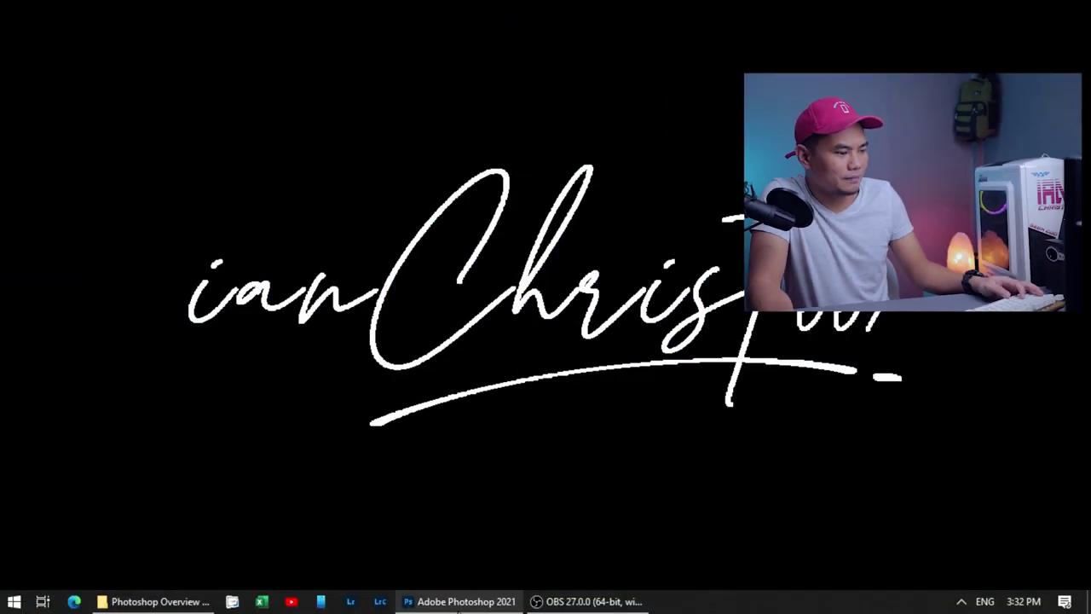
- Bring the Photoshop Home screen to the front and open the File menu
left_click(459, 602)
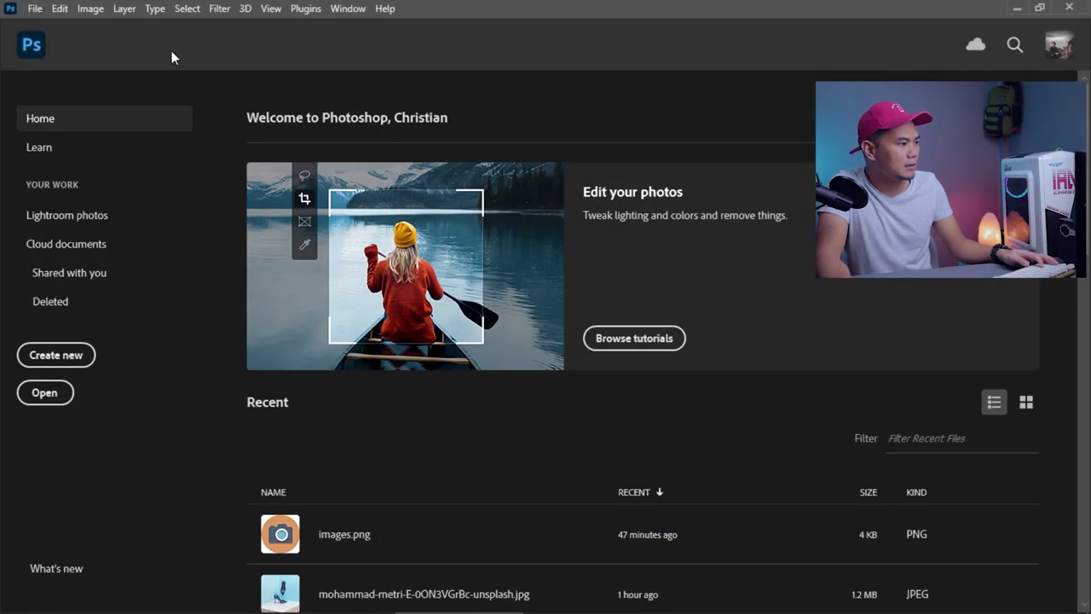
left_click(38, 8)
key("Escape")
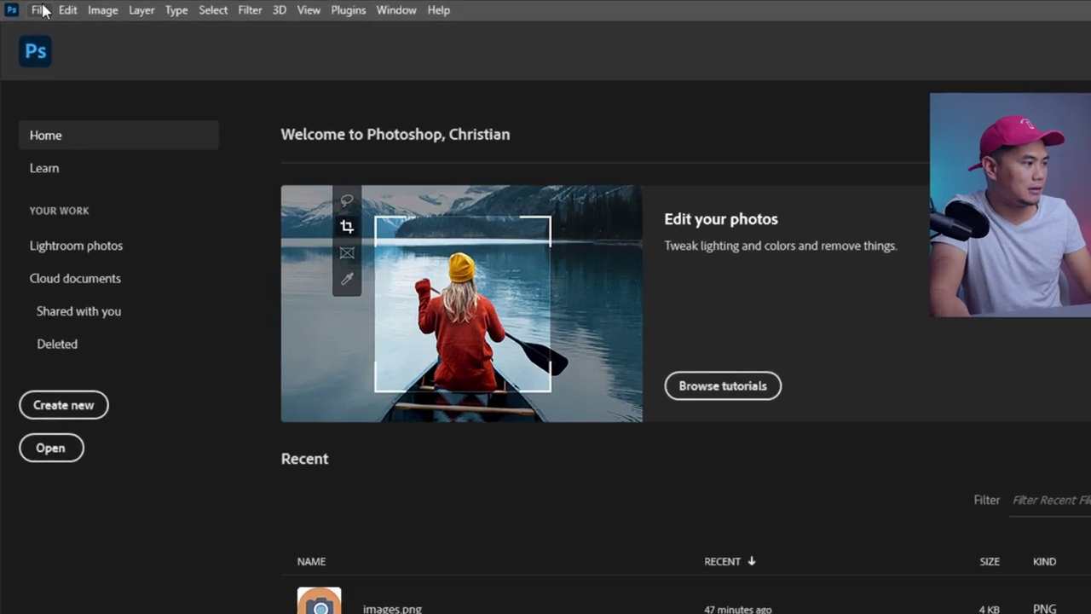
left_click(40, 10)
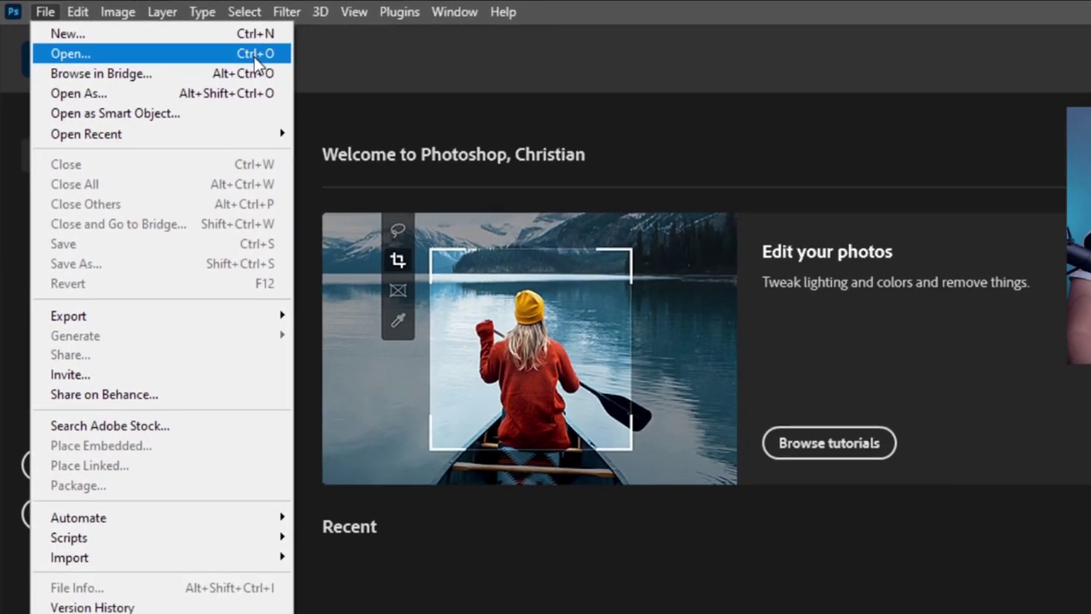
- Browse the File > Open dialog without opening anything, then switch to the tutorial files folder
left_click(465, 100)
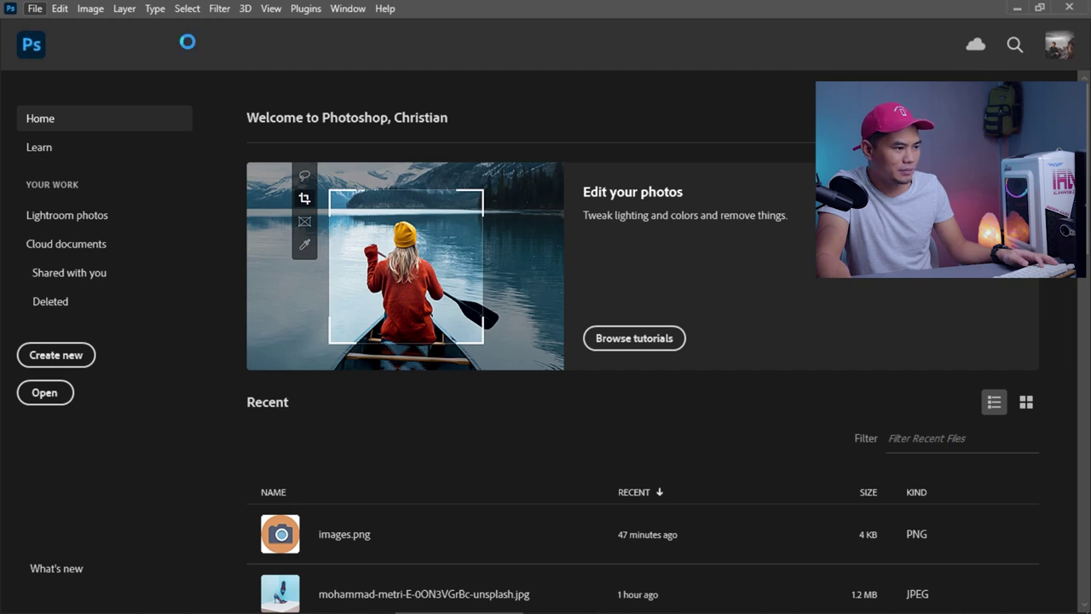
scroll(444, 239, "down", 15)
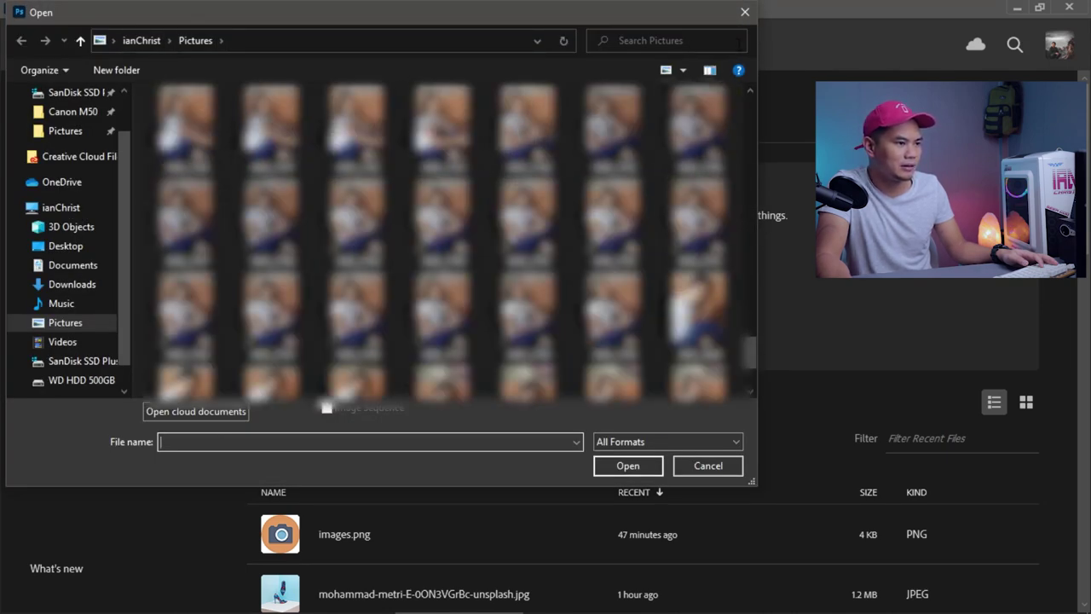
left_click(746, 13)
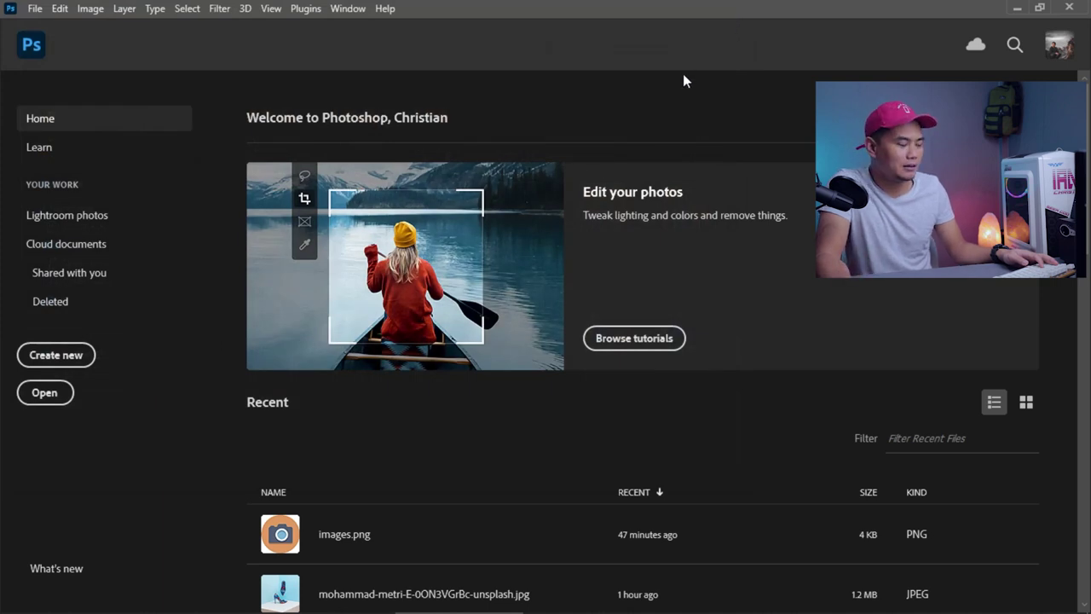
key("alt+Tab")
key("alt+Tab")
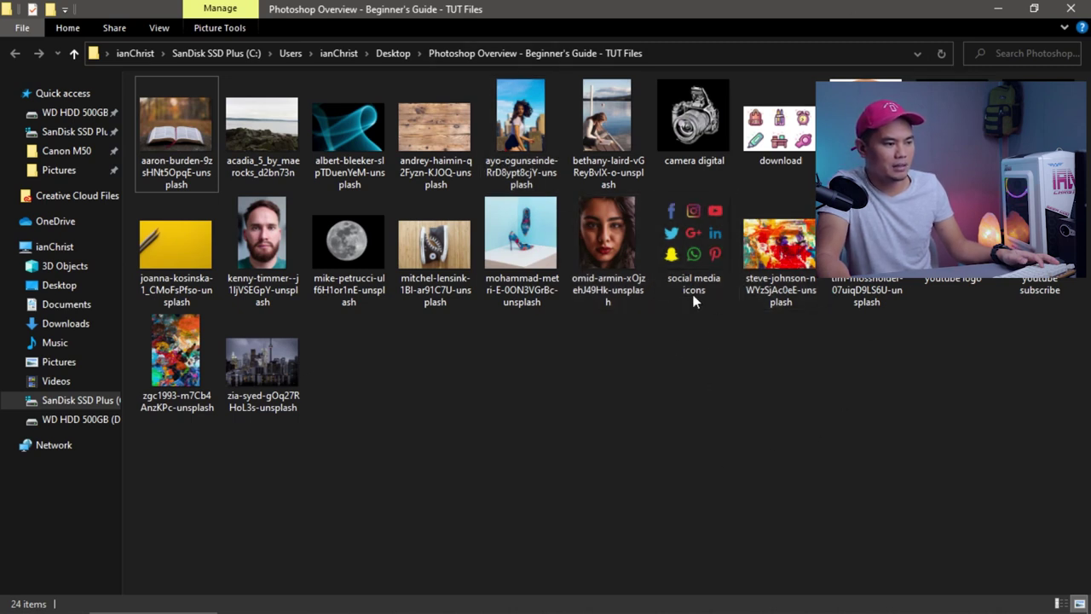
- Drag social media icons.png from the tutorial files folder into Photoshop to open it
left_click(693, 249)
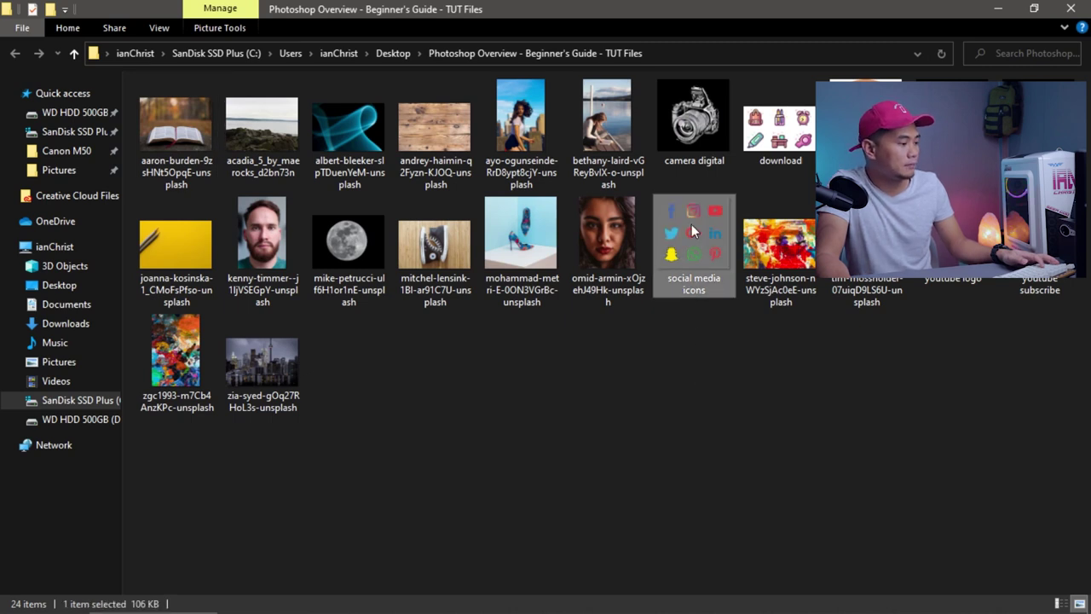
left_click_drag(692, 224, 651, 200)
key("alt+Tab")
key("alt+Tab")
key("alt+Tab")
key("alt+Tab")
key("alt+Tab")
left_click_drag(512, 355, 540, 224)
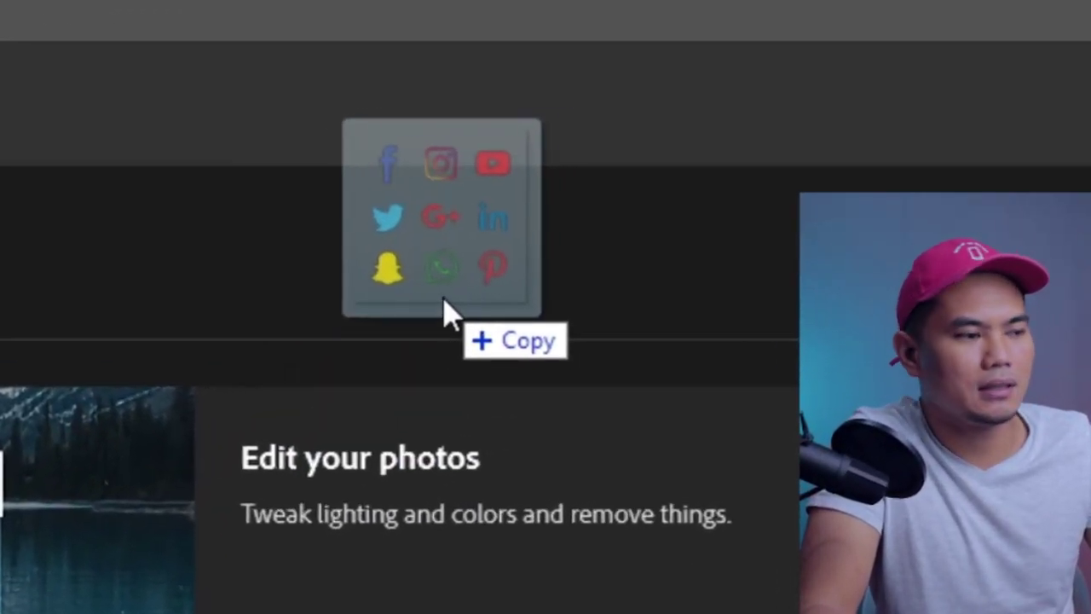
left_click_drag(441, 300, 441, 301)
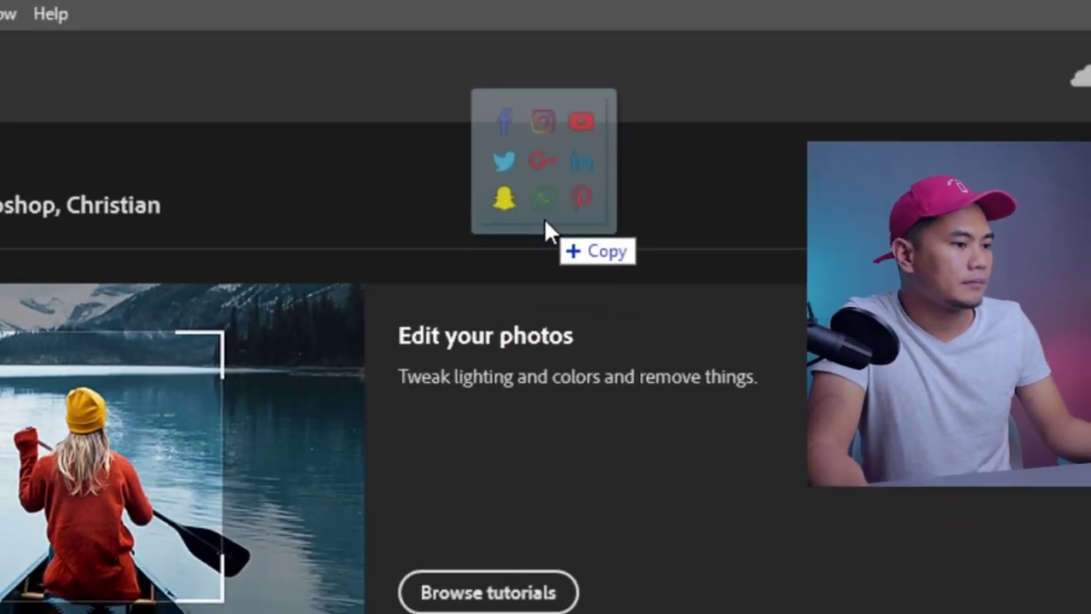
left_click_drag(544, 217, 547, 230)
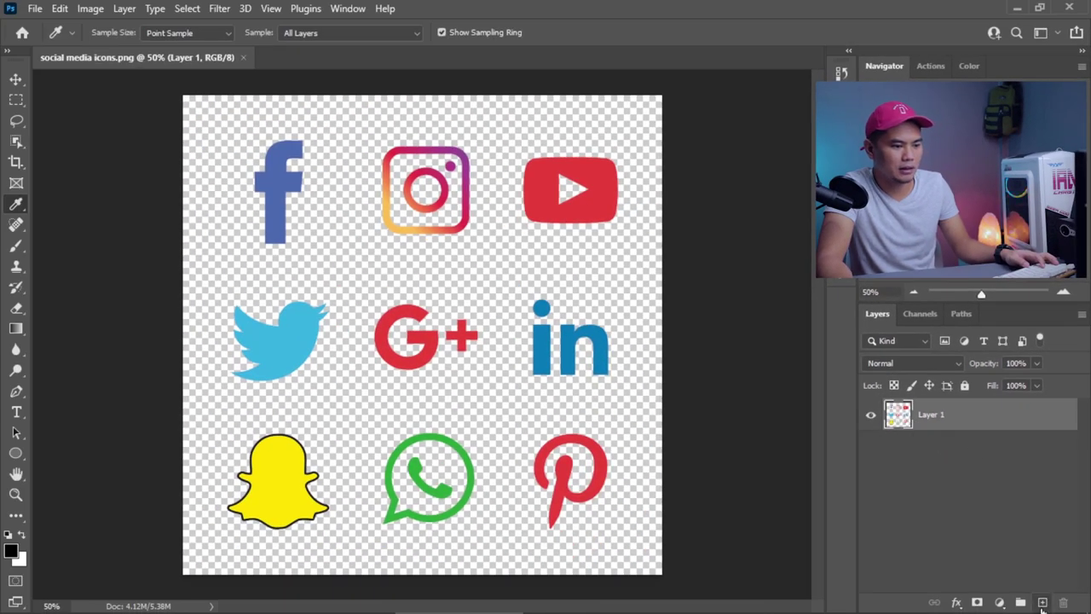
- Add a new layer and type ICONS on the canvas with the Type tool
left_click(1042, 603)
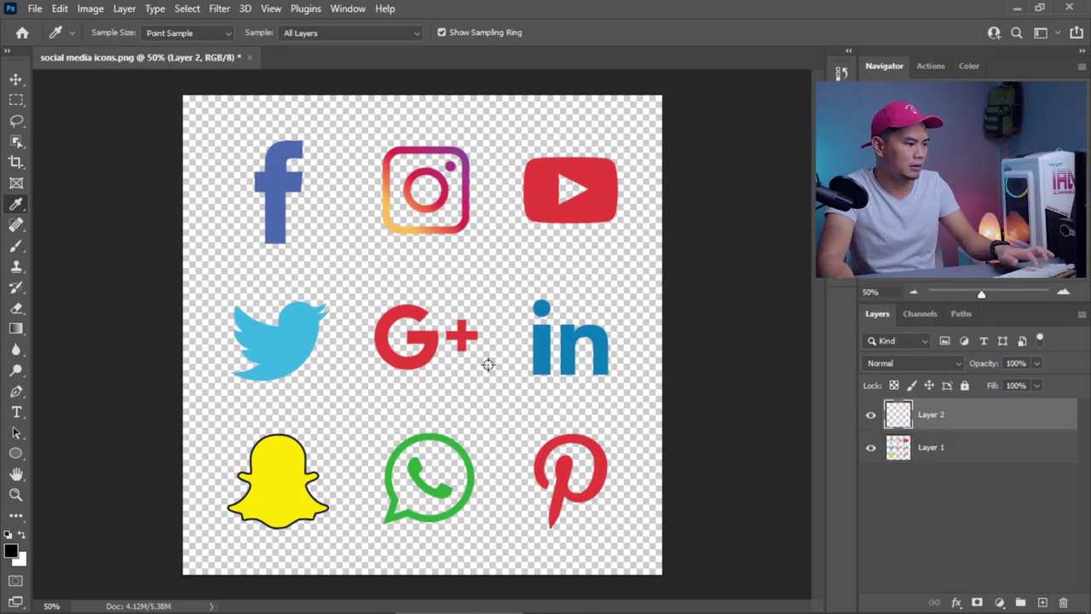
key("t")
left_click(378, 273)
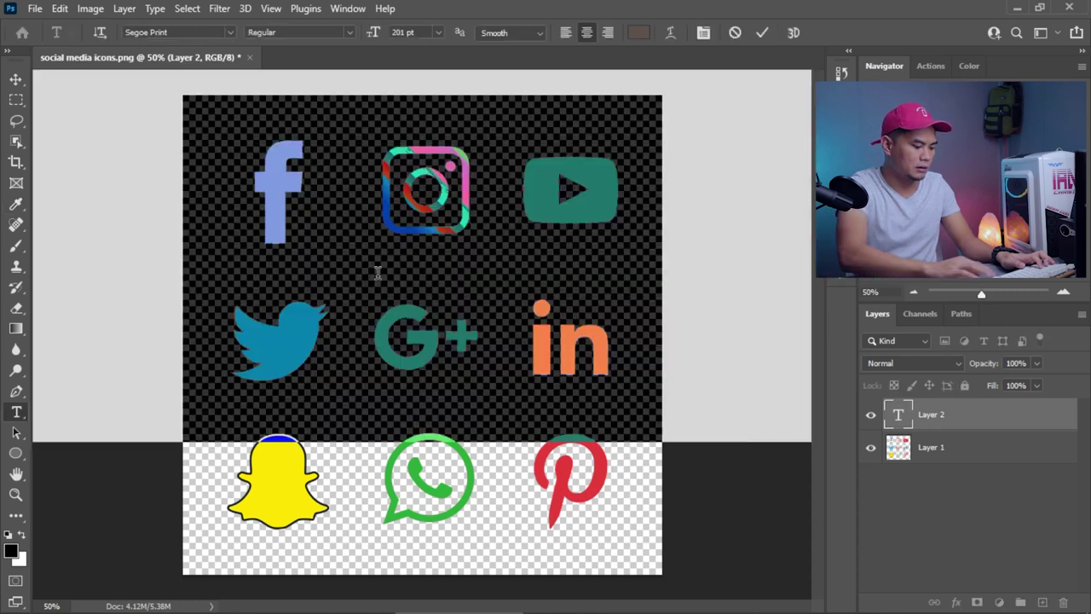
type("FOONS")
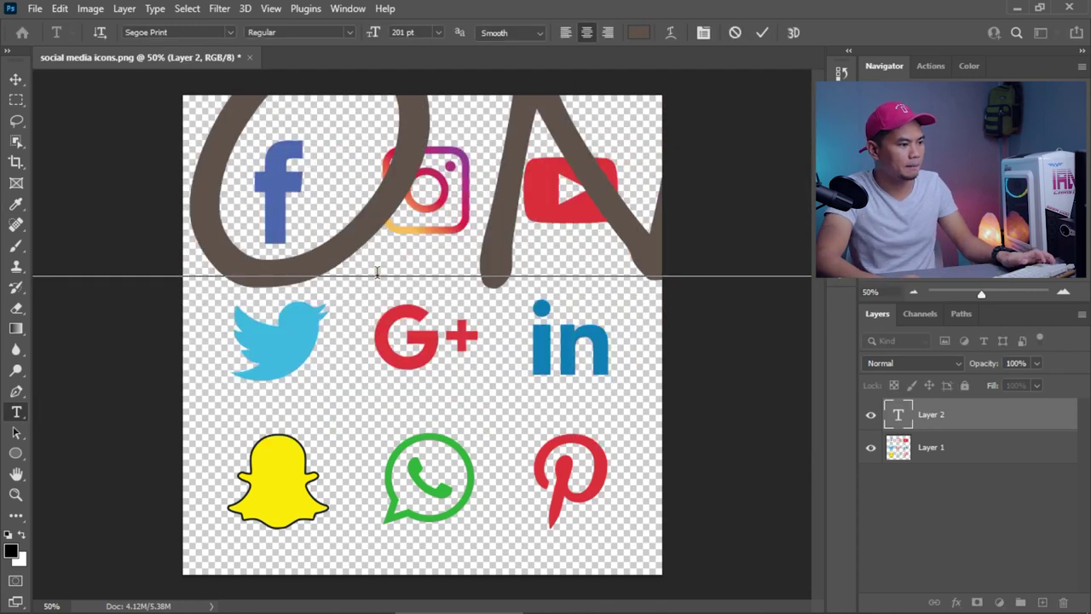
key("Return")
key("ctrl+a")
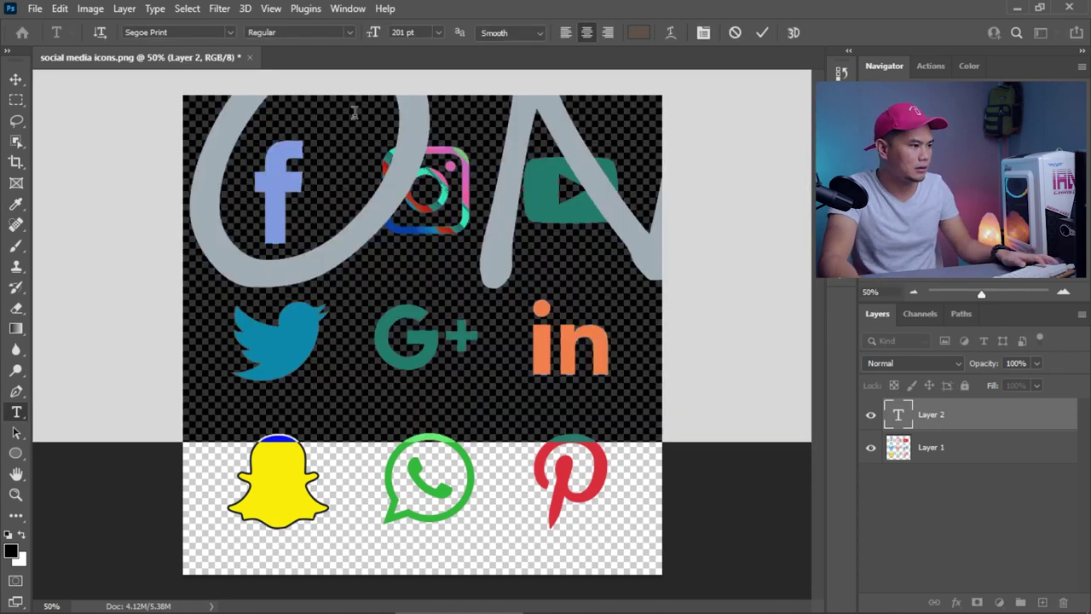
- Set ICONS to 32 pt Aliment PERSONAL USE, commit it, and move it onto the centre line
left_click_drag(373, 32, 237, 41)
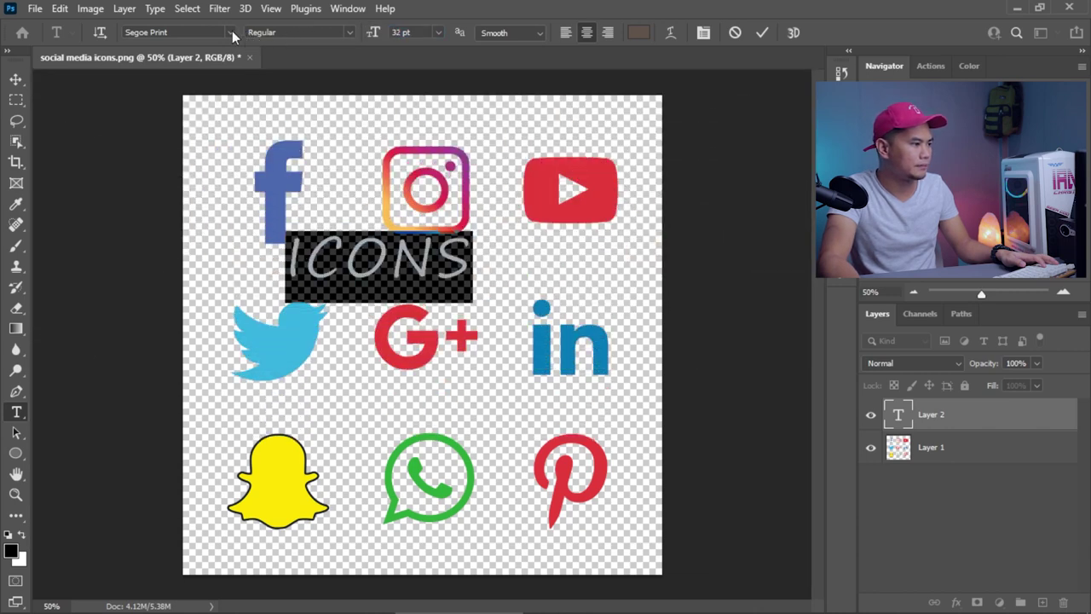
left_click(230, 33)
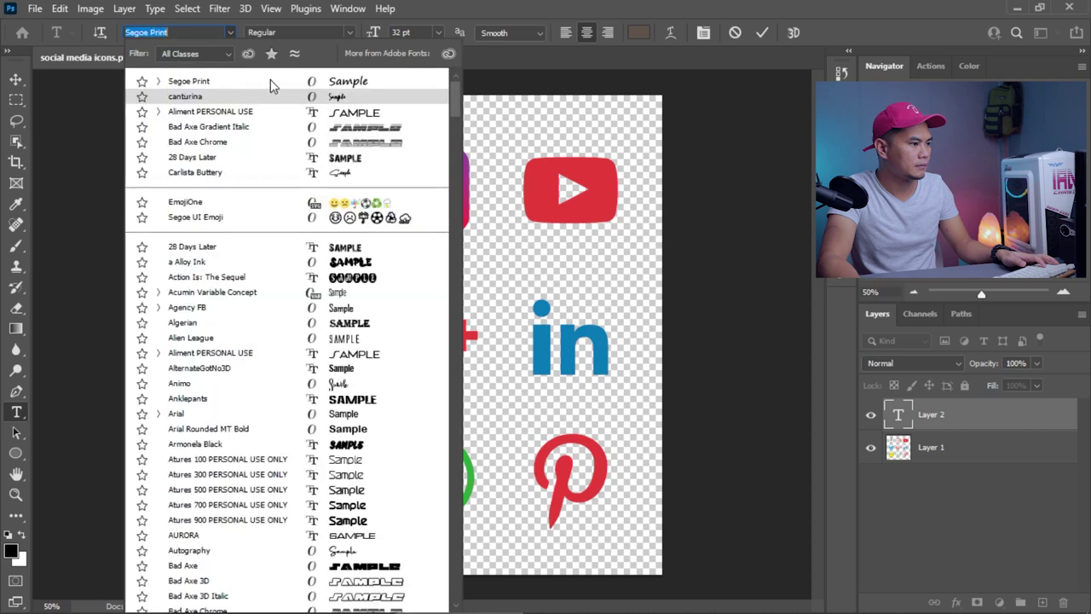
left_click(281, 112)
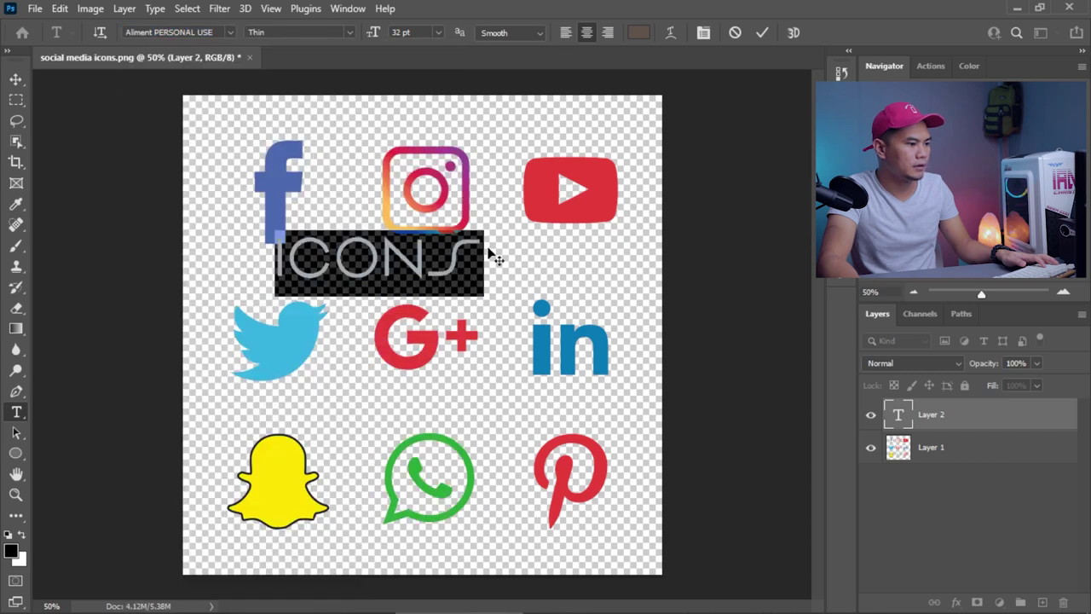
left_click(762, 35)
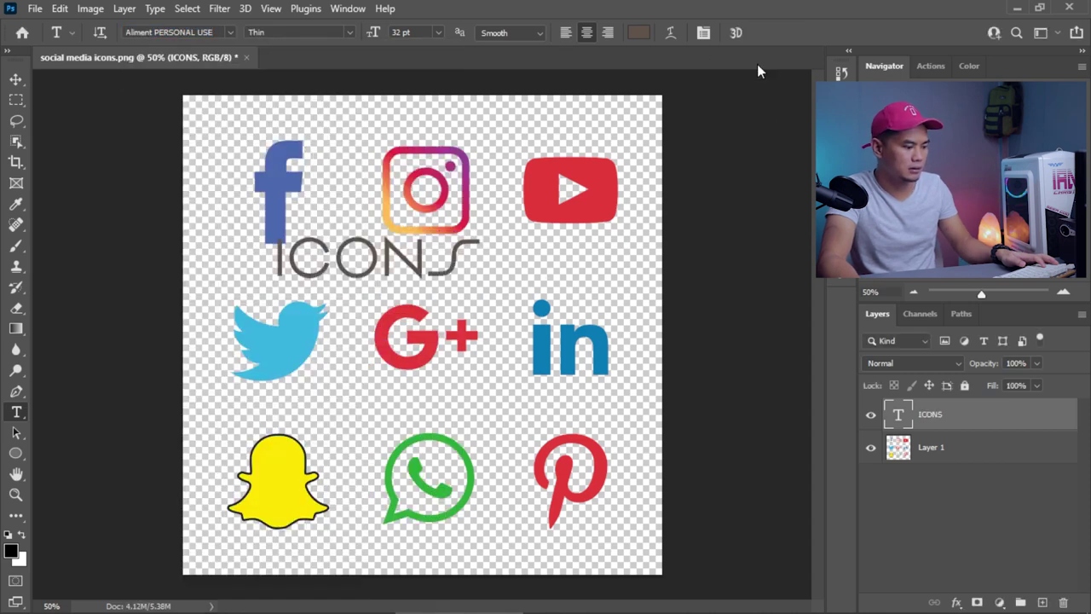
key("ctrl+t")
left_click_drag(395, 292, 433, 276)
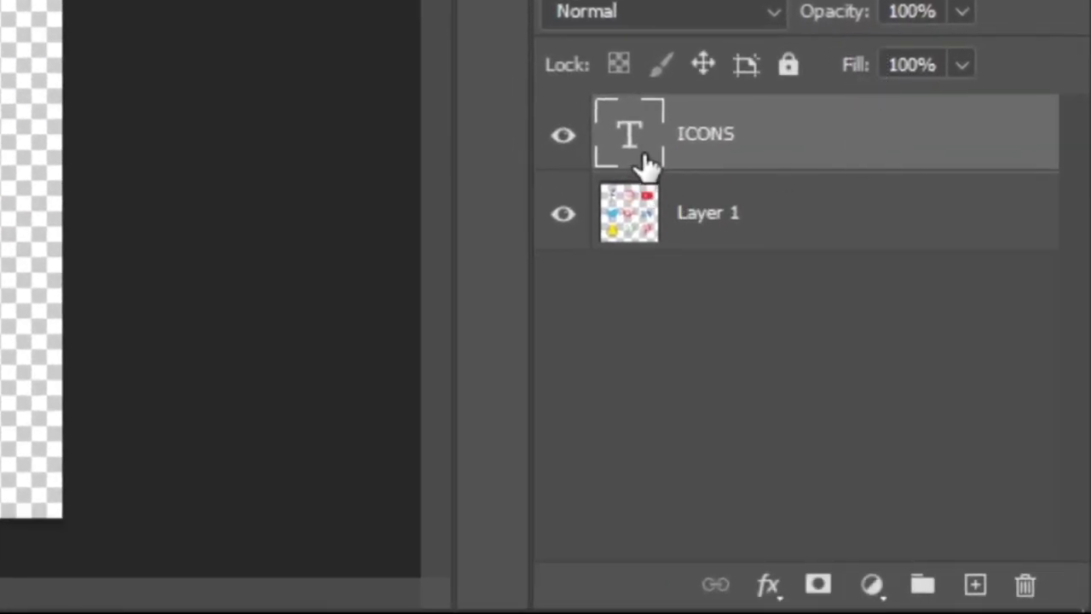
- Delete the ICONS text layer, then open the Properties and Paragraph panels
left_click(749, 275)
left_click(740, 237)
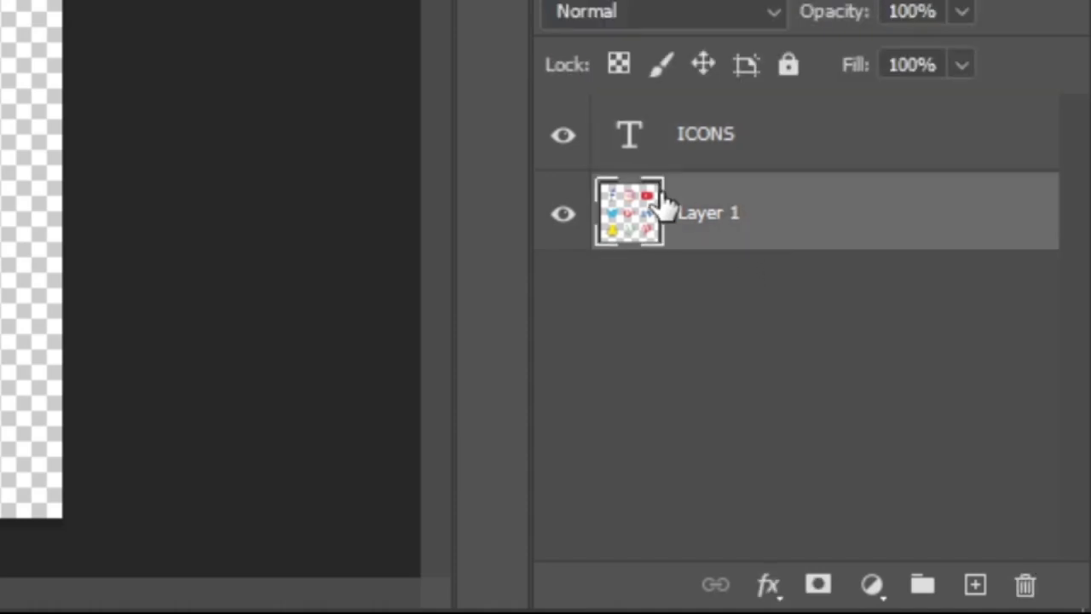
left_click(700, 158)
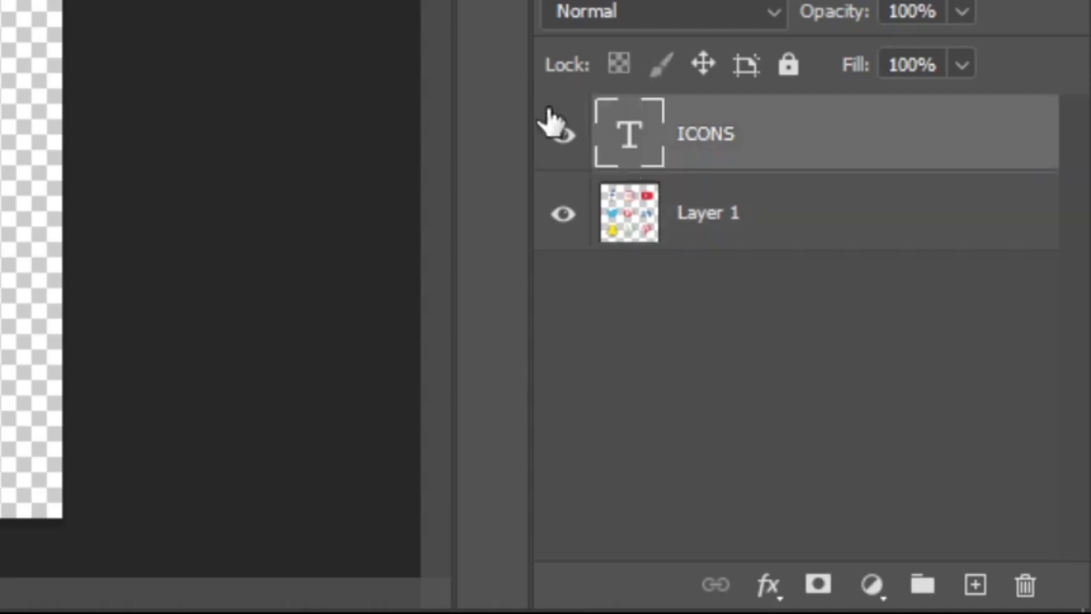
left_click_drag(695, 142, 1061, 599)
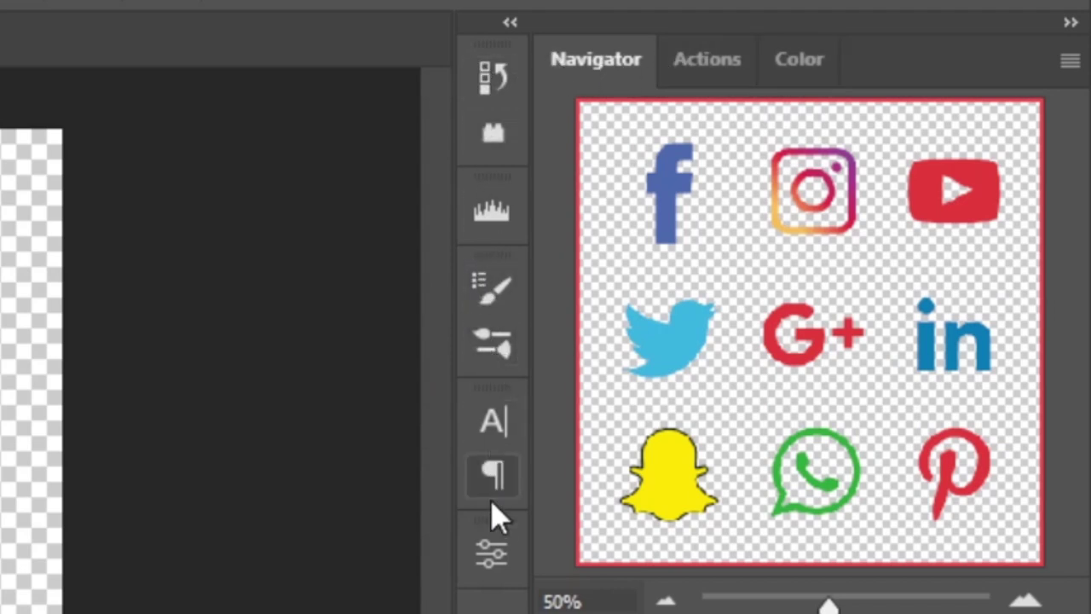
left_click(494, 553)
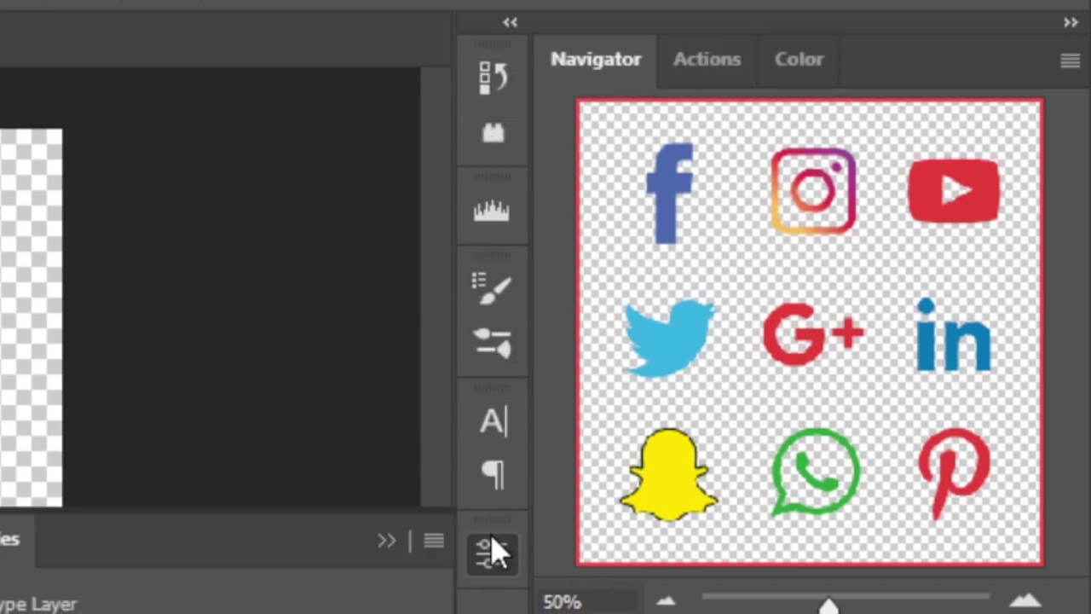
left_click(493, 477)
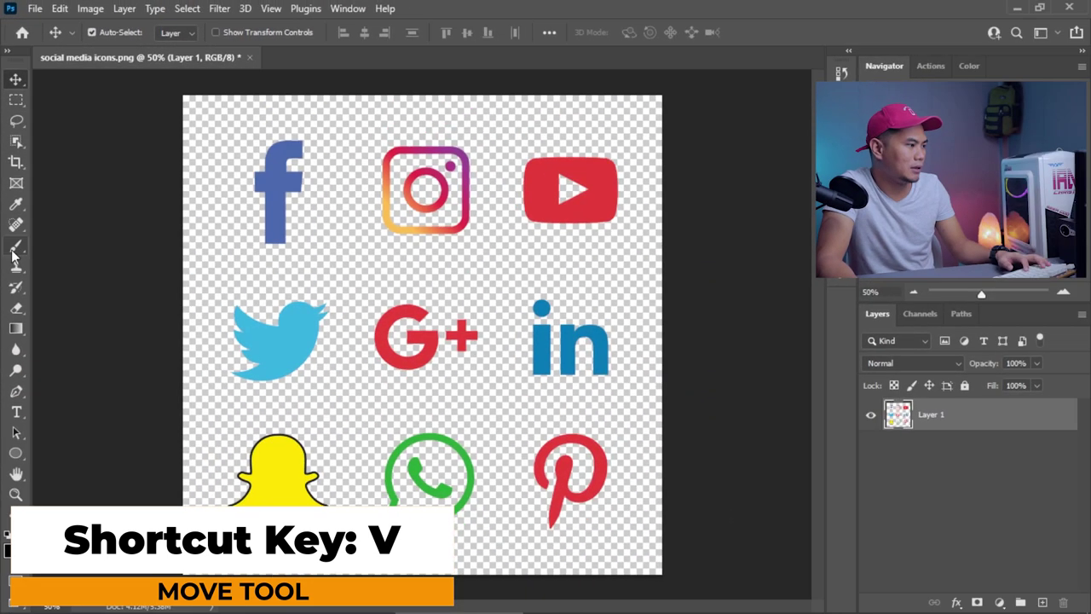
left_click(13, 248)
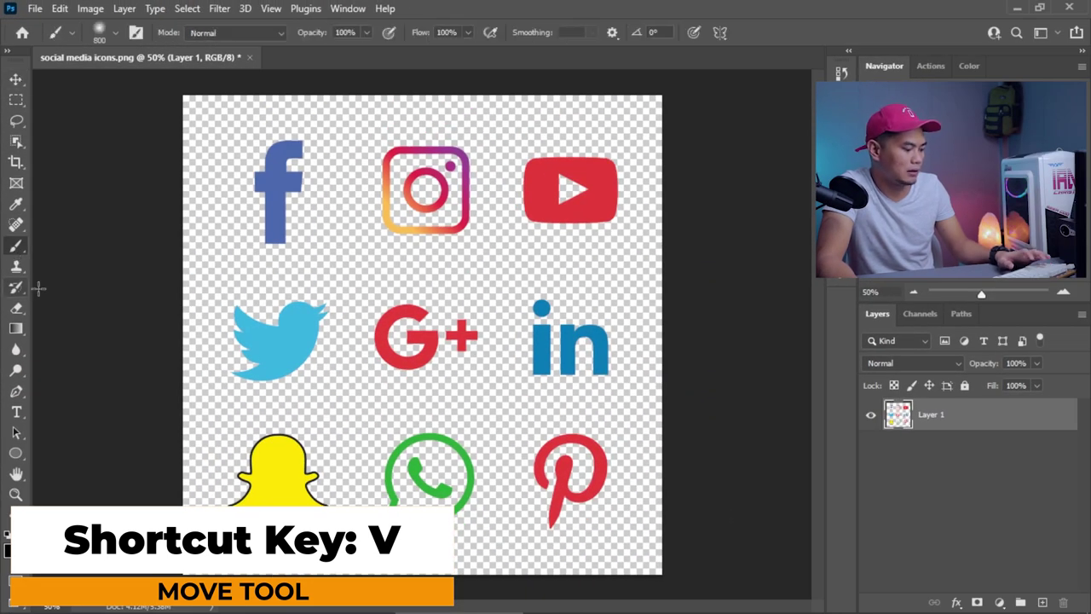
key("v")
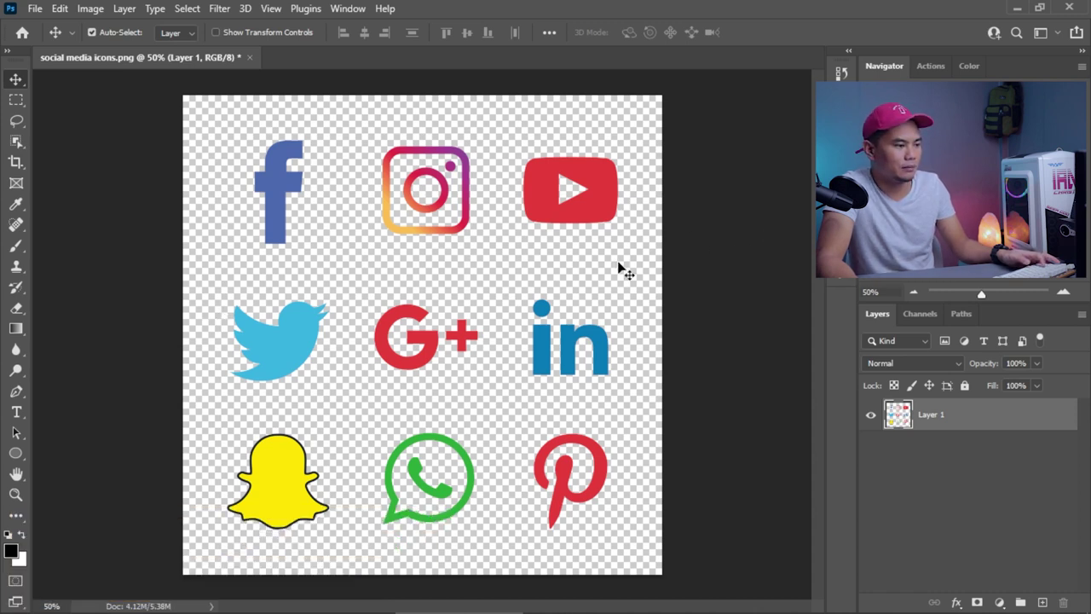
left_click_drag(450, 338, 307, 196)
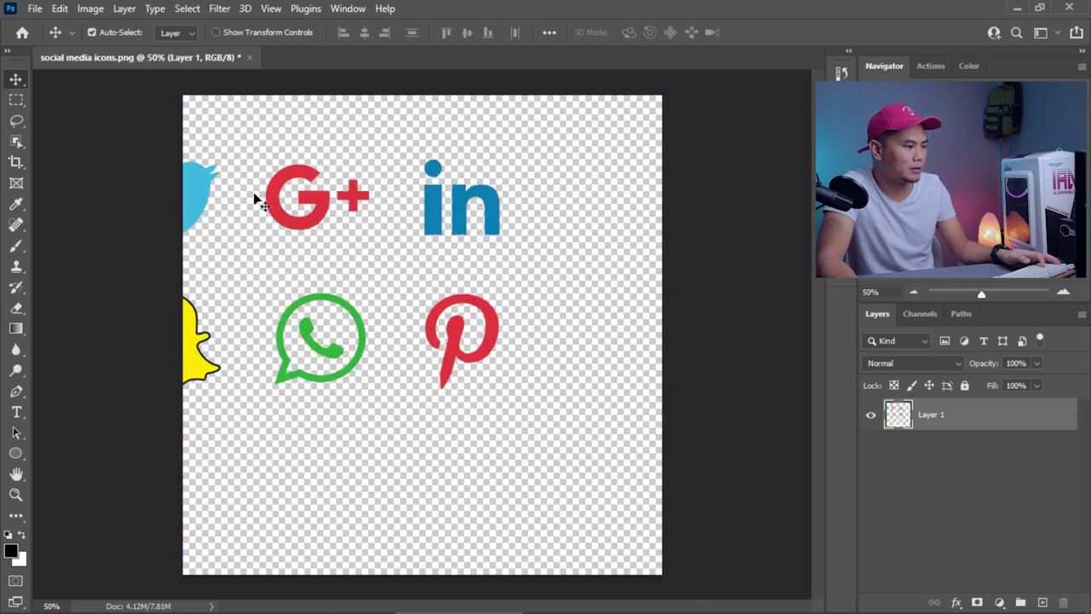
left_click_drag(307, 203, 404, 330)
key("ctrl+z")
key("ctrl+z")
key("ctrl+z")
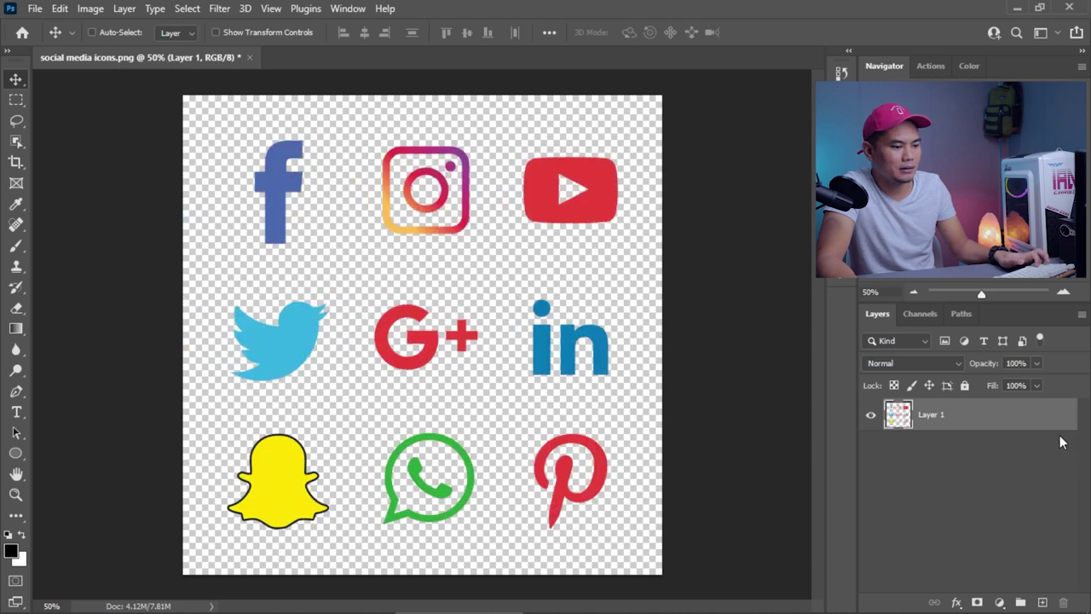
key("ctrl")
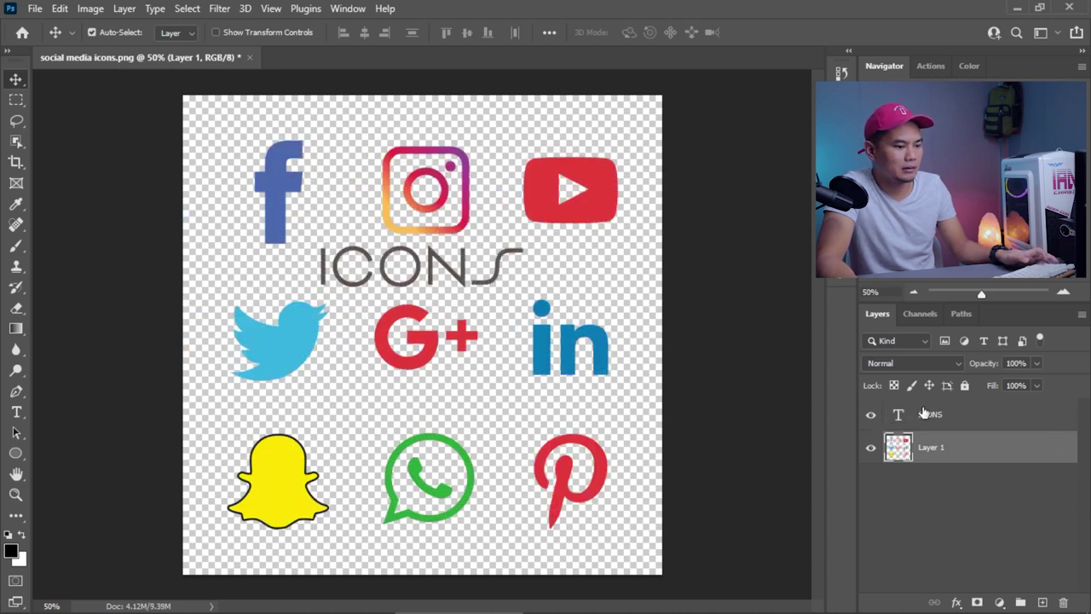
left_click(923, 413)
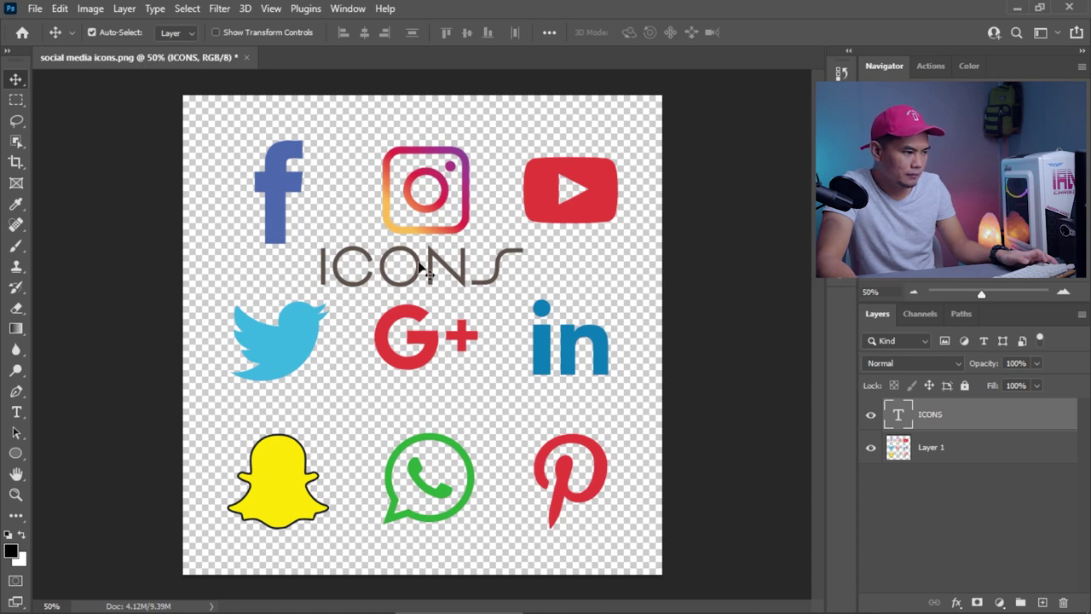
left_click_drag(407, 256, 522, 258)
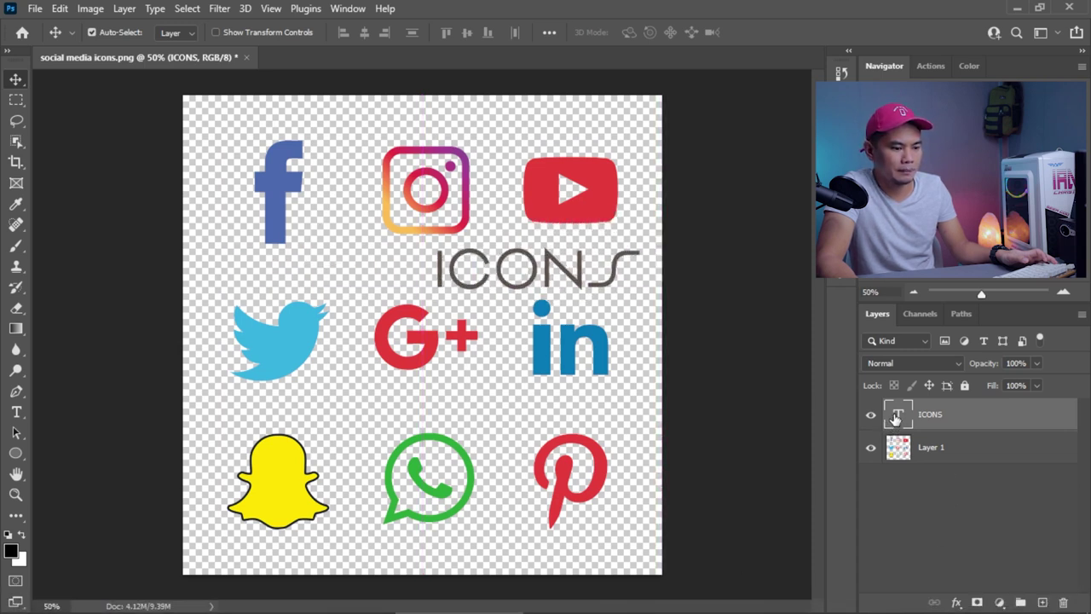
left_click_drag(893, 424, 897, 597)
left_click_drag(1070, 603, 1064, 603)
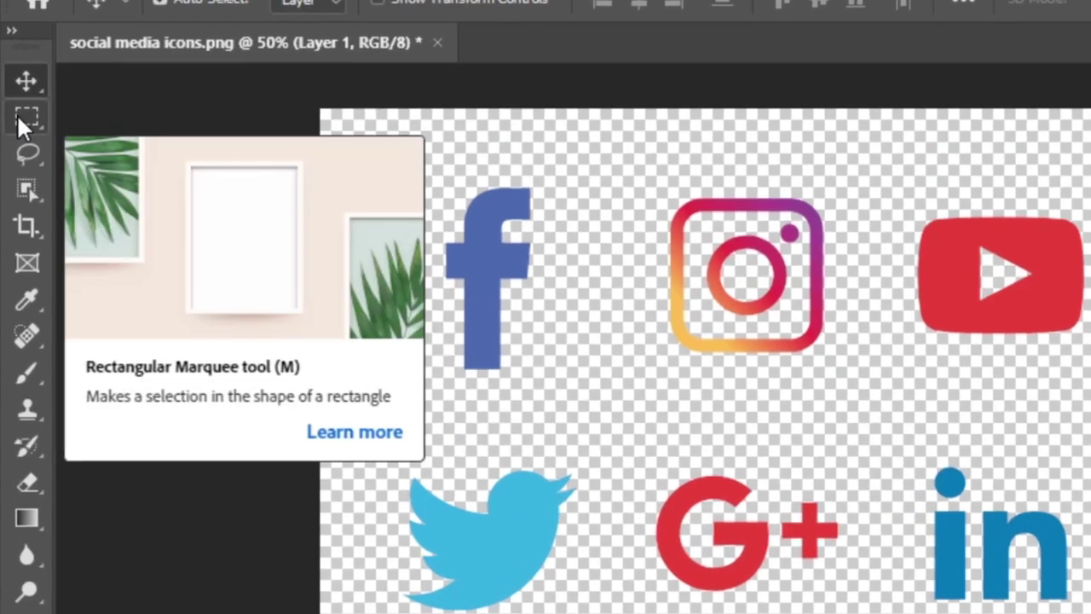
- Copy a rectangular selection of the Facebook icon to Layer 2 and hide Layer 1
right_click(16, 101)
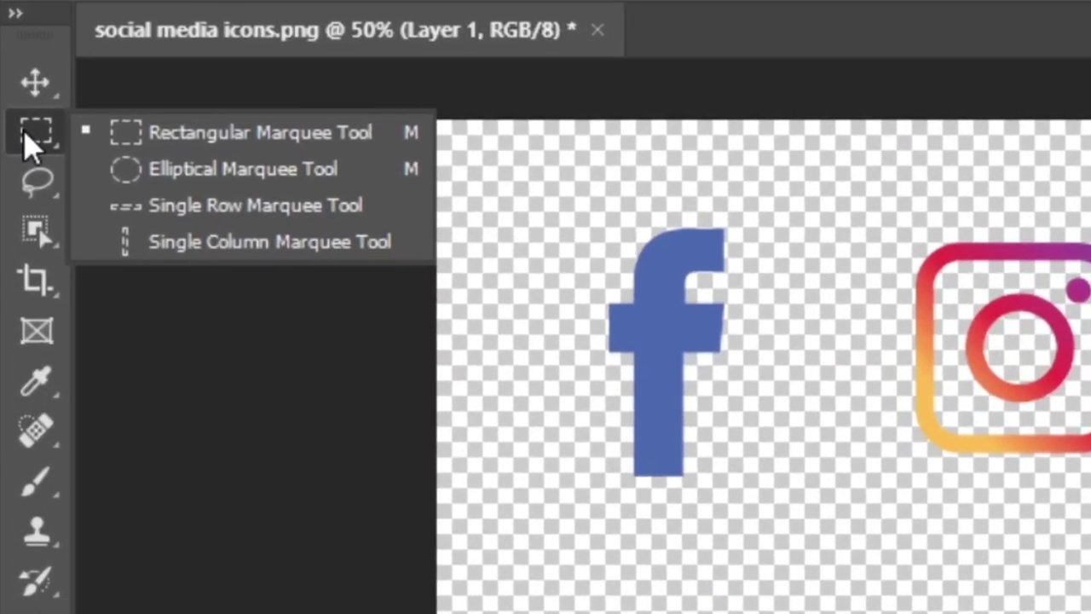
left_click(179, 152)
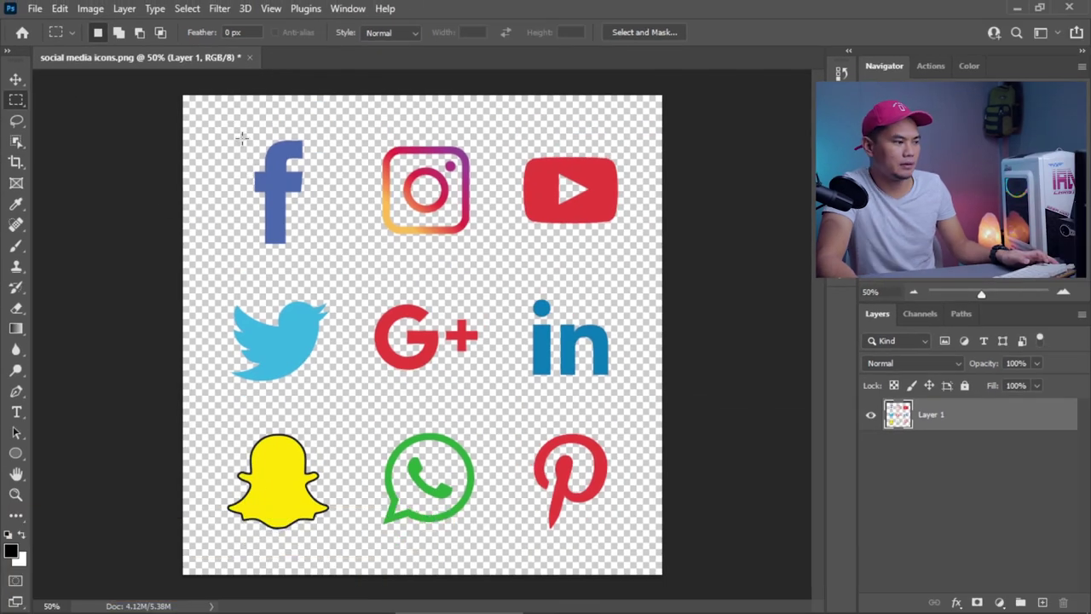
left_click_drag(234, 127, 326, 251)
left_click(325, 251)
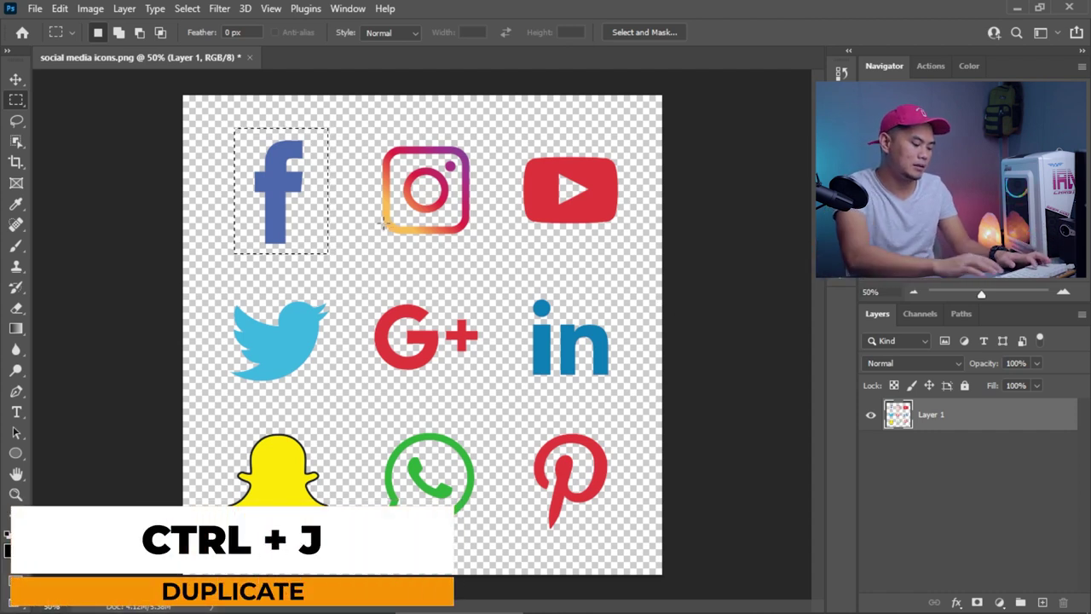
key("ctrl+j")
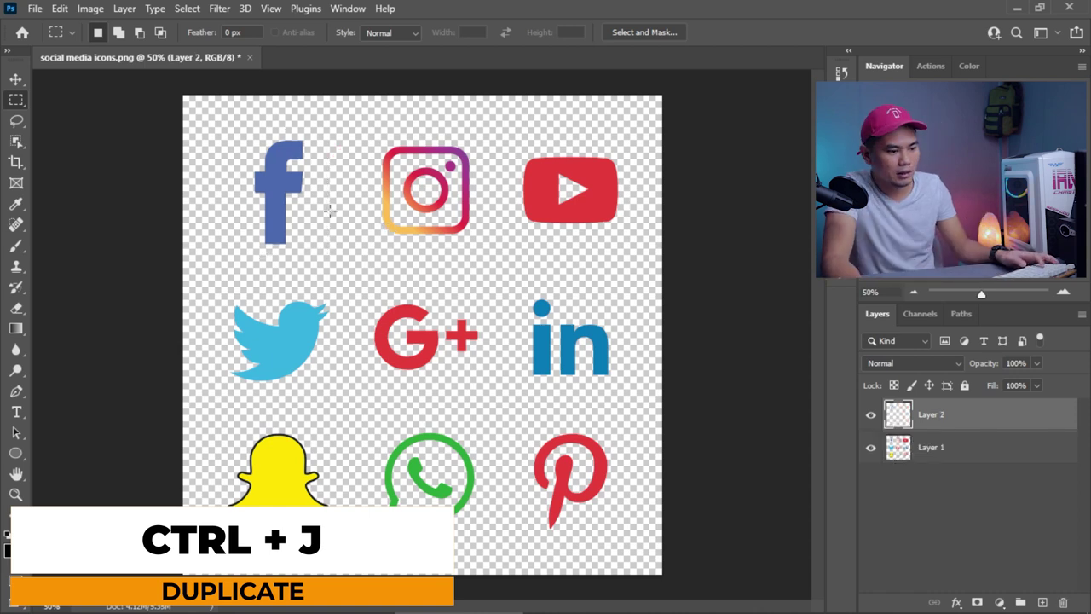
left_click(909, 452)
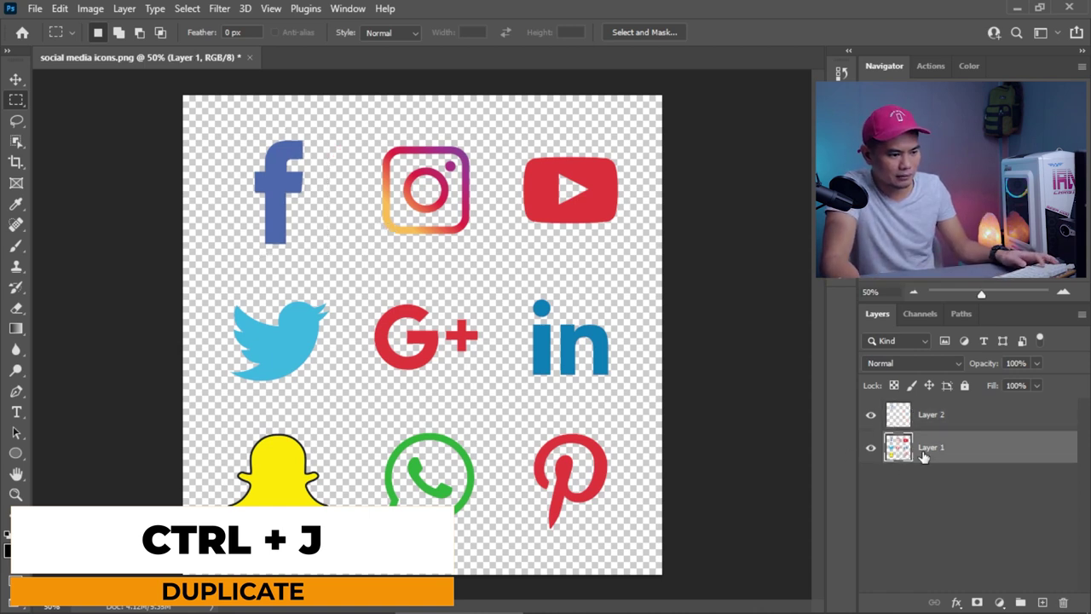
left_click(870, 453)
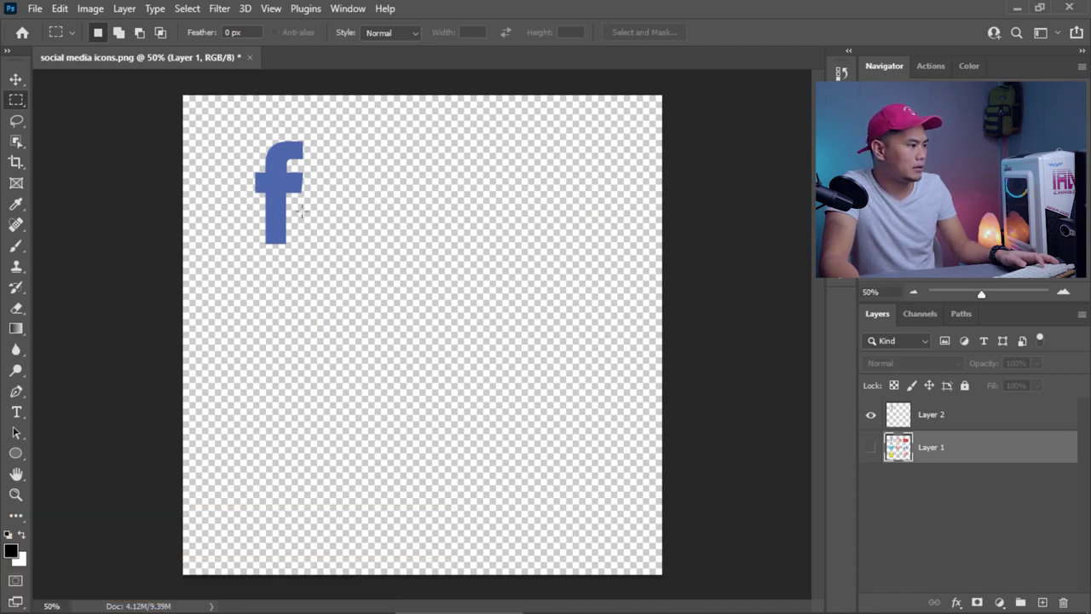
- Move the copied f between Facebook and Twitter, show Layer 1 again, then delete Layer 2
left_click(17, 79)
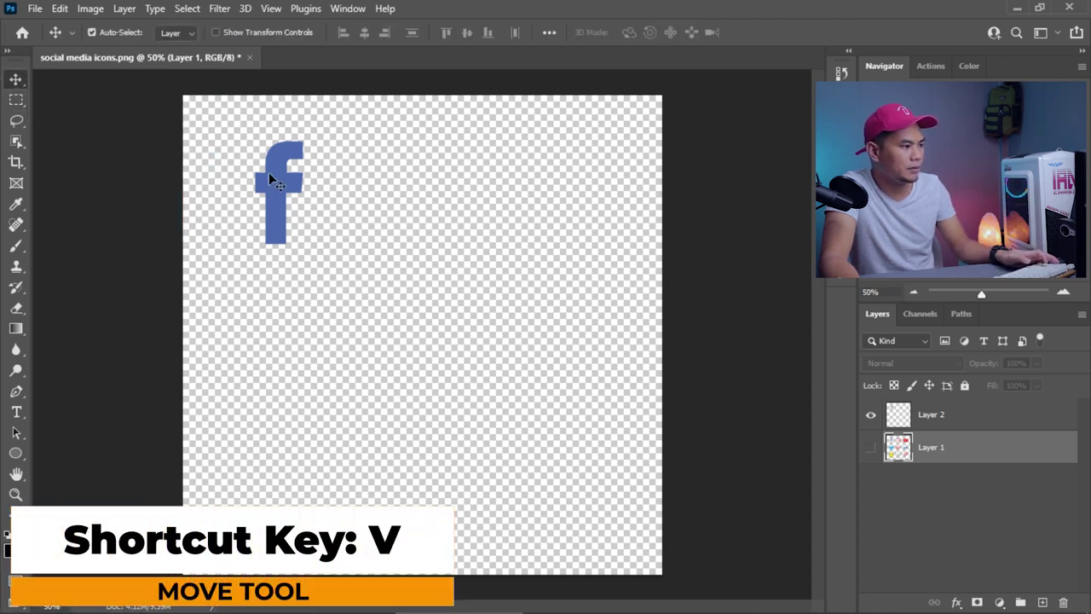
left_click_drag(269, 173, 439, 257)
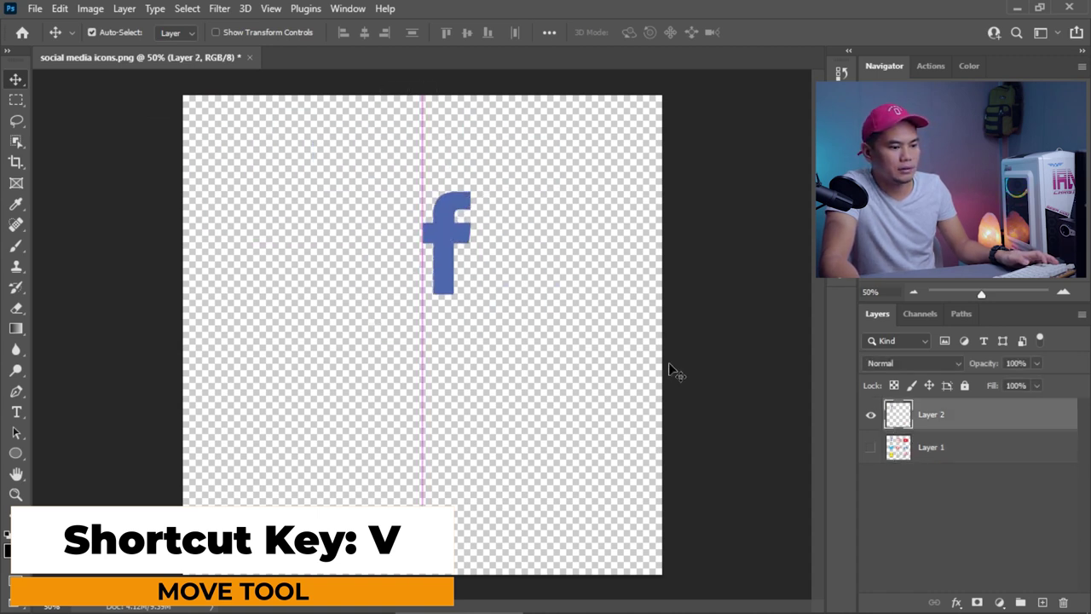
left_click(871, 447)
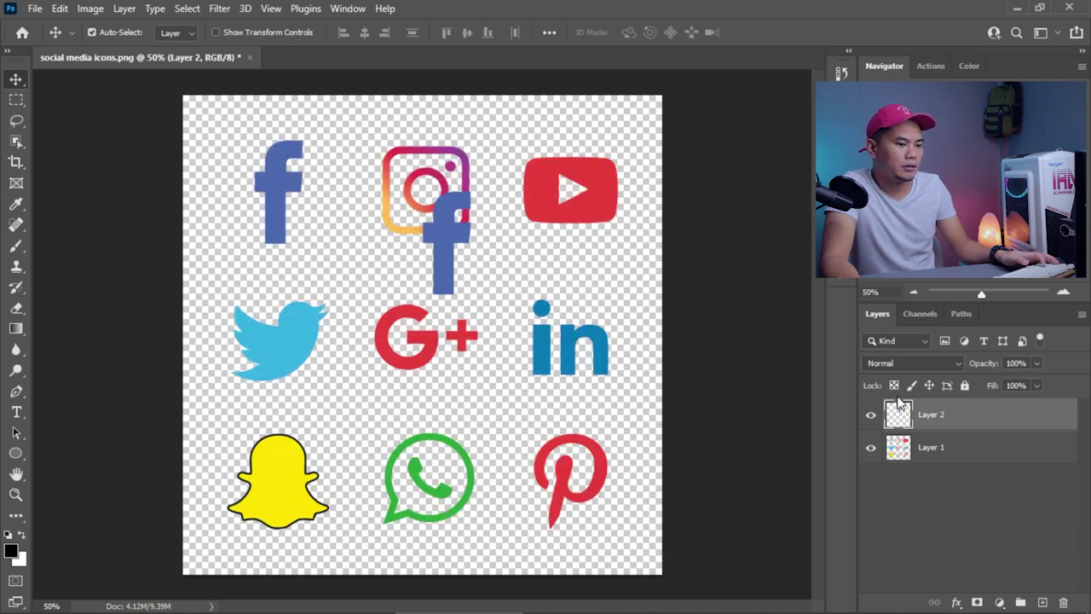
left_click_drag(461, 250, 348, 273)
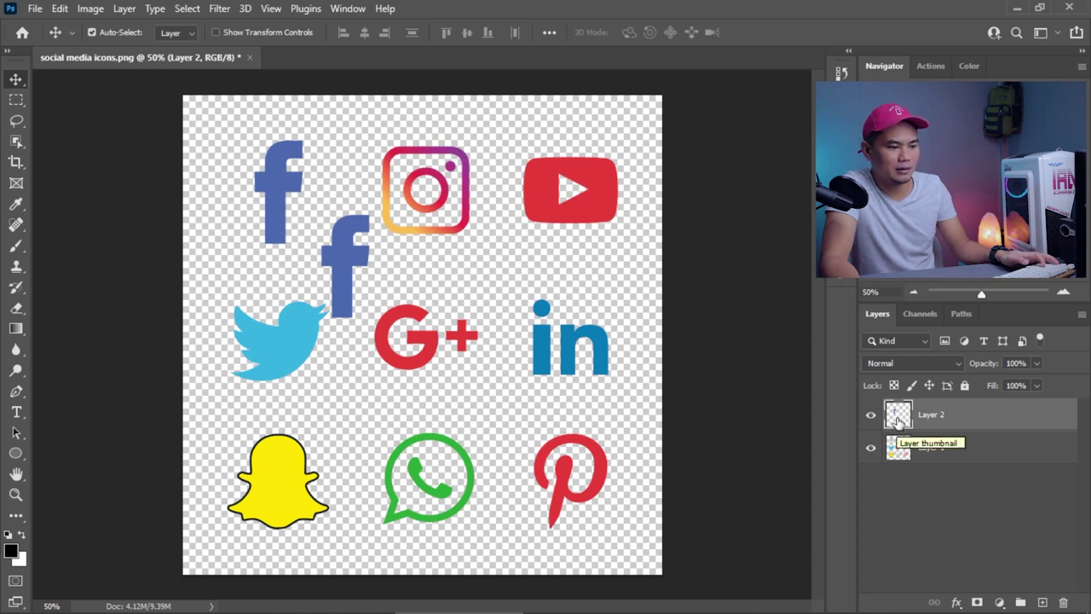
left_click_drag(898, 419, 1063, 603)
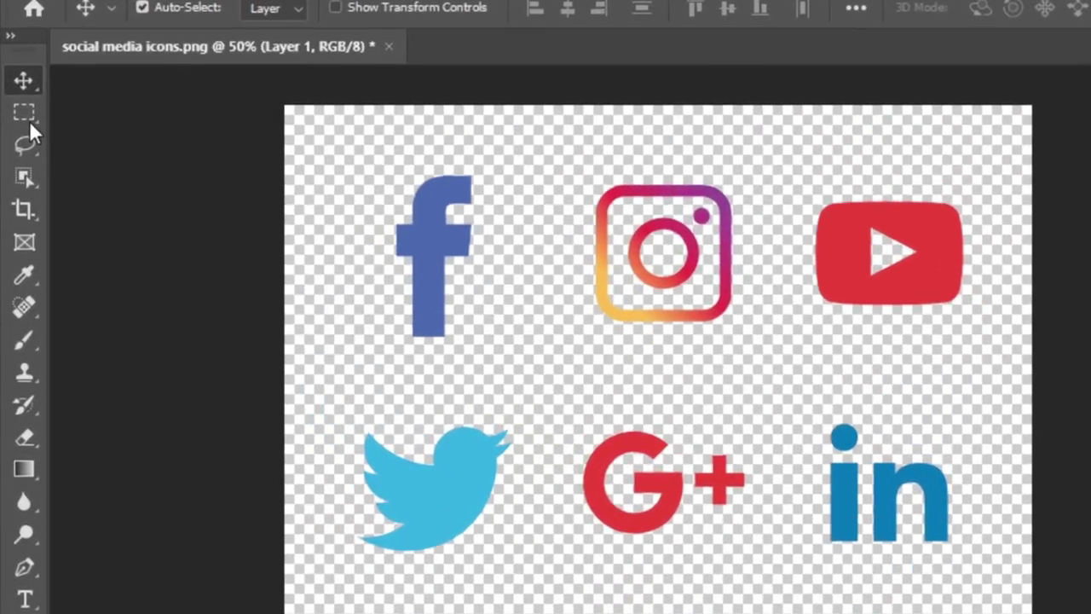
- Practise oval selections with the Elliptical Marquee Tool, then deselect with Ctrl+D
right_click(18, 102)
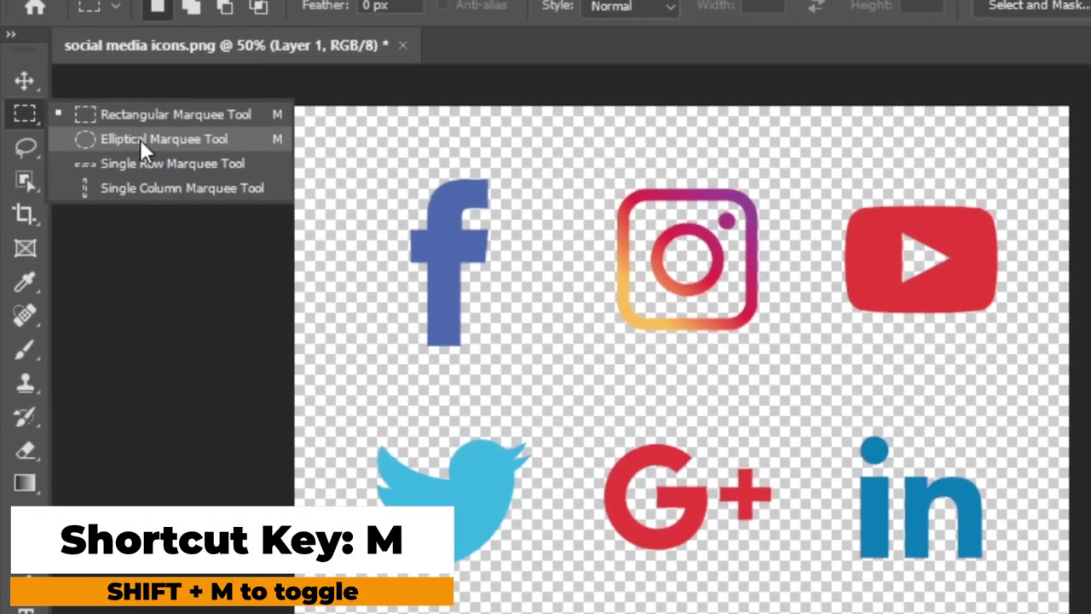
left_click(211, 171)
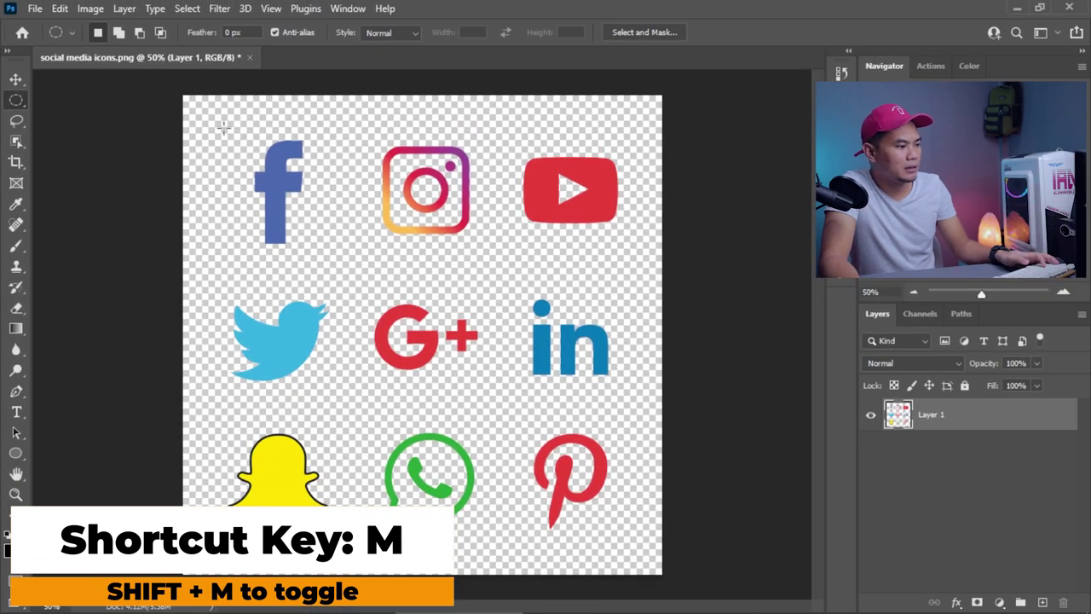
left_click_drag(223, 127, 83, 139)
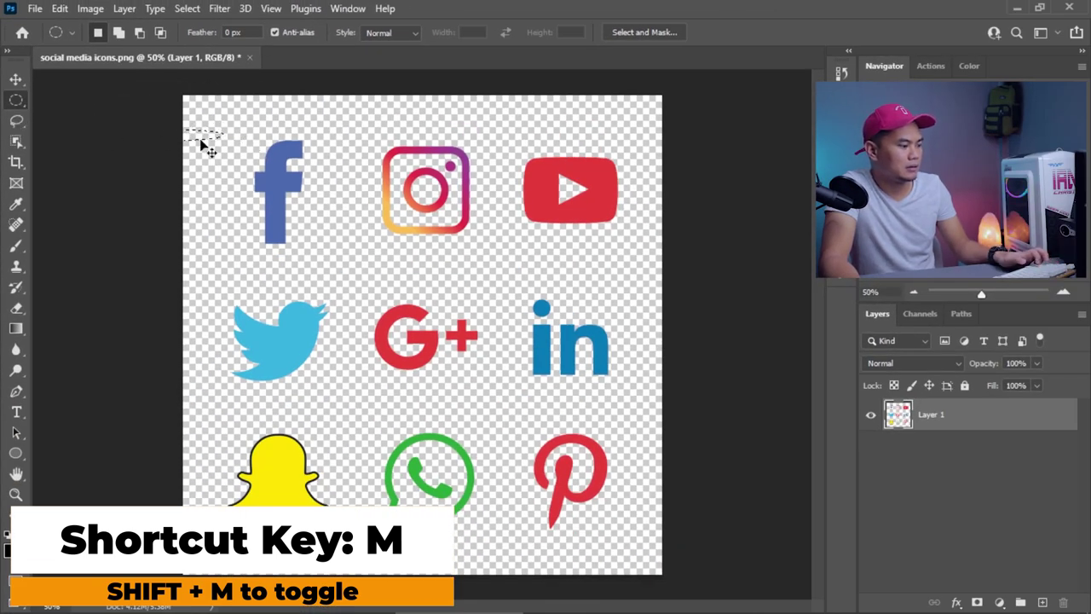
left_click_drag(363, 134, 500, 272)
left_click(484, 237)
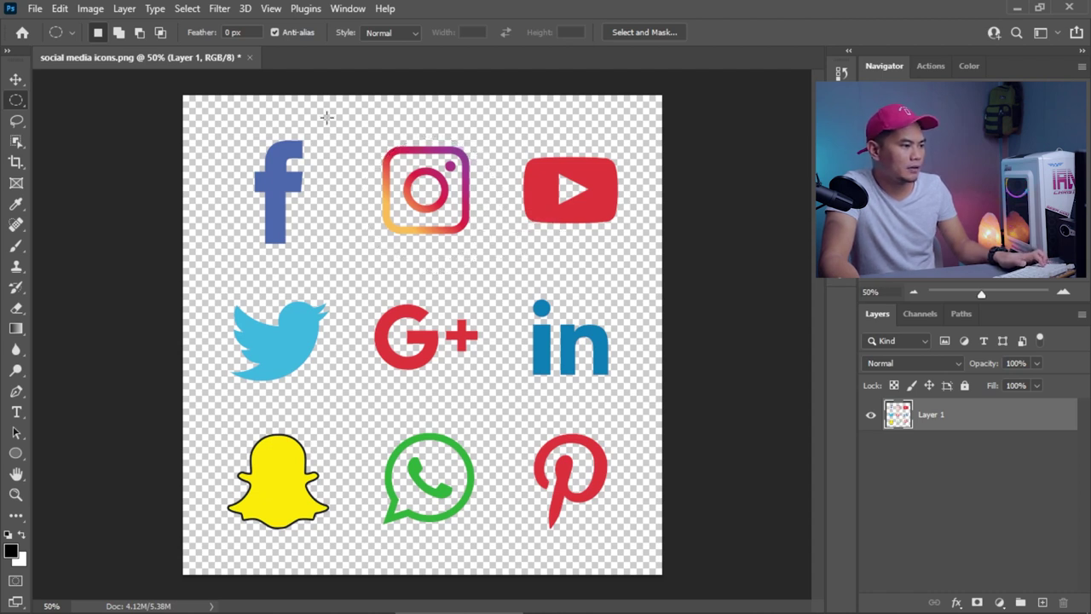
left_click_drag(345, 121, 438, 388)
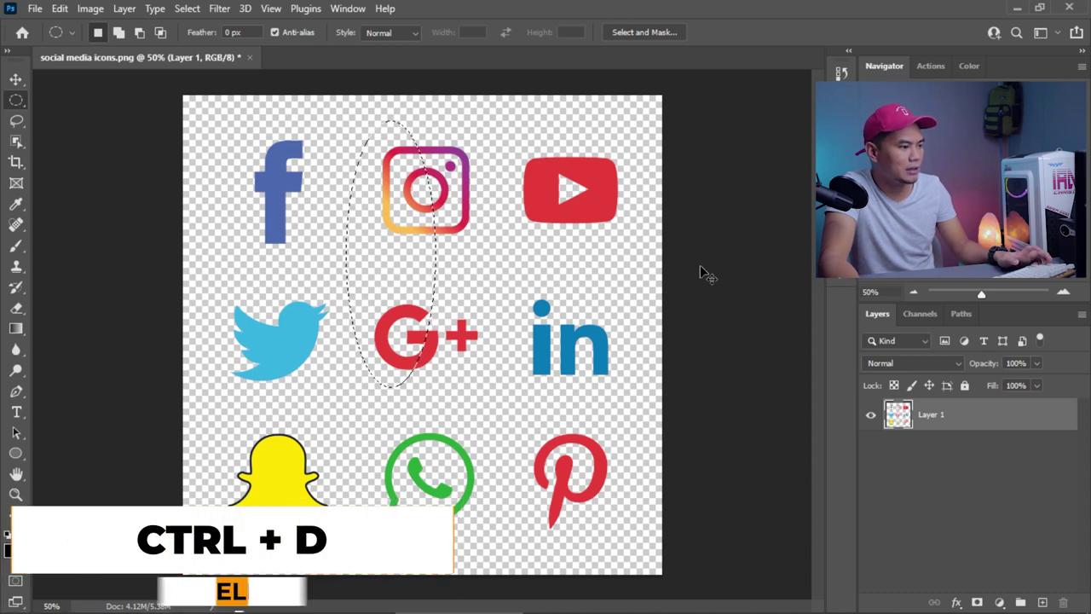
key("ctrl+d")
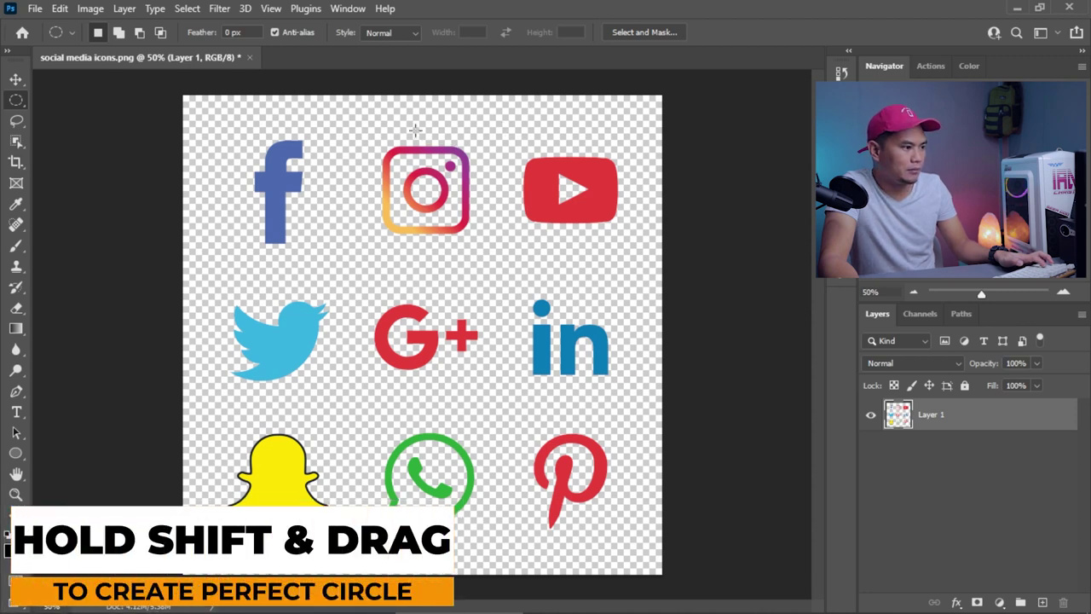
- Draw a circular selection, enlarge it, and position it over the Instagram icon
left_click_drag(397, 130, 547, 428)
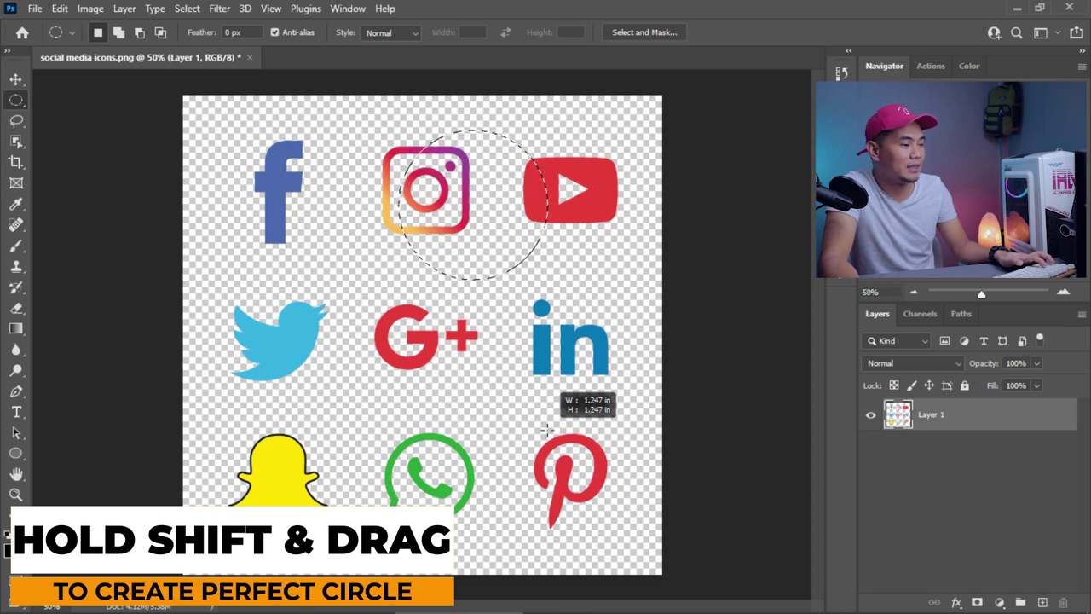
mouse_move(546, 429)
left_mouse_down()
mouse_move(546, 419)
mouse_move(555, 439)
left_mouse_up()
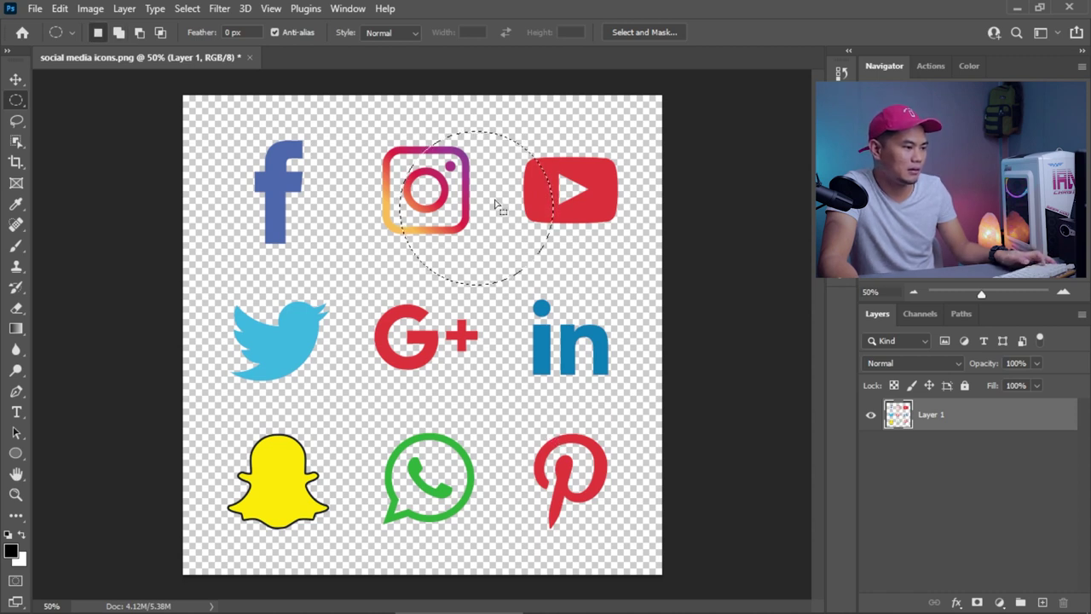
left_click_drag(500, 207, 442, 191)
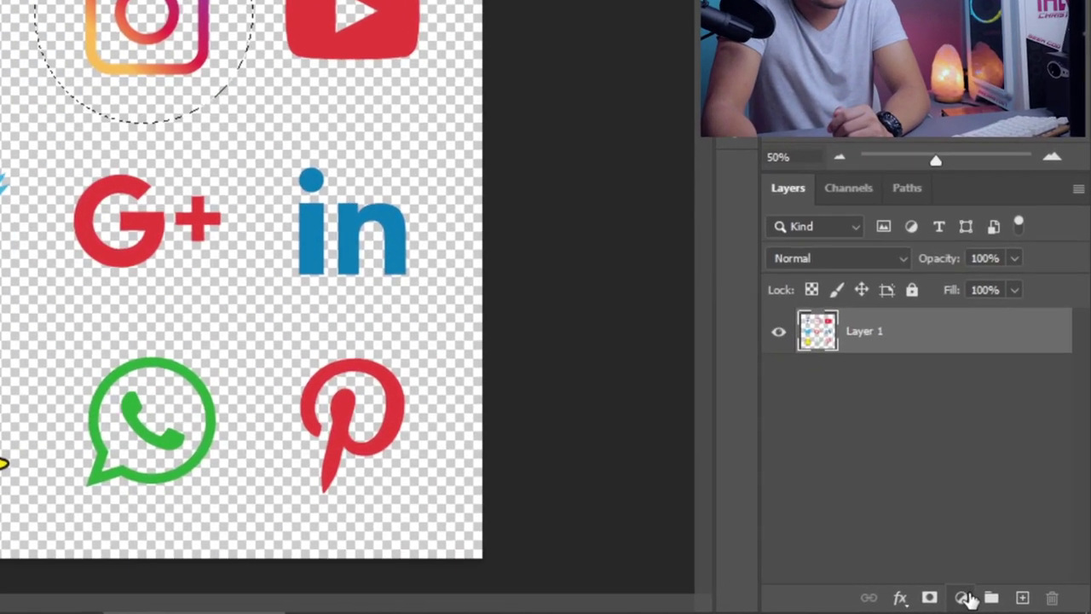
- Add a Solid Color fill layer in pink #d85c7c inside the circle selection
left_click(999, 602)
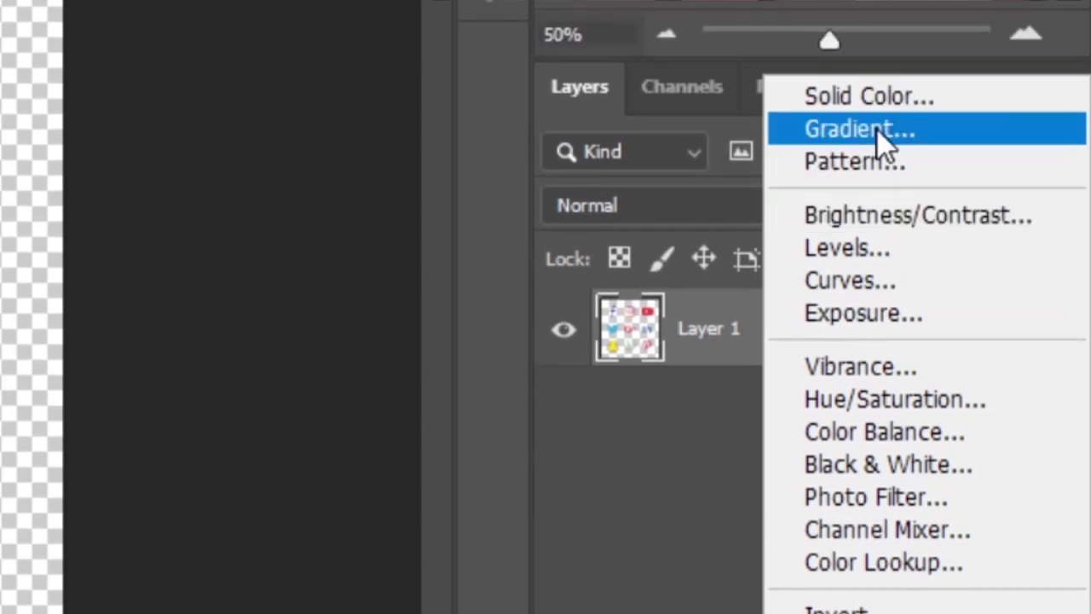
left_click(868, 102)
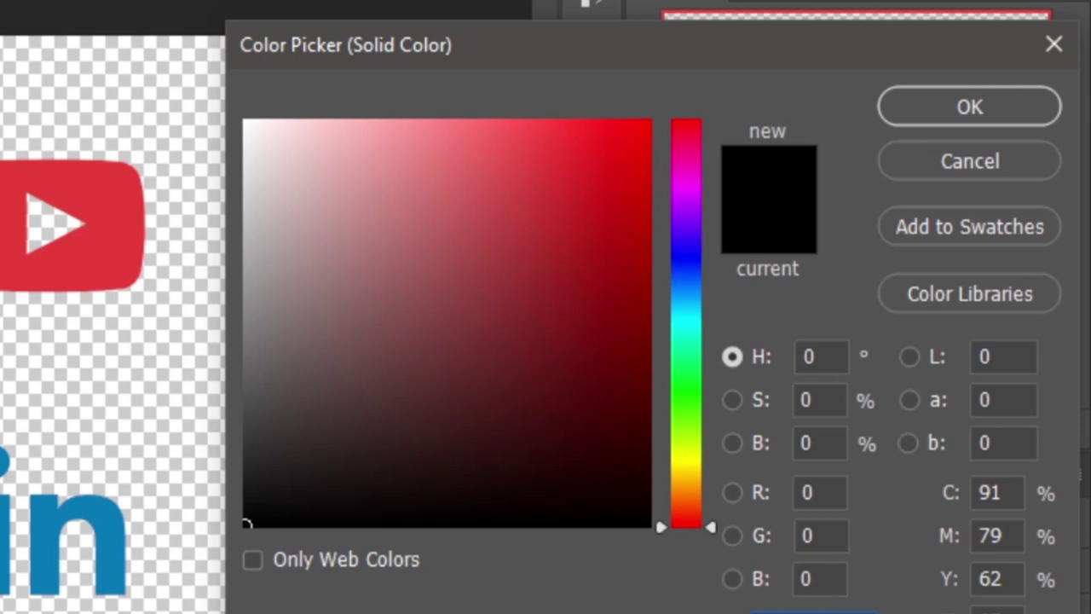
left_click_drag(683, 346, 692, 139)
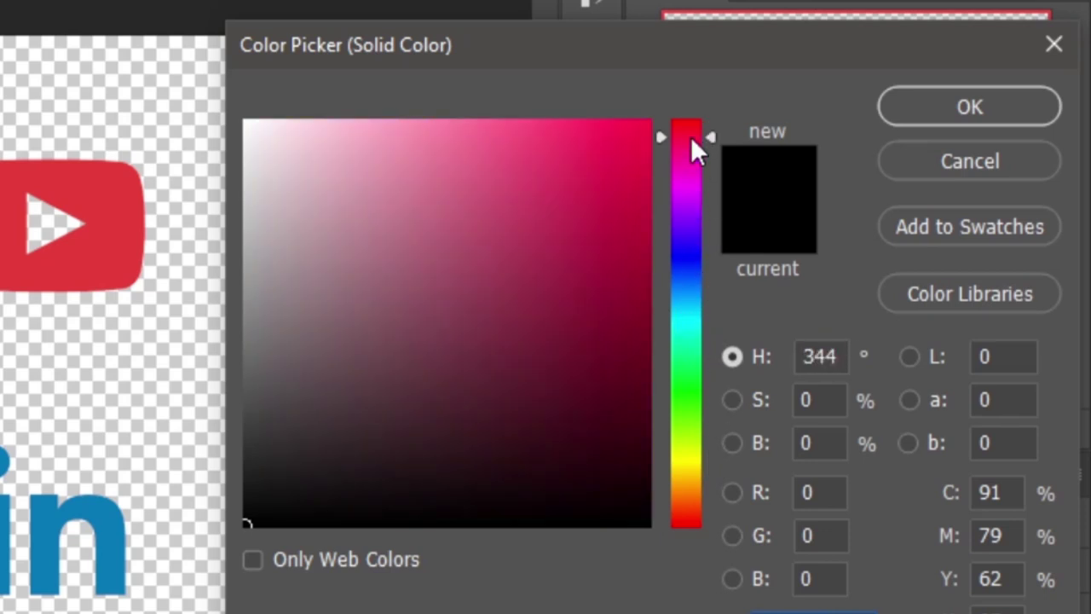
left_click(477, 183)
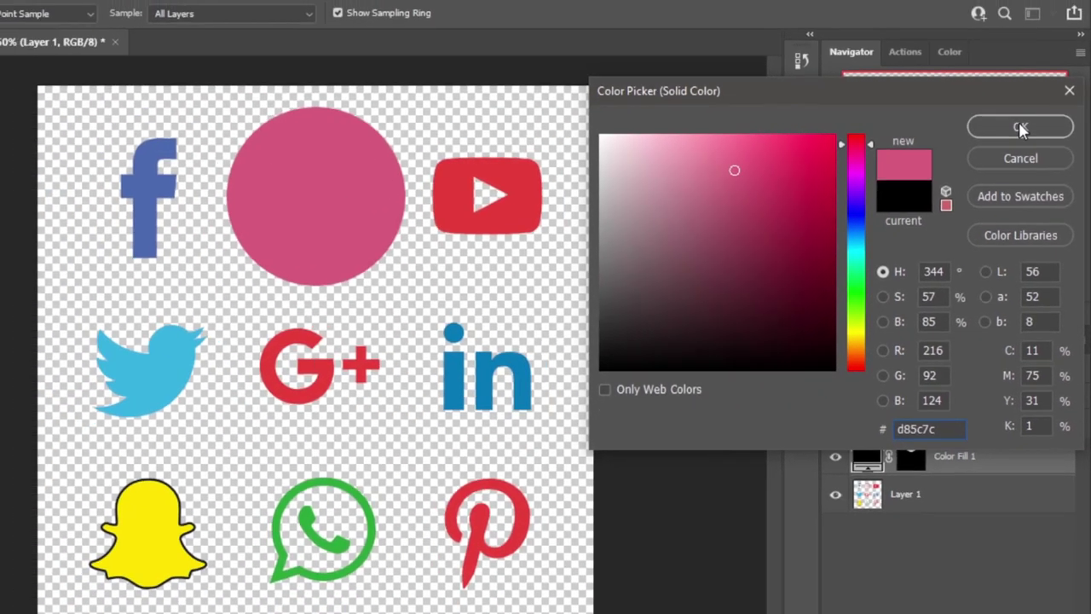
left_click(1021, 128)
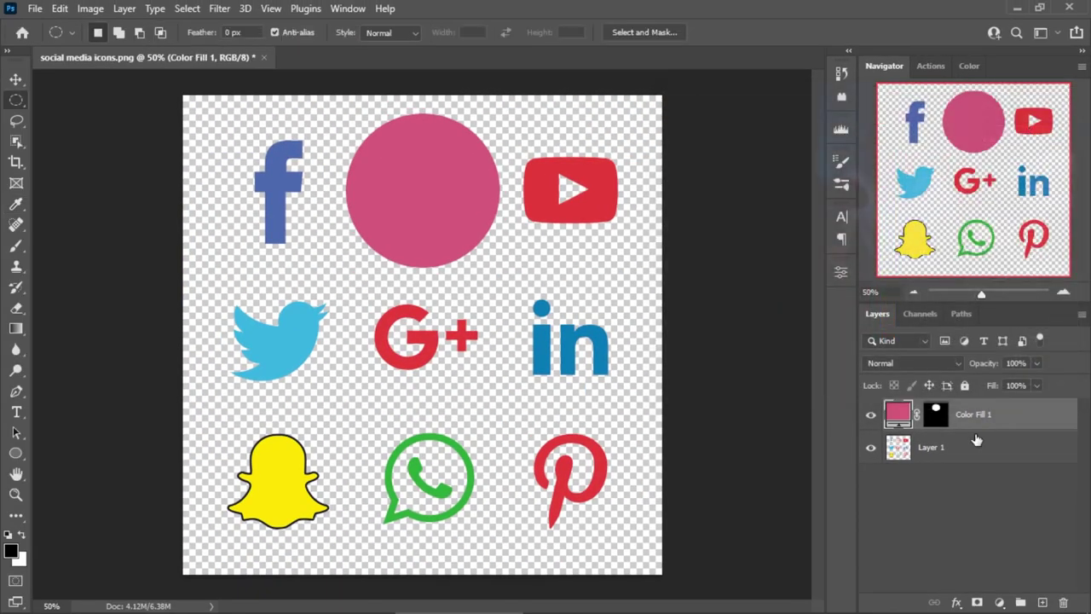
- Move the pink Color Fill 1 layer below Layer 1 so the Instagram logo shows
left_click_drag(892, 422, 895, 474)
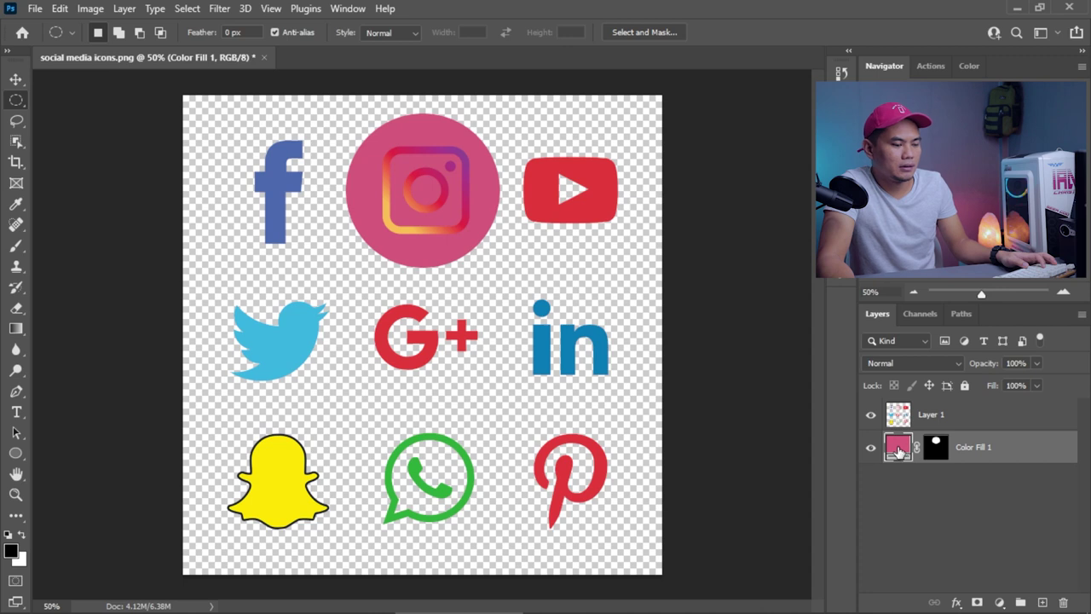
left_click(998, 603)
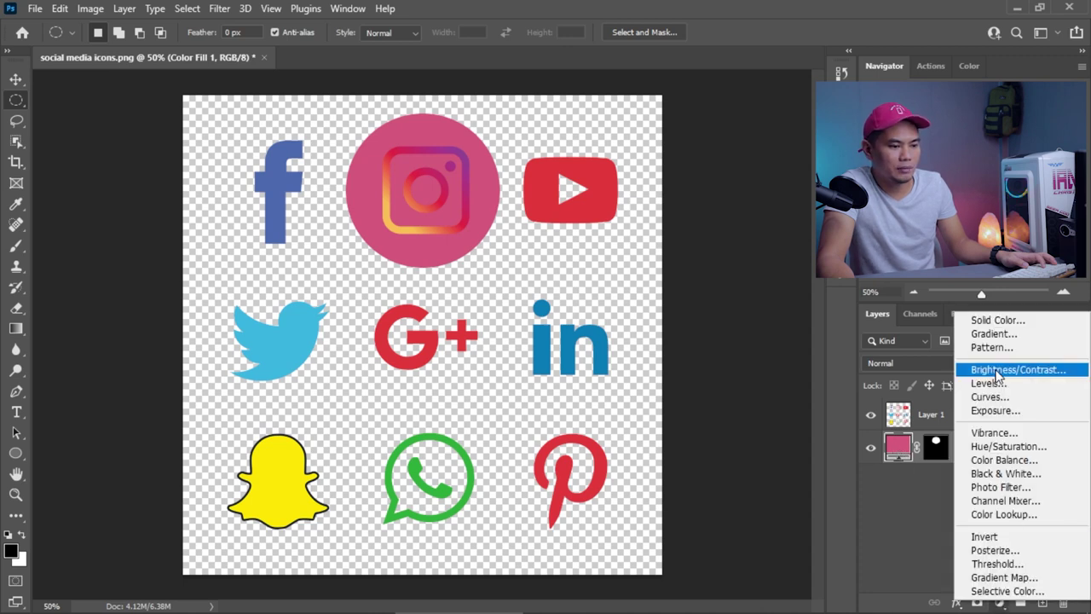
left_click(901, 499)
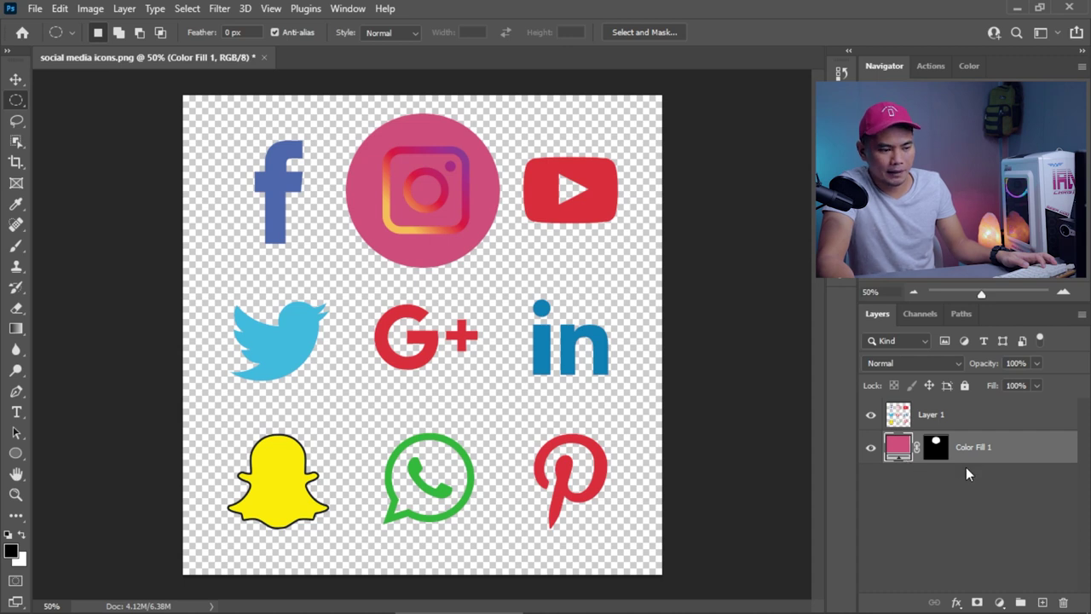
- Recolour Color Fill 1 to teal #1d92a7 in the Color Picker
double_click(895, 450)
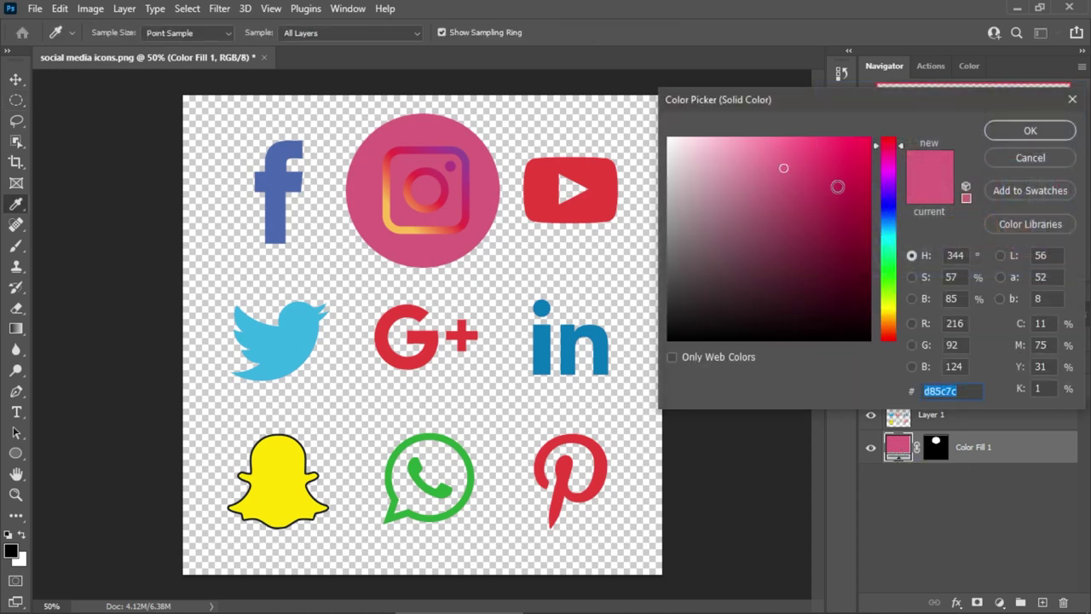
left_click_drag(886, 155, 891, 318)
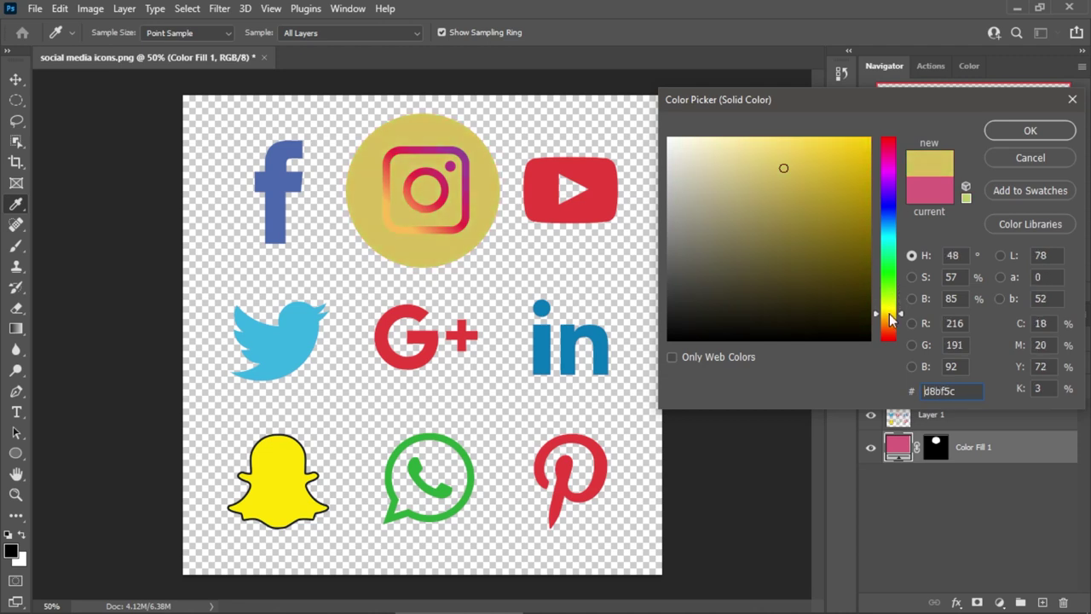
left_click(411, 177)
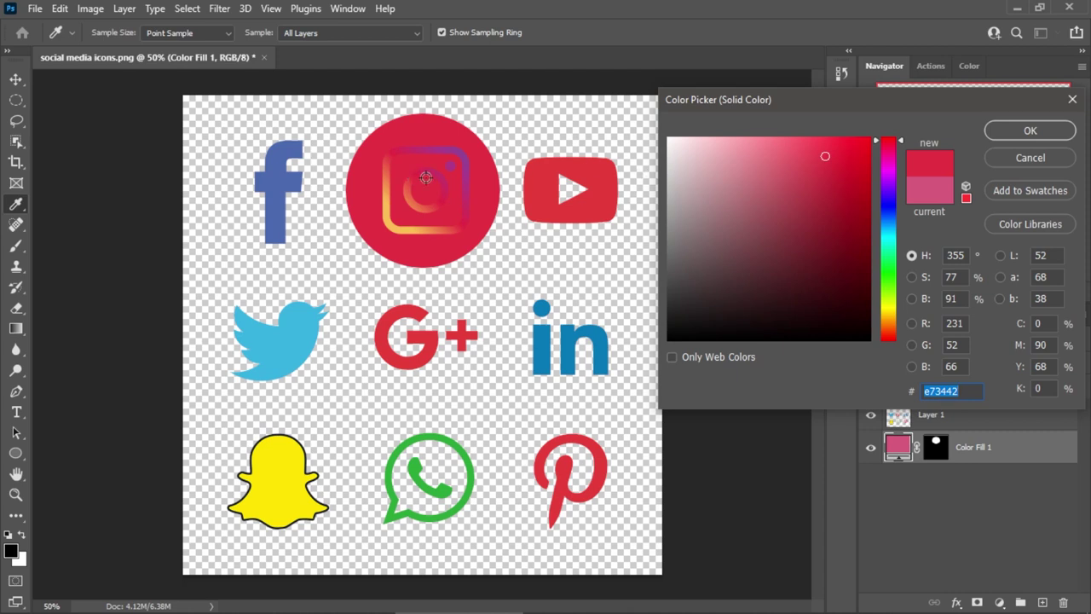
mouse_move(807, 168)
left_mouse_down()
mouse_move(703, 167)
mouse_move(814, 187)
mouse_move(843, 176)
mouse_move(852, 206)
mouse_move(836, 208)
left_mouse_up()
mouse_move(888, 243)
left_mouse_down()
mouse_move(893, 310)
mouse_move(891, 199)
mouse_move(891, 239)
left_mouse_up()
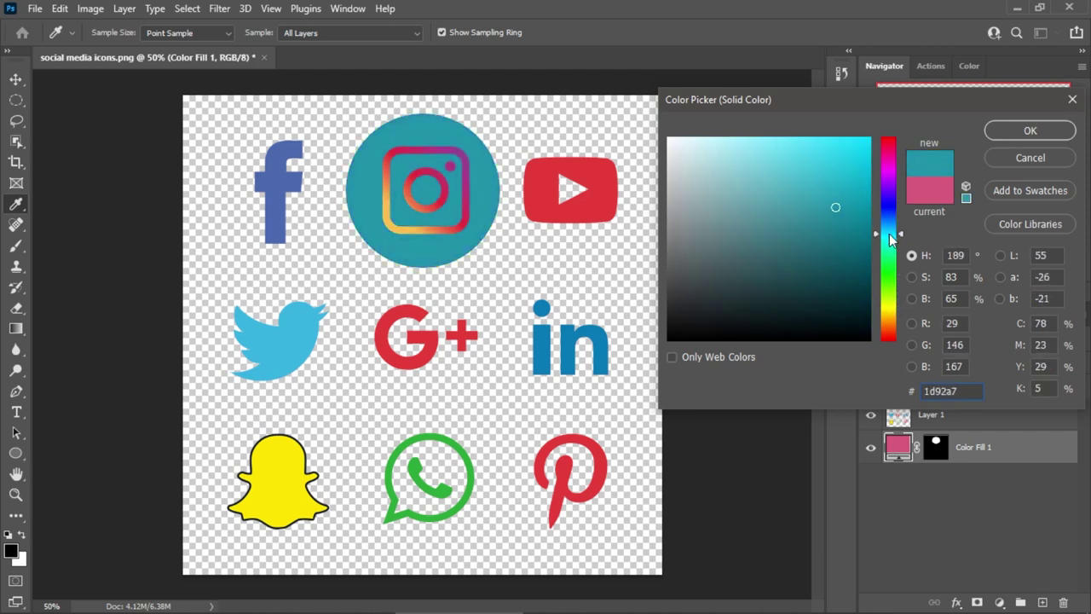
left_click(1029, 132)
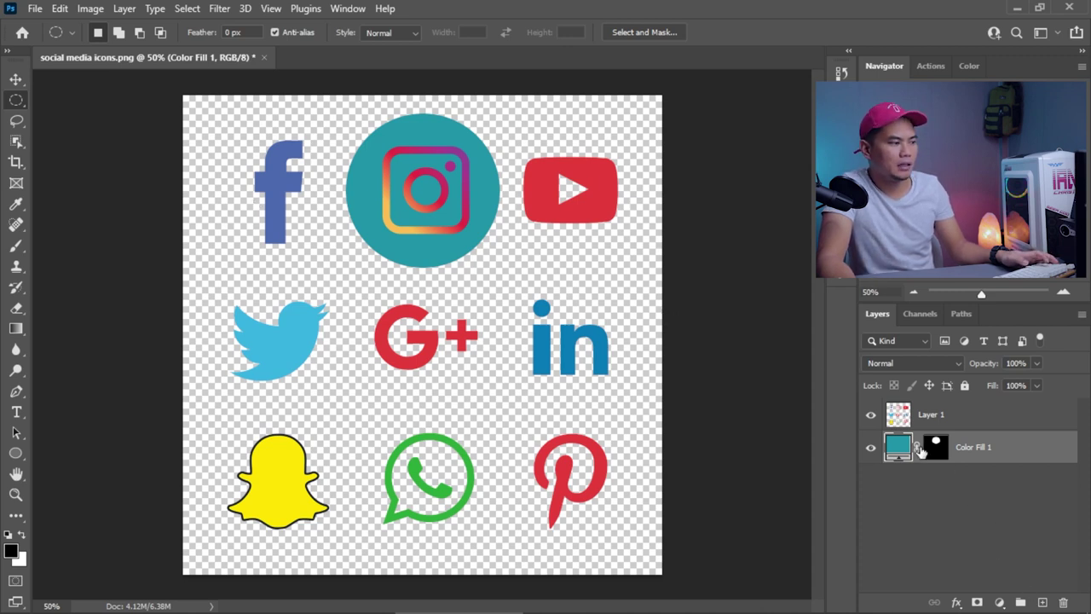
- Delete the teal Color Fill 1 layer, leaving the elliptical marquee as the selection mode
right_click(13, 102)
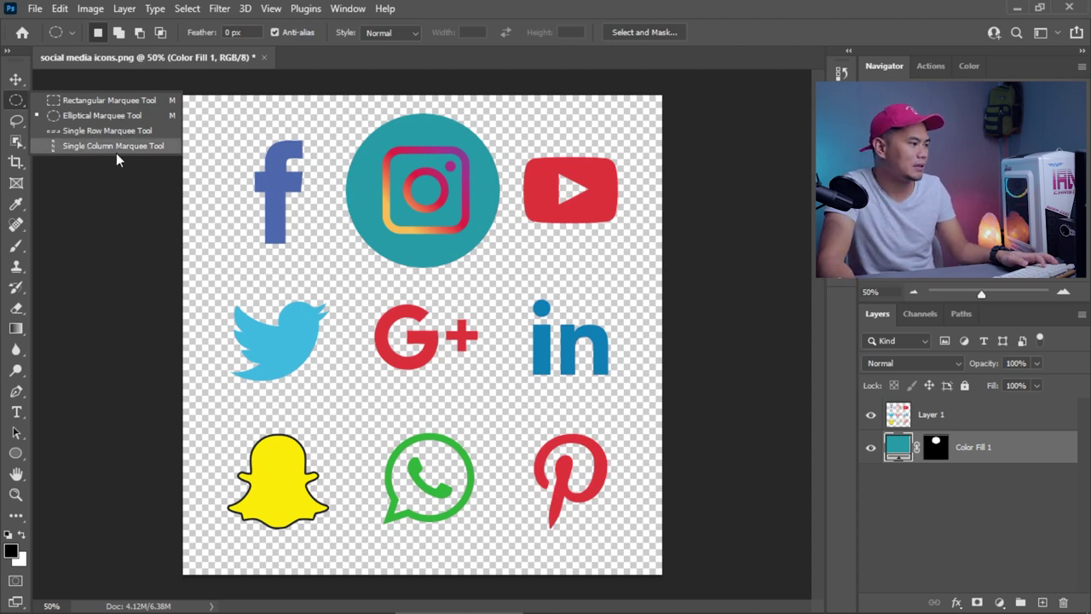
left_click(18, 102)
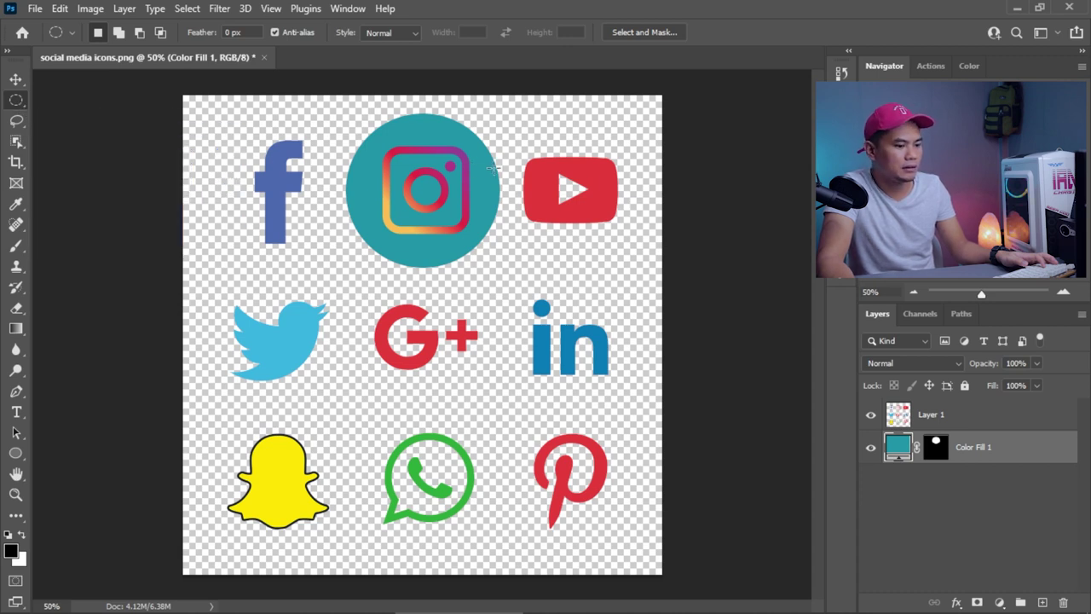
left_click_drag(897, 450, 1064, 603)
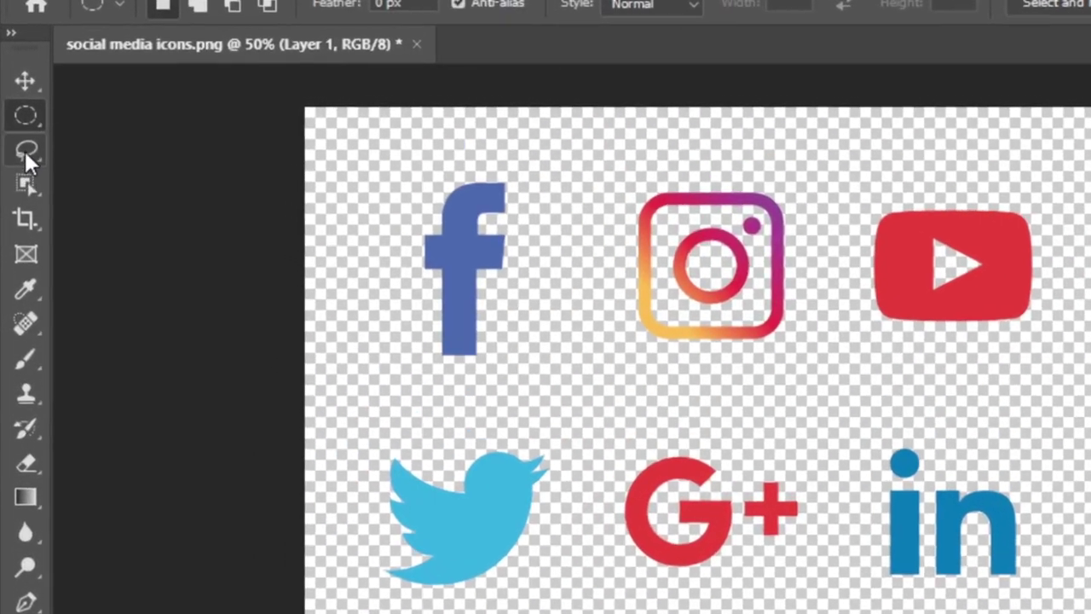
- Switch the selection tool to the freehand Lasso Tool
right_click(20, 131)
left_click(22, 129)
right_click(34, 156)
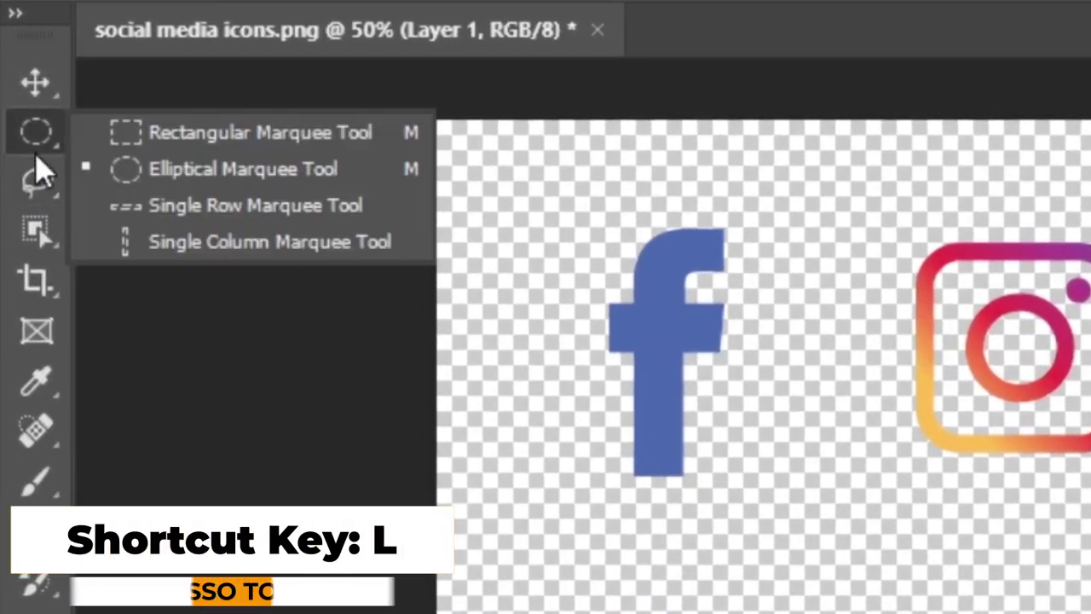
right_click(46, 192)
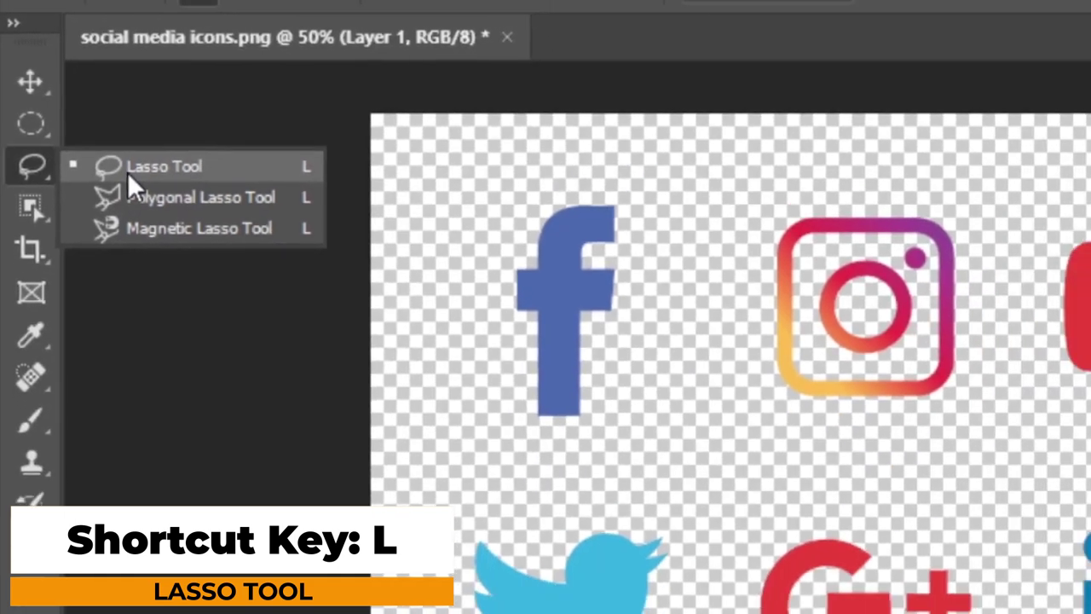
left_click(150, 183)
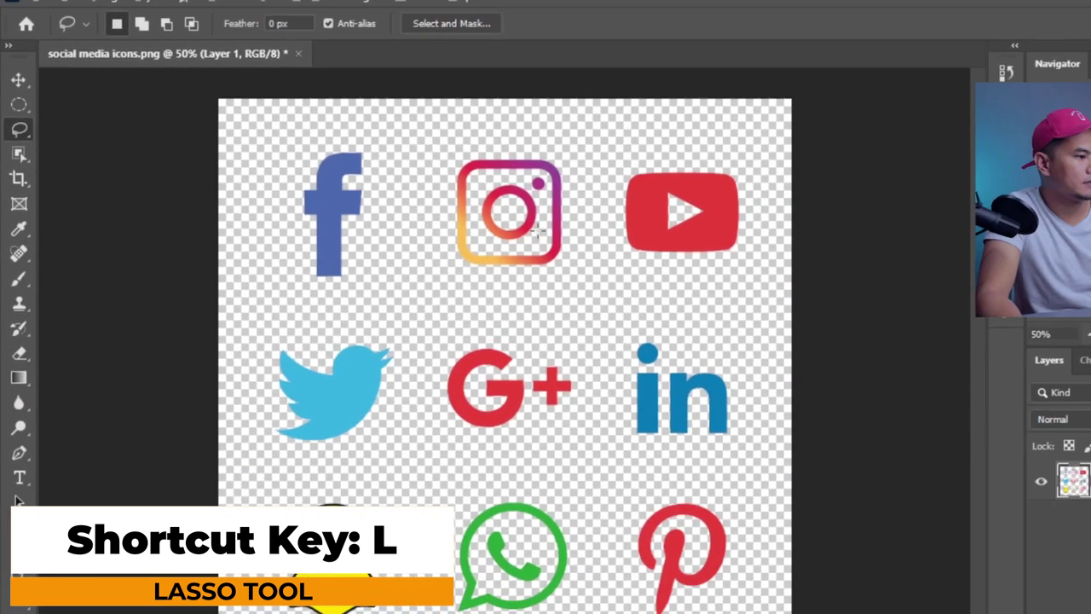
scroll(705, 183, "up", 4)
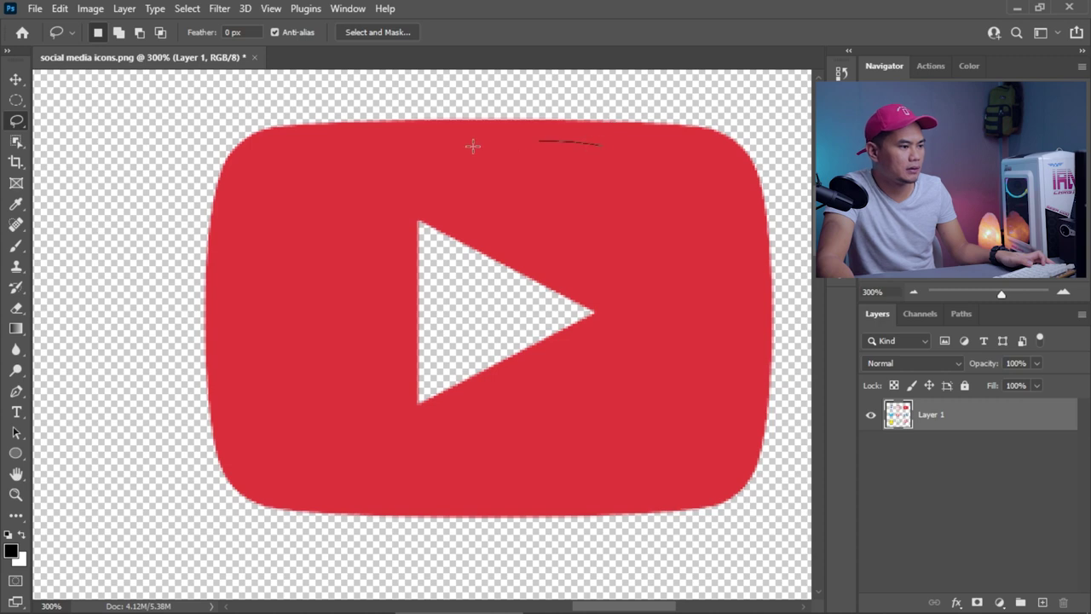
- Lasso a trial area around the YouTube play triangle, then deselect it
mouse_move(280, 397)
left_mouse_down()
mouse_move(653, 251)
mouse_move(656, 188)
left_mouse_up()
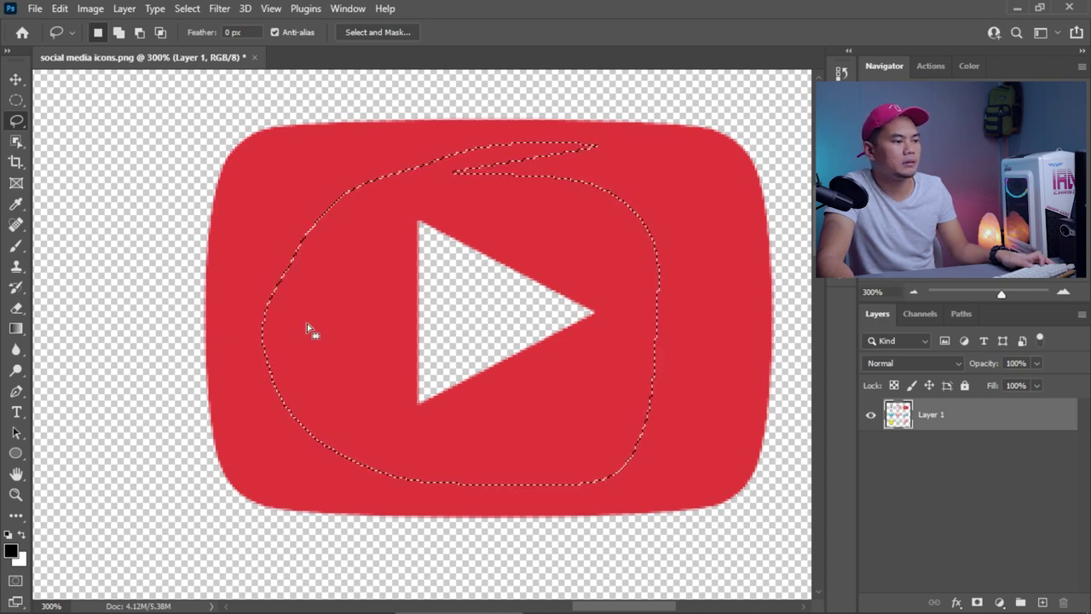
scroll(665, 286, "down", 3)
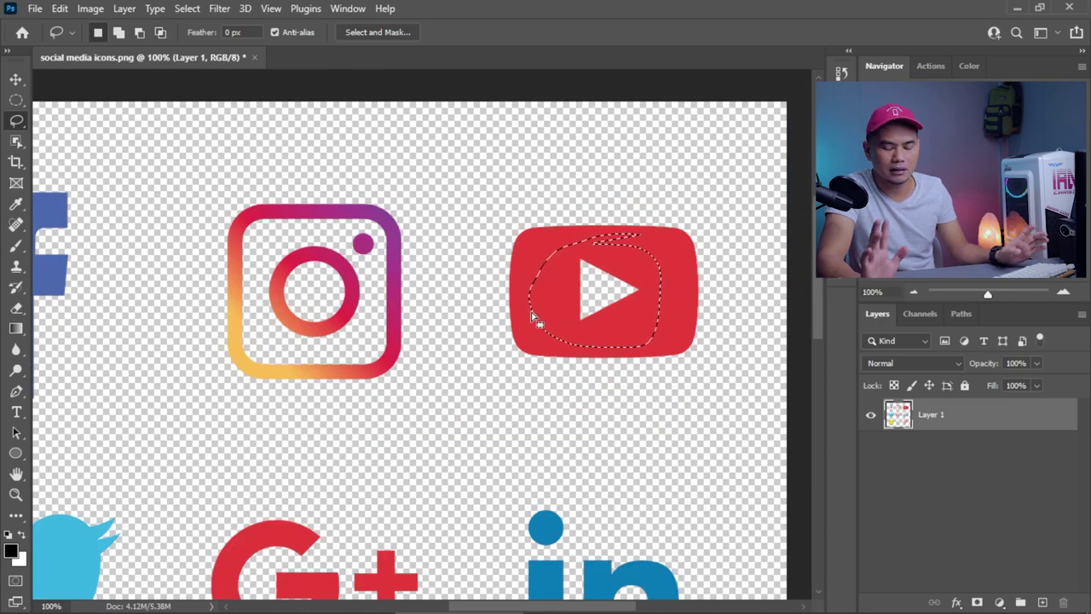
key("ctrl+d")
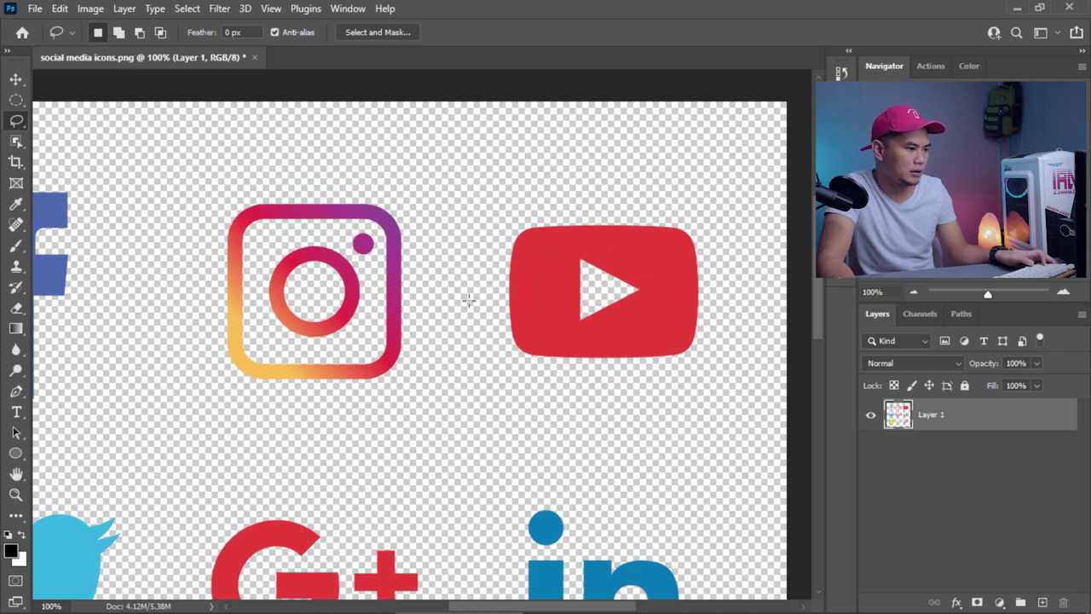
scroll(350, 252, "up", 2)
scroll(427, 197, "up", 2)
scroll(426, 198, "down", 3)
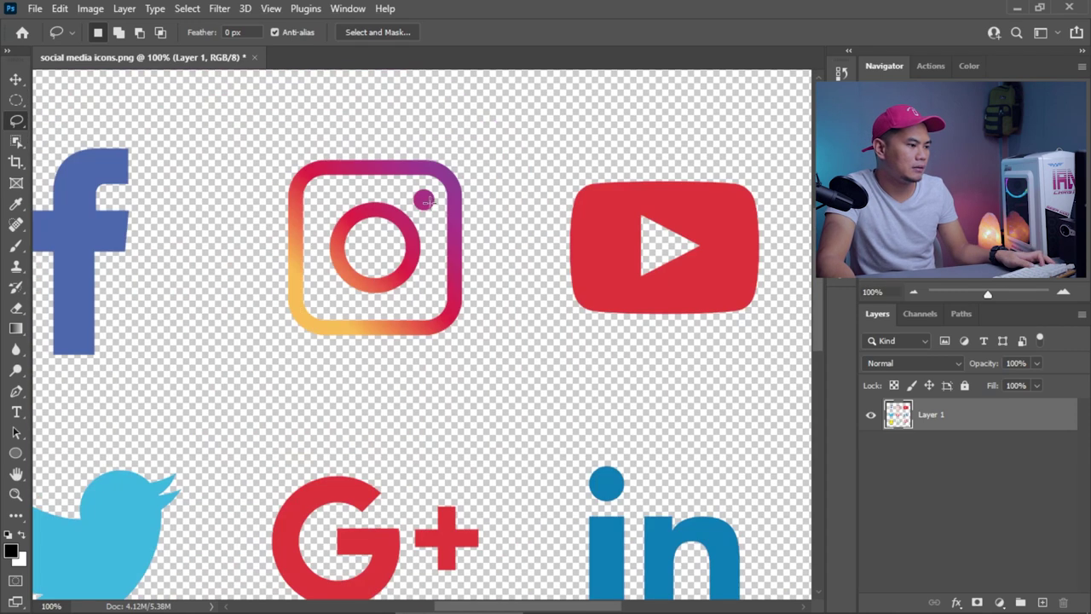
scroll(645, 456, "down", 3)
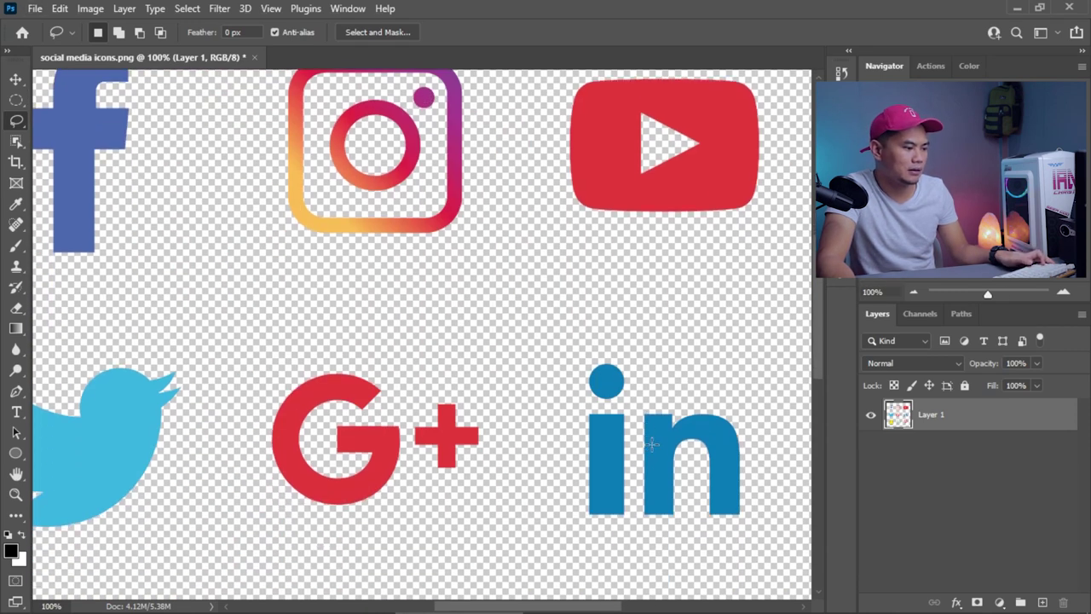
scroll(674, 409, "up", 2)
scroll(662, 395, "down", 1)
scroll(682, 392, "down", 3)
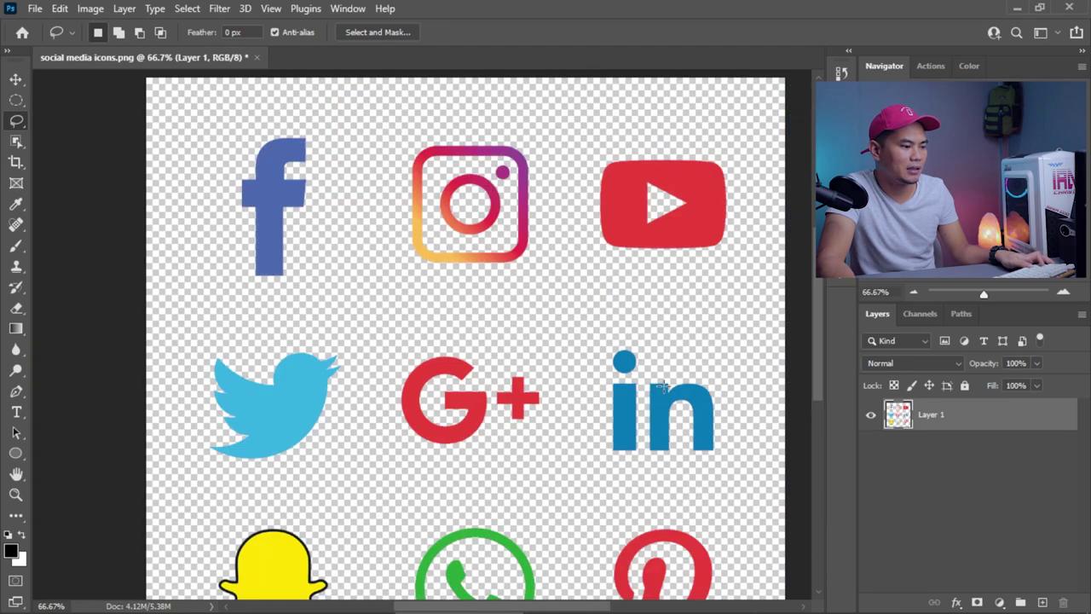
scroll(706, 380, "up", 3)
scroll(706, 380, "up", 1)
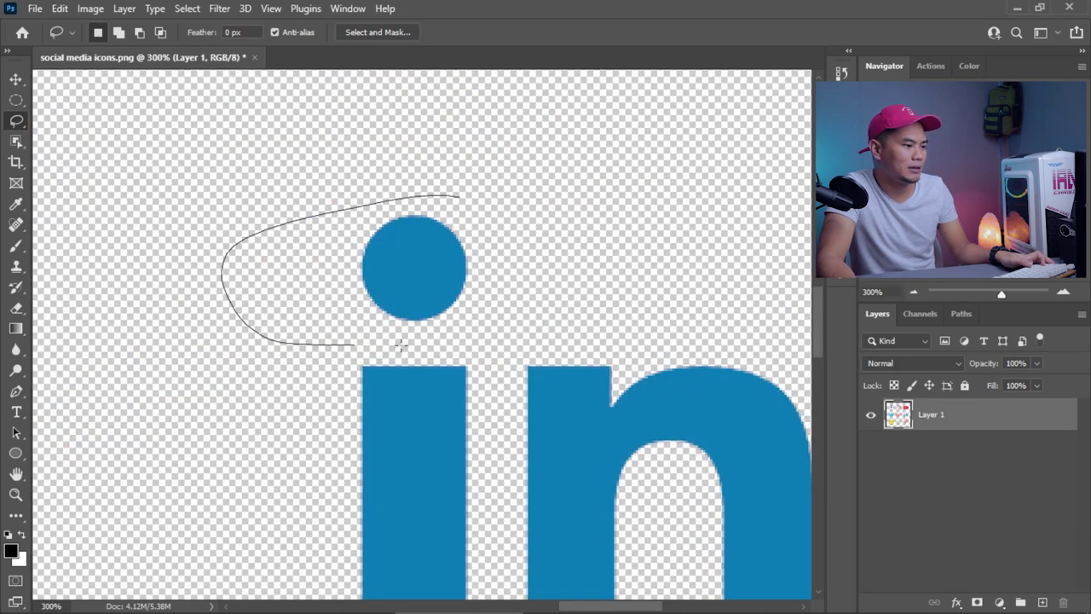
- Lasso around the dot of the LinkedIn 'i' and pick the standard Eraser Tool
left_click_drag(349, 203, 352, 204)
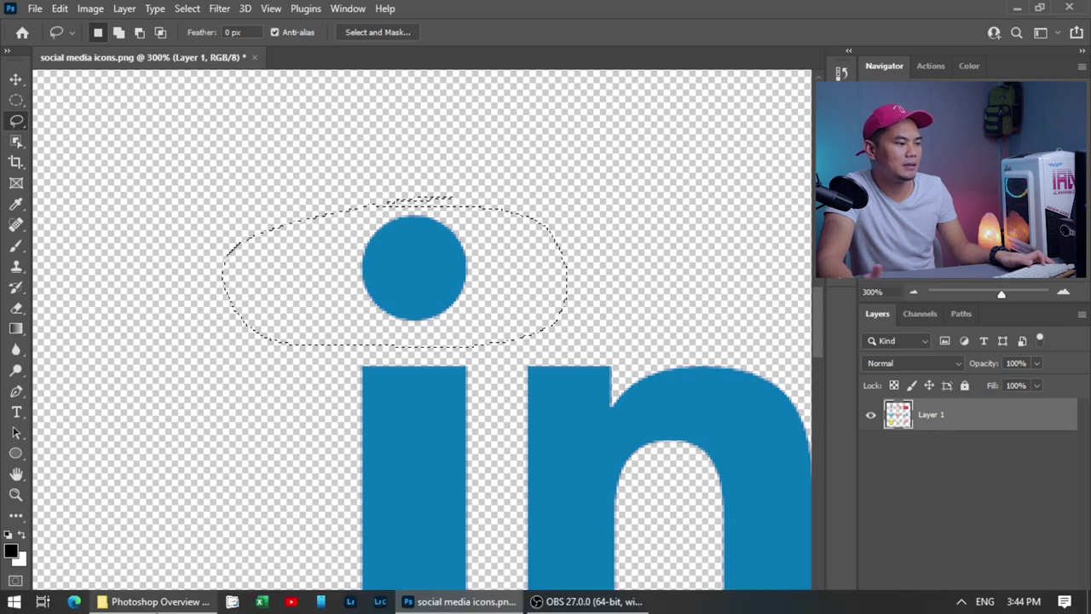
mouse_move(153, 601)
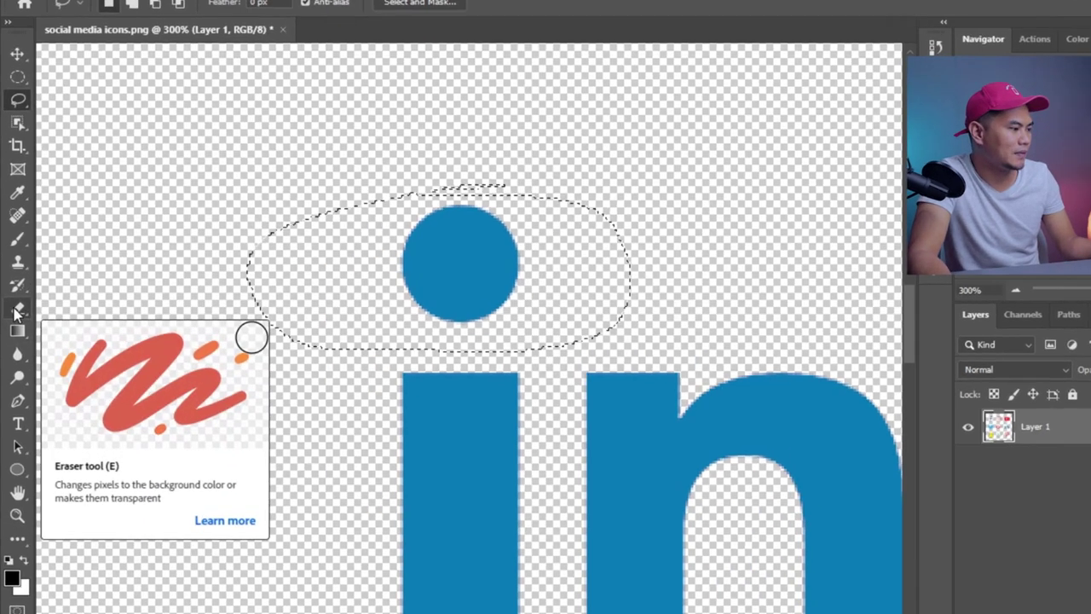
left_click(14, 312)
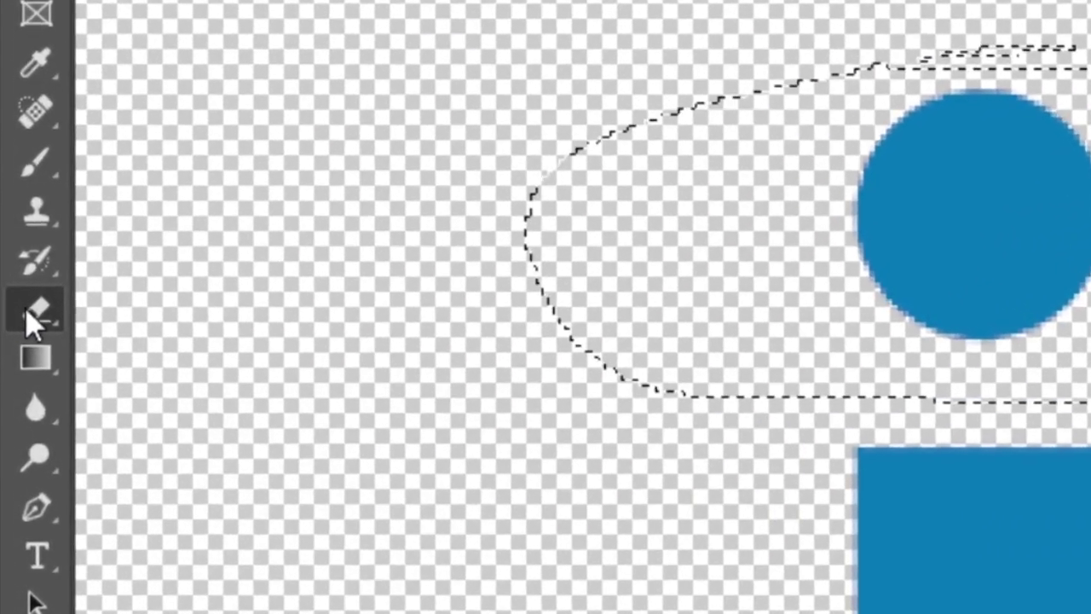
right_click(33, 316)
left_click(150, 314)
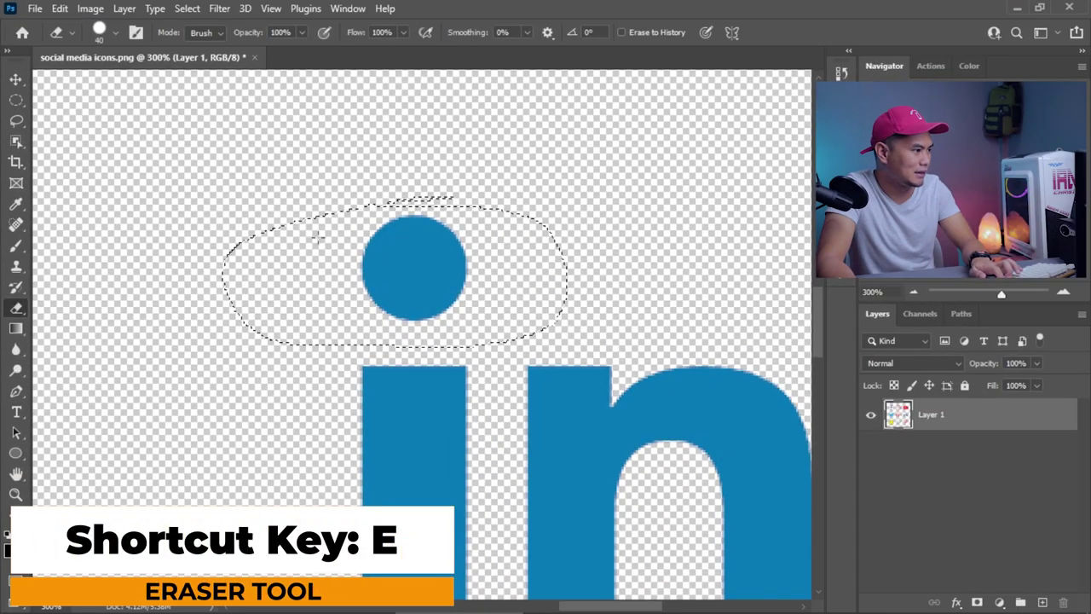
- Size the eraser brush to 100, then 70, deselect, and undo to restore the i's dot
key("bracketright")
key("bracketright")
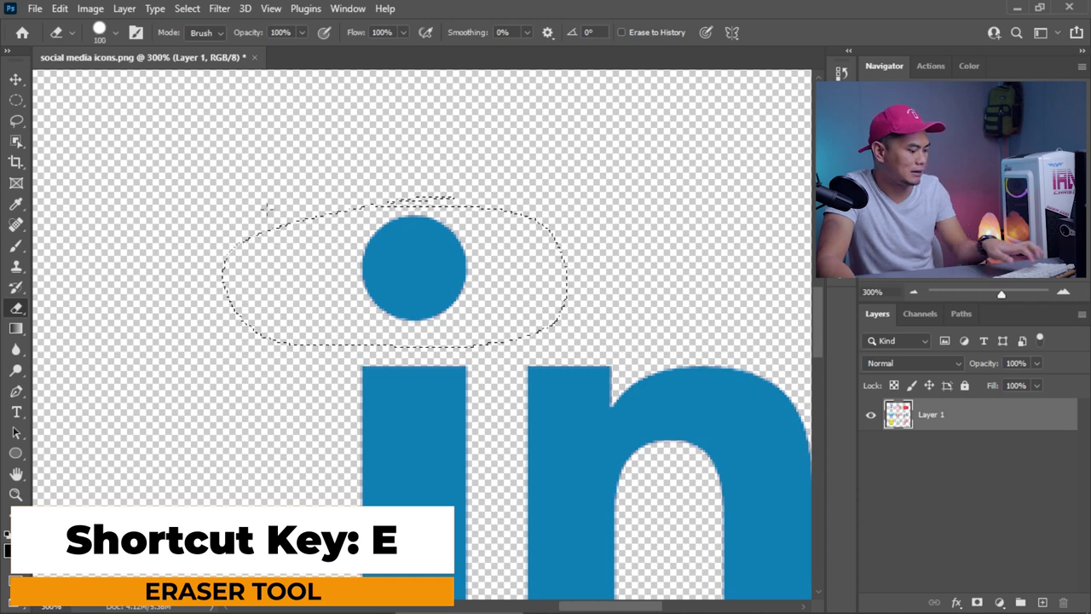
key("bracketleft")
key("bracketleft")
key("bracketleft")
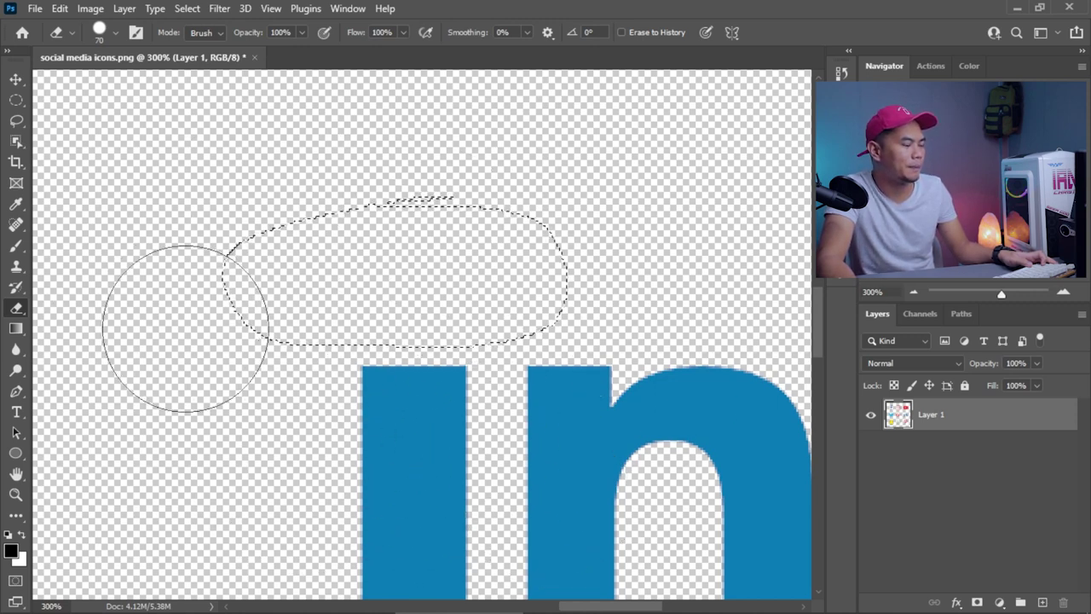
scroll(456, 276, "down", 1)
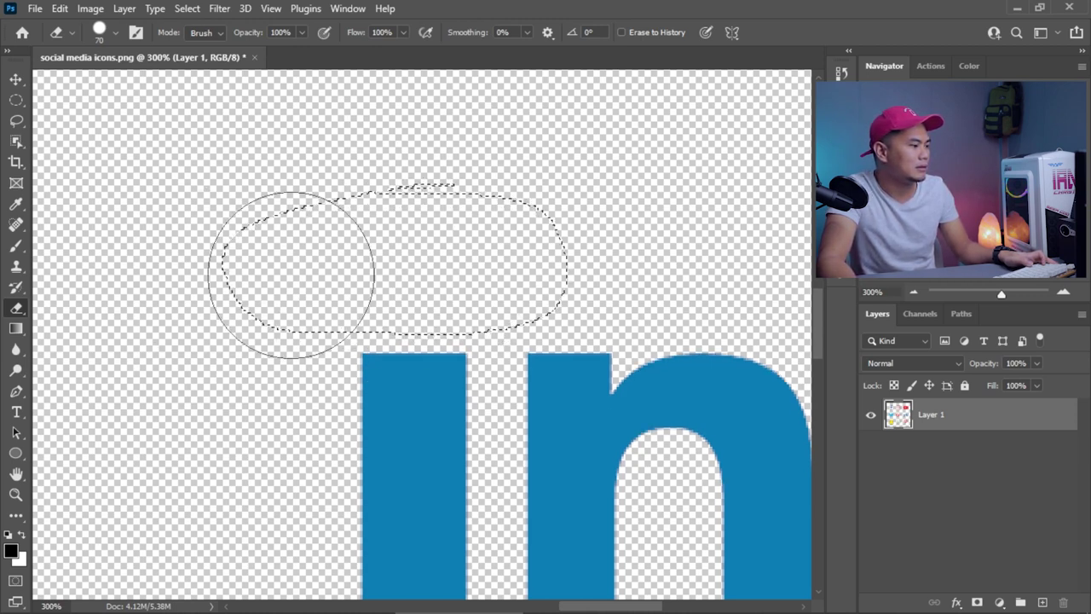
scroll(408, 250, "down", 2)
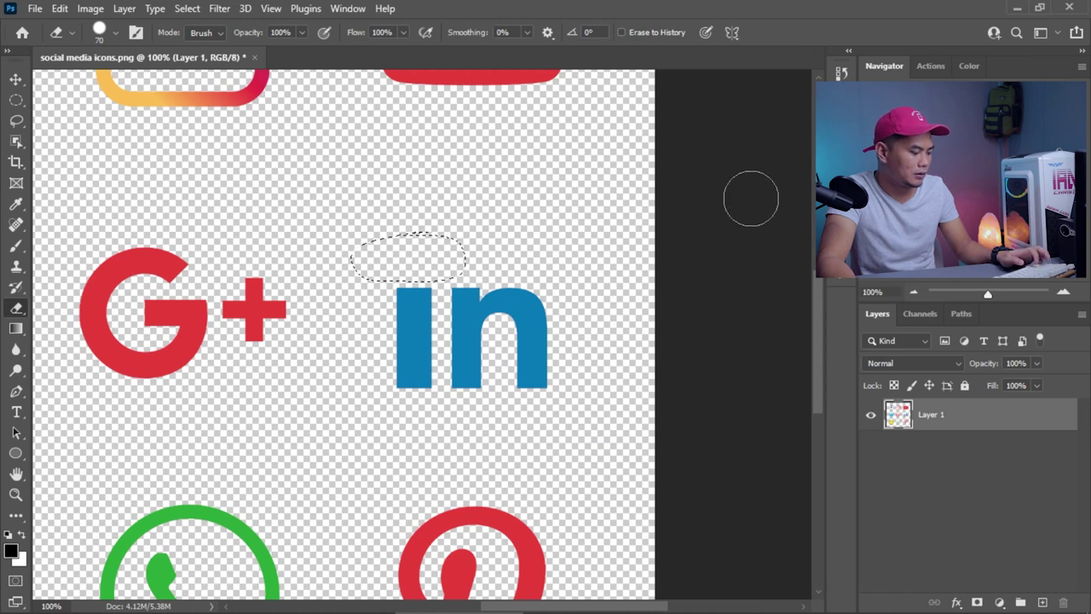
key("ctrl+d")
key("ctrl+z")
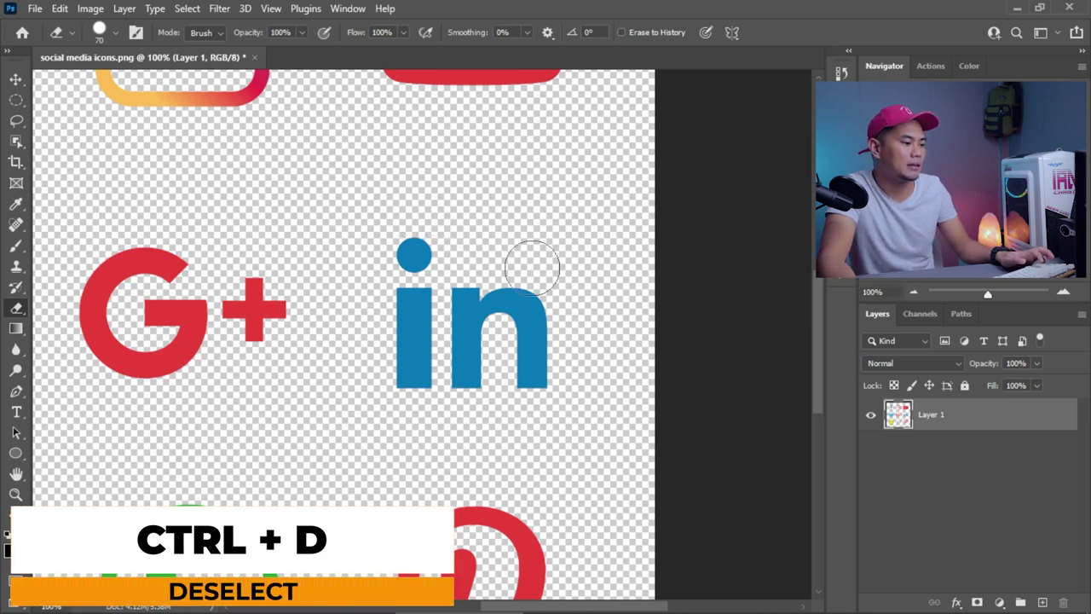
scroll(447, 245, "down", 2)
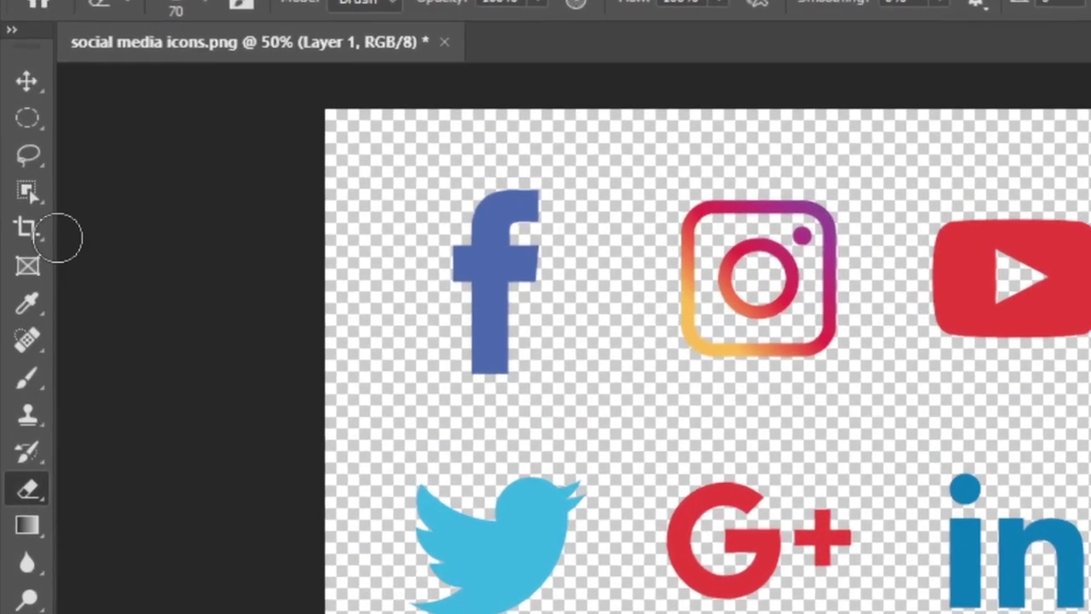
- Switch to the straight-edged Polygonal Lasso Tool
right_click(16, 120)
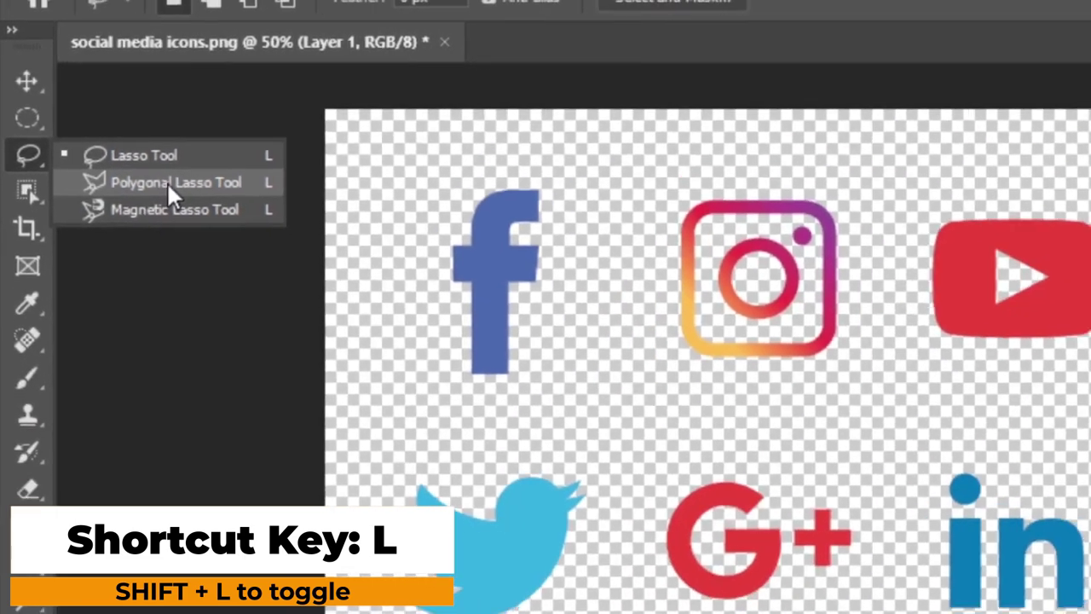
left_click(226, 222)
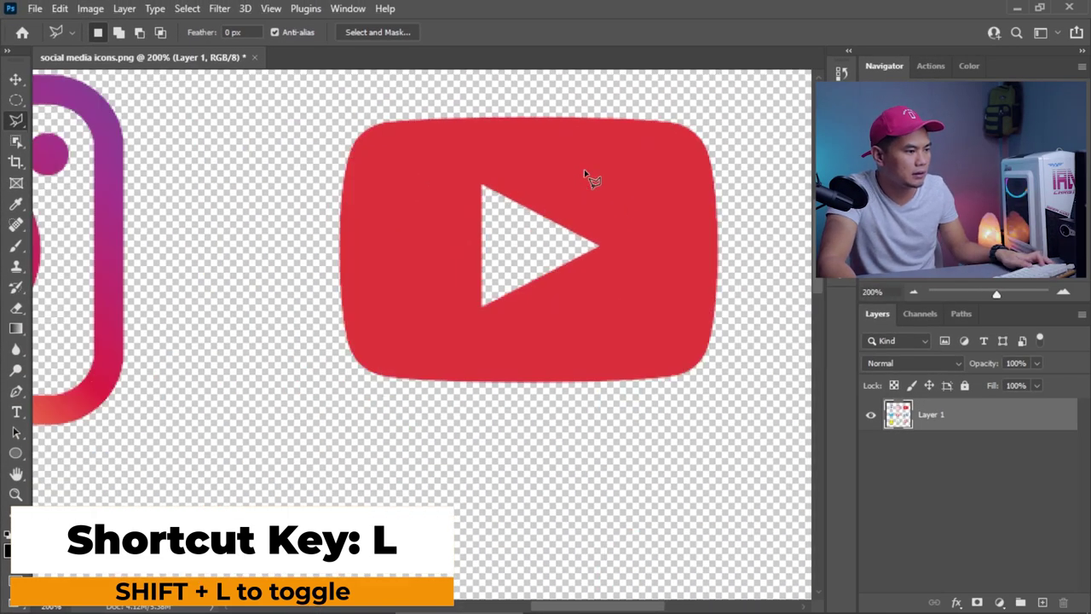
scroll(584, 169, "up", 3)
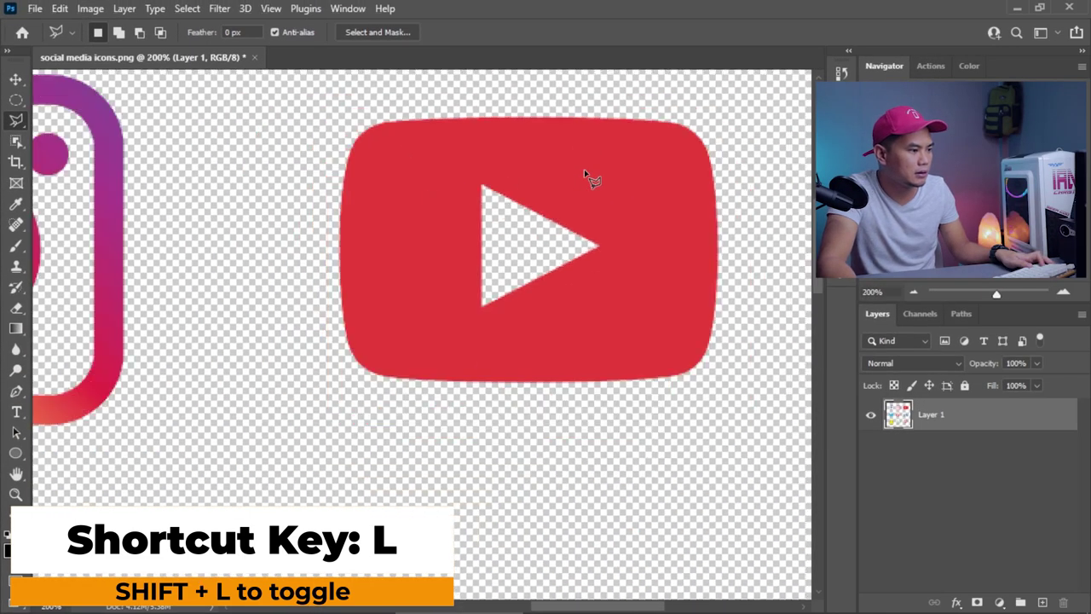
scroll(584, 169, "down", 2)
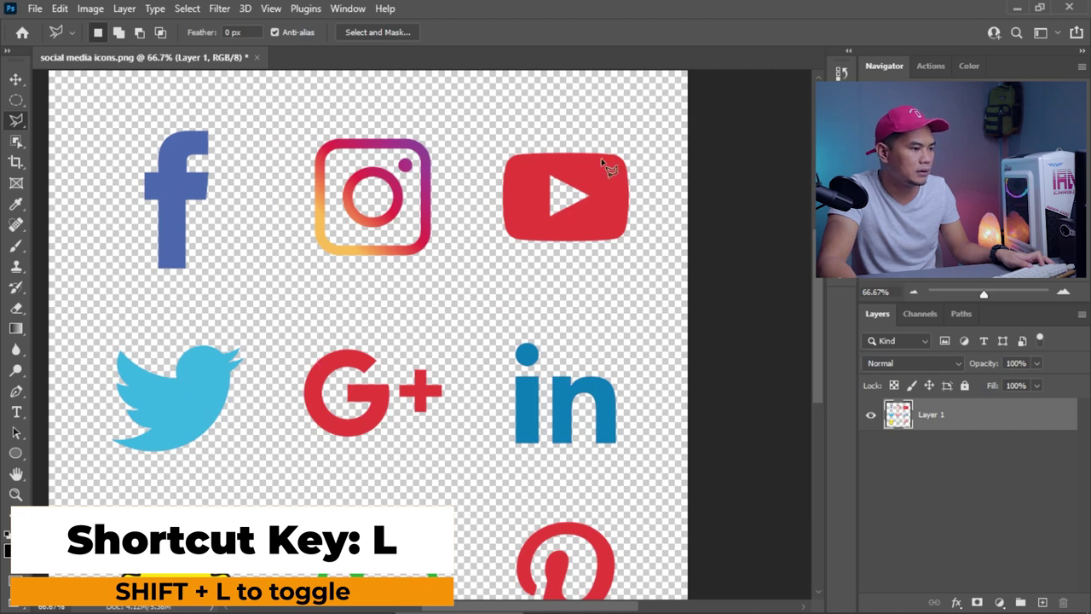
scroll(603, 162, "up", 3)
- Draw a rough polygonal selection on the YouTube icon, then discard it
left_click(432, 180)
left_click(567, 197)
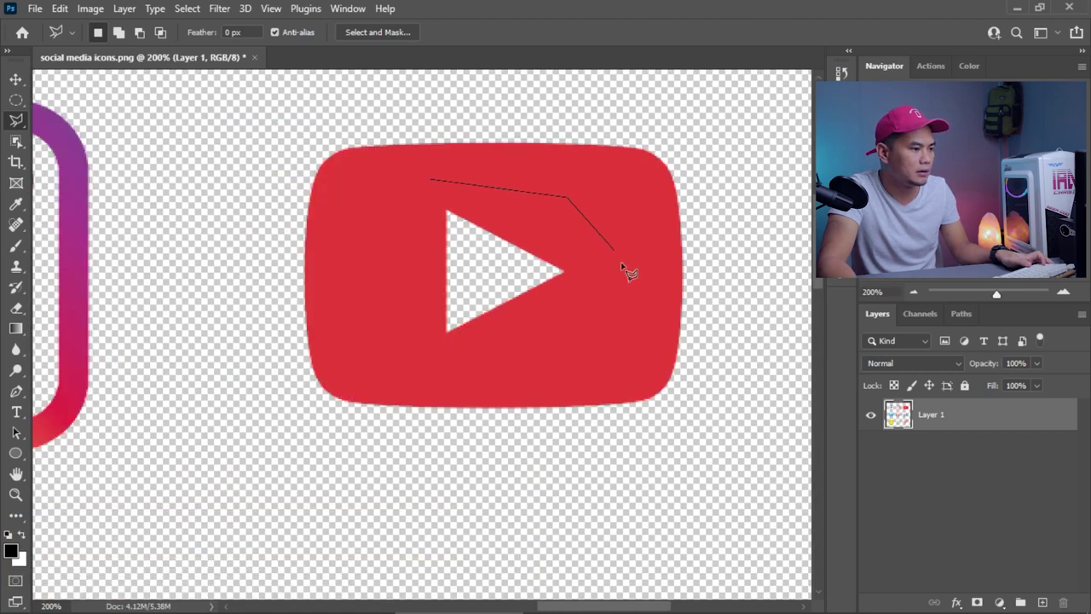
left_click(445, 183)
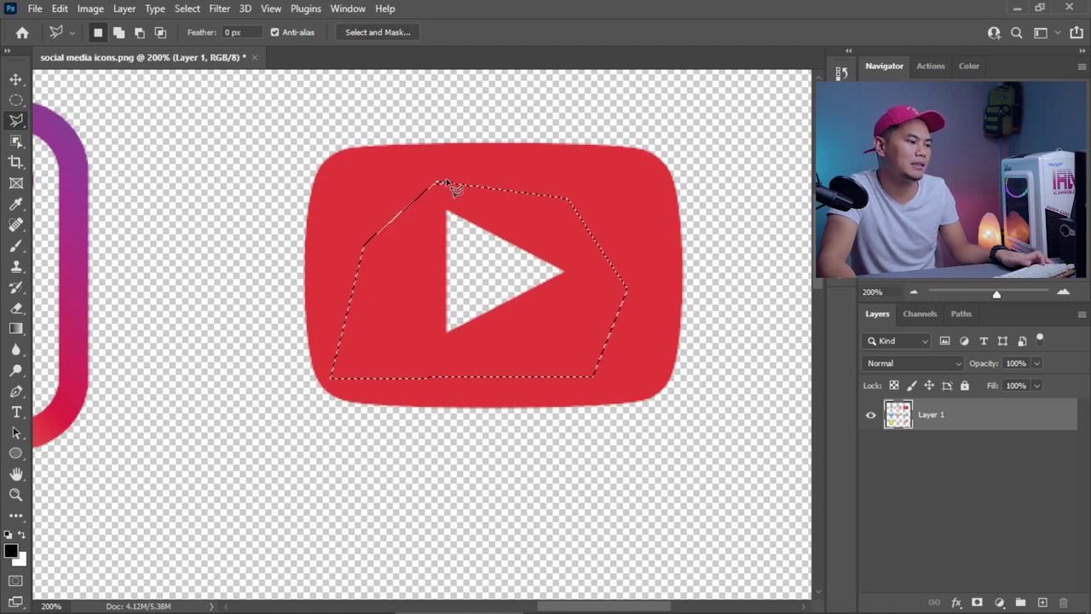
key("ctrl+d")
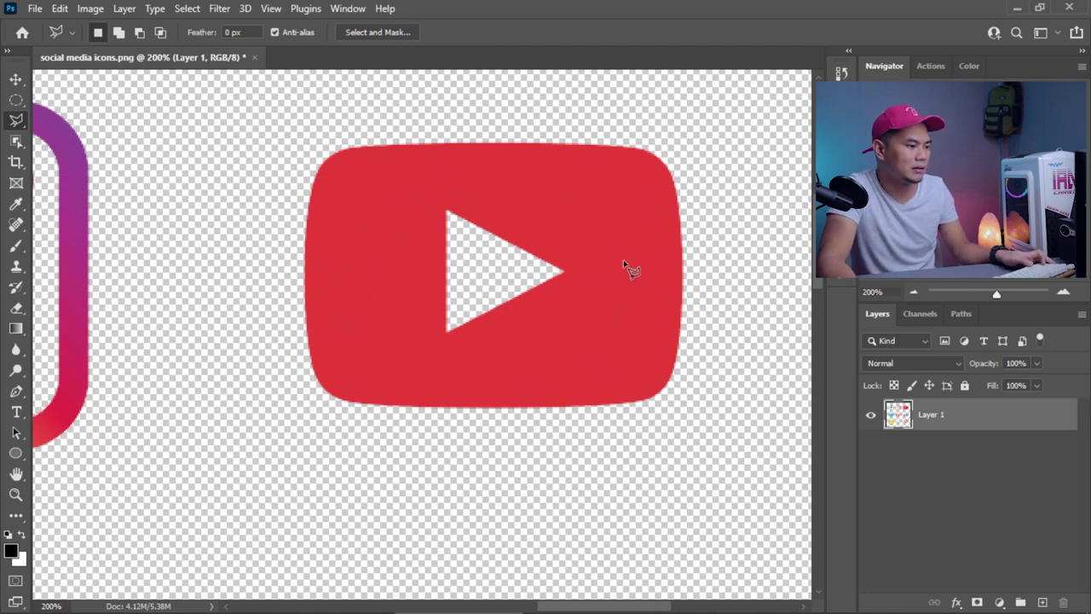
scroll(485, 255, "up", 2)
scroll(468, 193, "down", 2)
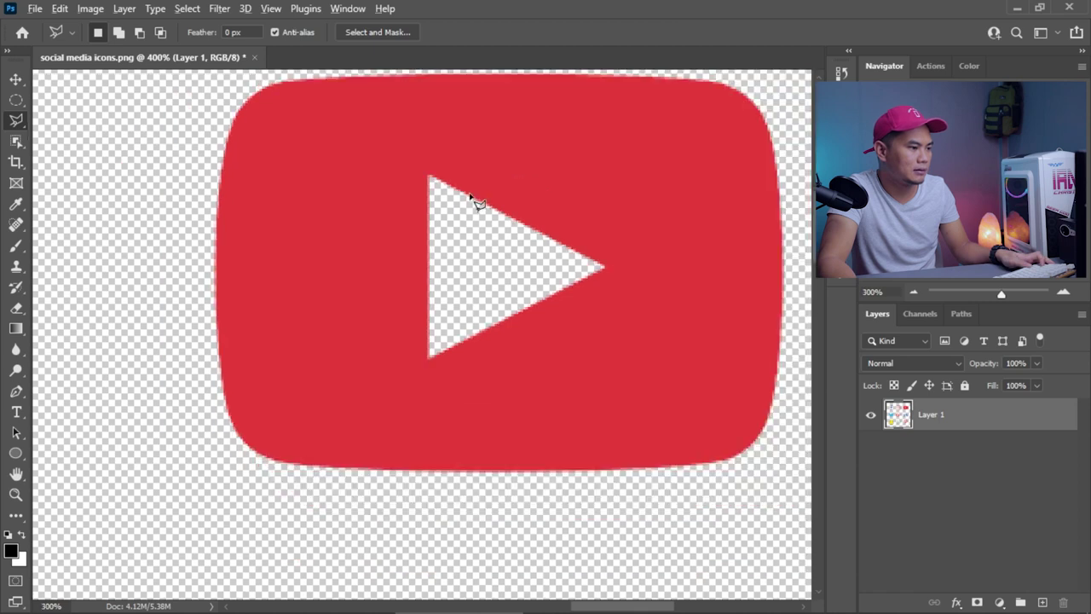
- Outline the YouTube icon with corner points and a transparent margin, closing the path
left_click(329, 89)
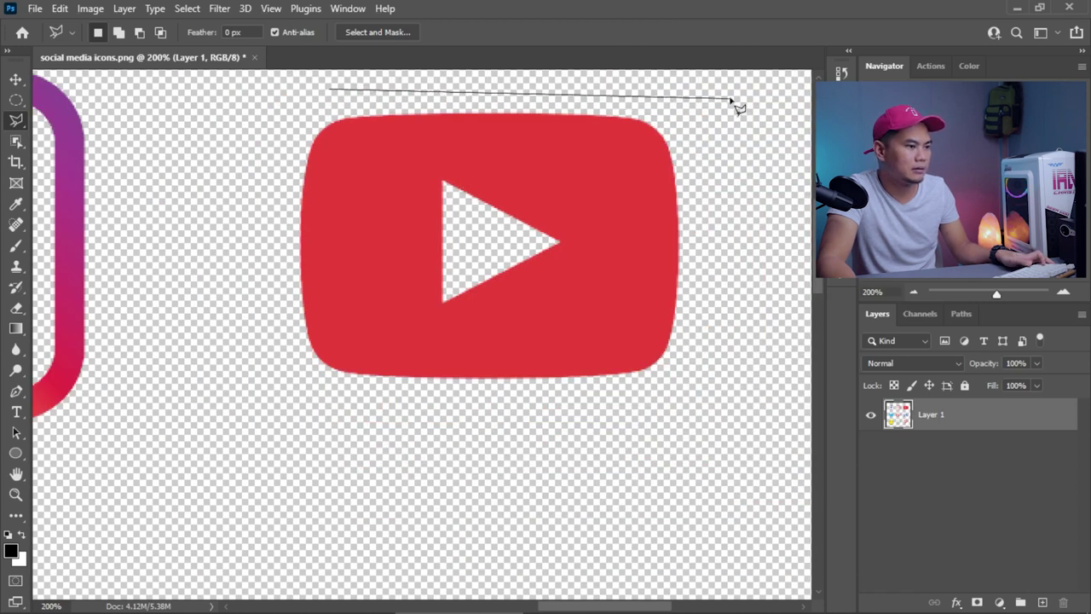
left_click(715, 89)
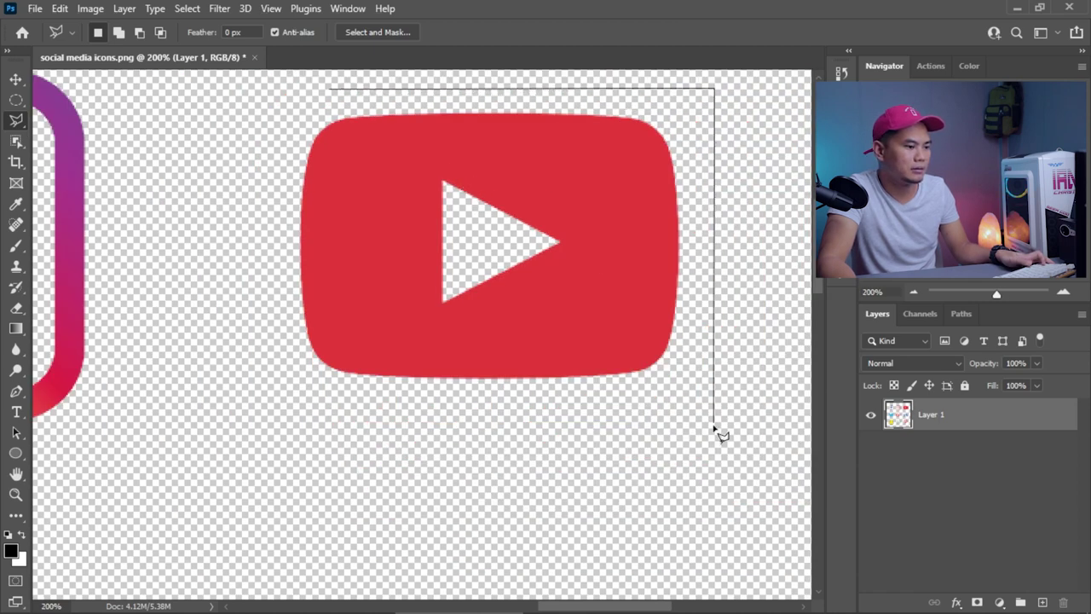
left_click(278, 409)
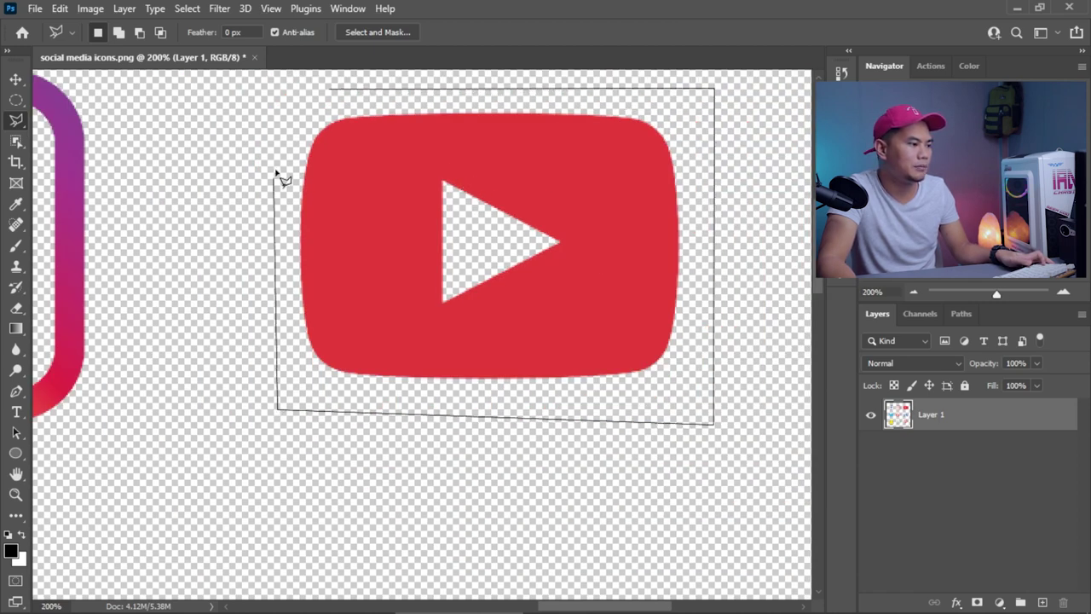
left_click(331, 90)
scroll(546, 245, "down", 2)
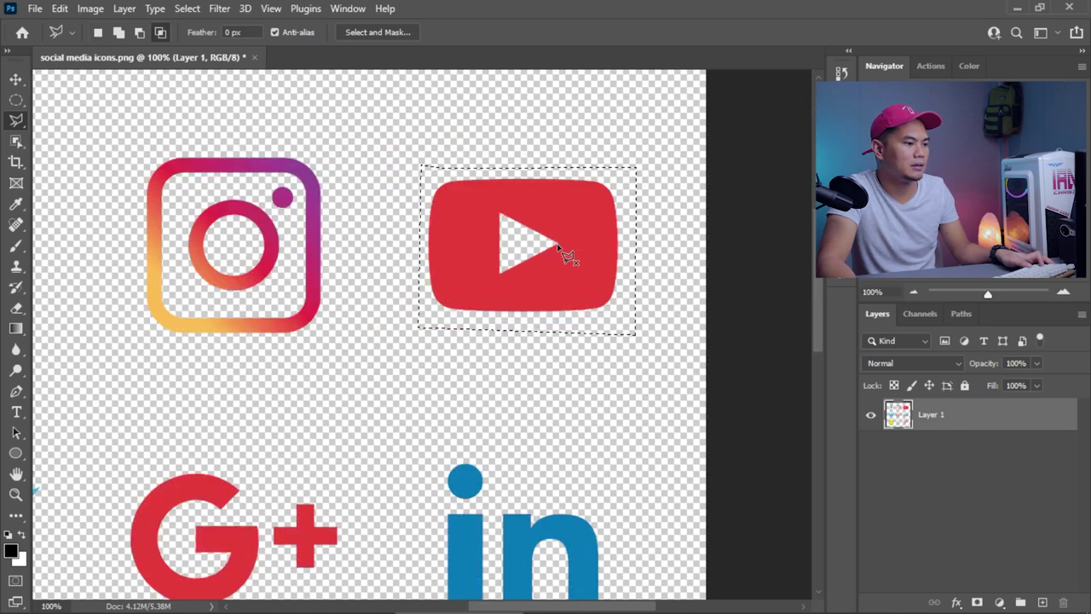
scroll(559, 249, "up", 3)
scroll(559, 249, "down", 2)
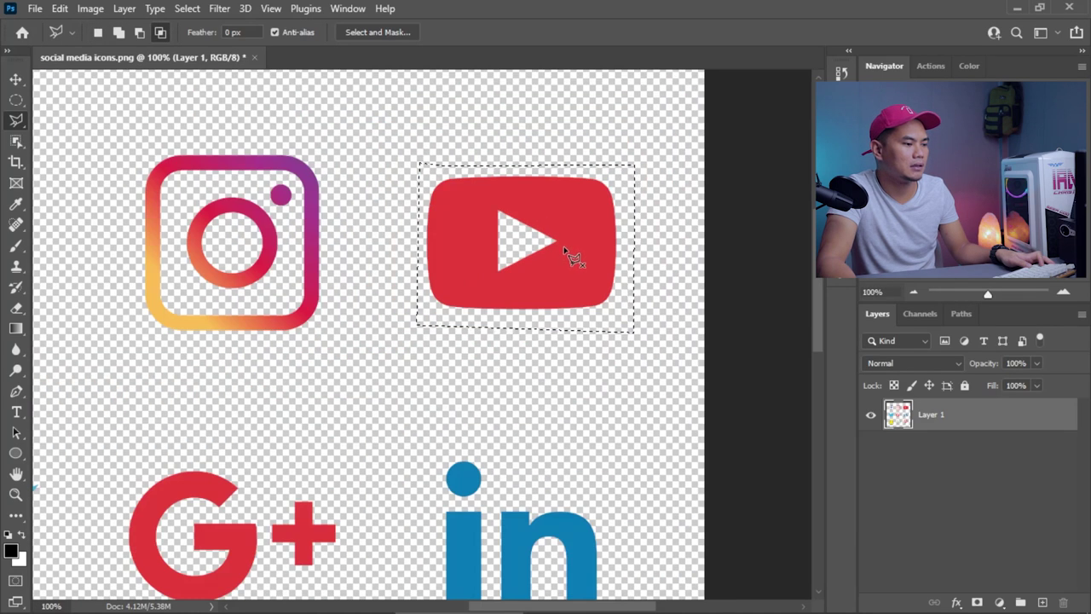
scroll(560, 249, "up", 2)
scroll(564, 247, "down", 1)
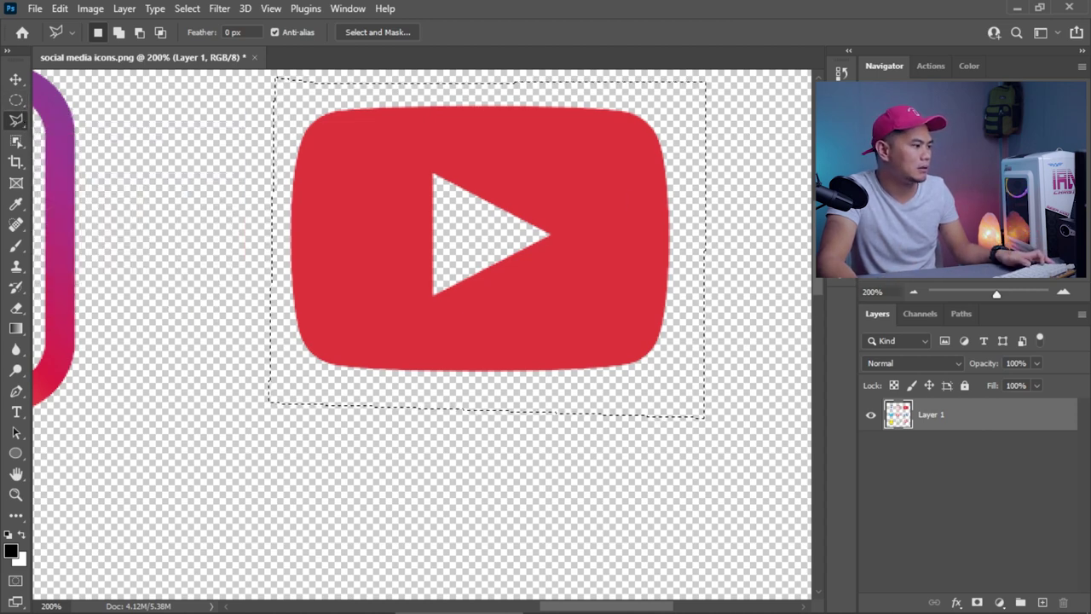
- Check the lasso types and keep Polygonal Lasso selected
left_click(15, 119)
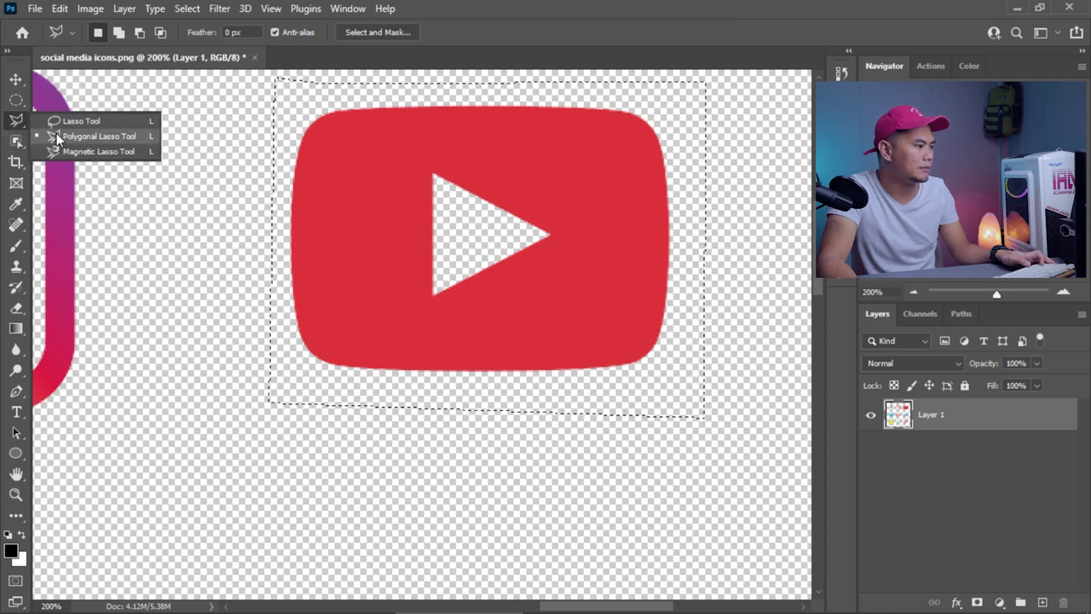
left_click(94, 135)
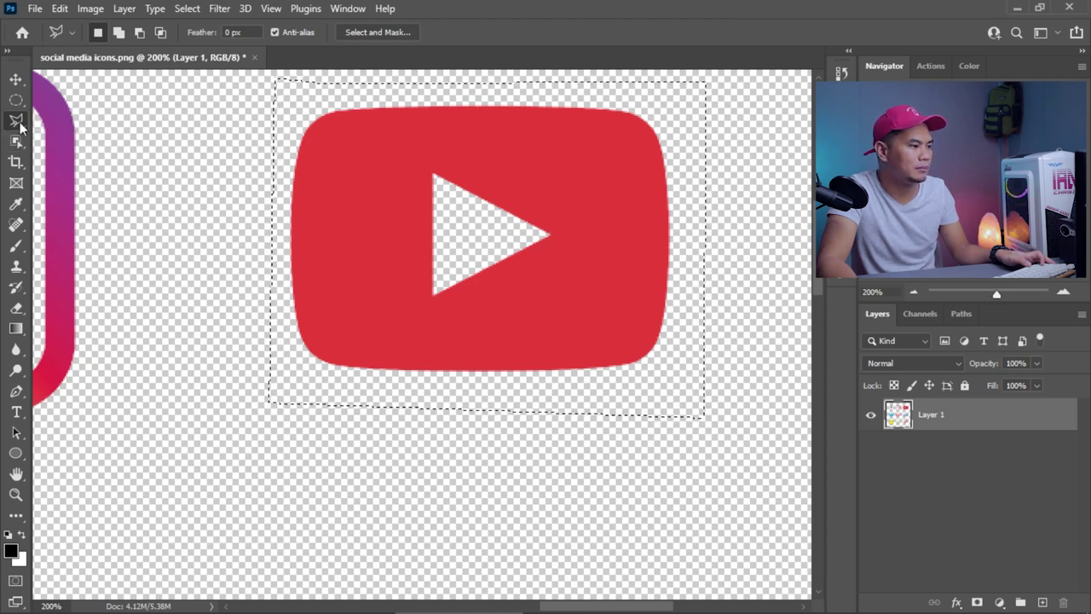
scroll(427, 247, "down", 2)
scroll(473, 191, "up", 2)
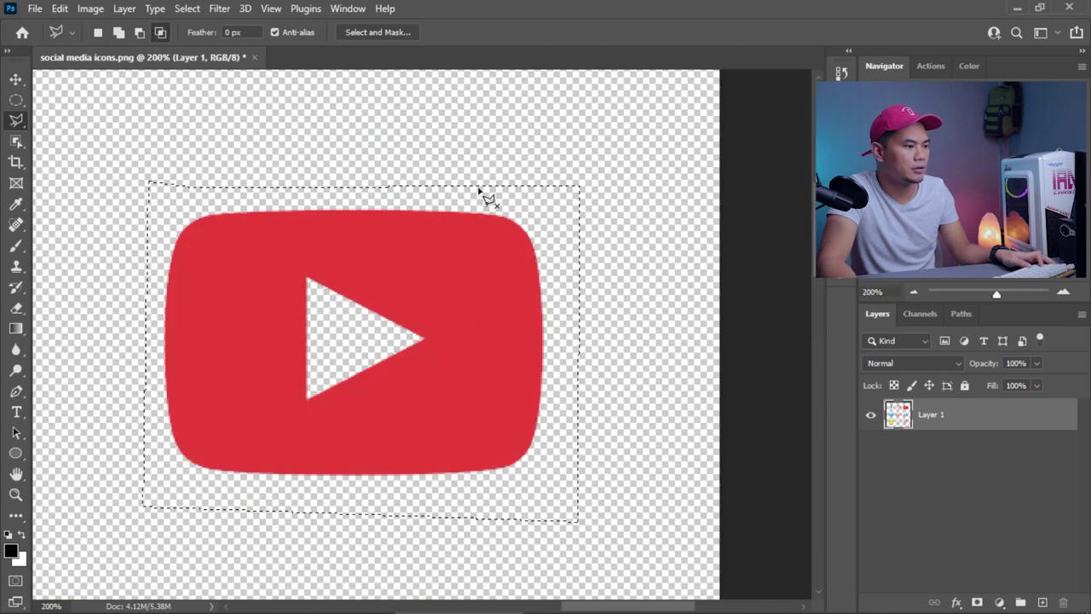
- Add a Gradient Fill layer using the Purple_02 magenta-cyan preset
left_click(999, 602)
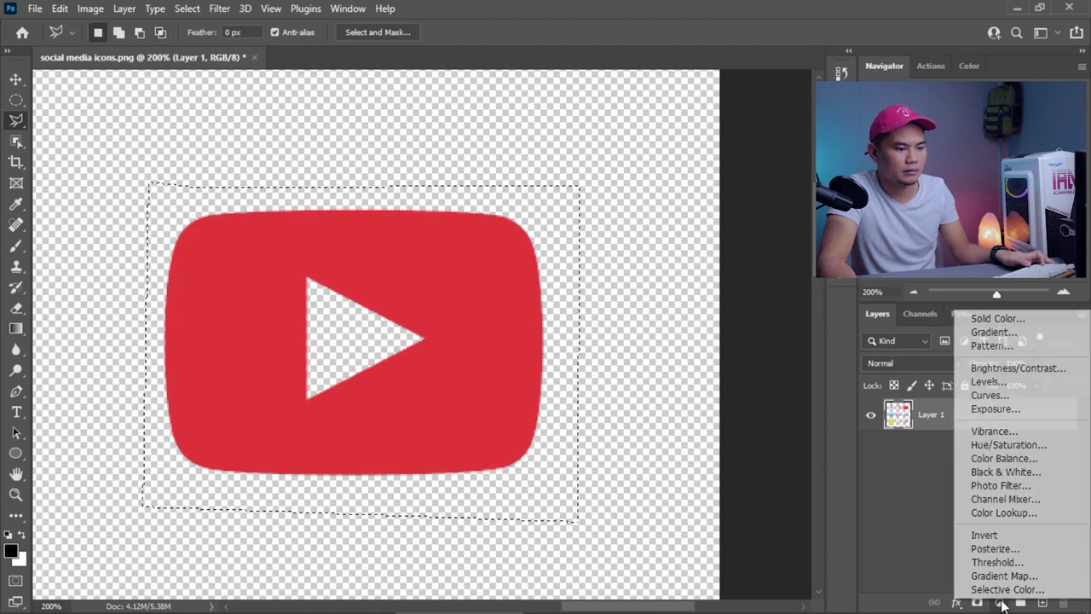
left_click(986, 332)
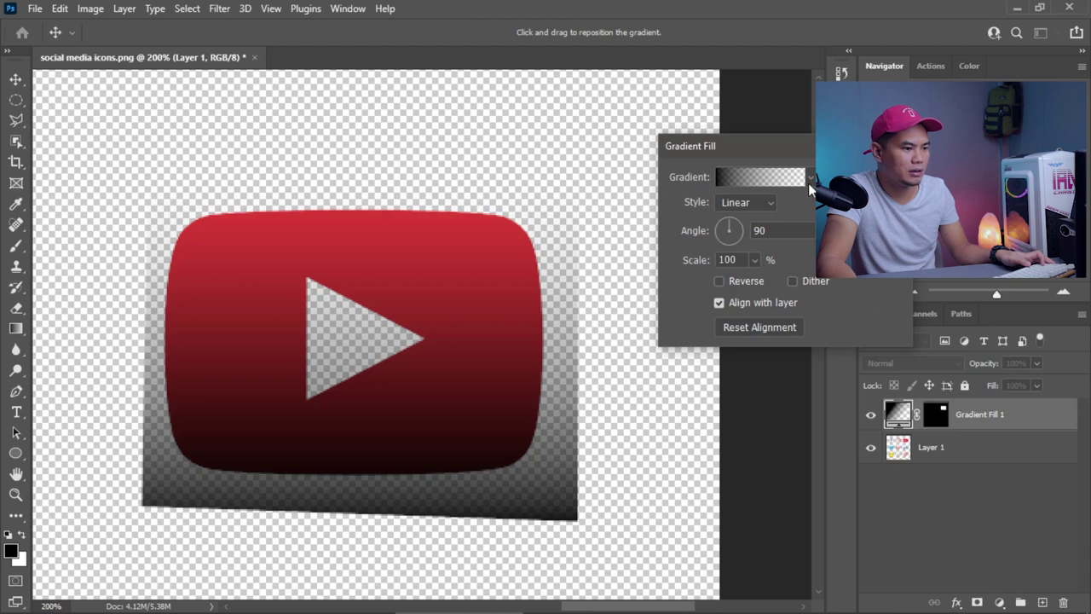
left_click(803, 179)
left_click(665, 148)
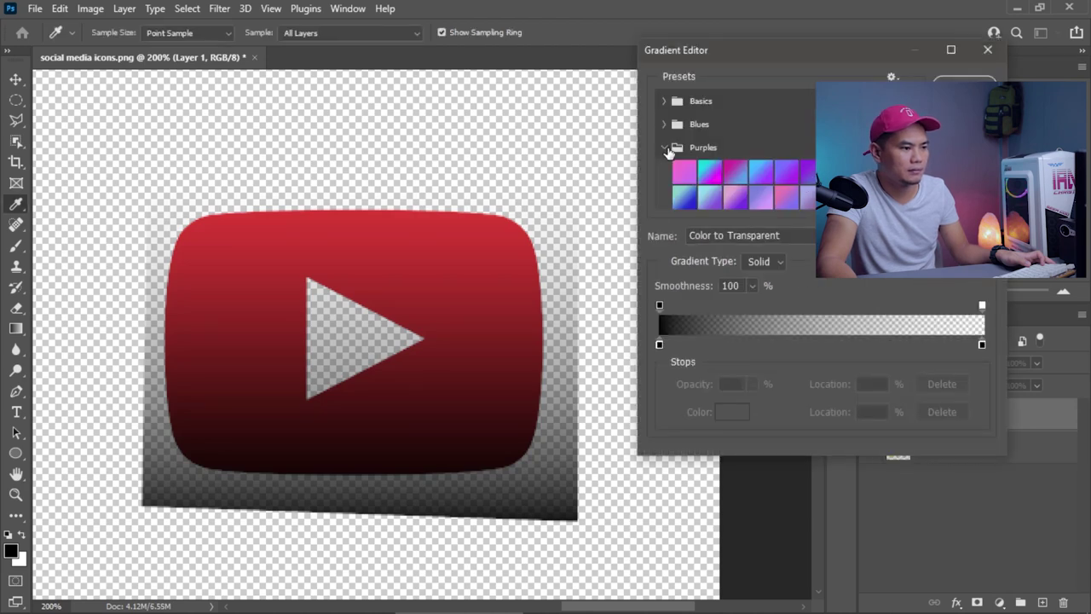
left_click(708, 172)
left_click(963, 87)
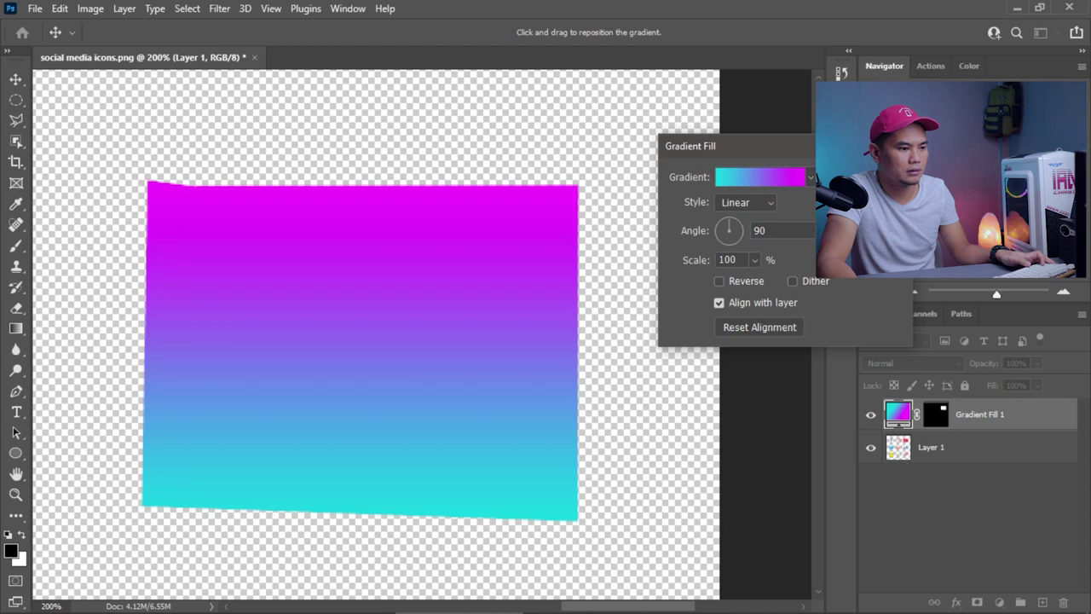
key("Return")
key("l")
- Move Gradient Fill 1 beneath Layer 1, then undo it, deselect, and zoom out
left_click_drag(900, 415, 895, 471)
scroll(396, 288, "down", 3)
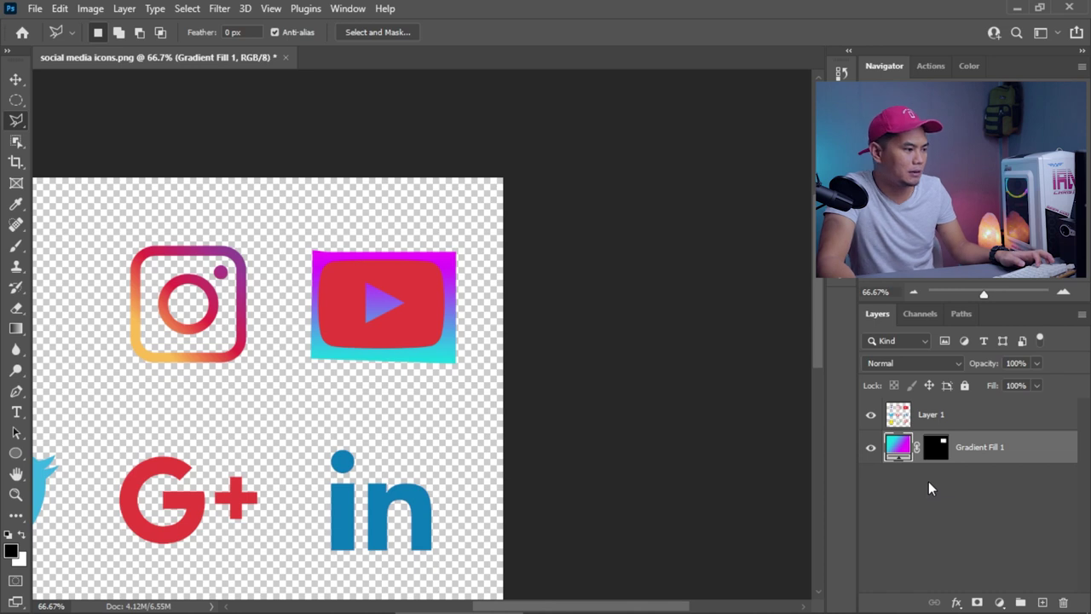
key("ctrl+z")
key("ctrl+z")
key("ctrl+z")
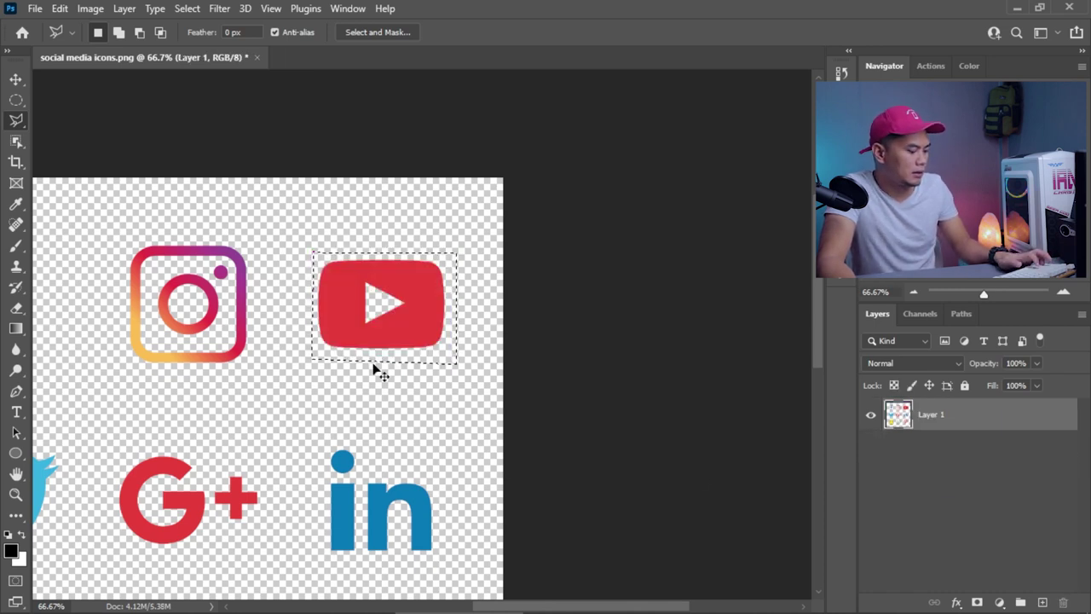
key("ctrl+d")
key("ctrl+minus")
key("ctrl+minus")
key("ctrl+minus")
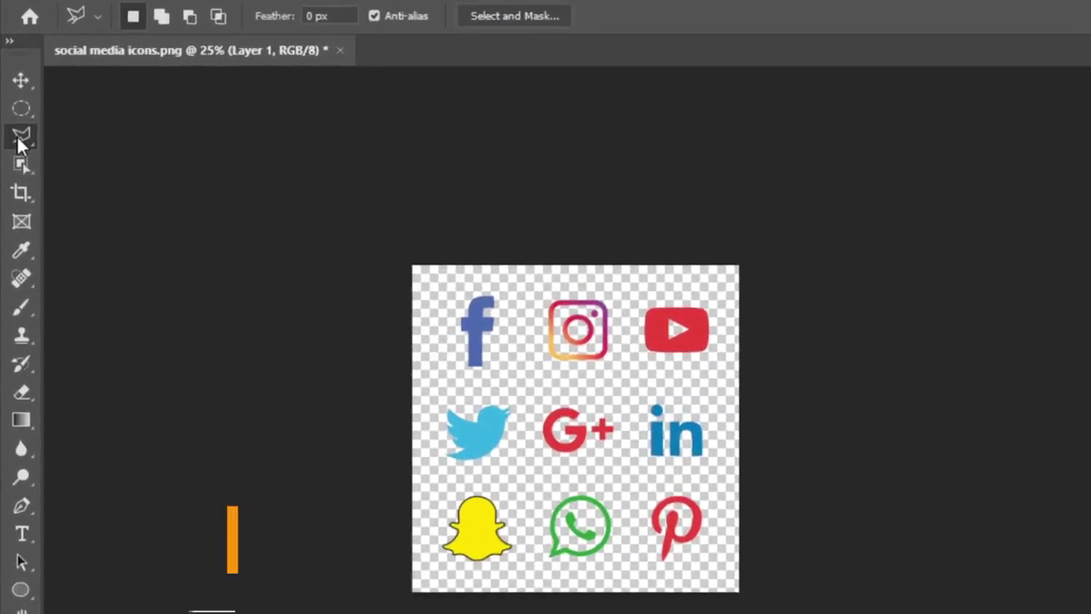
- With the Magnetic Lasso, zoom in and trace the YouTube icon's rounded outline closed
right_click(16, 120)
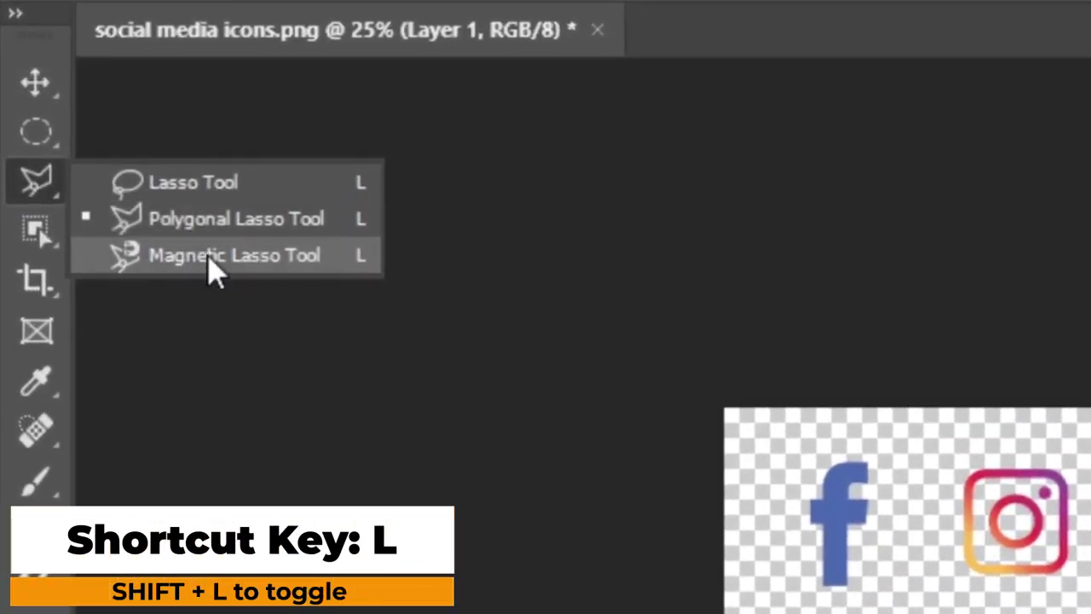
left_click(209, 258)
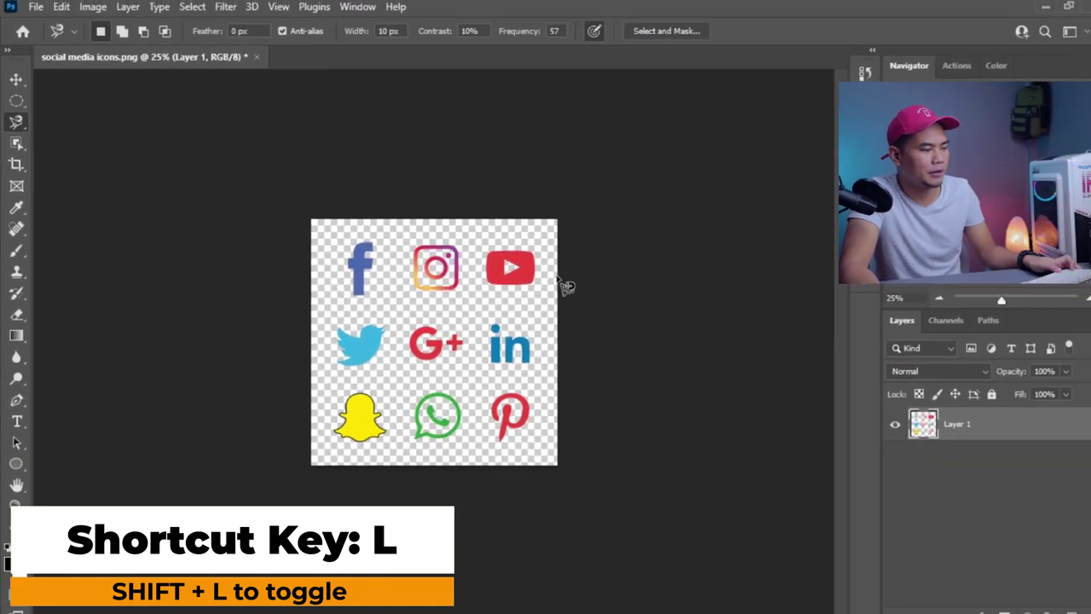
key("ctrl+plus")
key("ctrl+plus")
key("ctrl+plus")
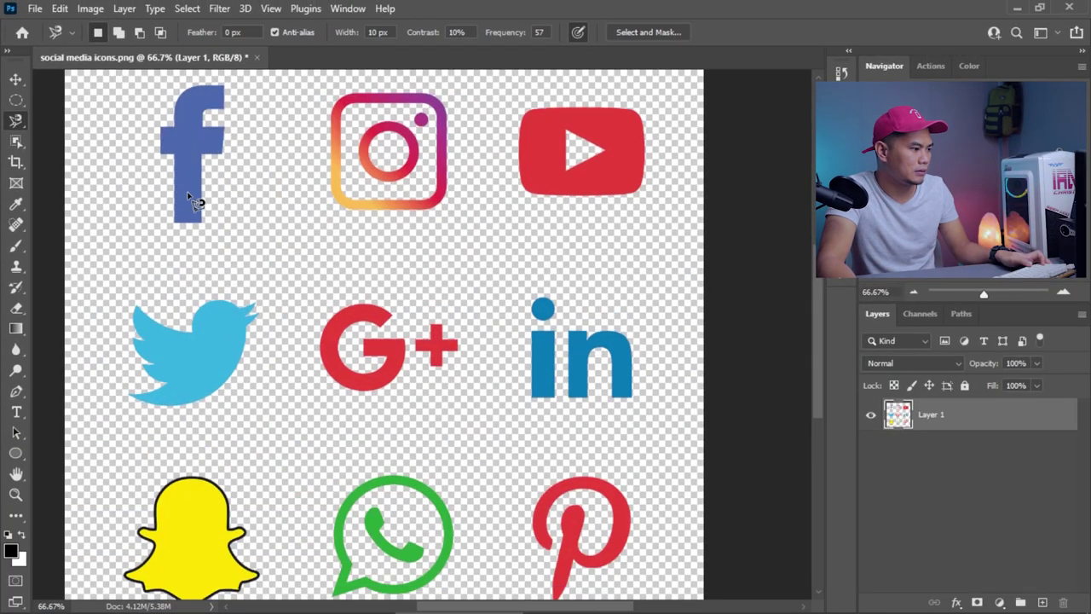
scroll(618, 107, "up", 3)
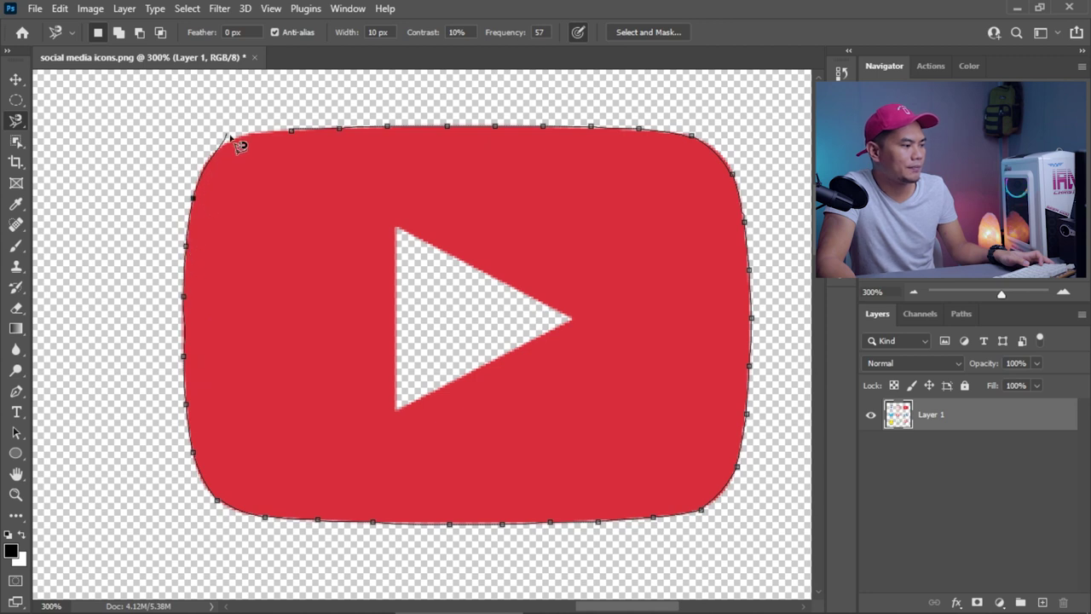
left_click(291, 133)
scroll(397, 243, "down", 1)
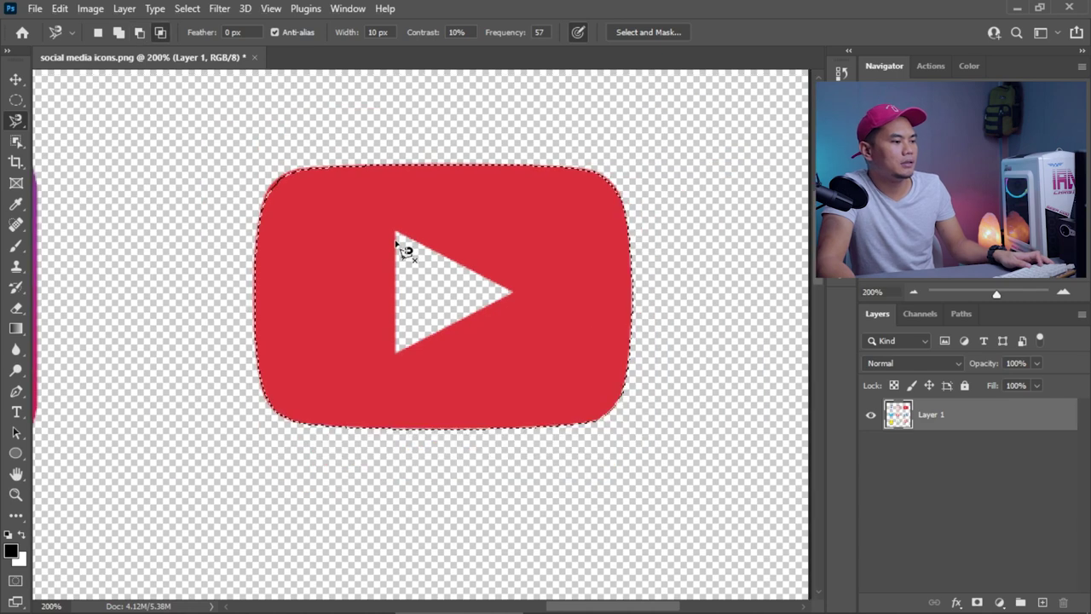
scroll(407, 247, "down", 1)
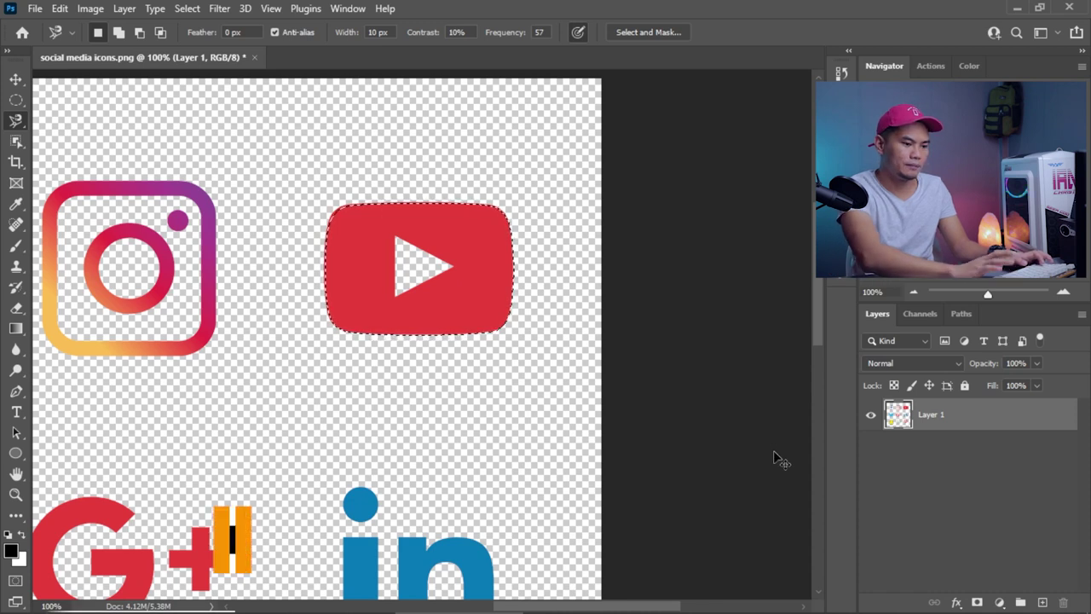
- Duplicate the selected YouTube icon to Layer 2 and move it below-left of the original
key("ctrl+j")
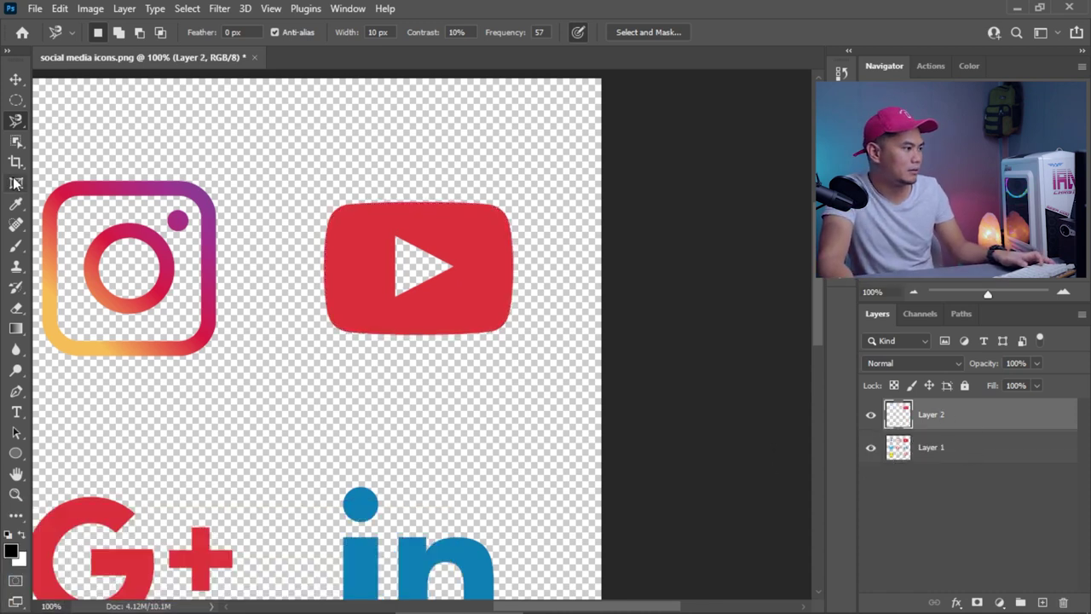
left_click(12, 80)
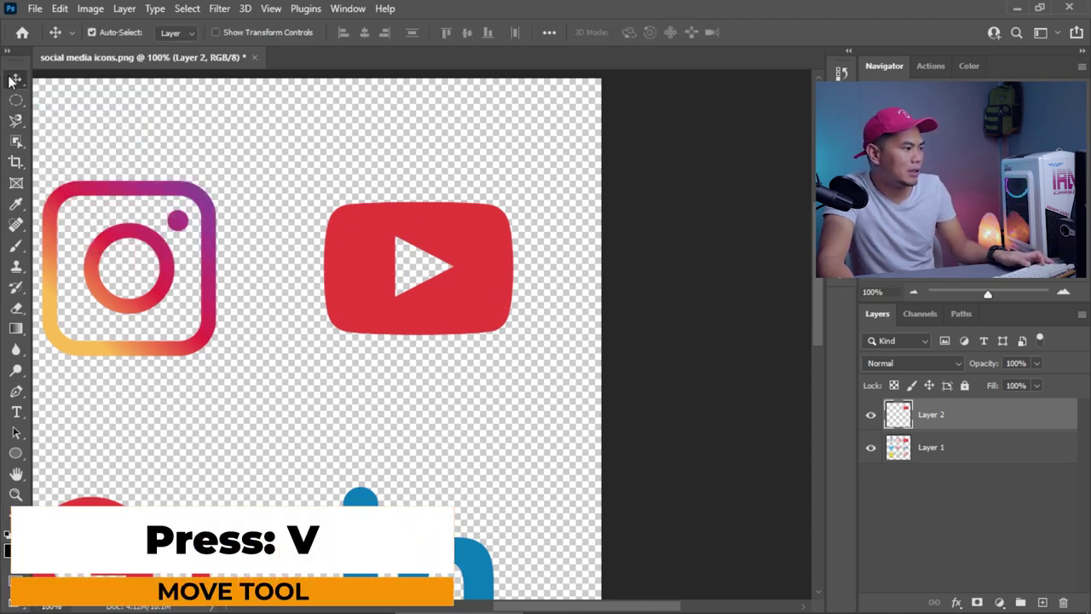
left_click_drag(370, 241, 253, 356)
- Copy the duplicate icon and start a New Document from the 238 × 166 px Clipboard preset
key("ctrl+c")
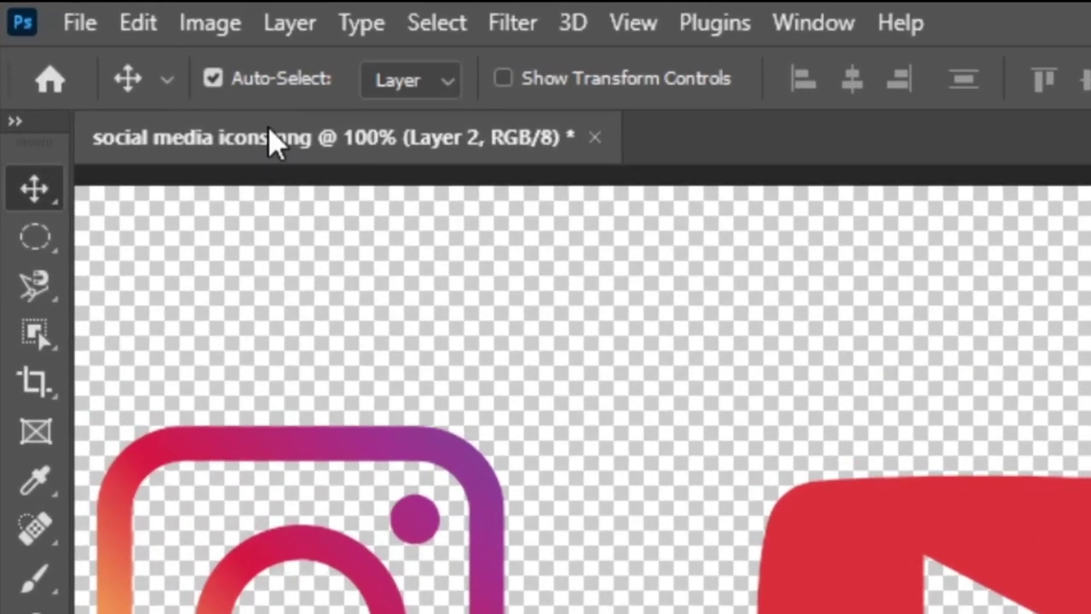
left_click(35, 9)
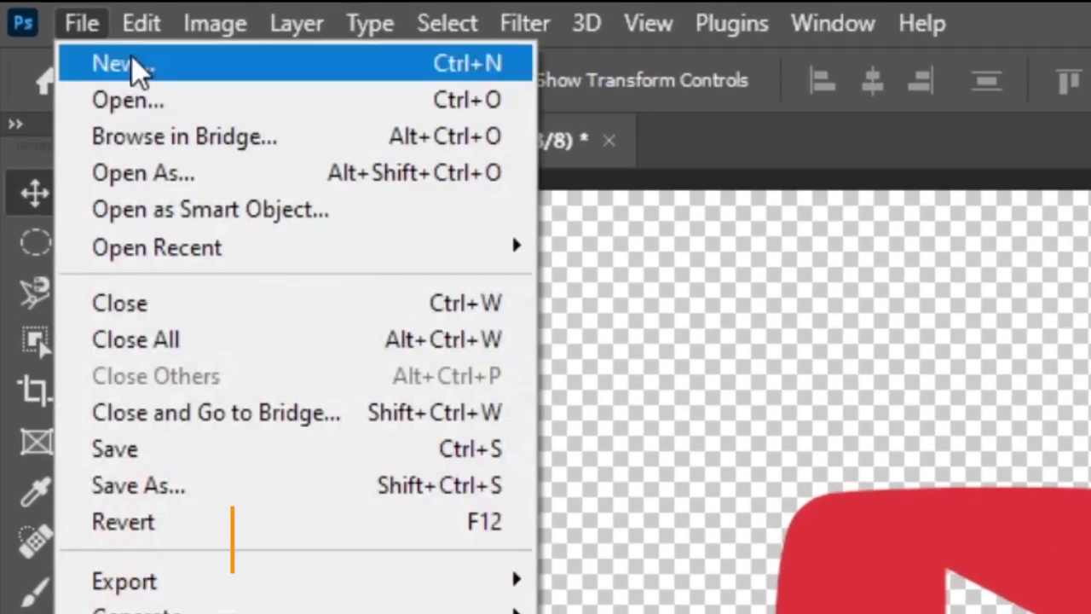
left_click(132, 63)
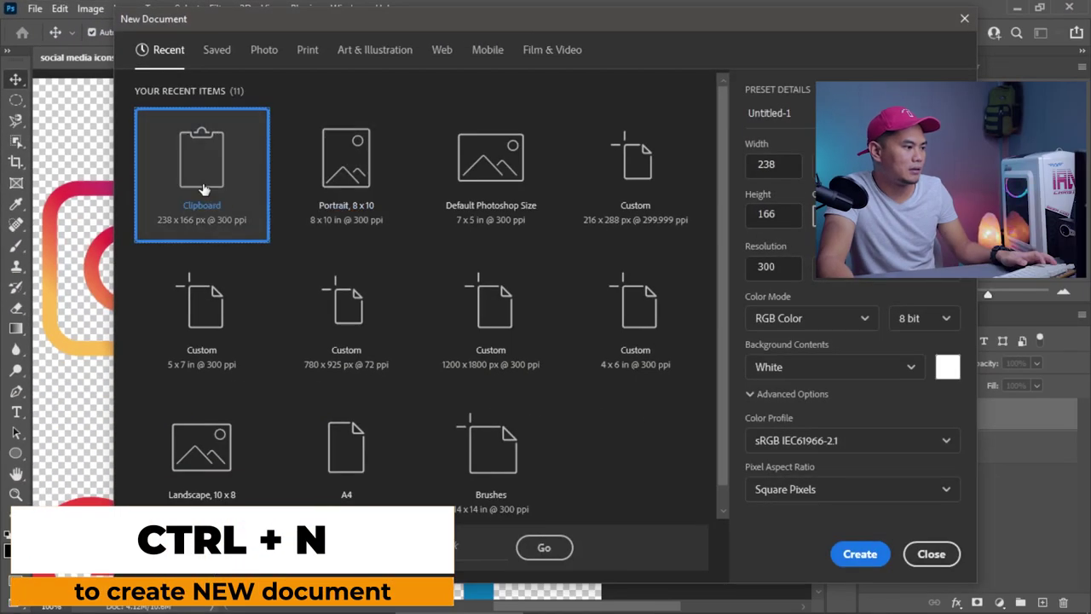
- Paste the YouTube logo into a default Untitled-1 document, hide its Background, and close it
double_click(488, 166)
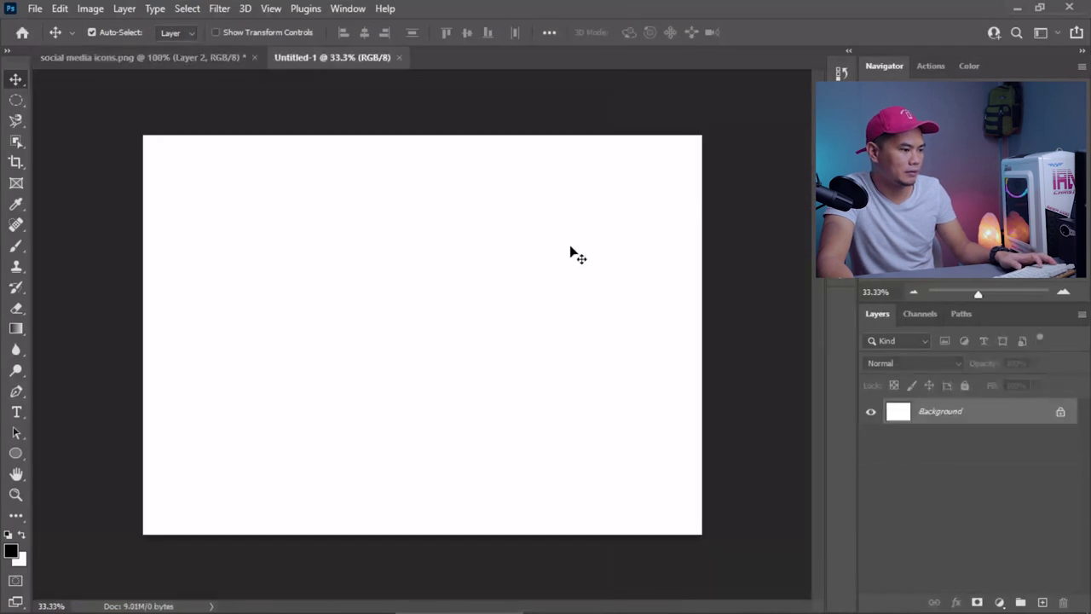
key("ctrl+v")
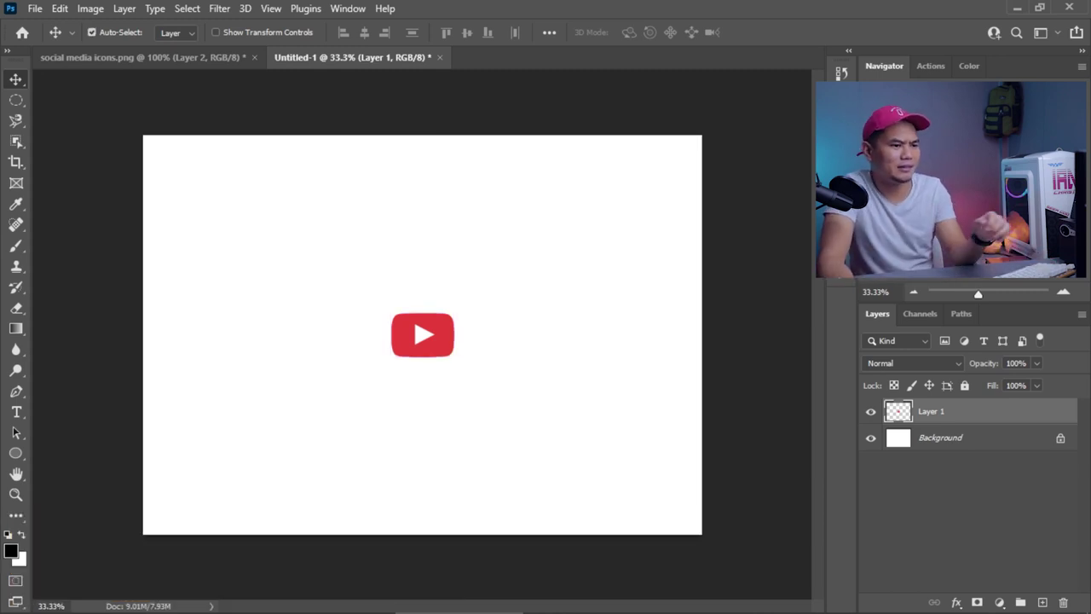
scroll(421, 338, "up", 5)
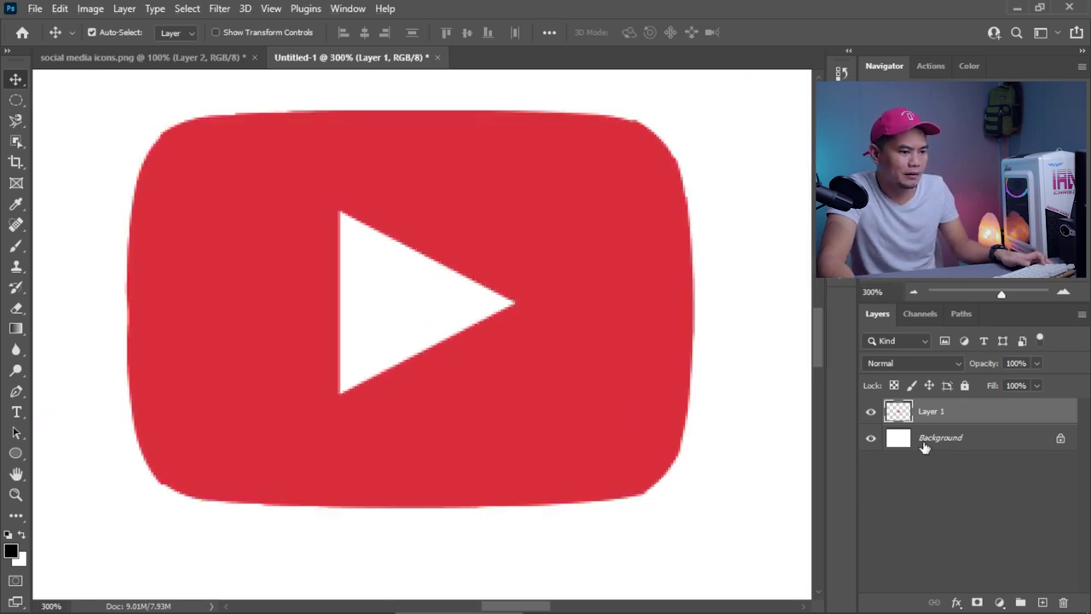
left_click(870, 437)
scroll(369, 300, "down", 2)
scroll(369, 296, "up", 2)
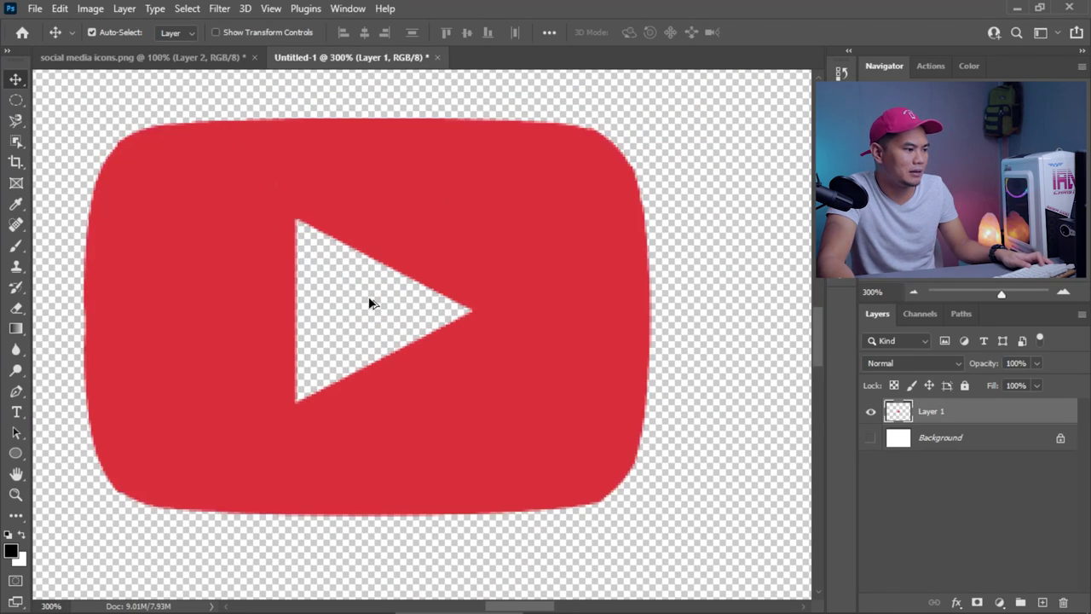
left_click(437, 58)
- Close Untitled-1 without saving, undo the stray copy, and delete Layer 2
left_click(557, 243)
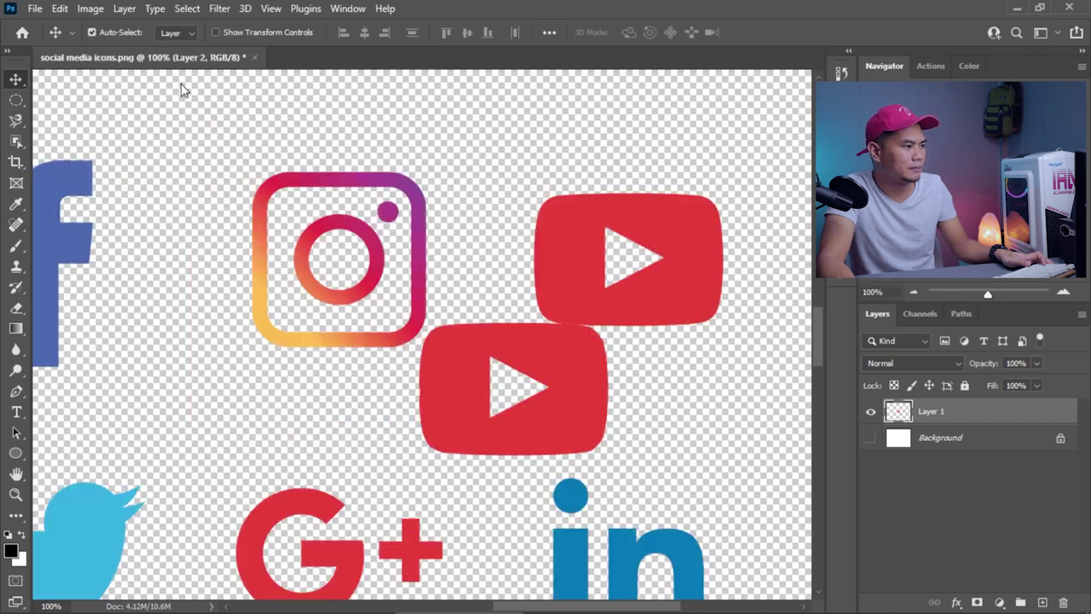
key("ctrl+z")
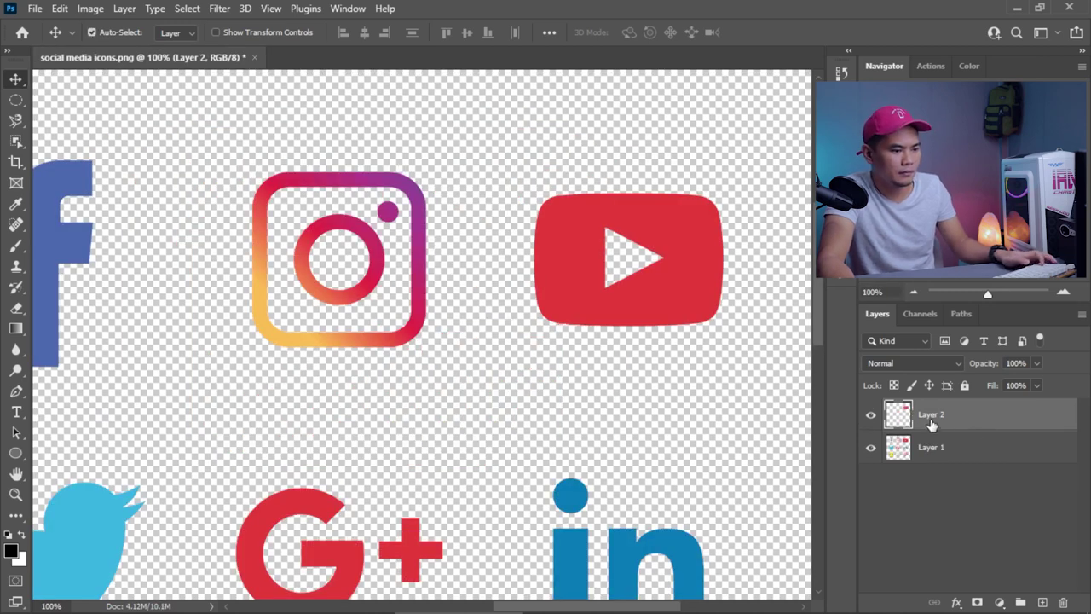
left_click_drag(932, 424, 1063, 603)
scroll(519, 307, "down", 1)
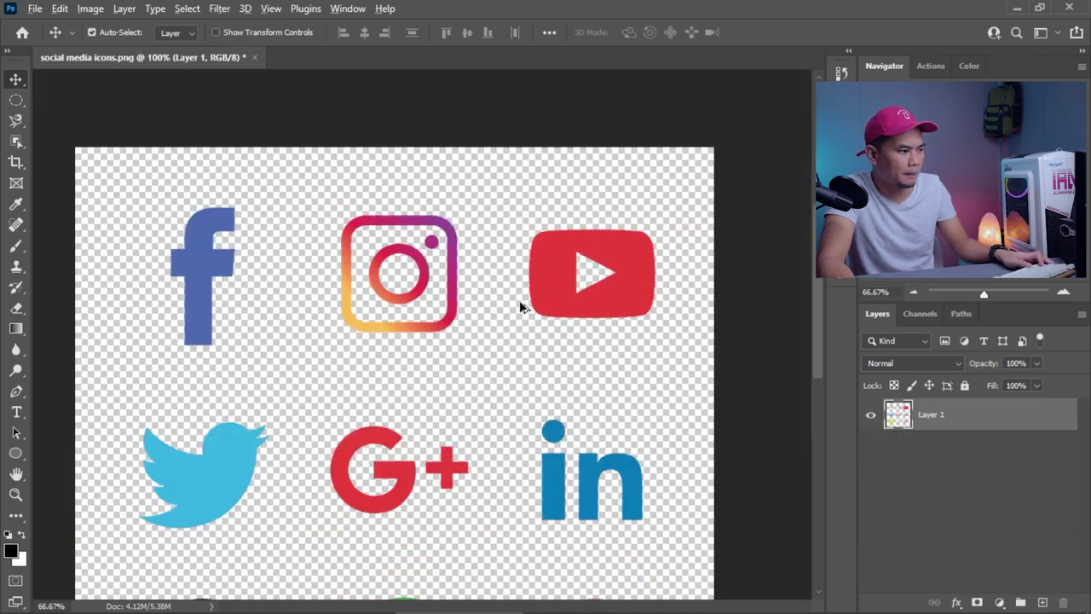
scroll(519, 307, "down", 1)
- Browse the Lasso, Marquee and Object Selection tool flyouts
left_click(20, 124)
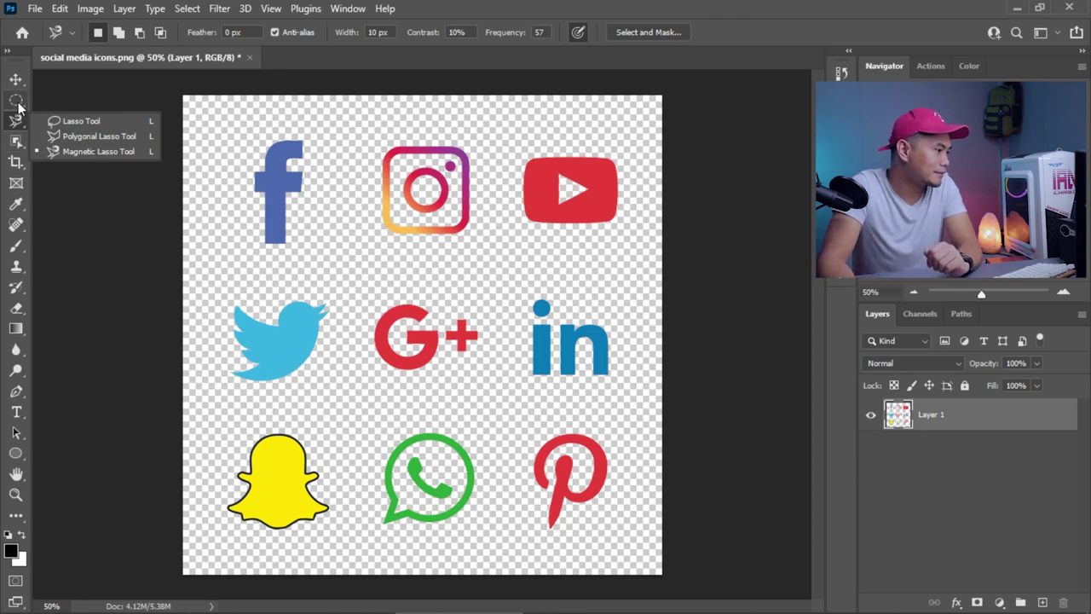
left_click(16, 101)
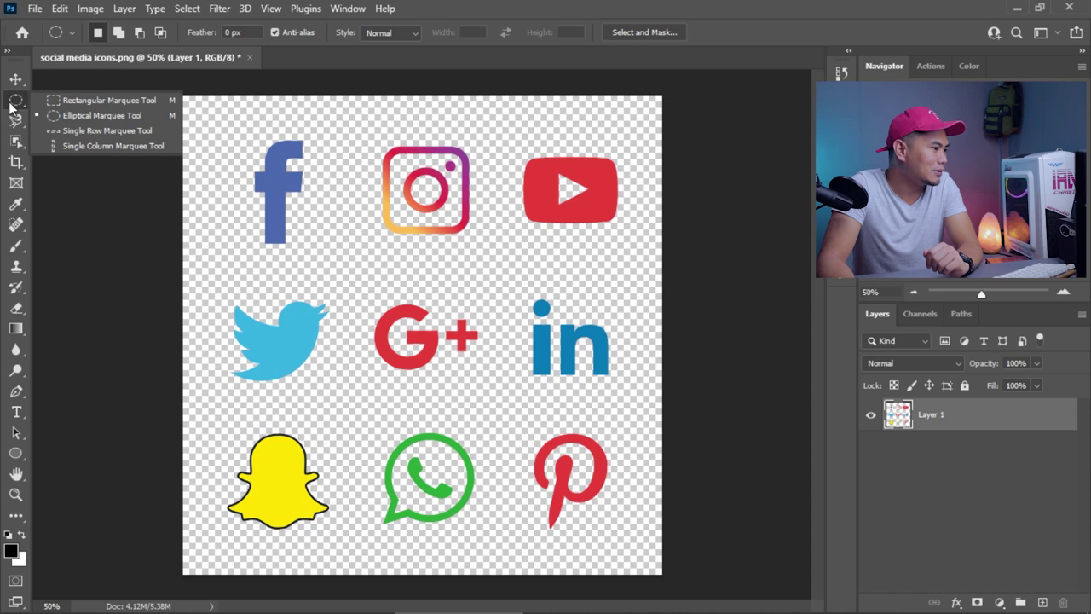
left_click(17, 122)
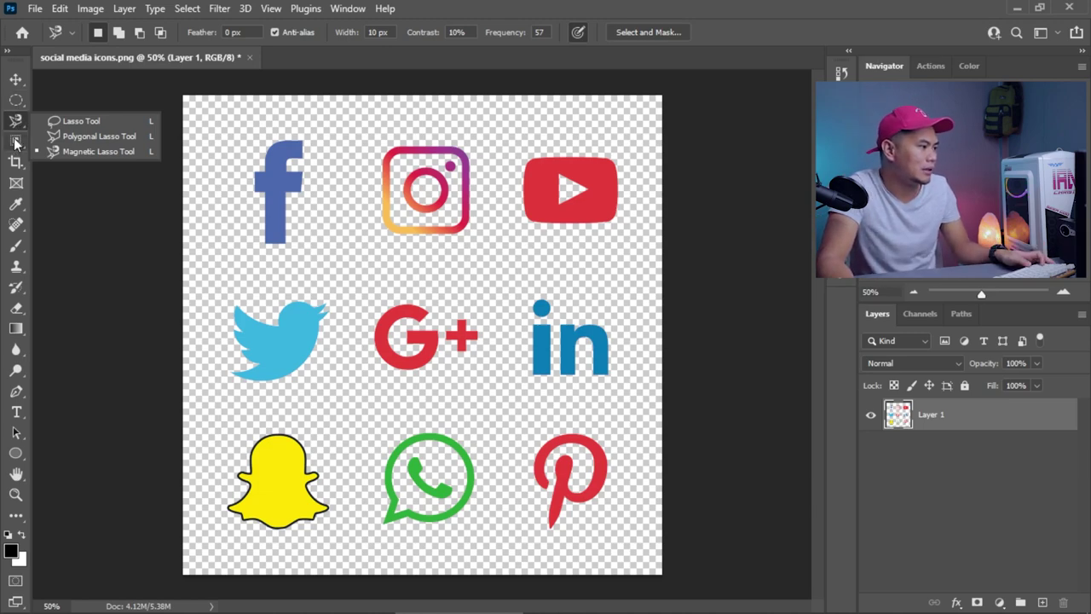
left_click(15, 141)
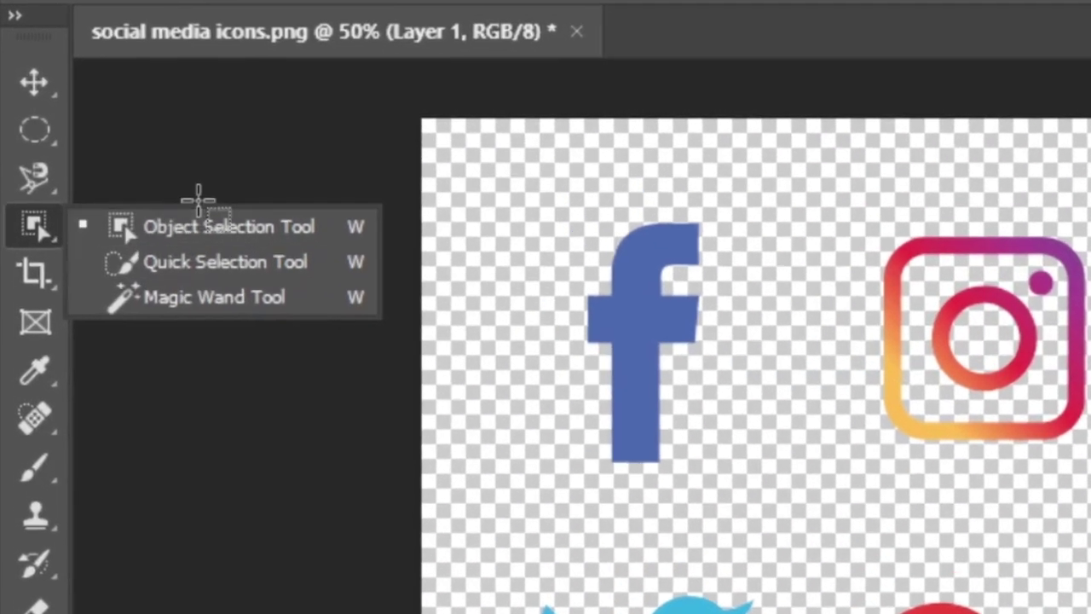
- Box-select the top-right YouTube icon with the Object Selection Tool and copy it to a new layer
left_click(227, 234)
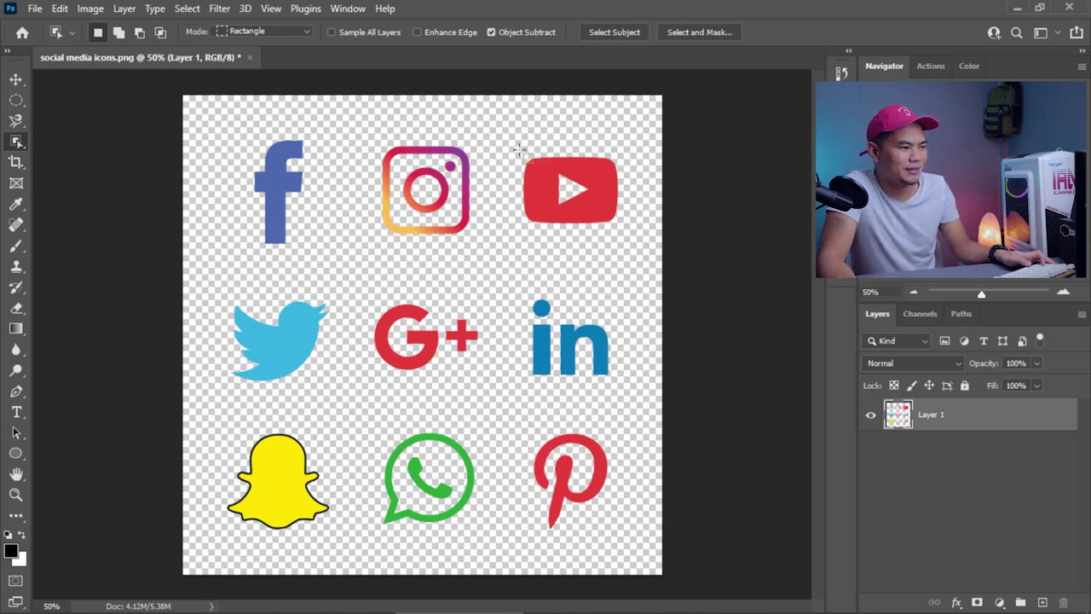
left_click_drag(518, 150, 628, 231)
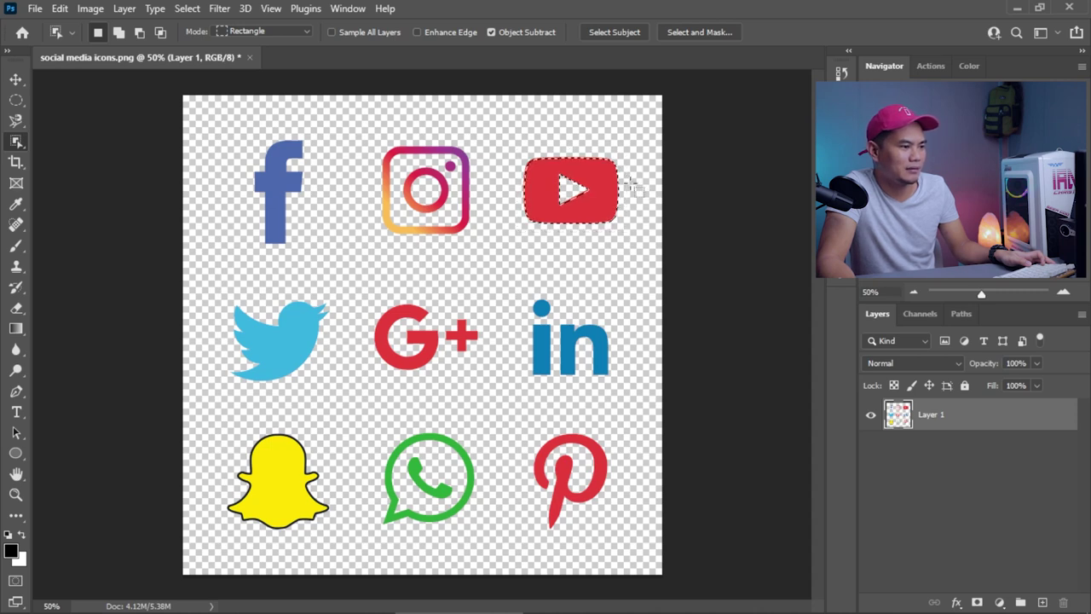
scroll(588, 190, "up", 2)
scroll(589, 190, "up", 3)
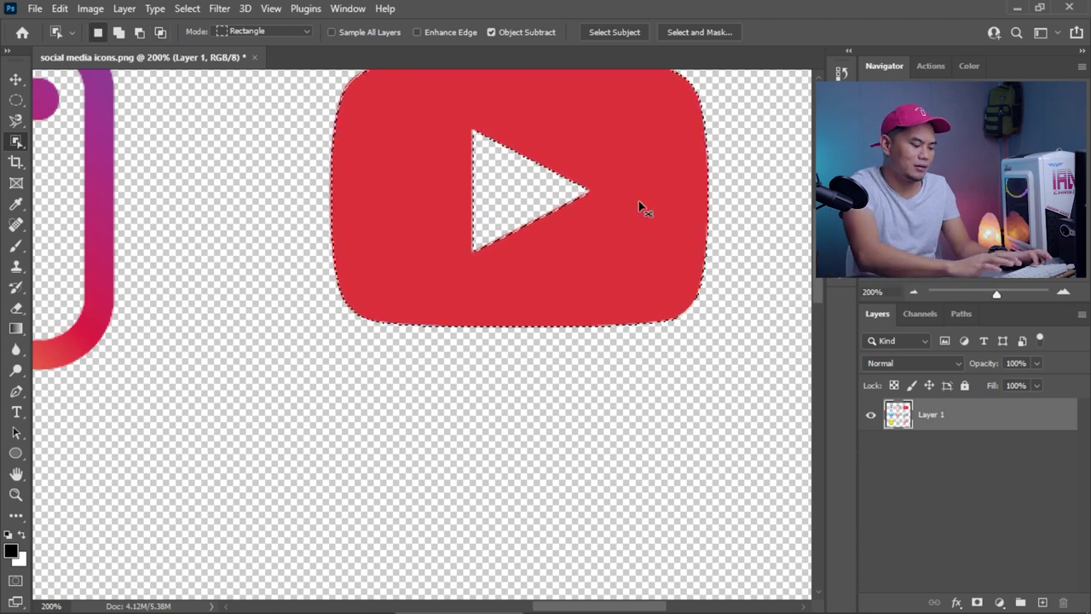
key("ctrl+j")
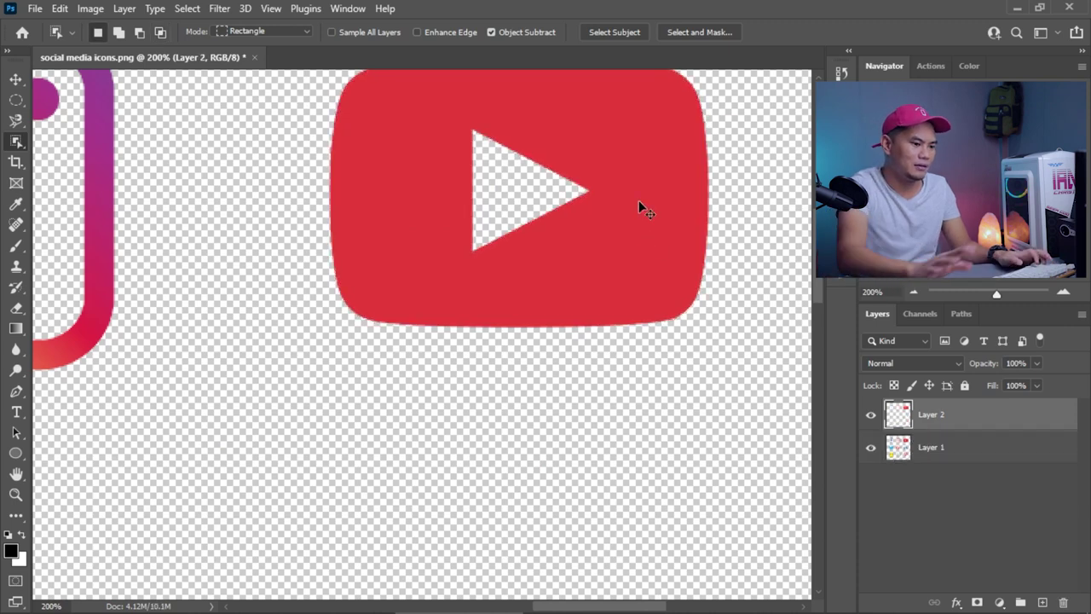
- Toggle Layer 1's visibility to check the copy, delete Layer 2, and switch to File Explorer
left_click(871, 447)
scroll(675, 388, "down", 5)
scroll(674, 384, "up", 2)
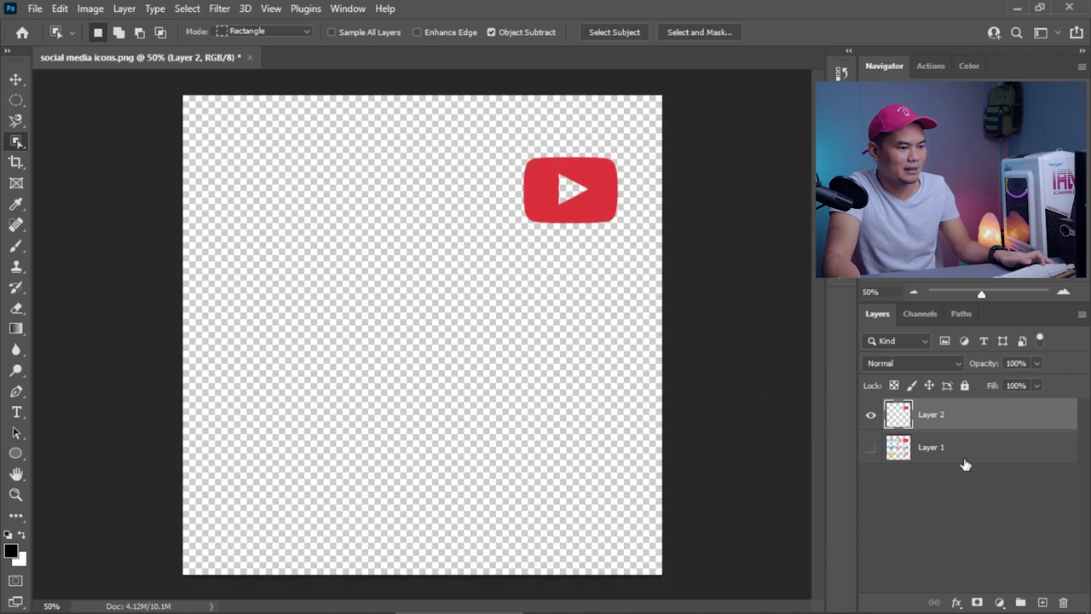
left_click(870, 447)
scroll(641, 324, "up", 1)
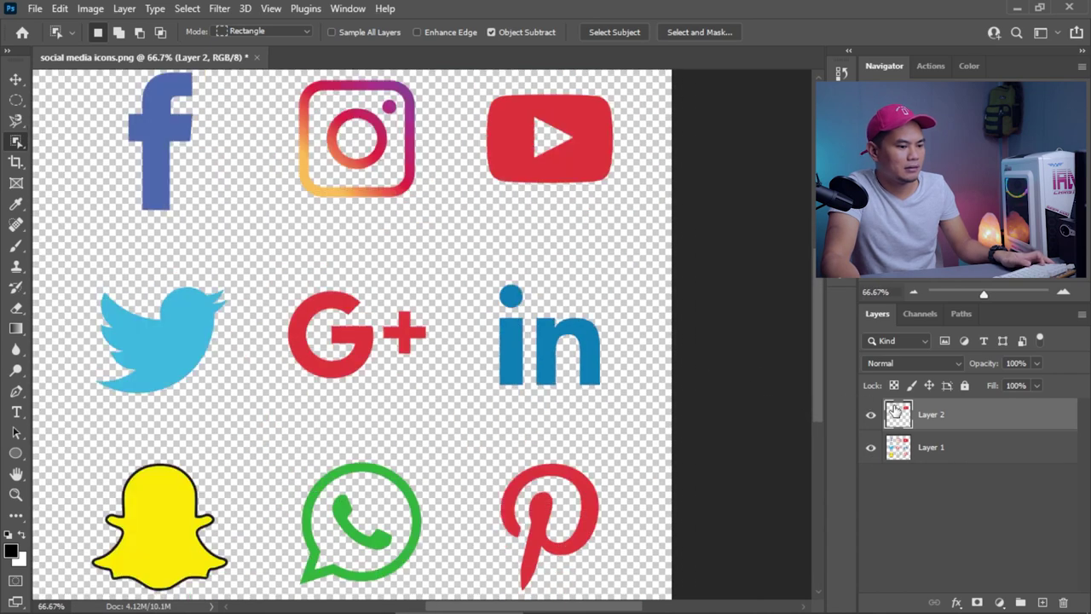
left_click_drag(897, 410, 1064, 603)
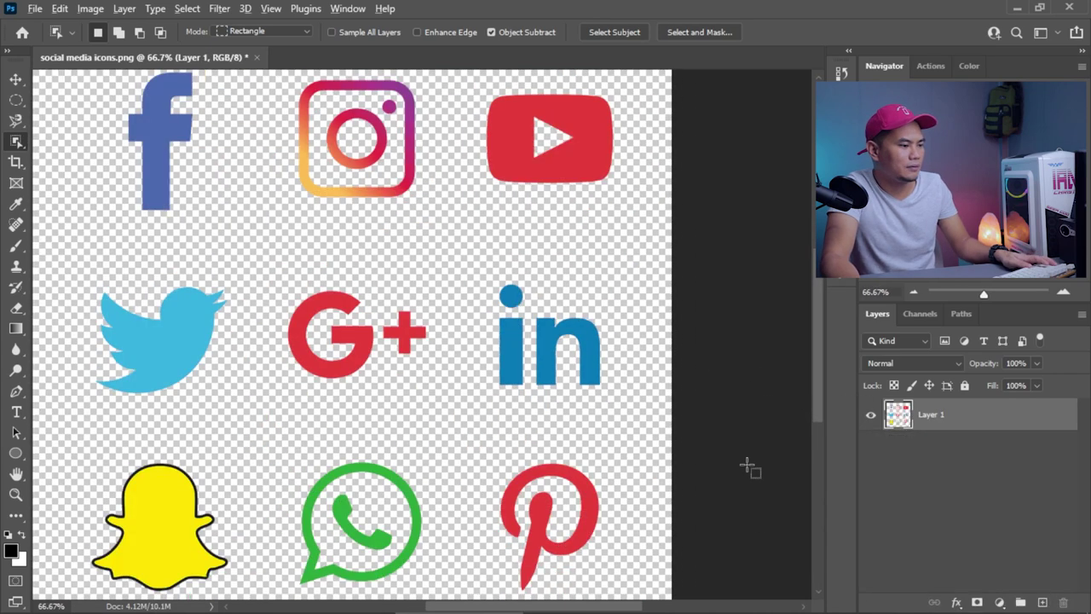
key("alt+Tab")
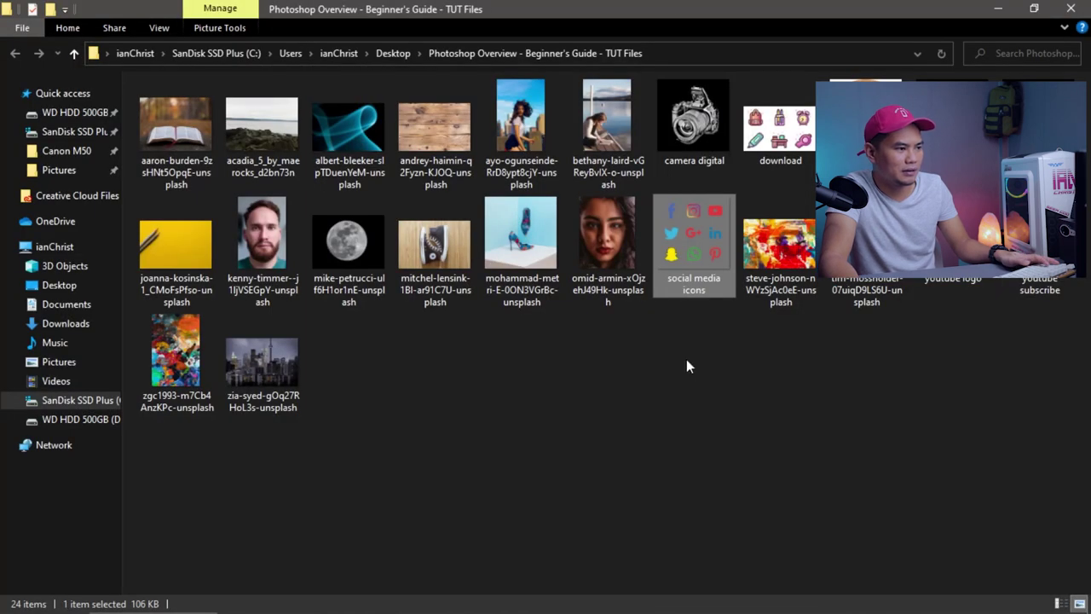
- Drop the floral shoe photo mohammad-metri-E-0ON3VGrBc-unsplash.jpg into Photoshop as a new document
left_click(688, 372)
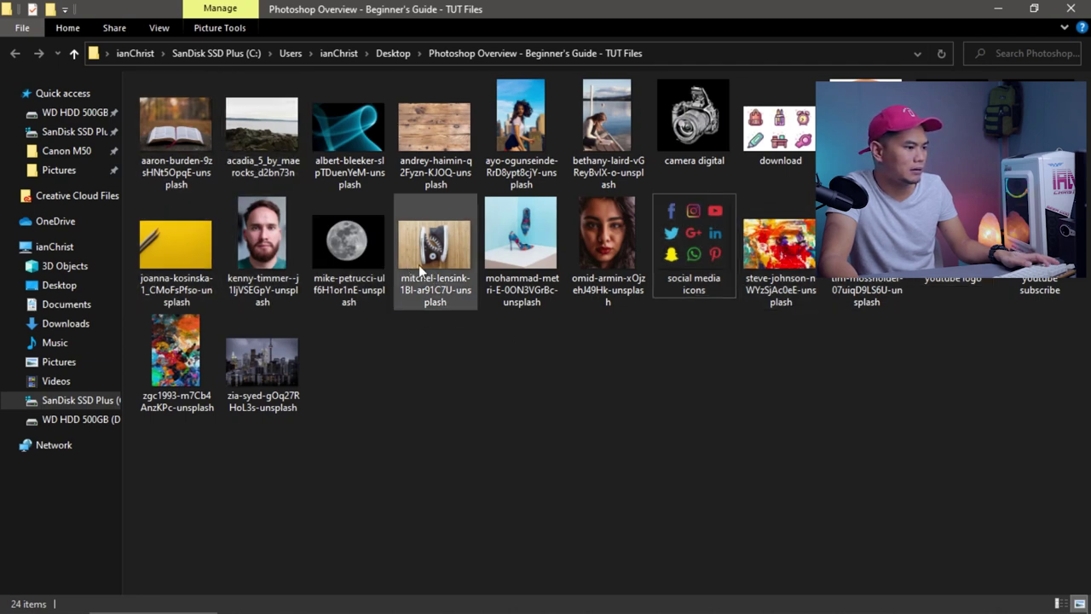
left_click_drag(535, 287, 565, 341)
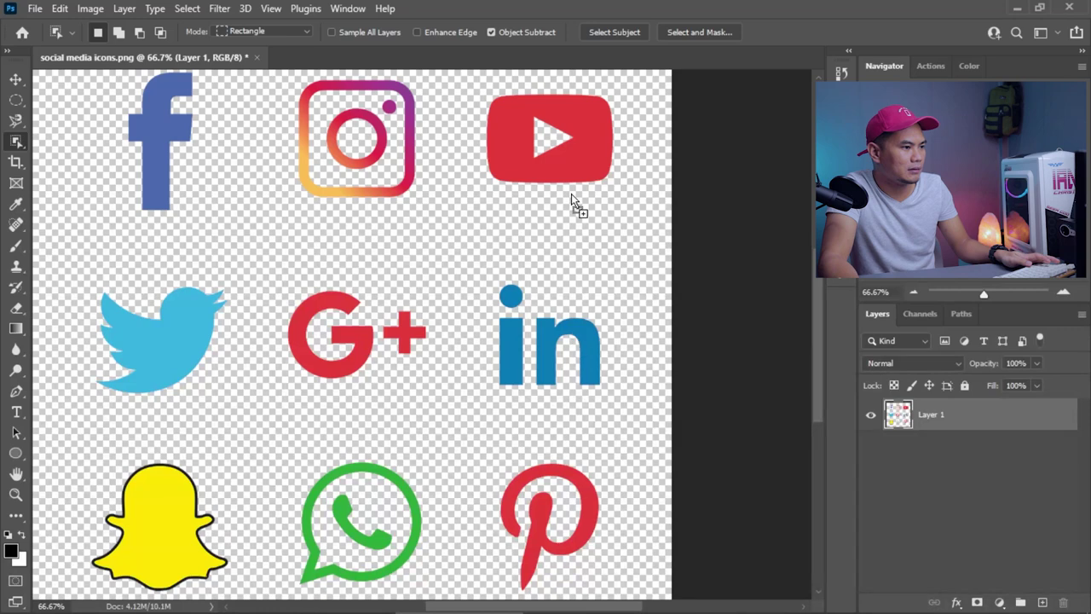
left_click_drag(573, 202, 579, 64)
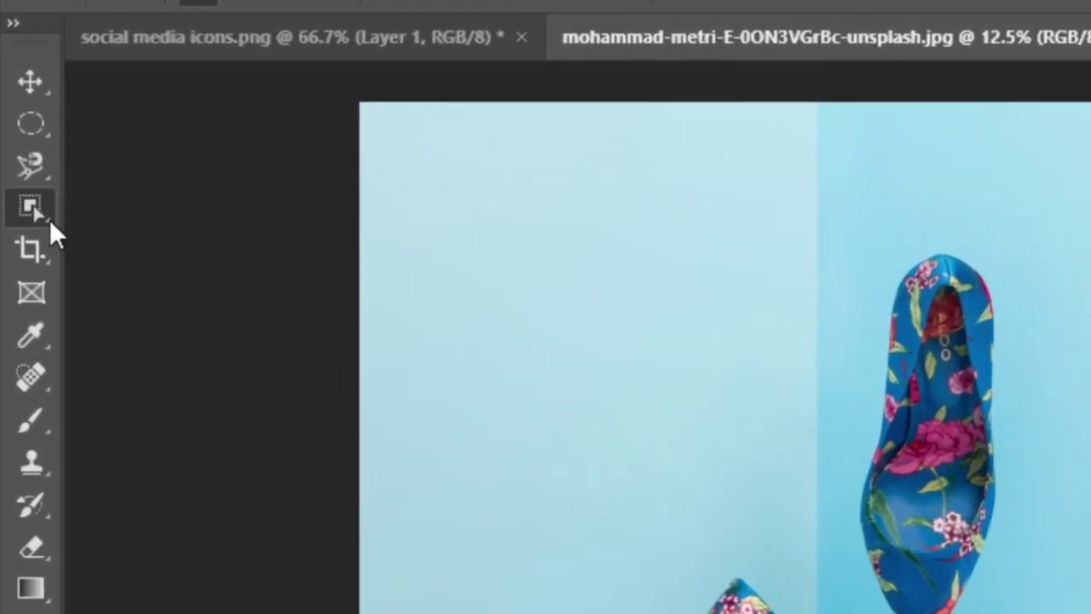
right_click(20, 144)
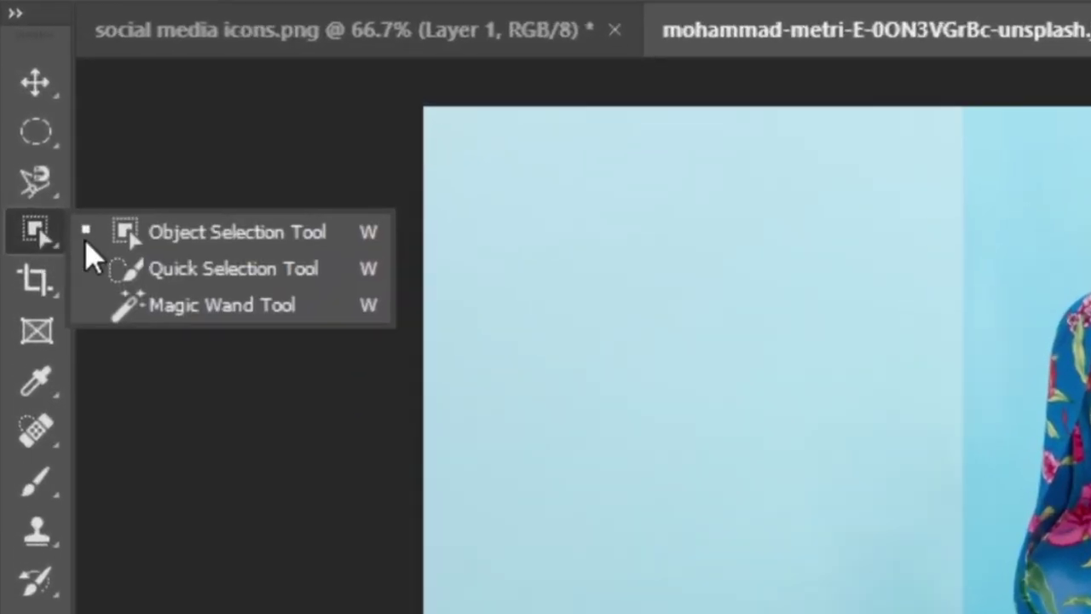
left_click(179, 248)
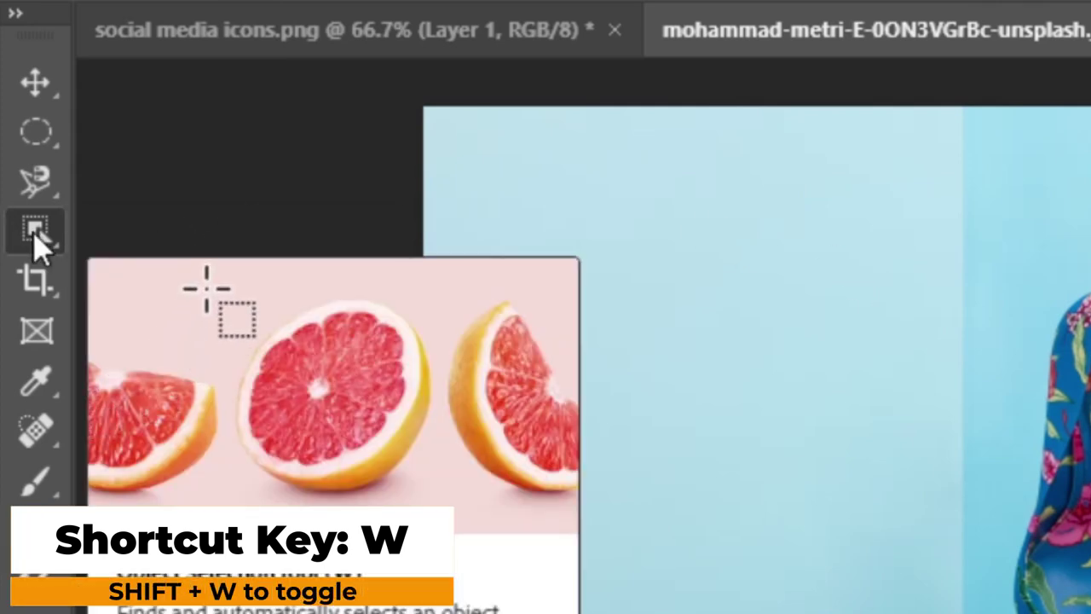
right_click(43, 247)
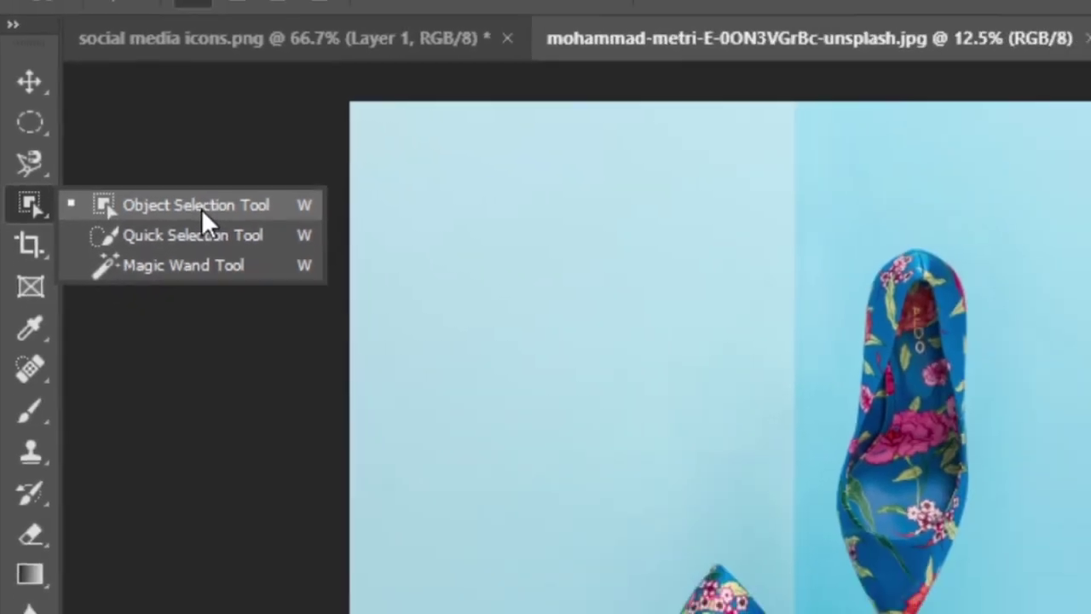
left_click(247, 233)
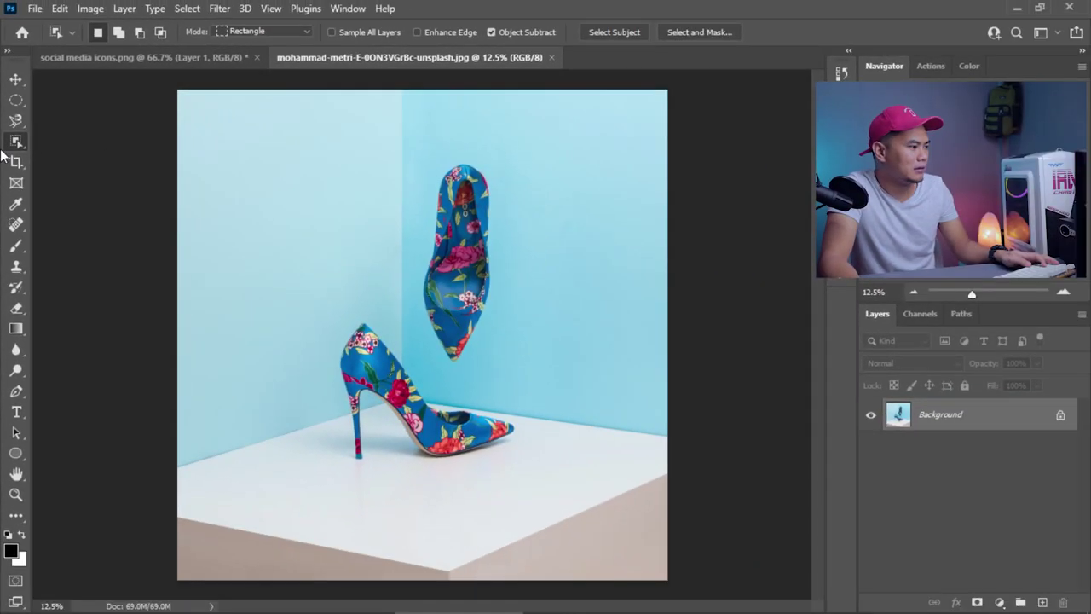
right_click(18, 150)
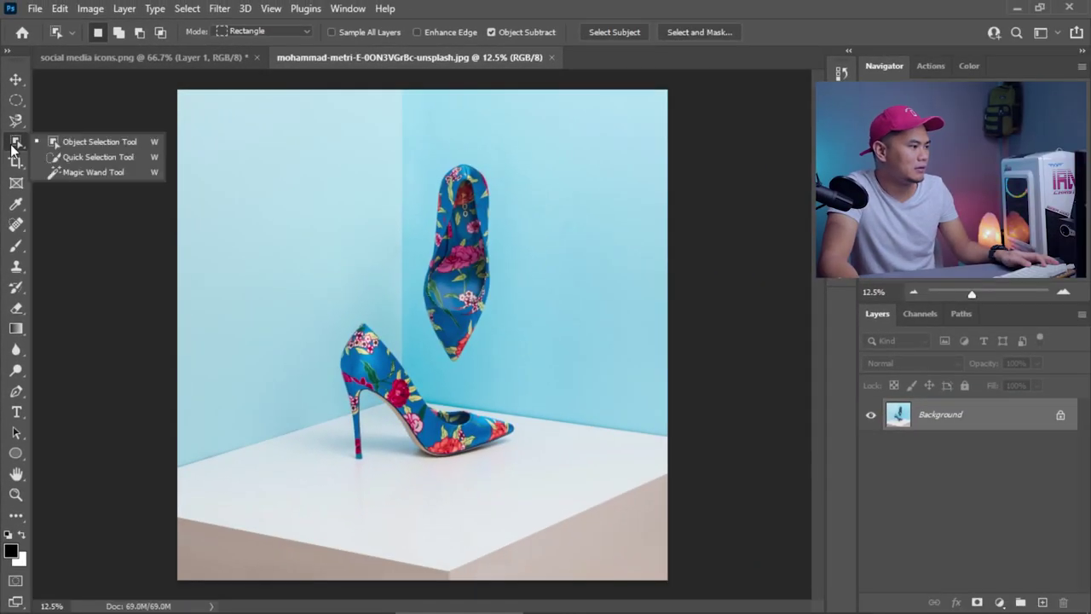
- Drag Object Selection boxes around the floating floral shoe to select it
left_click(89, 157)
left_click_drag(425, 152, 433, 340)
left_click_drag(421, 157, 504, 367)
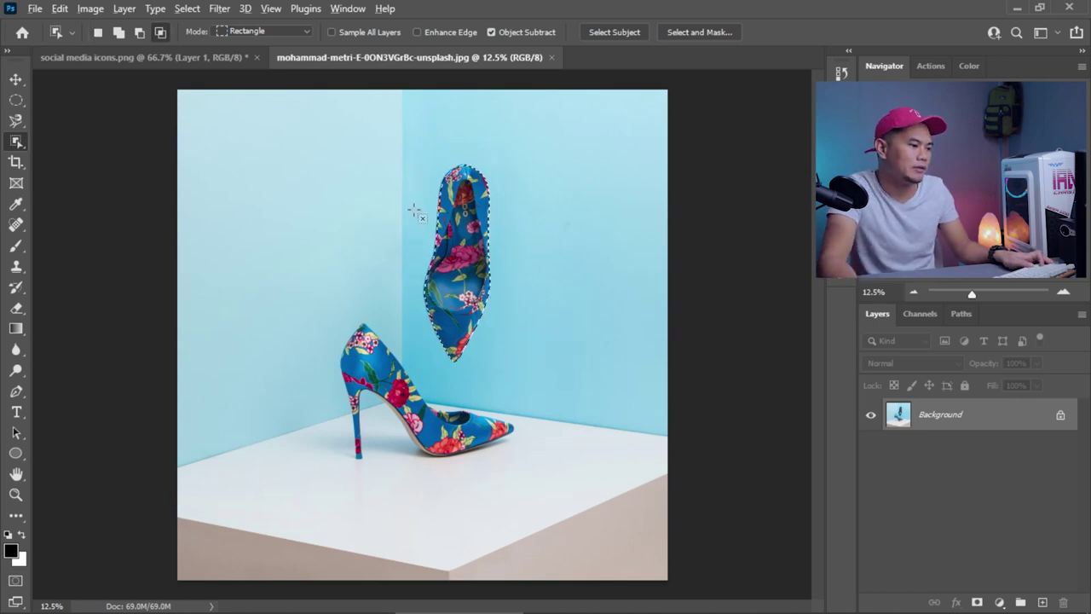
- Zoom in and out to inspect the selection edge around the floating shoe
scroll(452, 213, "up", 3)
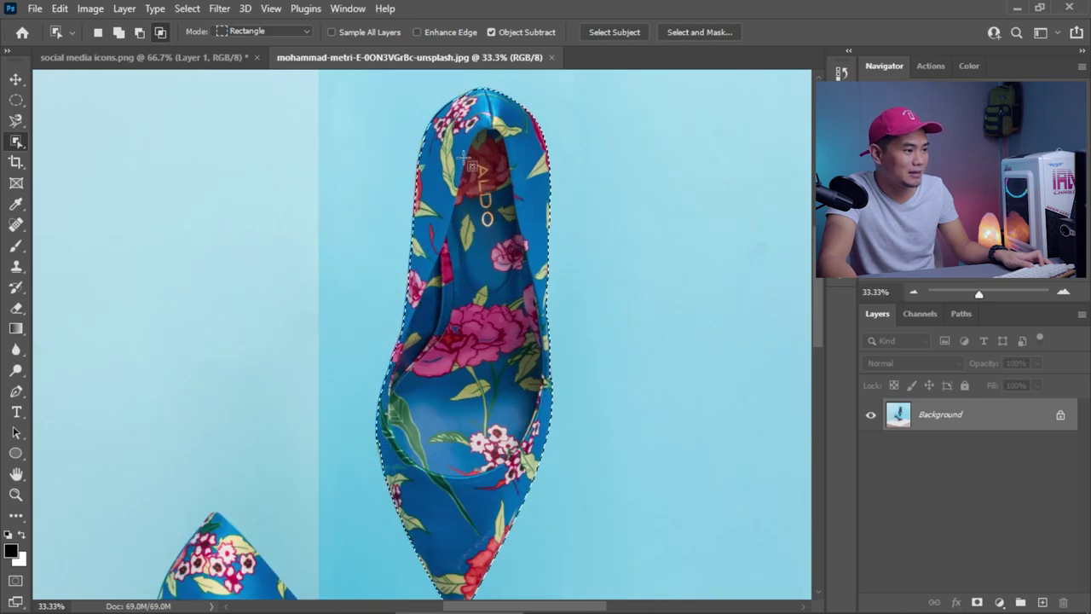
scroll(478, 160, "up", 5)
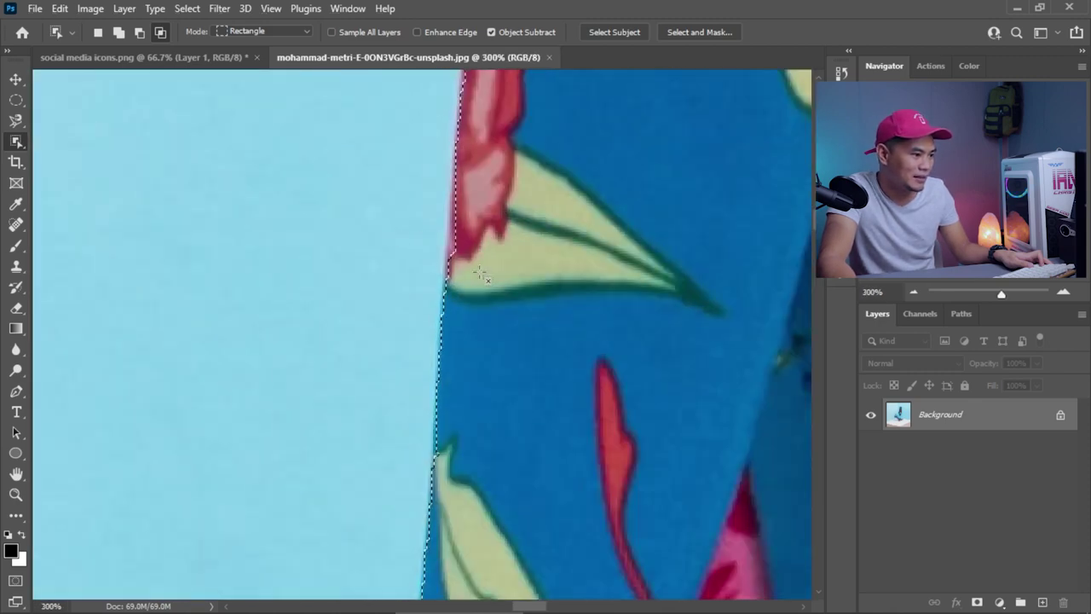
scroll(526, 224, "down", 4)
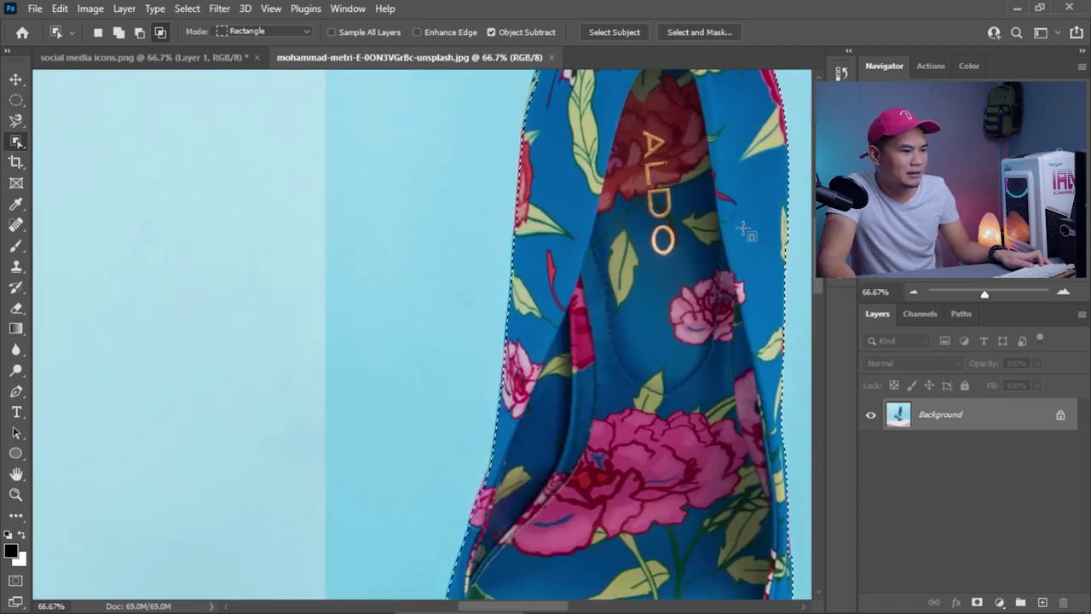
scroll(708, 202, "down", 2)
scroll(692, 238, "up", 4)
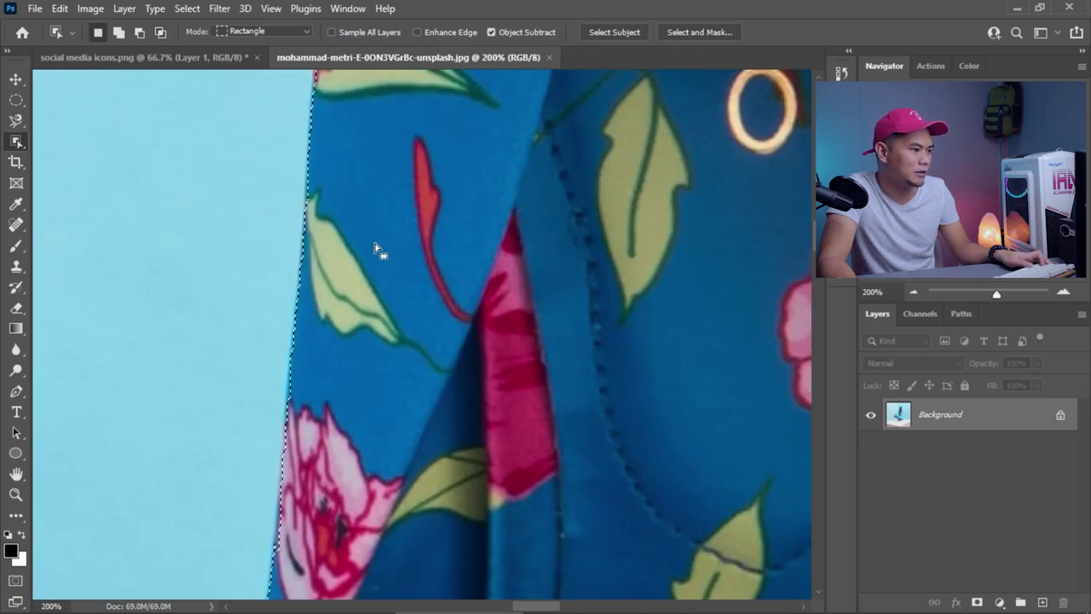
scroll(375, 248, "down", 5)
scroll(298, 381, "up", 4)
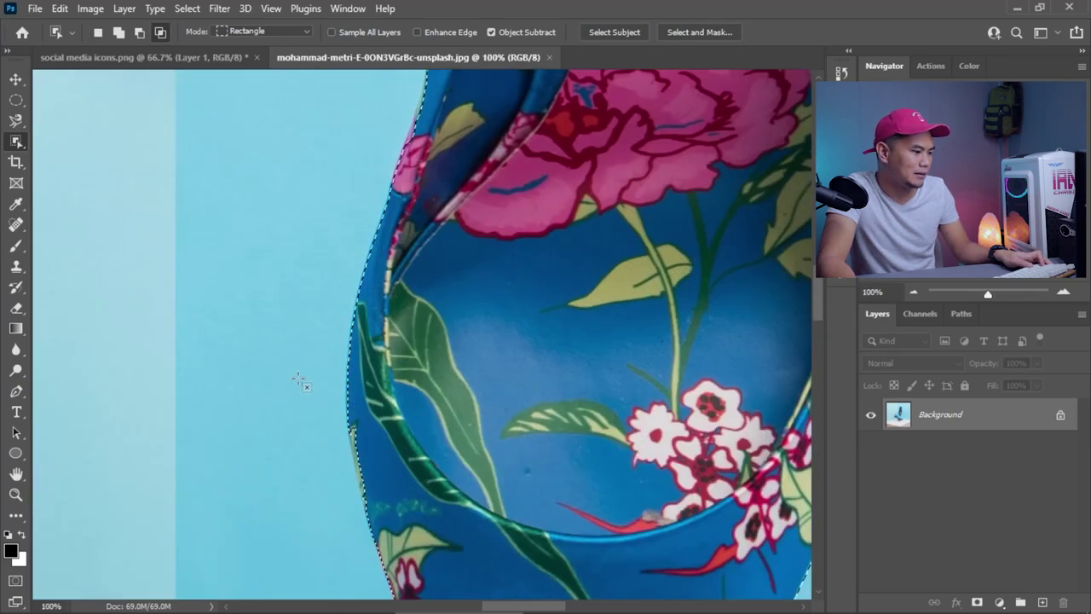
scroll(299, 381, "up", 4)
scroll(563, 315, "down", 7)
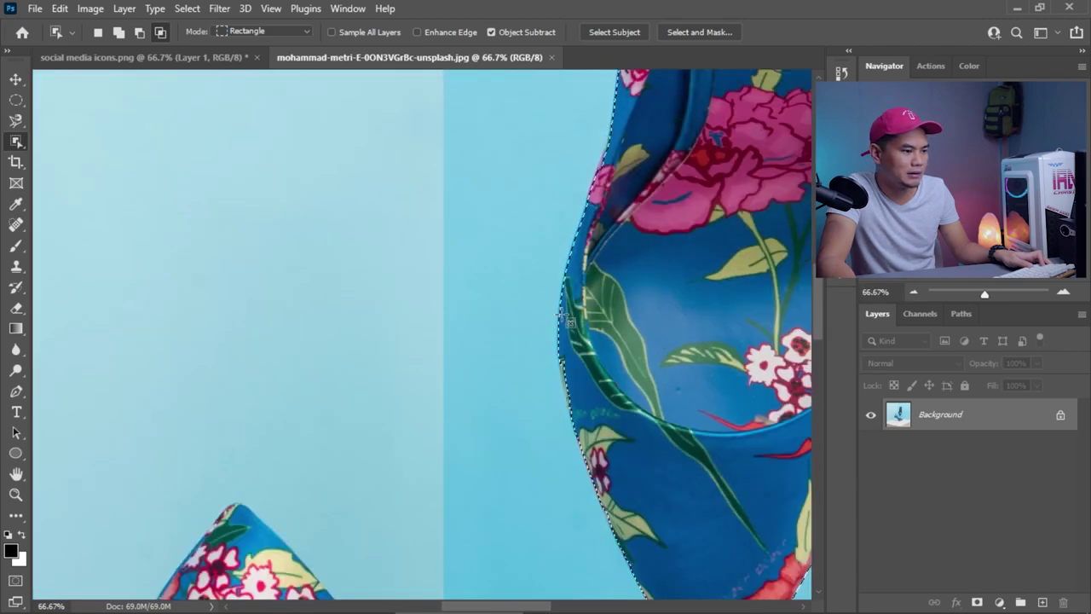
scroll(748, 122, "down", 1)
scroll(472, 376, "up", 7)
right_click(16, 141)
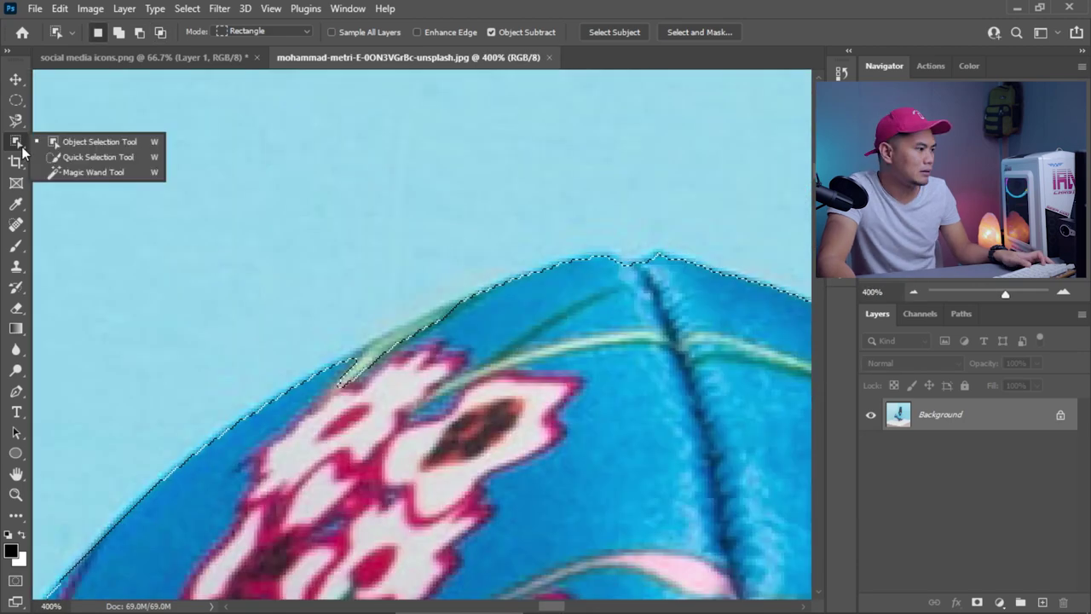
- Refine the shoe selection with the Quick Selection brush at size 9
left_click(81, 153)
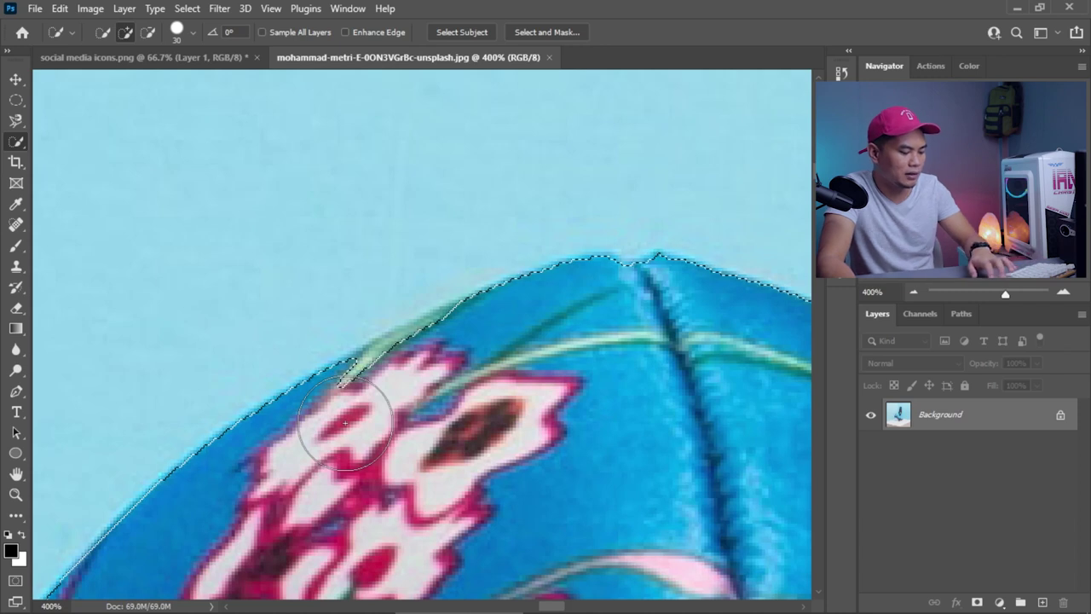
key("bracketleft")
key("bracketleft")
key("bracketleft")
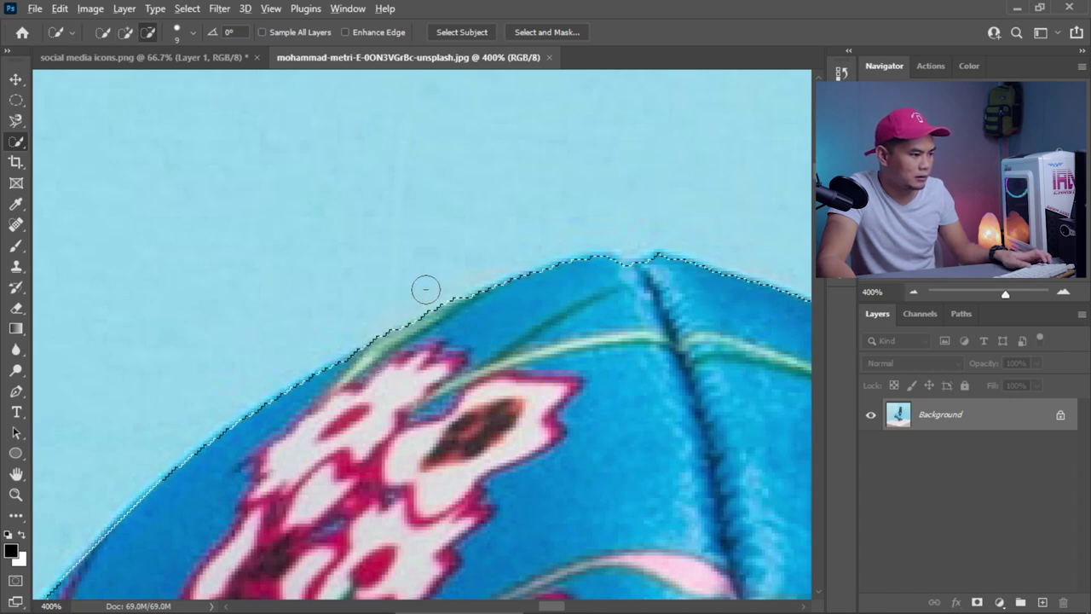
key("ctrl+minus")
key("ctrl+minus")
key("ctrl+minus")
key("ctrl+minus")
key("ctrl+minus")
key("ctrl+minus")
key("ctrl+minus")
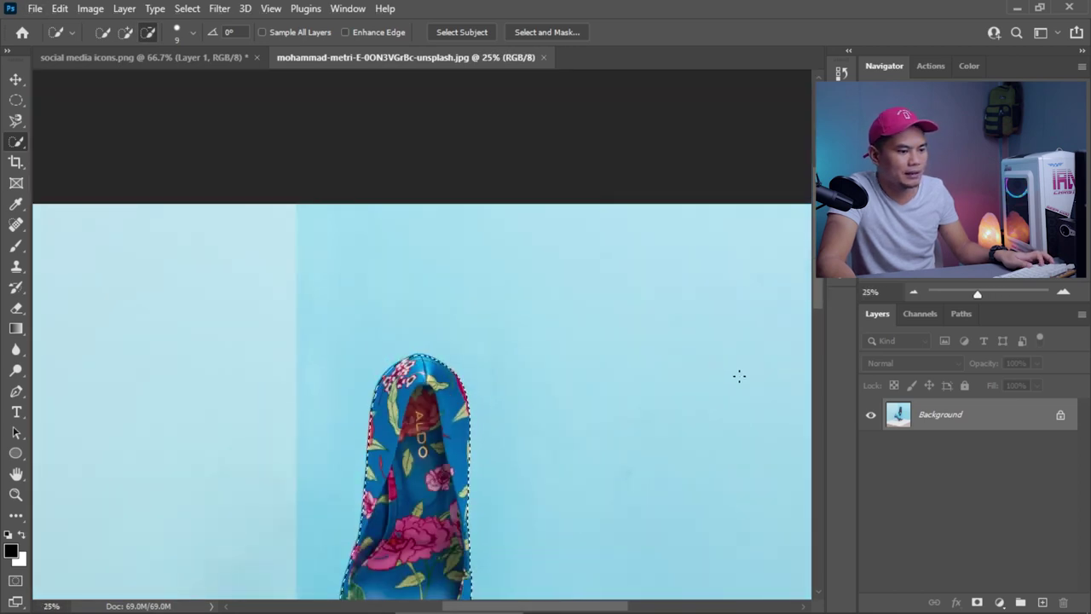
key("ctrl+minus")
key("ctrl+minus")
key("ctrl+minus")
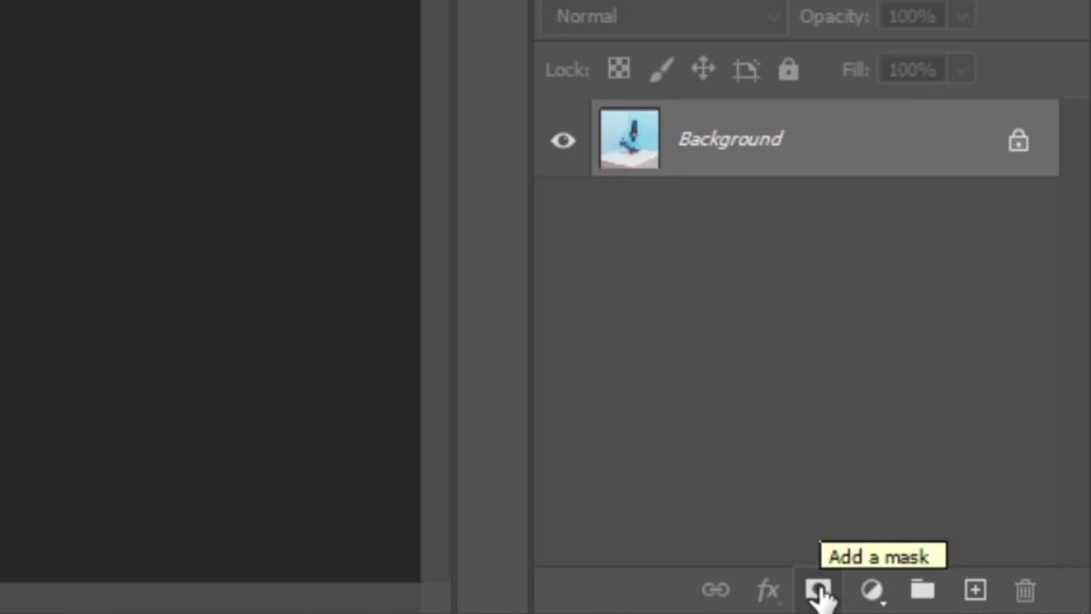
- Add a layer mask hiding the backdrop and toggle it off and on to compare
left_click(819, 590)
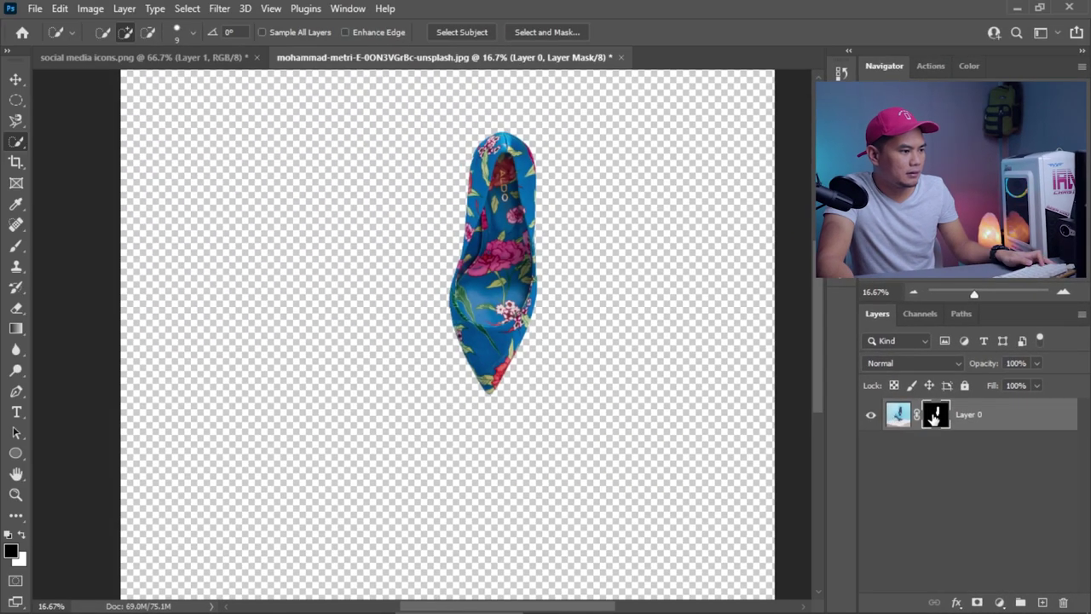
left_click(934, 416, "shift")
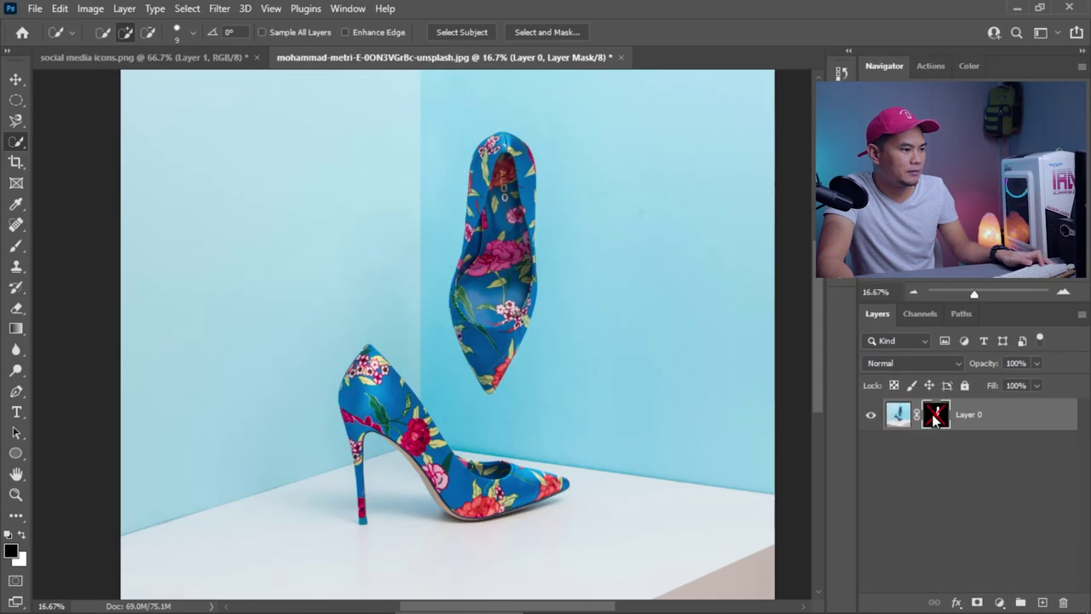
left_click(935, 415, "shift")
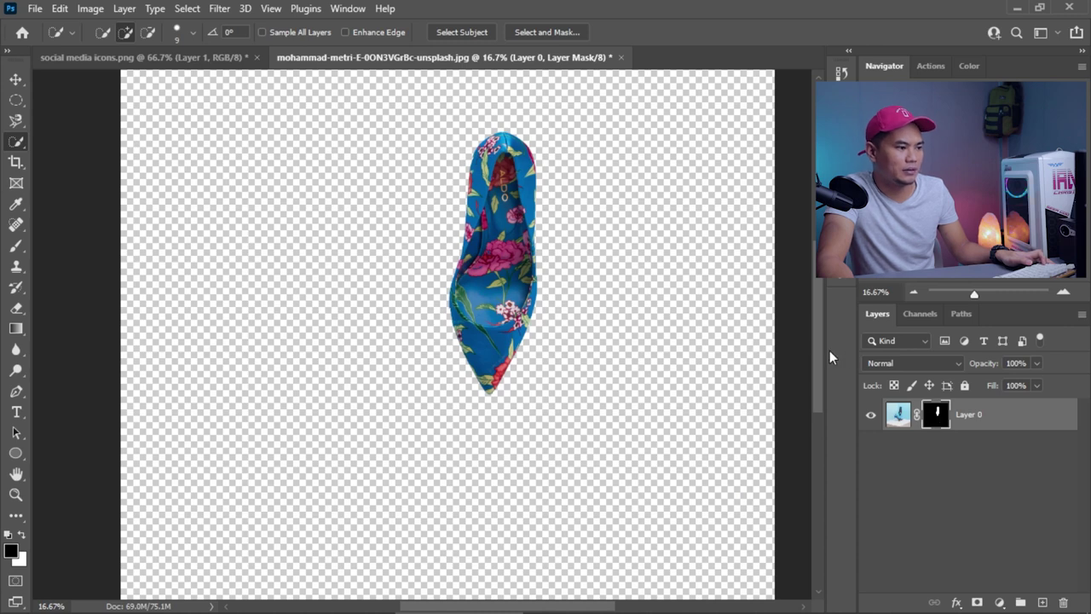
key("ctrl+minus")
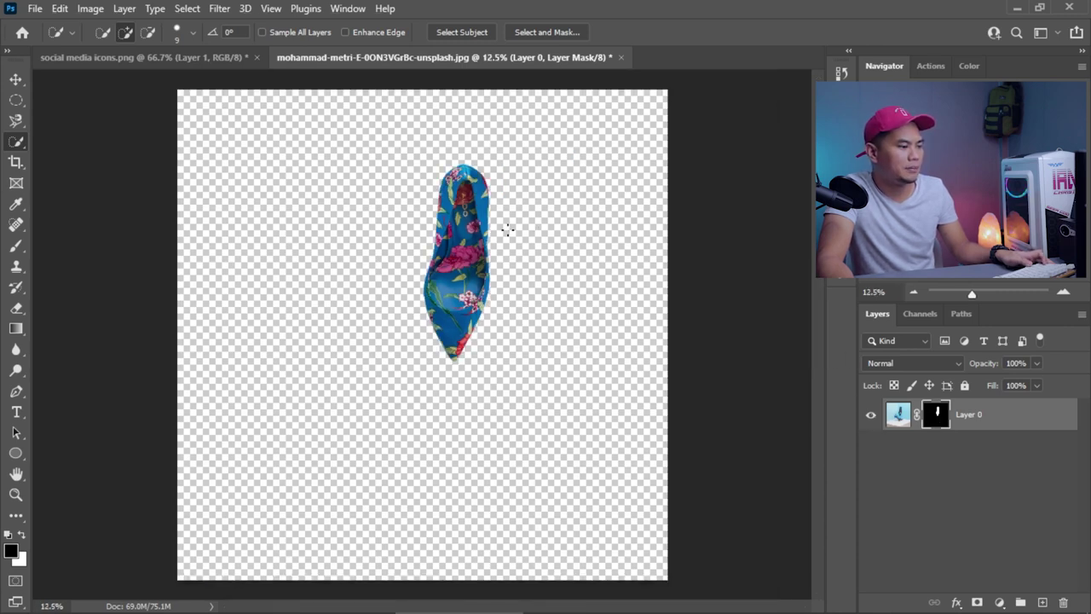
right_click(14, 151)
left_click(86, 140)
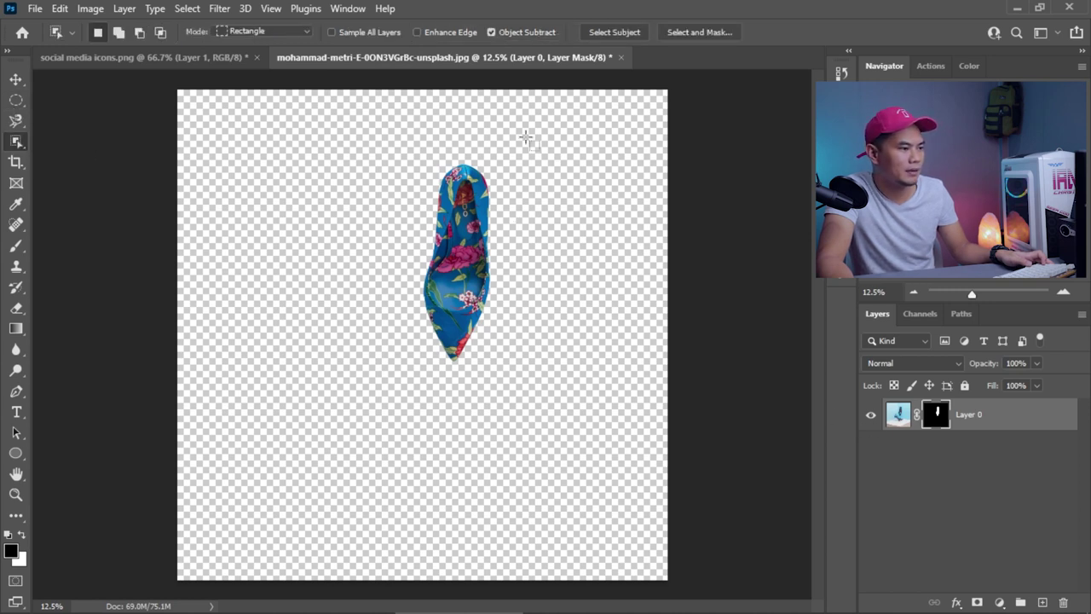
- Close the shoe photo without saving, then trial Quick Selection on the YouTube and LinkedIn icons and deselect
left_click(621, 58)
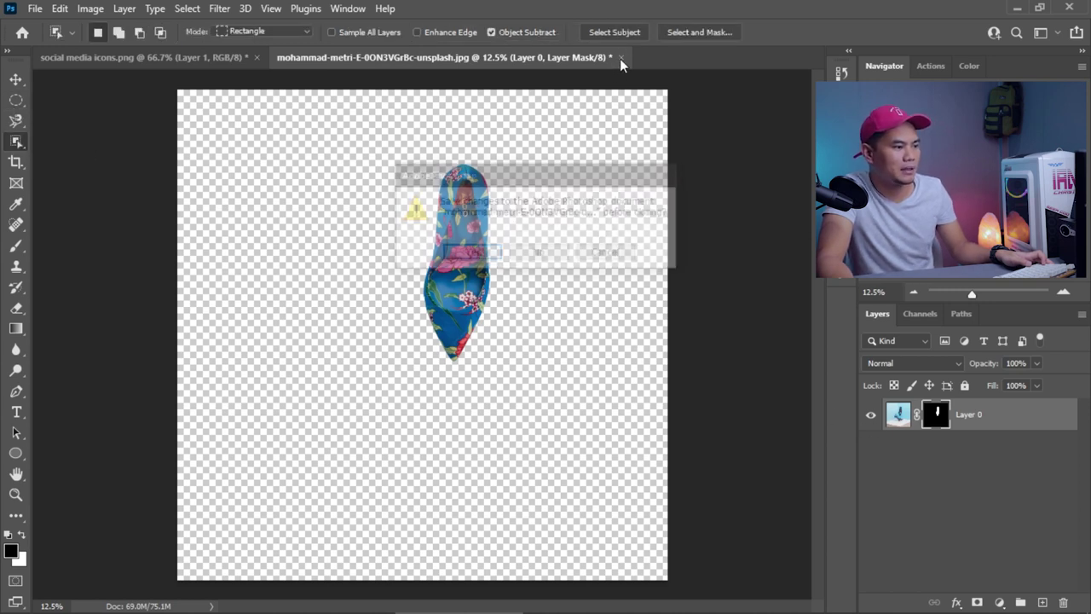
left_click(563, 255)
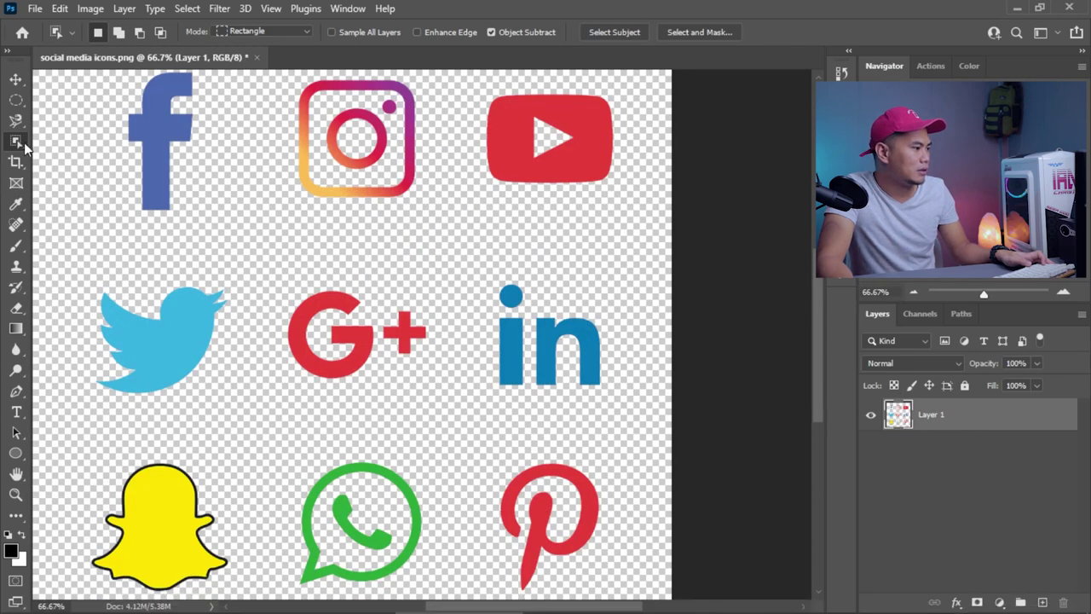
right_click(20, 144)
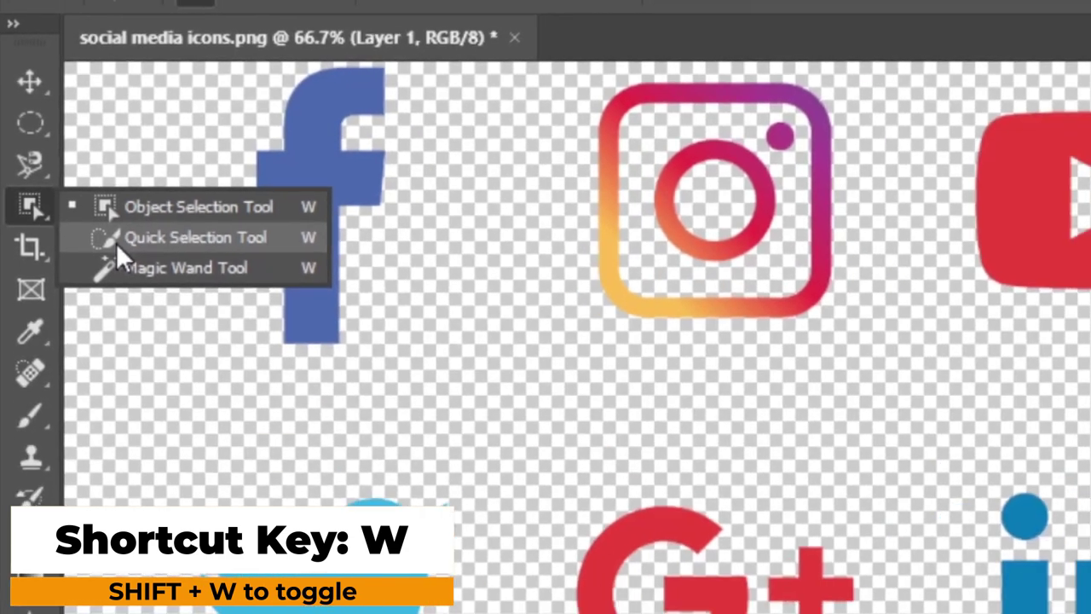
left_click(141, 269)
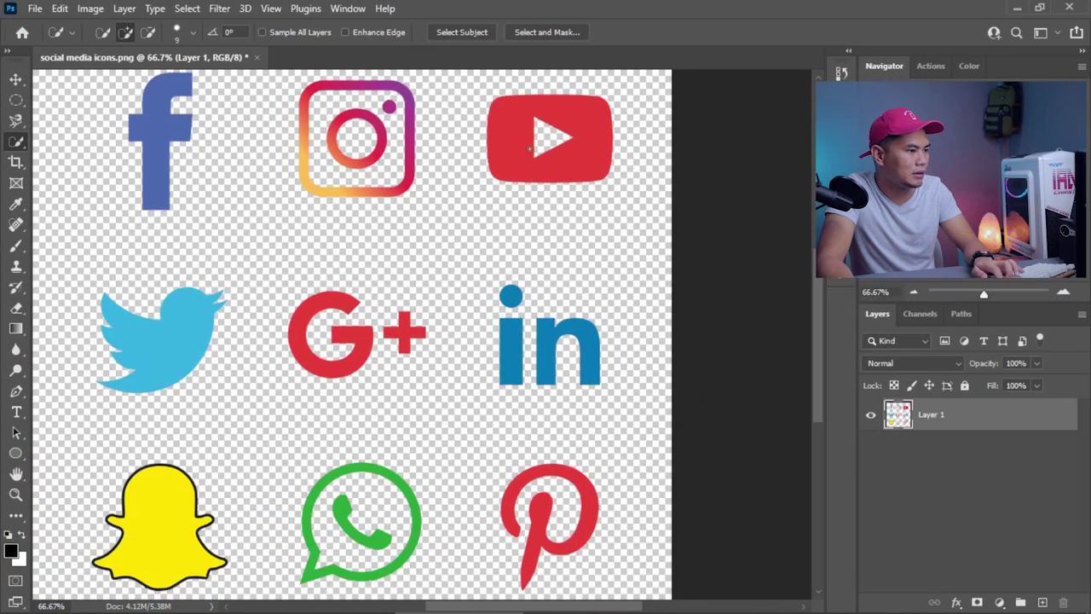
left_click_drag(597, 202, 609, 243)
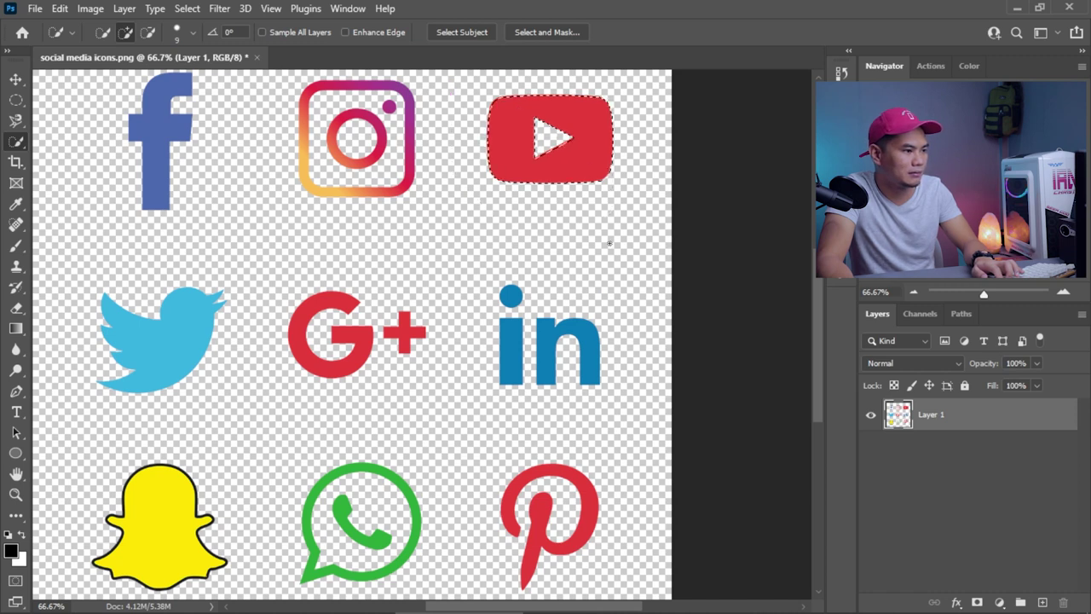
left_click_drag(533, 293, 572, 387)
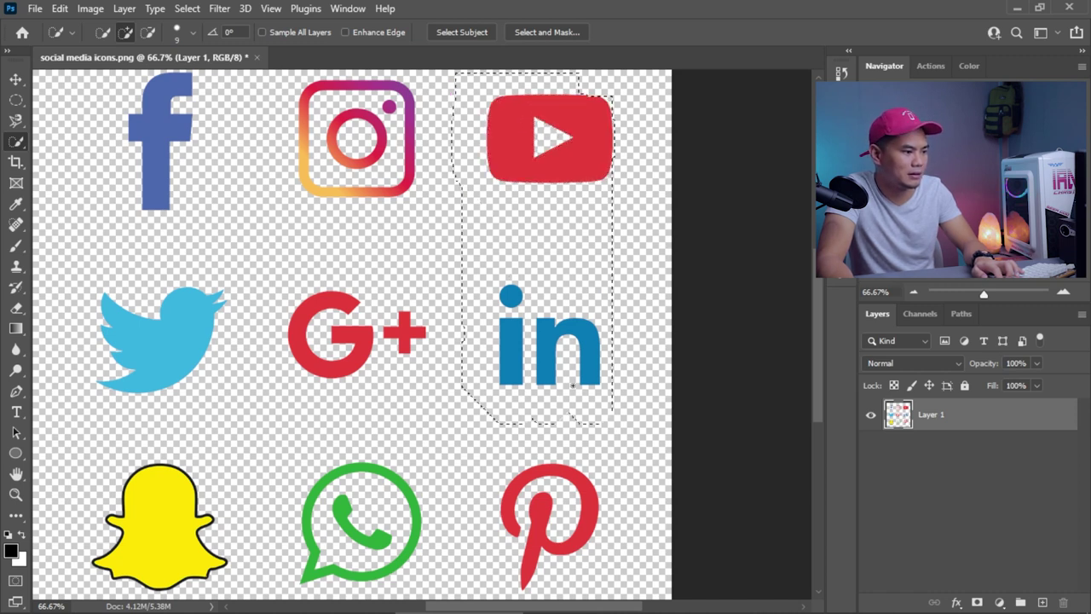
key("ctrl+d")
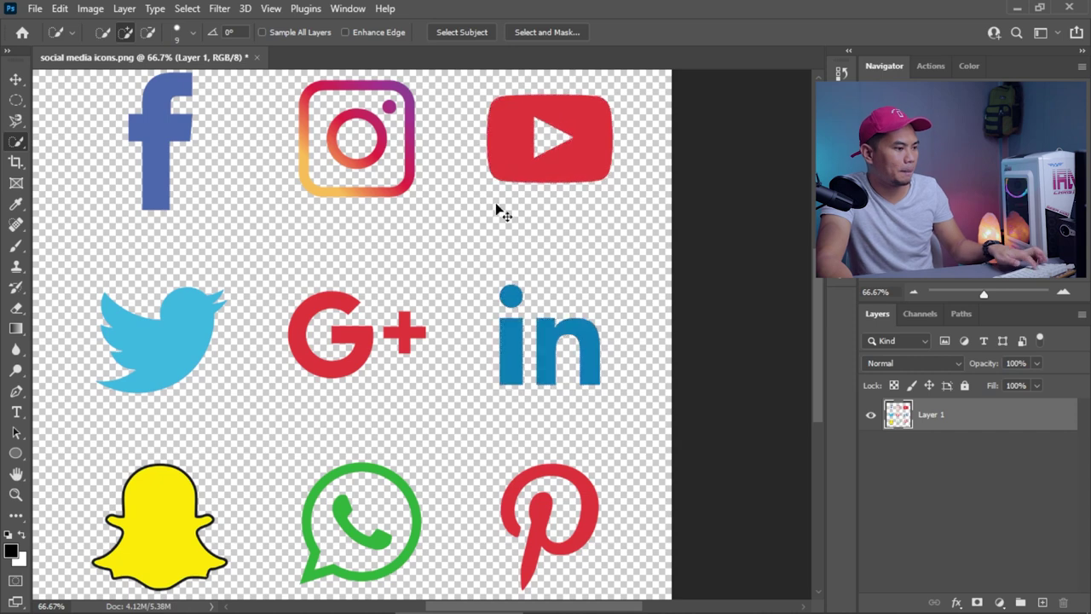
right_click(19, 150)
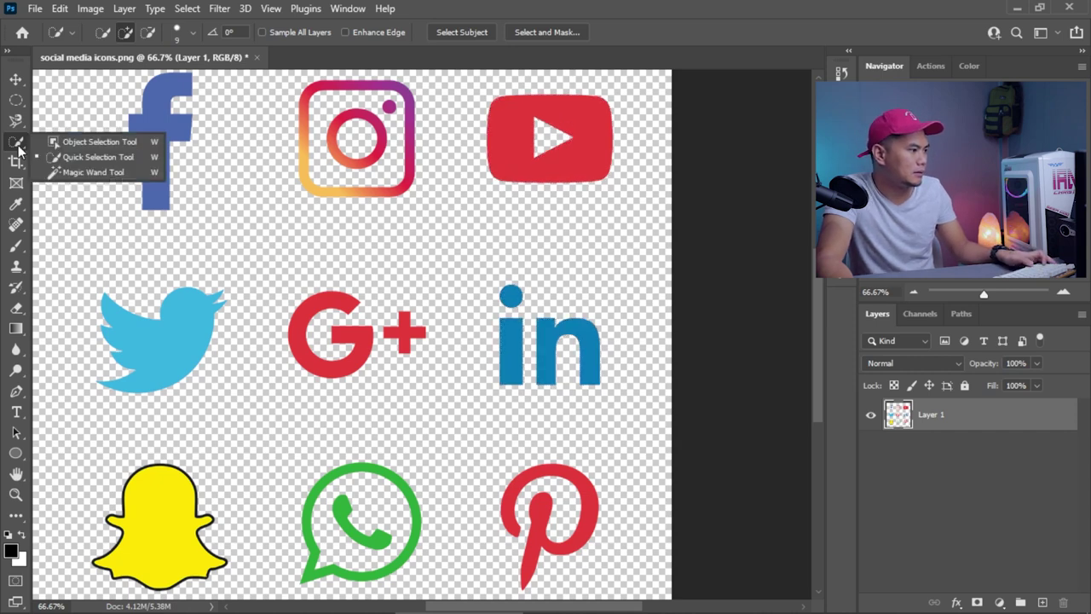
left_click(81, 158)
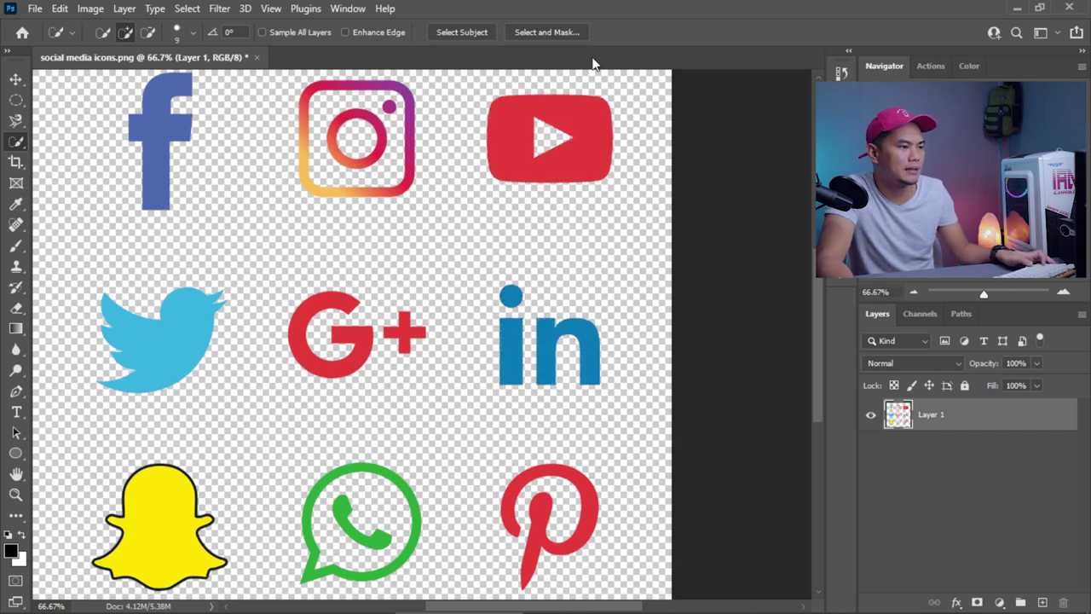
scroll(597, 122, "up", 3)
scroll(604, 158, "up", 1)
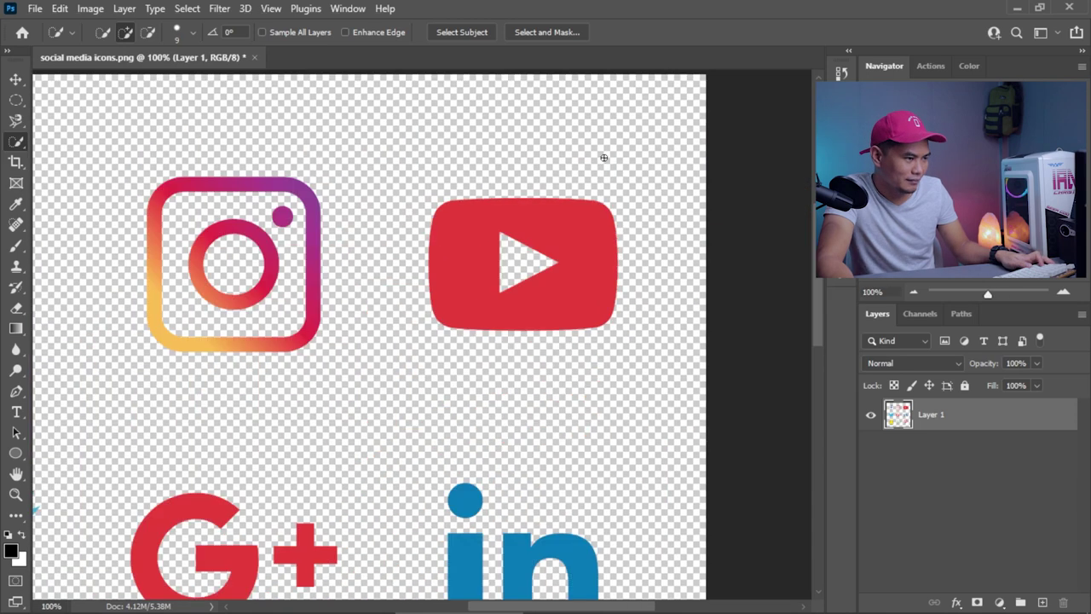
scroll(595, 196, "up", 1)
scroll(595, 198, "down", 1)
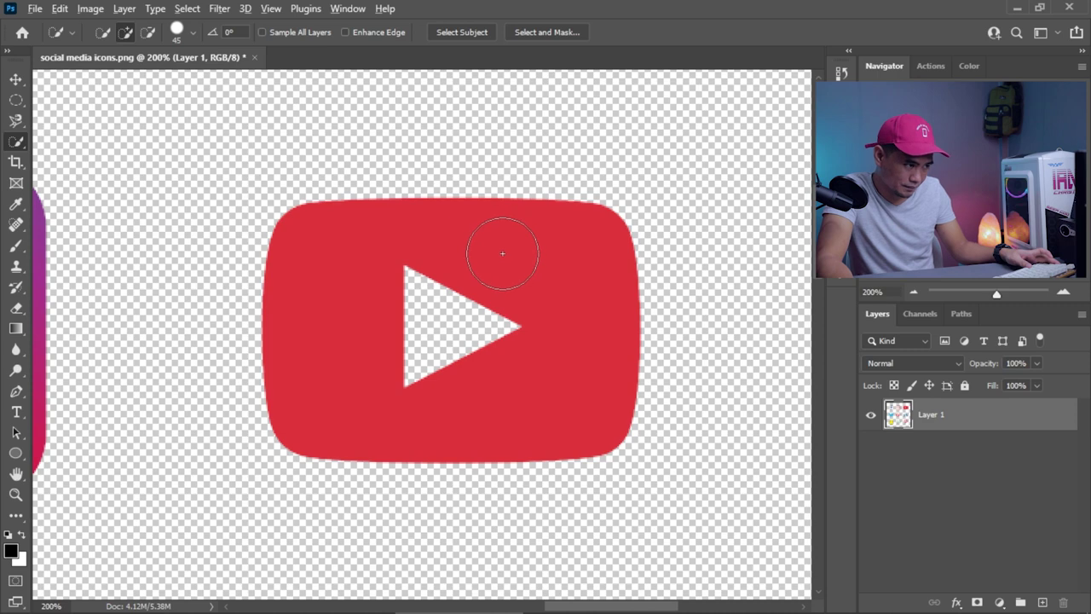
mouse_move(502, 253)
left_mouse_down()
mouse_move(629, 250)
mouse_move(540, 263)
left_mouse_up()
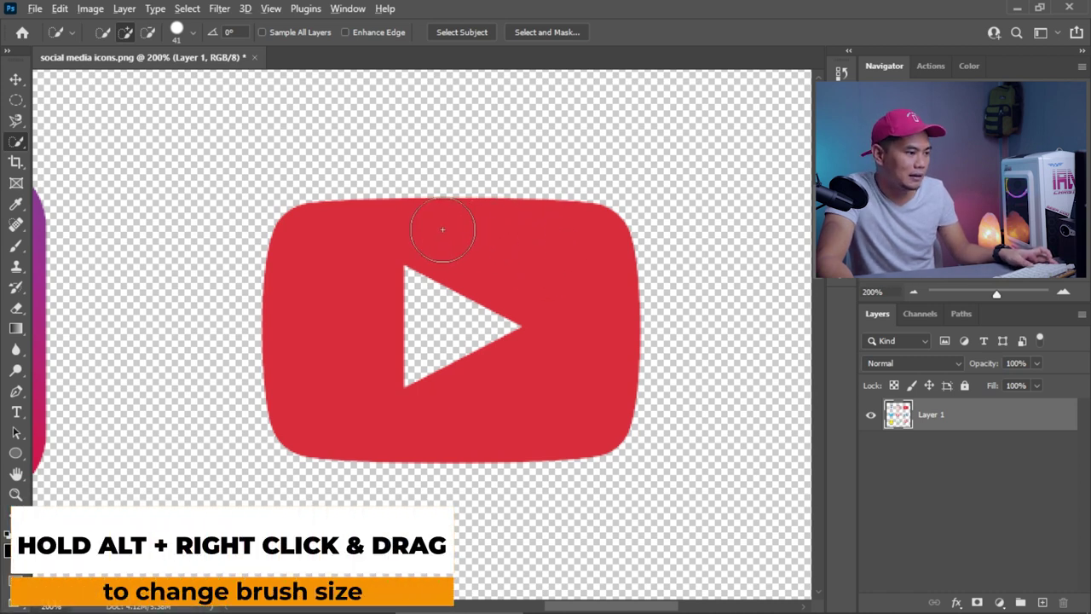
mouse_move(443, 229)
left_mouse_down()
mouse_move(515, 237)
mouse_move(475, 249)
mouse_move(569, 254)
mouse_move(426, 276)
mouse_move(543, 286)
mouse_move(427, 290)
mouse_move(477, 284)
mouse_move(406, 287)
mouse_move(481, 290)
mouse_move(419, 273)
mouse_move(535, 281)
mouse_move(404, 260)
mouse_move(400, 243)
mouse_move(433, 253)
mouse_move(346, 217)
mouse_move(379, 235)
left_mouse_up()
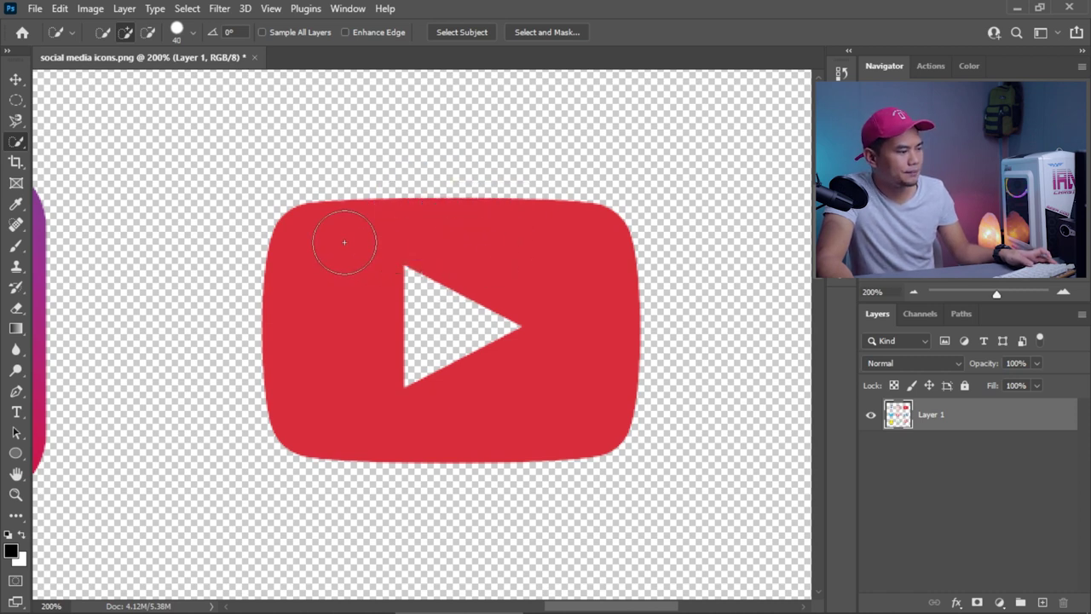
mouse_move(309, 238)
left_mouse_down()
mouse_move(529, 273)
mouse_move(665, 366)
left_mouse_up()
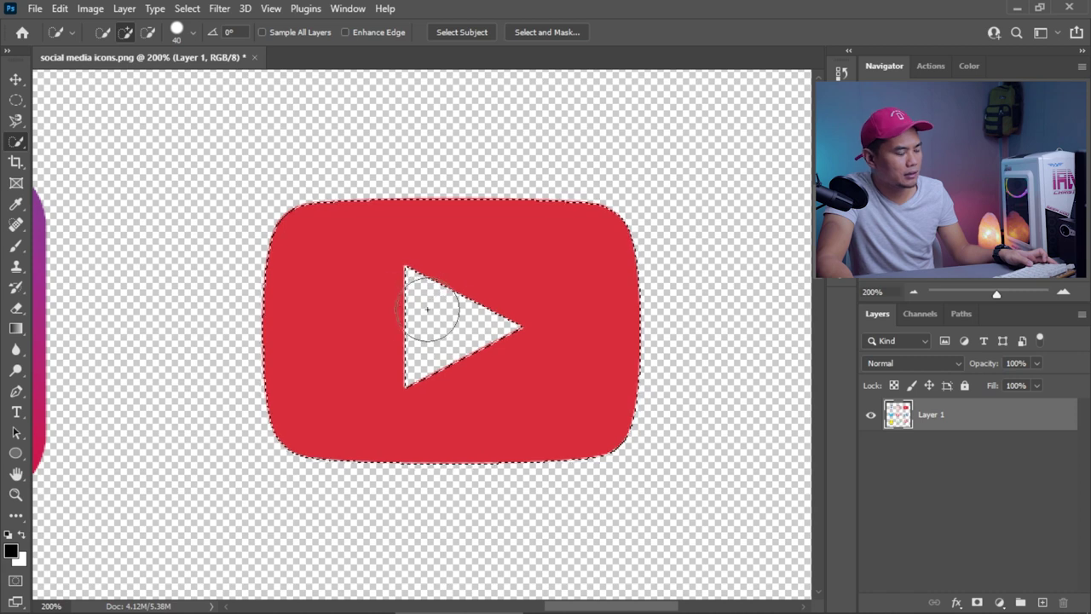
key("alt")
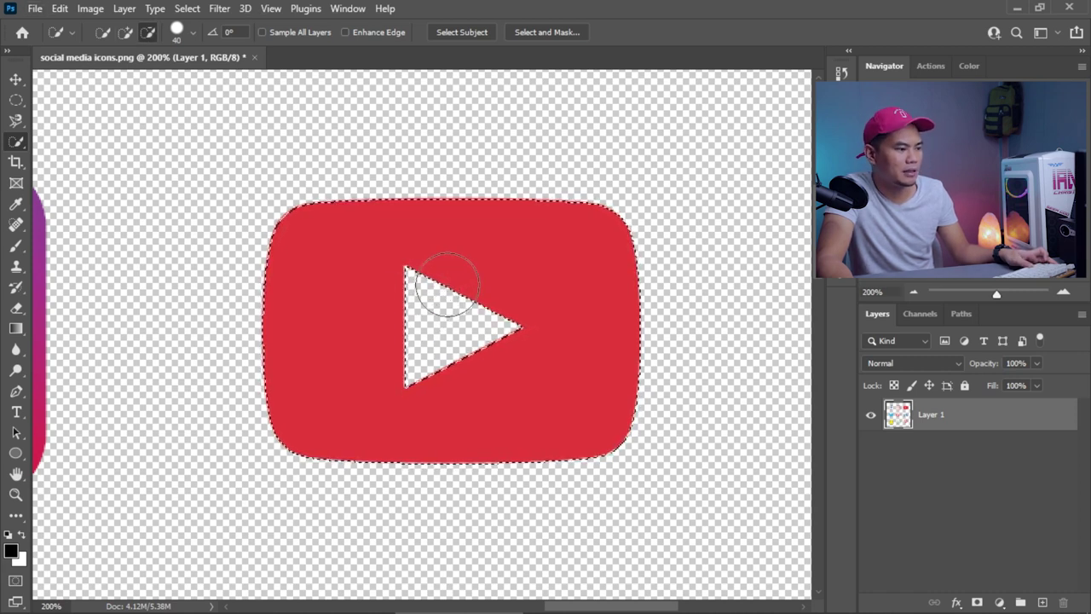
mouse_move(447, 284)
left_mouse_down()
mouse_move(456, 298)
mouse_move(409, 275)
mouse_move(435, 339)
left_mouse_up()
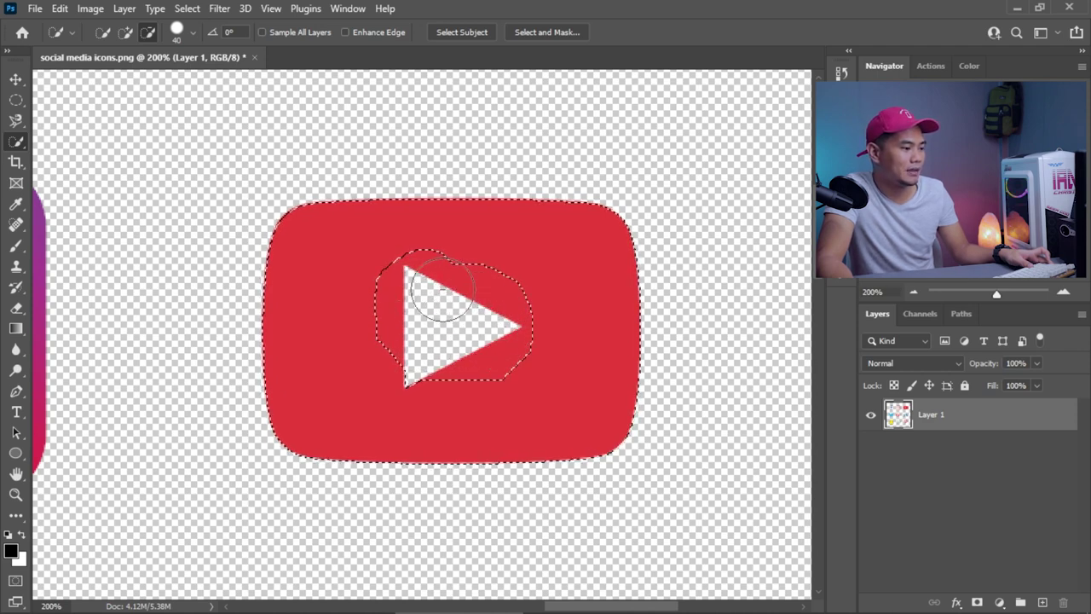
left_click_drag(397, 254, 247, 333)
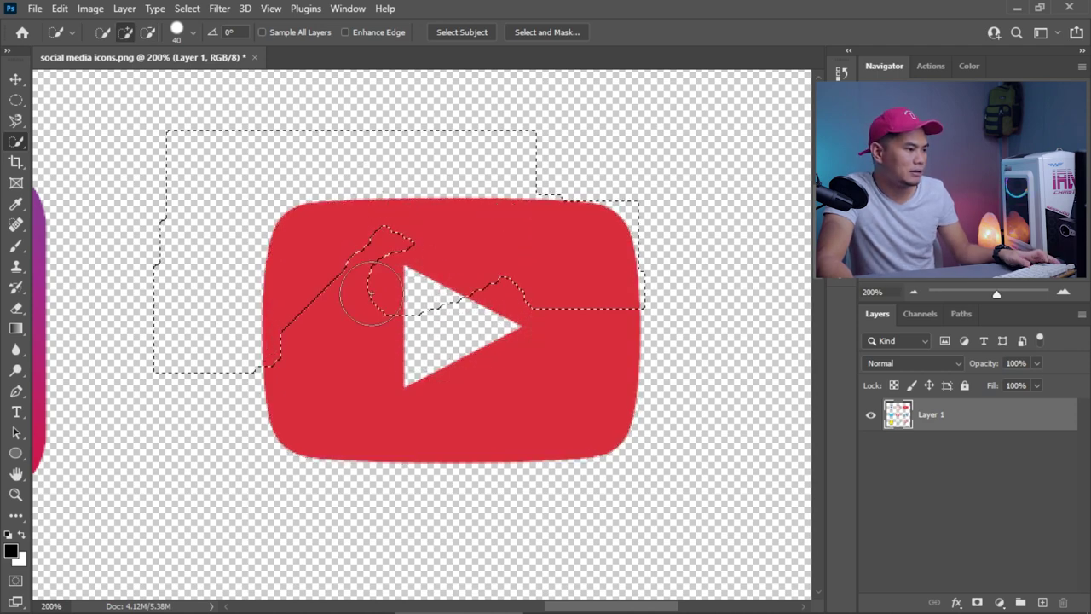
mouse_move(371, 293)
left_mouse_down()
mouse_move(444, 274)
mouse_move(487, 288)
left_mouse_up()
key("ctrl+d")
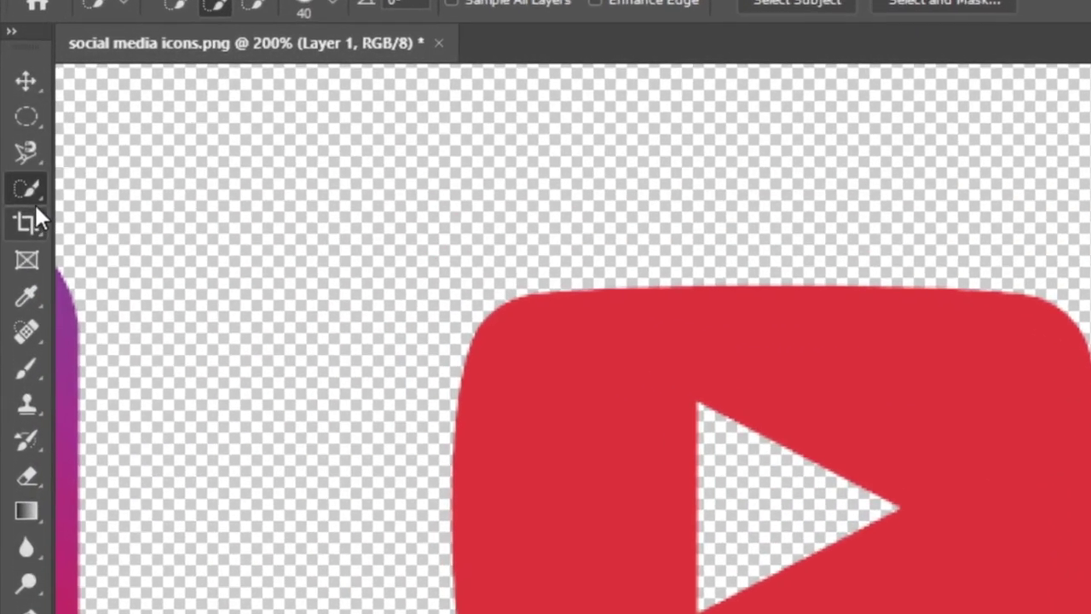
- Switch to the Magic Wand Tool from the selection tool flyout
right_click(22, 144)
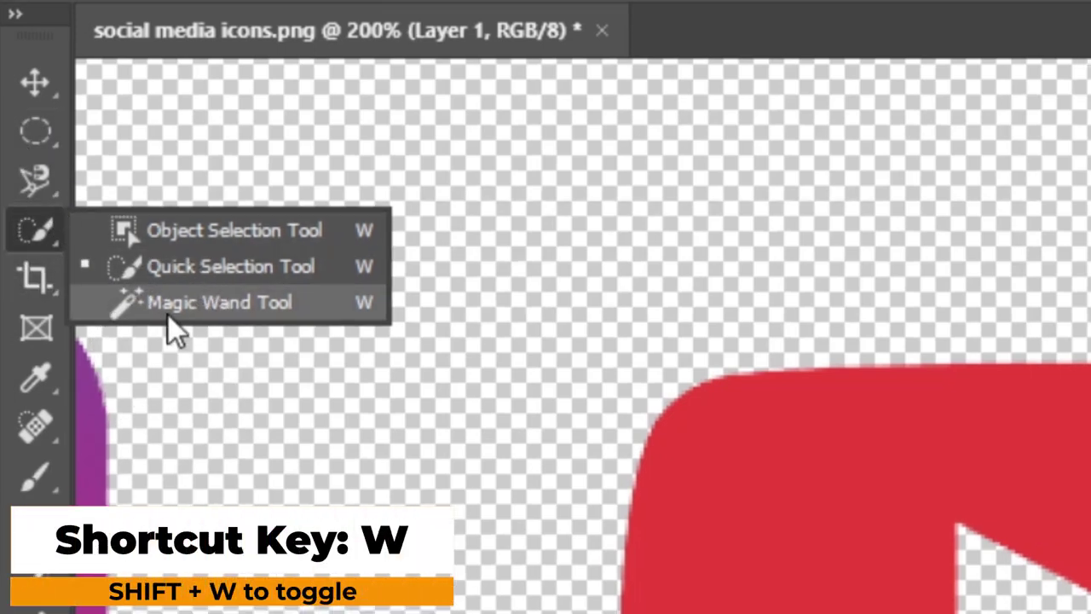
left_click(168, 316)
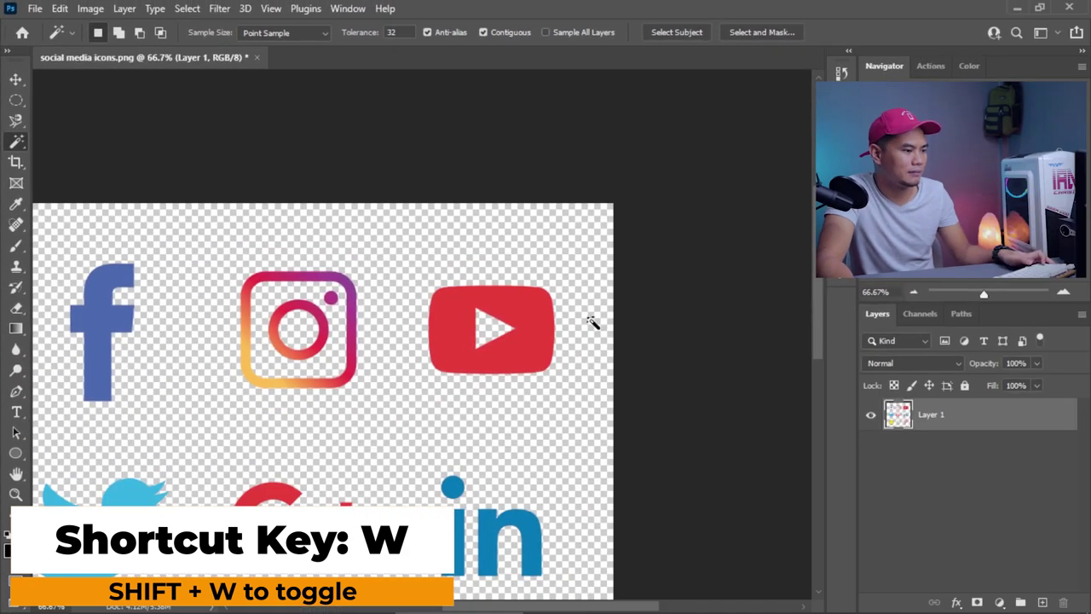
scroll(529, 320, "up", 2)
scroll(447, 306, "up", 4)
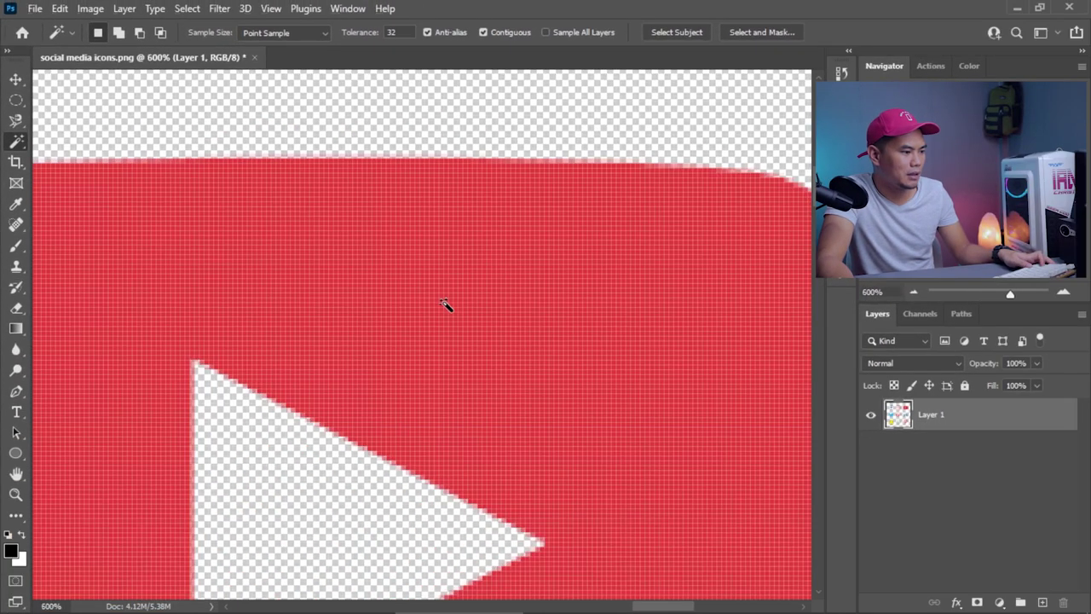
scroll(445, 304, "down", 3)
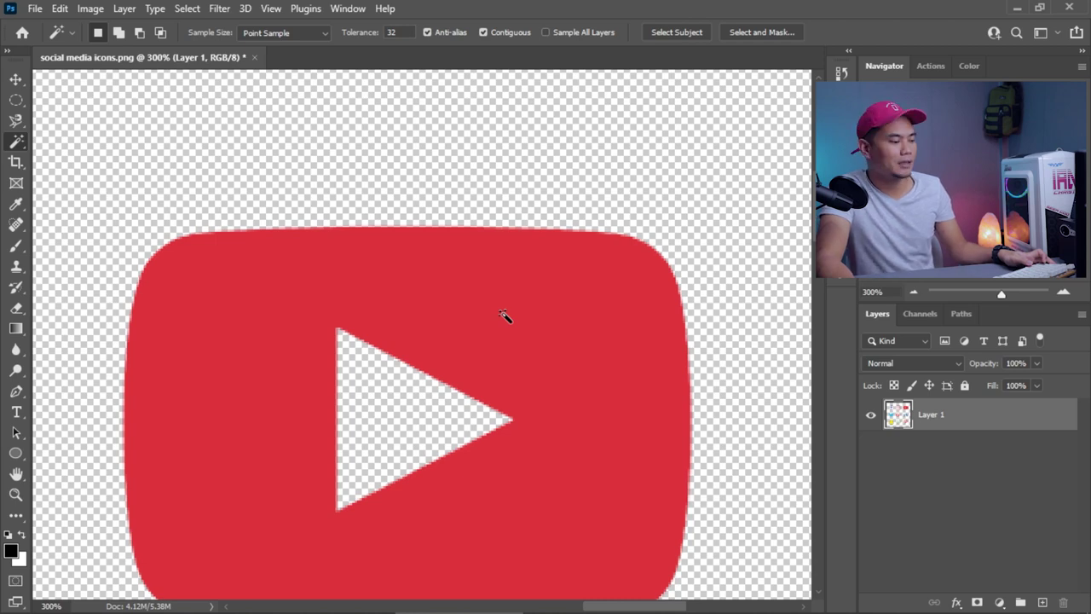
- Test Magic Wand selections on the YouTube and Snapchat icons, then deselect
left_click(310, 409)
scroll(575, 398, "down", 3)
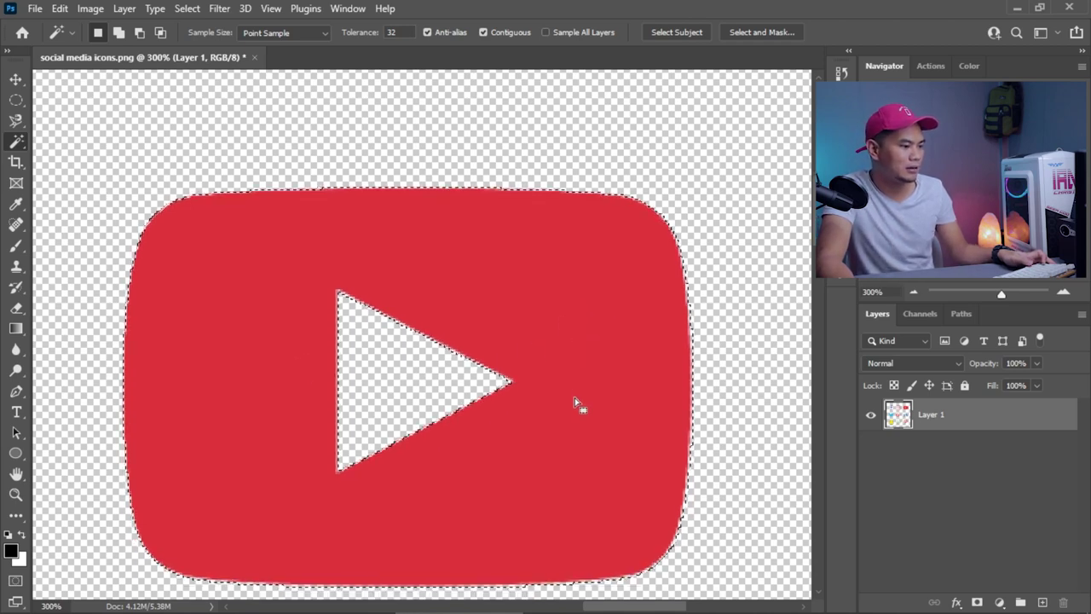
scroll(575, 399, "down", 1)
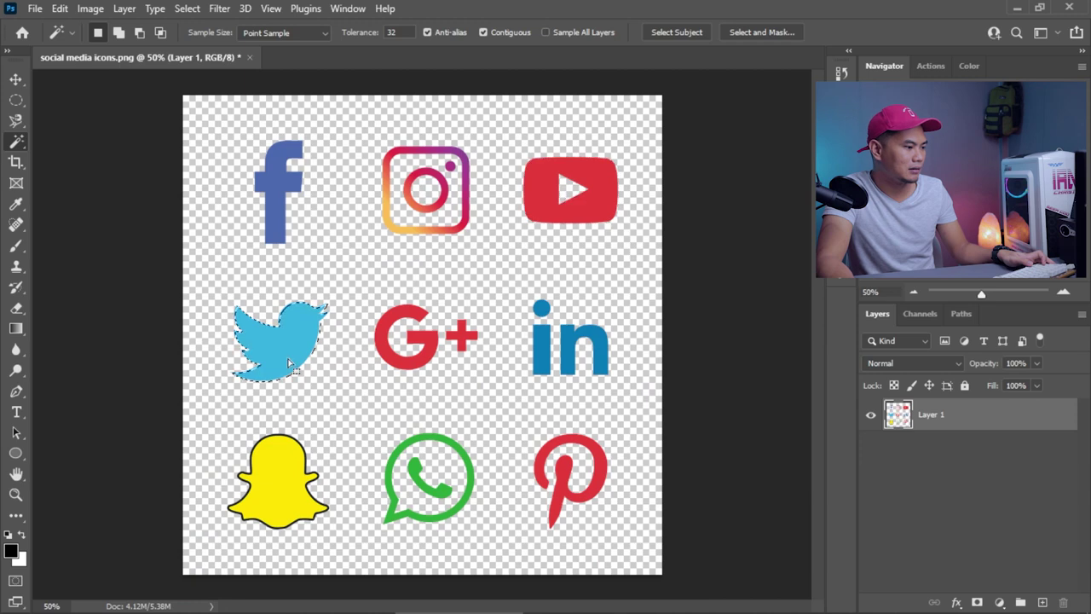
left_click(276, 493)
scroll(290, 478, "up", 3)
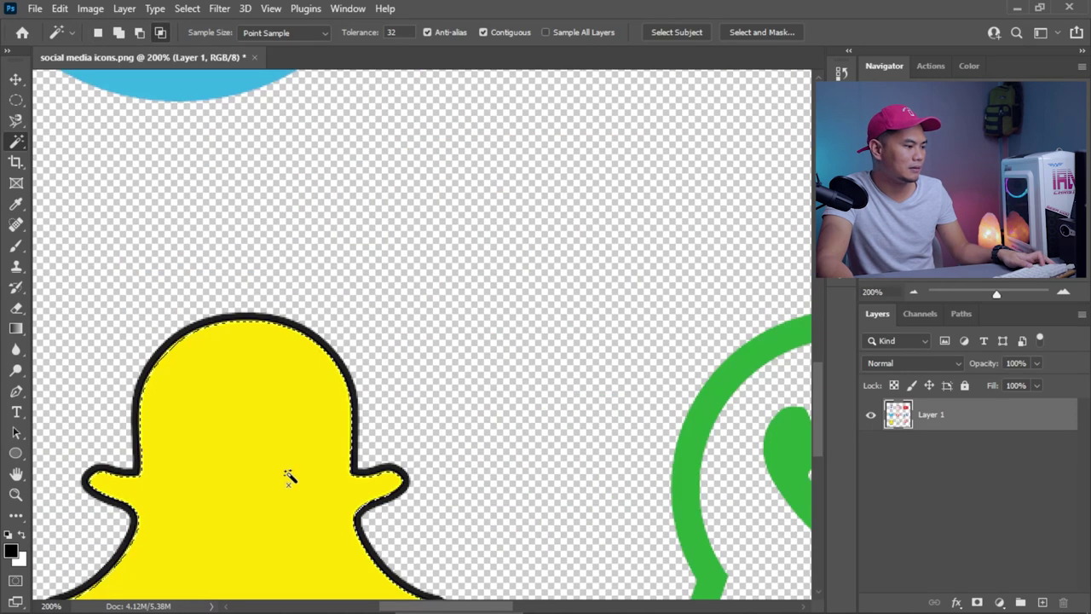
scroll(290, 478, "down", 3)
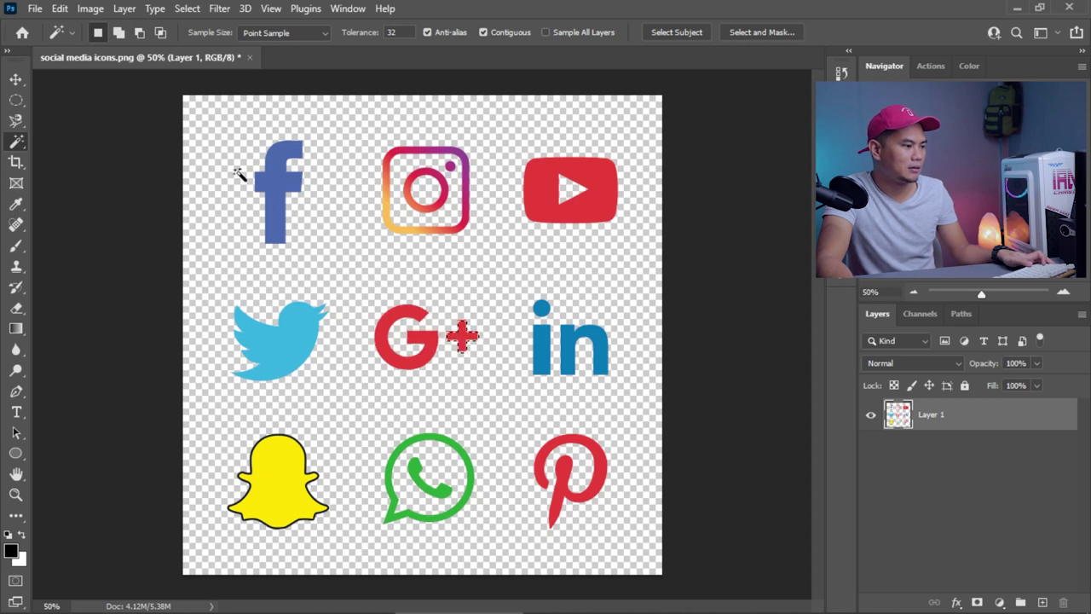
left_click(689, 186)
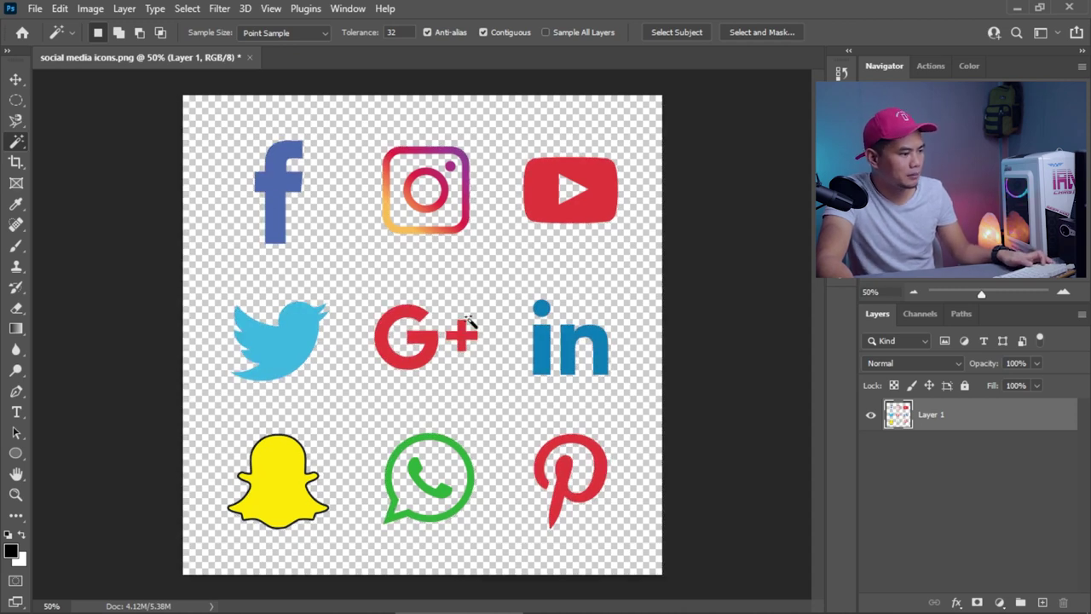
scroll(417, 332, "up", 4)
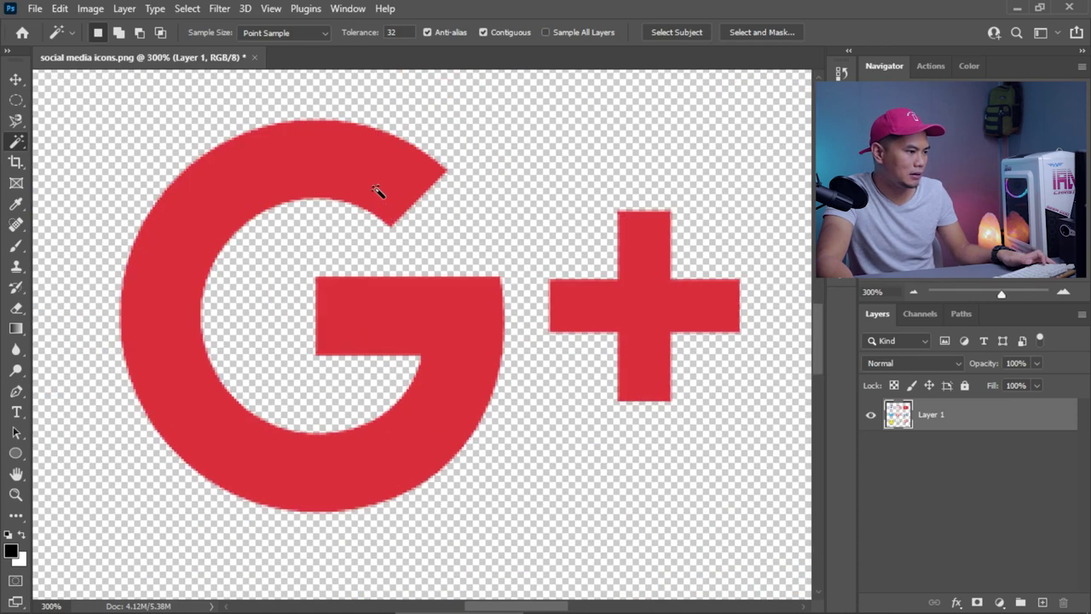
- Magic Wand the red G of the G+ logo and Shift-add the plus sign
left_click(377, 191)
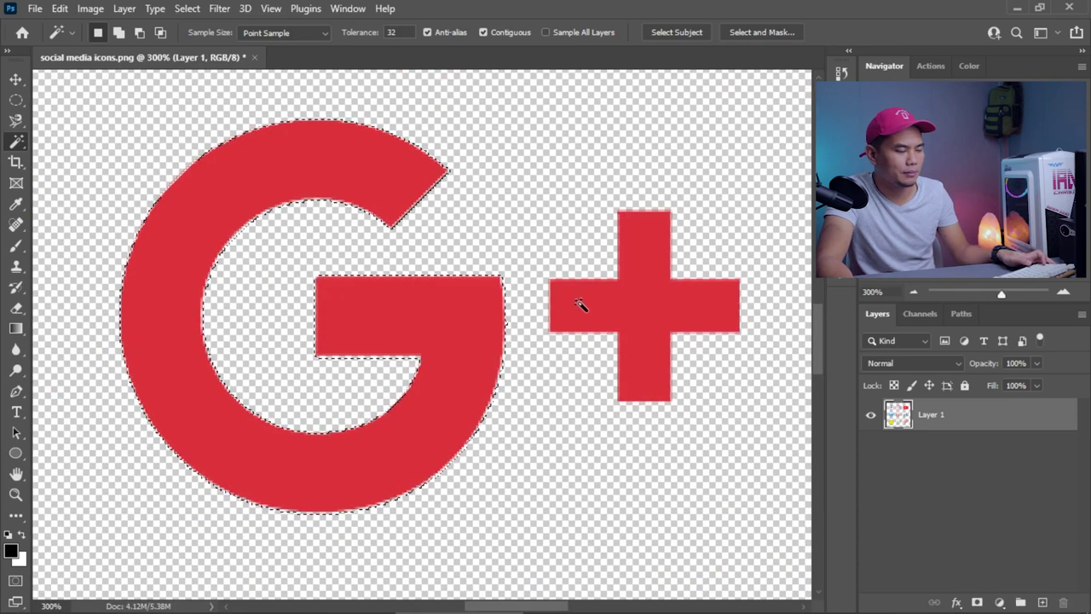
left_click(652, 298)
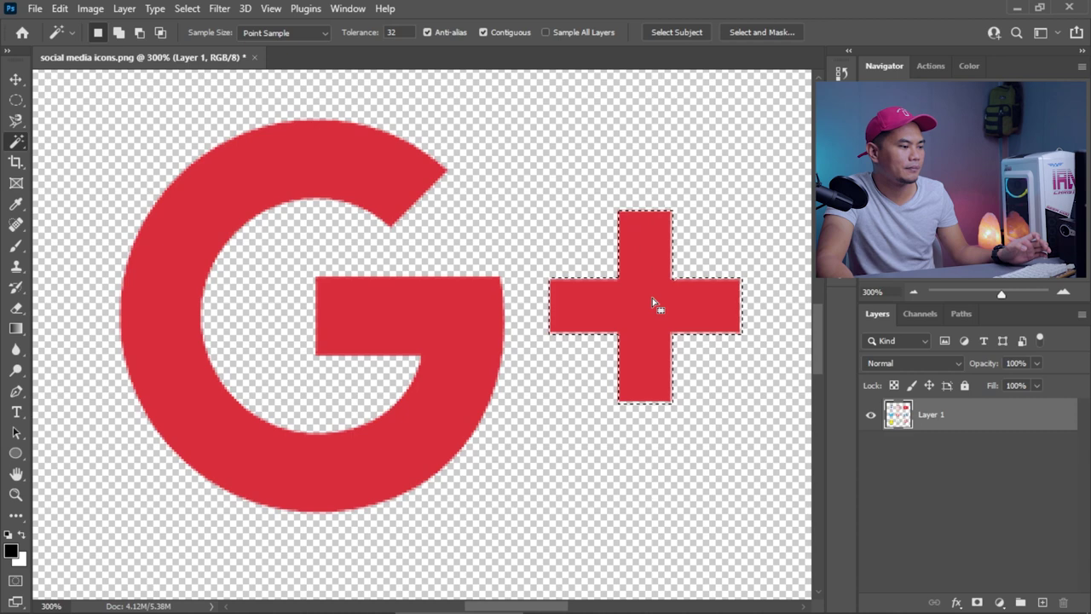
left_click(383, 316)
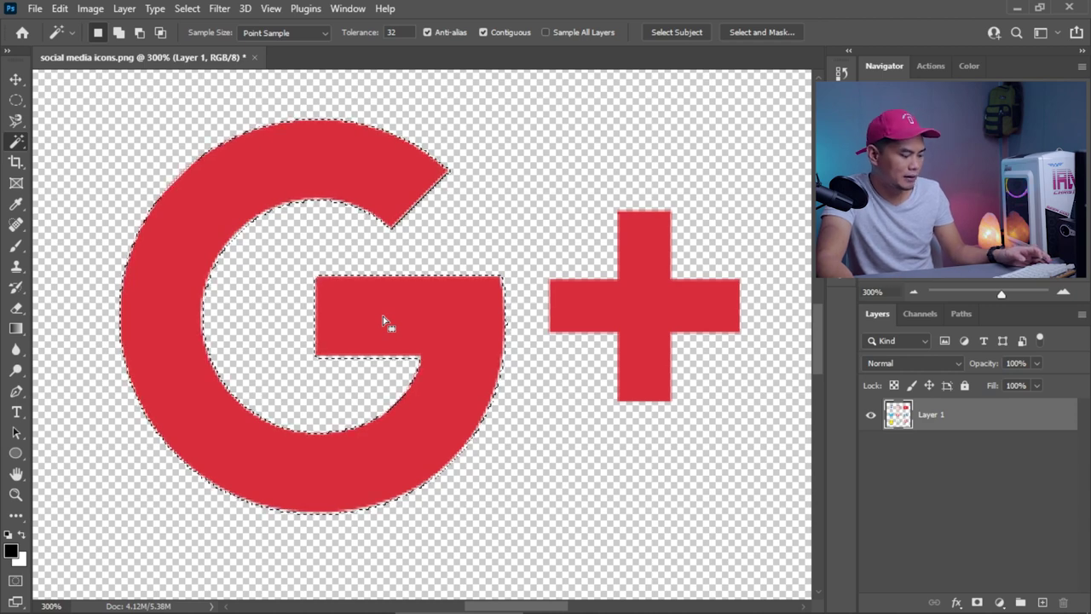
left_click(644, 311, "shift")
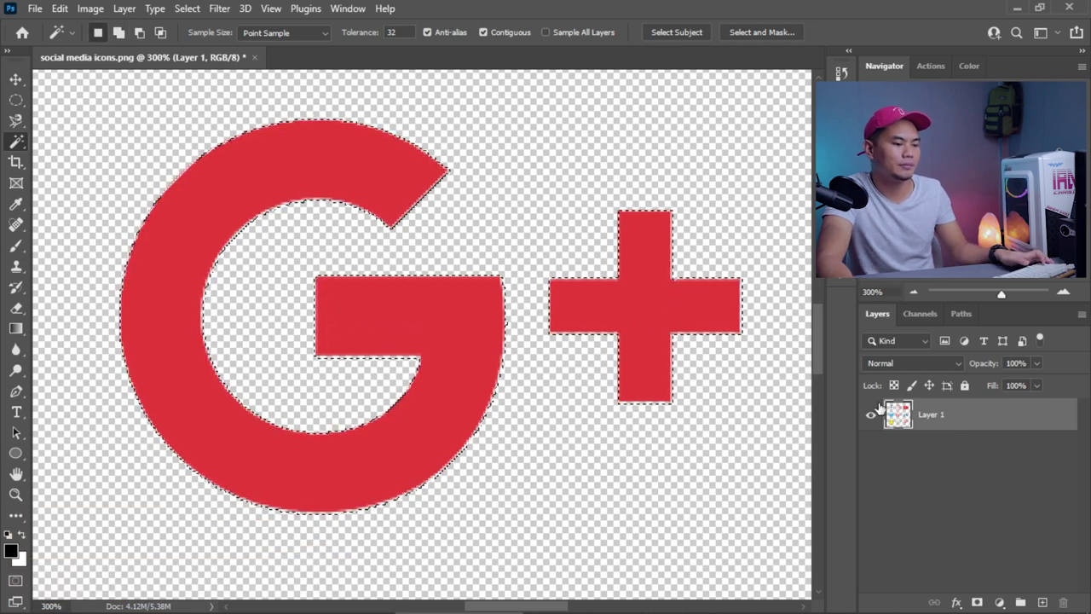
- Copy the selected G+ to Layer 2 and move it just beside the original G+
key("ctrl+j")
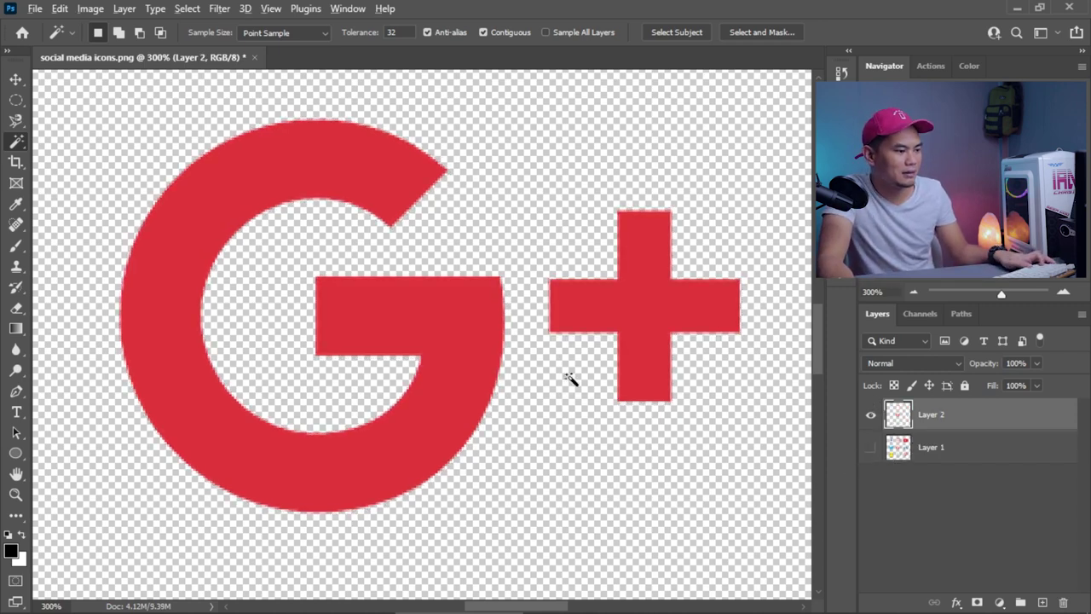
key("ctrl+0")
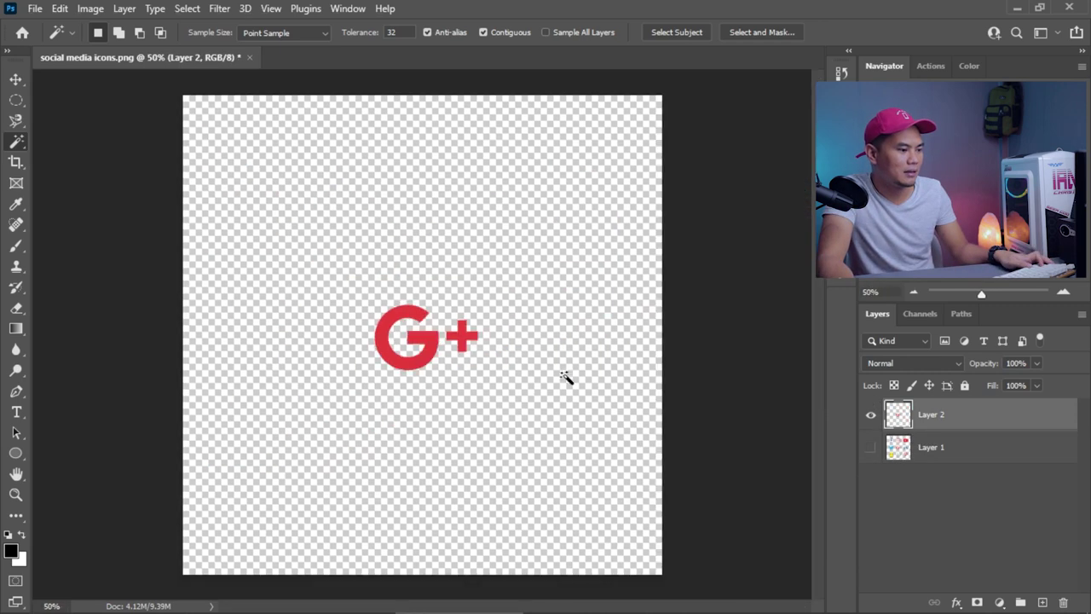
left_click(872, 448)
left_click(873, 448)
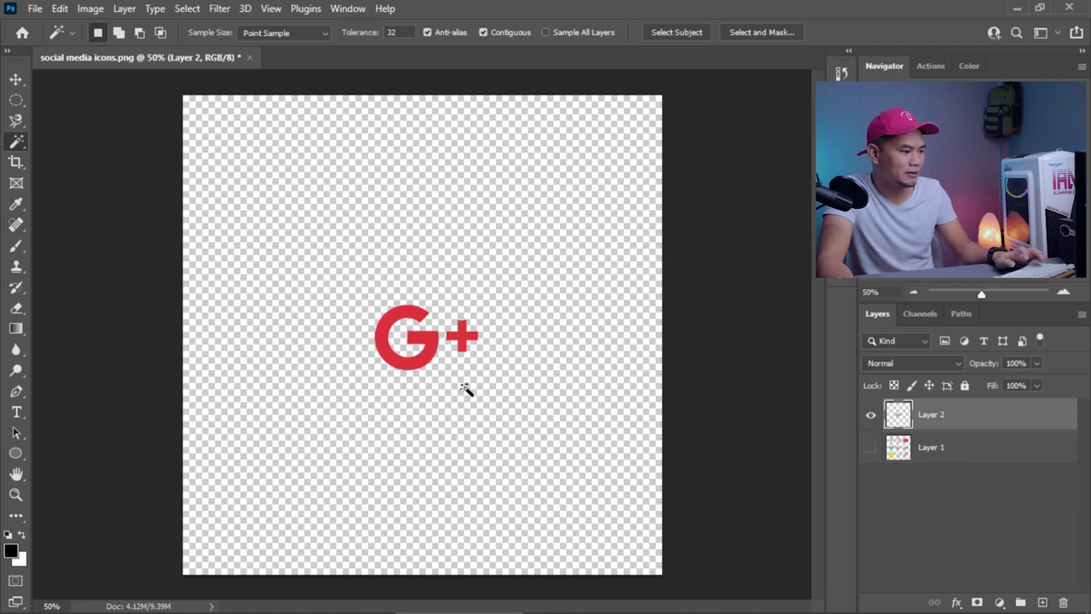
key("v")
left_click_drag(440, 358, 513, 303)
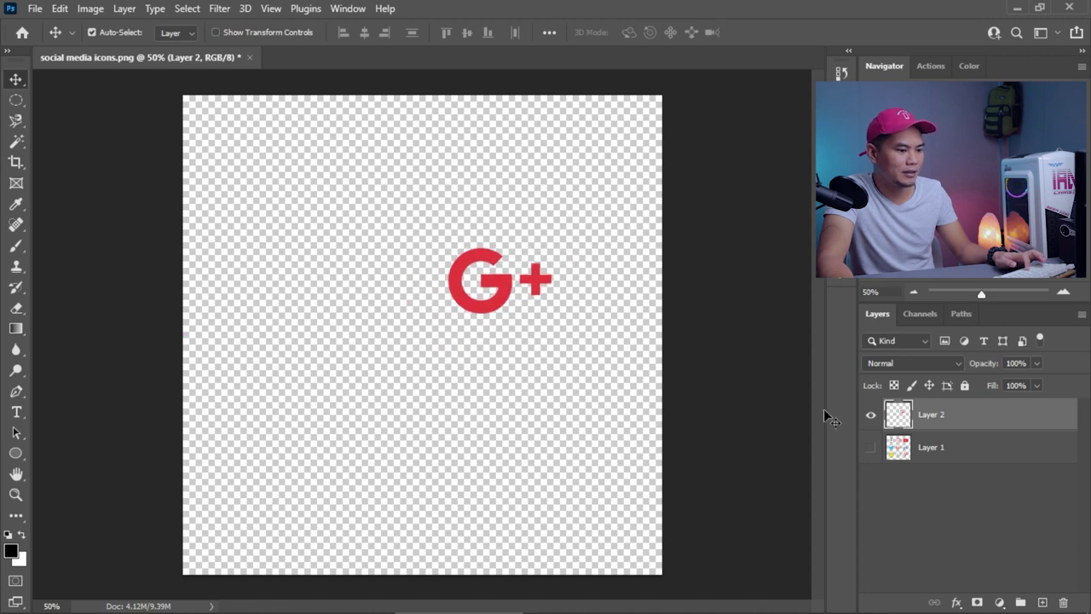
left_click(873, 446)
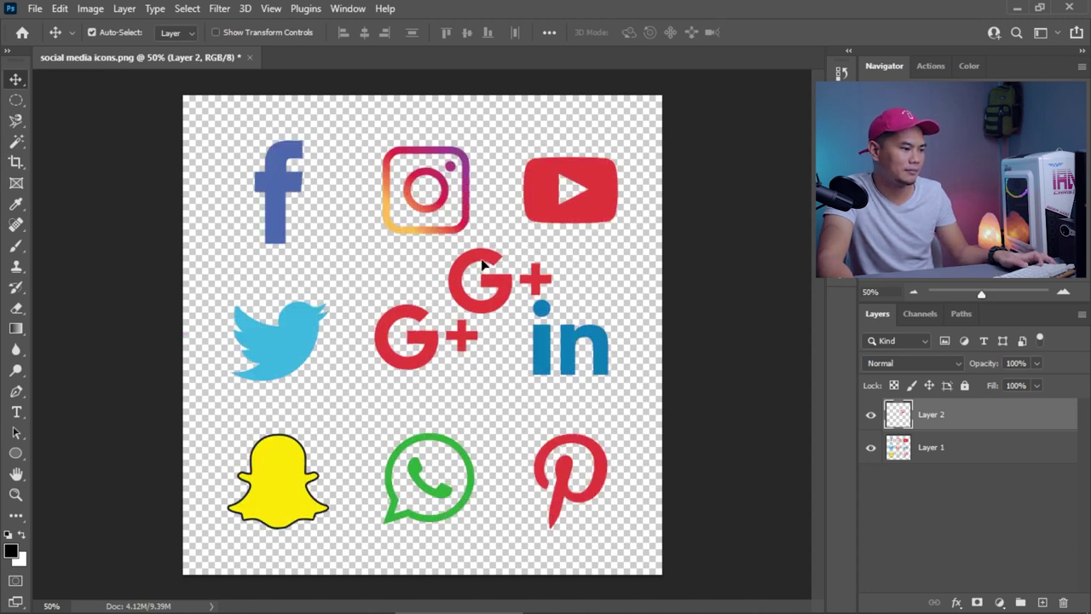
mouse_move(483, 265)
left_mouse_down()
mouse_move(328, 248)
mouse_move(348, 282)
mouse_move(429, 314)
mouse_move(452, 262)
mouse_move(524, 266)
mouse_move(480, 267)
left_mouse_up()
- Delete the Layer 2 G+ copy and browse the Marquee, Lasso and Magic Wand tool groups
left_click_drag(899, 415, 1065, 604)
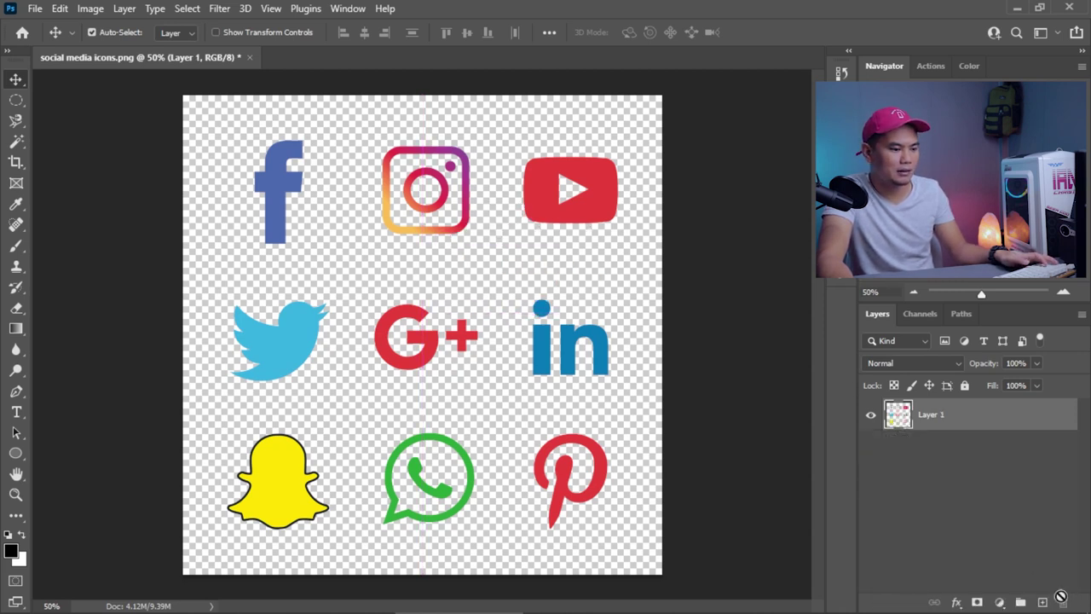
left_click(16, 141)
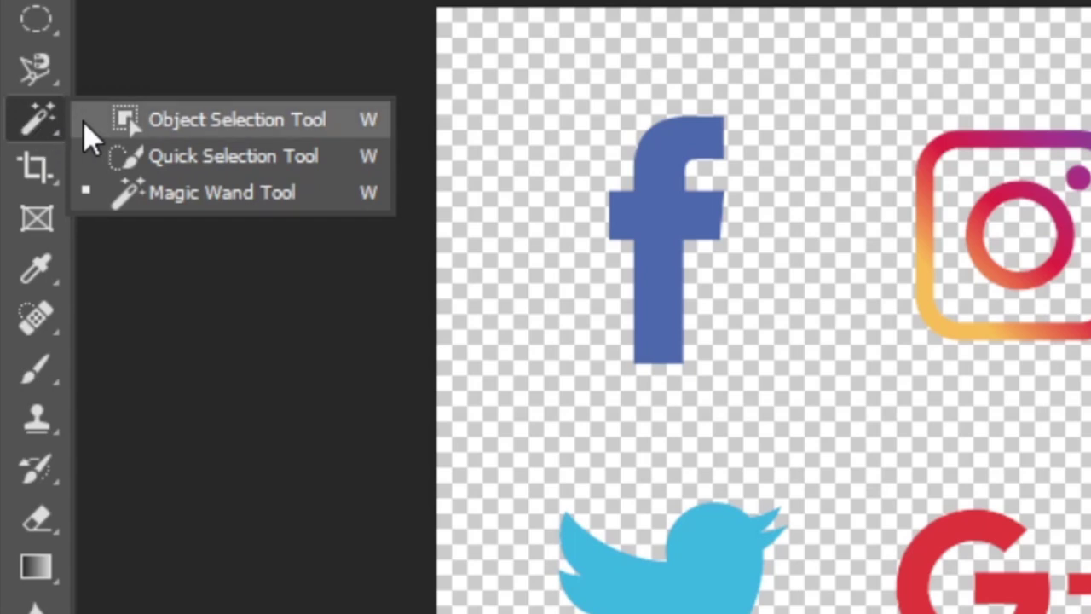
right_click(51, 17)
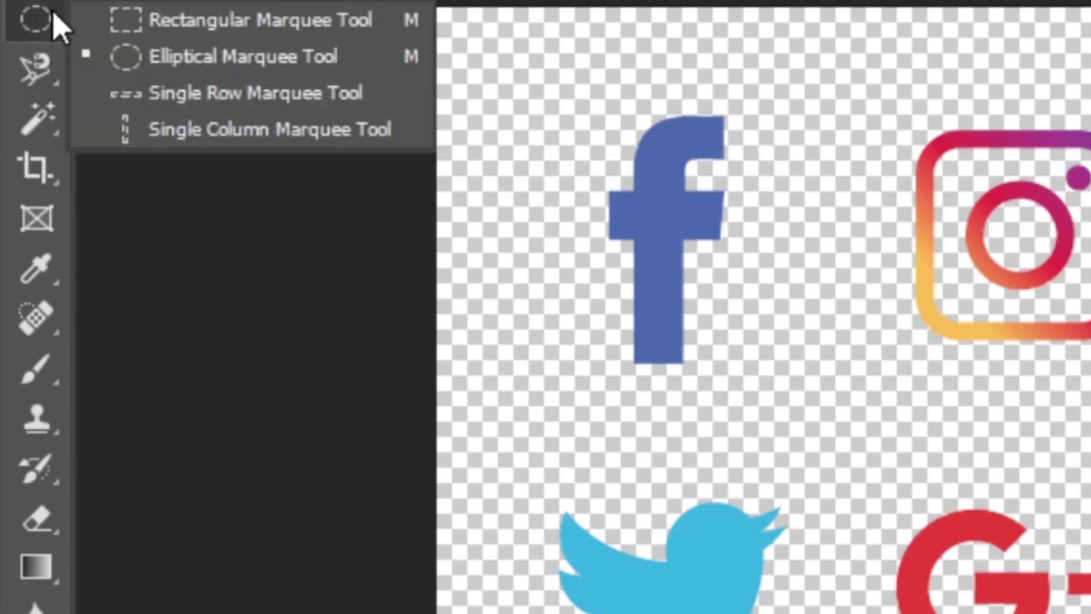
right_click(28, 70)
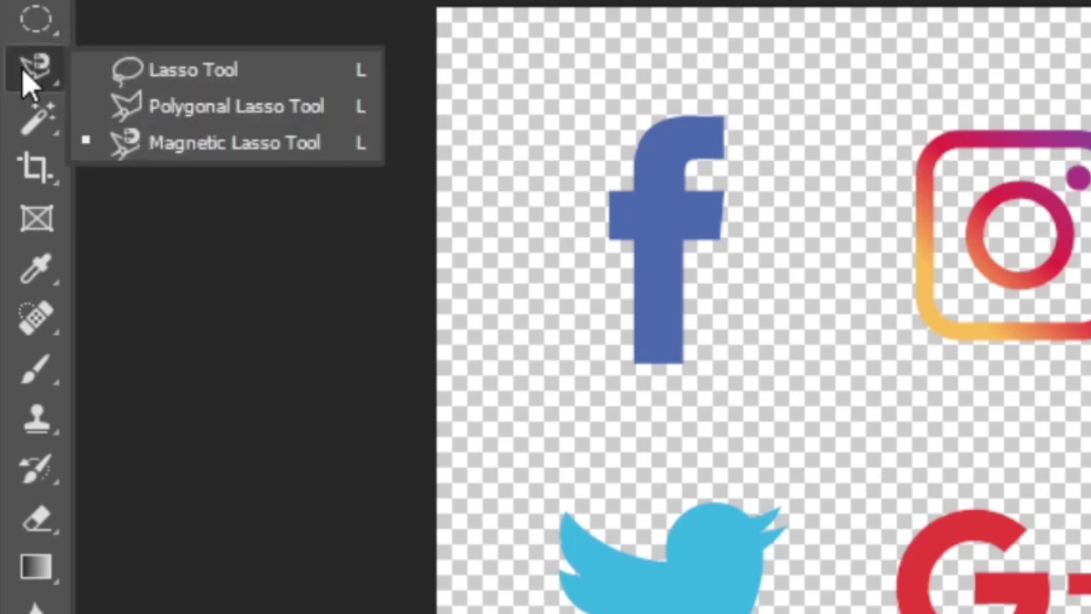
right_click(47, 119)
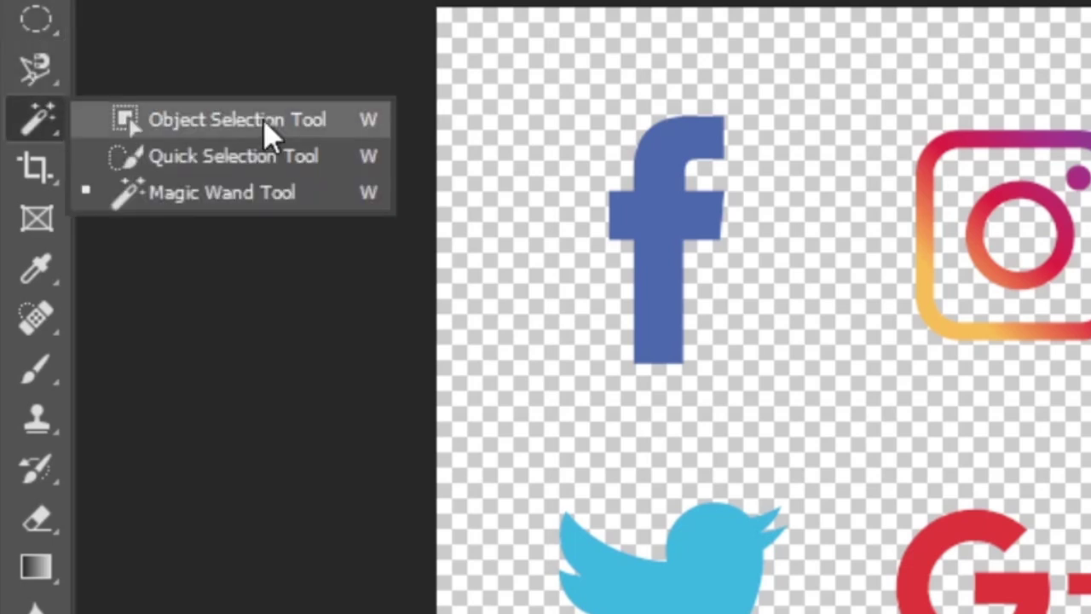
left_click(42, 133)
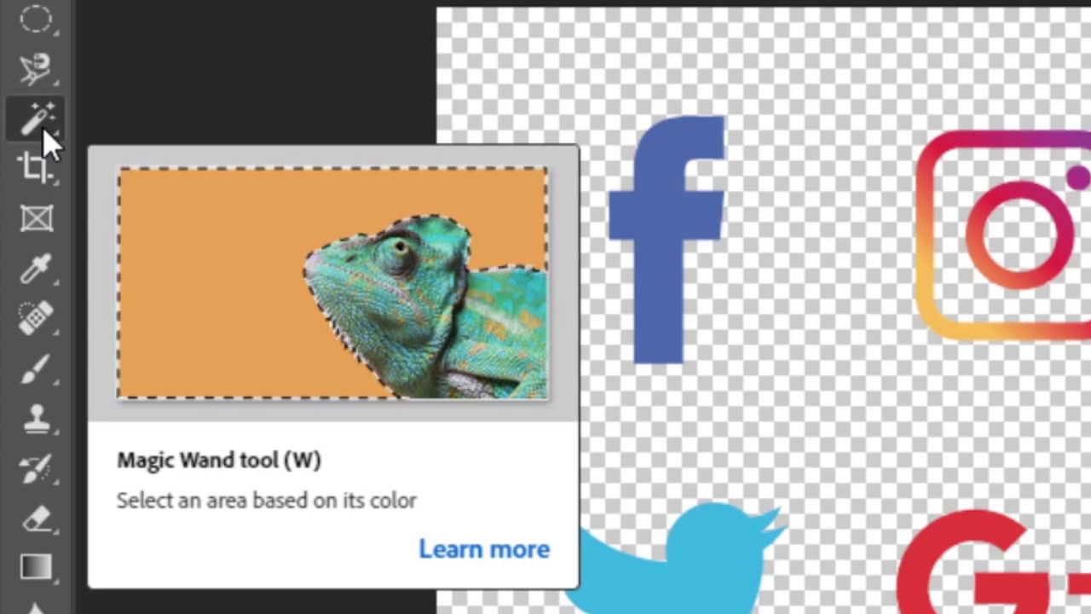
left_click(33, 121)
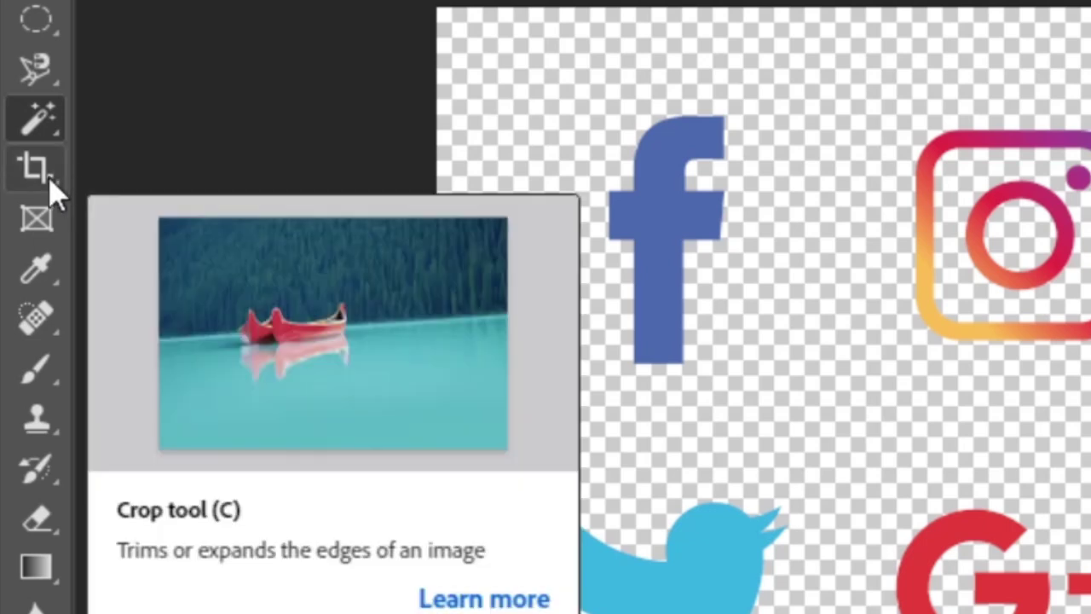
- Draw a crop box and shift the image so it frames only the WhatsApp icon
left_click(45, 185)
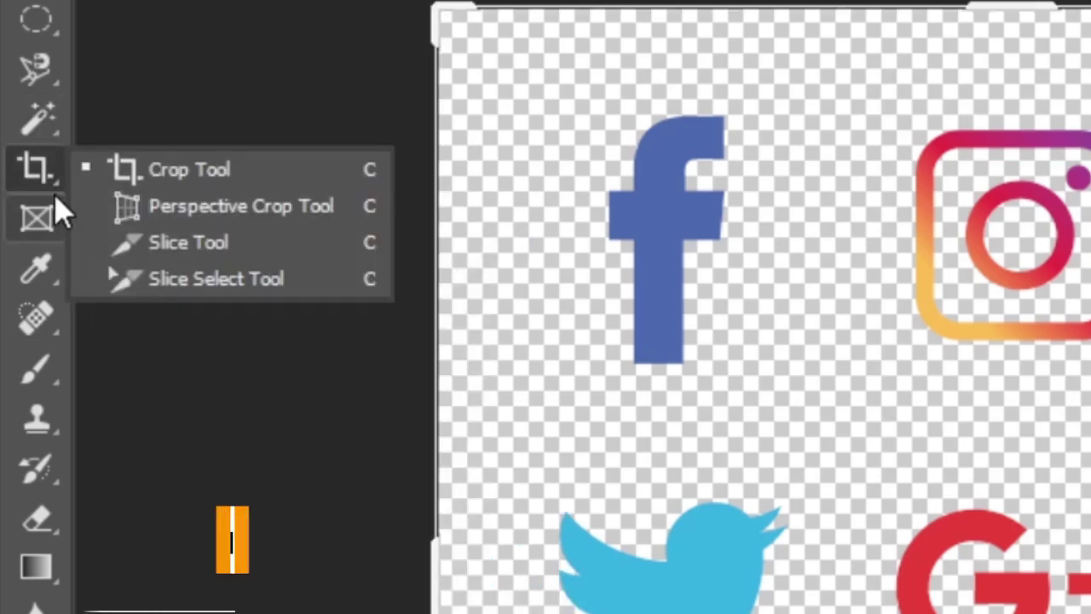
left_click(172, 176)
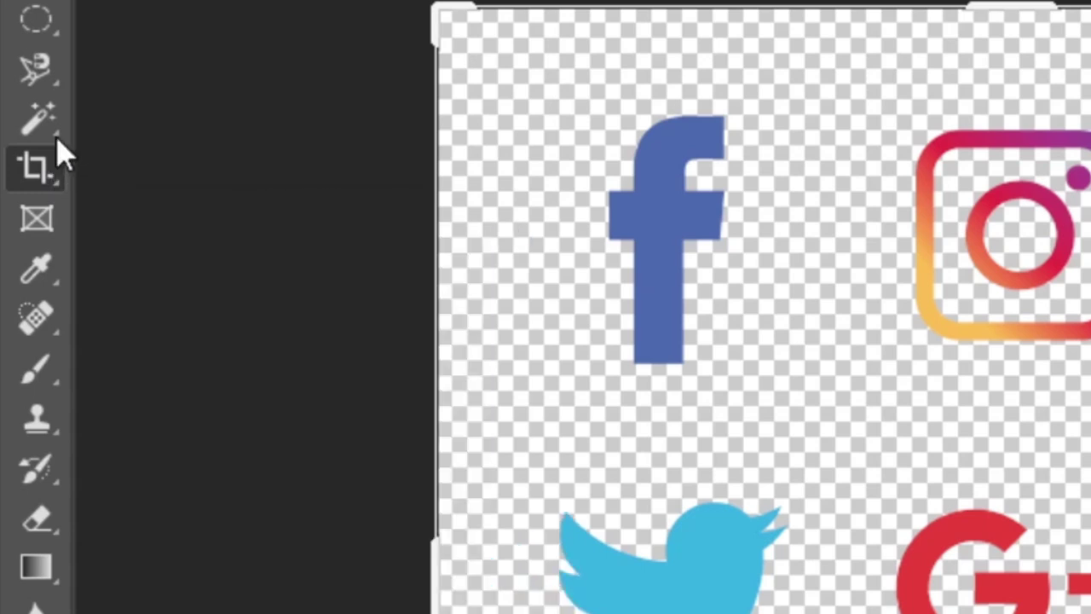
left_click(36, 10)
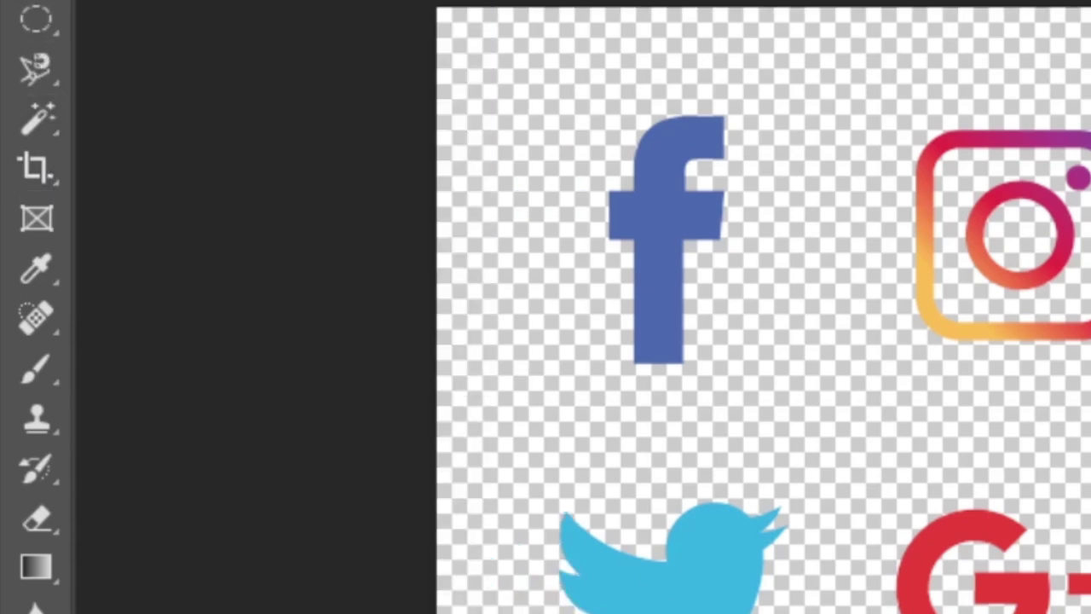
key("c")
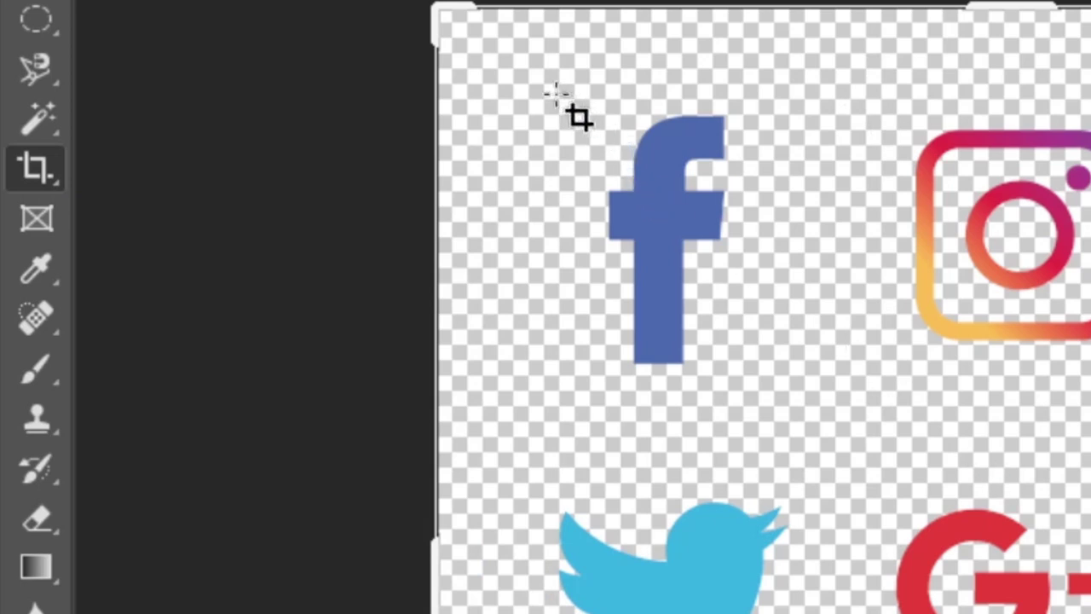
left_click_drag(543, 92, 827, 411)
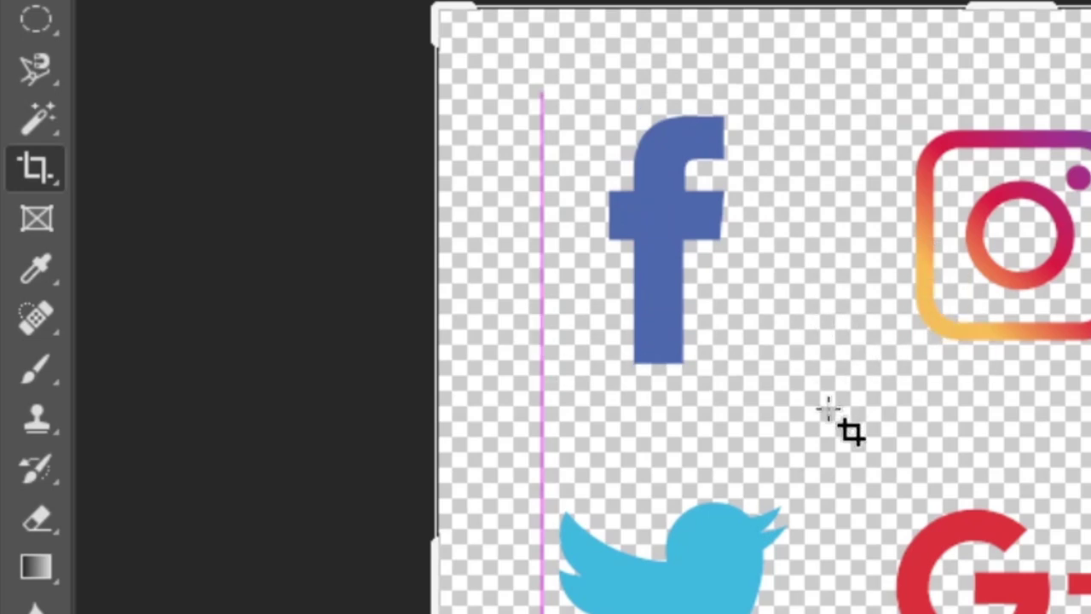
left_click_drag(998, 555, 445, 153)
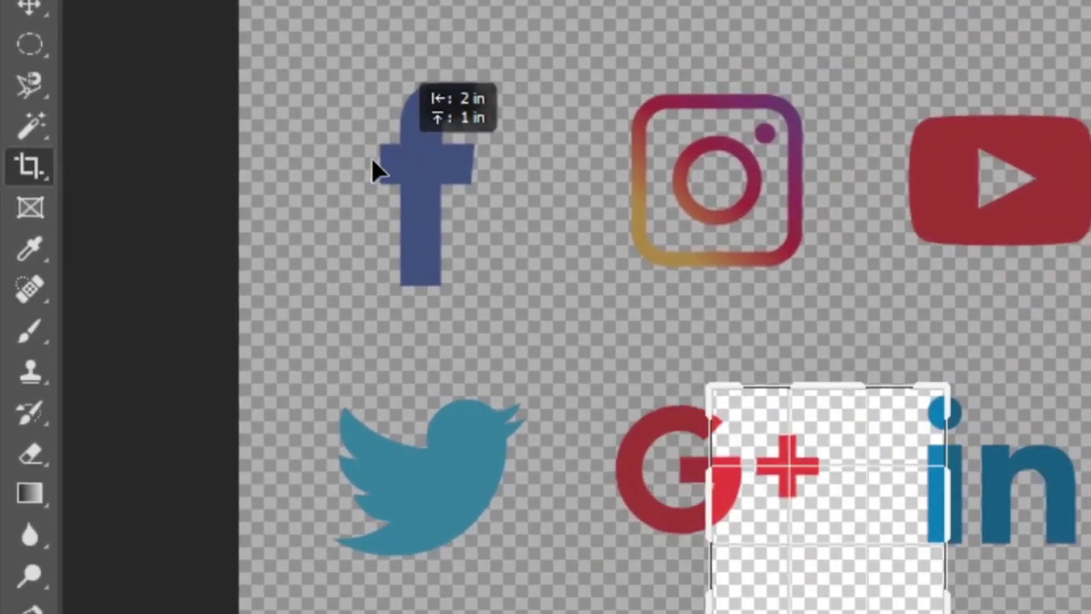
left_click_drag(373, 161, 266, 27)
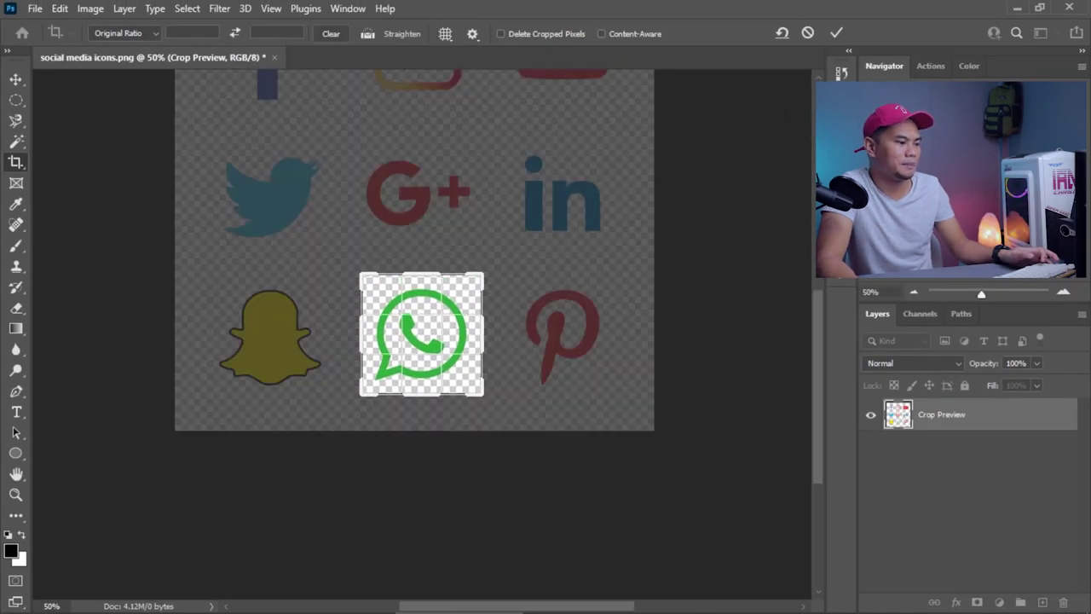
- Apply the WhatsApp crop with Delete Cropped Pixels ticked, then cancel a new crop
left_click(836, 34)
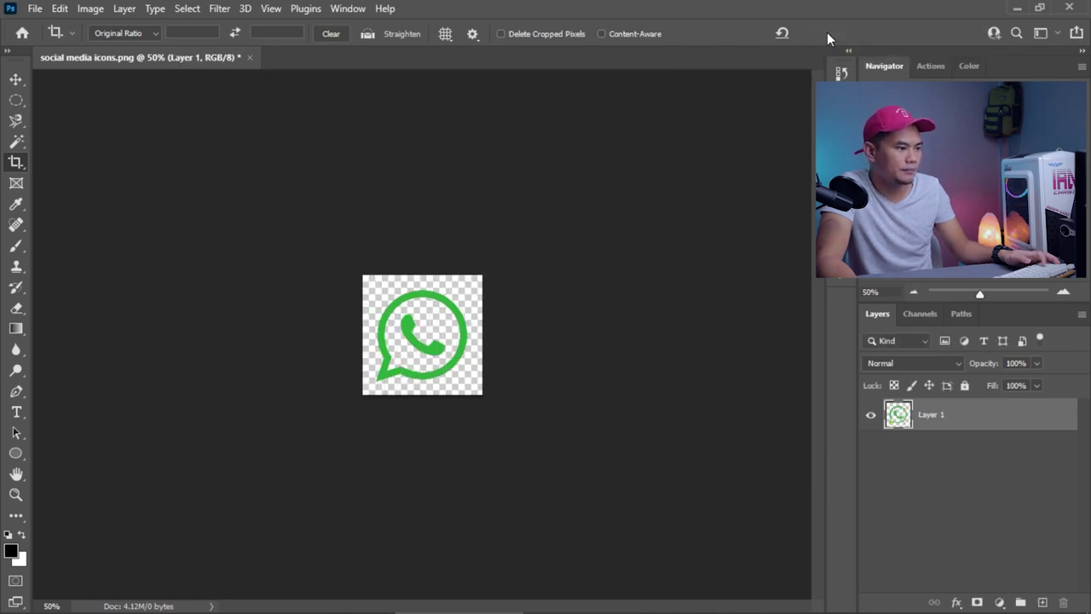
left_click(432, 332)
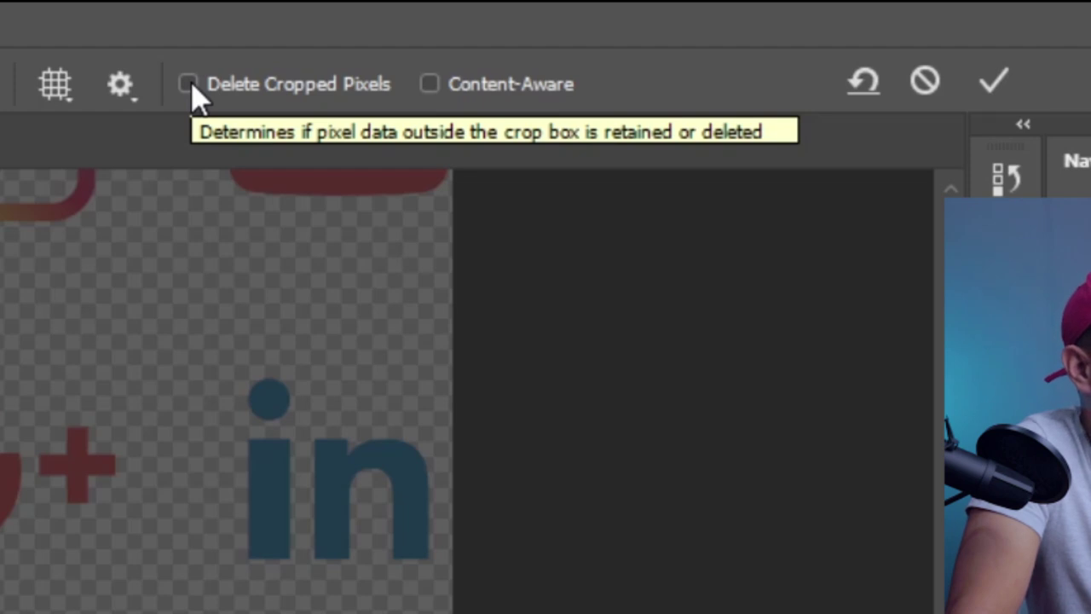
left_click(188, 85)
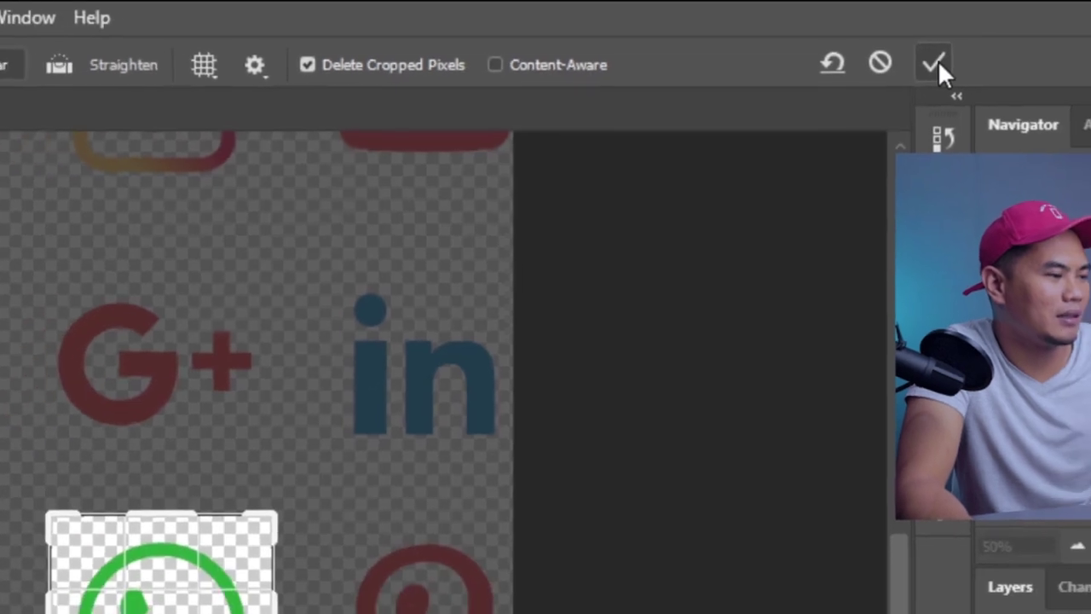
left_click(936, 62)
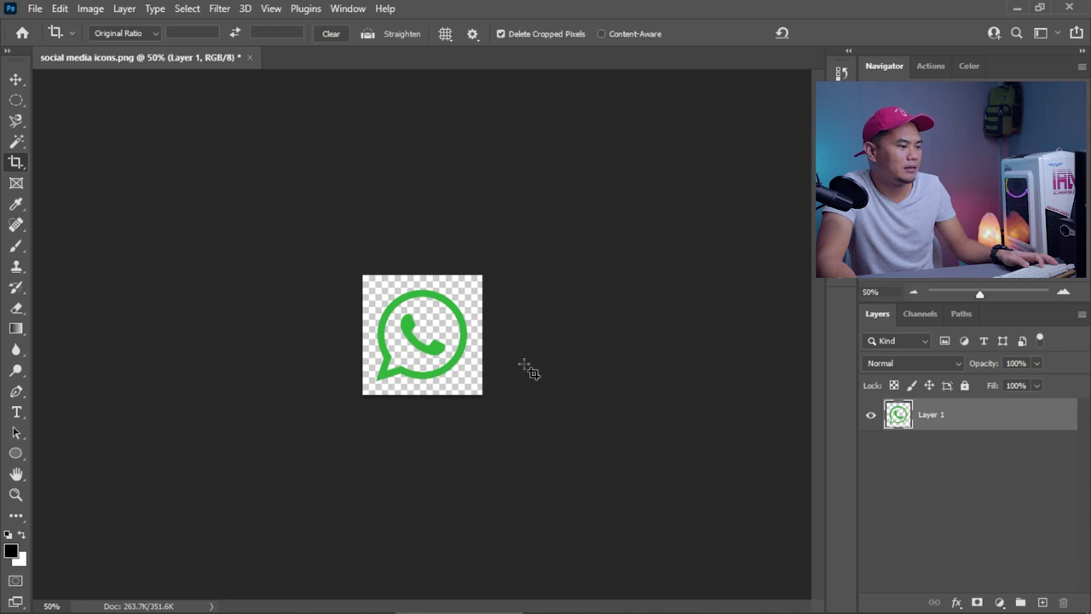
left_click(422, 343)
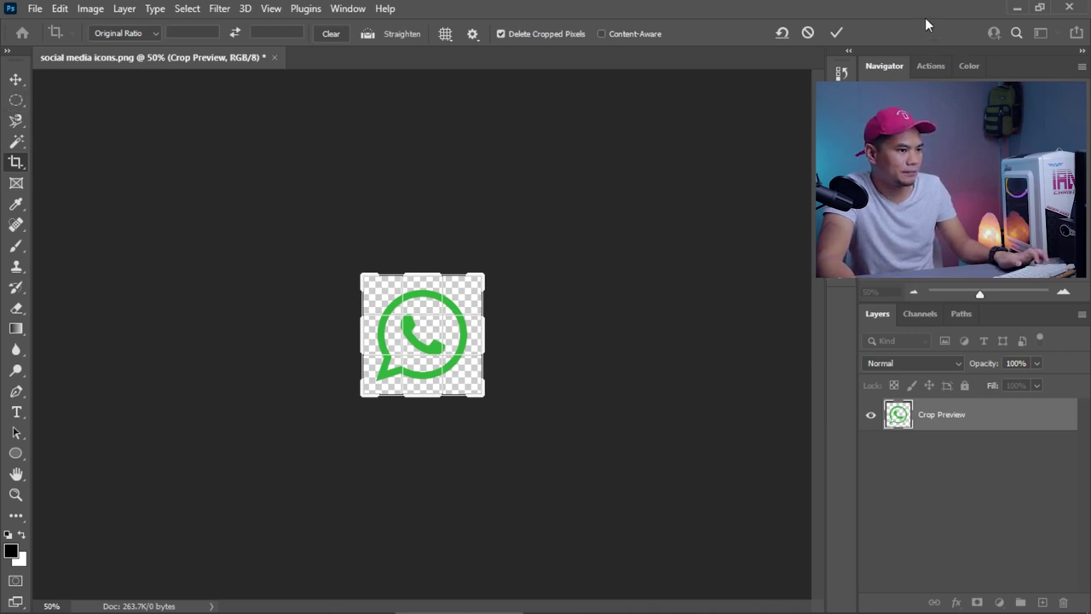
left_click(807, 34)
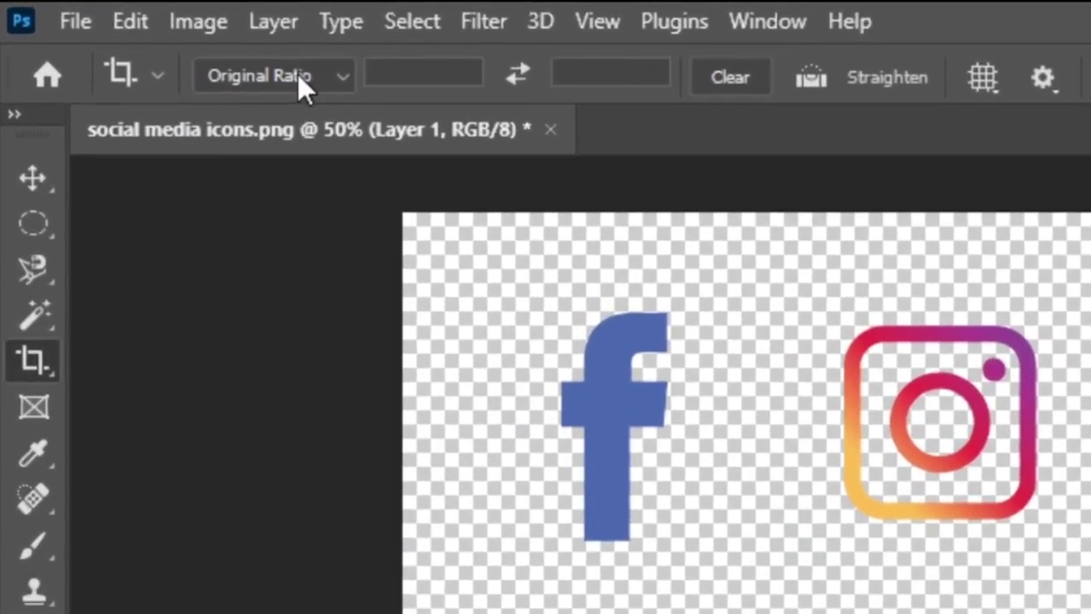
left_click(136, 34)
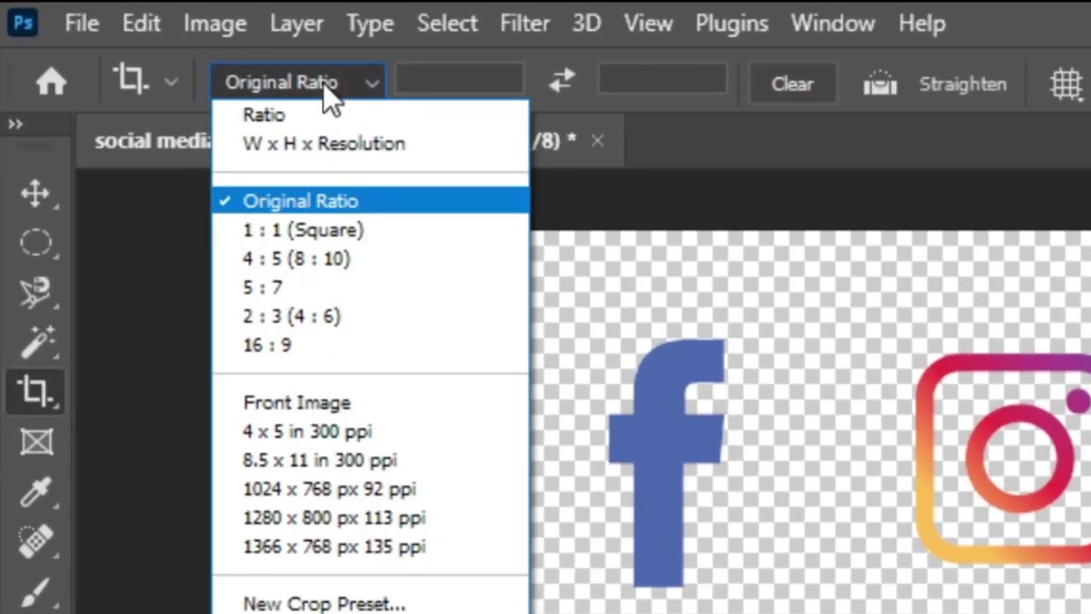
left_click(351, 290)
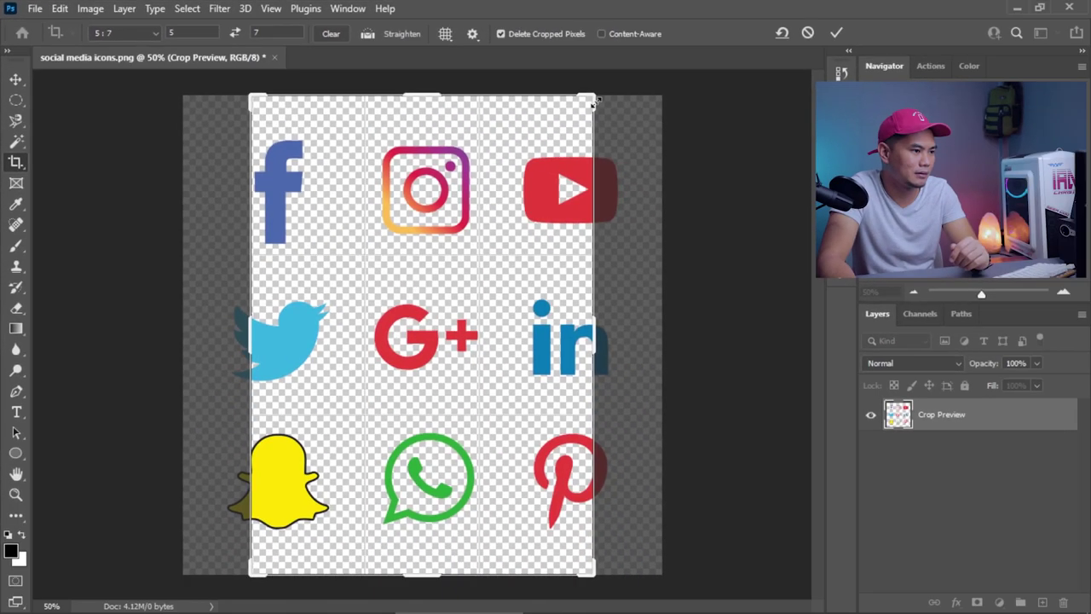
left_click_drag(815, 207, 646, 206)
mouse_move(471, 149)
left_mouse_down()
mouse_move(653, 97)
mouse_move(565, 145)
mouse_move(554, 137)
mouse_move(569, 111)
left_mouse_up()
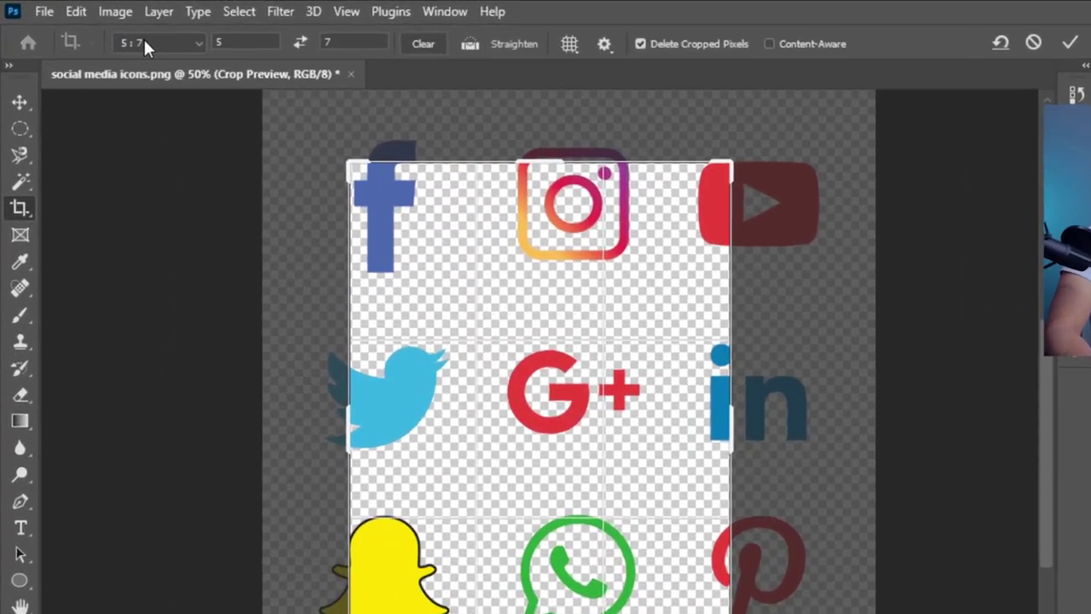
left_click(119, 33)
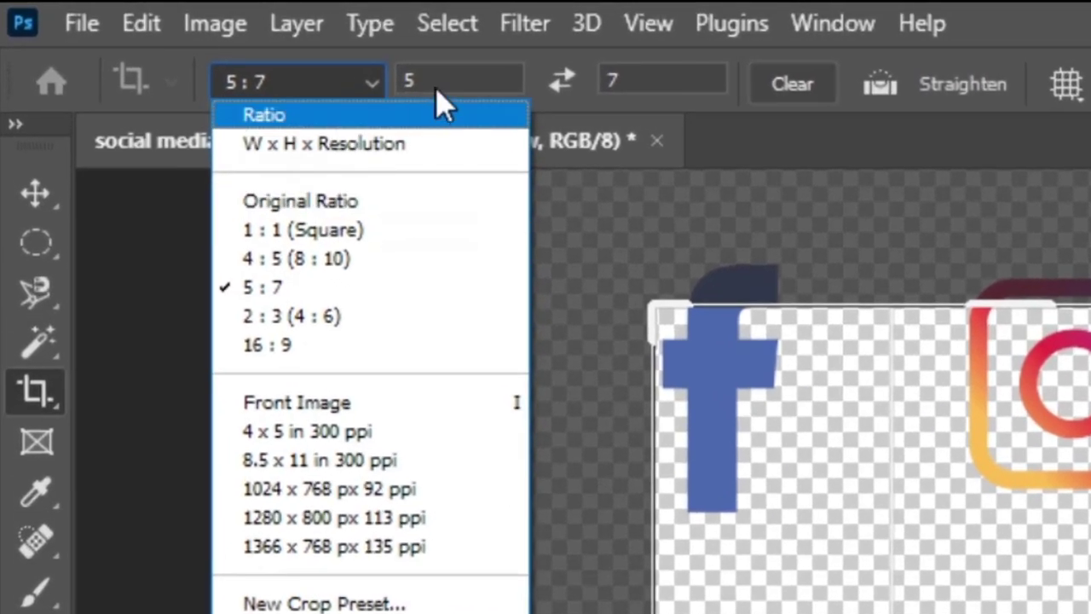
left_click(342, 58)
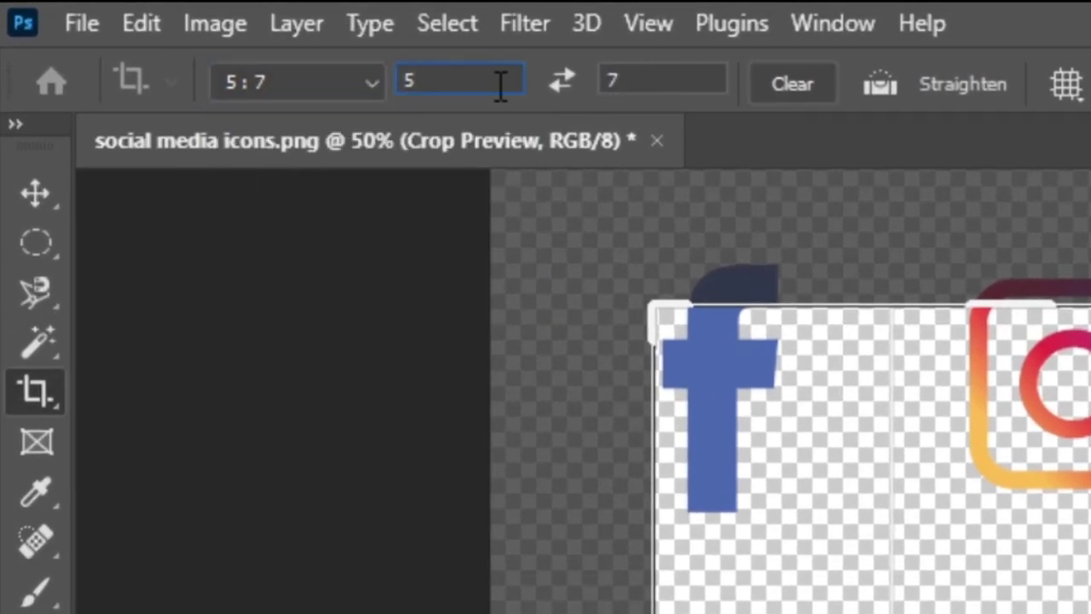
type("1")
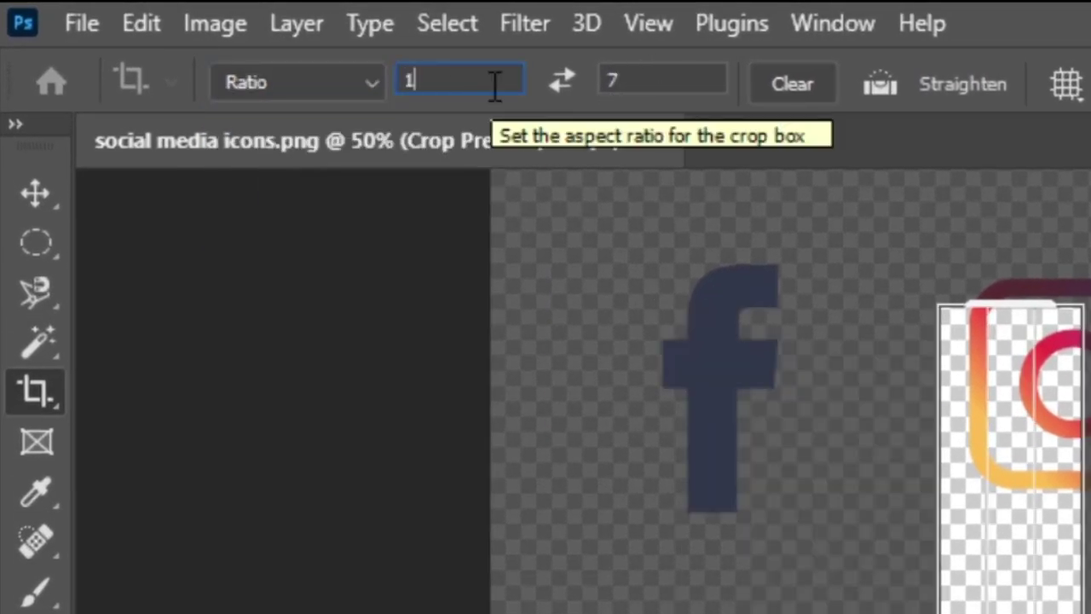
type("0")
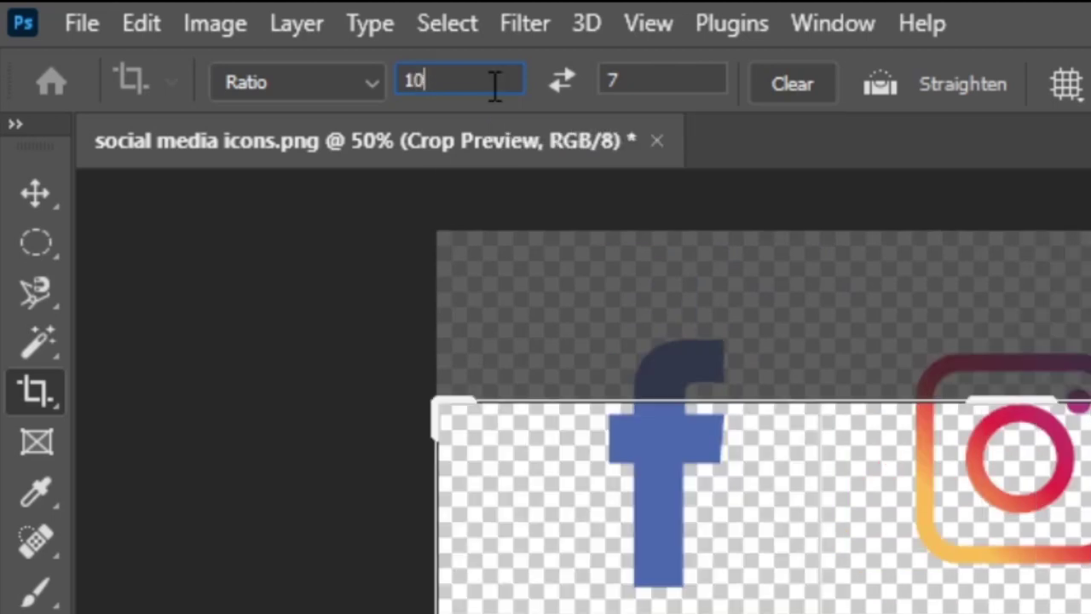
double_click(621, 79)
type("8")
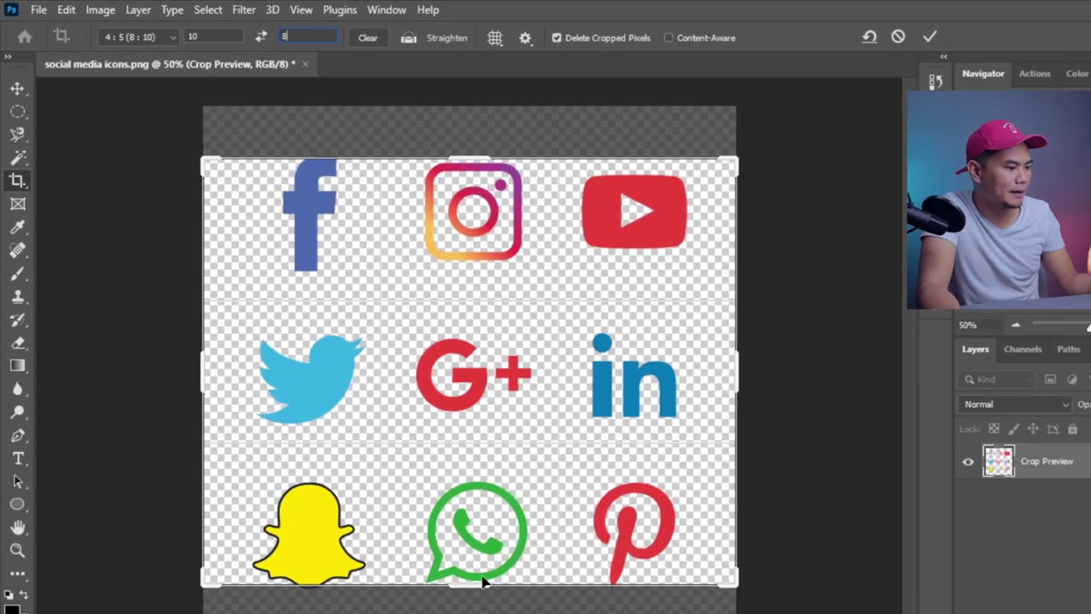
left_click_drag(431, 580, 420, 488)
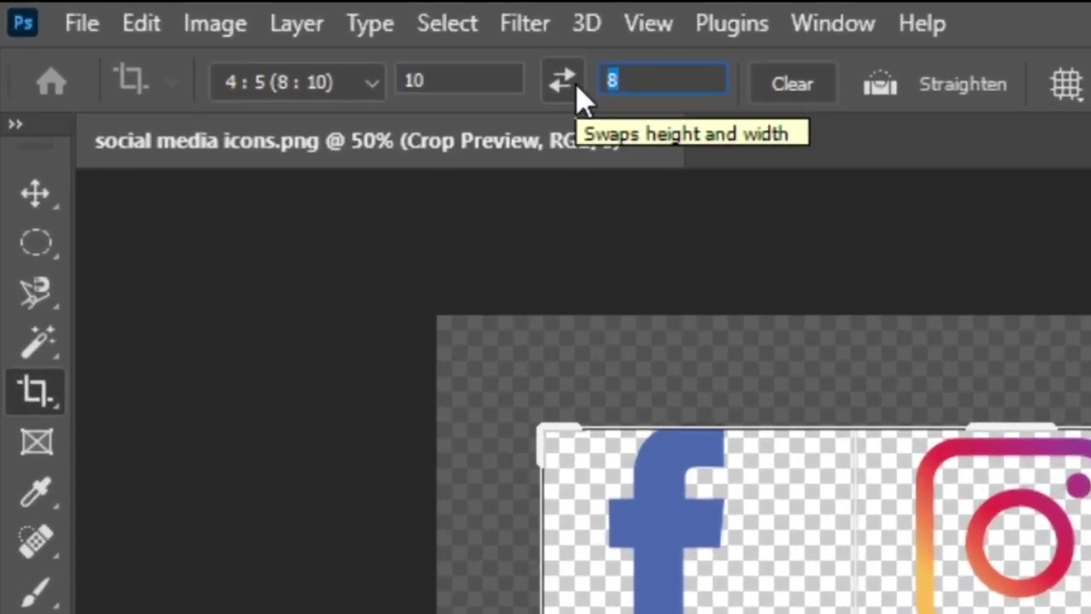
left_click(578, 86)
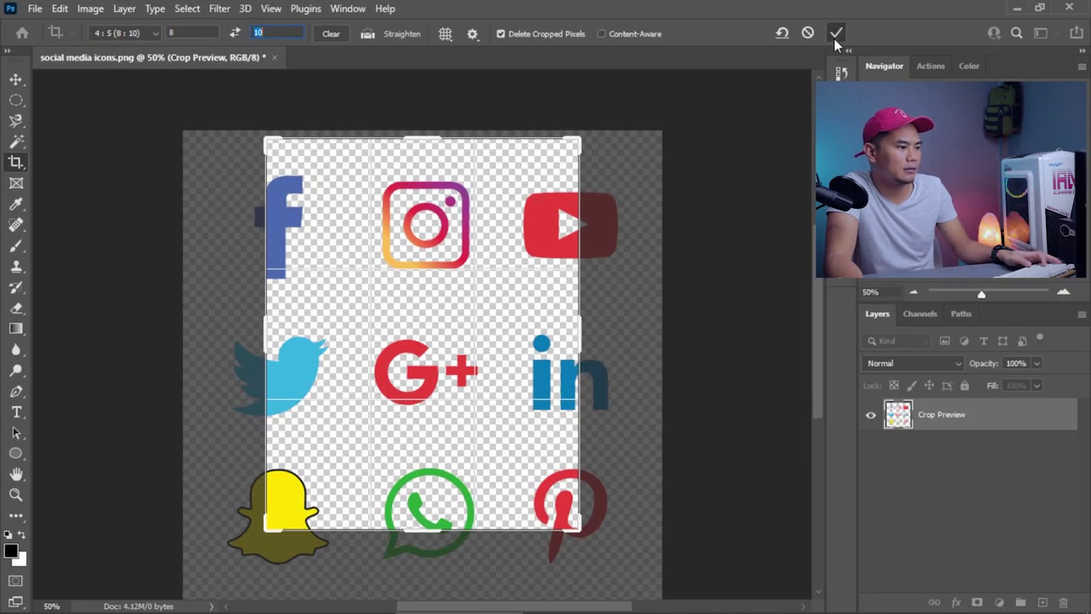
left_click(835, 32)
key("ctrl+1")
key("ctrl+z")
left_click(16, 182)
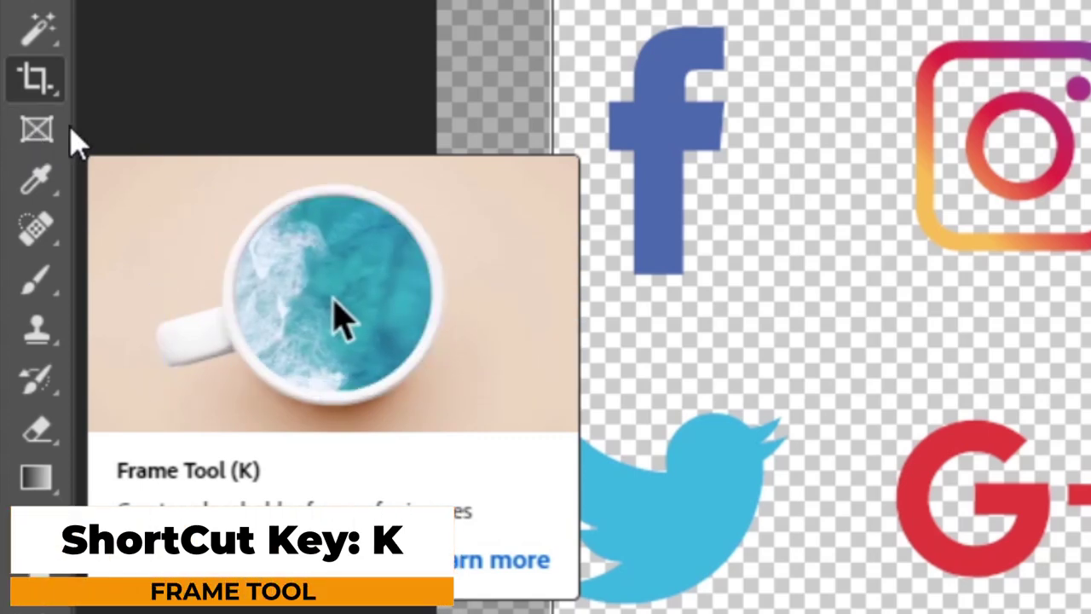
- Open the yellow pencil photo and draw a rectangular Frame right of the pencils
key("k")
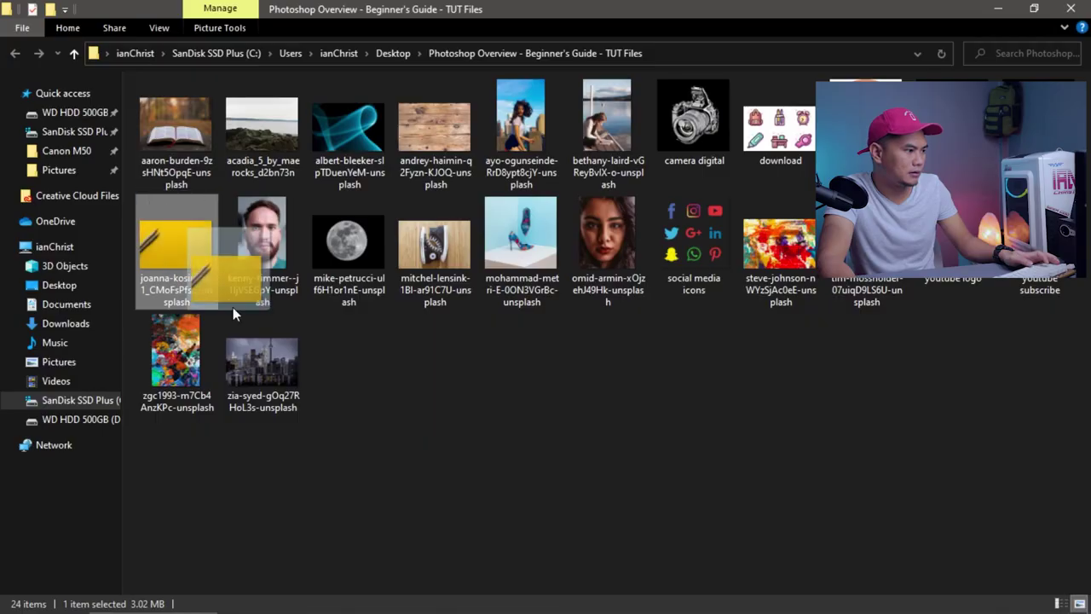
left_click_drag(232, 307, 409, 78)
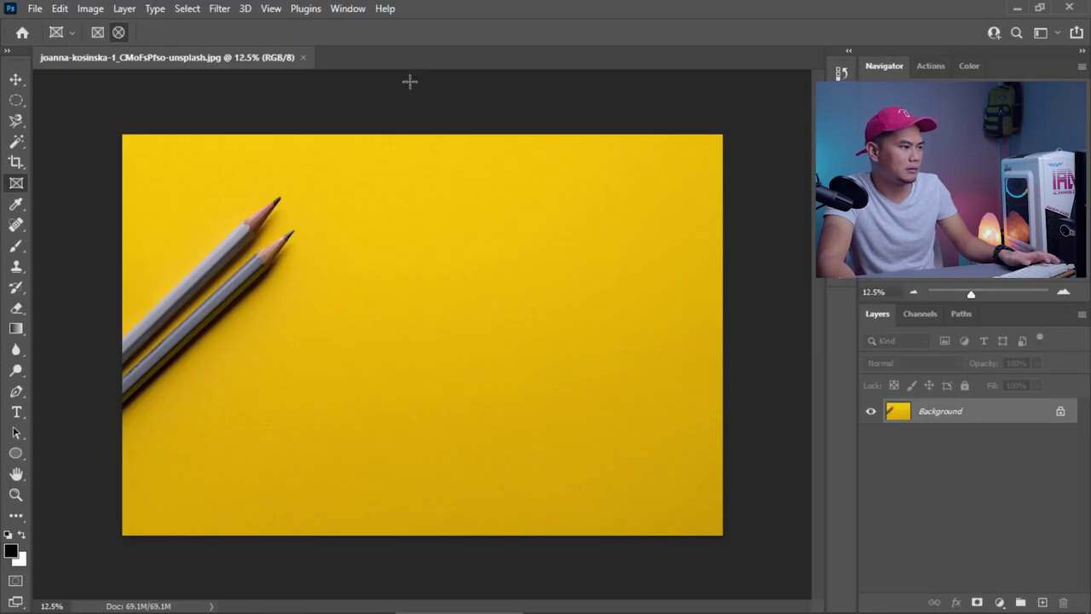
key("alt+Tab")
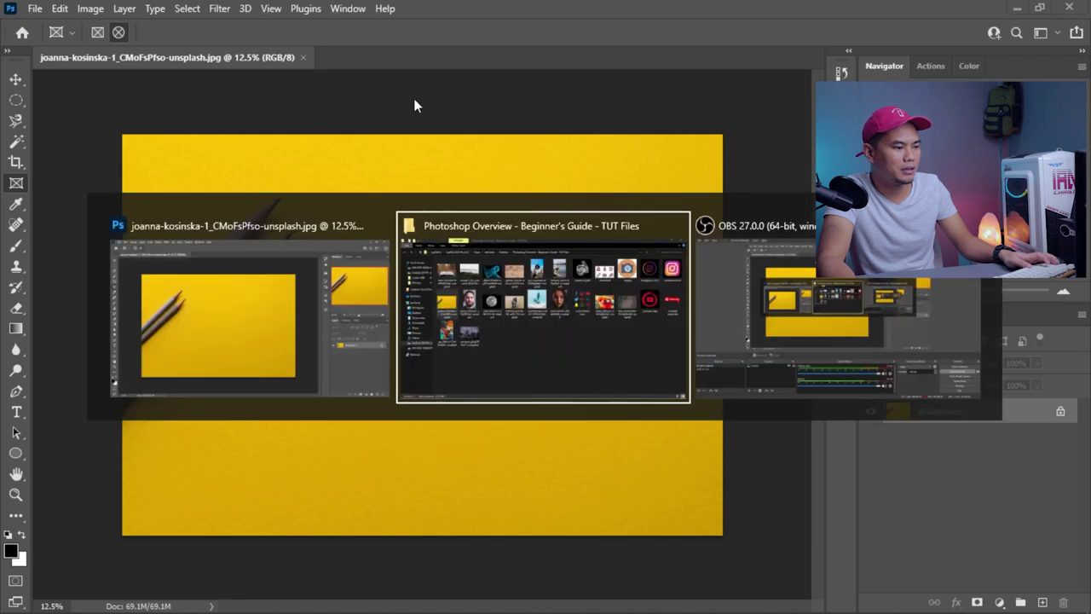
key("alt+Tab")
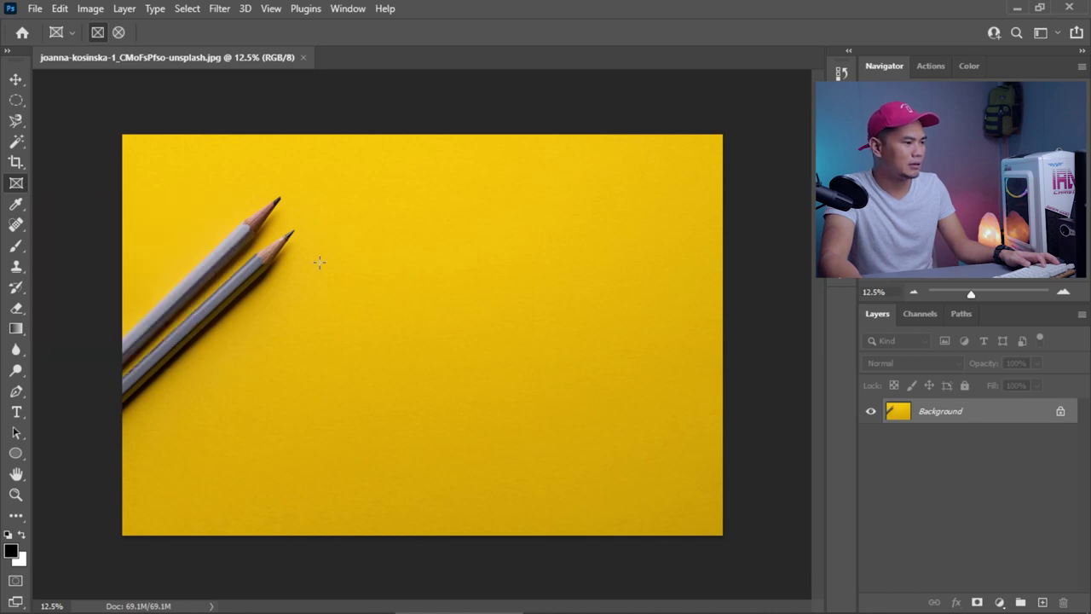
left_click_drag(320, 211, 688, 427)
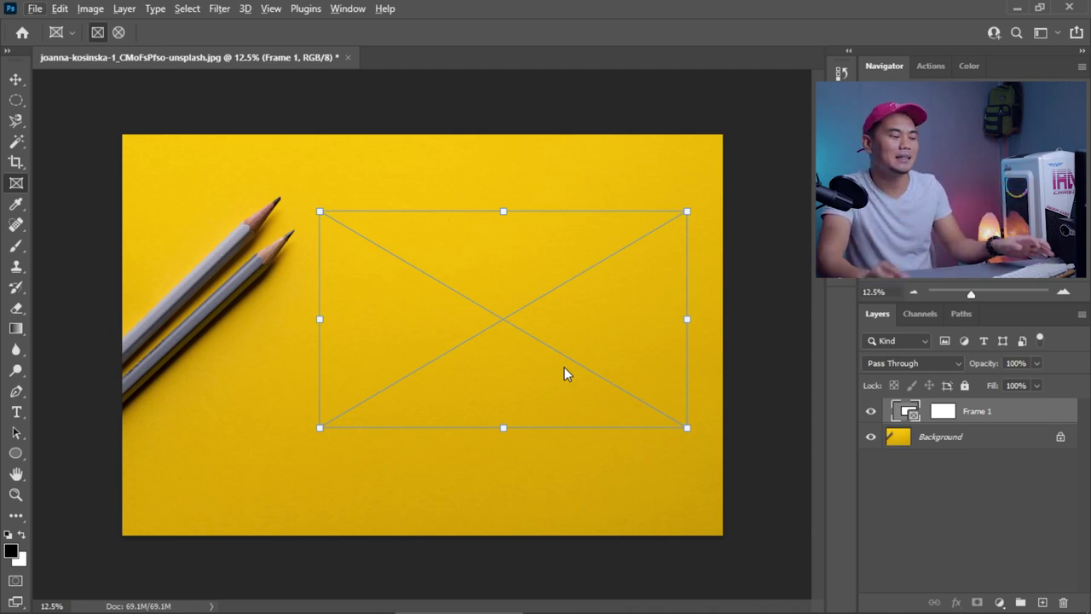
- Drag the zia-syed-gOq27RHoL3s-unsplash skyline photo from File Explorer into the pencil image's frame
key("alt+Tab")
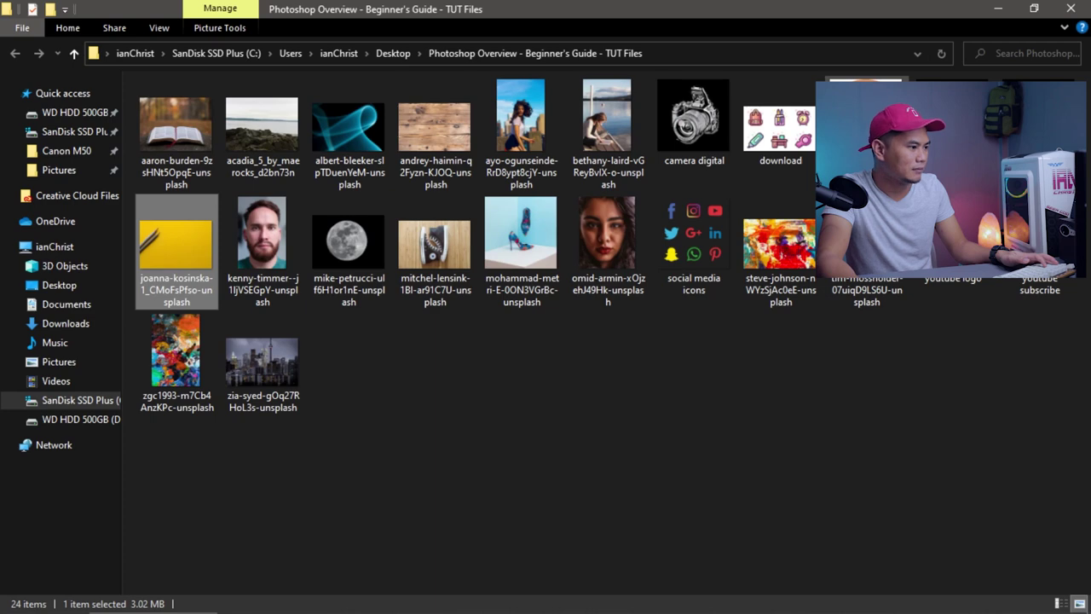
left_click_drag(261, 360, 583, 314)
key("alt+Tab")
left_click_drag(535, 284, 603, 301)
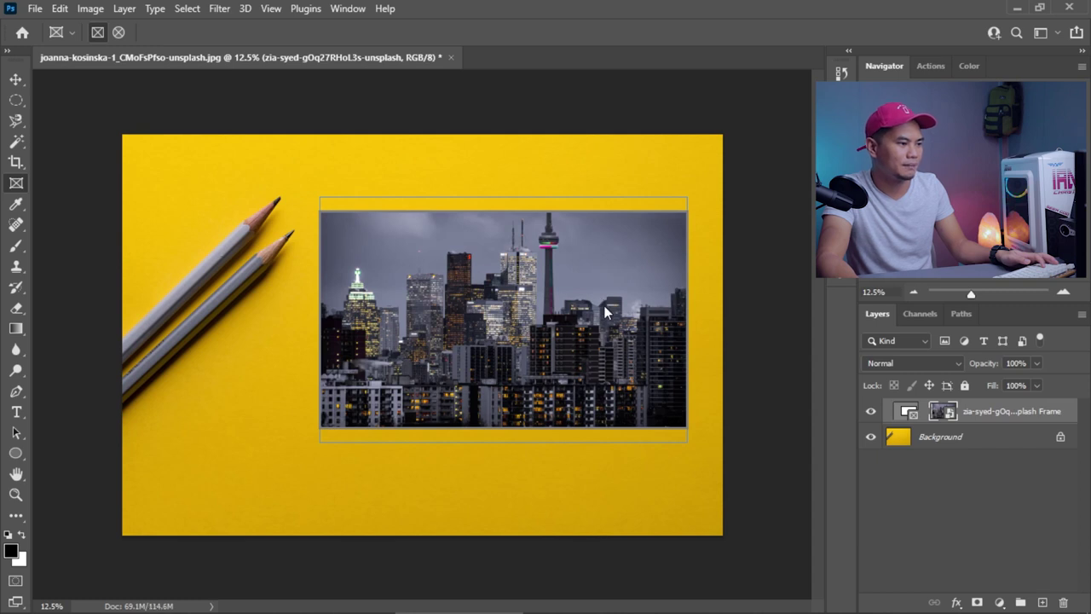
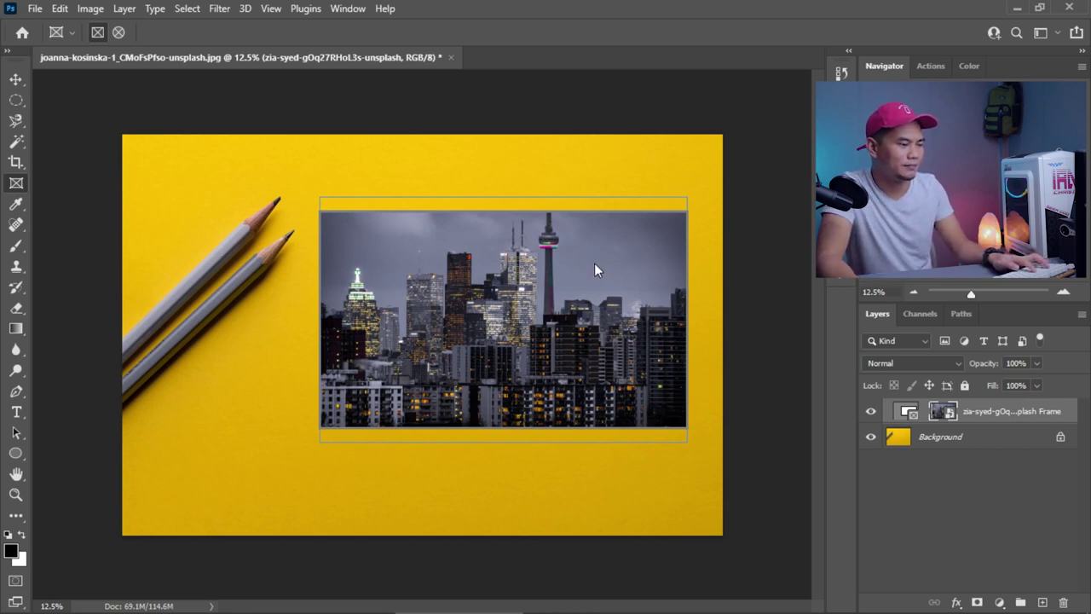
- Enlarge the city skyline image inside the frame and move it down
key("ctrl+t")
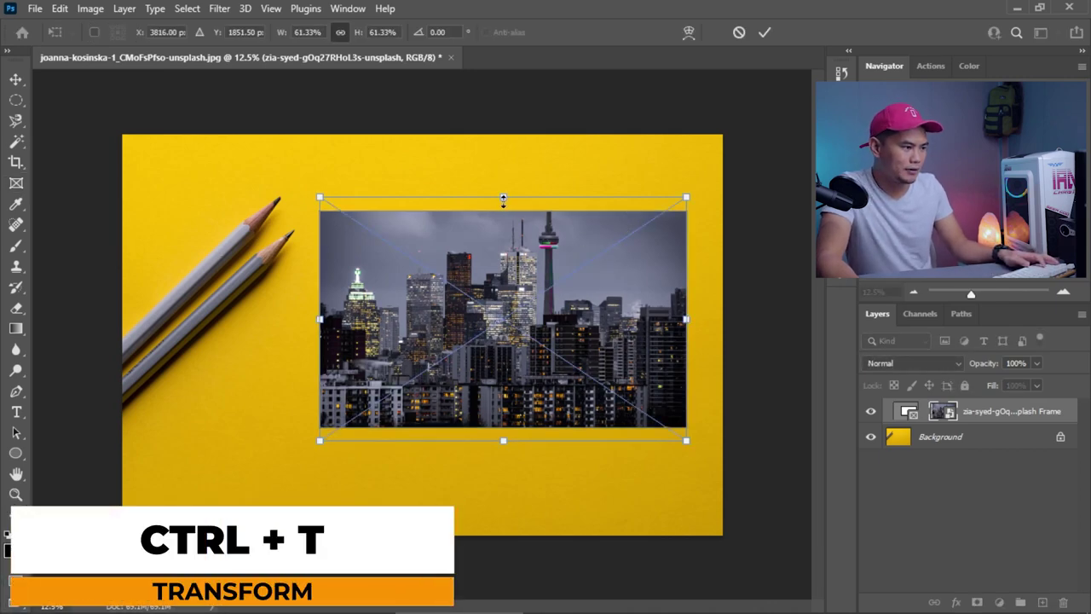
left_click_drag(503, 199, 487, 109)
left_click_drag(501, 249, 469, 273)
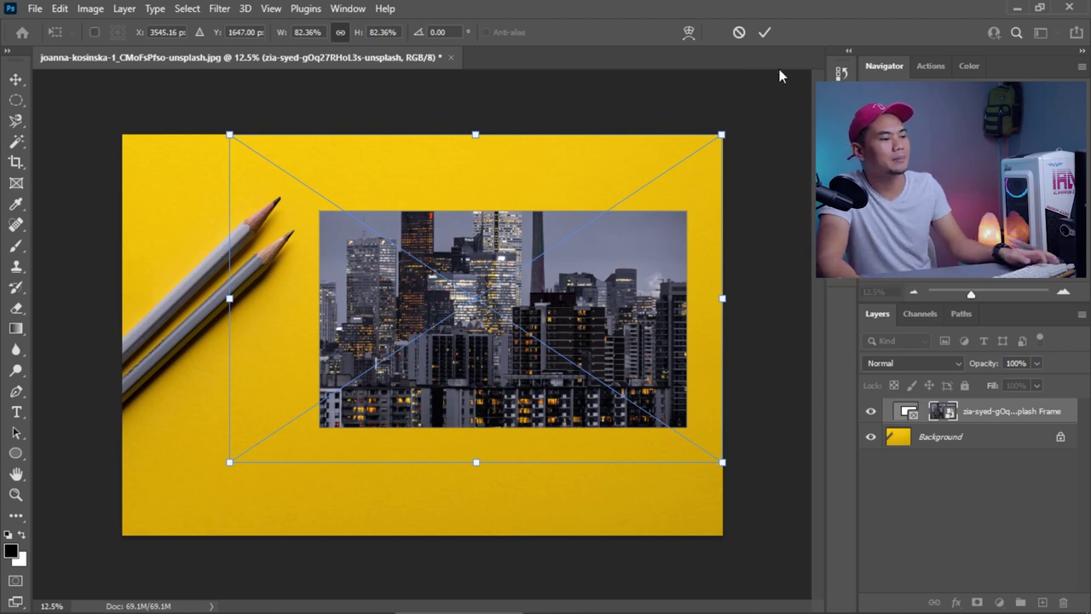
left_click(764, 34)
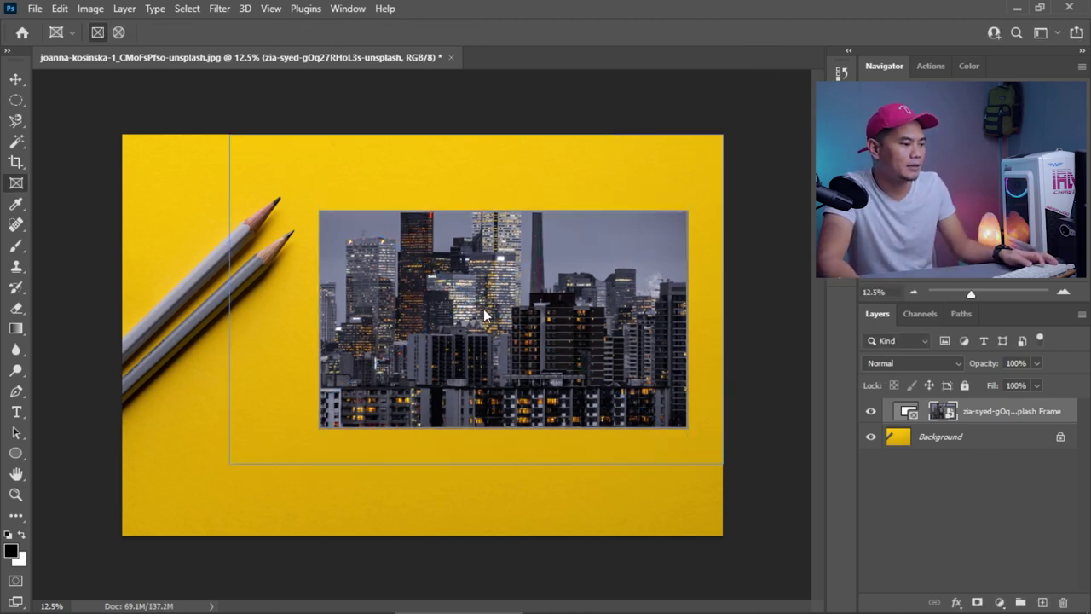
- Replace the city photo in the frame with the open-book photo from the tutorial folder
key("alt+Tab")
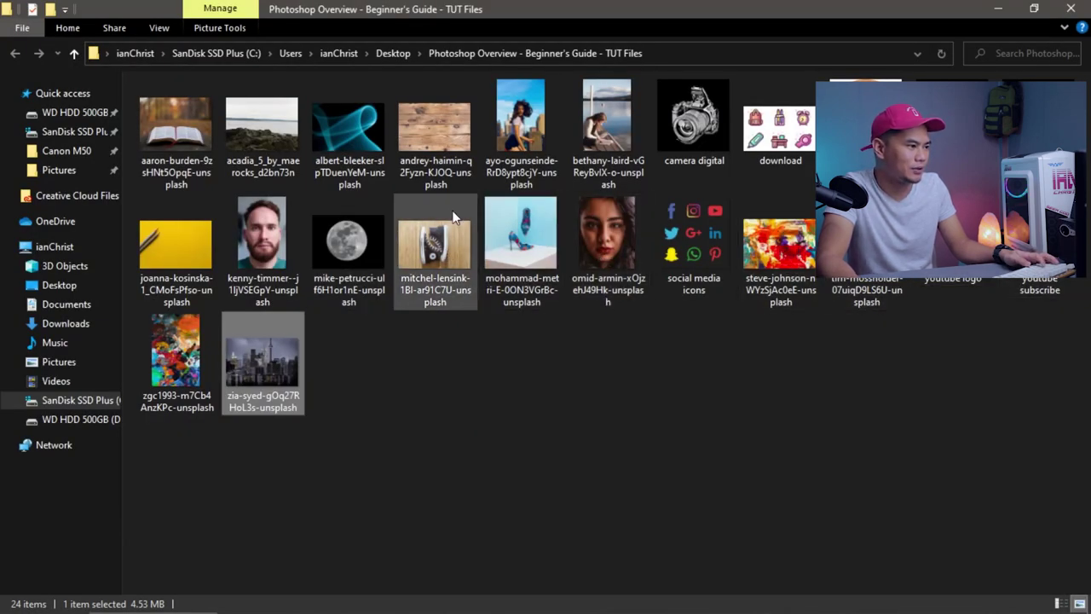
left_click(243, 138)
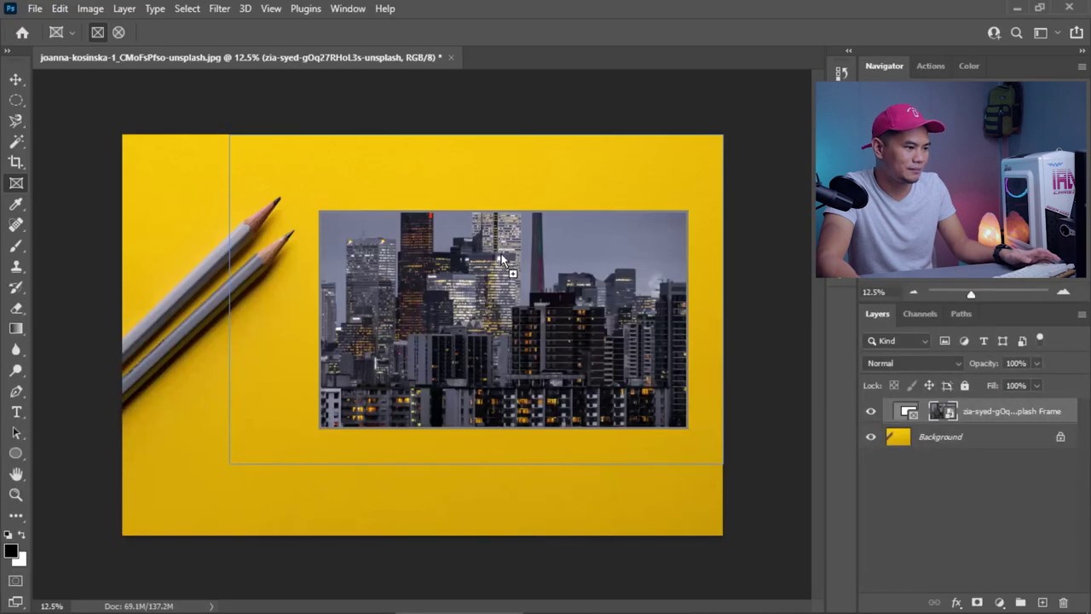
left_click_drag(493, 297, 492, 297)
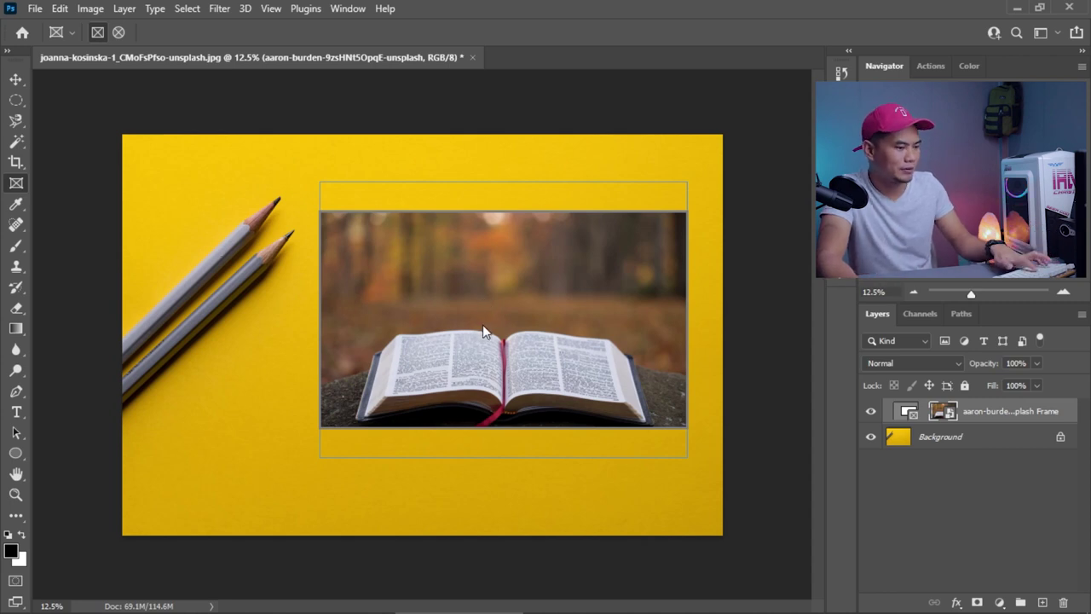
- Enlarge the book photo to 128%, shift it right, then select the frame for transforming
key("ctrl+t")
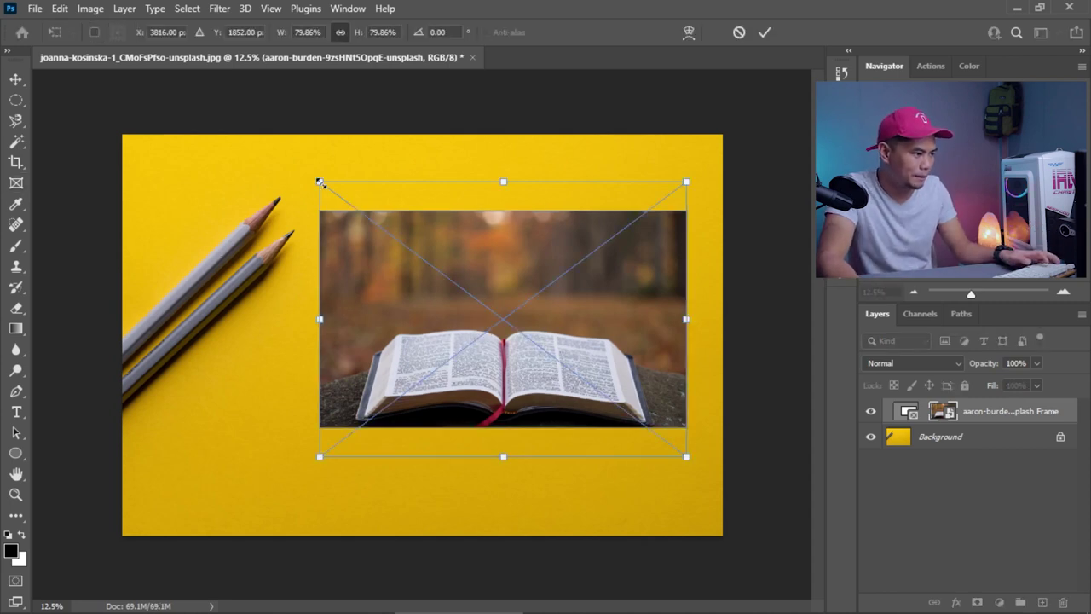
left_click_drag(320, 183, 97, 20)
left_click_drag(451, 342, 621, 349)
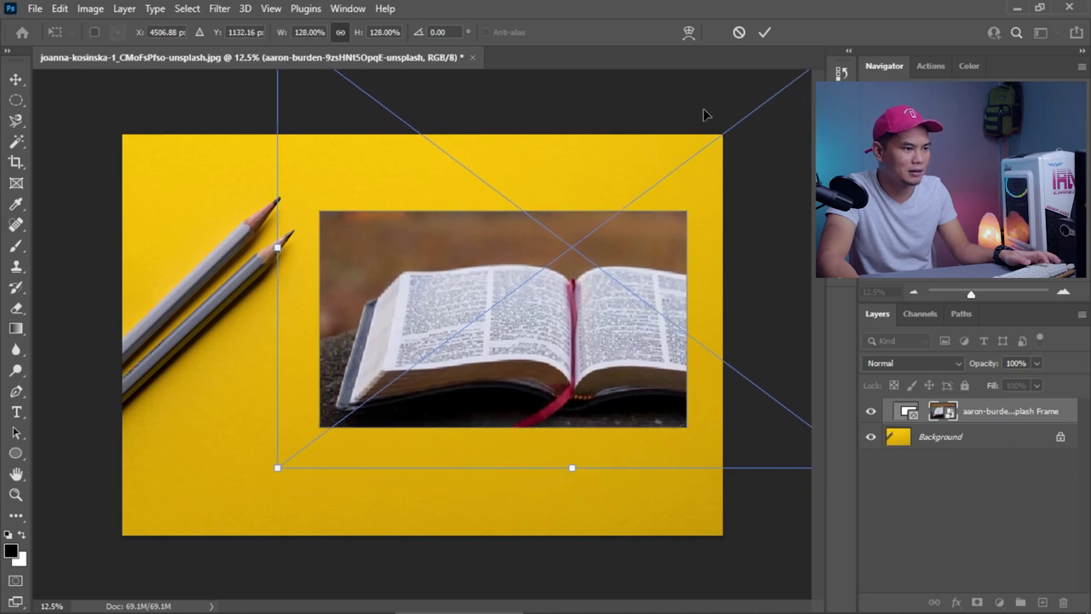
left_click(763, 33)
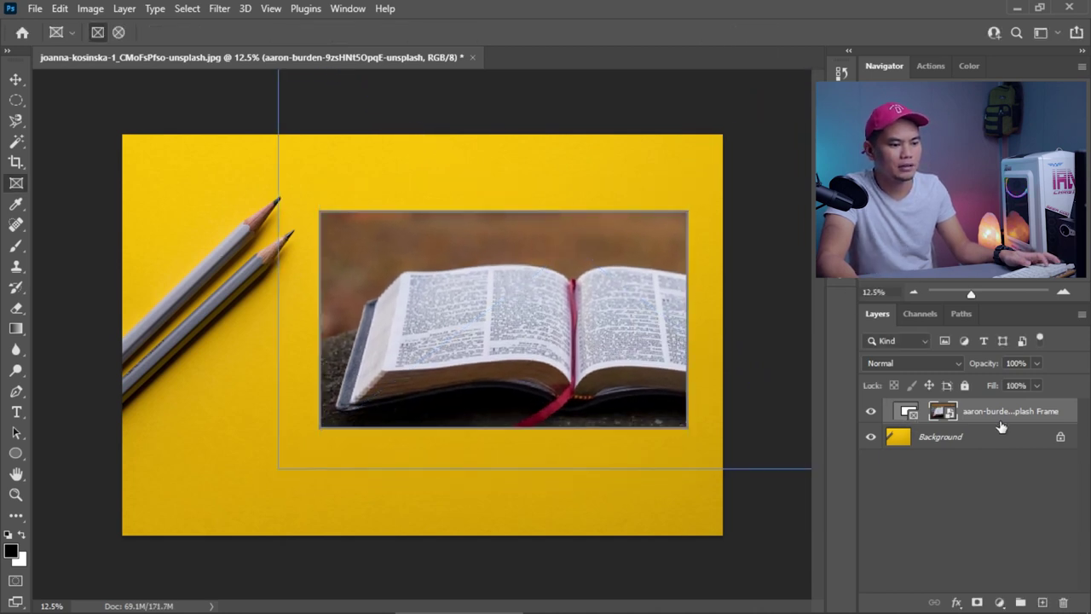
left_click(909, 412)
key("ctrl+t")
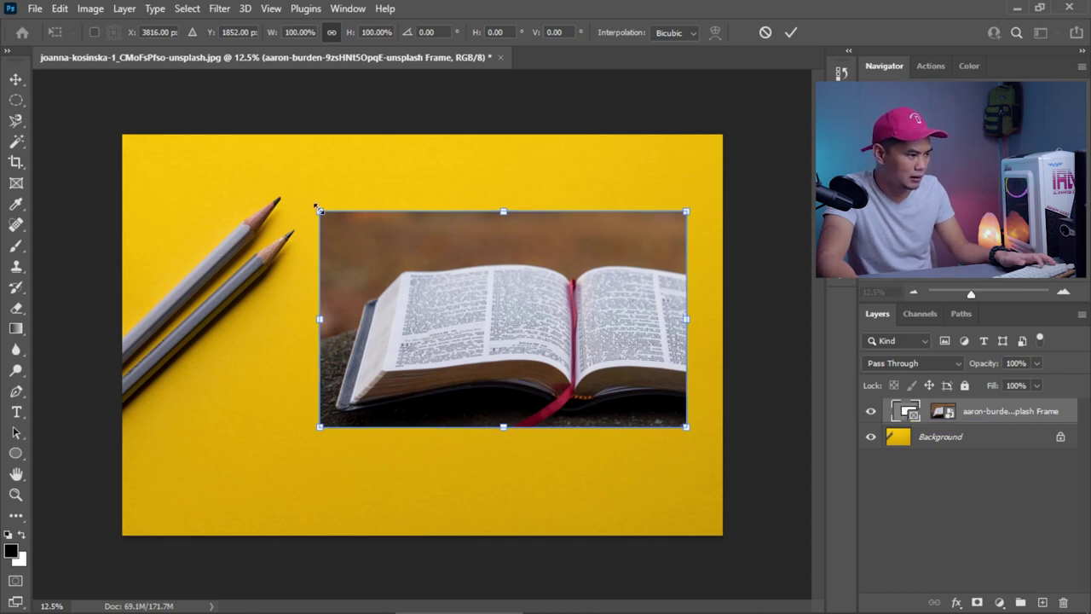
- Shrink the frame slightly from its top-left corner and select the photo inside
left_click_drag(315, 206, 366, 171)
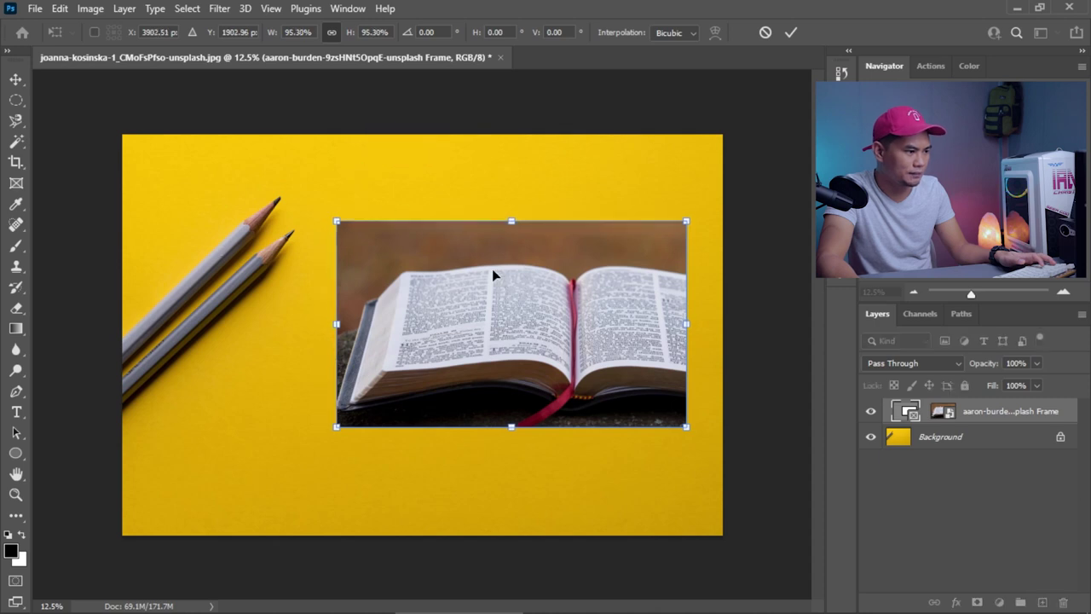
left_click(792, 32)
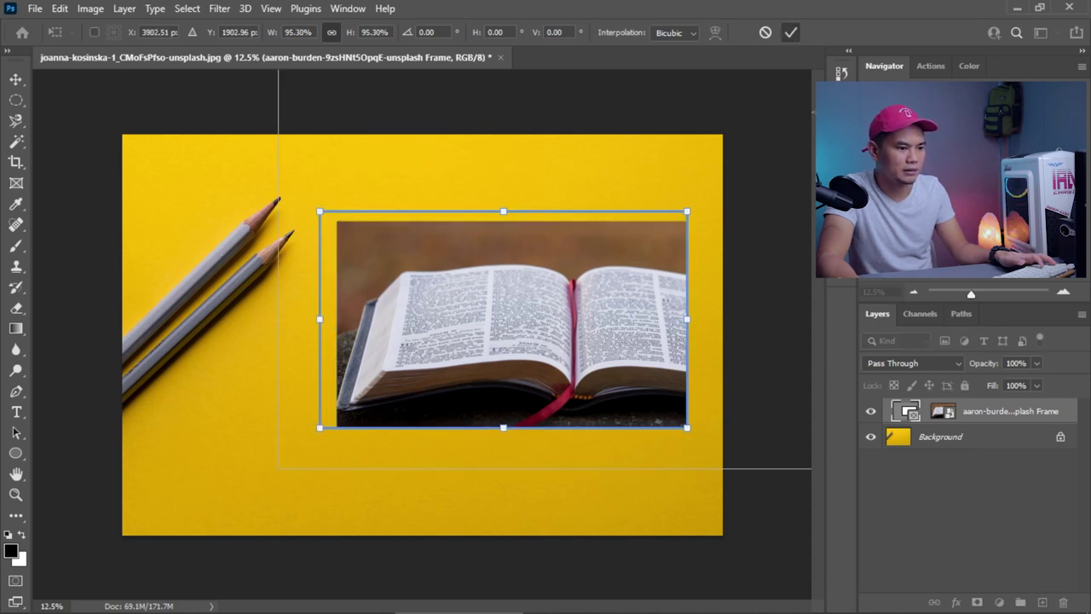
left_click(950, 412)
- Scale the book photo to about 118.5%, move it down, and draw an elliptical frame
key("ctrl+t")
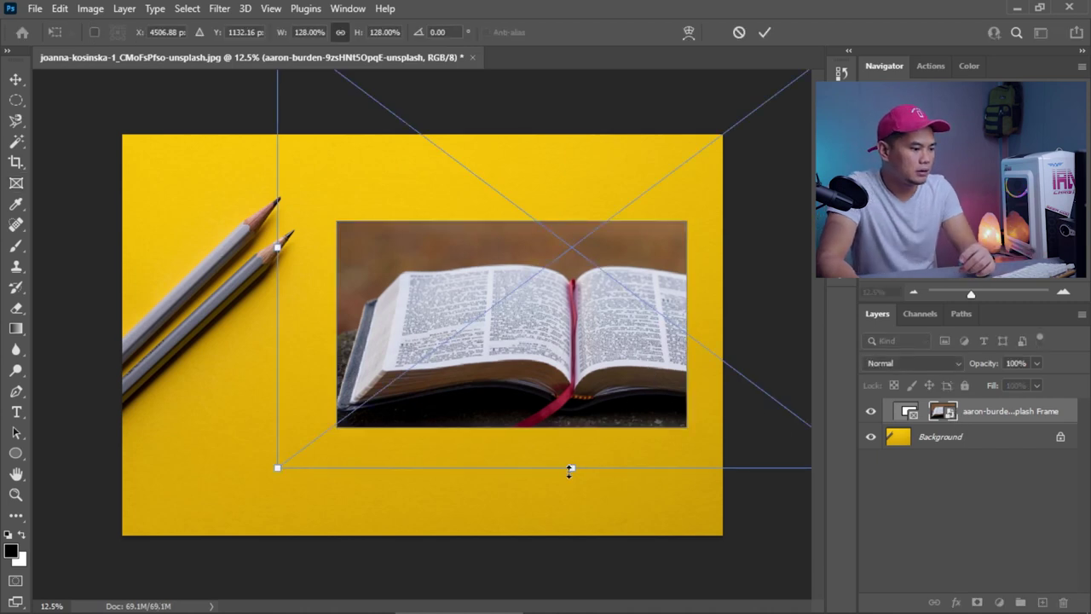
left_click_drag(571, 467, 570, 437)
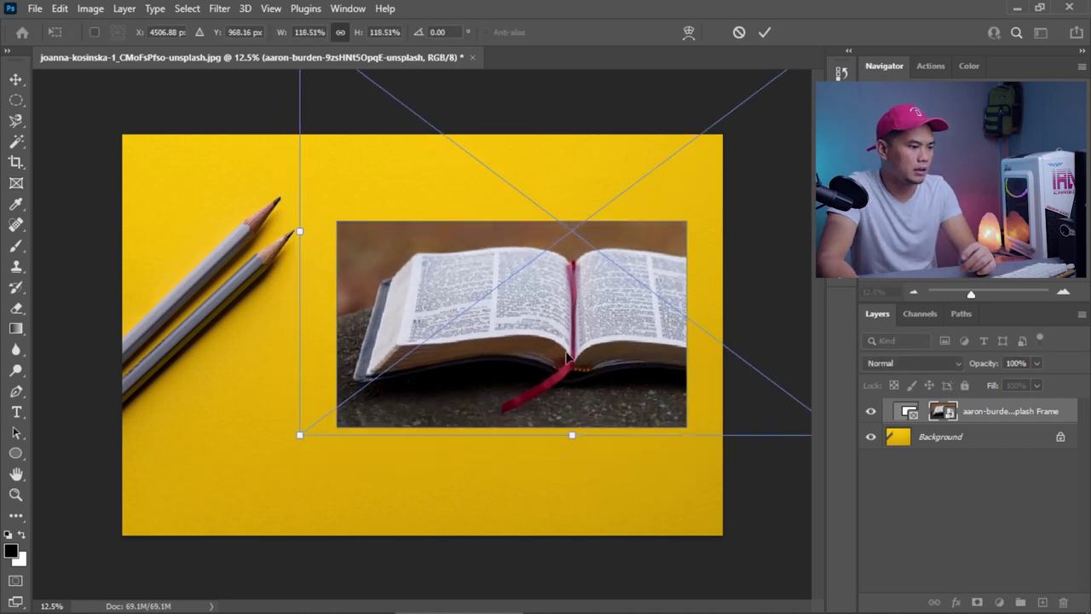
left_click_drag(569, 335, 569, 365)
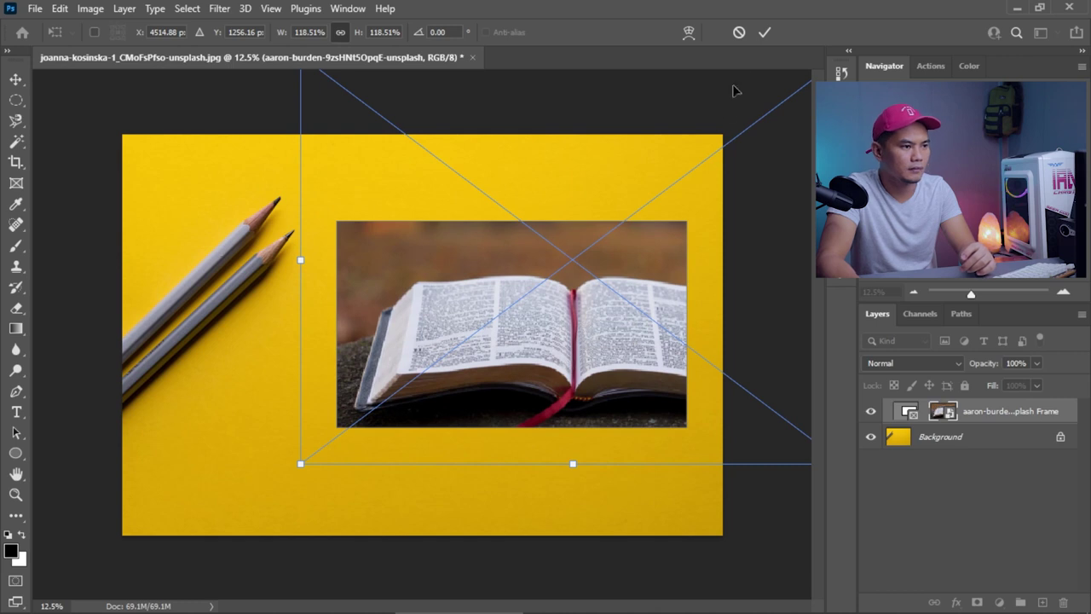
left_click(765, 33)
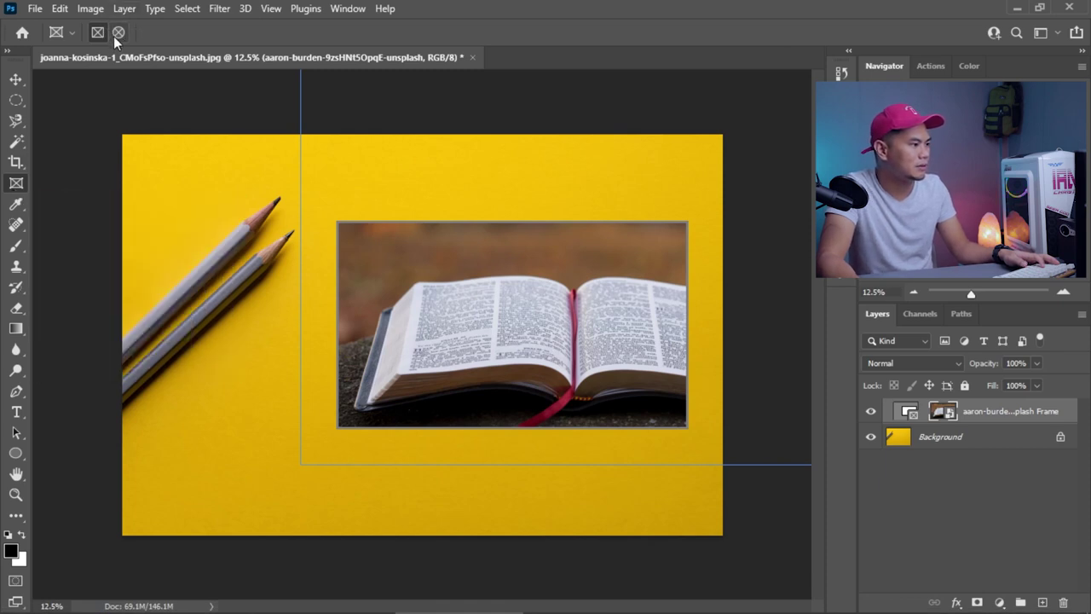
left_click_drag(122, 390, 344, 505)
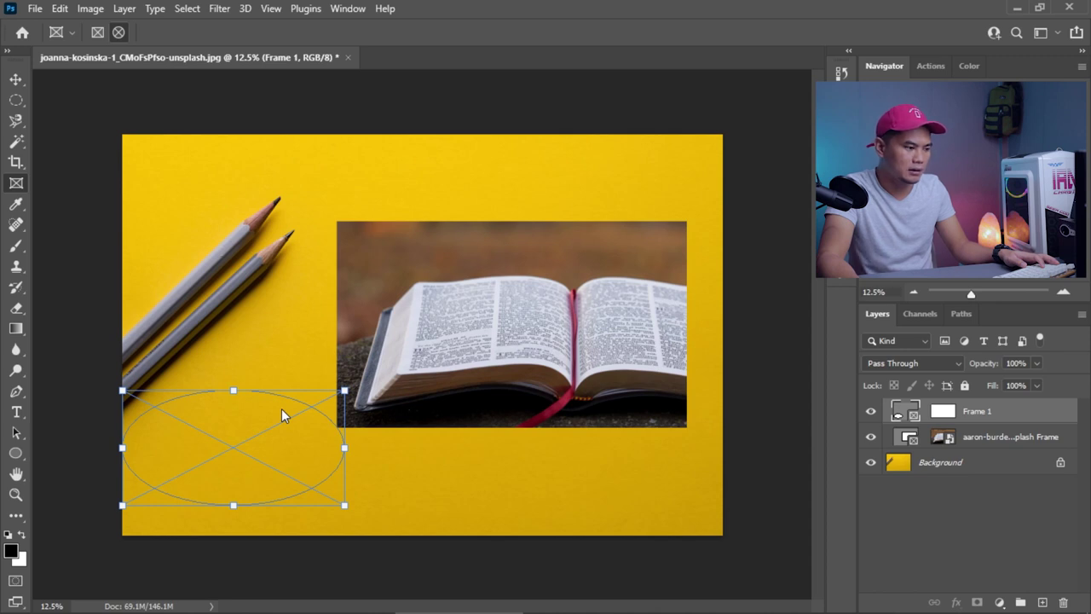
- Replace the ellipse with a circular frame positioned below the pencils at lower left
key("Delete")
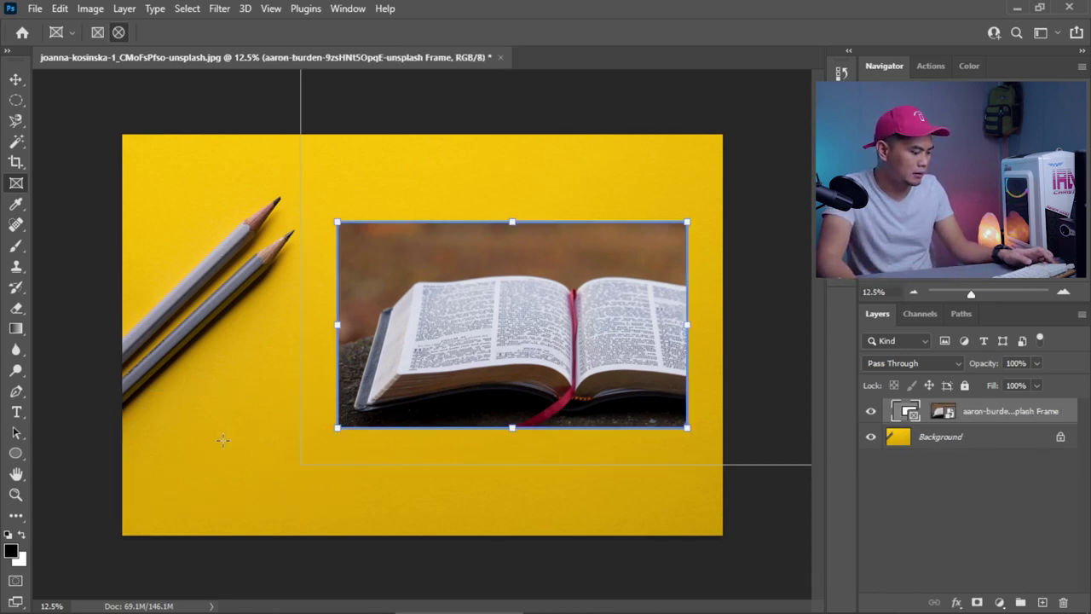
left_click_drag(204, 410, 452, 571)
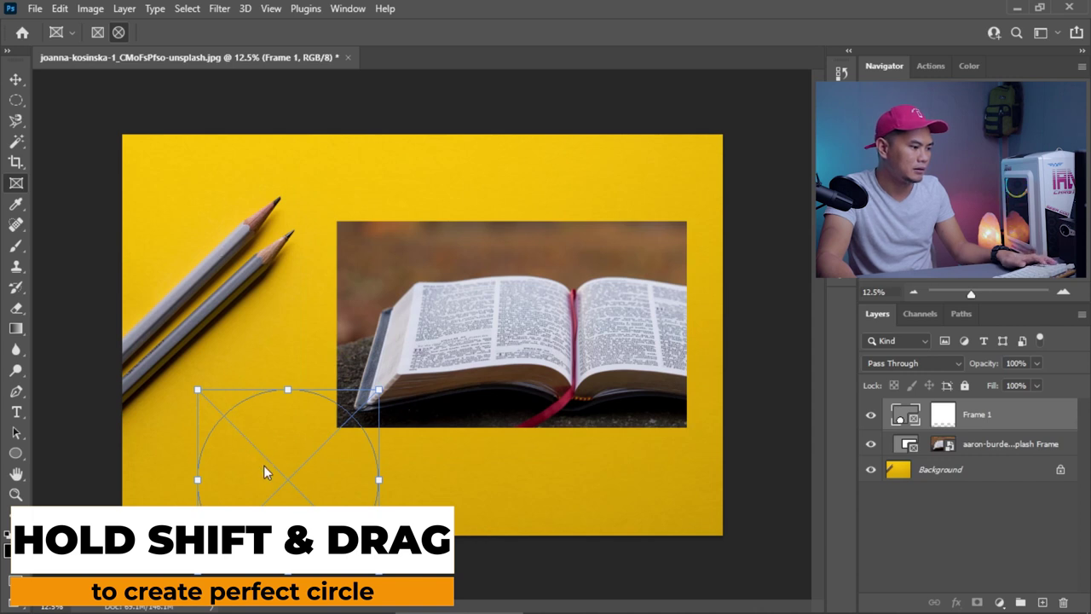
left_click_drag(286, 485, 246, 450)
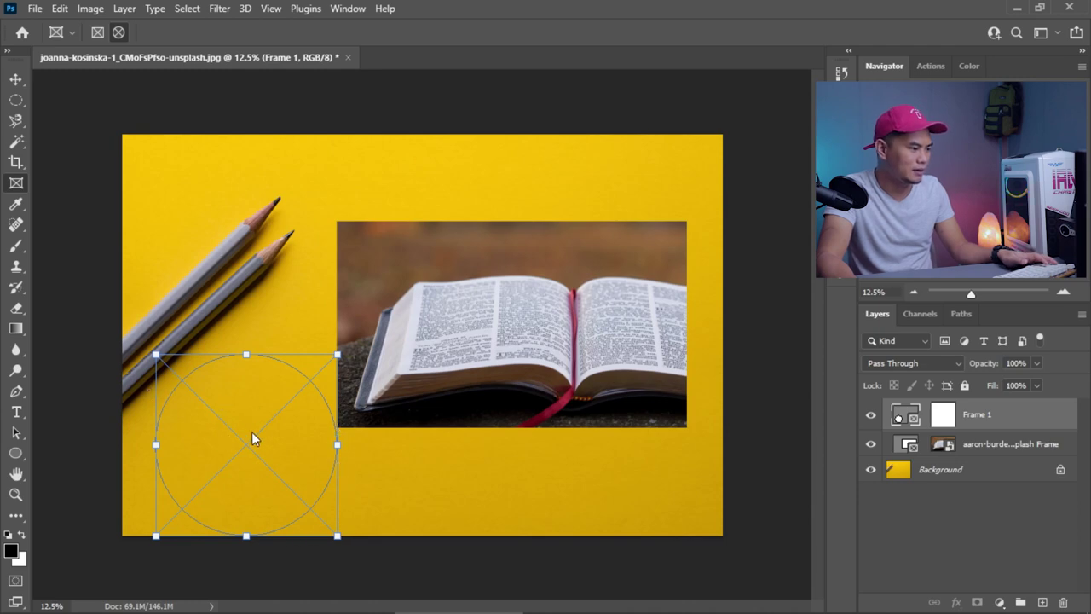
mouse_move(252, 439)
left_mouse_down()
mouse_move(239, 426)
mouse_move(235, 438)
left_mouse_up()
- Drop the colourful abstract painting (steve-johnson) into the circle frame
key("alt+Tab")
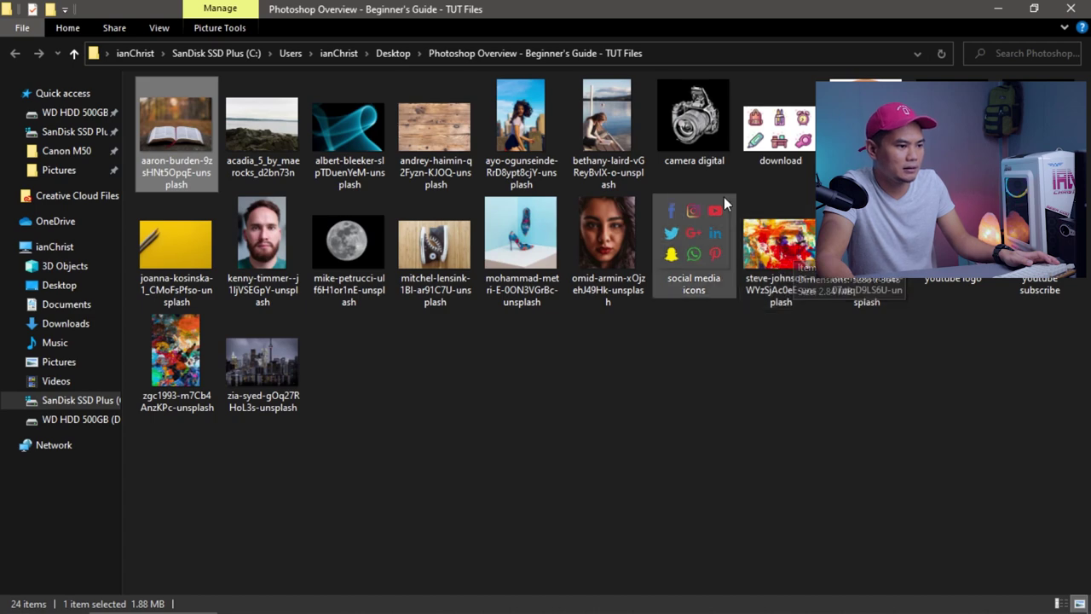
left_click_drag(772, 247, 575, 283)
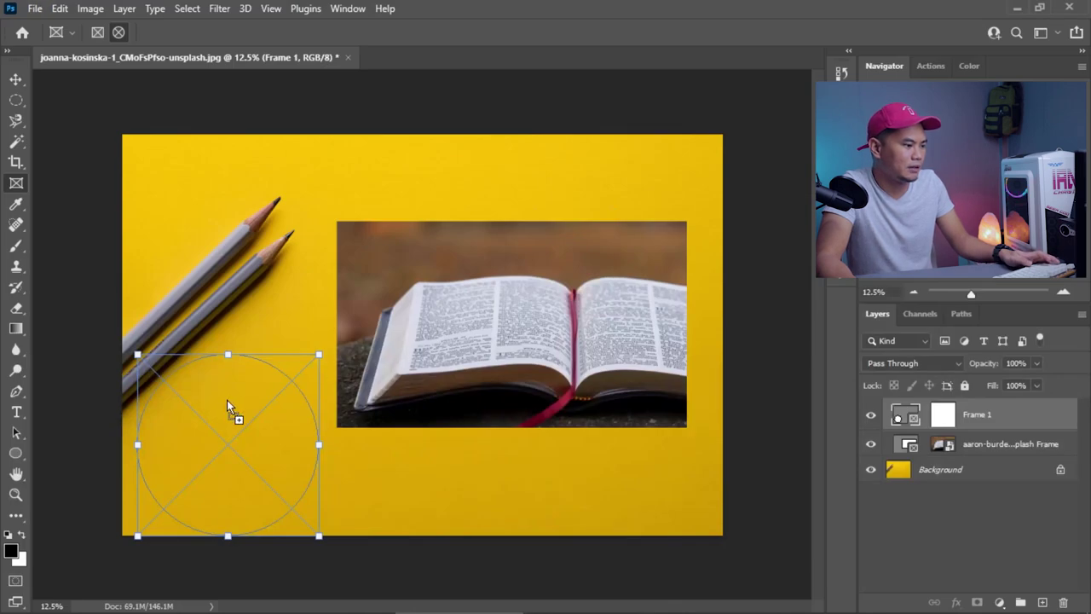
left_click_drag(227, 400, 226, 400)
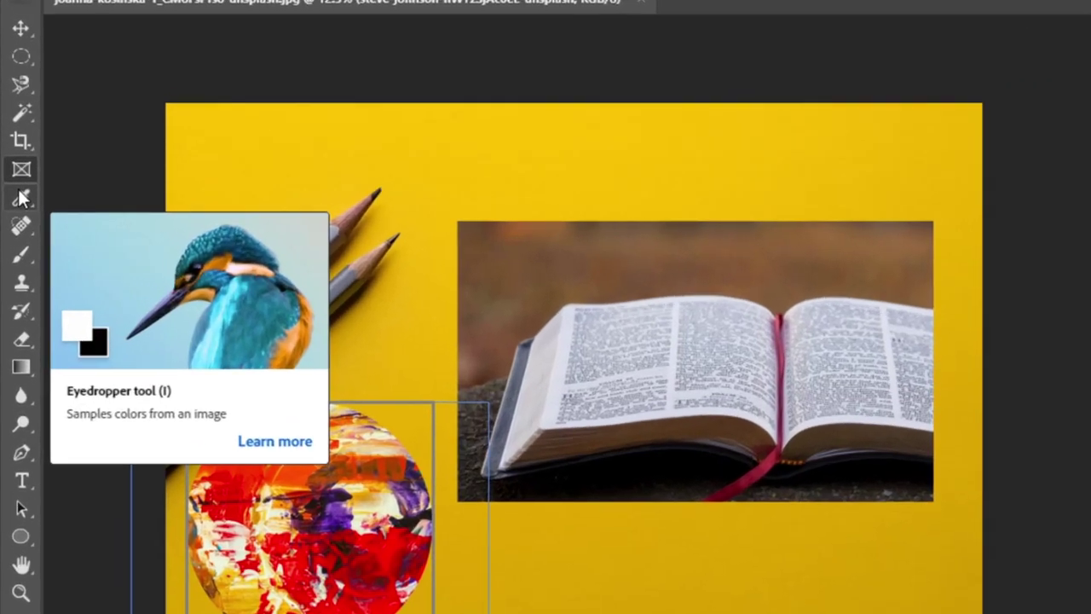
- Switch to the Eyedropper and pick a deep crimson foreground colour in the Color panel
left_click(17, 203)
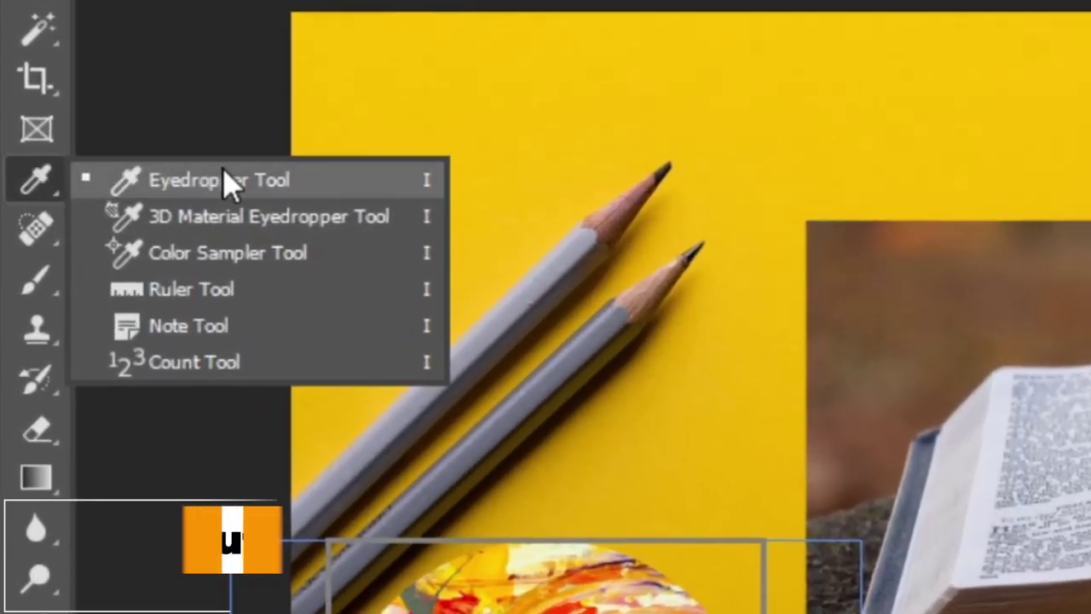
left_click(275, 189)
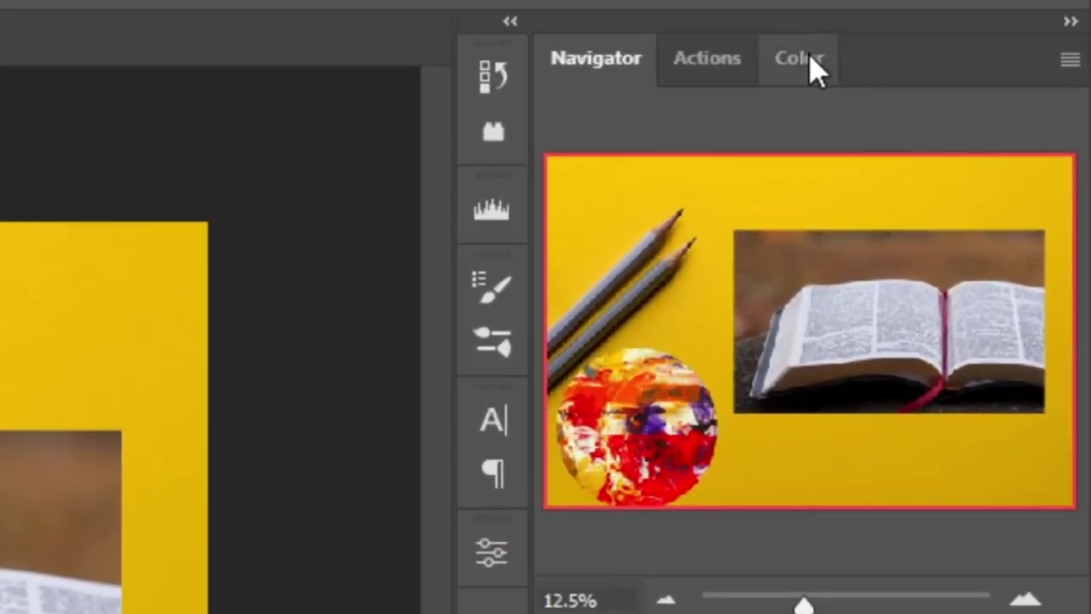
left_click(801, 60)
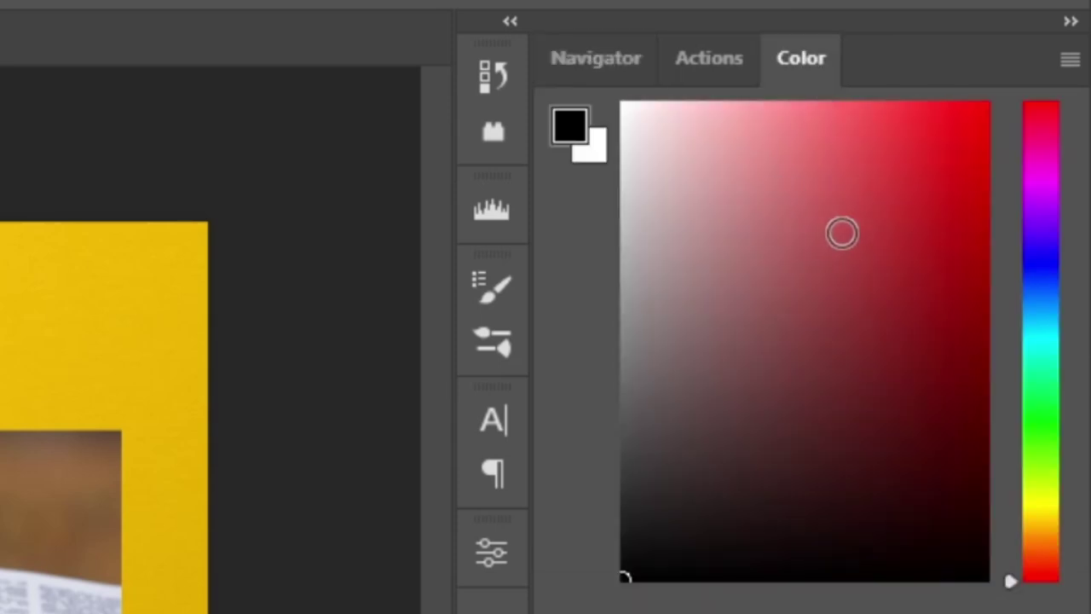
left_click(843, 229)
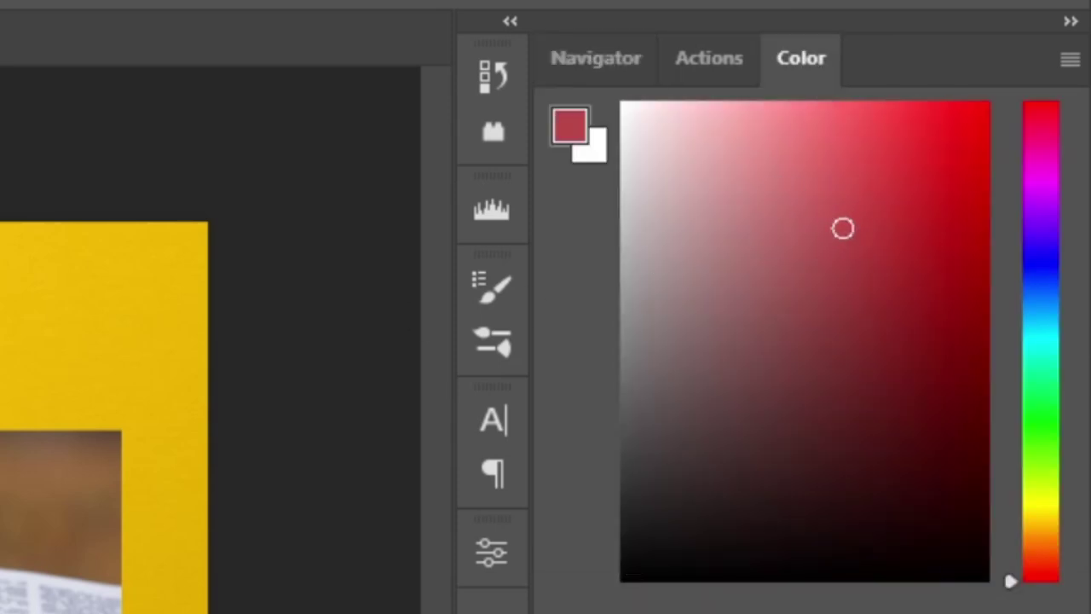
left_click(876, 234)
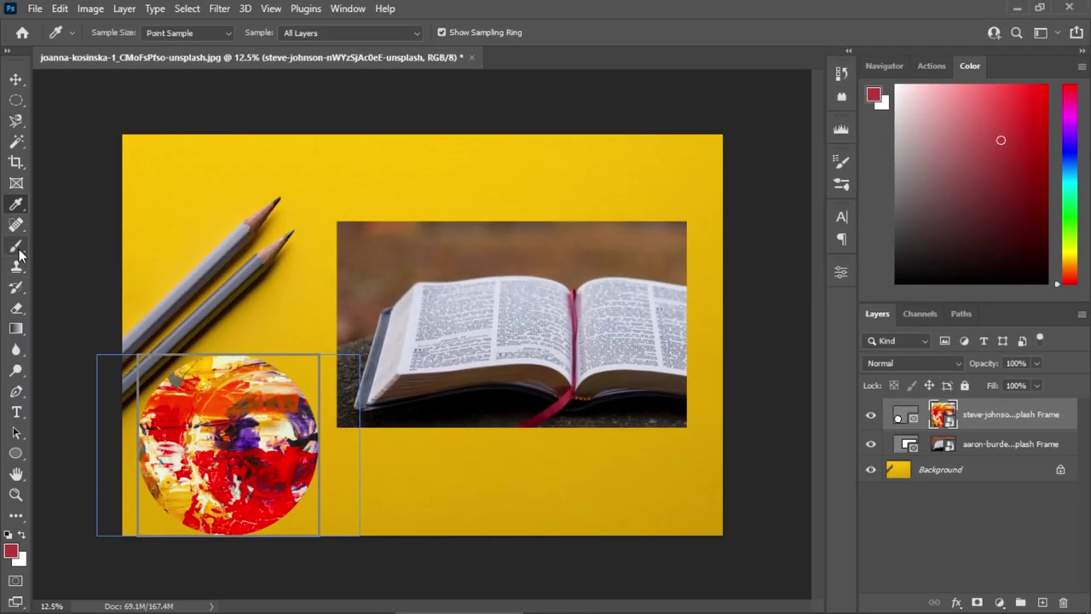
- On a new Layer 1, brush a narrow soft crimson diagonal stroke from the top edge into the book photo
left_click(19, 249)
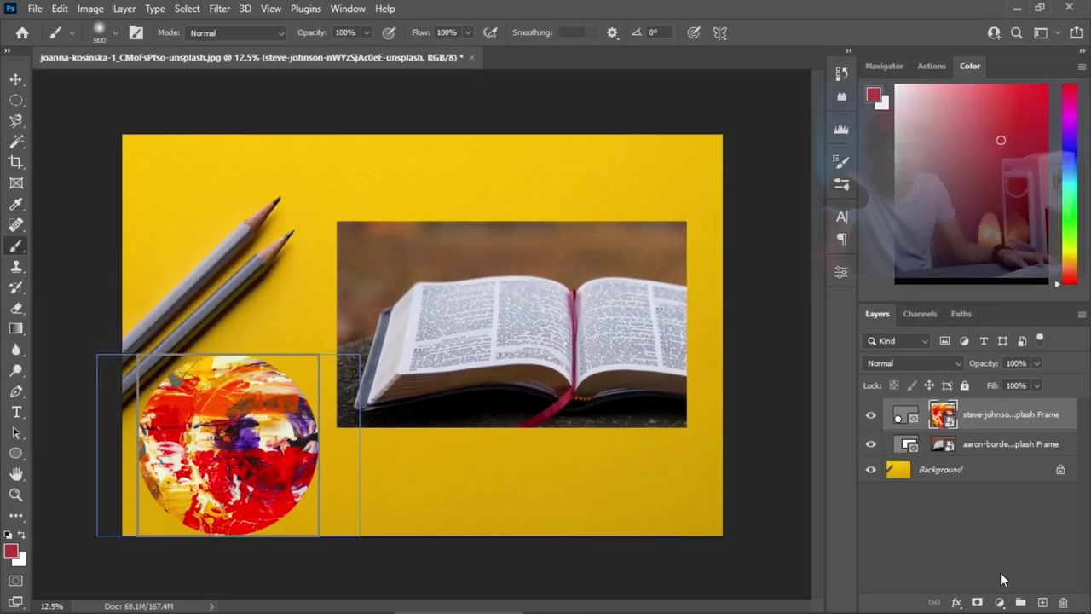
left_click(1042, 603)
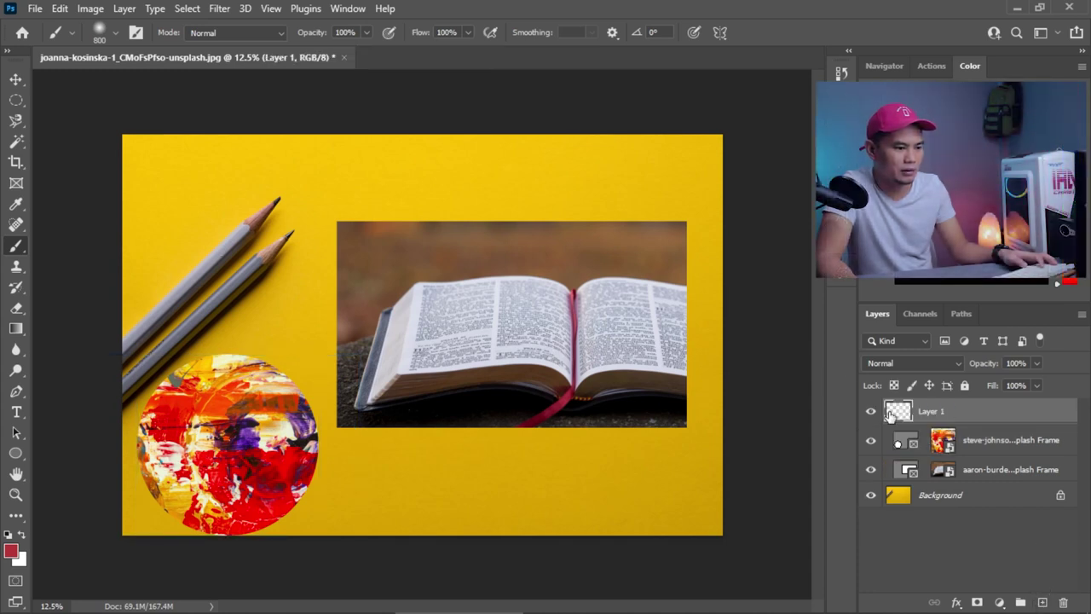
mouse_move(495, 205)
left_mouse_down()
mouse_move(280, 281)
mouse_move(321, 236)
mouse_move(454, 230)
mouse_move(546, 304)
mouse_move(618, 277)
left_mouse_up()
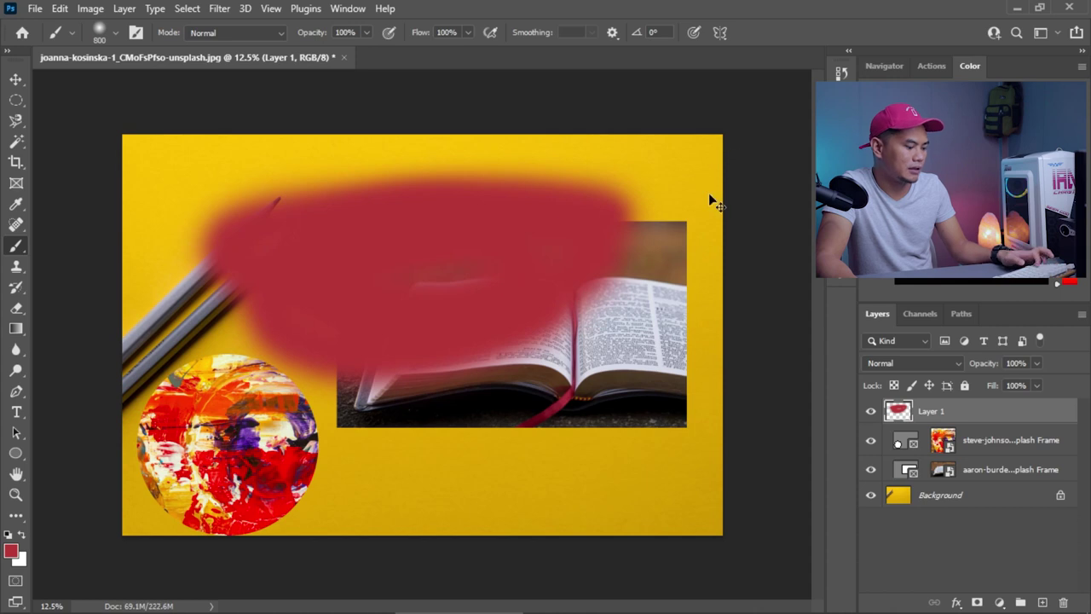
key("ctrl+z")
mouse_move(438, 146)
left_mouse_down()
mouse_move(590, 266)
mouse_move(576, 281)
left_mouse_up()
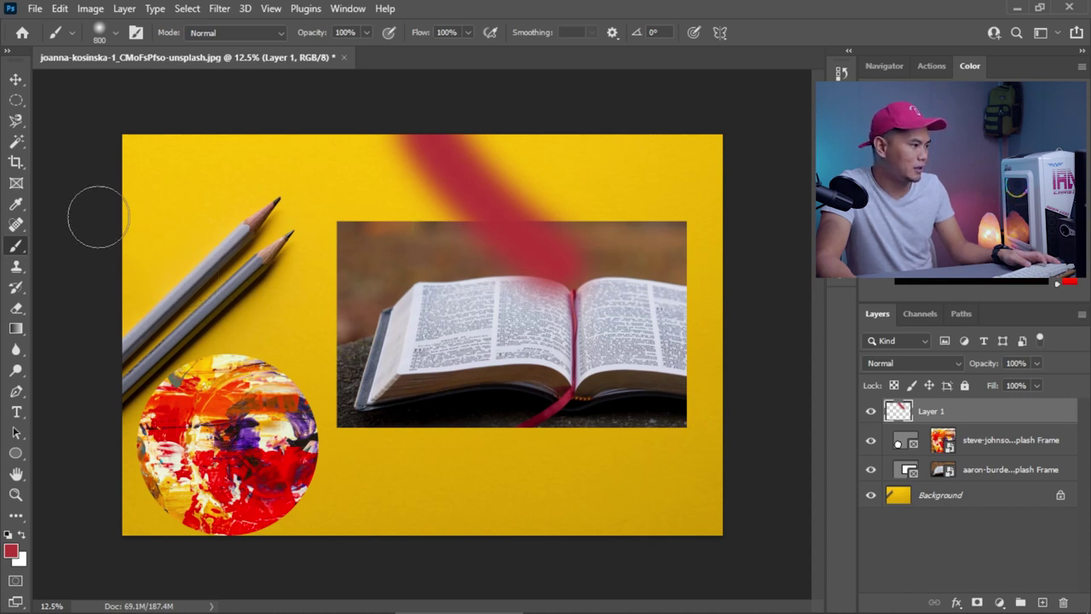
left_click(17, 204)
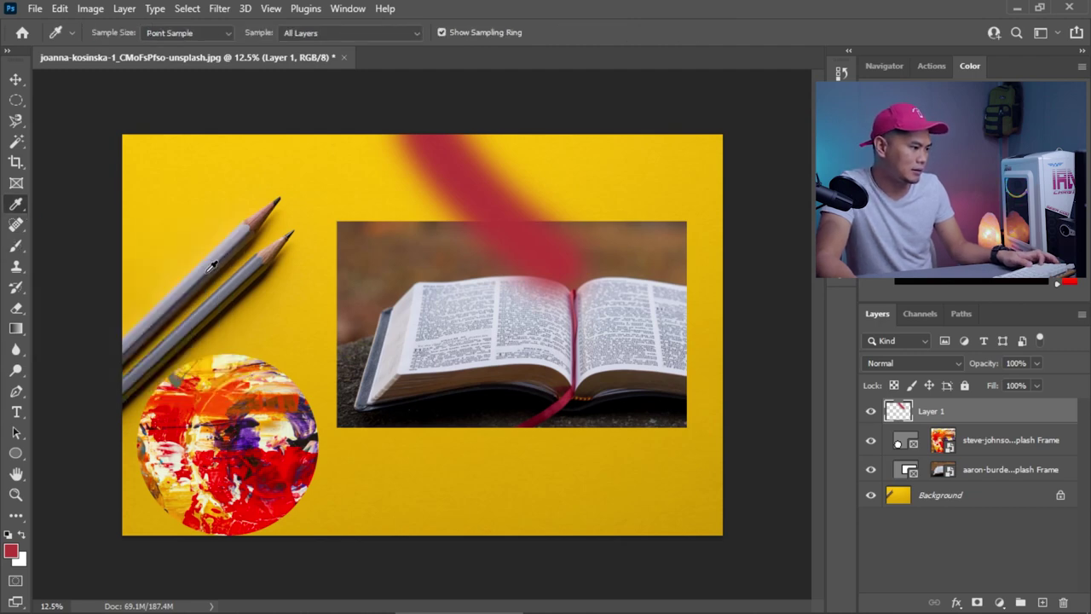
- Sample the pencil's grey and paint soft grey blobs on either side of the red stripe
scroll(209, 260, "up", 6)
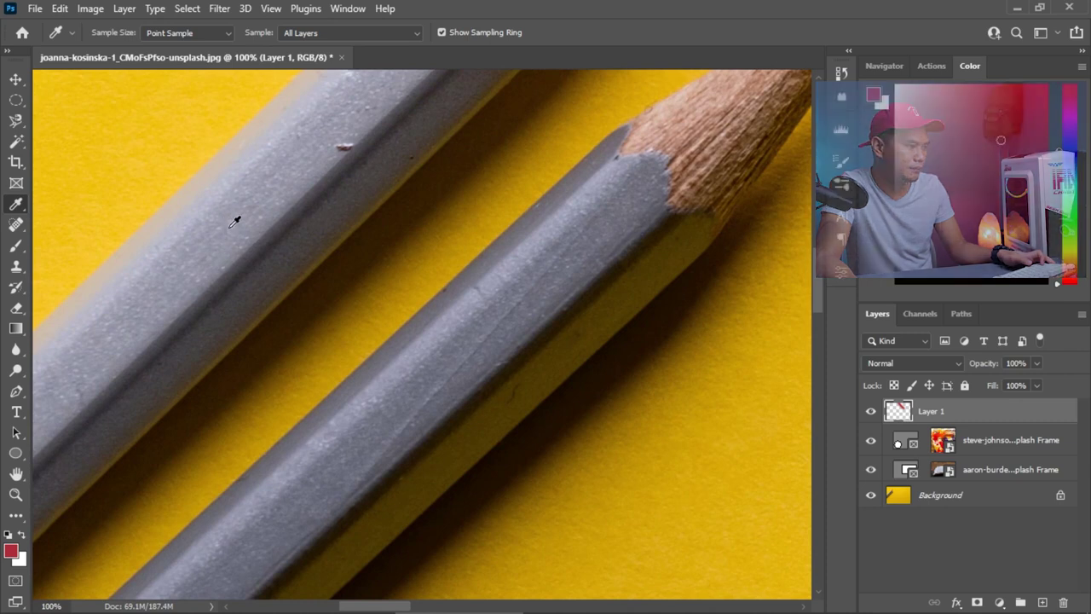
left_click(234, 222)
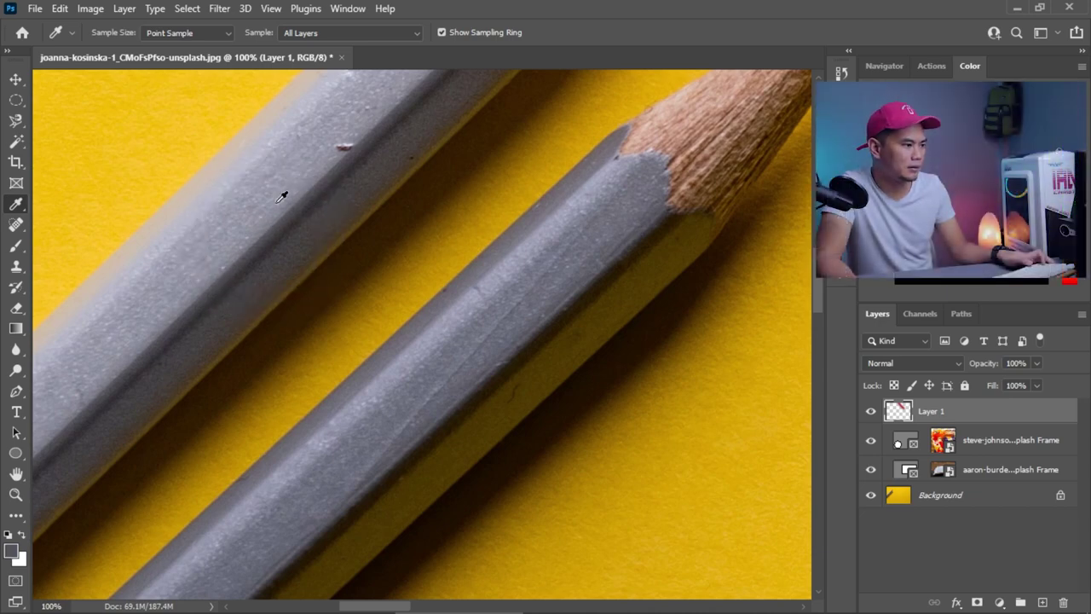
scroll(285, 168, "down", 5)
scroll(514, 232, "up", 1)
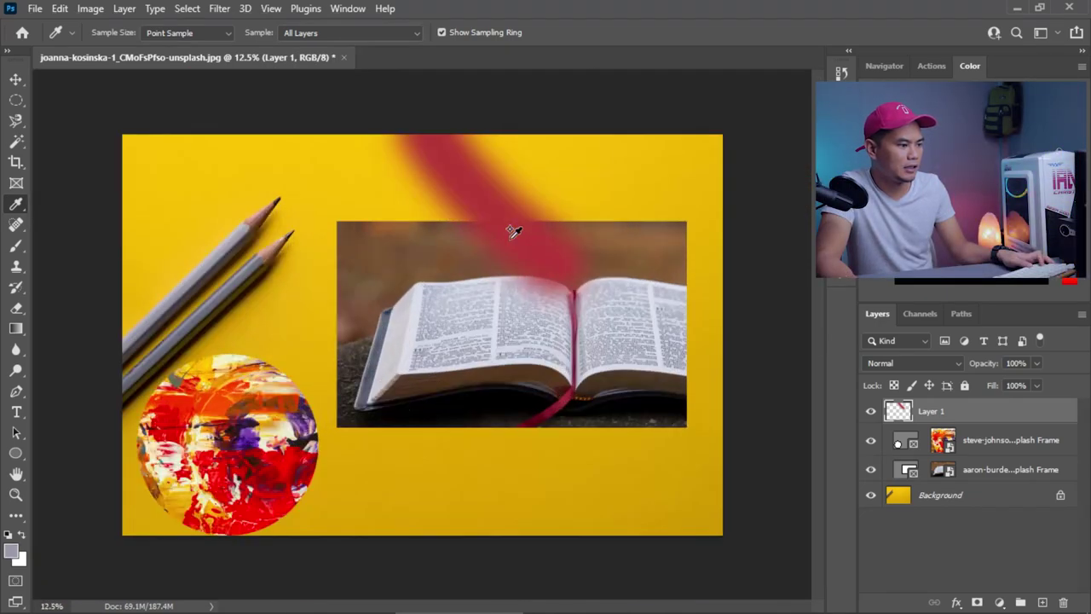
scroll(513, 232, "up", 1)
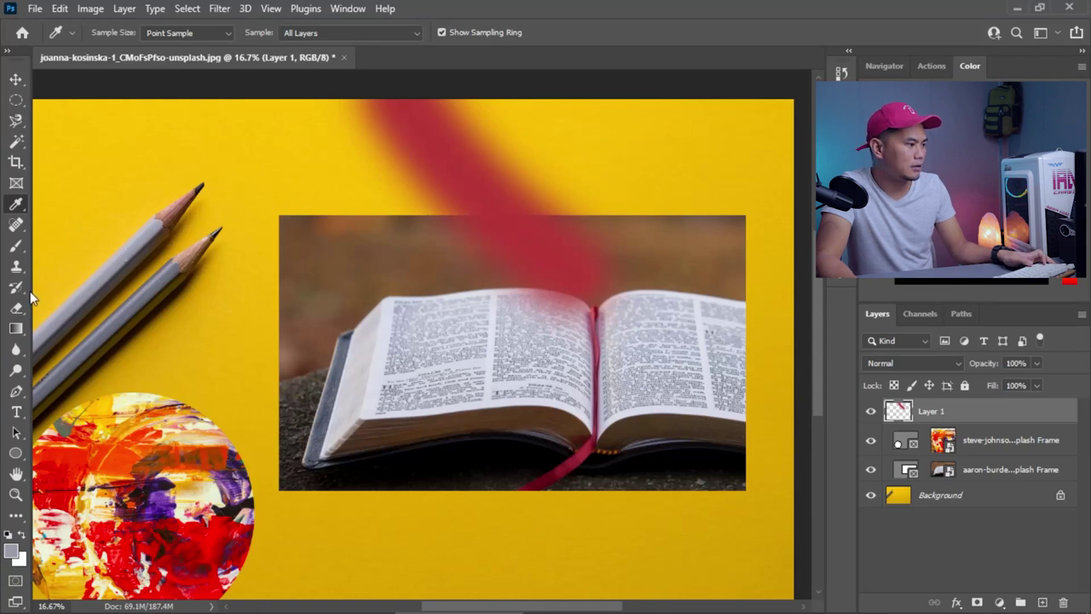
left_click(15, 246)
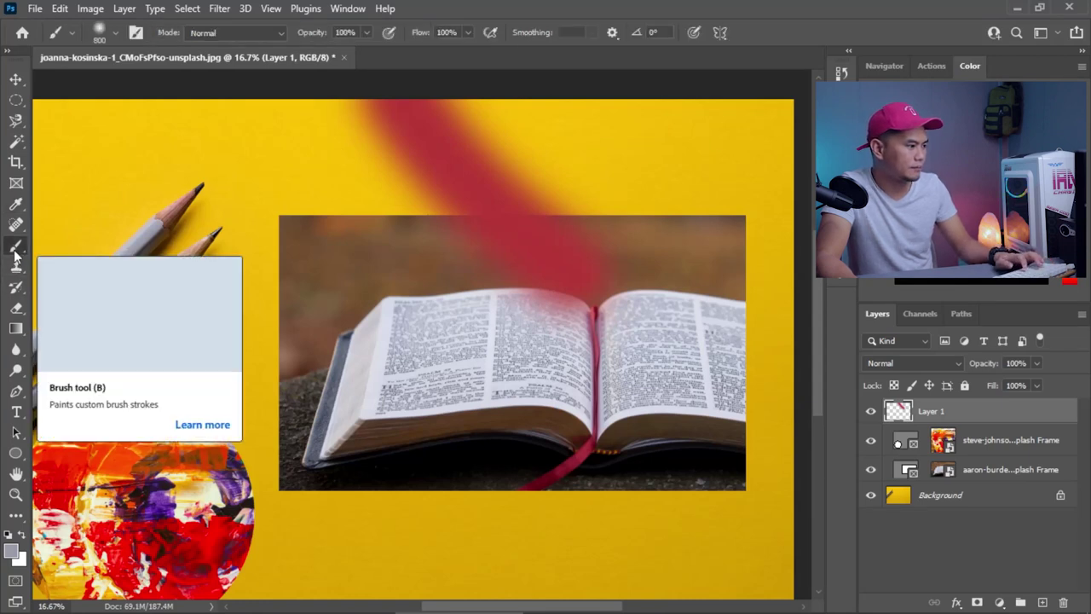
mouse_move(272, 193)
left_mouse_down()
mouse_move(285, 183)
mouse_move(358, 247)
left_mouse_up()
left_click(628, 171)
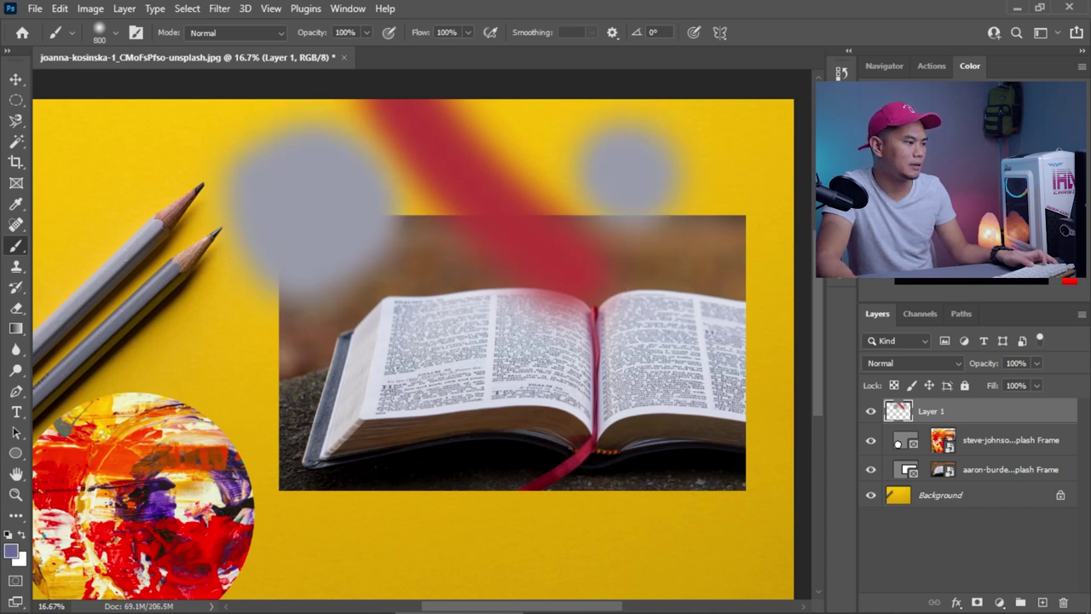
- Sample the bookmark ribbon's dark red and paint a large red patch across the top
left_click(17, 205)
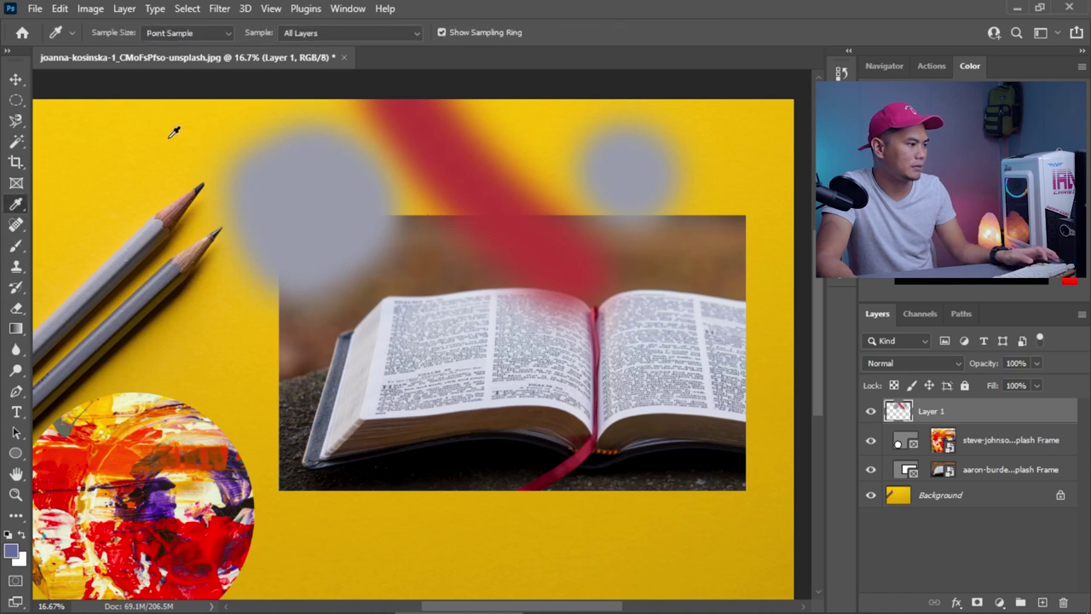
left_click(260, 321)
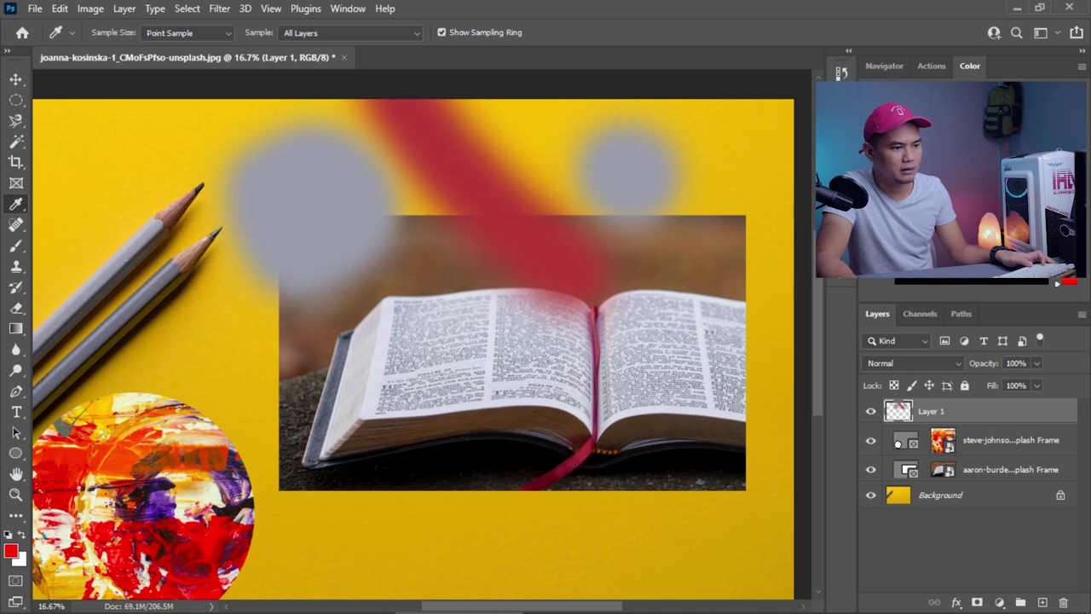
left_click(592, 471)
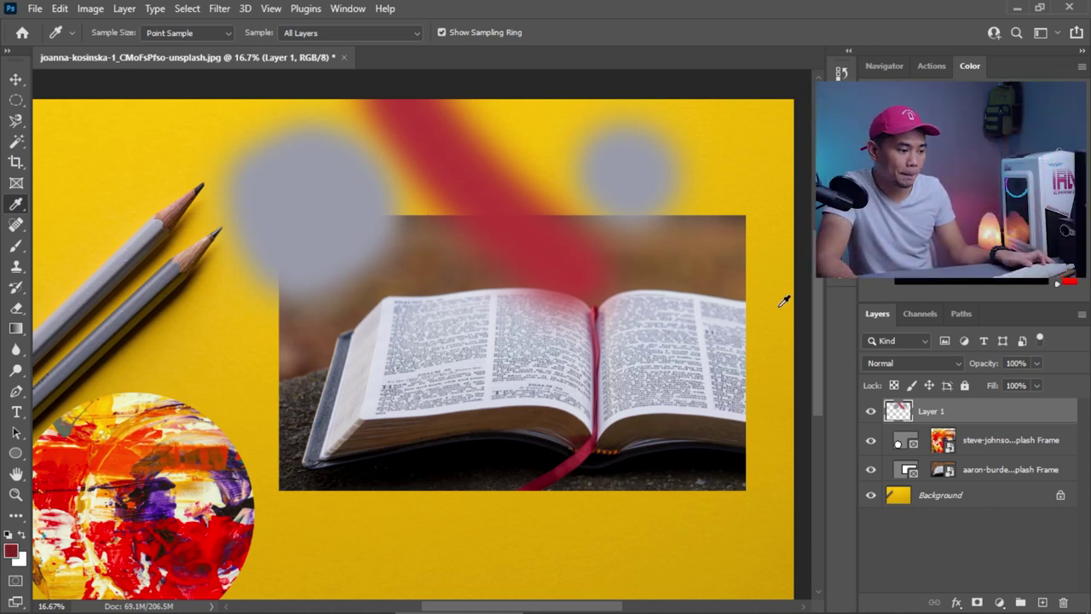
scroll(585, 452, "up", 8)
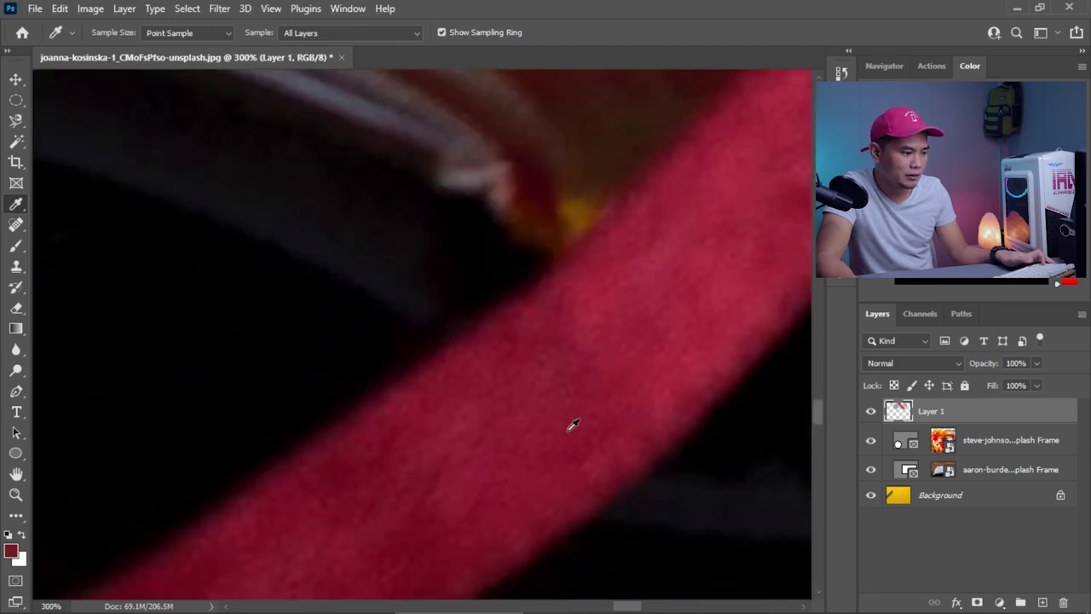
left_click(561, 414)
scroll(668, 299, "down", 6)
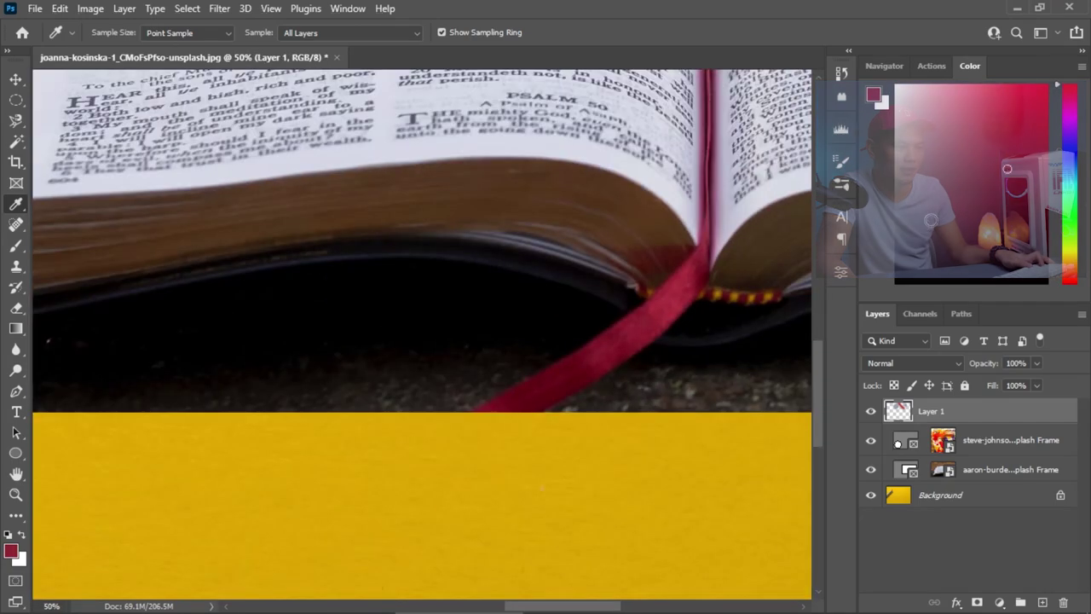
scroll(820, 222, "down", 5)
key("ctrl+plus")
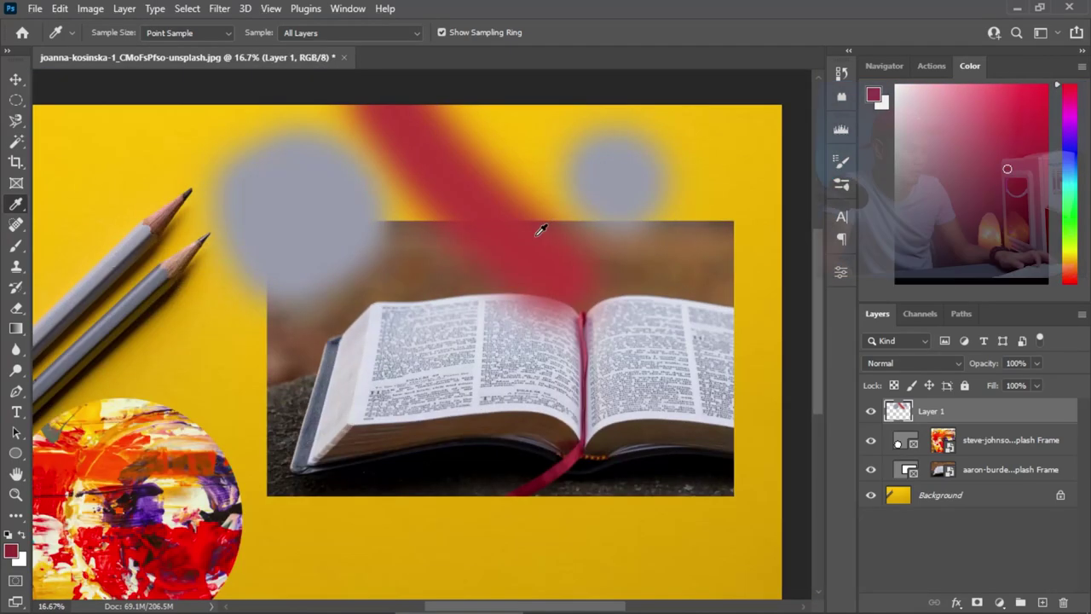
key("b")
mouse_move(346, 214)
left_mouse_down()
mouse_move(533, 184)
mouse_move(351, 235)
mouse_move(552, 216)
mouse_move(656, 173)
mouse_move(657, 256)
left_mouse_up()
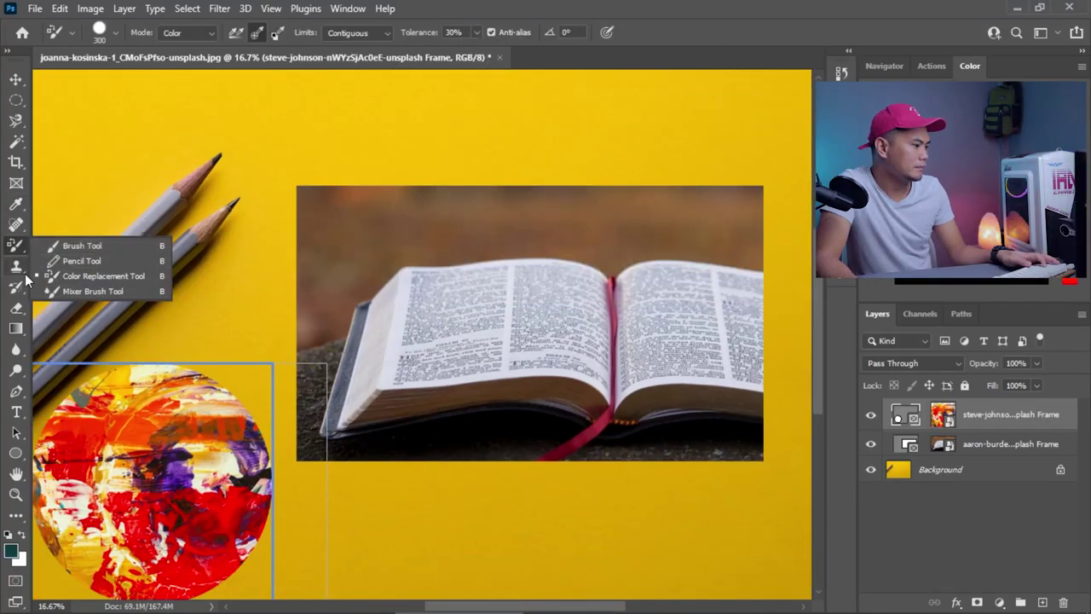
right_click(23, 263)
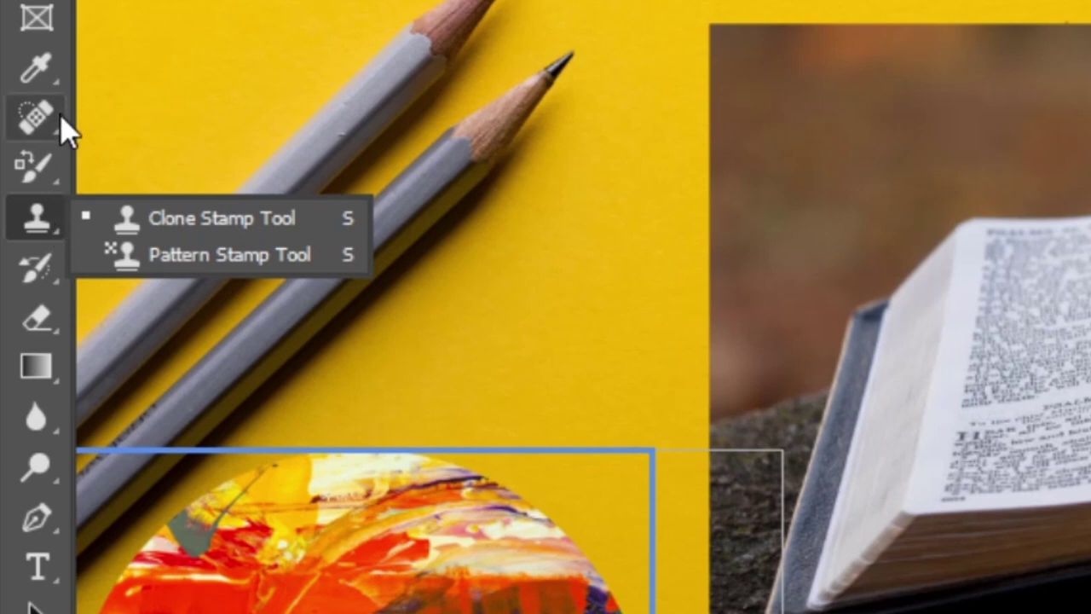
- Show the flyout lists of the brush, eyedropper and healing tool groups
right_click(23, 168)
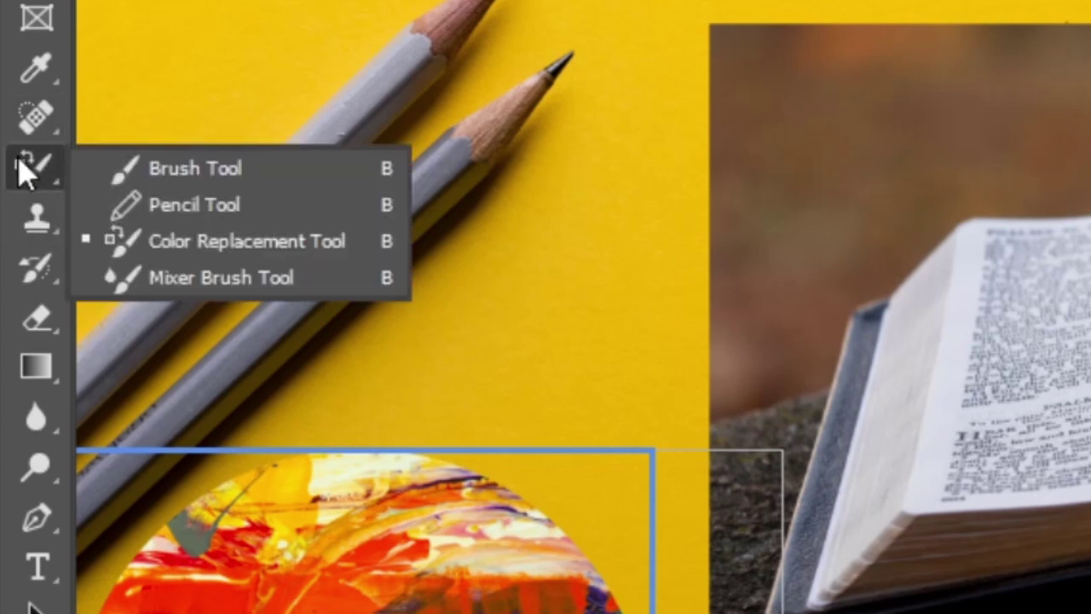
left_click(24, 168)
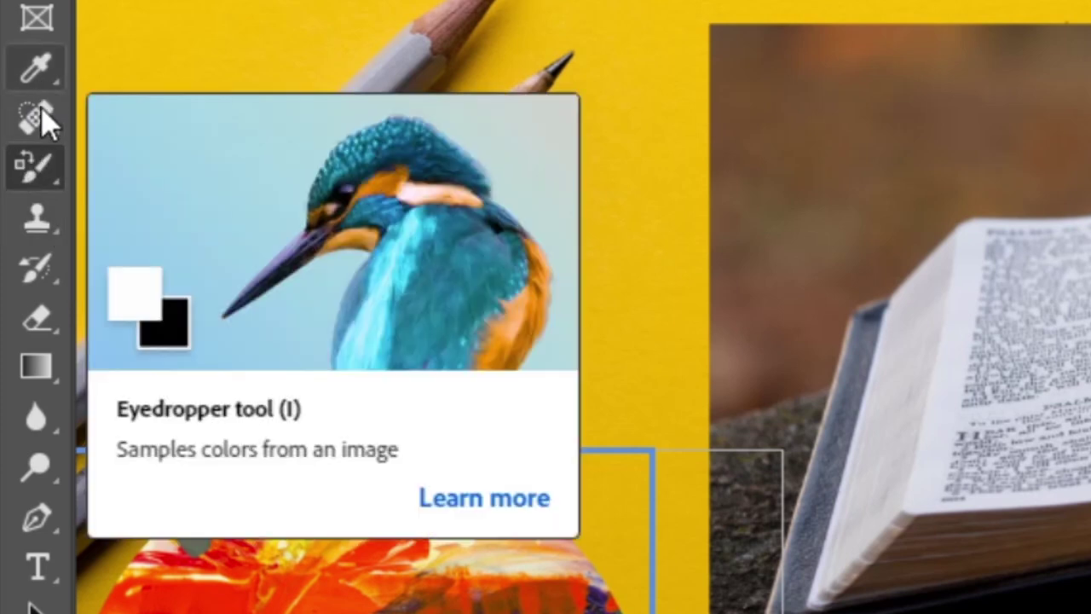
right_click(42, 81)
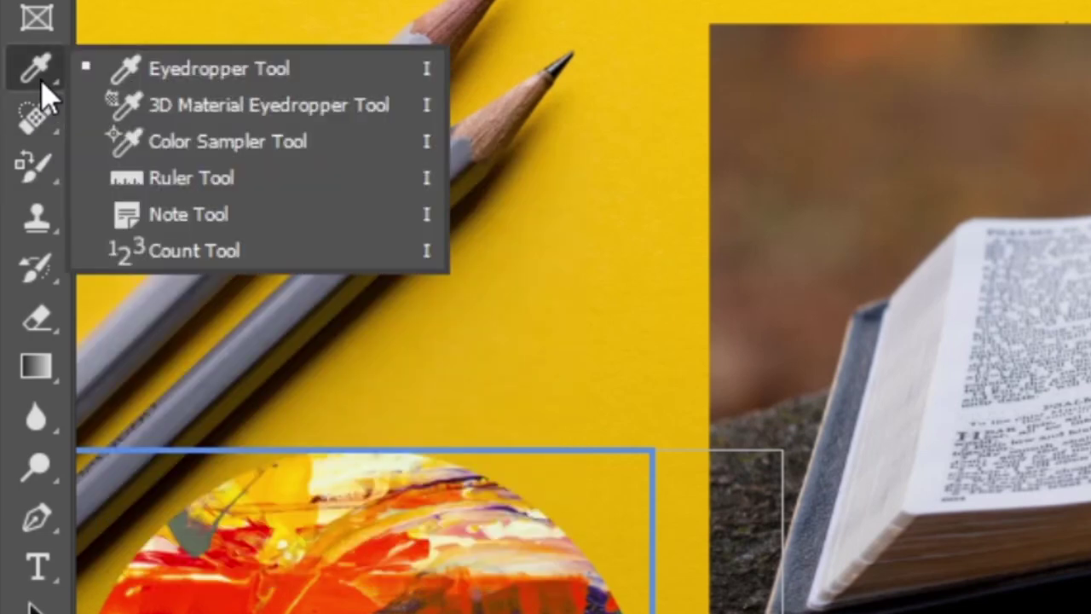
right_click(40, 117)
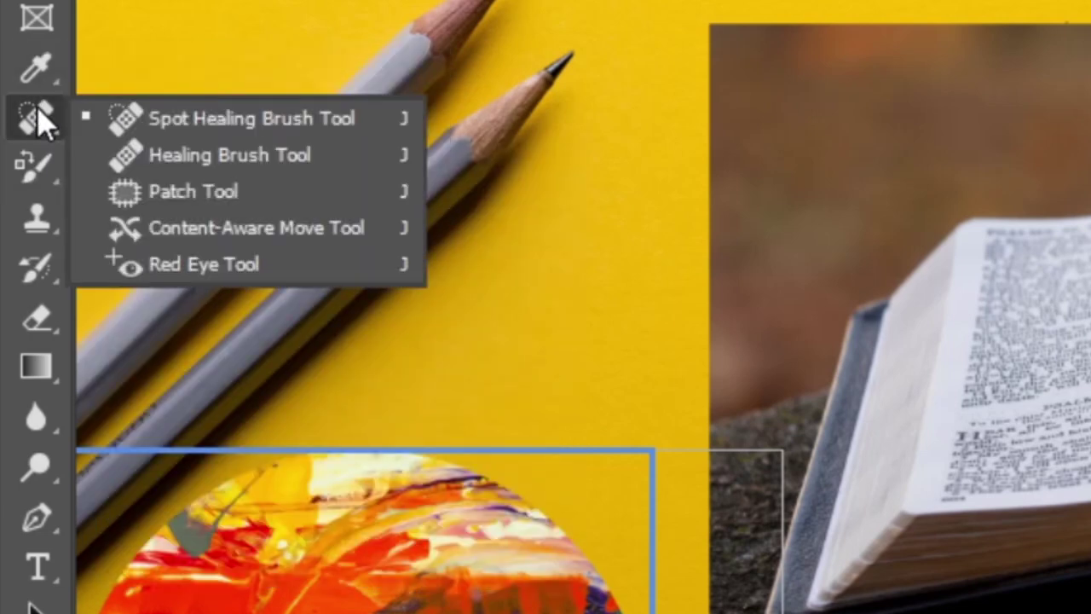
left_click(41, 117)
right_click(38, 130)
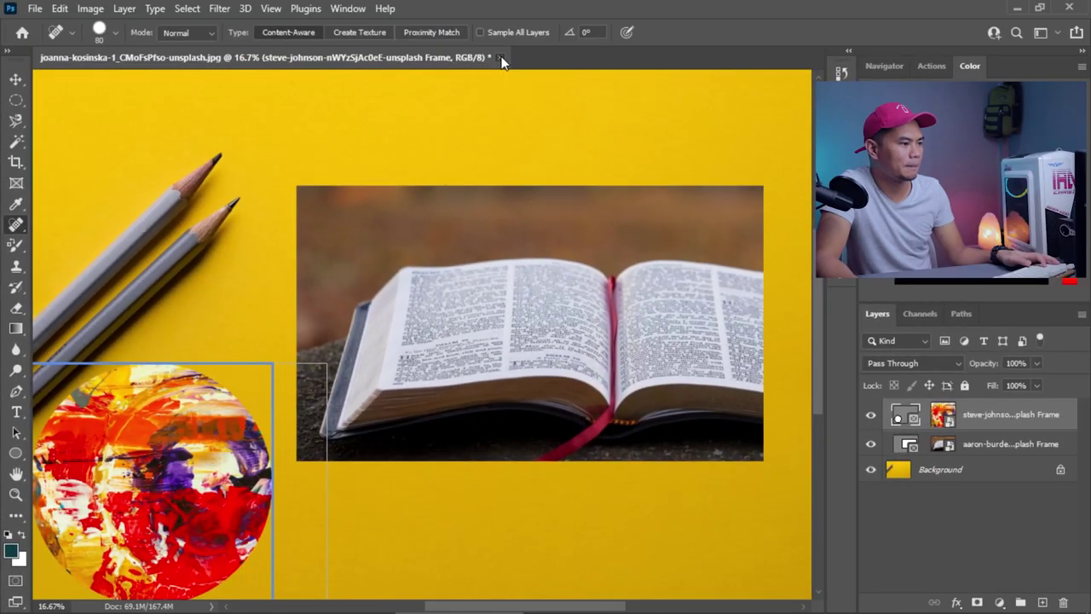
- Close the pencil-and-book composition without saving changes
key("ctrl+w")
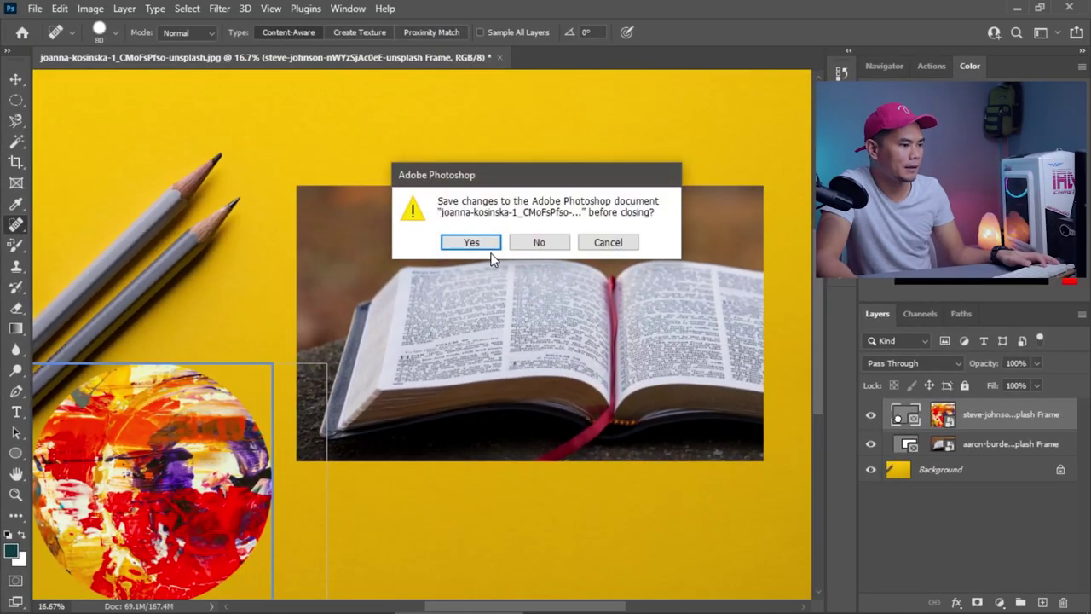
left_click(558, 244)
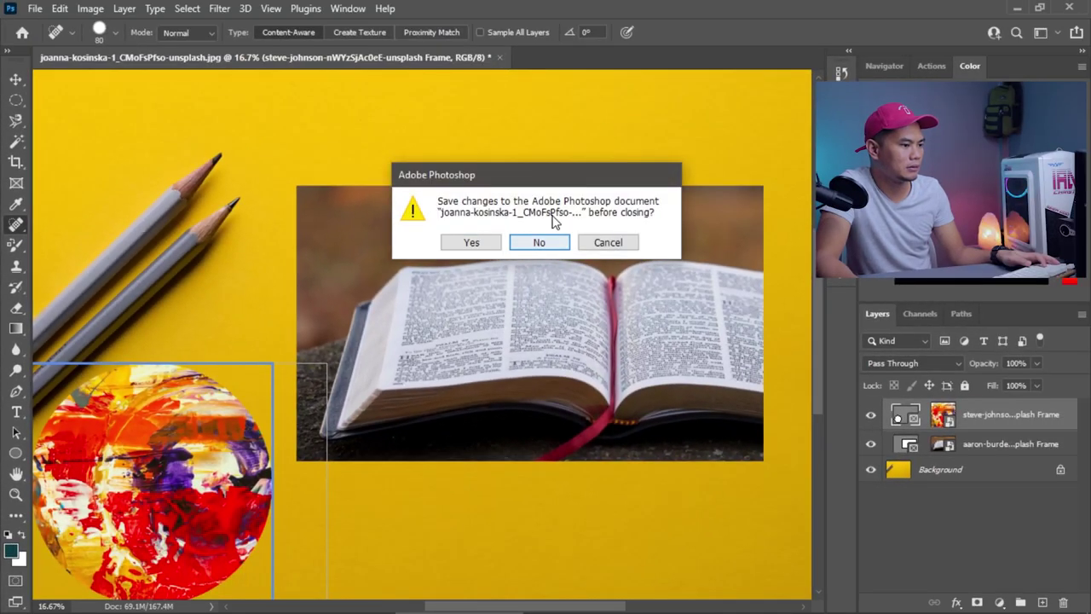
left_click(544, 239)
- Open the bearded man's portrait (kenny-timmer) from File Explorer in Photoshop
key("alt+Tab")
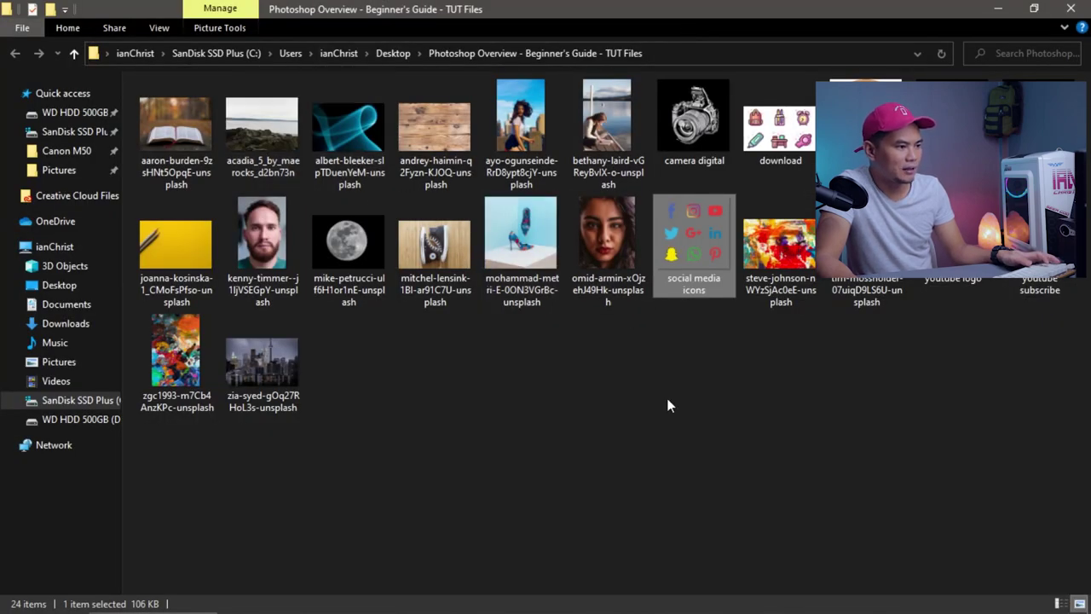
left_click_drag(262, 243, 527, 70)
key("alt+Tab")
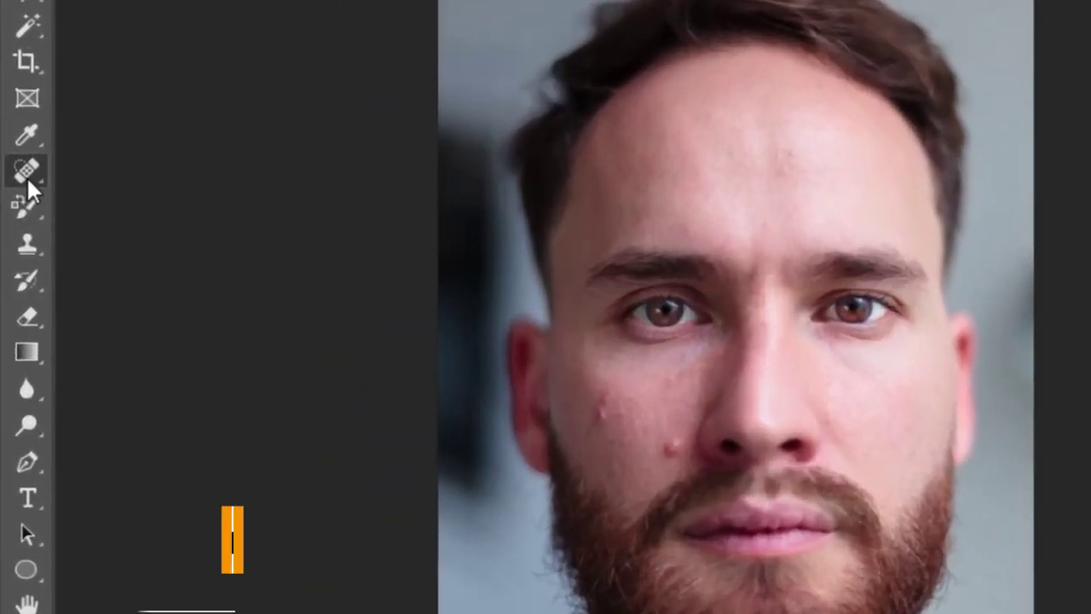
- Choose the Spot Healing Brush and enlarge its size with the bracket keys
right_click(16, 224)
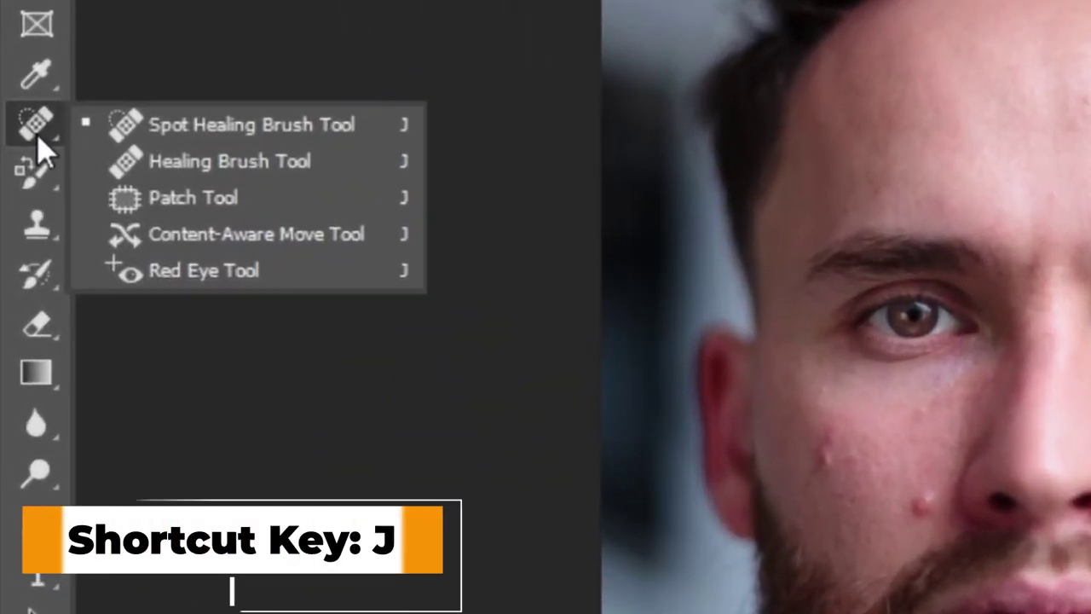
left_click(213, 126)
scroll(433, 375, "up", 3)
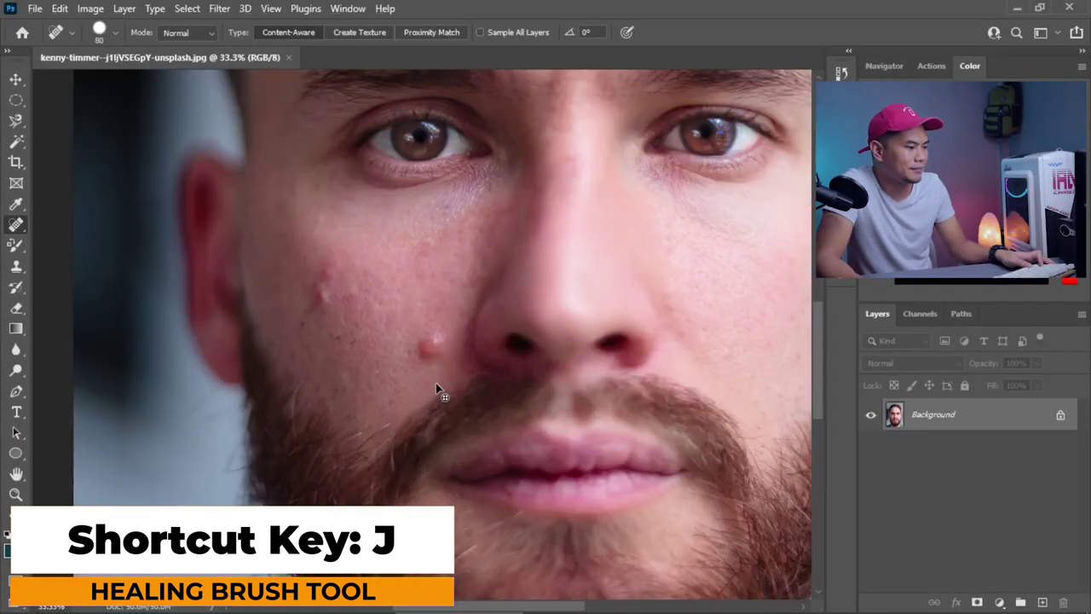
scroll(431, 365, "up", 1)
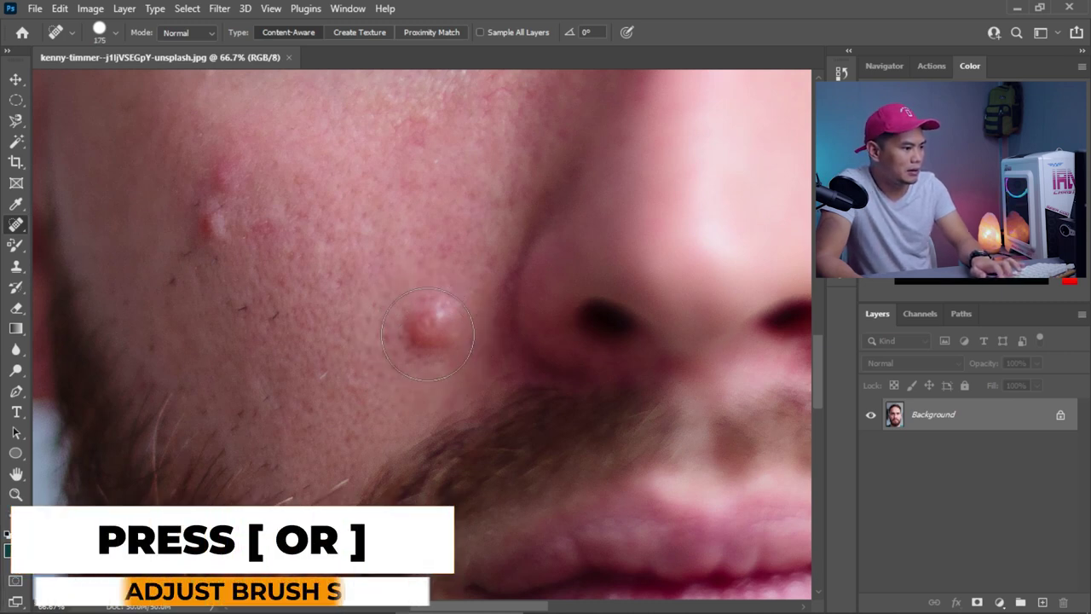
key("bracketright")
key("bracketright")
key("bracketright")
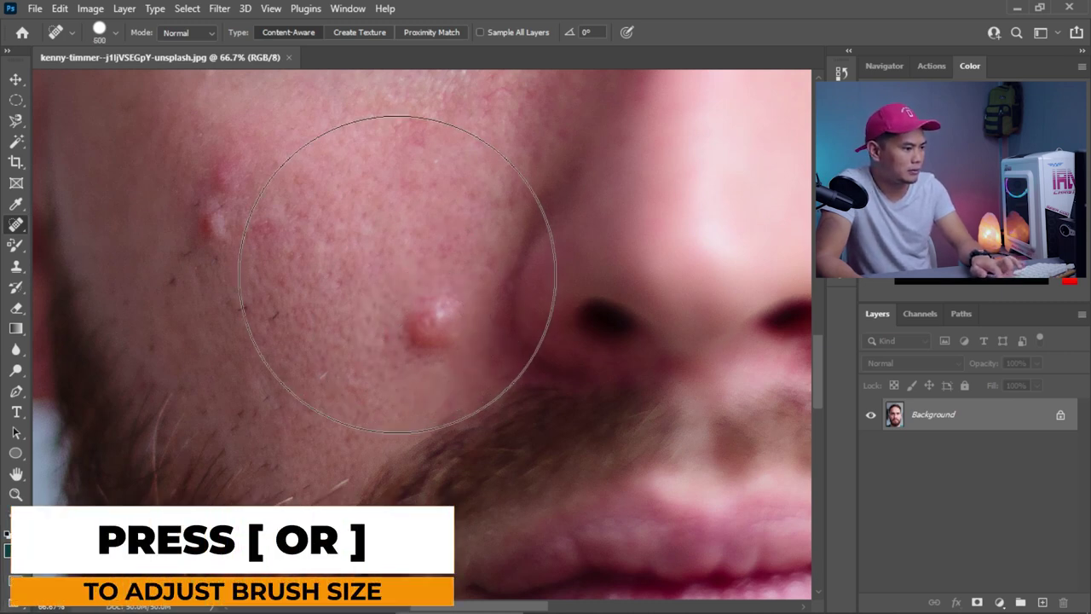
key("bracketright")
key("bracketright")
key("bracketleft")
key("bracketleft")
key("bracketleft")
key("bracketleft")
key("bracketleft")
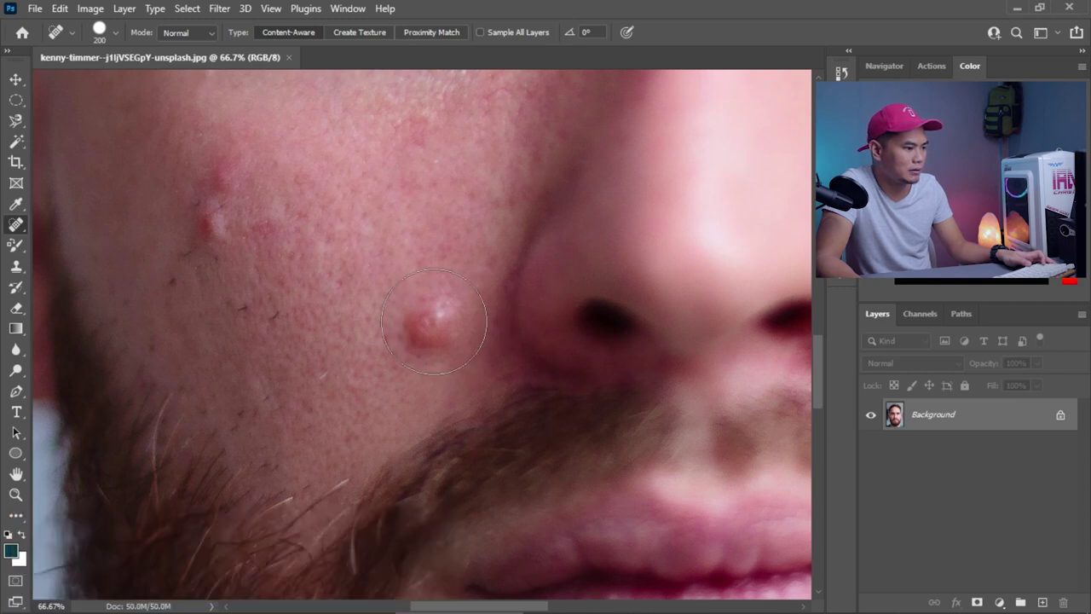
- Heal the raised blemish and several red spots on the cheek, shrinking the brush to 100 px
left_click(434, 321)
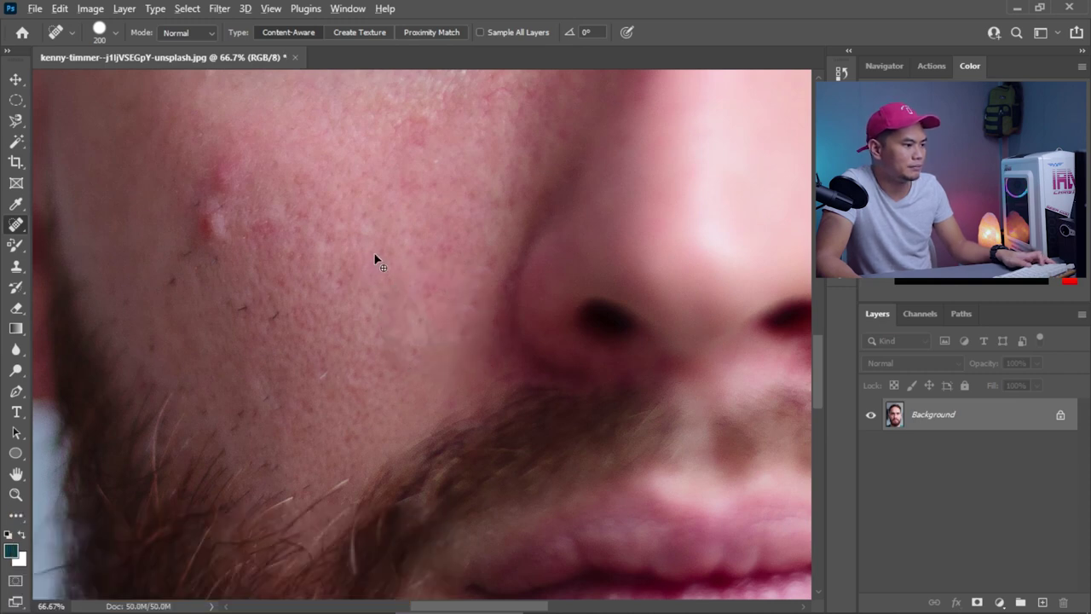
scroll(375, 260, "down", 3)
scroll(322, 266, "up", 5)
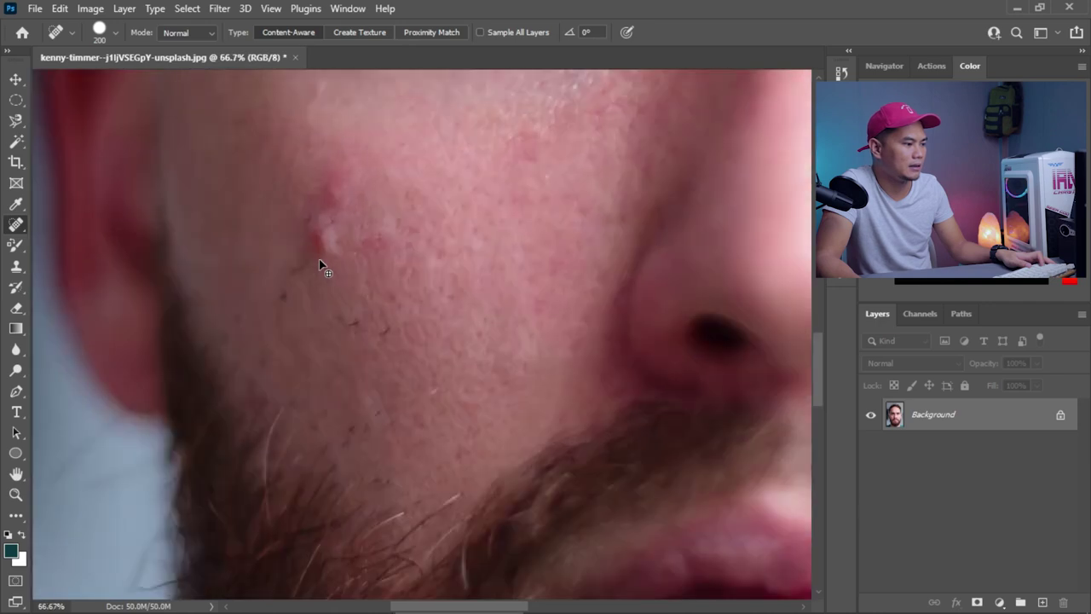
key("bracketleft")
key("bracketleft")
key("bracketleft")
key("bracketleft")
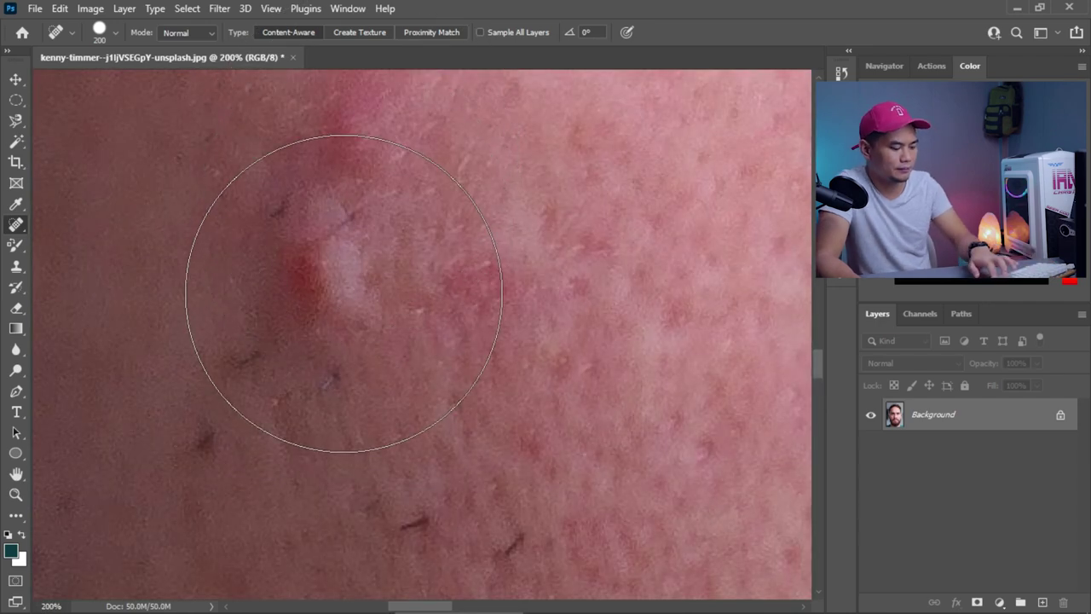
left_click(321, 286)
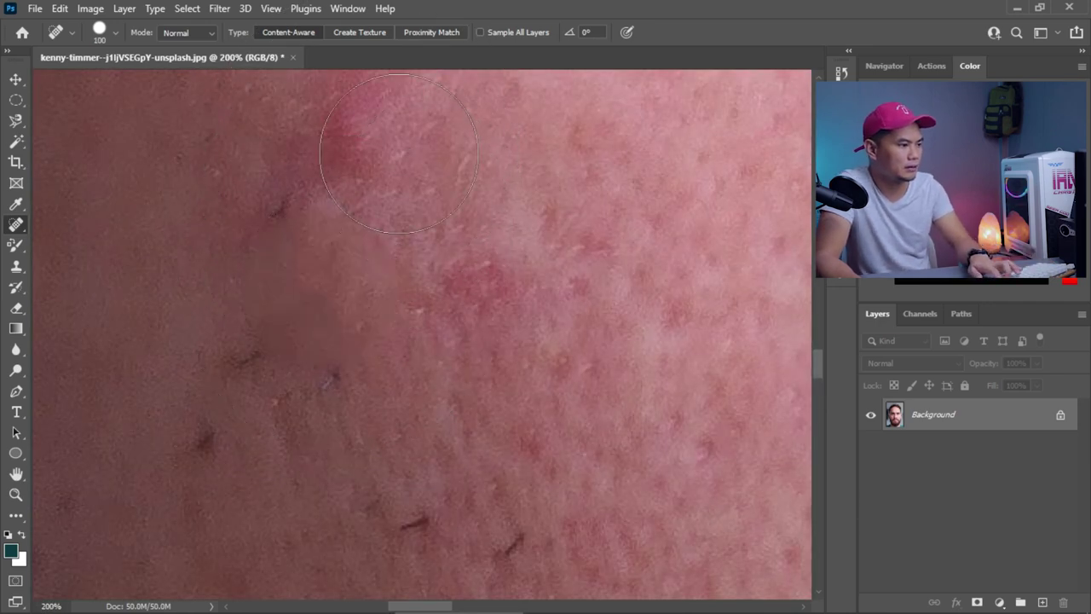
scroll(275, 336, "up", 1)
left_click(274, 336)
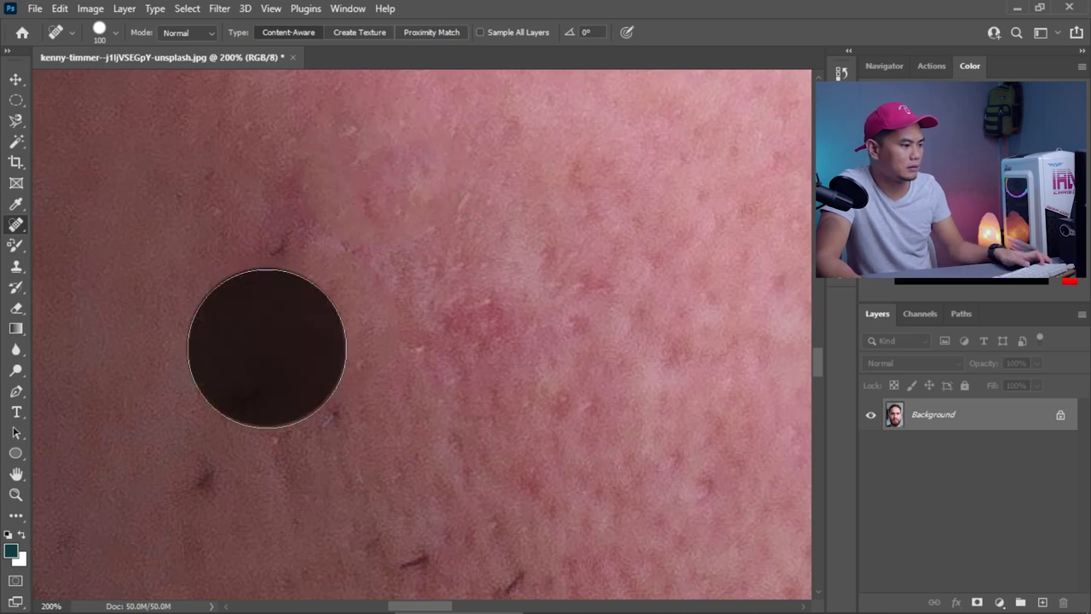
scroll(492, 364, "down", 5)
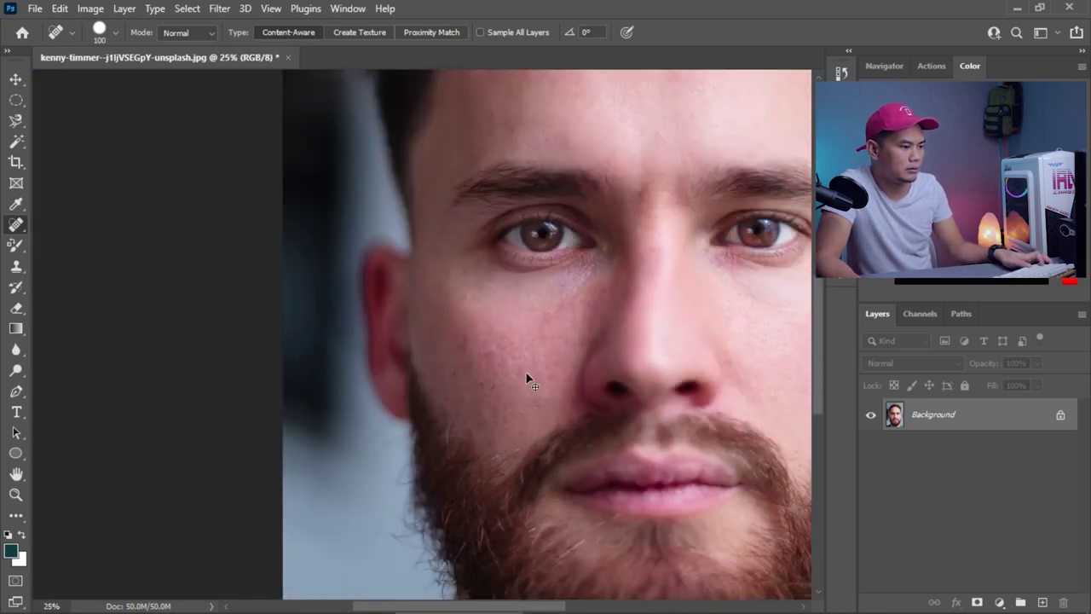
scroll(526, 378, "up", 3)
left_click(430, 327)
left_click(594, 225)
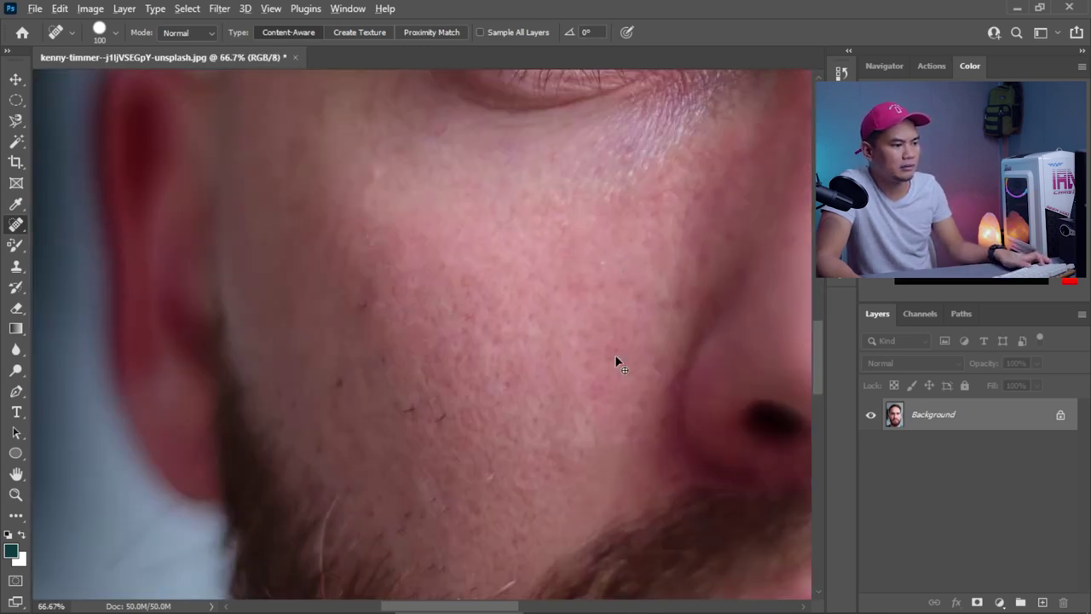
scroll(617, 362, "down", 5)
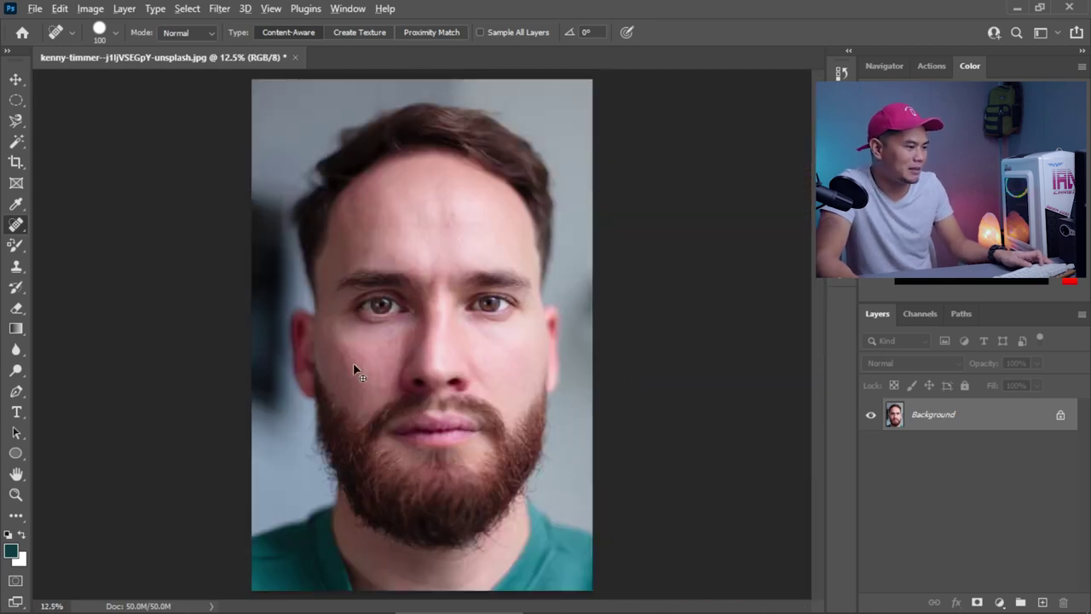
scroll(353, 362, "up", 3)
left_click(278, 361)
scroll(278, 360, "down", 5)
- Open the lake photo with the buoy as a new Photoshop document
right_click(15, 225)
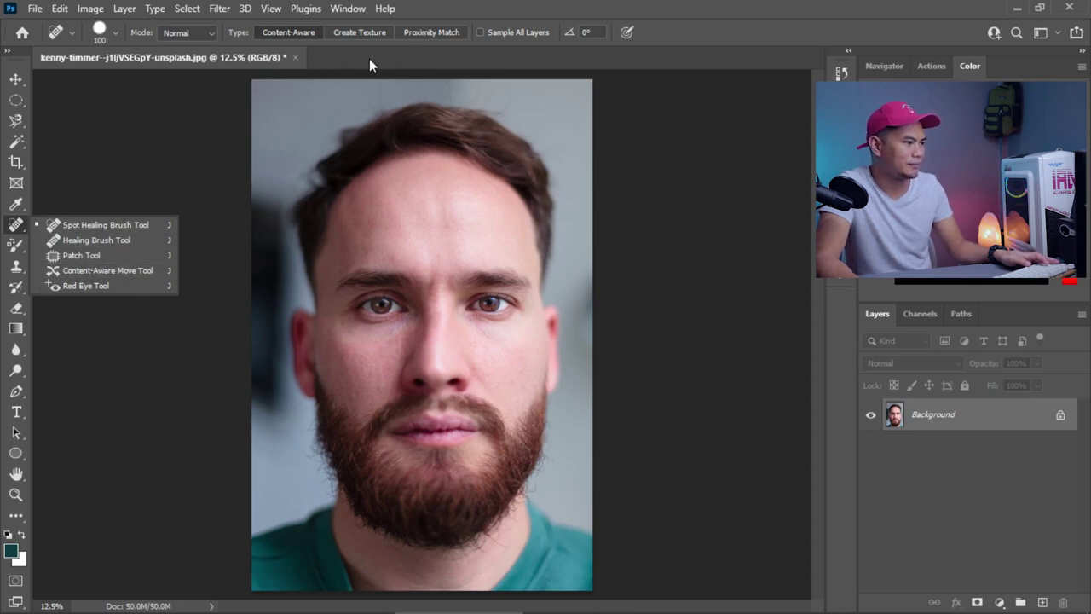
key("alt+Tab")
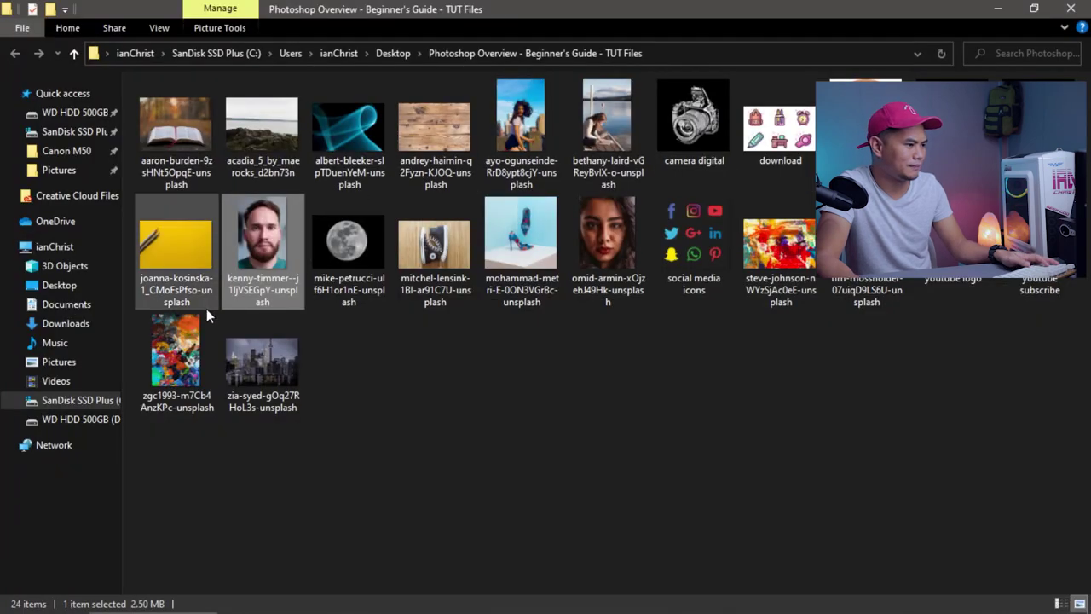
left_click_drag(256, 255, 294, 77)
key("alt+Tab")
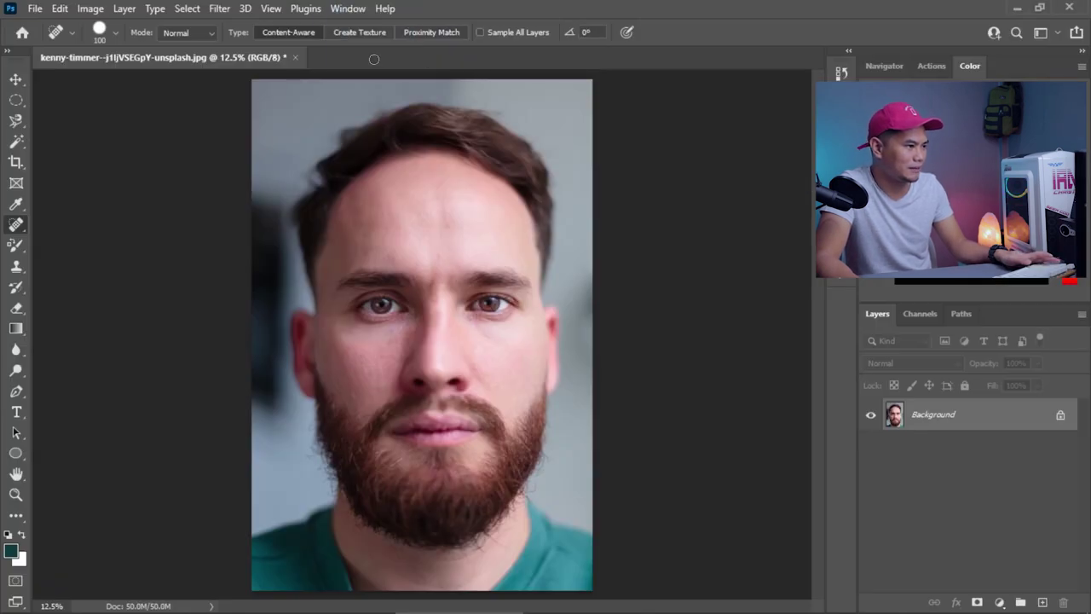
- Switch to the Spot Healing Brush Tool from the healing tools flyout
scroll(429, 290, "up", 2)
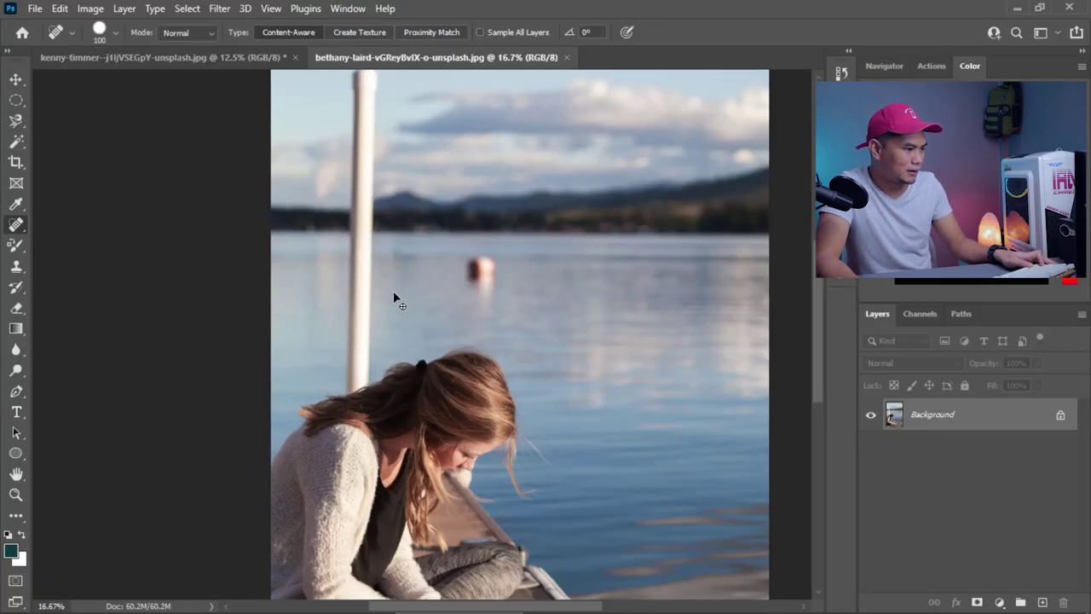
scroll(402, 291, "down", 1)
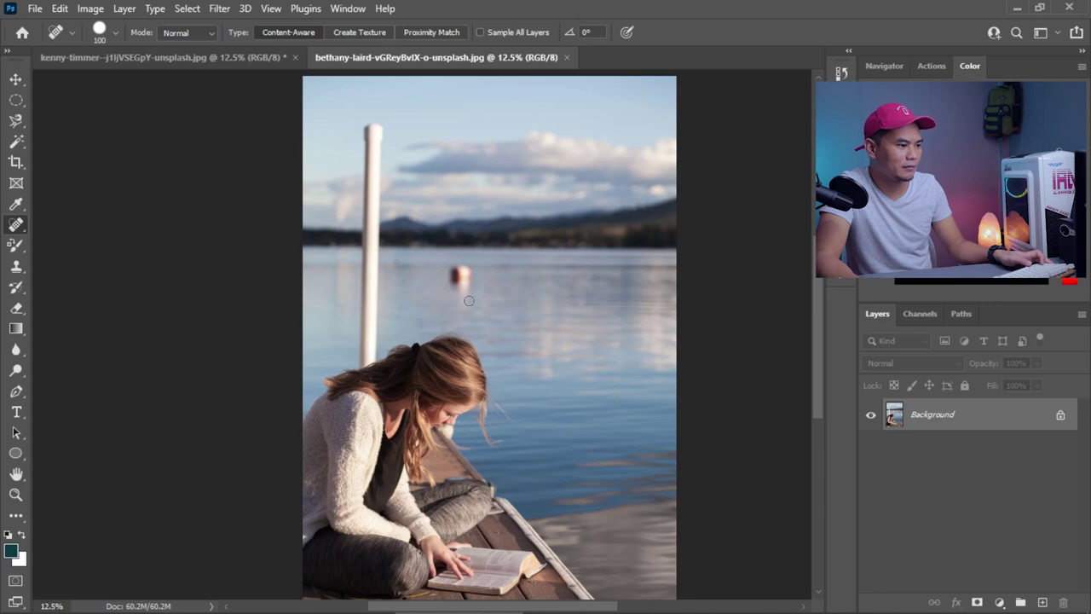
scroll(464, 295, "up", 5)
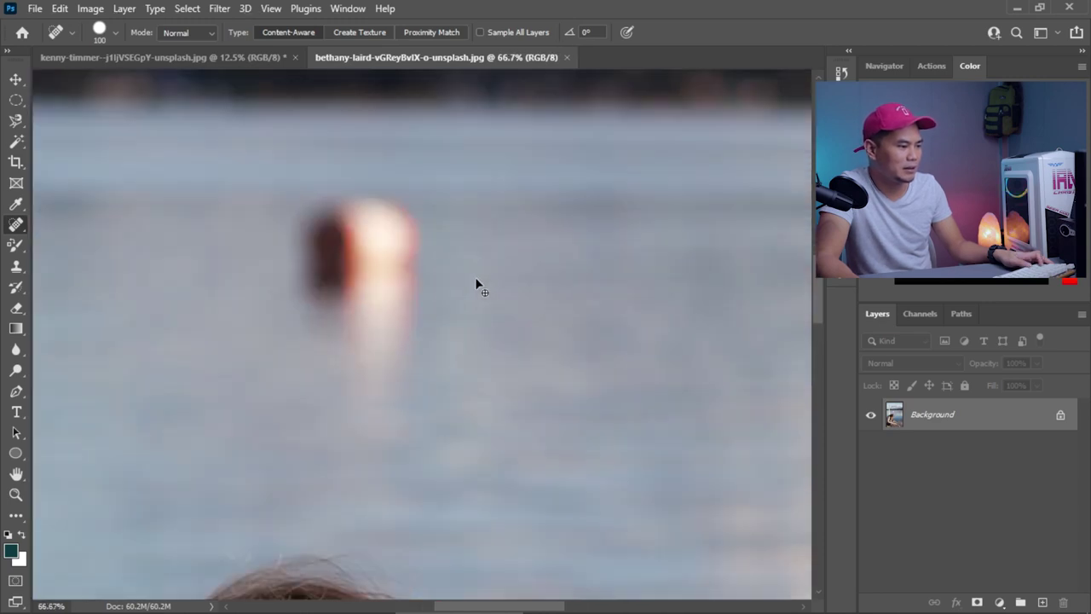
scroll(367, 279, "down", 4)
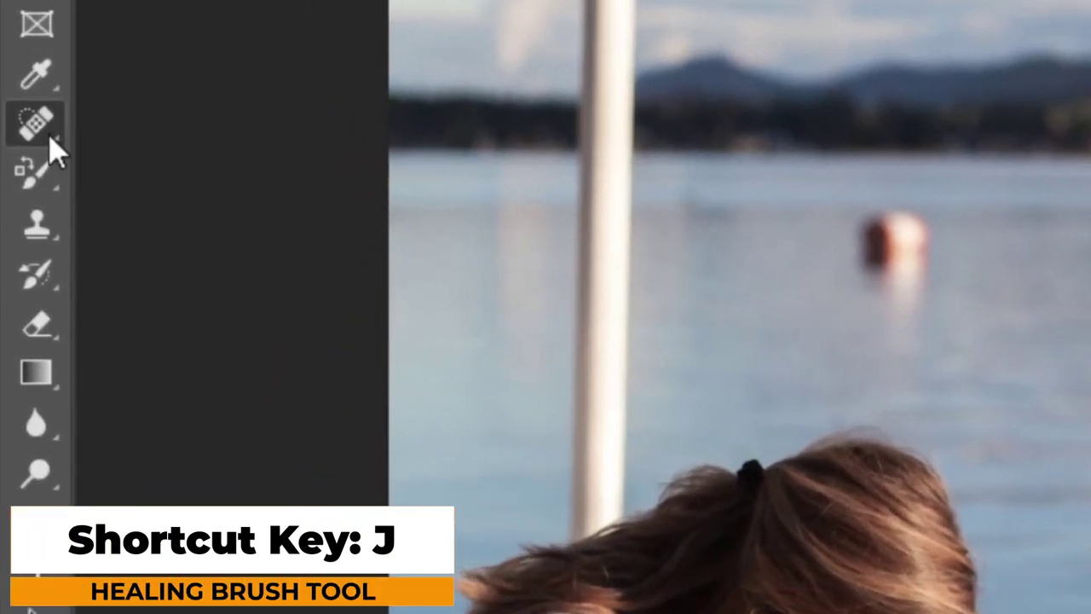
right_click(42, 166)
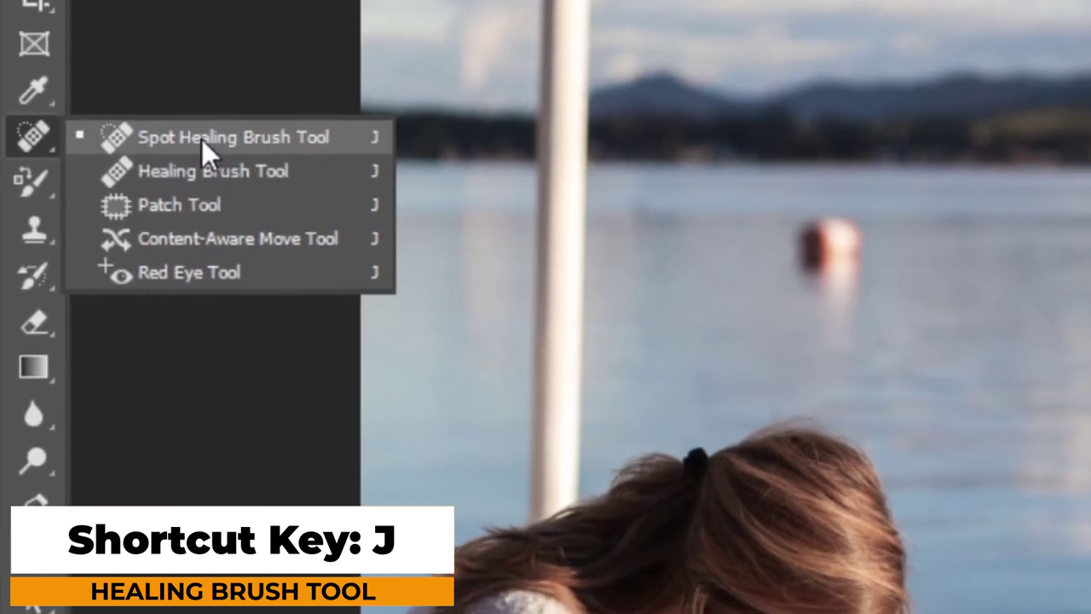
left_click(223, 134)
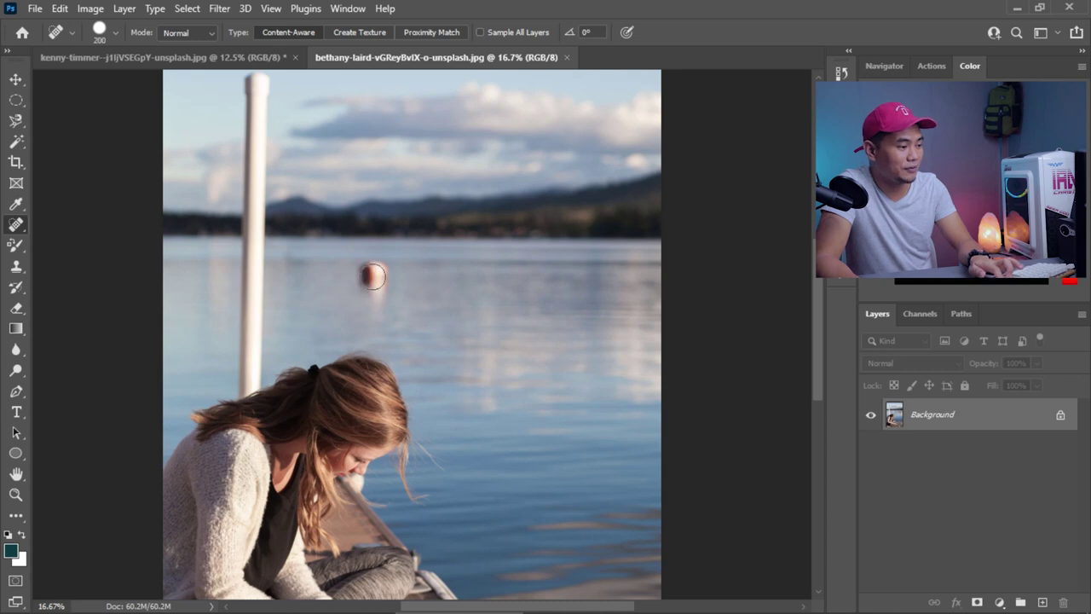
- Enlarge the brush to 600 px, heal the buoy, then undo the removal
key("bracketright")
key("bracketright")
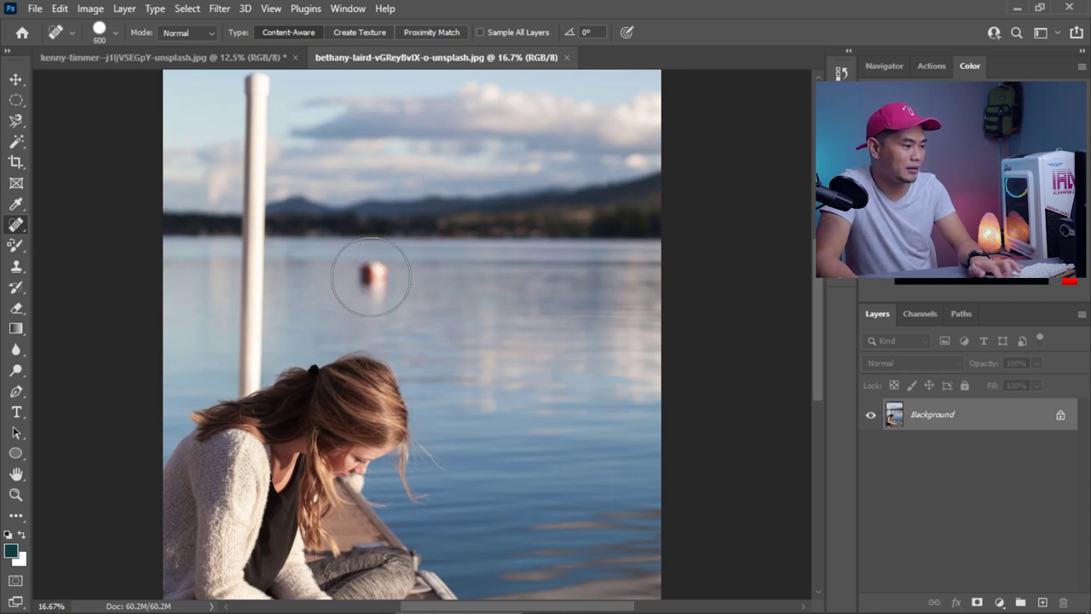
left_click(371, 277)
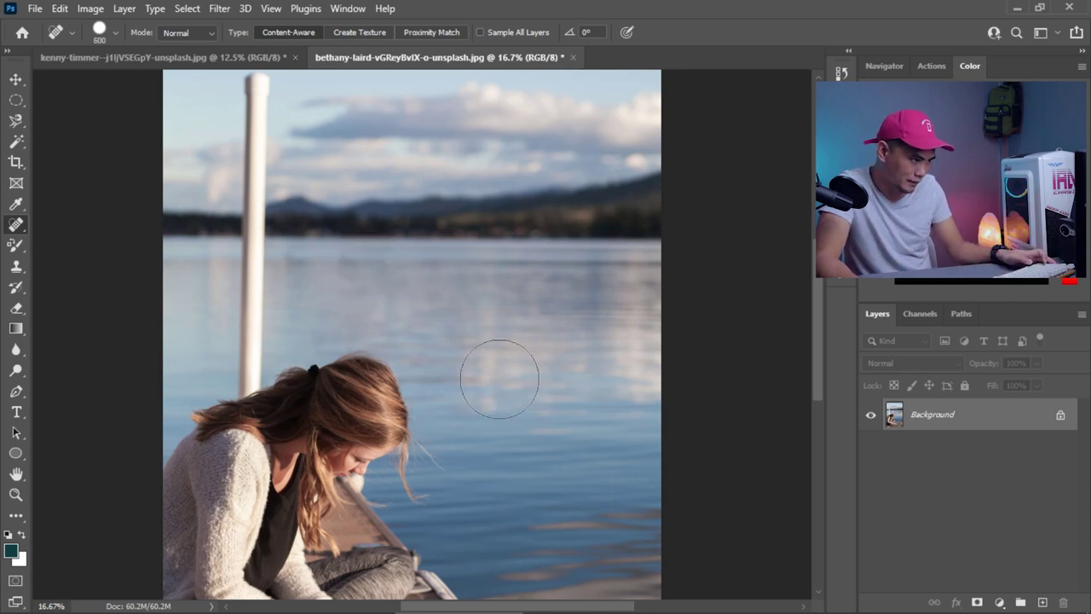
key("ctrl+z")
scroll(379, 287, "up", 3)
scroll(379, 288, "down", 2)
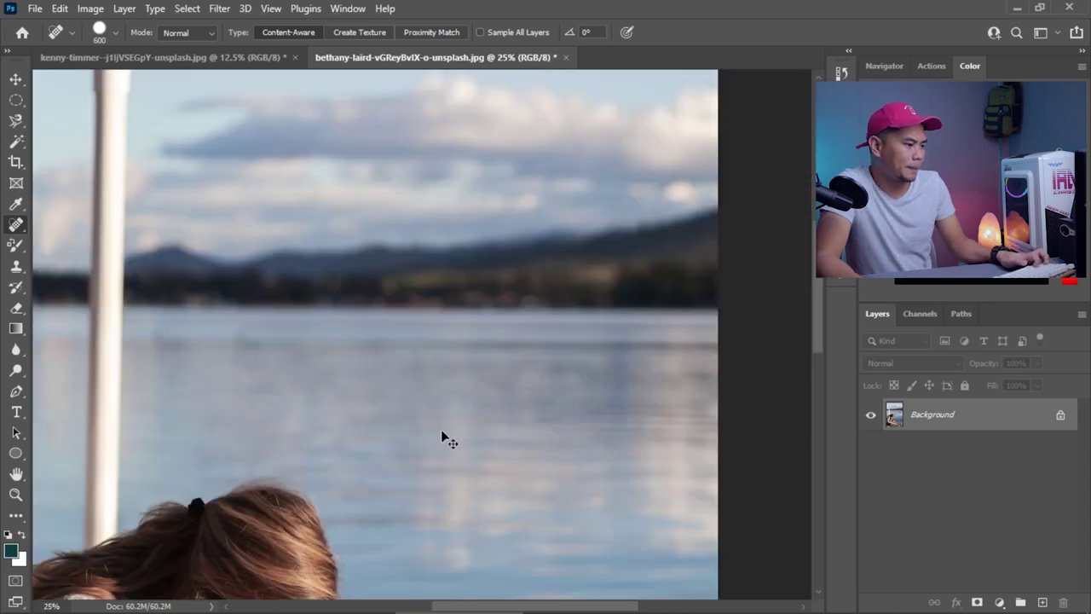
scroll(383, 422, "down", 1)
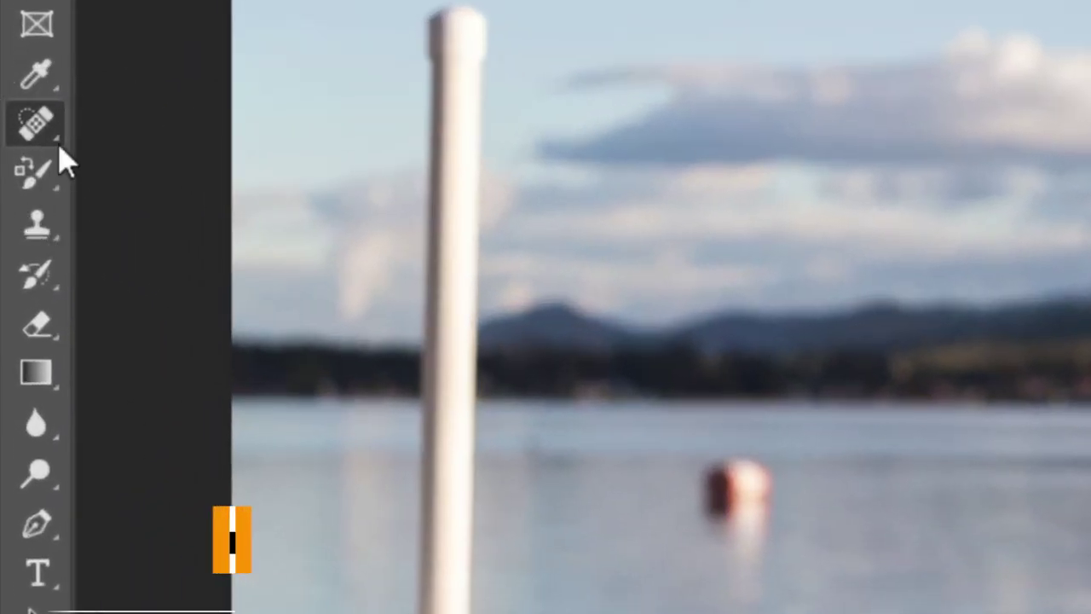
- Switch to the Healing Brush Tool and try healing the buoy without a source point
right_click(18, 228)
left_click(184, 164)
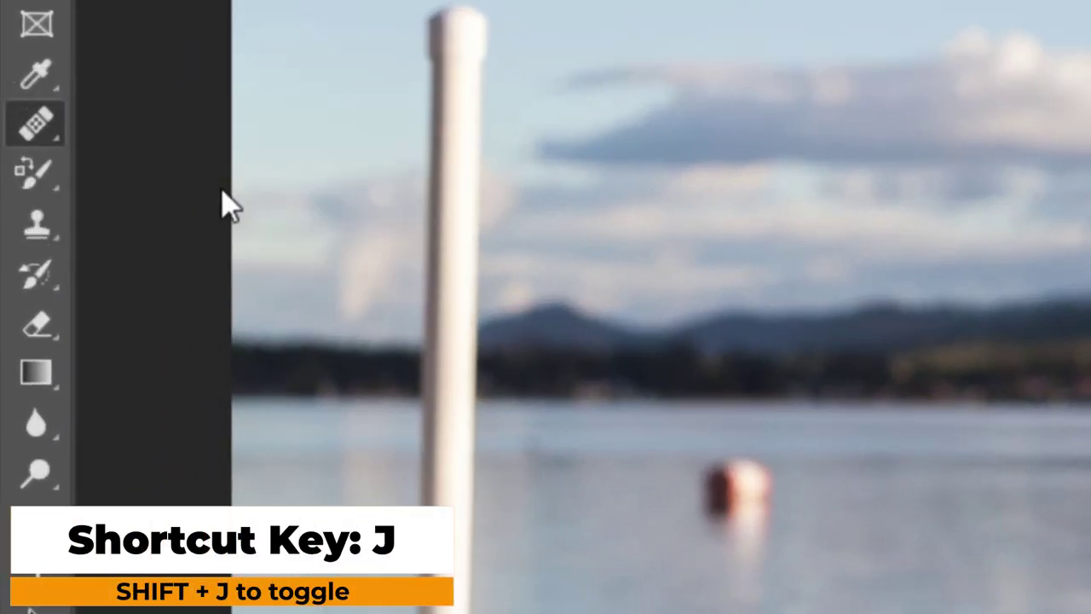
scroll(428, 412, "up", 4)
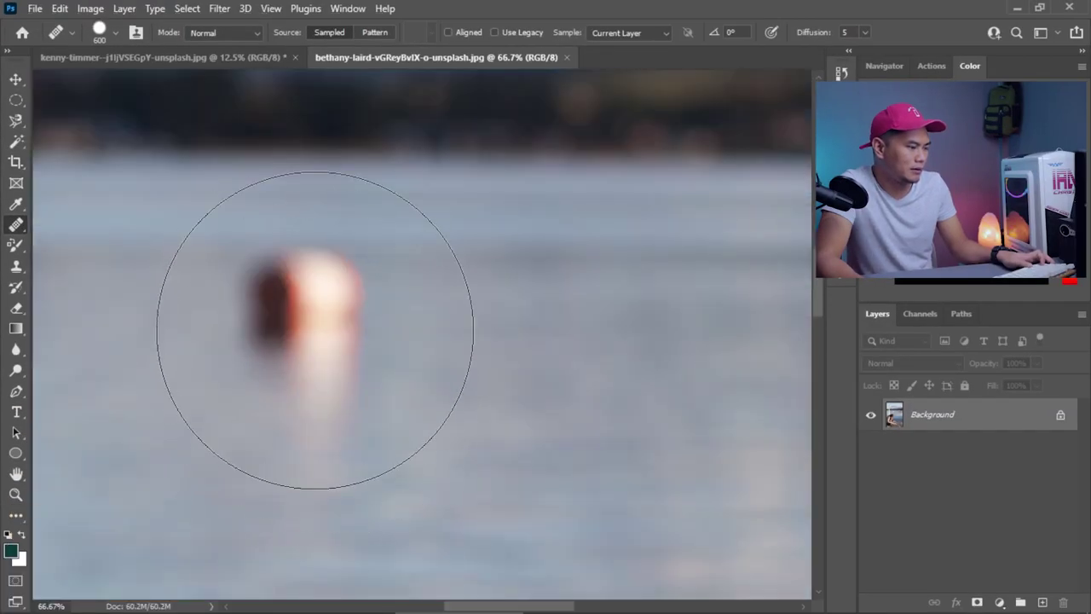
scroll(317, 328, "down", 2)
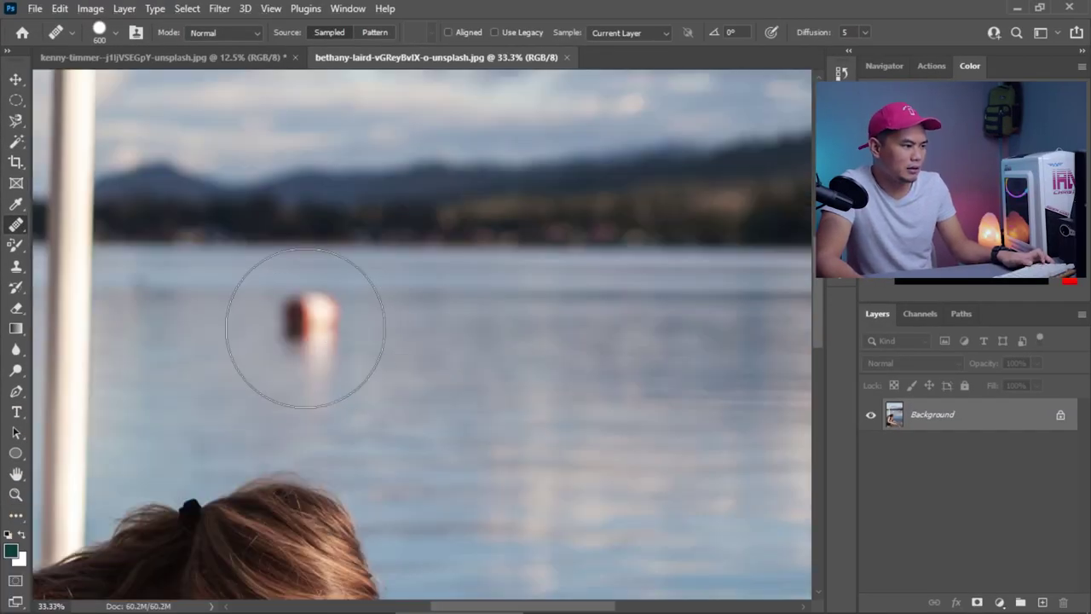
left_click(305, 327)
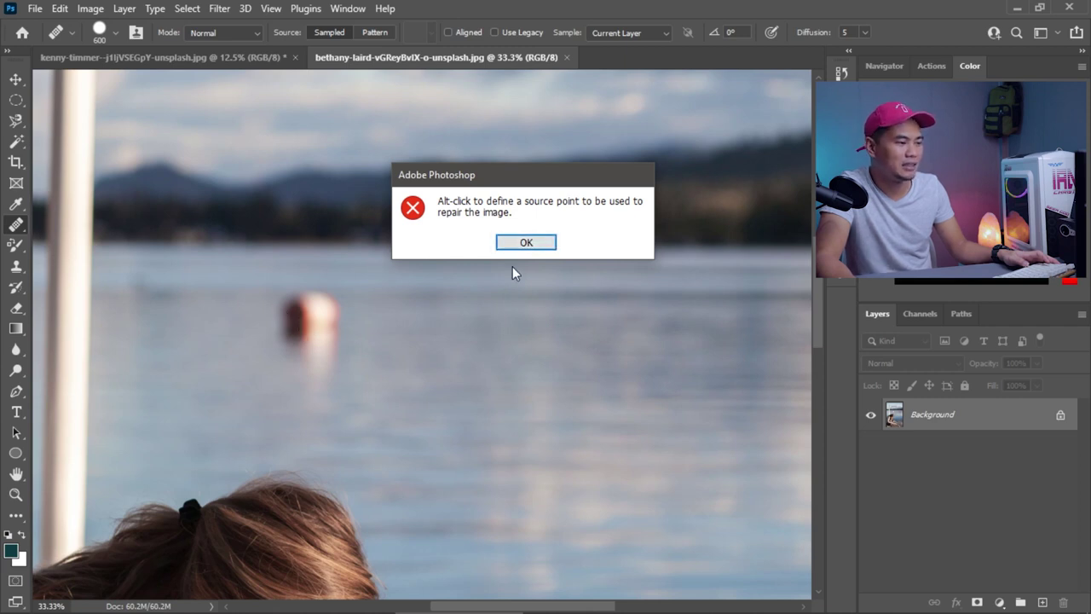
- Dismiss the source-point alert, sample clear water, and test-heal the buoy several times with undos
left_click(526, 243)
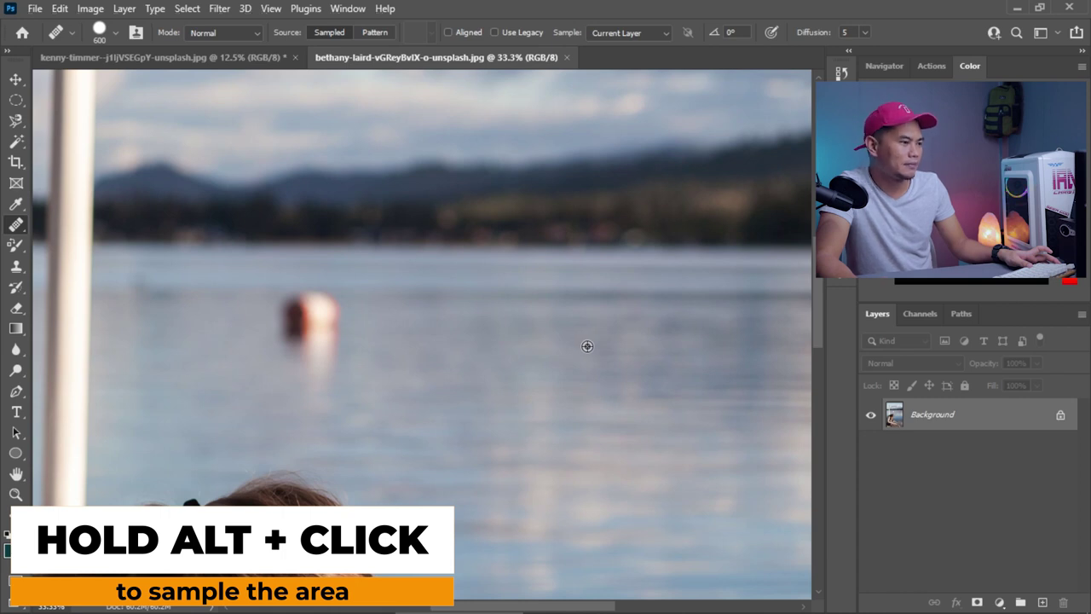
left_click(524, 321, "alt")
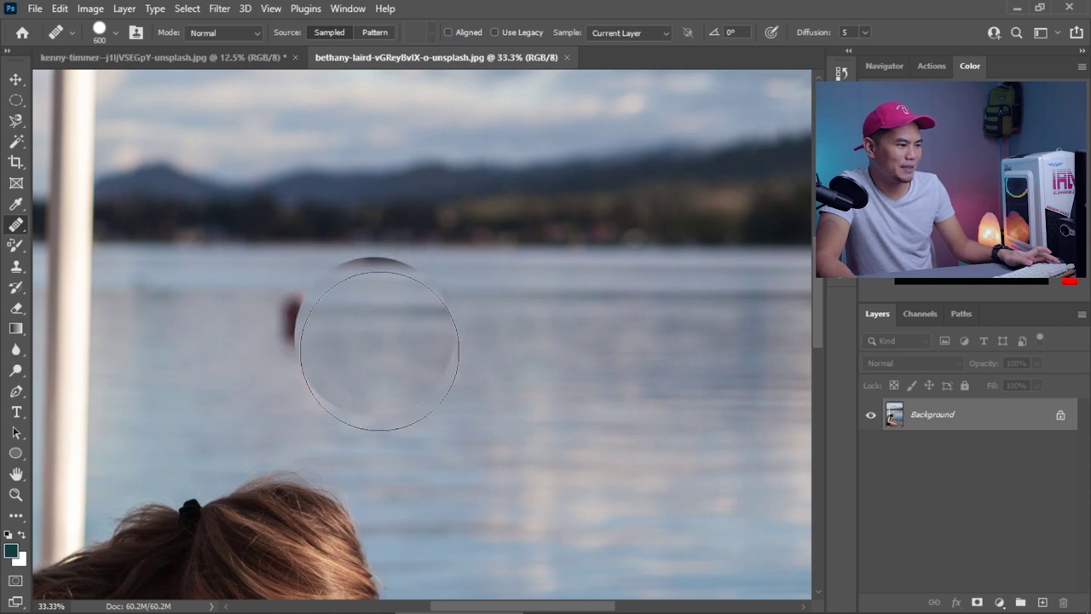
left_click(341, 322)
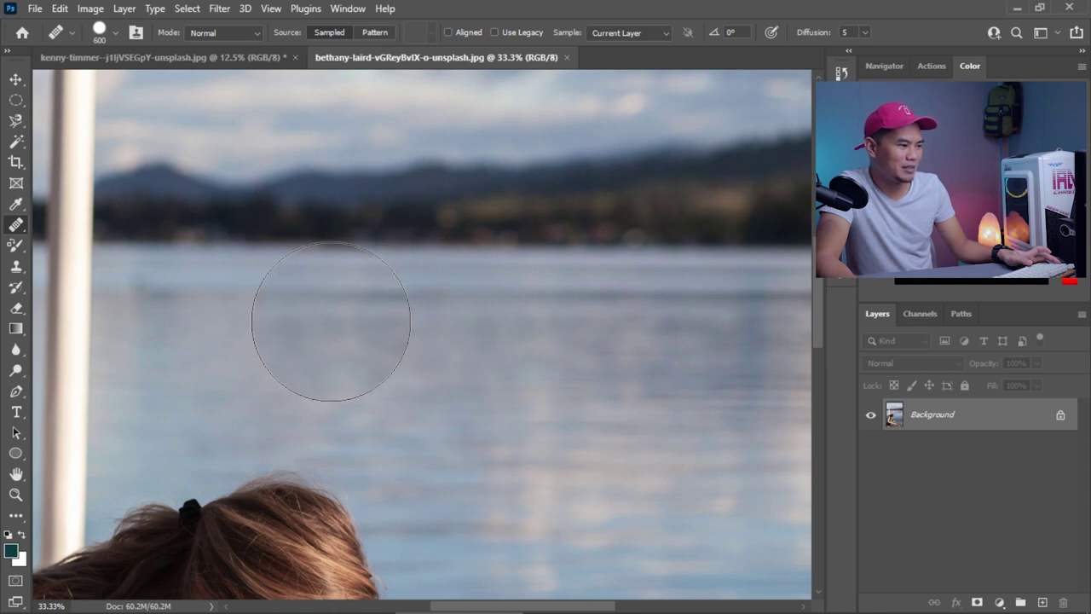
key("ctrl+z")
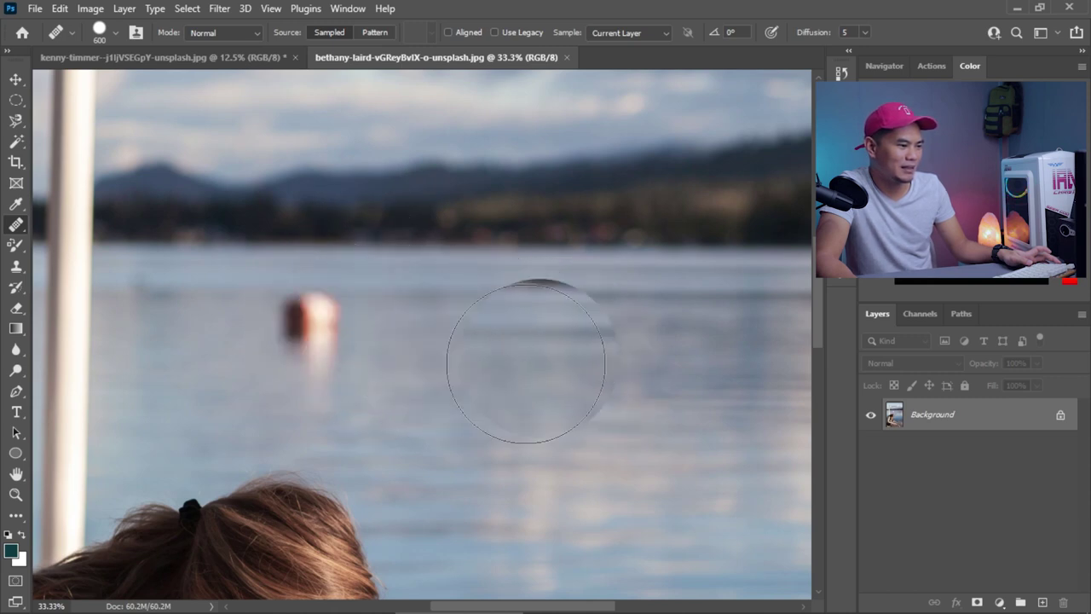
left_click(313, 323)
key("ctrl+z")
left_click(353, 317)
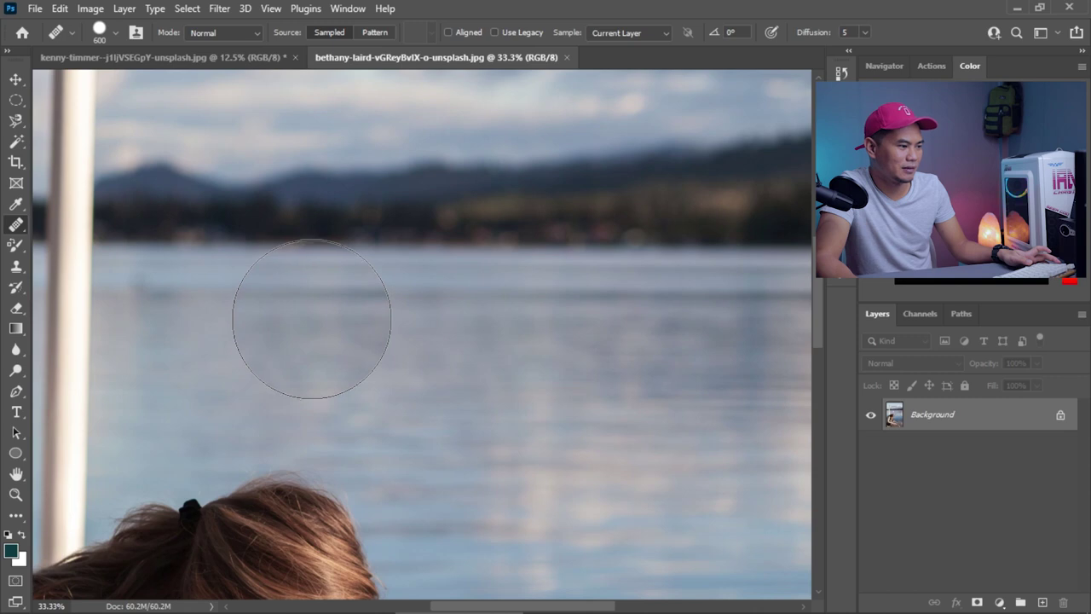
key("ctrl+z")
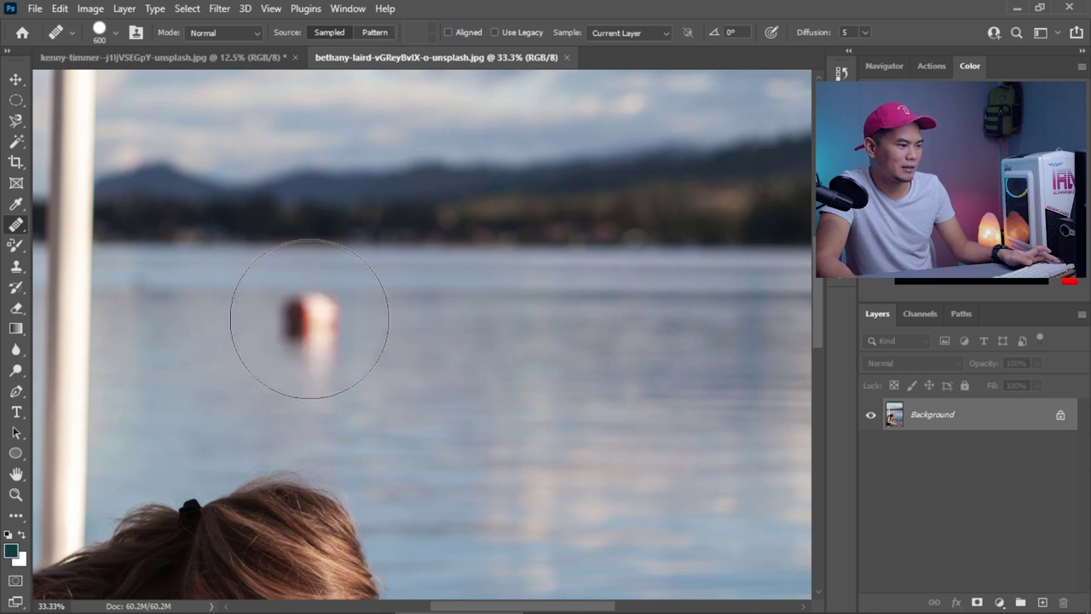
- Heal the buoy again, resample clean water, then undo the heal to restore the buoy
left_click(309, 314)
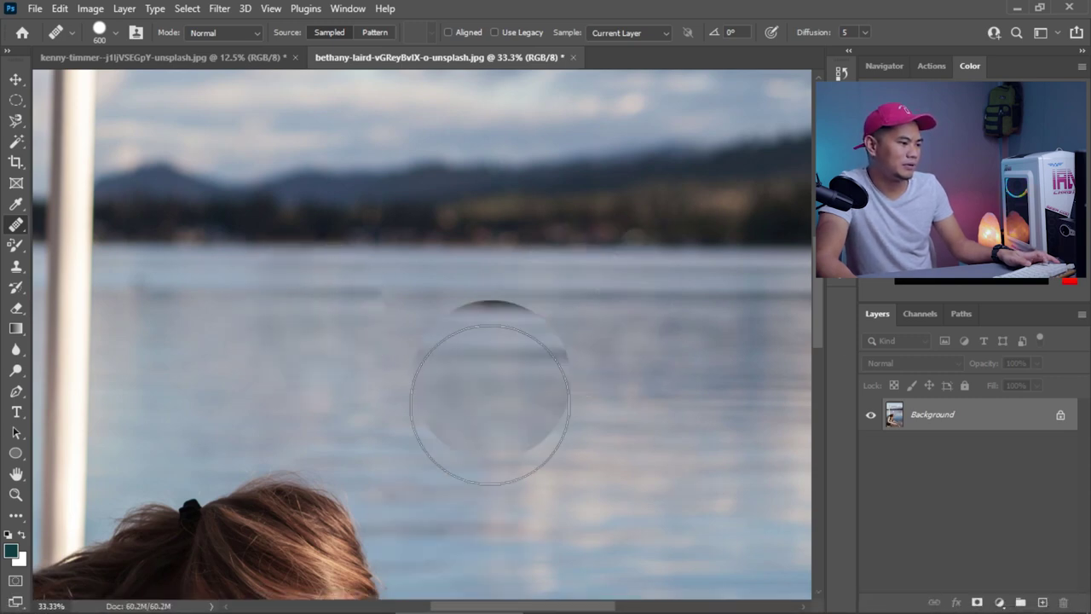
scroll(617, 345, "down", 3)
scroll(617, 377, "up", 4)
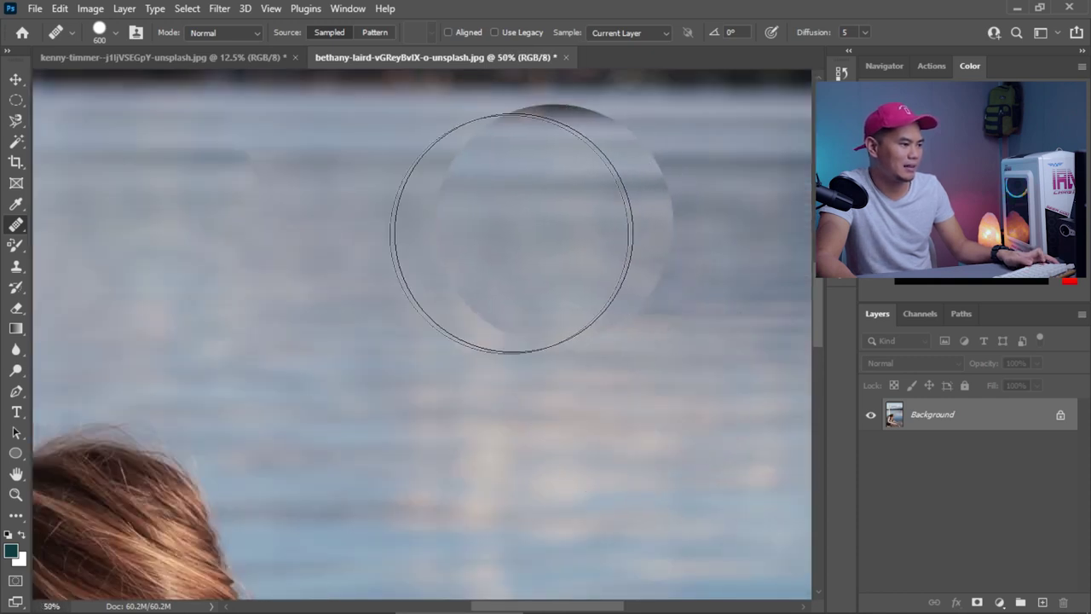
left_click(521, 238, "alt")
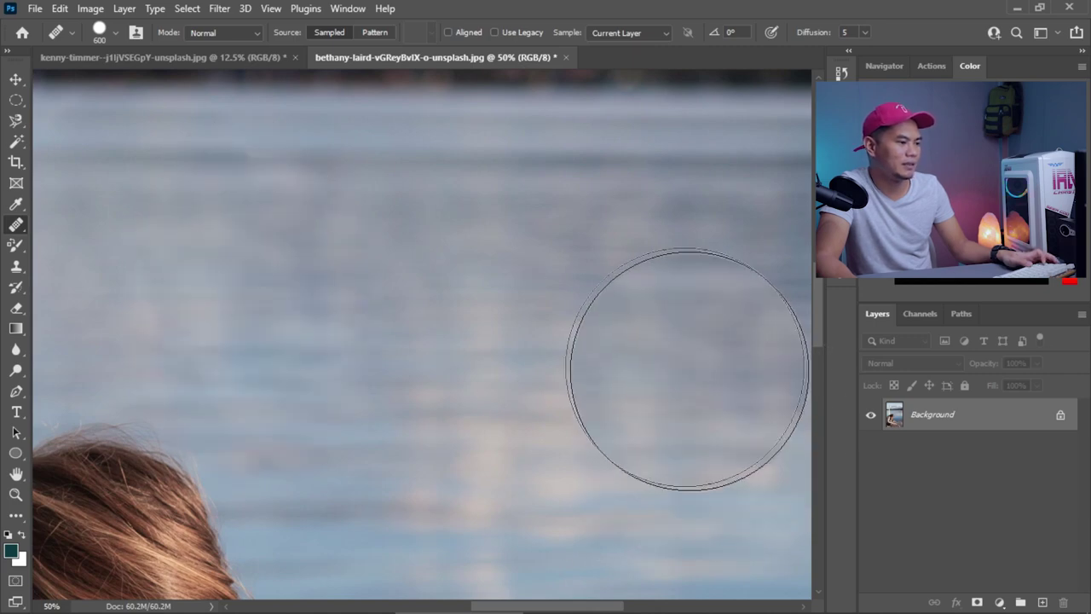
scroll(689, 358, "down", 4)
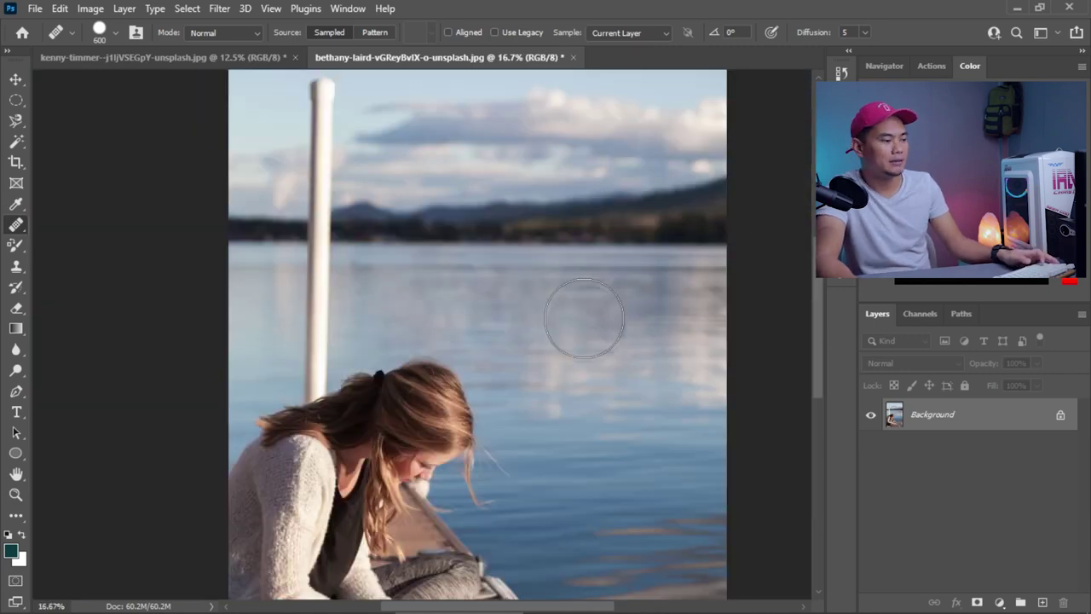
right_click(11, 230)
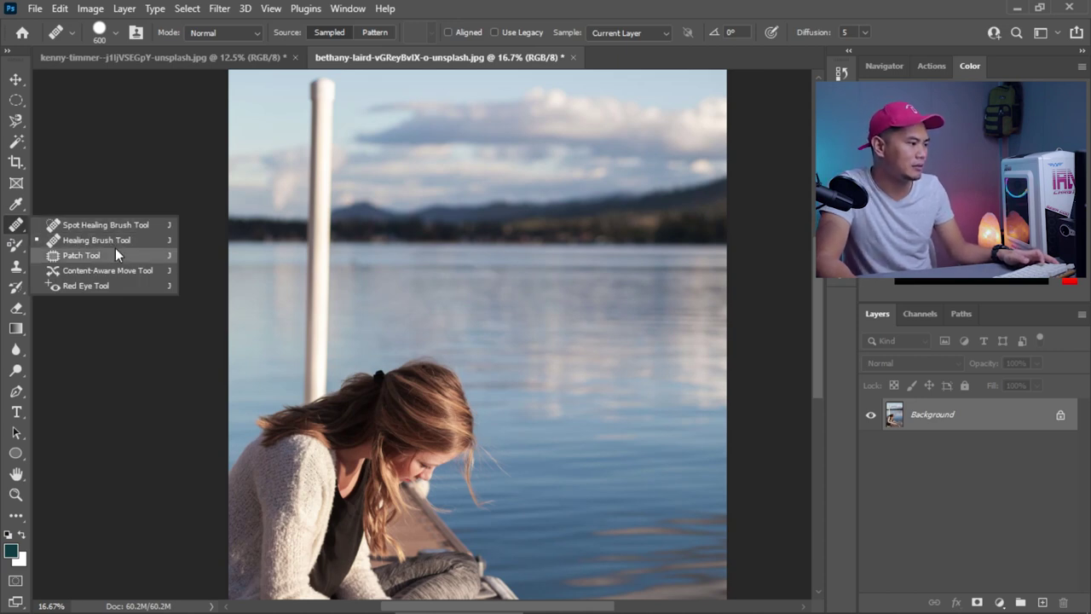
left_click(483, 281)
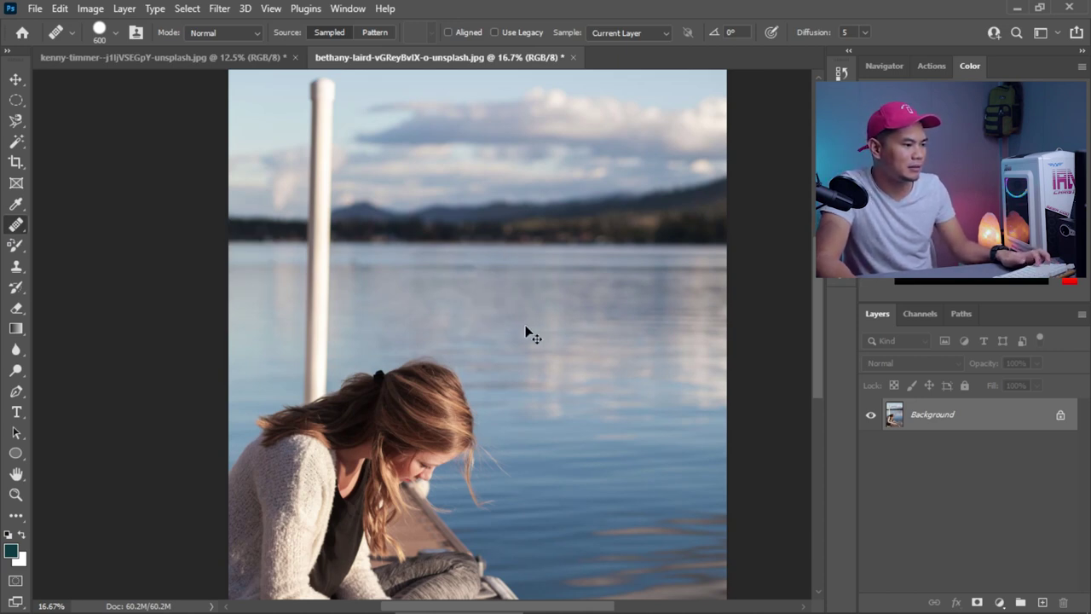
key("ctrl+z")
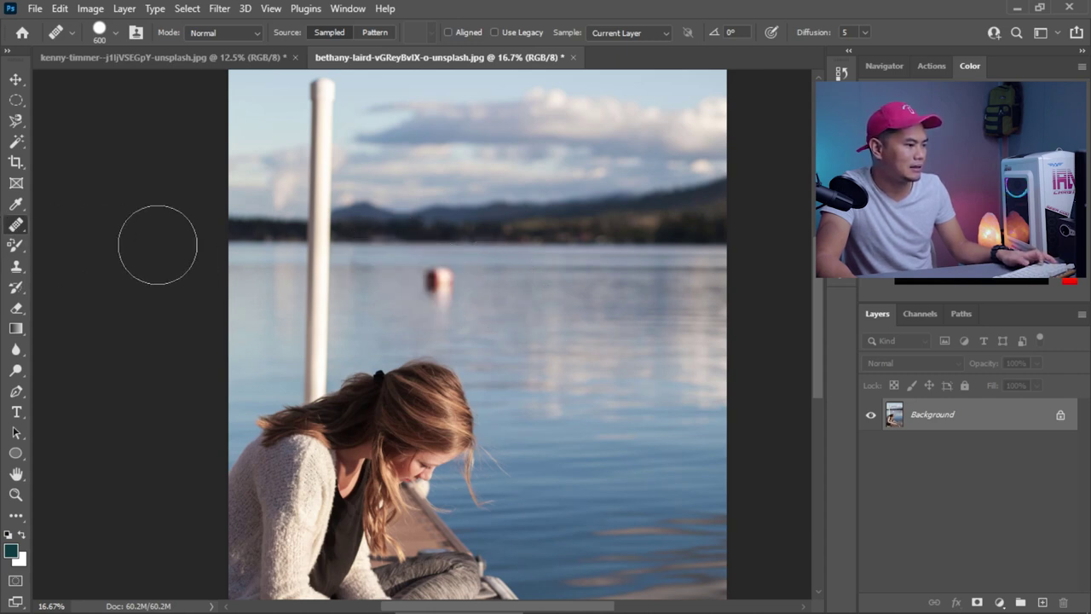
- Spot-heal the buoy out of the water with the Spot Healing Brush
right_click(15, 226)
left_click(69, 225)
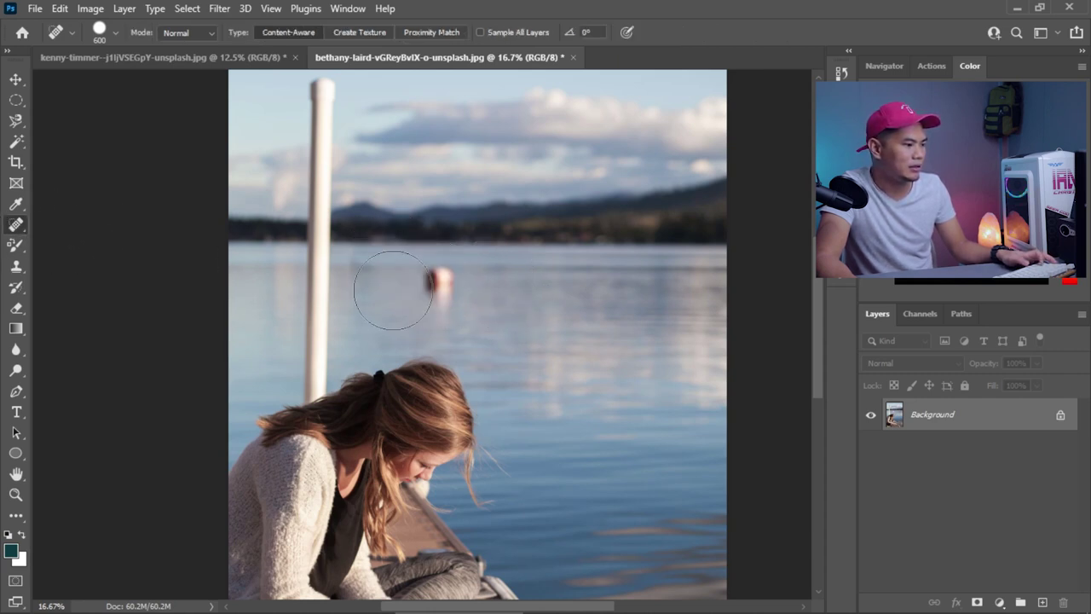
left_click(440, 284)
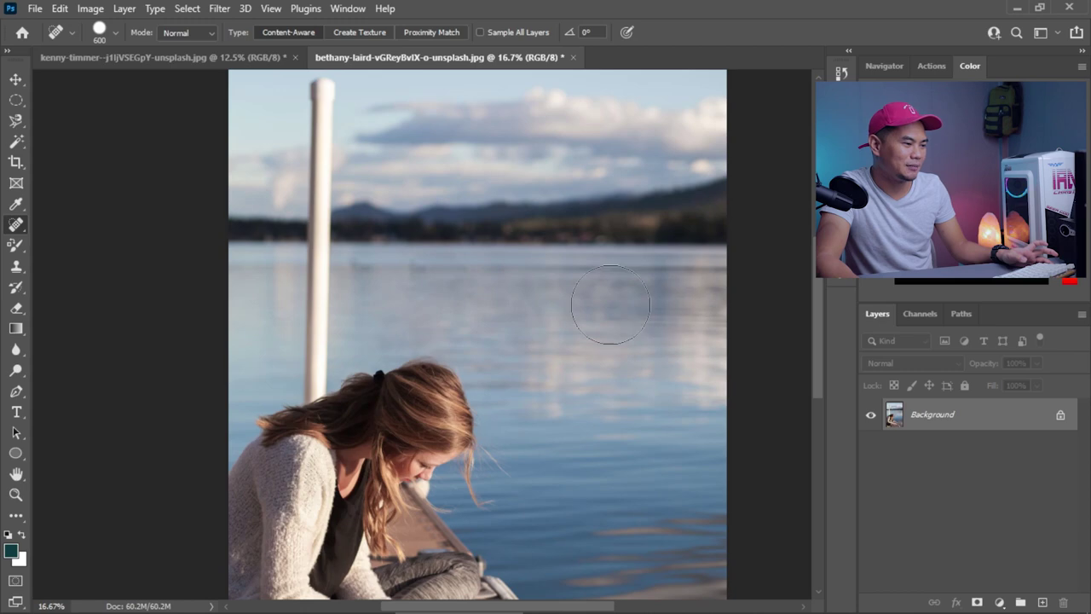
scroll(470, 288, "up", 3)
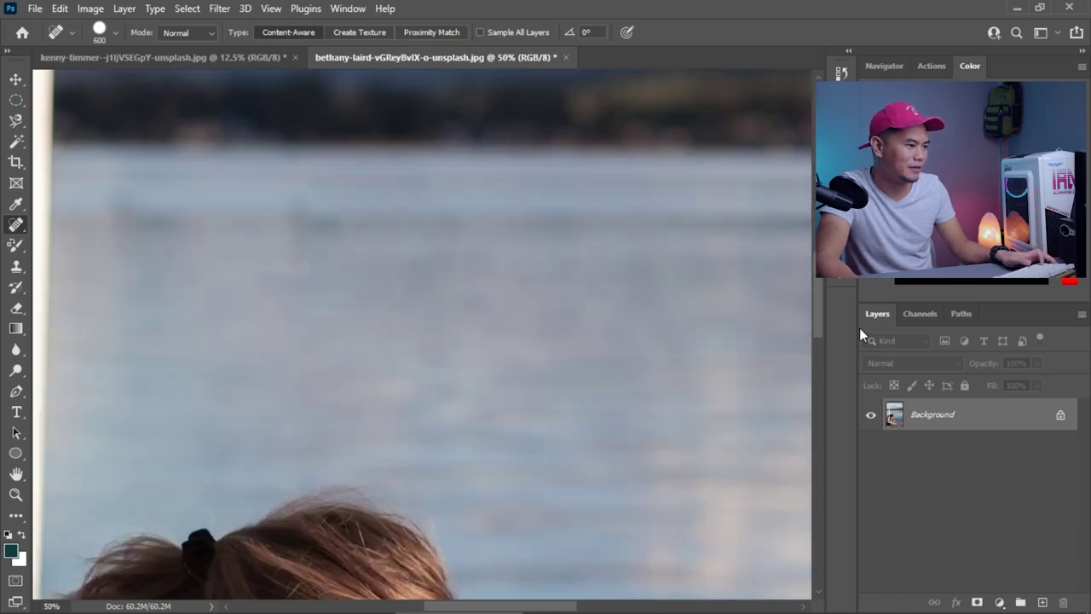
scroll(628, 358, "down", 2)
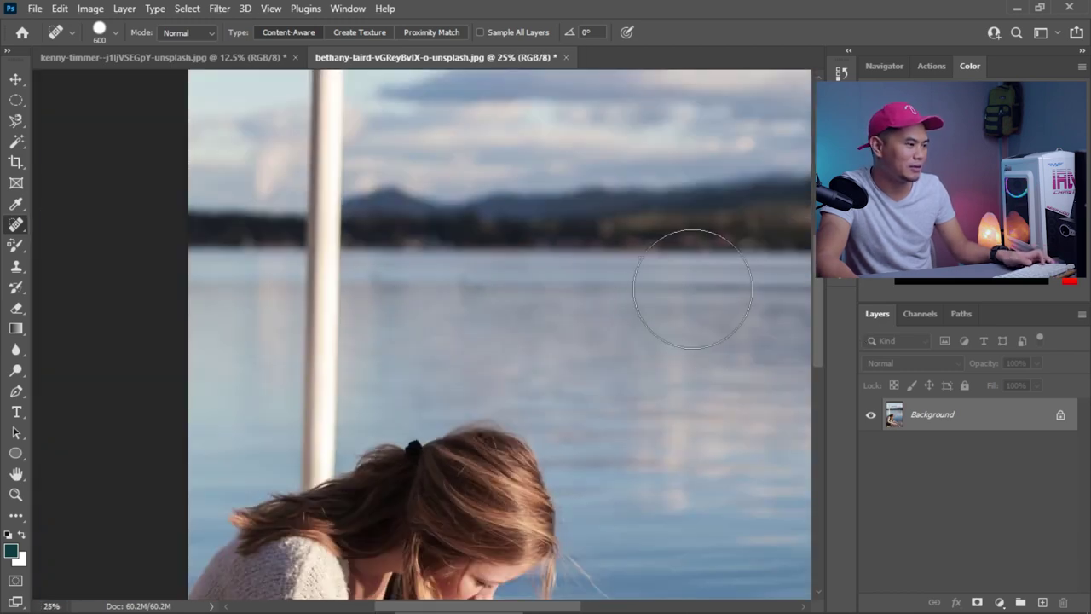
- Switch to the Healing Brush, Alt-sample nearby clean water, and paint the buoy away
right_click(24, 229)
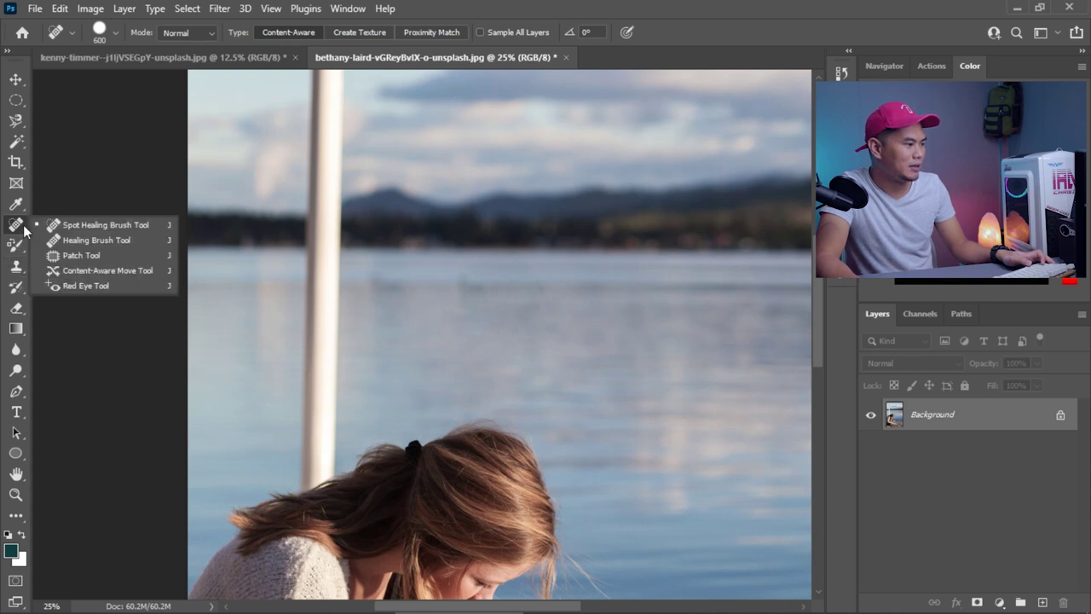
left_click(54, 244)
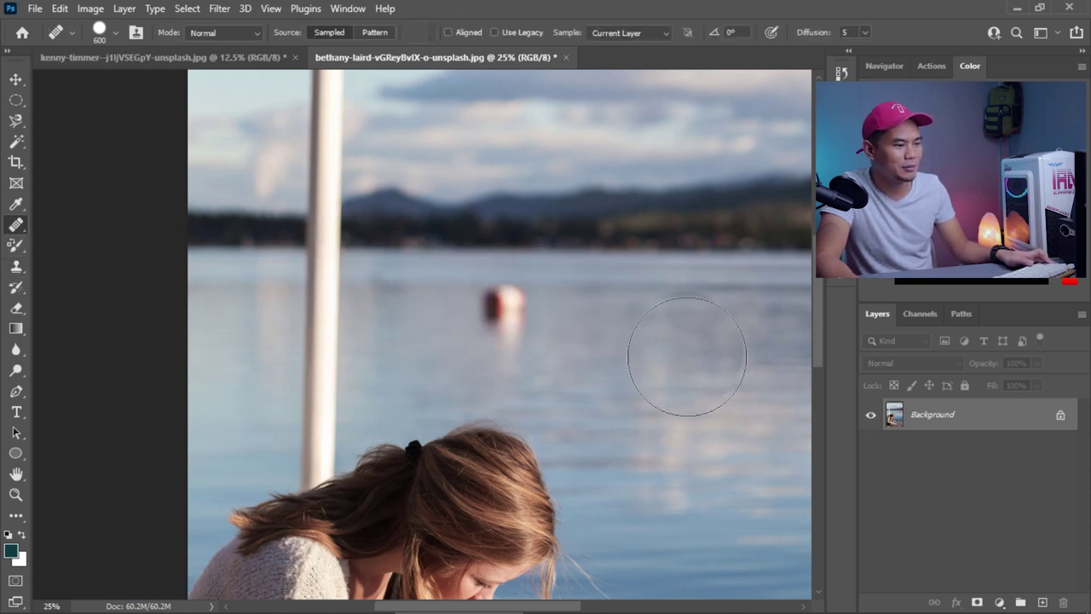
key("alt")
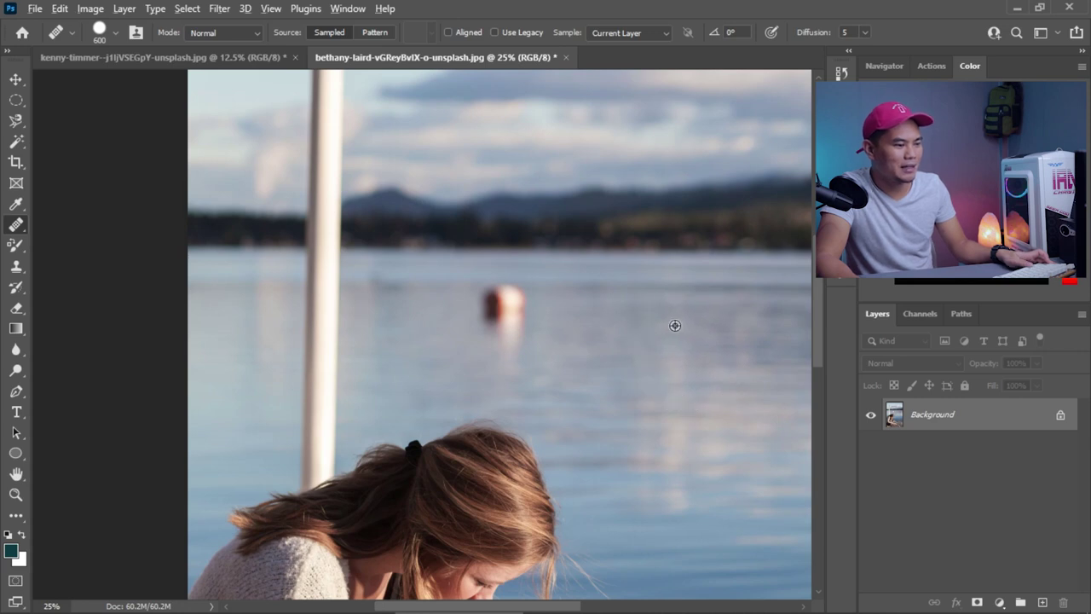
left_click(508, 305)
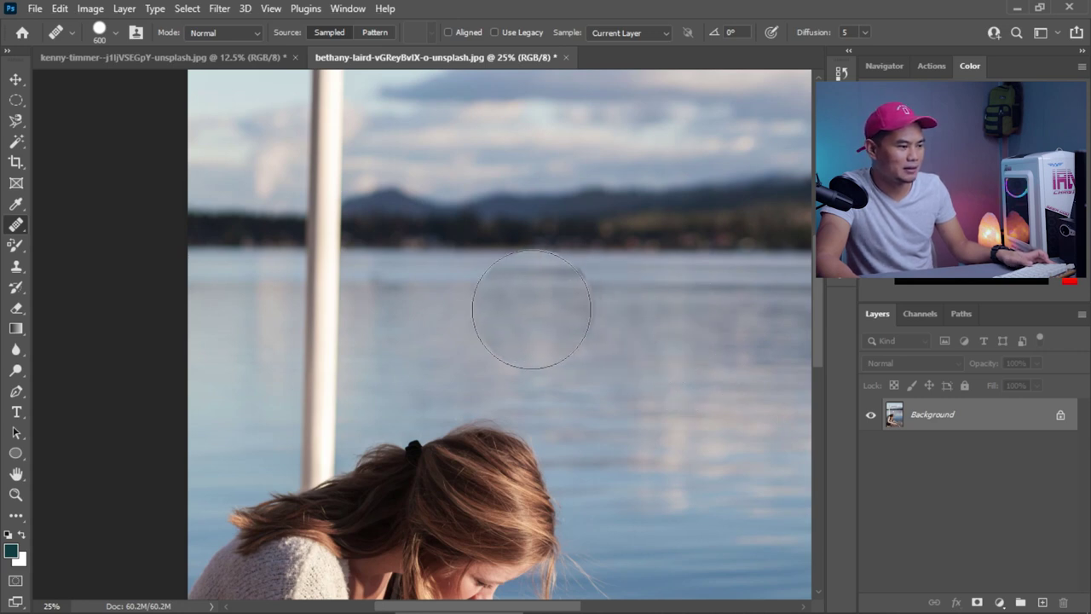
key("ctrl+z")
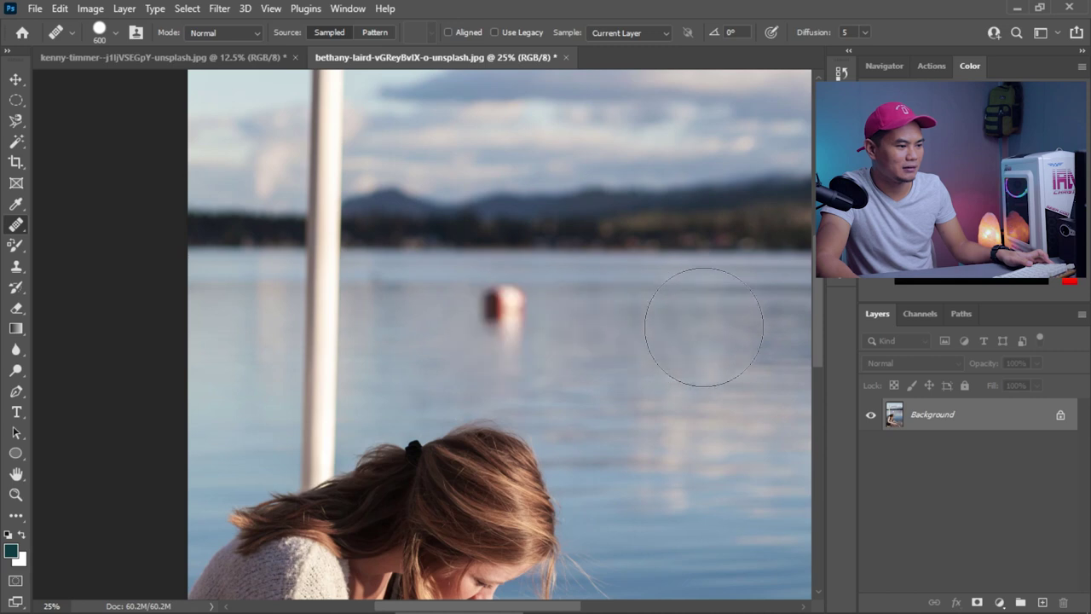
key("alt")
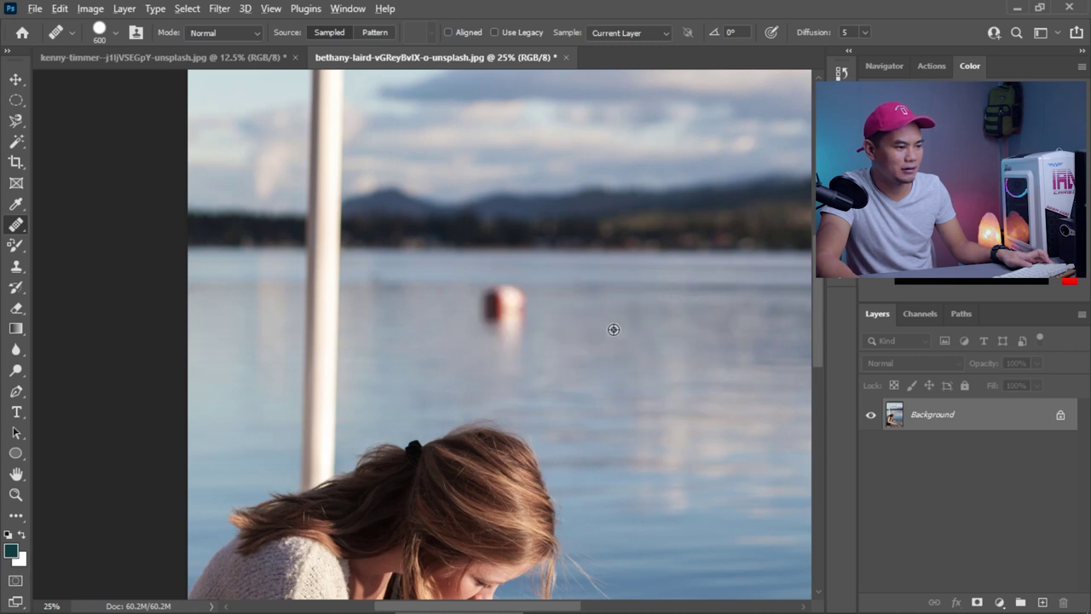
left_click(612, 326, "alt")
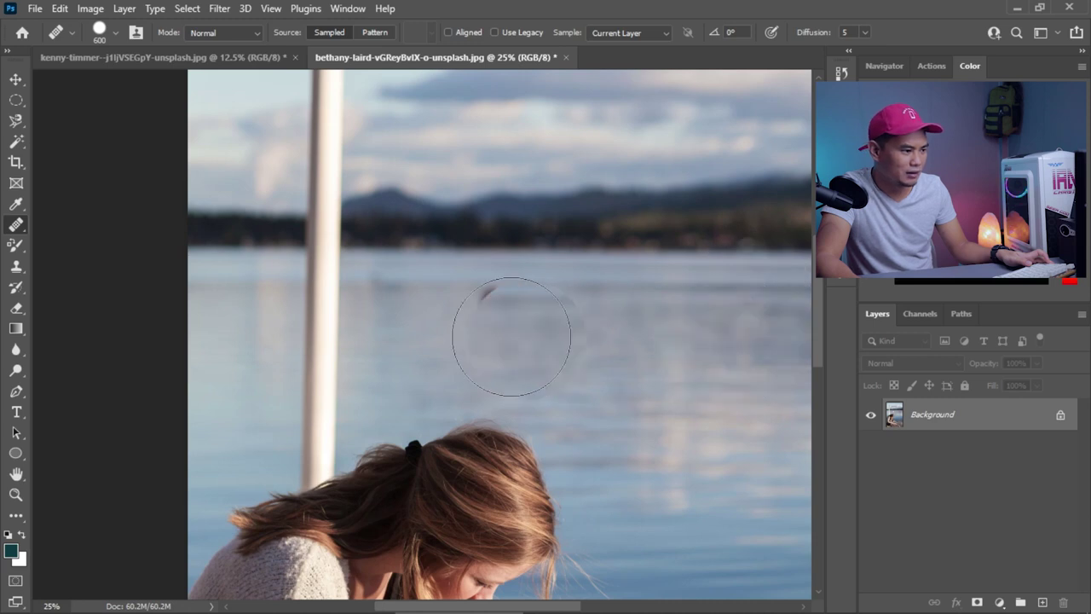
left_click(499, 315)
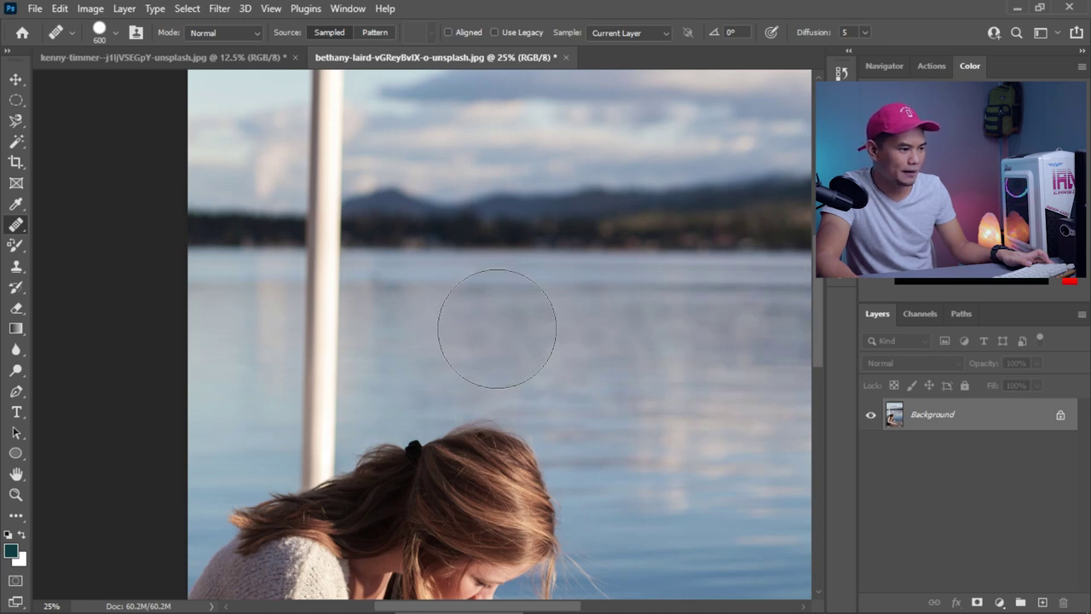
key("ctrl+minus")
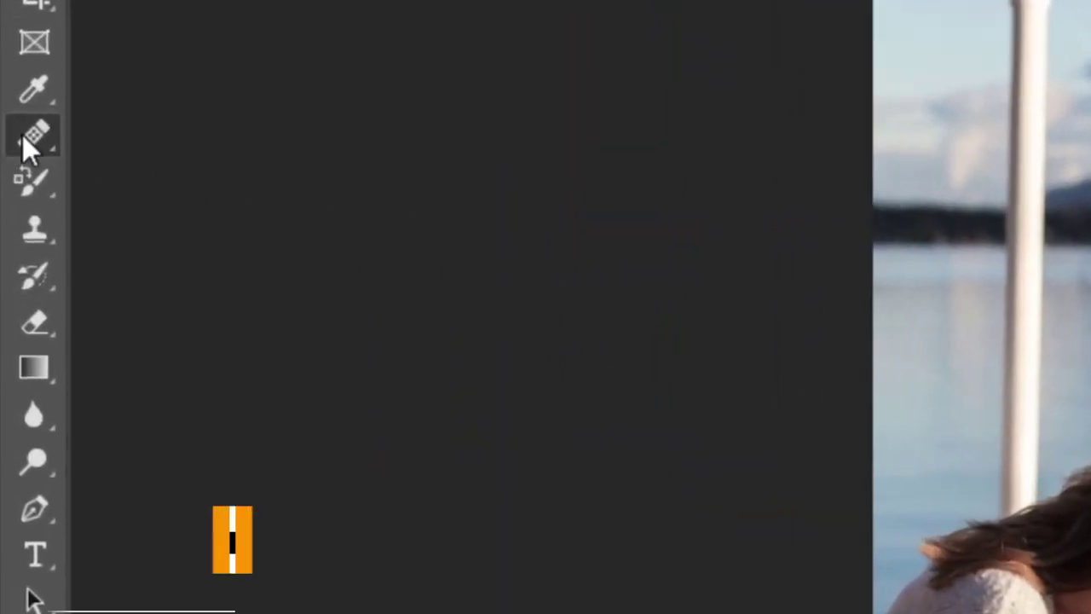
- Patch the buoy with clean water from the right using the Patch Tool, then outline a new patch area
left_click(24, 139)
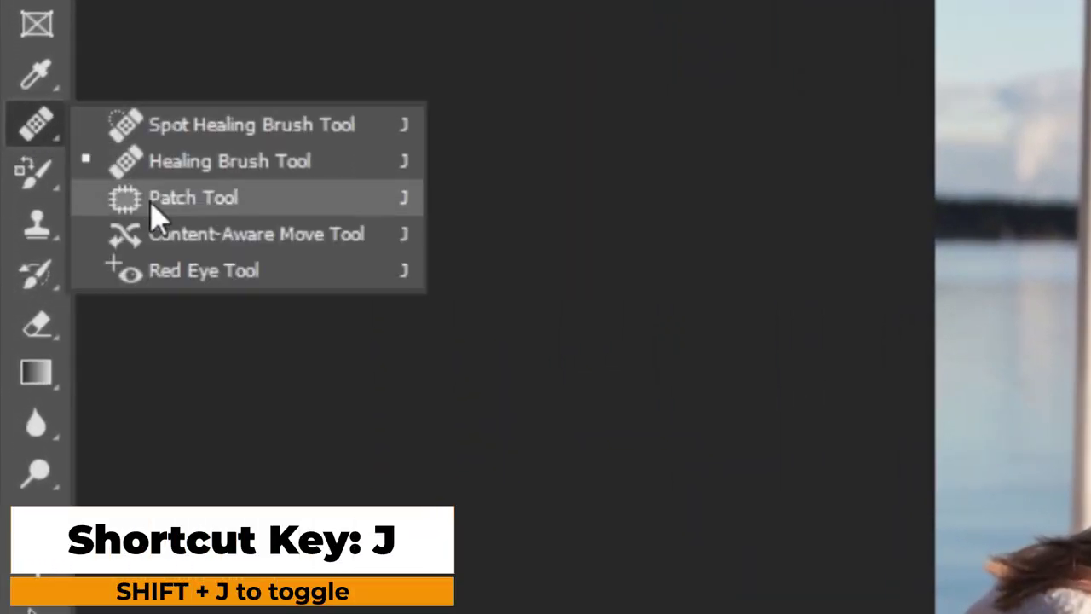
left_click(153, 203)
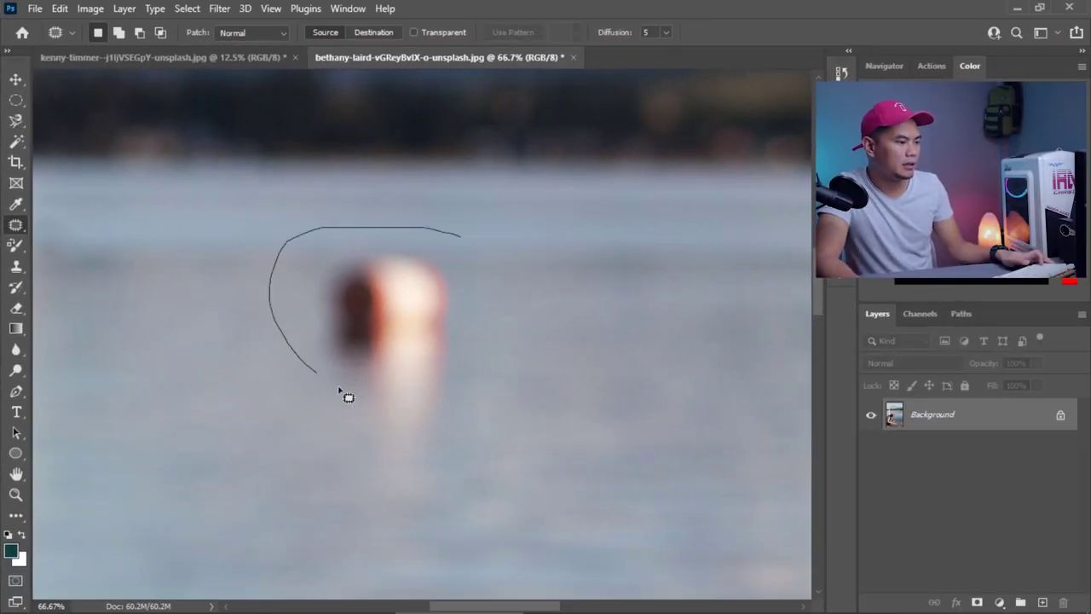
mouse_move(595, 325)
left_mouse_down()
mouse_move(545, 257)
mouse_move(464, 237)
left_mouse_up()
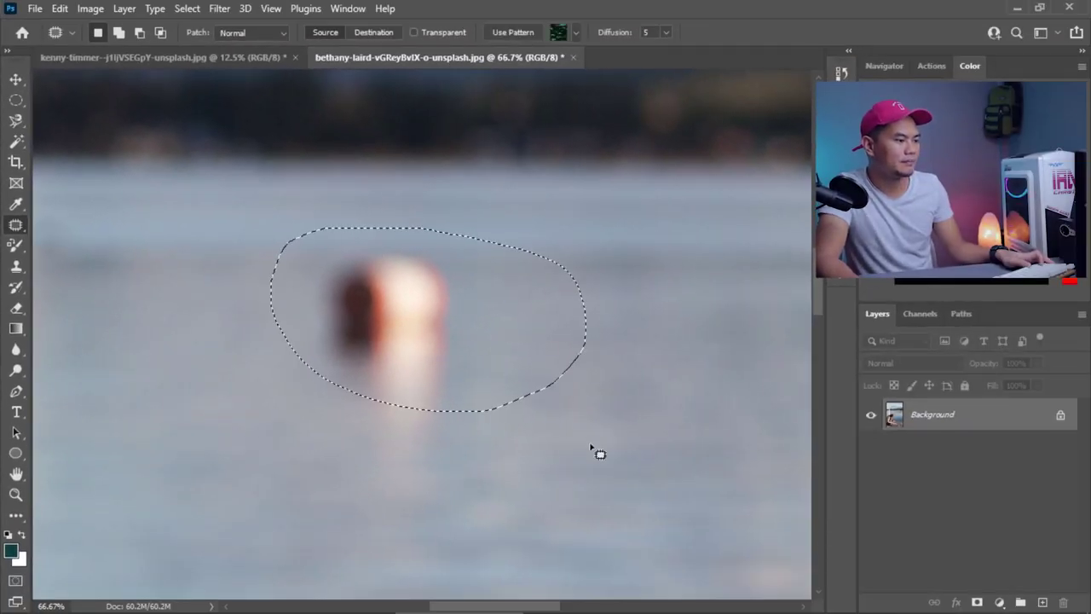
scroll(601, 335, "down", 3)
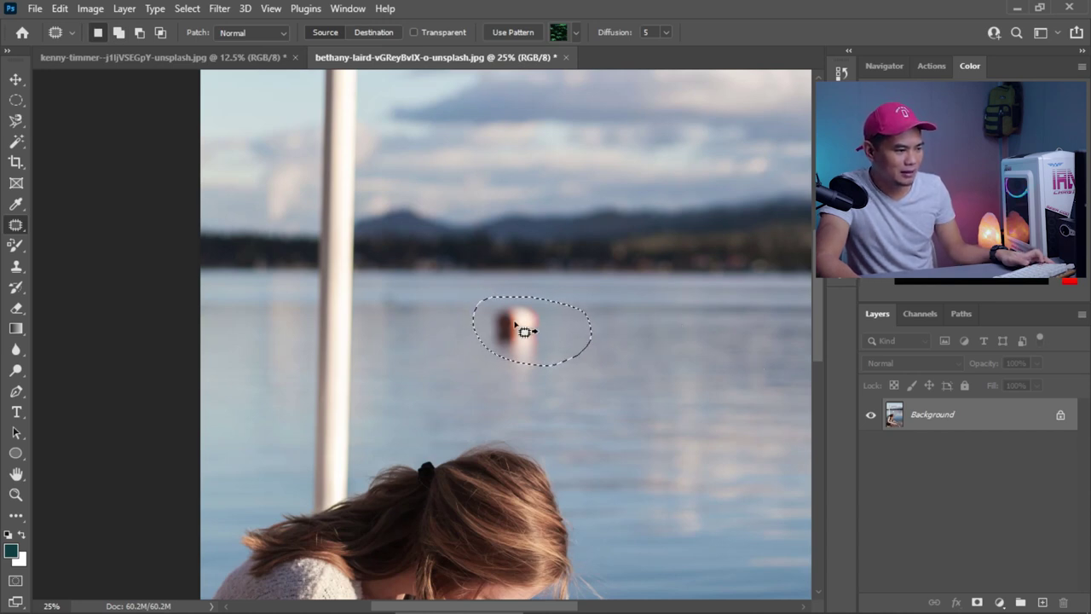
left_click_drag(534, 324, 654, 324)
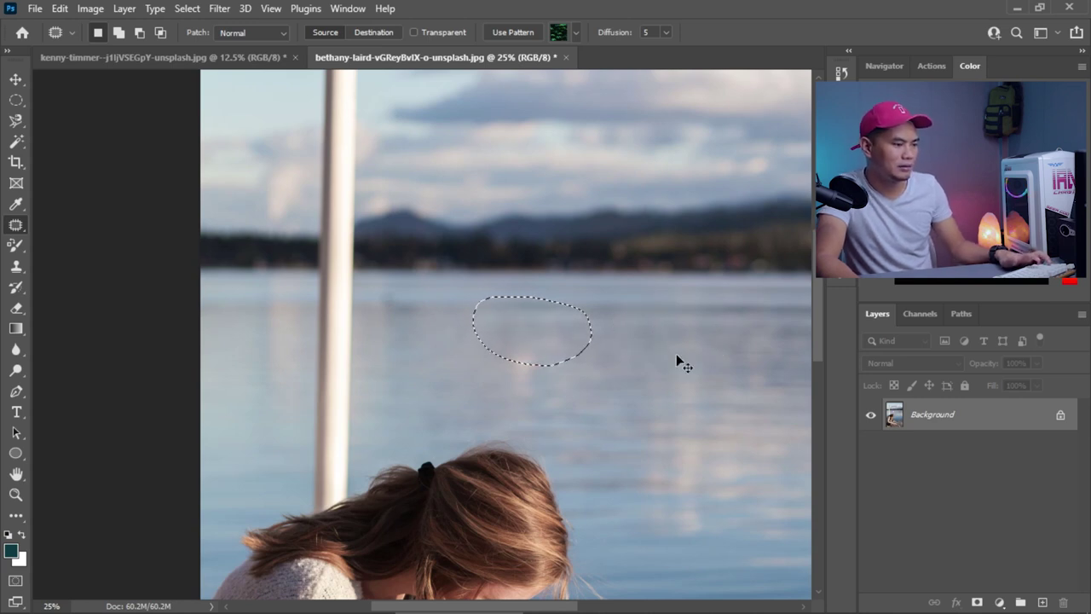
key("ctrl+d")
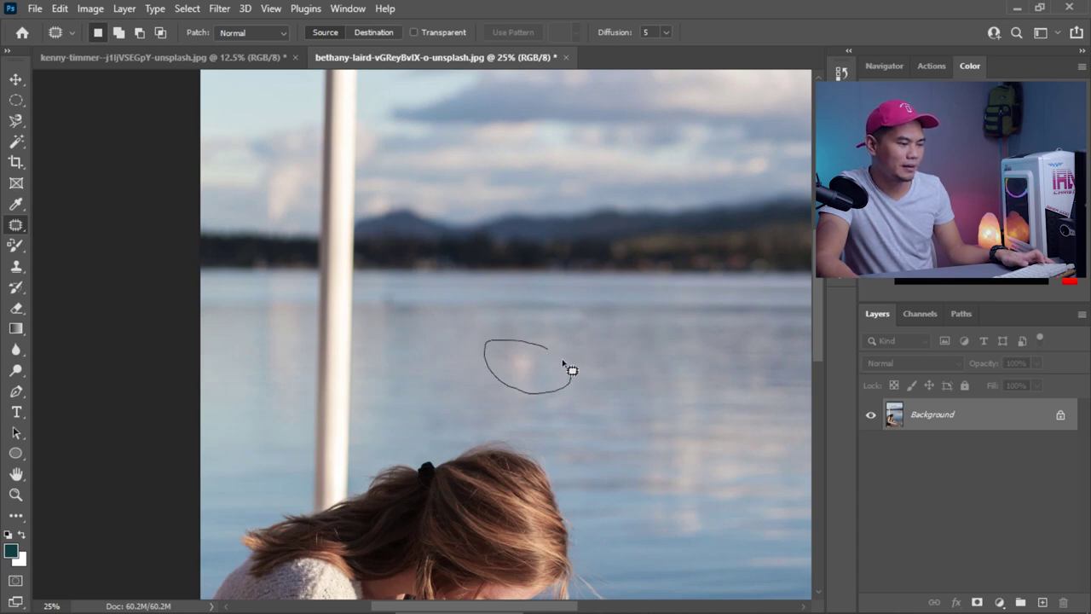
left_click_drag(543, 350, 647, 366)
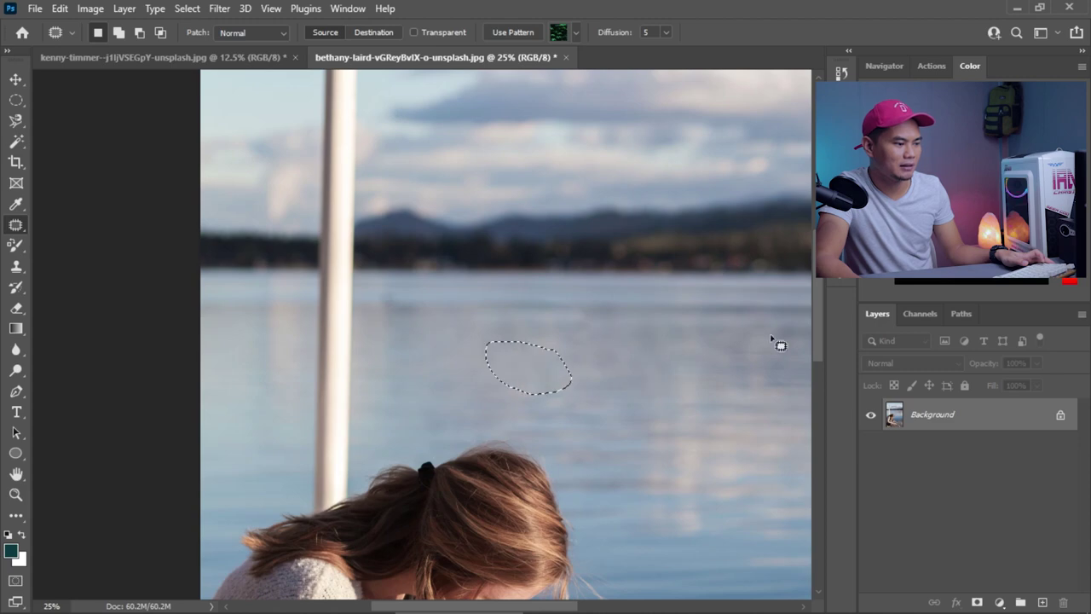
key("ctrl+minus")
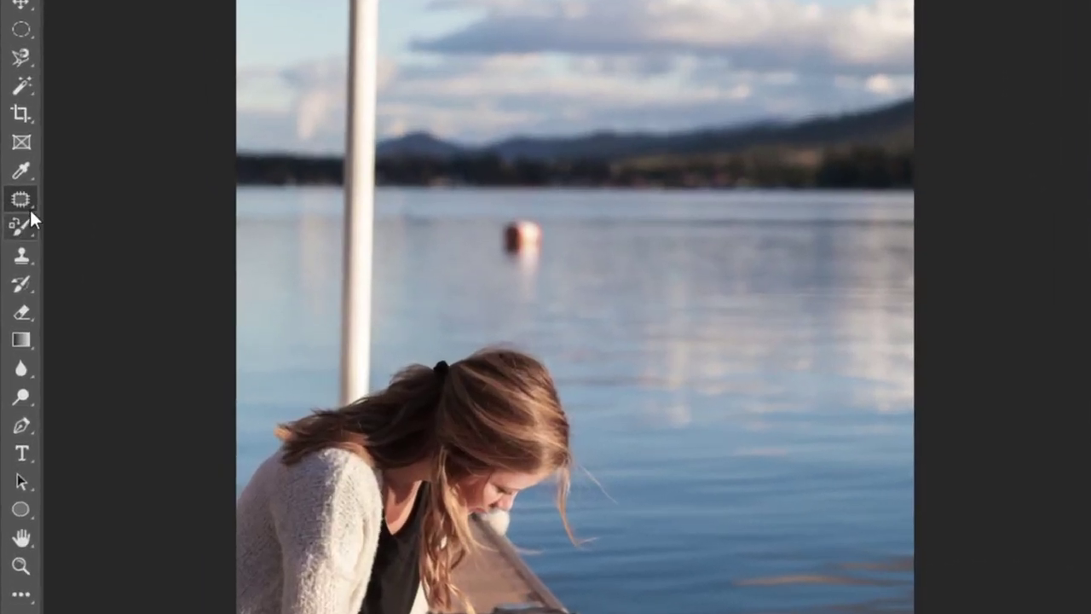
- With the Content-Aware Move Tool, move the buoy into open water, commit, then revert it
right_click(29, 208)
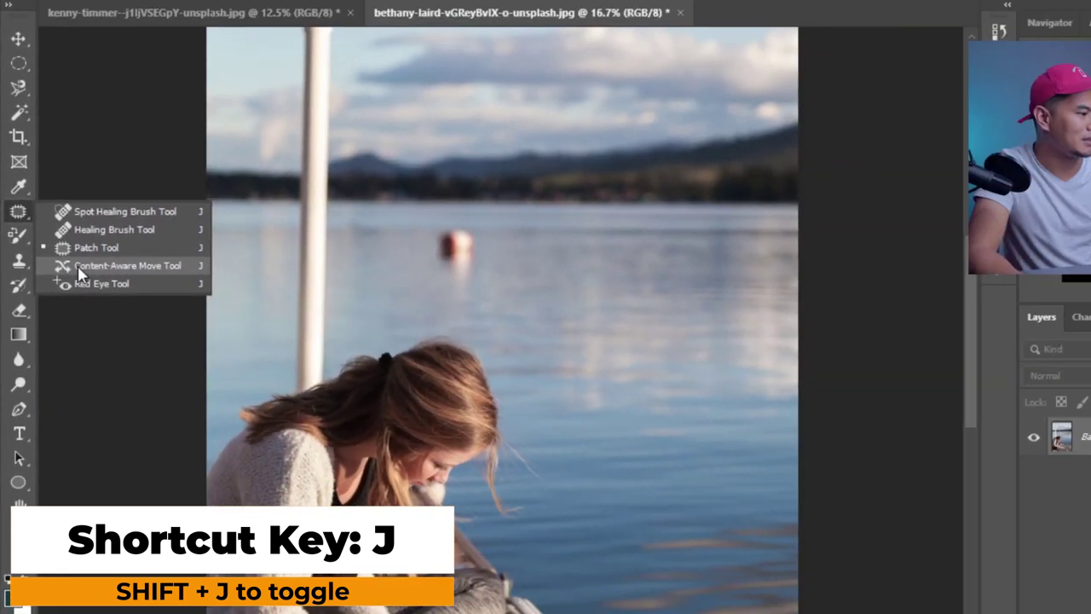
left_click(78, 266)
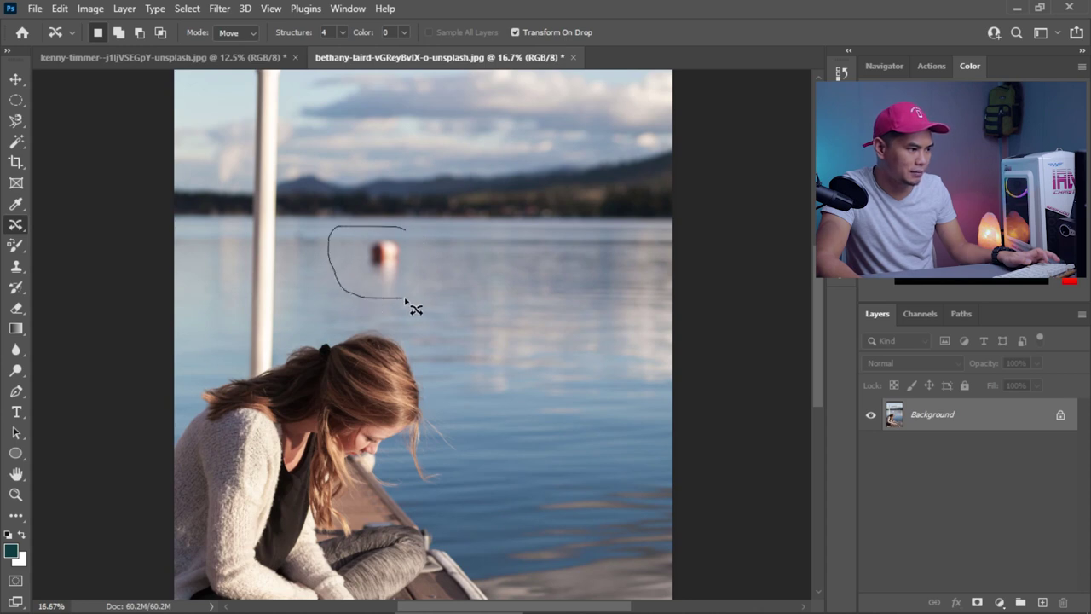
mouse_move(412, 237)
left_mouse_down()
mouse_move(481, 314)
mouse_move(552, 332)
left_mouse_up()
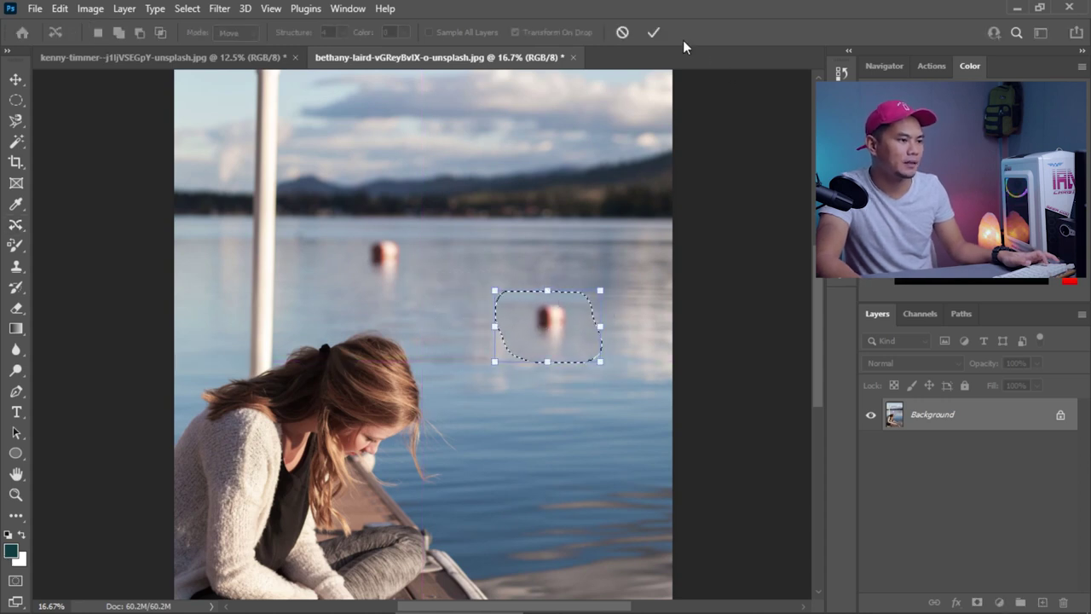
left_click(654, 32)
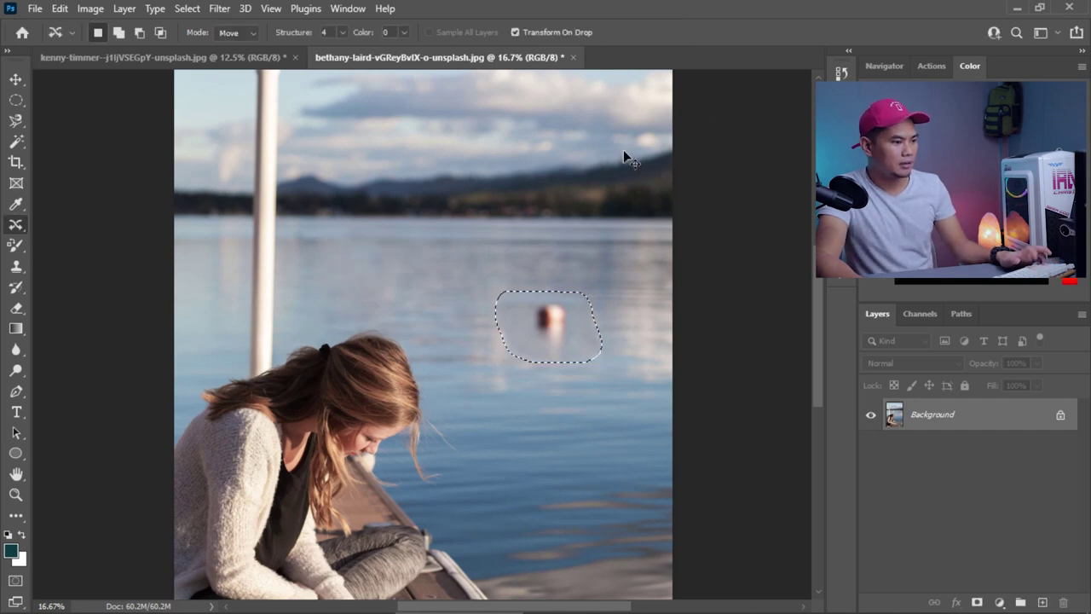
key("ctrl+d")
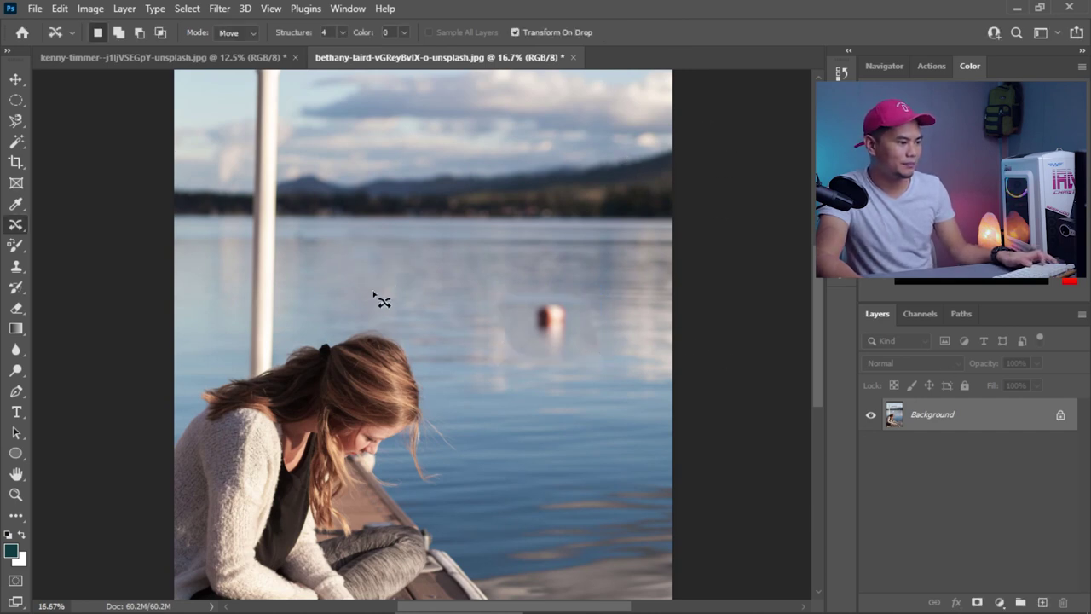
scroll(568, 317, "up", 3)
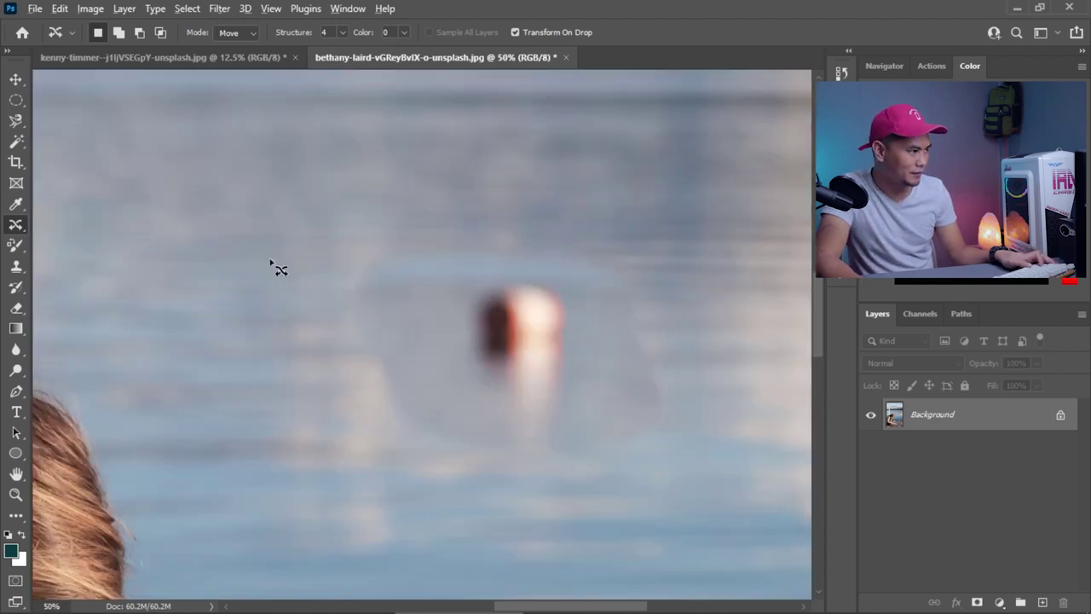
scroll(373, 300, "down", 2)
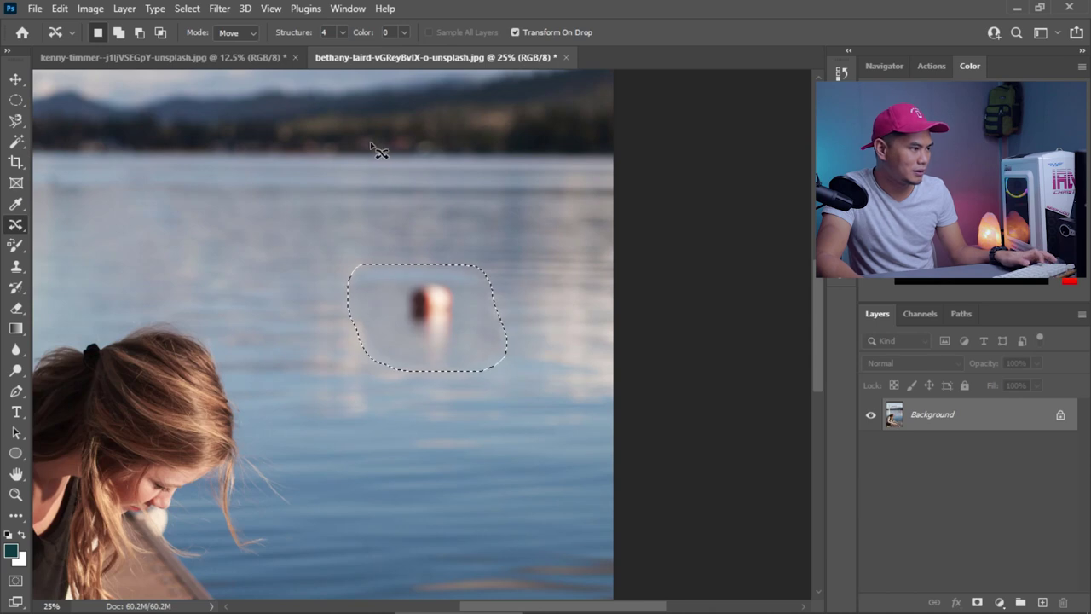
key("ctrl+shift+z")
- Lasso the buoy again, move it rightward into the water, deselect, and undo the move
key("ctrl+d")
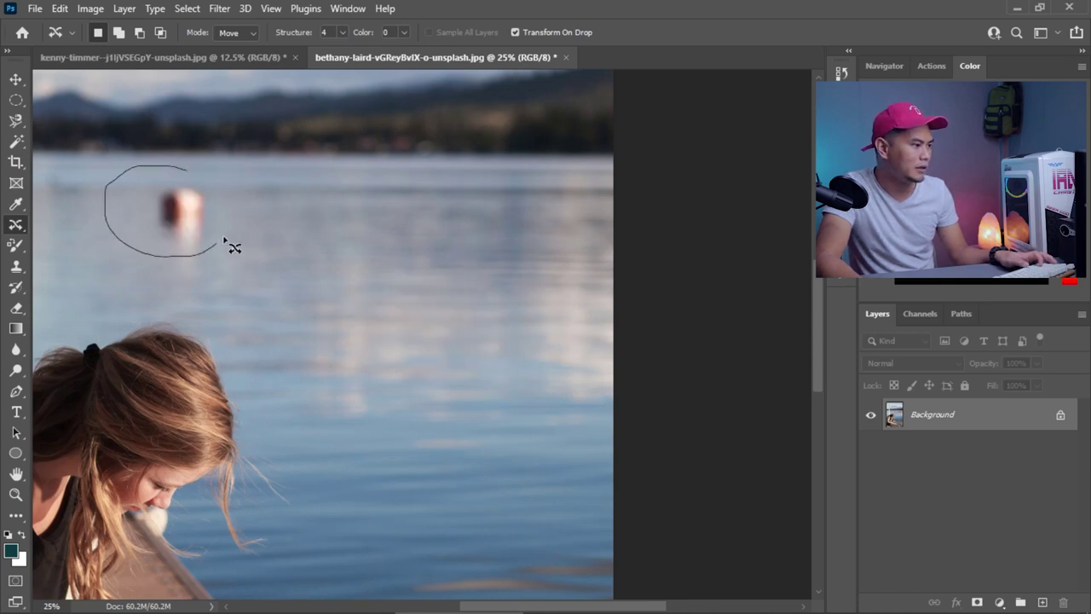
left_click_drag(203, 181, 182, 178)
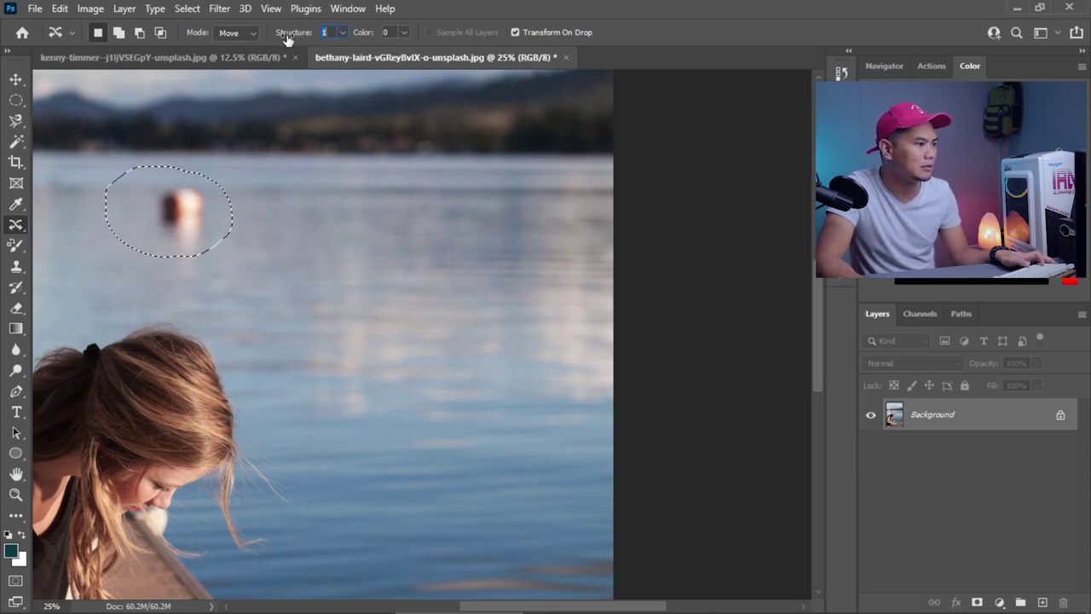
mouse_move(226, 216)
left_mouse_down()
mouse_move(319, 230)
mouse_move(496, 299)
mouse_move(472, 263)
left_mouse_up()
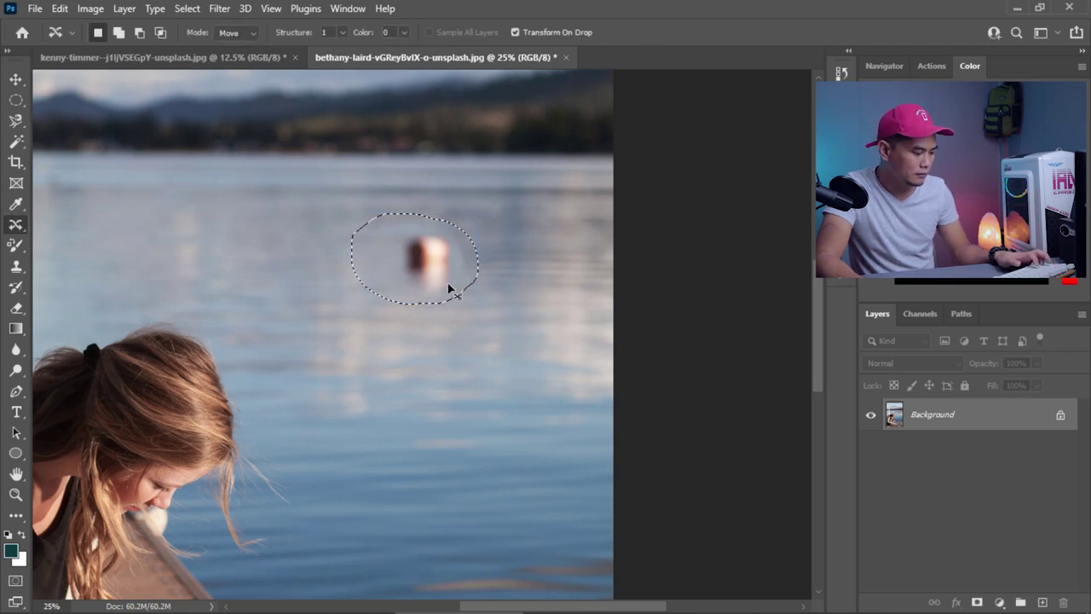
key("ctrl+d")
scroll(468, 261, "up", 2)
scroll(467, 261, "down", 1)
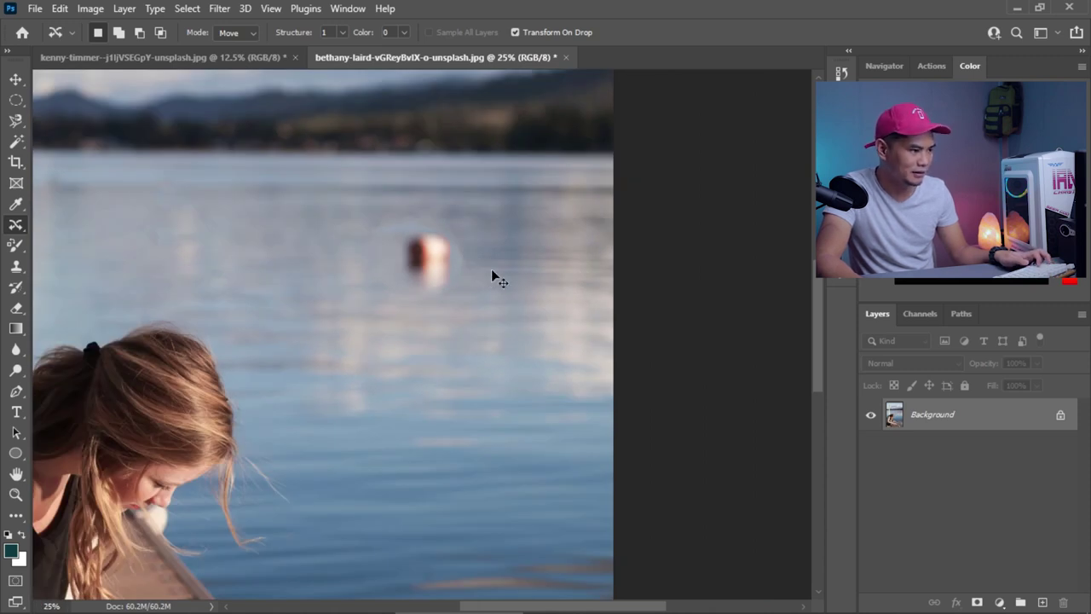
key("ctrl+z")
right_click(16, 224)
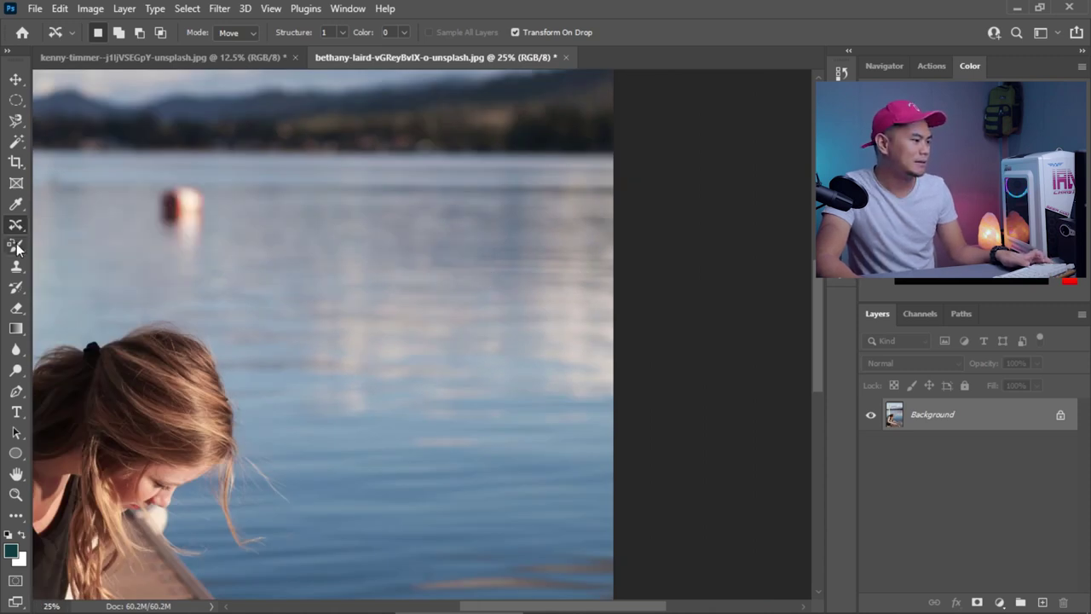
- With the Brush Tool, paint teal, cyan and magenta test strokes, then undo them and deselect
left_click(16, 246)
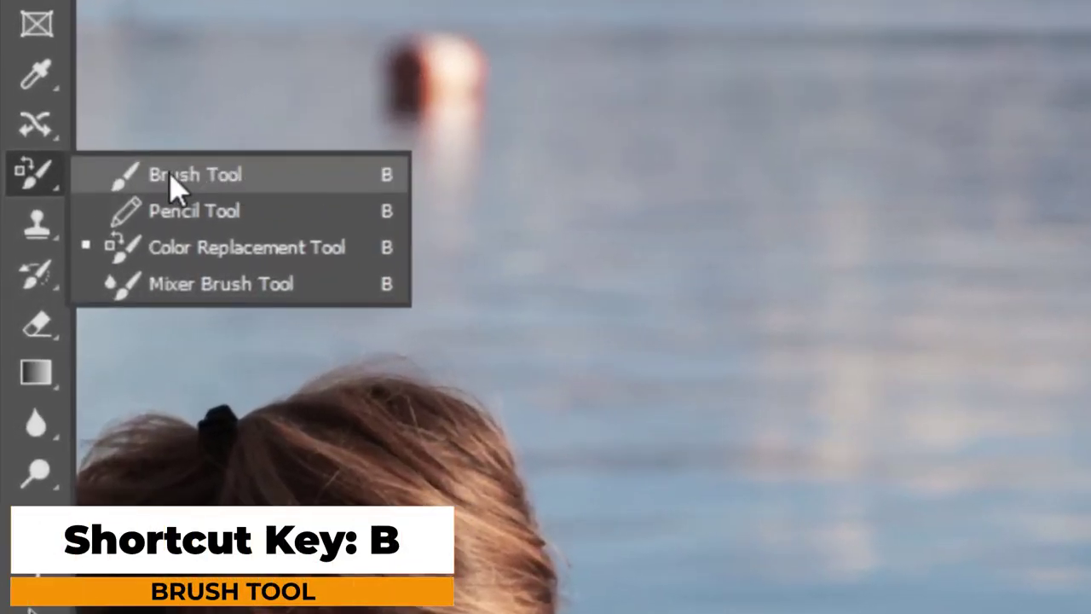
left_click(213, 179)
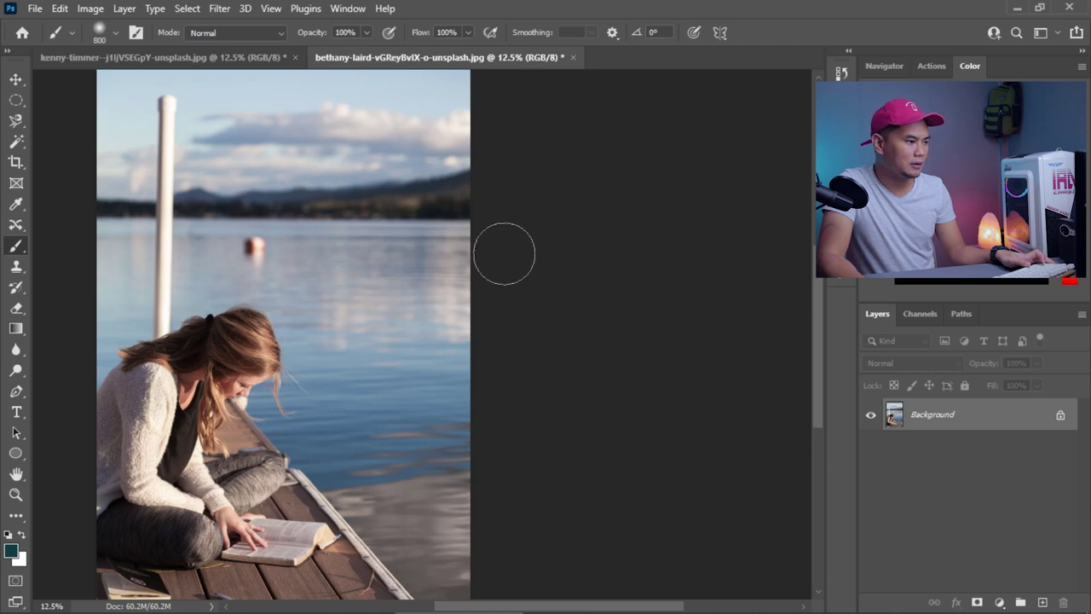
mouse_move(397, 164)
left_mouse_down()
mouse_move(181, 314)
mouse_move(475, 264)
mouse_move(281, 244)
mouse_move(310, 227)
mouse_move(229, 238)
mouse_move(336, 154)
mouse_move(400, 237)
mouse_move(146, 503)
mouse_move(427, 584)
left_mouse_up()
left_click(986, 125)
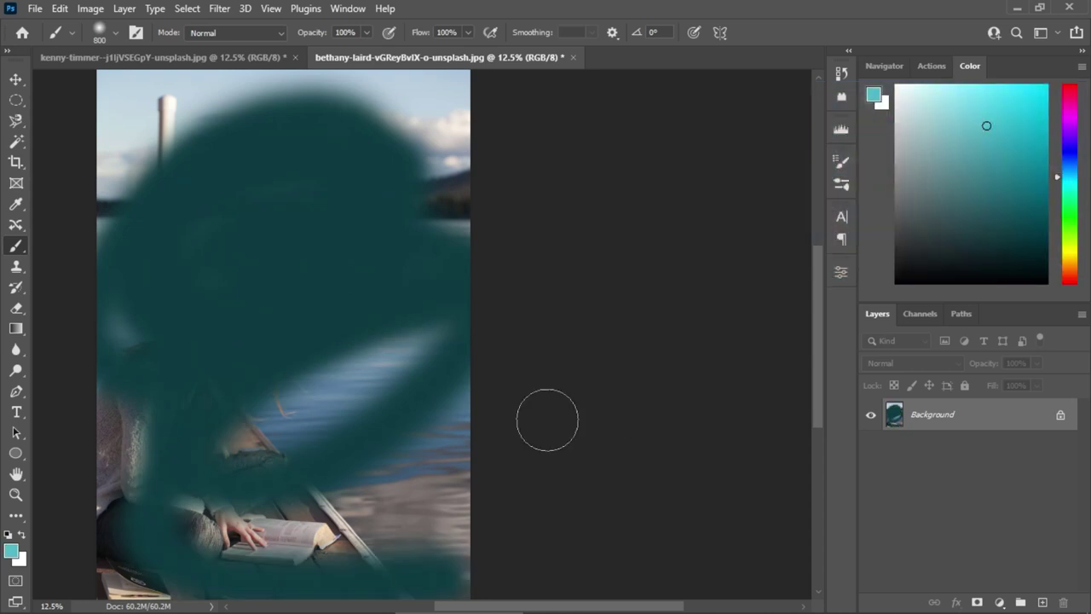
mouse_move(275, 380)
left_mouse_down()
mouse_move(304, 470)
mouse_move(279, 440)
mouse_move(154, 175)
left_mouse_up()
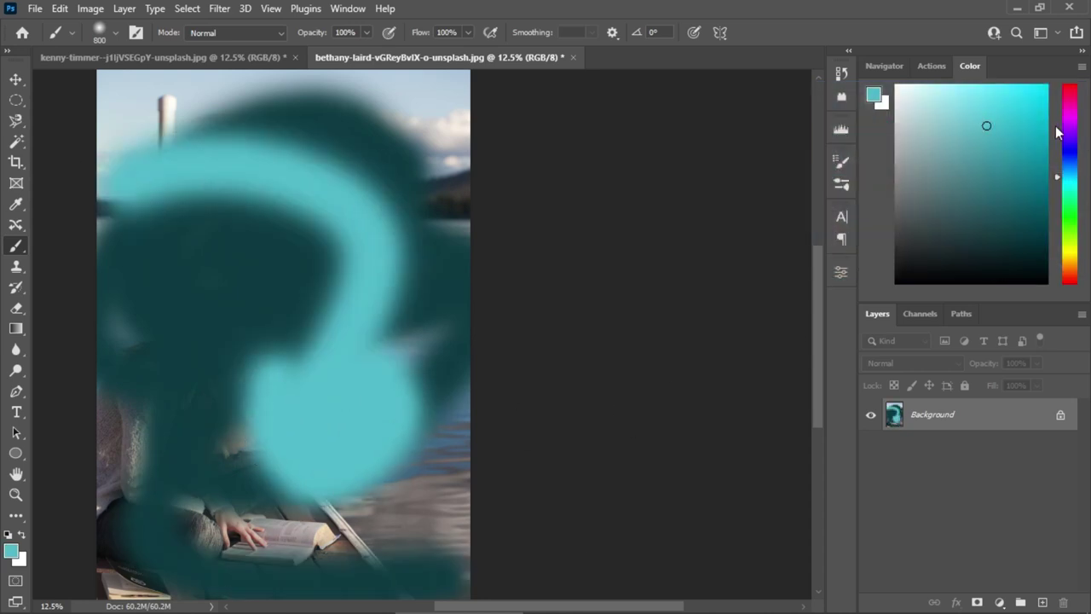
left_click(1071, 121)
left_click(1025, 109)
mouse_move(305, 110)
left_mouse_down()
mouse_move(394, 175)
mouse_move(328, 320)
left_mouse_up()
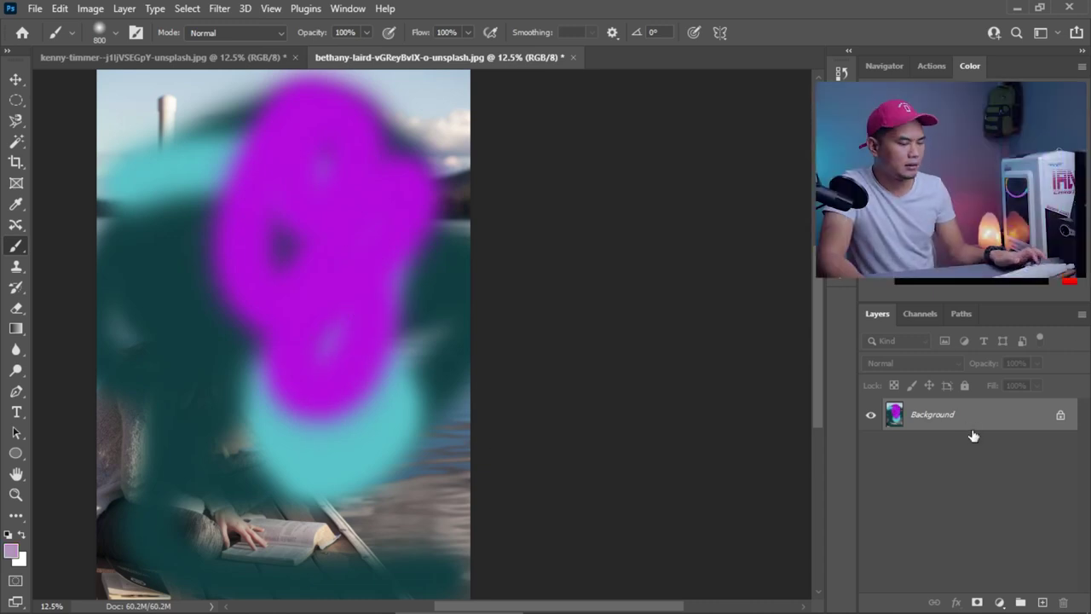
key("ctrl+z")
key("ctrl+z")
key("ctrl+z")
key("ctrl+z")
key("ctrl+z")
key("ctrl+z")
key("ctrl+d")
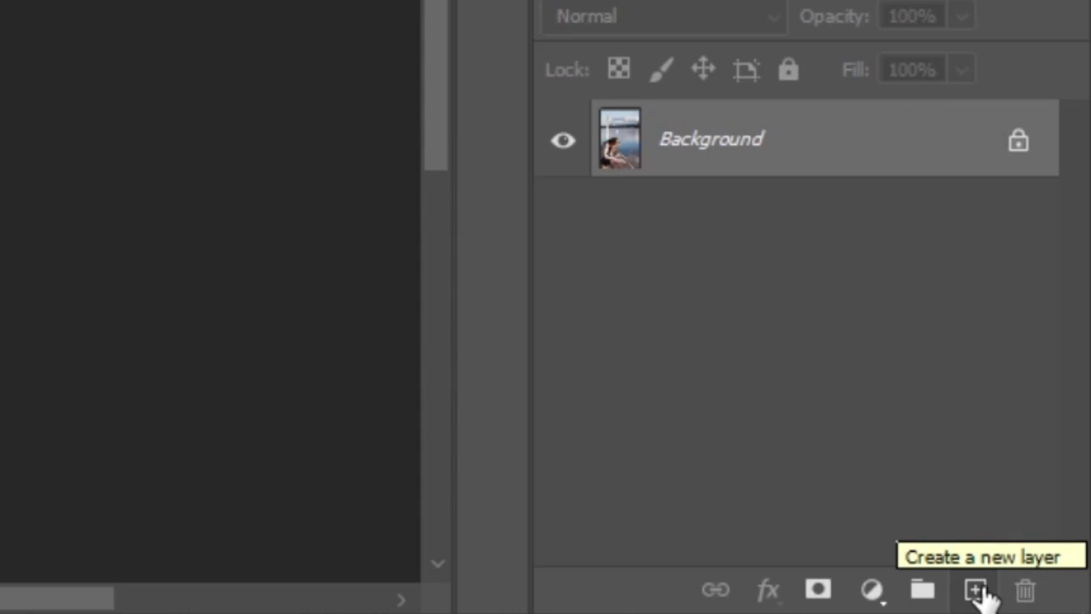
- On a new Layer 1, paint soft strokes over the pole and head, toggle its visibility, then select Background
left_click(976, 590)
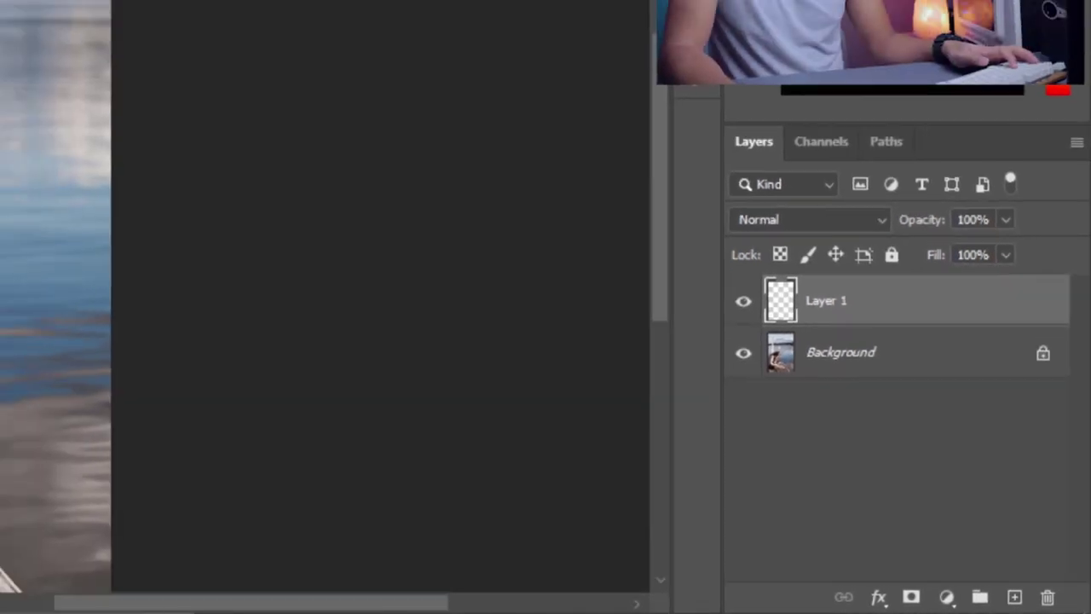
mouse_move(255, 222)
left_mouse_down()
mouse_move(305, 251)
mouse_move(162, 230)
mouse_move(181, 203)
left_mouse_up()
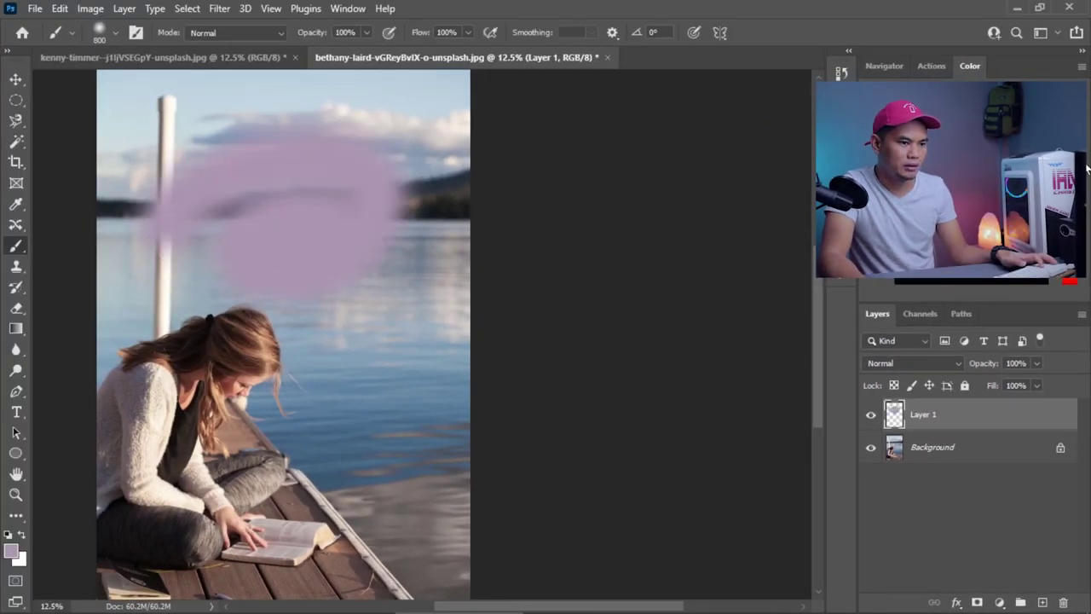
mouse_move(285, 231)
left_mouse_down()
mouse_move(341, 365)
mouse_move(162, 341)
mouse_move(183, 366)
mouse_move(222, 370)
mouse_move(255, 444)
left_mouse_up()
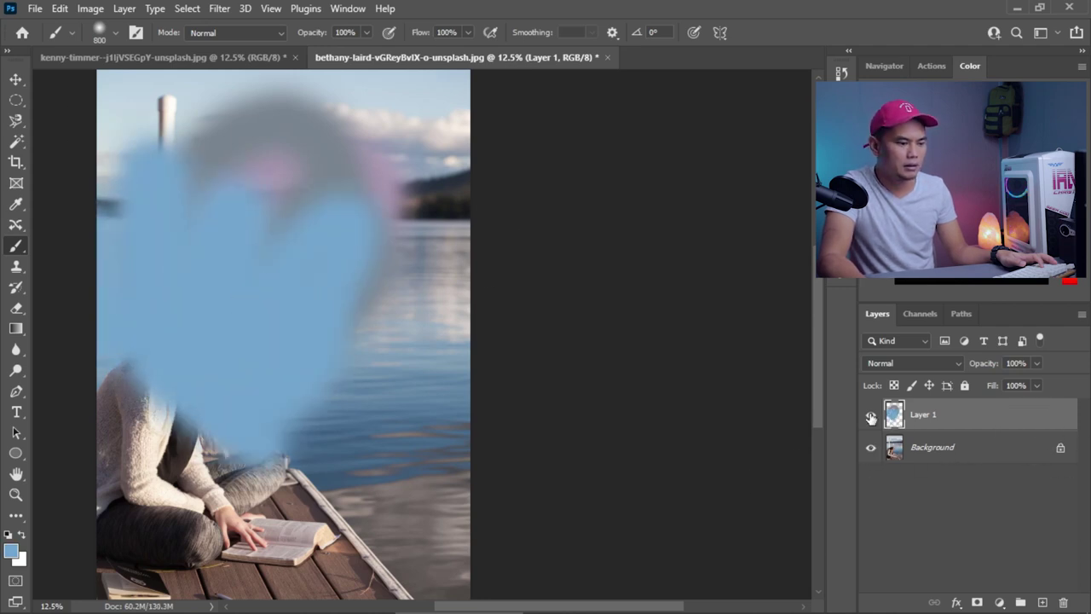
left_click(871, 418)
left_click(872, 419)
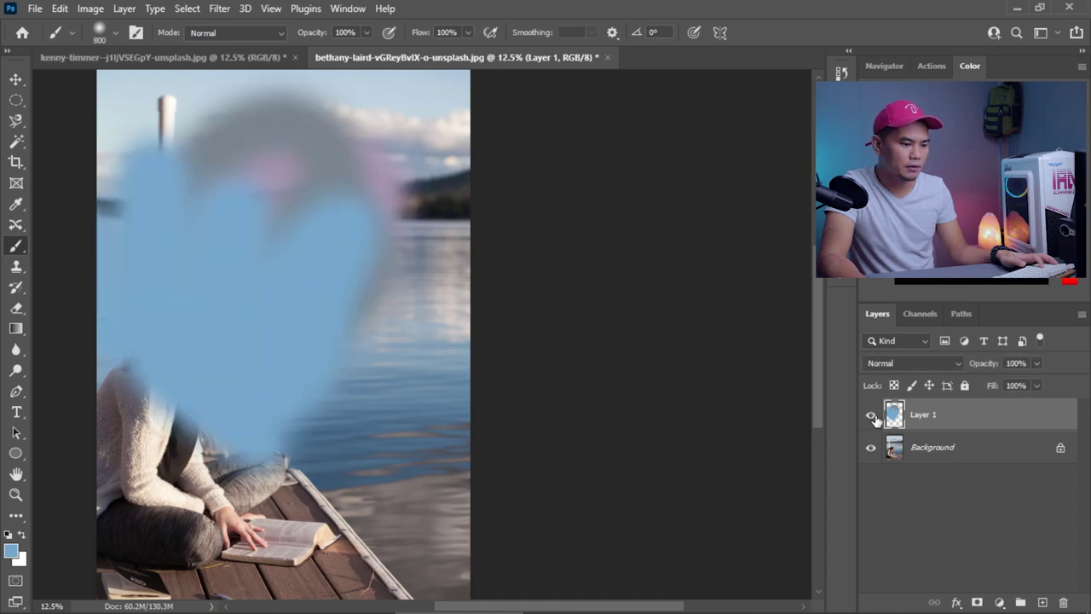
left_click(932, 455)
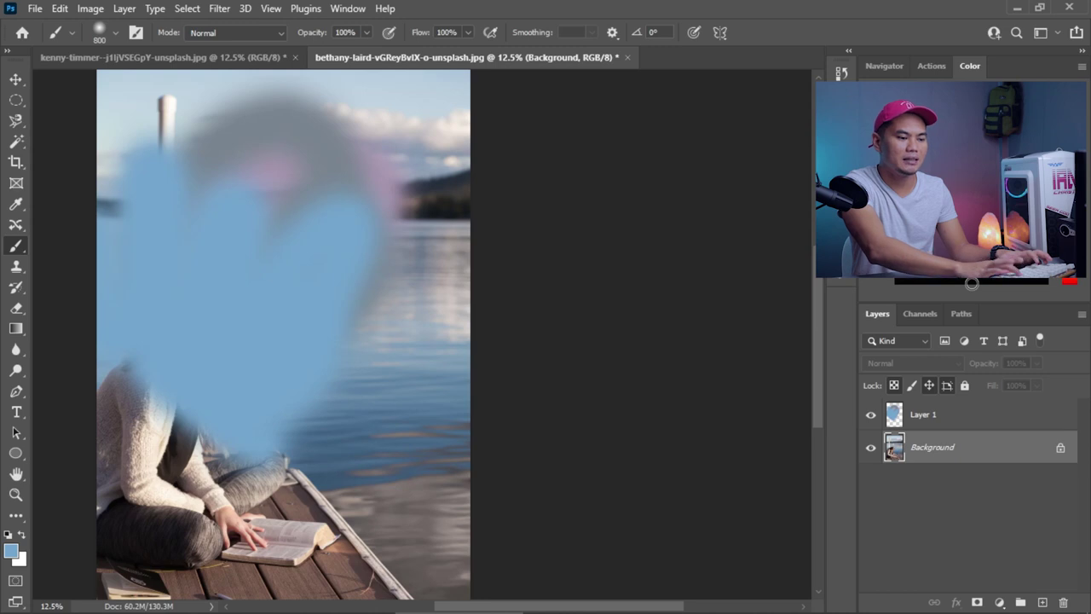
- Duplicate the Background layer, toggle the copy's visibility, and delete Layer 1
key("ctrl+j")
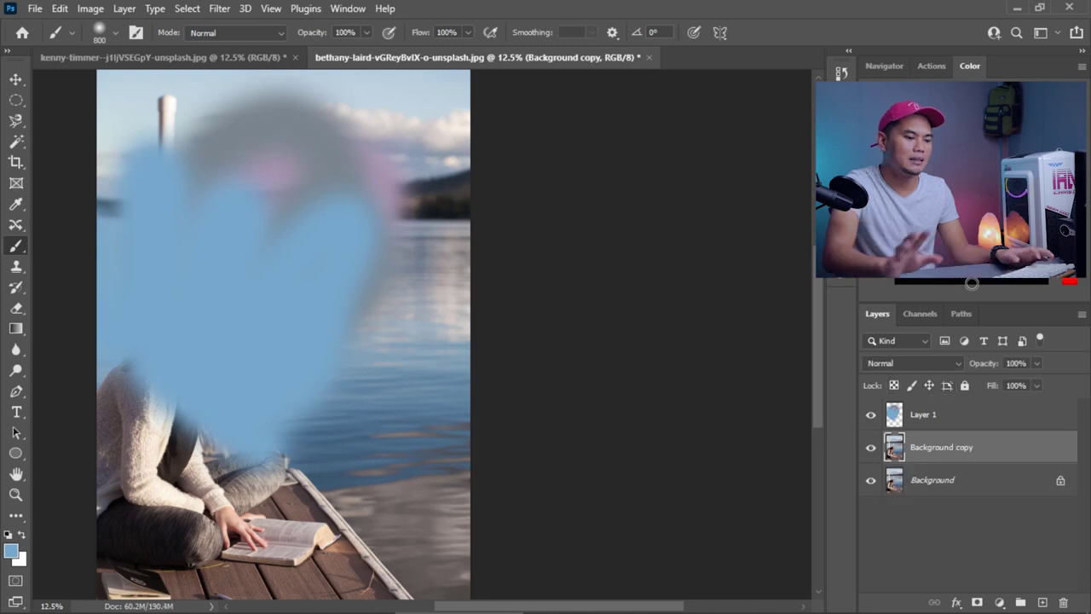
left_click(869, 453)
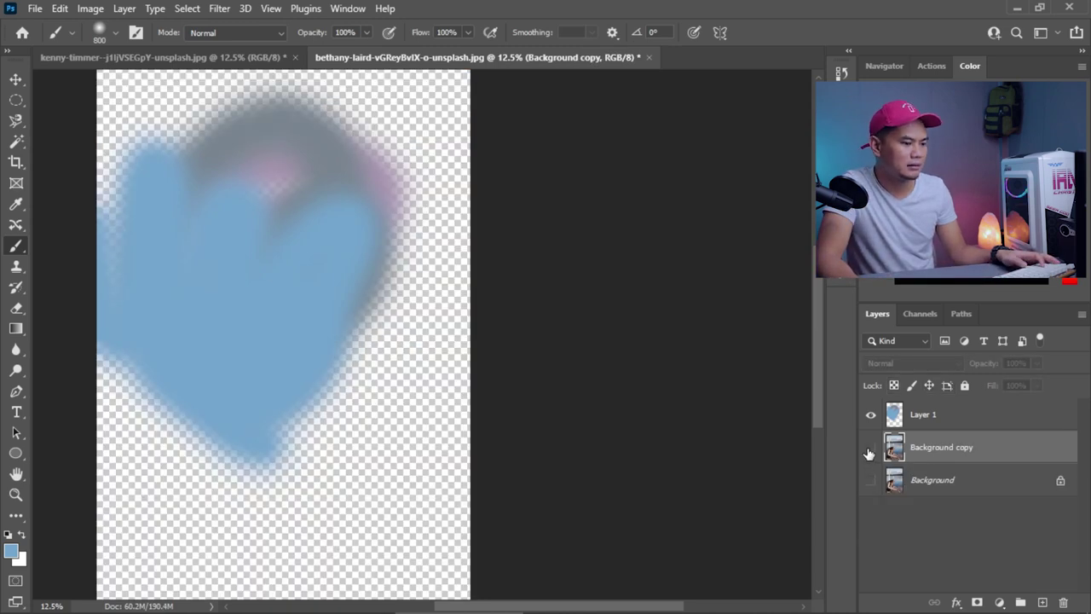
left_click(870, 447)
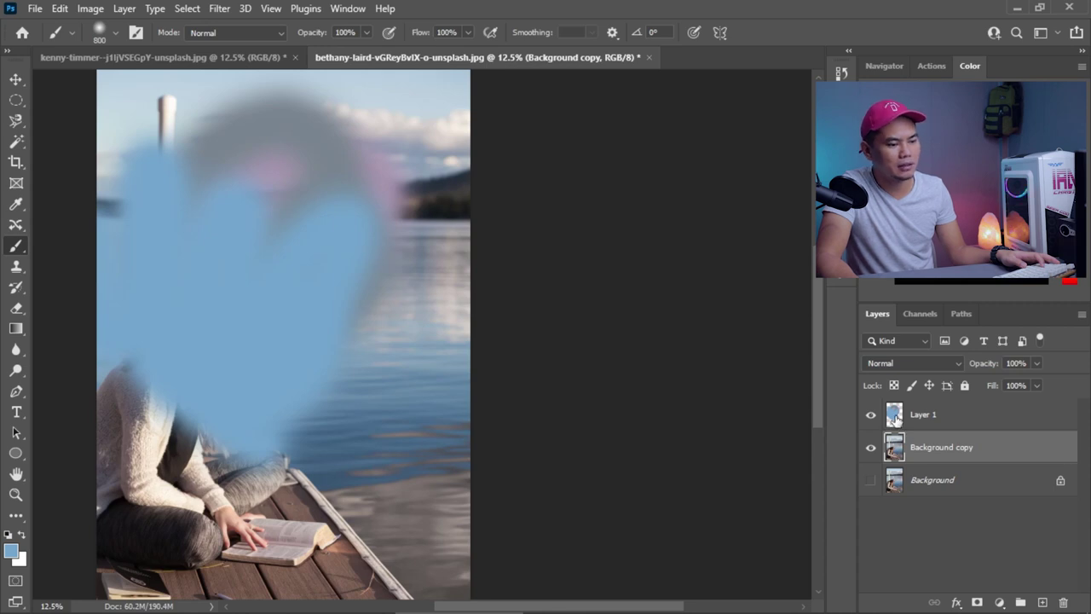
left_click_drag(1078, 381, 1070, 602)
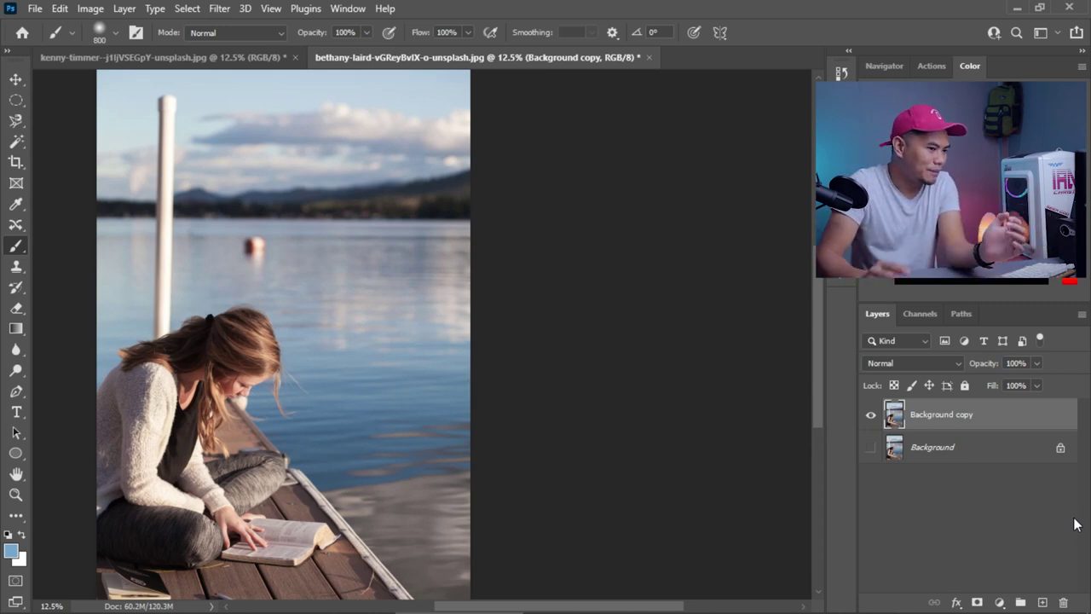
- Review the Brush tool group's variants, then switch to File Explorer
right_click(16, 246)
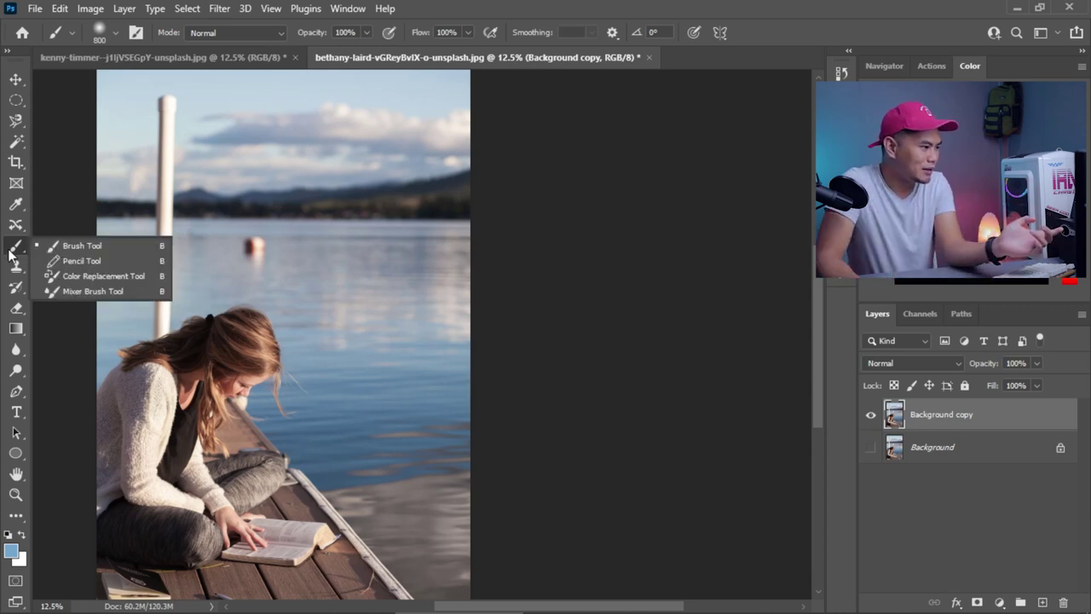
left_click(58, 247)
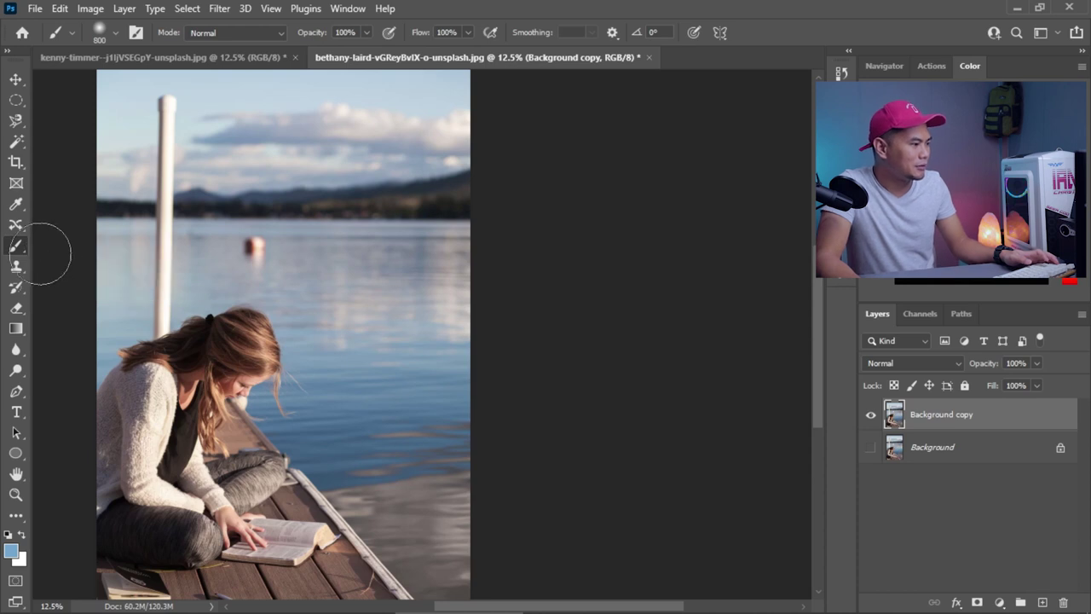
right_click(21, 248)
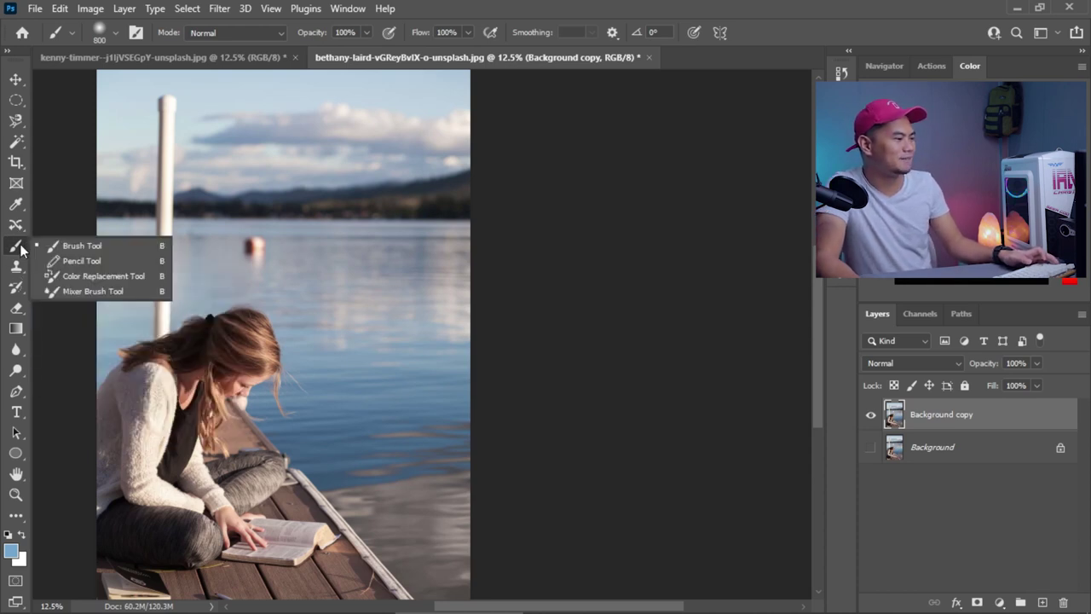
left_click(920, 418)
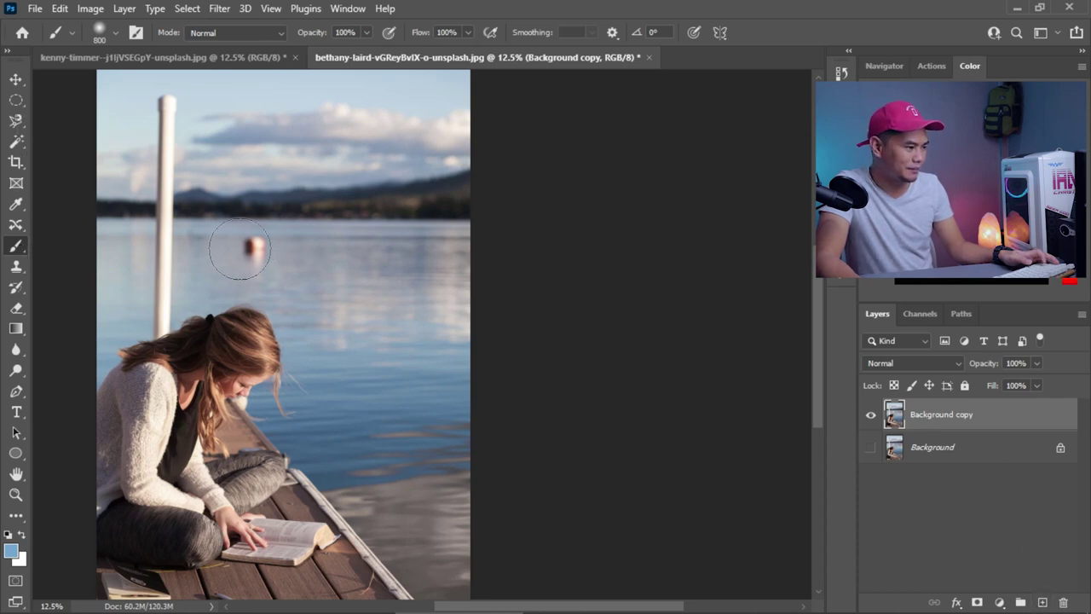
key("alt+Tab")
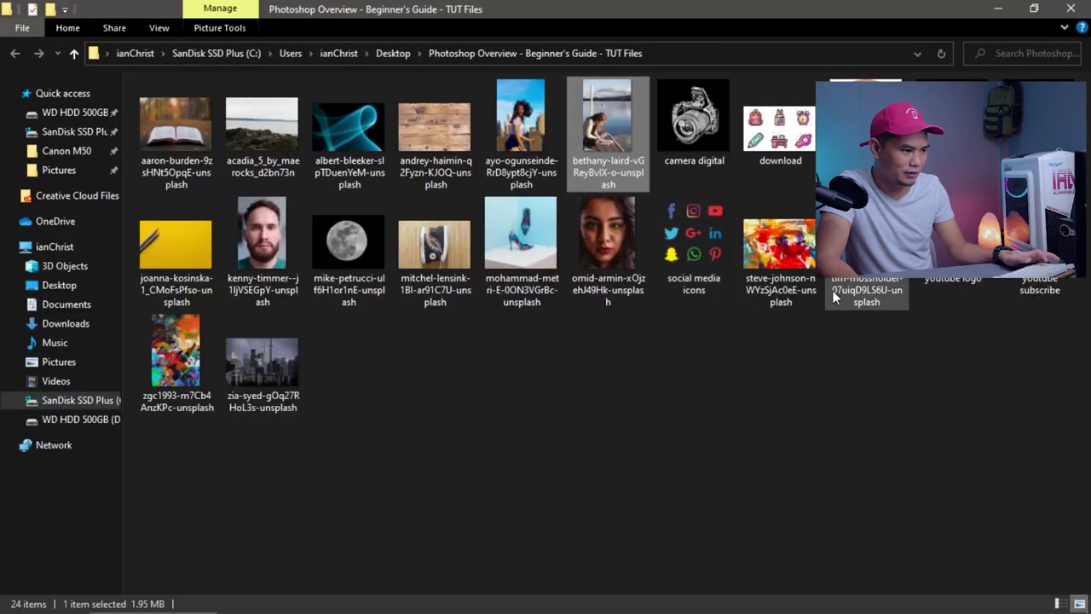
- Drag mohammad-metri-E-0ON3VGrBc-unsplash.jpg from File Explorer into Photoshop to open it
left_click(521, 251)
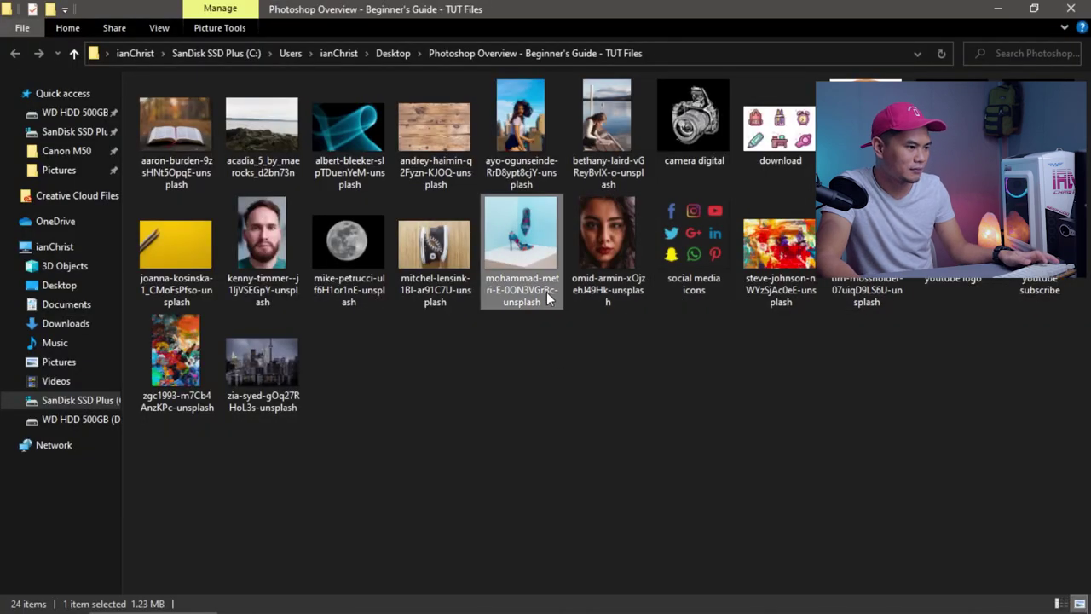
left_click_drag(548, 298, 727, 61)
key("alt+Tab")
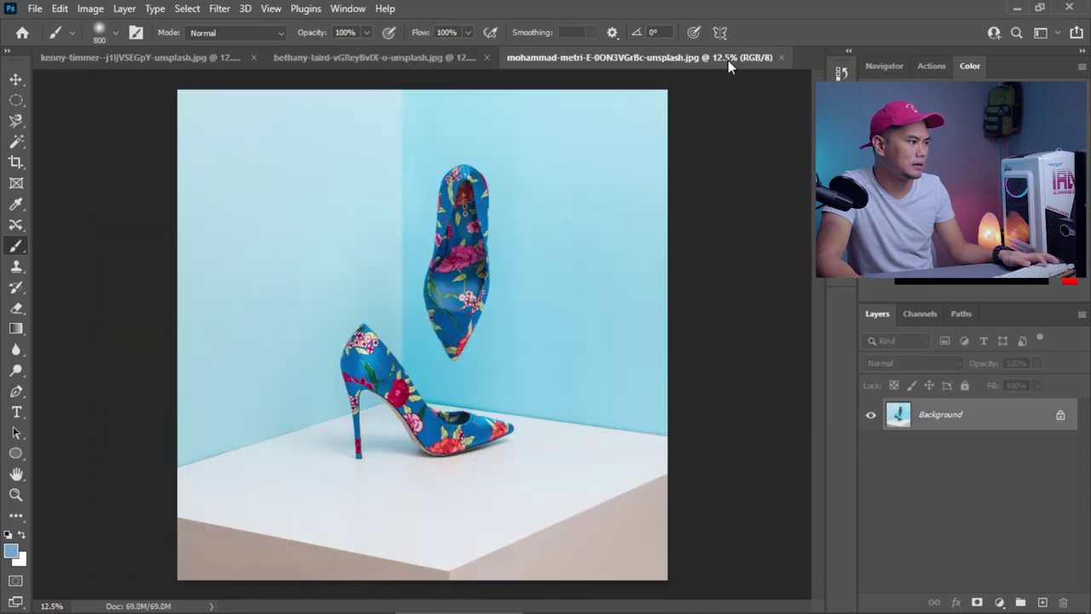
- Box-select the floating shoe with the Object Selection Tool and mask Layer 0 to it
left_click(18, 122)
left_click(18, 142)
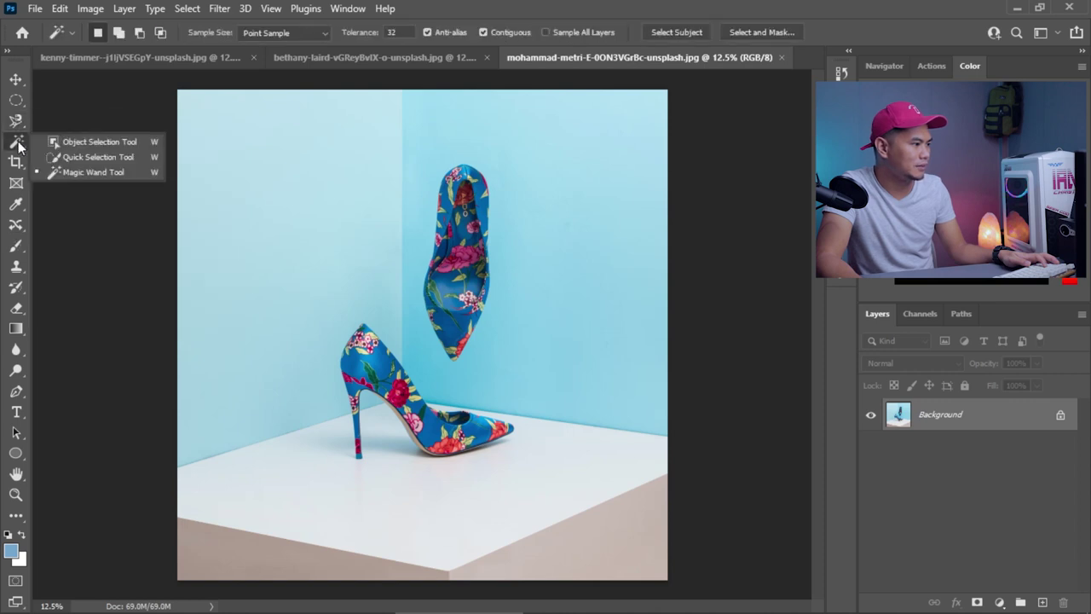
left_click(68, 136)
mouse_move(418, 151)
left_mouse_down()
mouse_move(421, 226)
mouse_move(511, 370)
left_mouse_up()
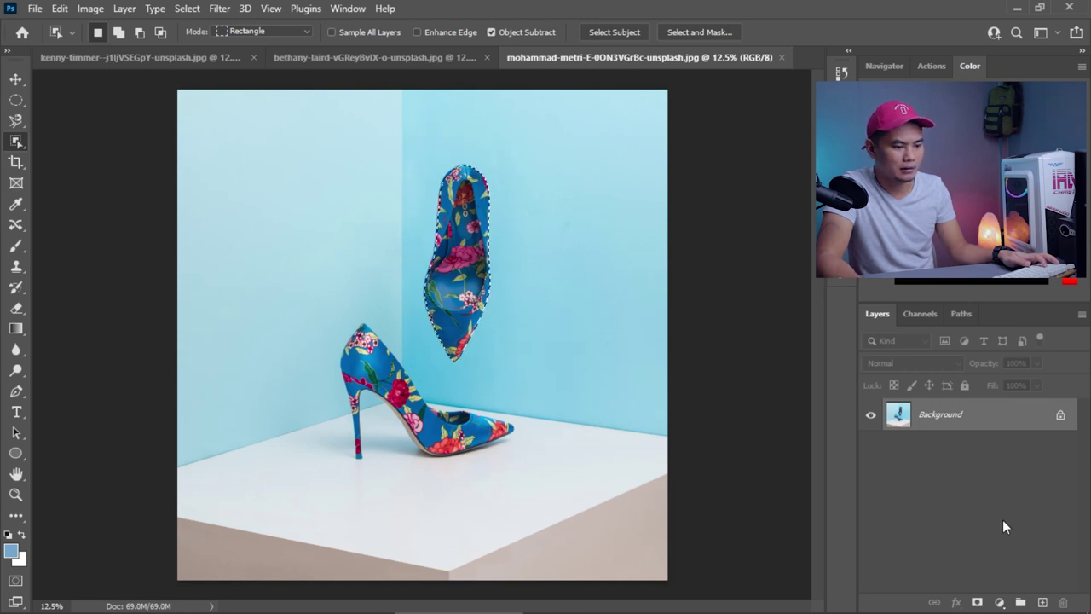
mouse_move(1003, 611)
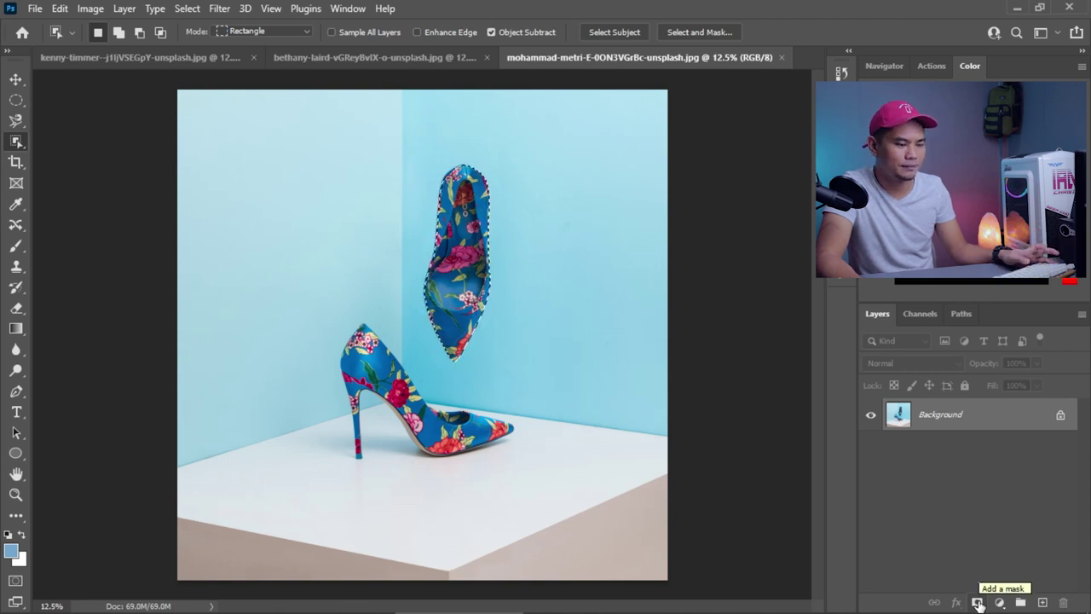
left_click(978, 603)
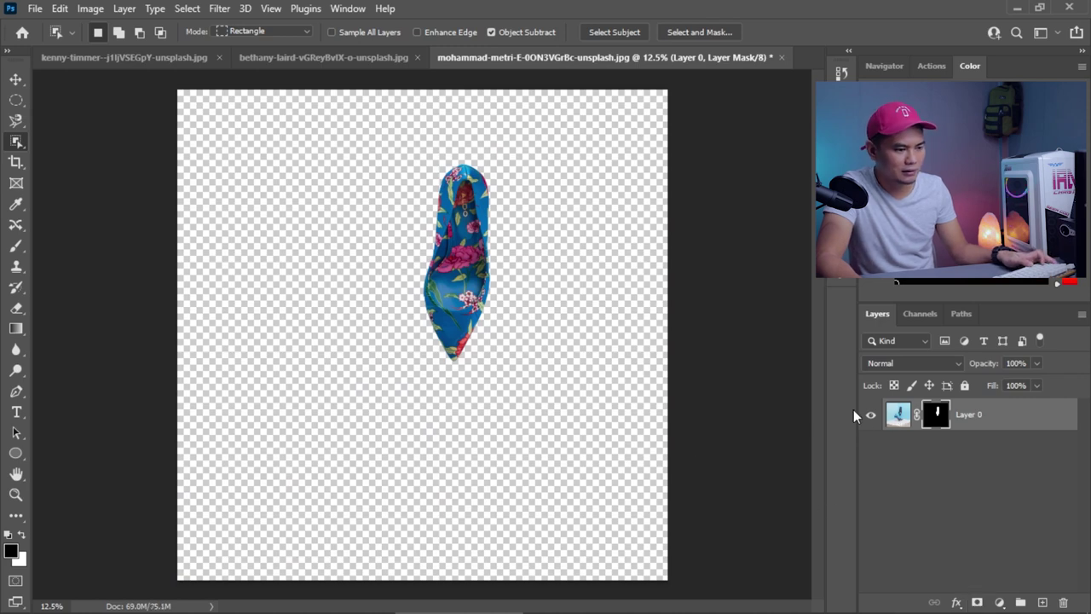
- Toggle the shoe mask off and back on, then zoom in on the shoe
left_click(946, 424, "shift")
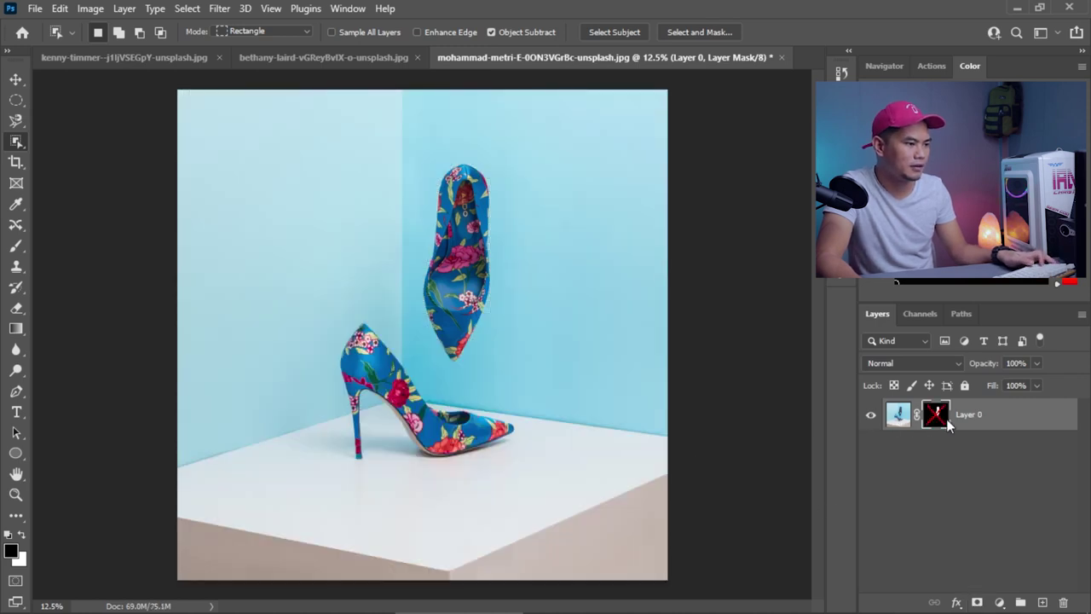
left_click(947, 424, "shift")
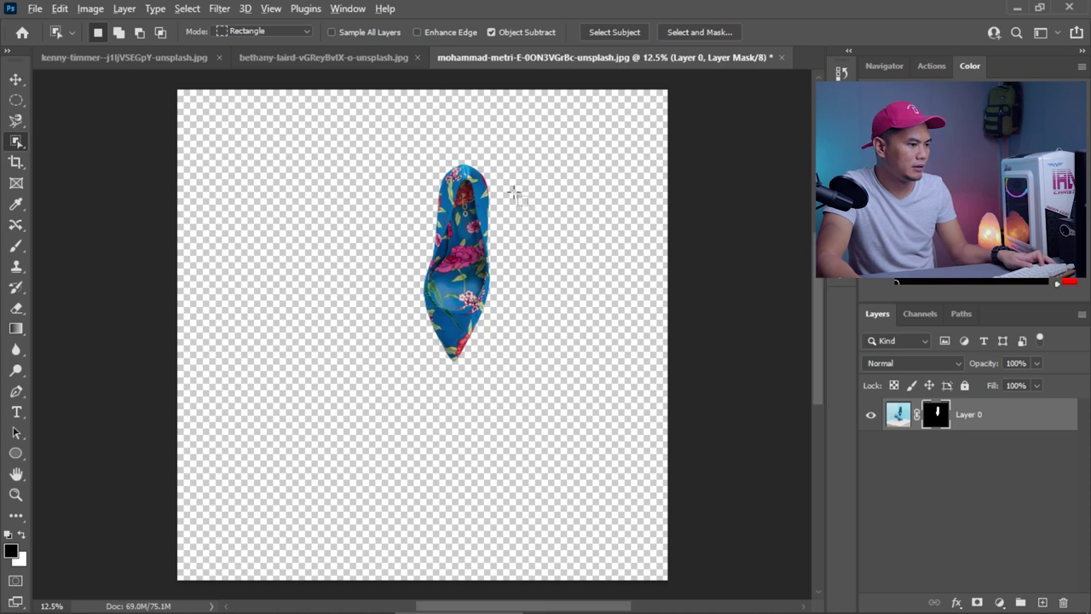
scroll(390, 182, "up", 6)
scroll(320, 147, "down", 1)
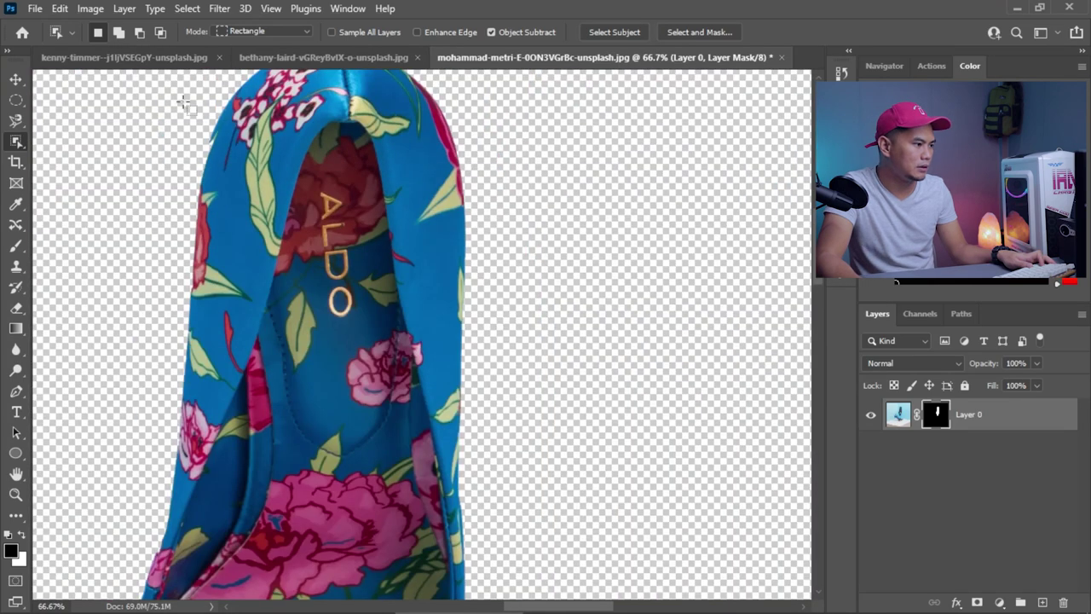
scroll(185, 100, "up", 2)
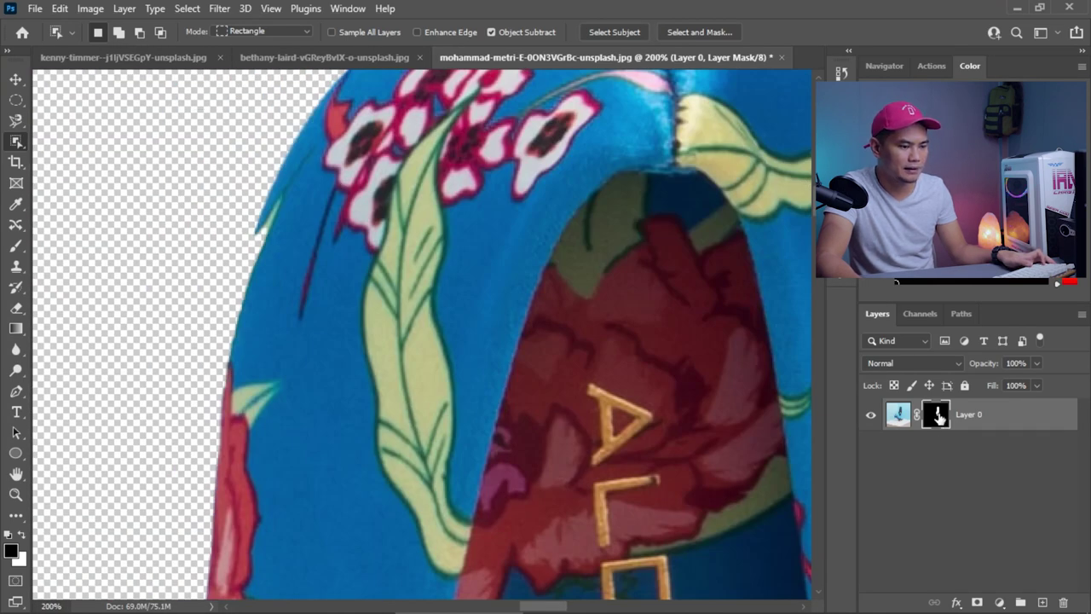
- Set the foreground colour to dark red in the Color Picker
left_click(19, 552)
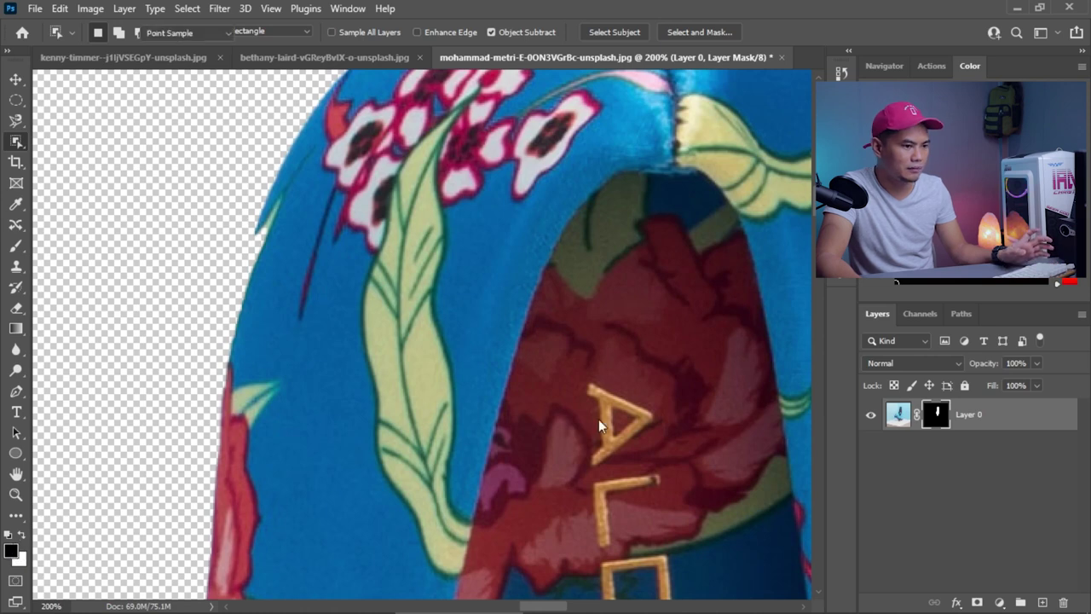
left_click(512, 177)
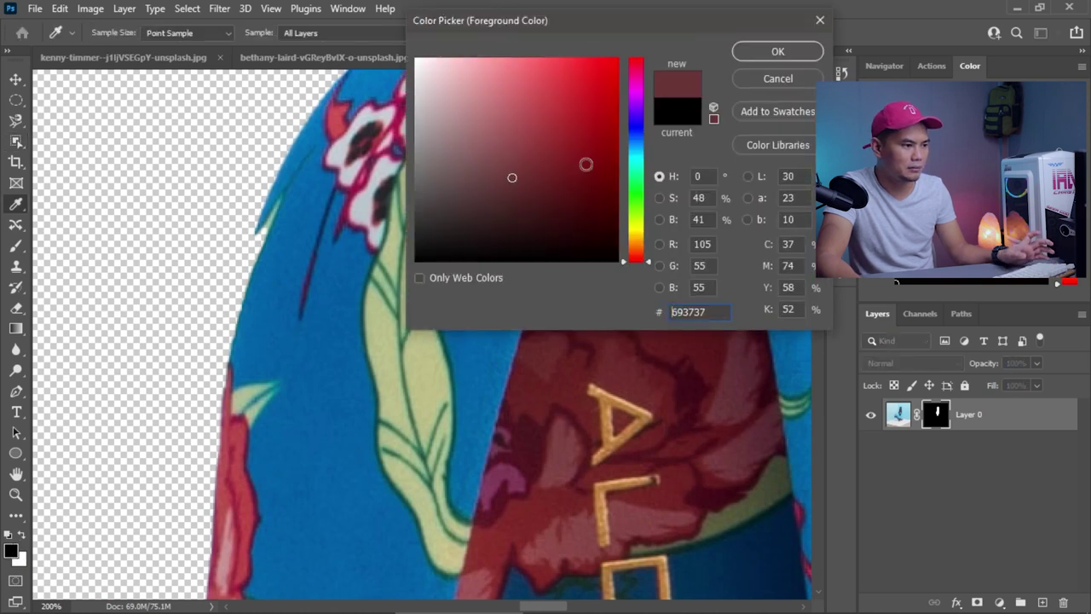
left_click(785, 53)
key("w")
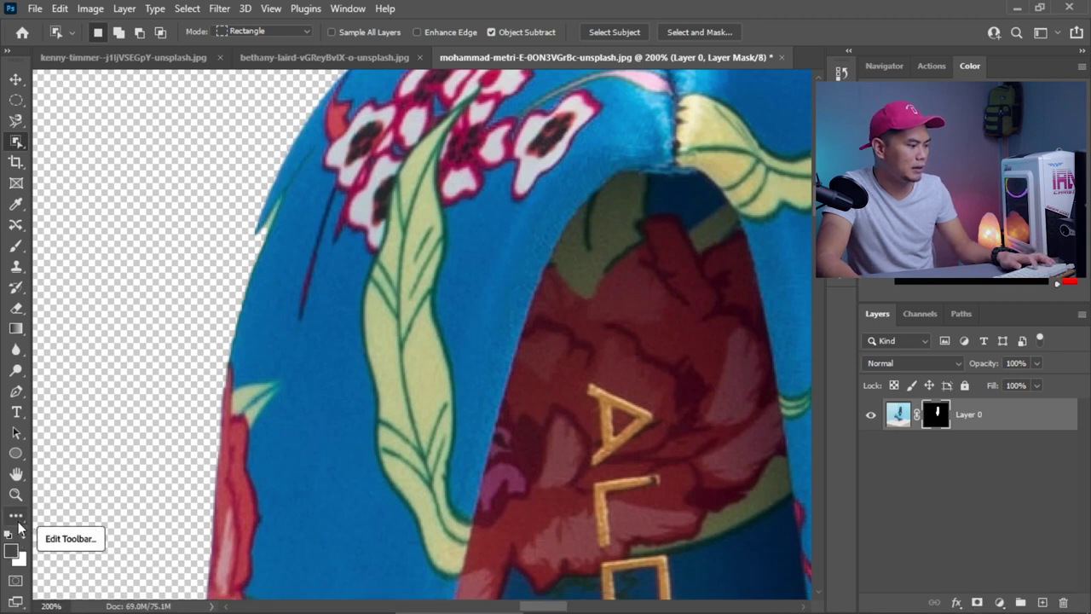
- Reset to default black and white, swap so white is foreground, and zoom out
key("d")
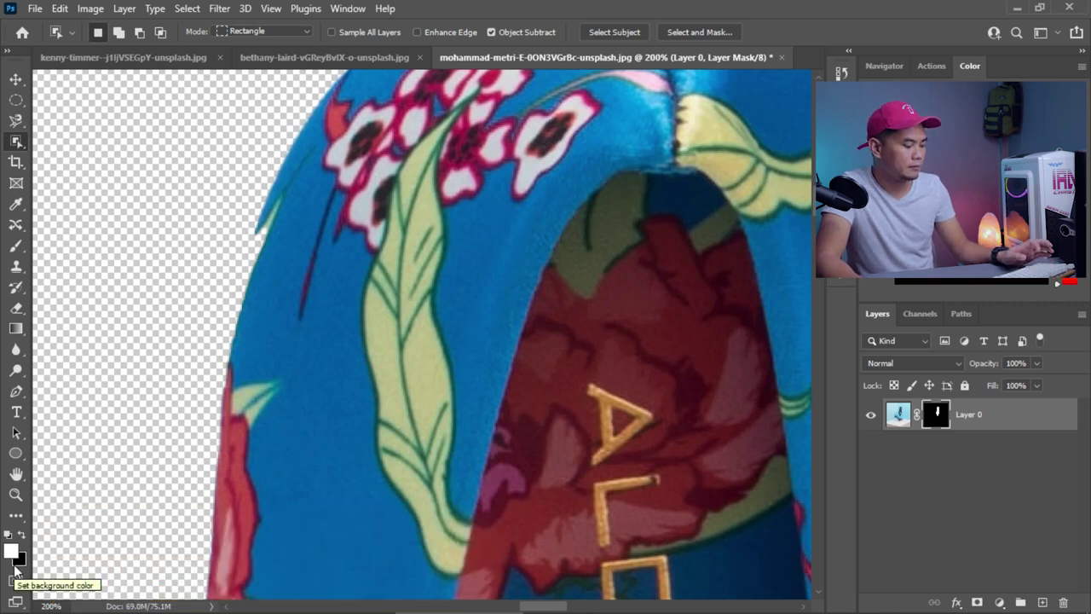
key("d")
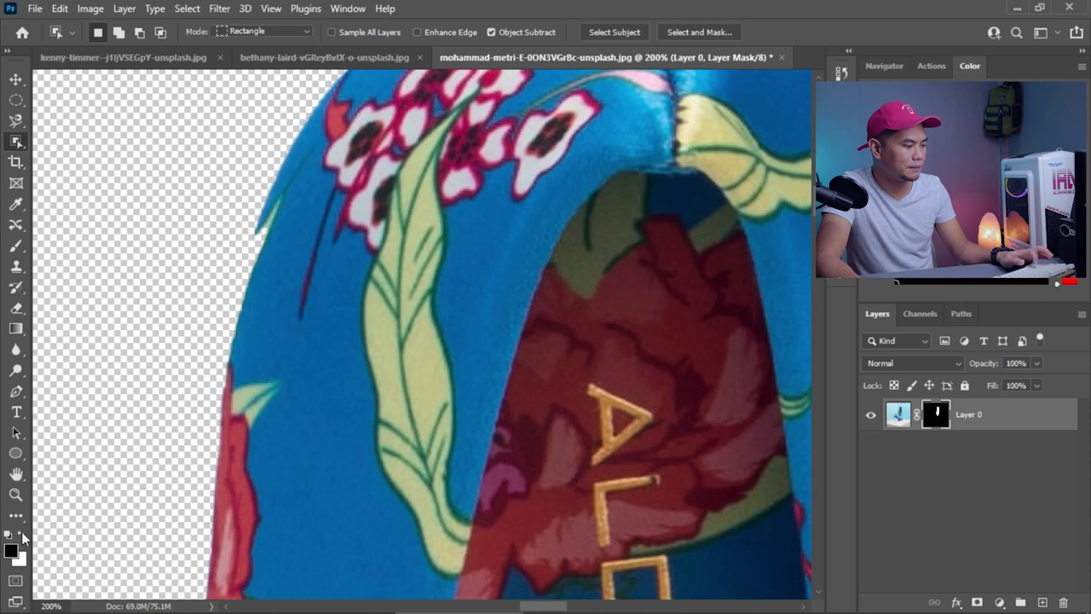
key("x")
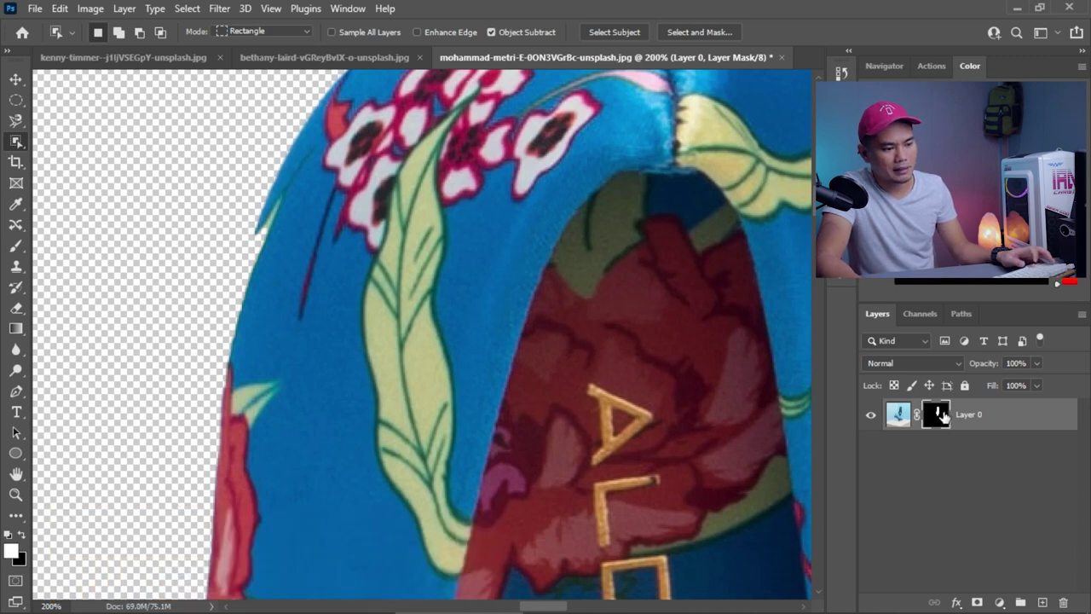
key("x")
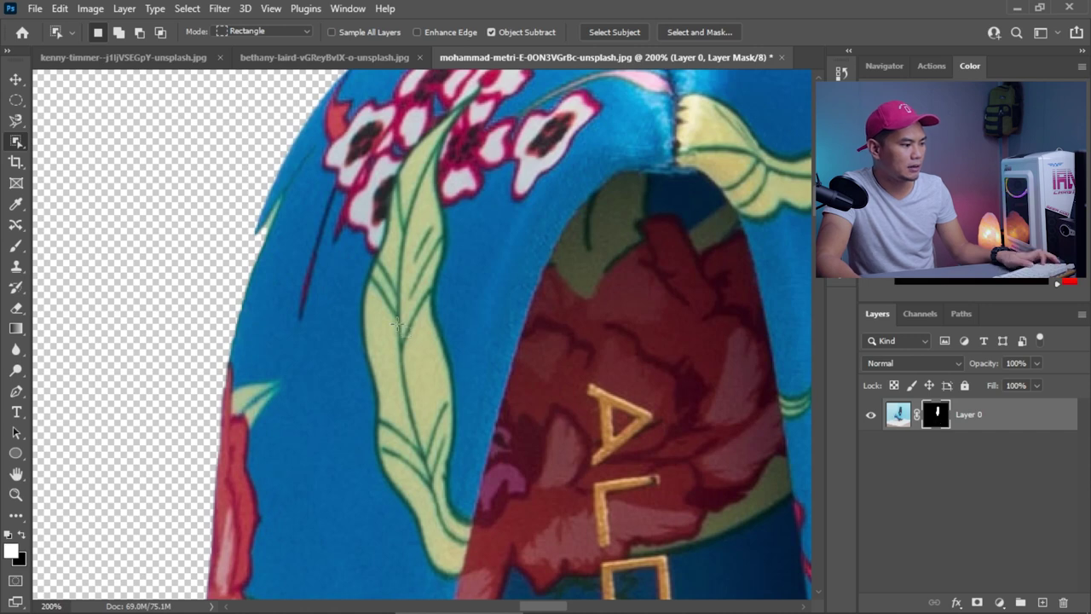
key("ctrl+1")
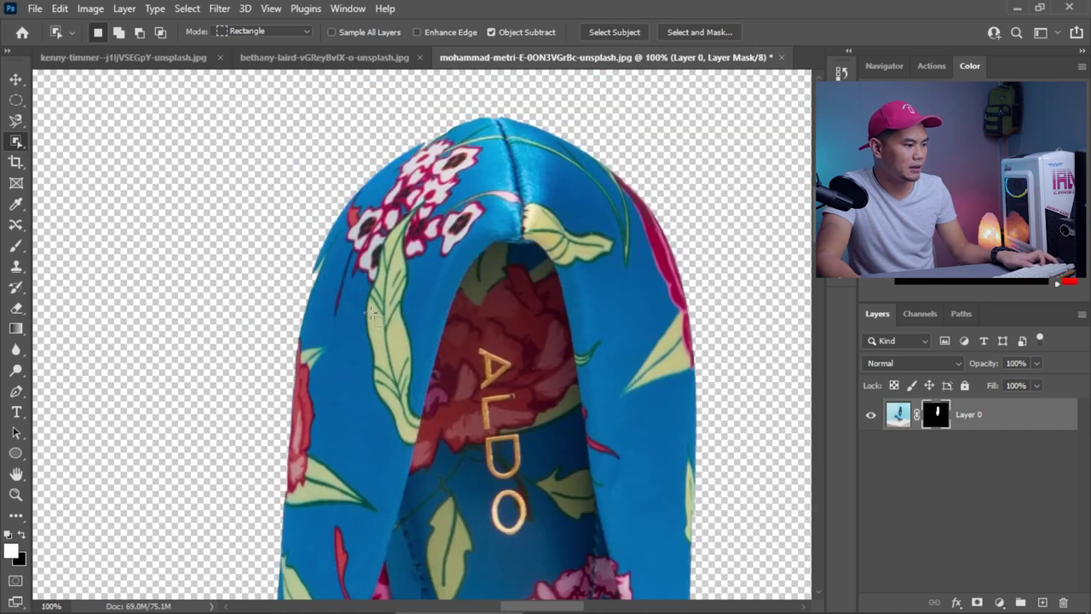
- With a small white brush, paint the mask to reveal the light-blue backdrop left of the shoe
left_click(18, 248)
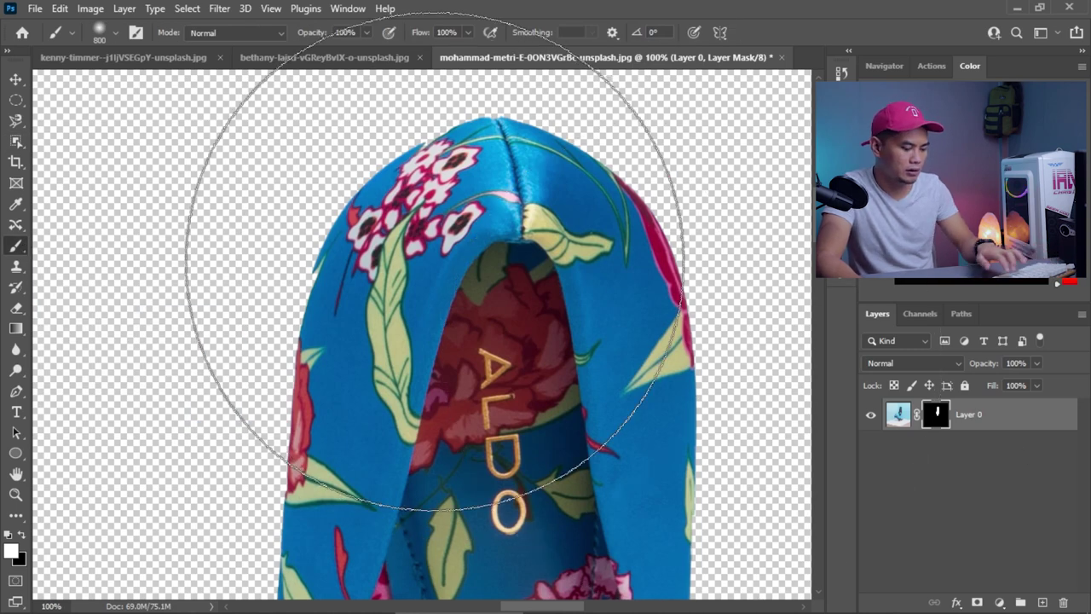
key("bracketleft")
key("bracketleft")
key("bracketleft")
key("bracketleft")
key("bracketleft")
key("bracketleft")
key("bracketleft")
key("bracketleft")
key("bracketleft")
key("bracketleft")
key("bracketleft")
key("bracketleft")
key("bracketleft")
key("bracketleft")
key("bracketleft")
key("bracketleft")
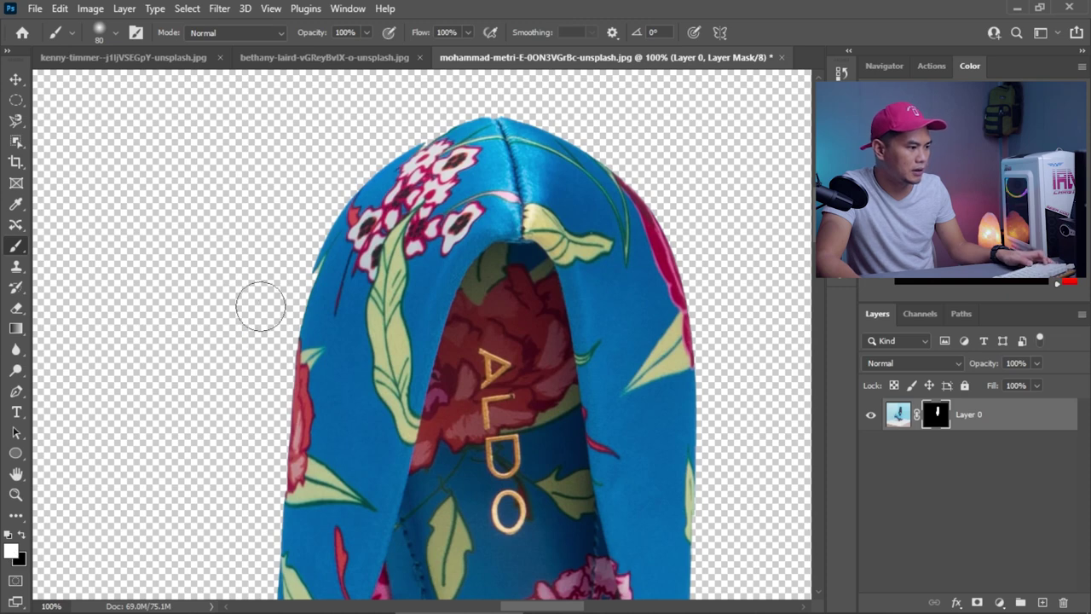
mouse_move(311, 256)
left_mouse_down()
mouse_move(182, 366)
mouse_move(413, 267)
mouse_move(311, 239)
mouse_move(443, 193)
mouse_move(500, 93)
mouse_move(452, 188)
mouse_move(560, 209)
mouse_move(461, 213)
mouse_move(214, 261)
mouse_move(156, 219)
mouse_move(183, 248)
mouse_move(180, 268)
mouse_move(362, 263)
mouse_move(272, 422)
mouse_move(243, 447)
left_mouse_up()
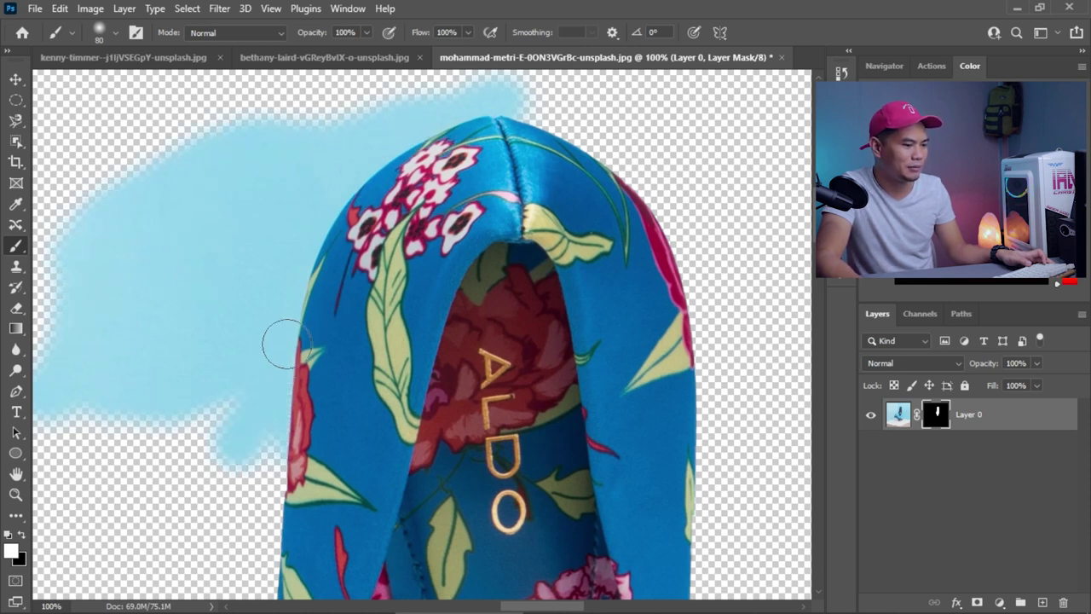
- Toggle the mask, paint directly on the photo for comparison, then undo it
left_click(936, 416, "shift")
left_click(942, 416, "shift")
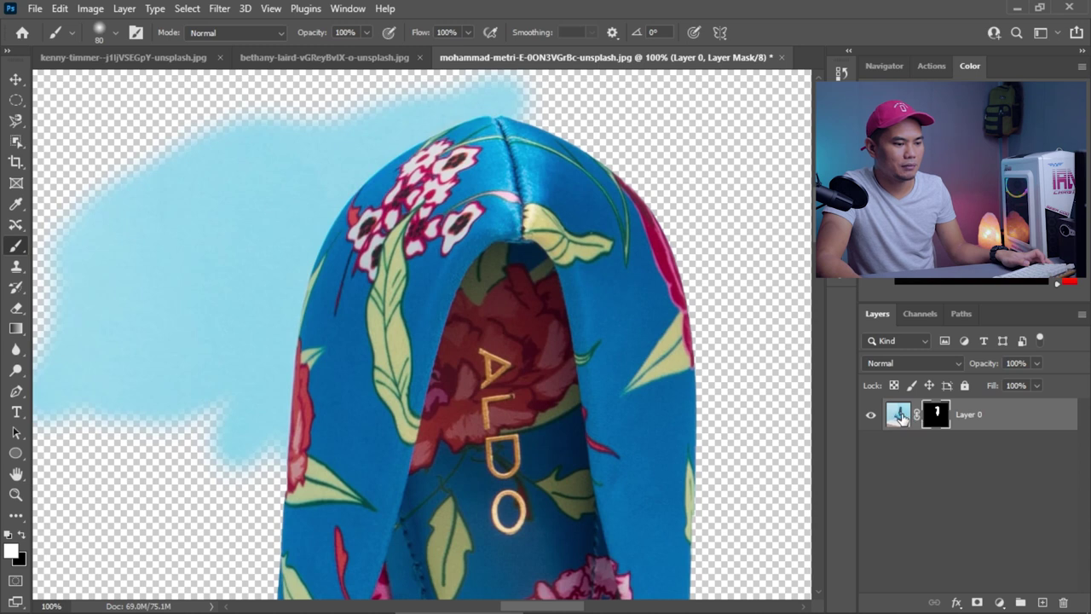
left_click(900, 416)
mouse_move(339, 299)
left_mouse_down()
mouse_move(28, 369)
mouse_move(215, 288)
mouse_move(193, 359)
mouse_move(242, 362)
mouse_move(354, 418)
mouse_move(280, 401)
mouse_move(363, 370)
mouse_move(588, 339)
mouse_move(641, 406)
left_mouse_up()
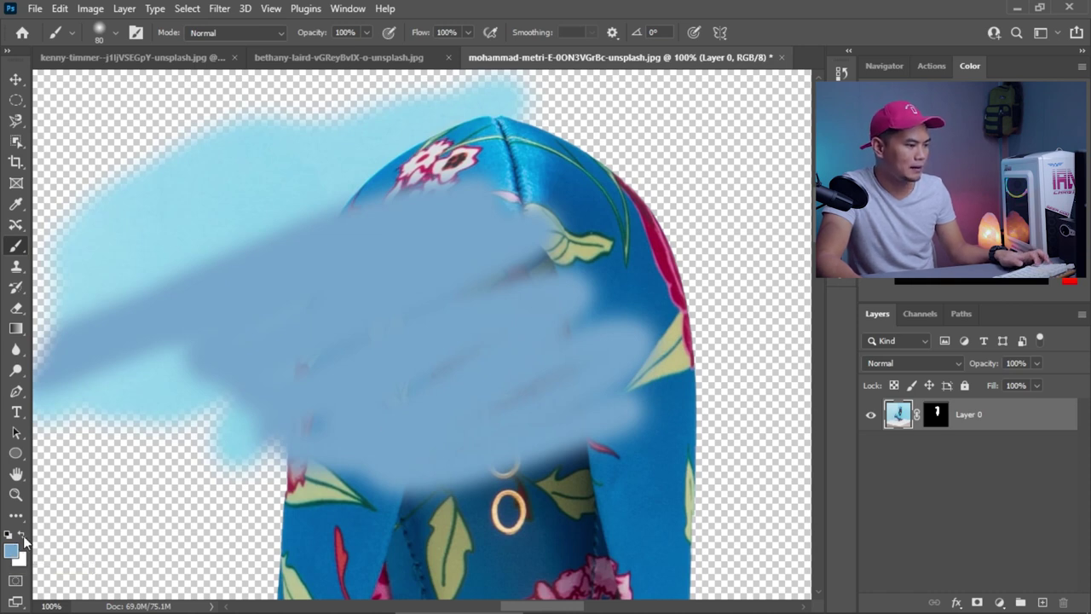
key("ctrl+z")
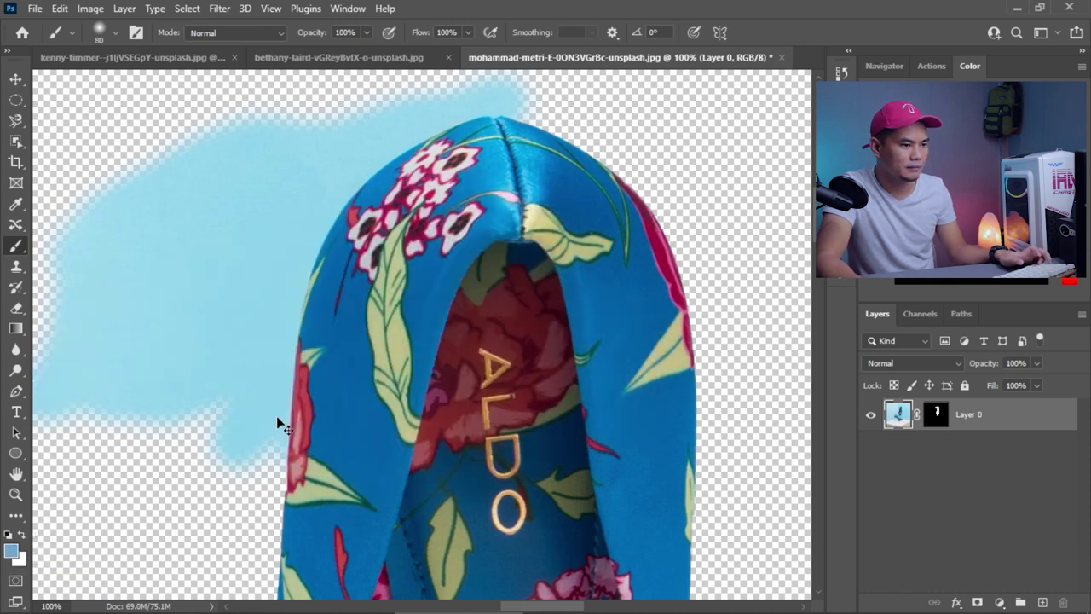
- Paint black on the mask with a larger brush to hide the revealed blue area
left_click(939, 415)
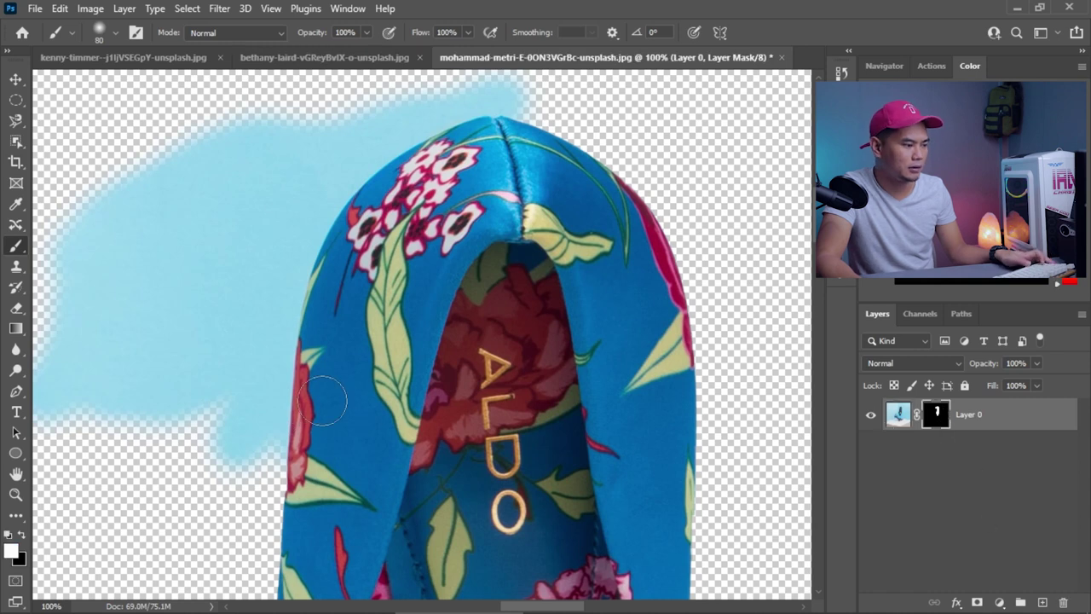
key("x")
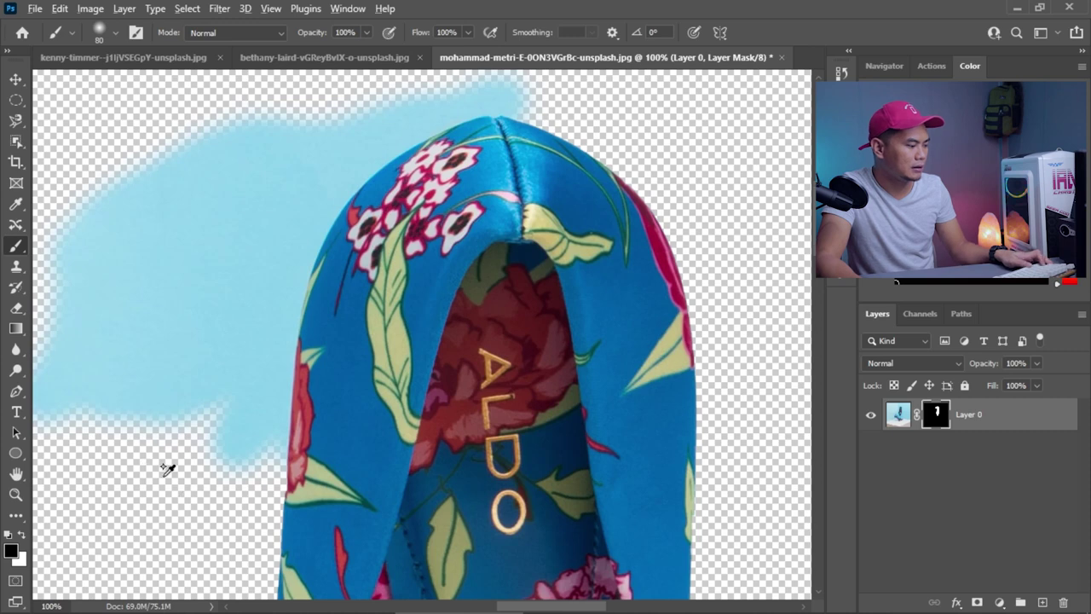
scroll(165, 468, "down", 1, "alt")
key("bracketright")
key("bracketright")
key("bracketright")
key("bracketright")
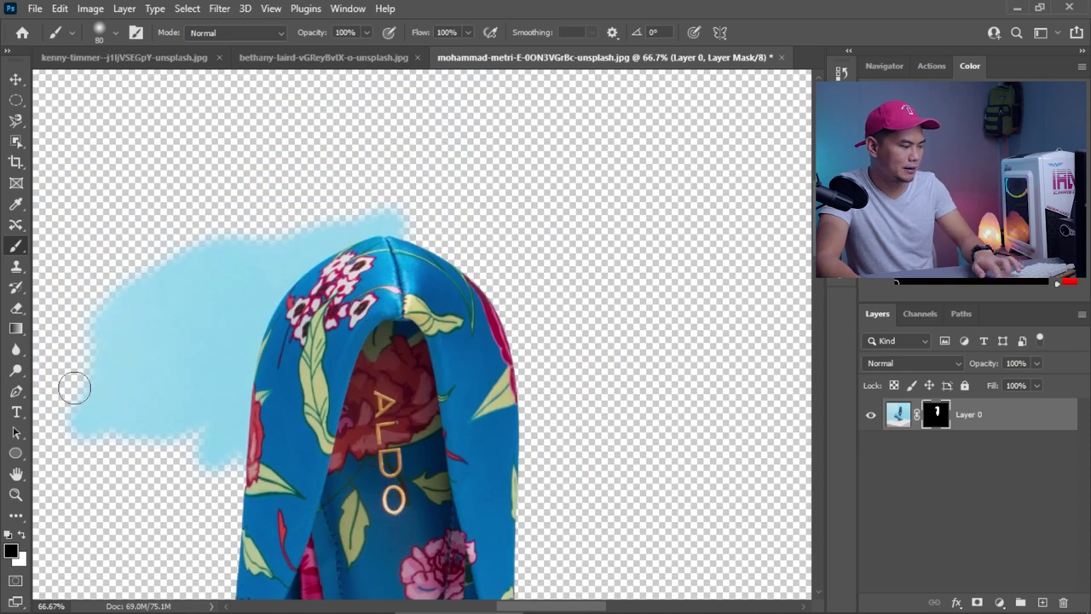
left_click_drag(89, 294, 98, 443)
mouse_move(108, 238)
left_mouse_down()
mouse_move(119, 430)
mouse_move(131, 370)
mouse_move(179, 341)
mouse_move(240, 196)
mouse_move(195, 309)
mouse_move(215, 323)
mouse_move(198, 390)
mouse_move(218, 423)
mouse_move(300, 212)
mouse_move(362, 194)
mouse_move(212, 278)
mouse_move(436, 173)
left_mouse_up()
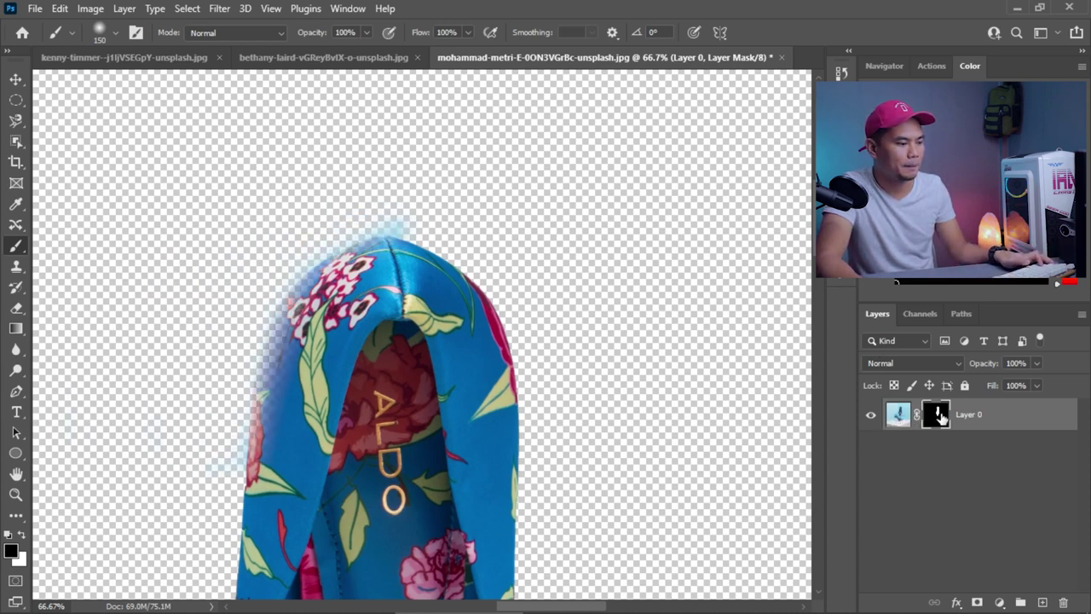
- Toggle the layer mask off and on repeatedly to compare with the original
left_click(938, 415, "shift")
left_click(941, 414, "shift")
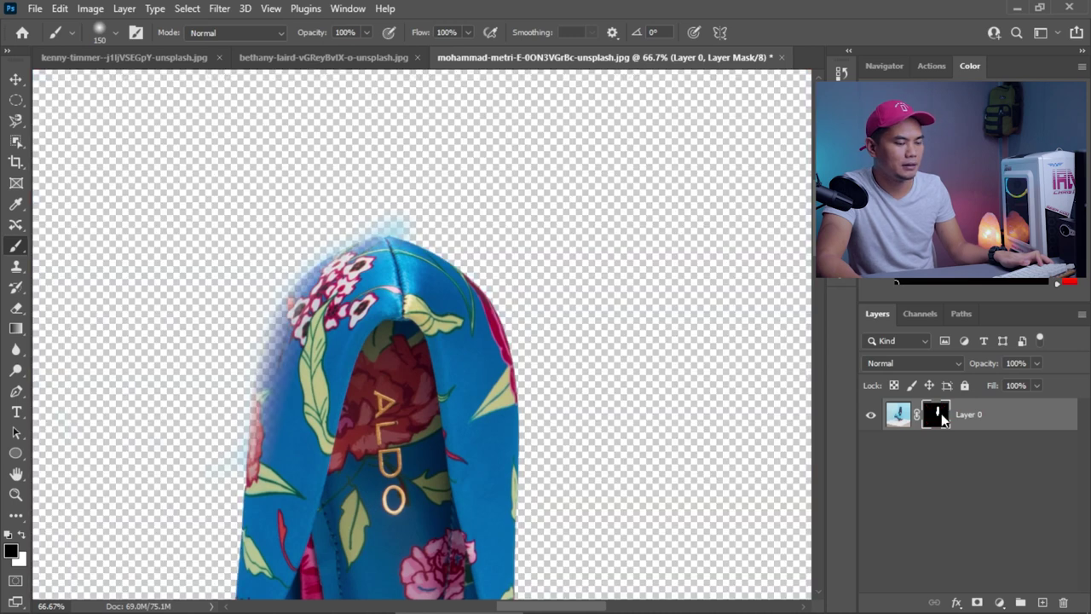
left_click(941, 415, "shift")
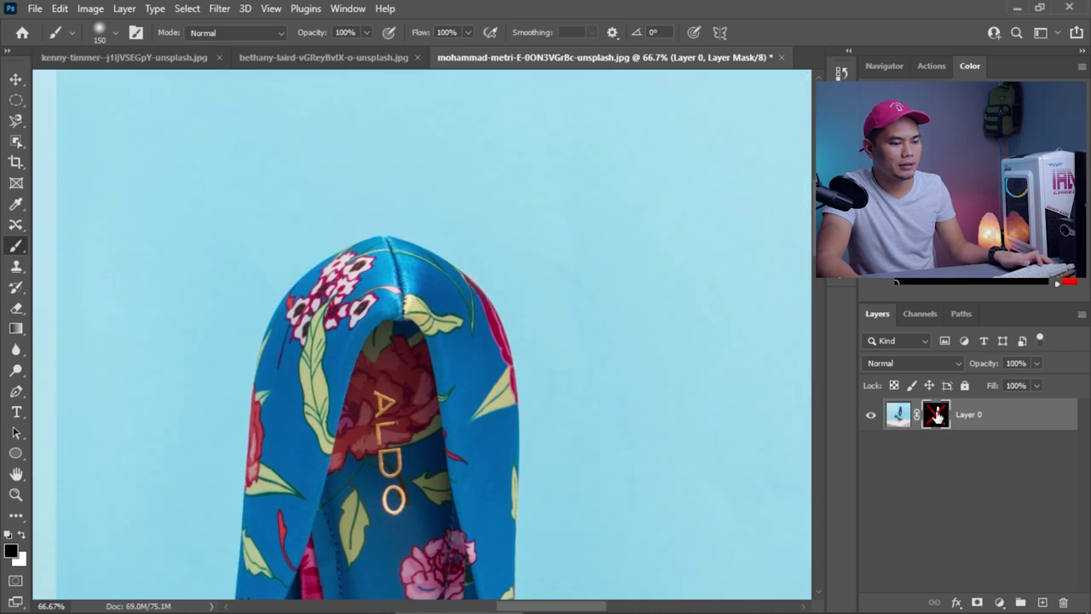
left_click(937, 416, "shift")
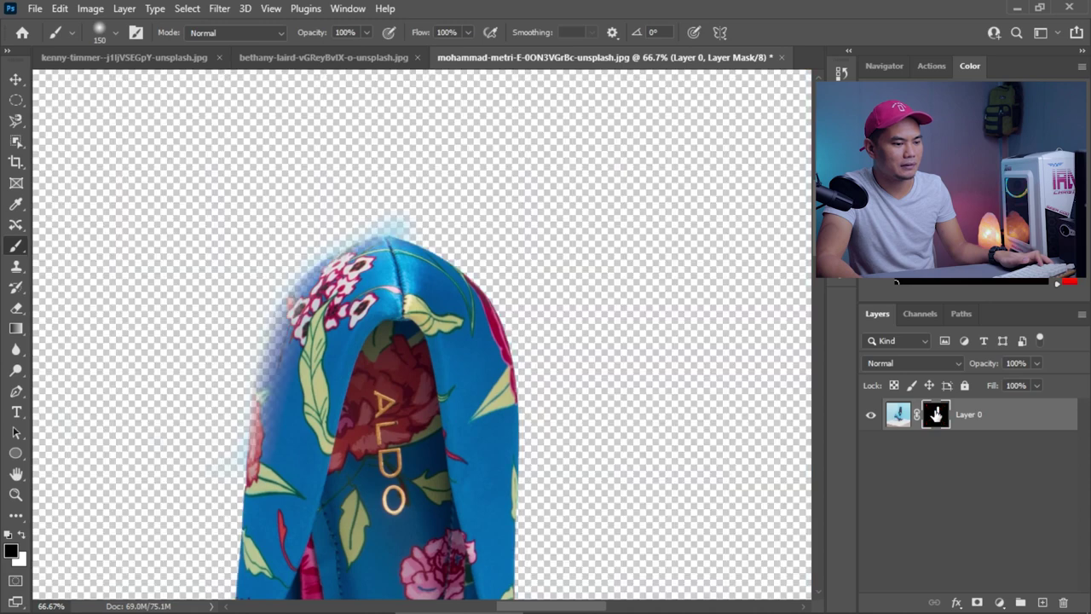
left_click(939, 415, "shift")
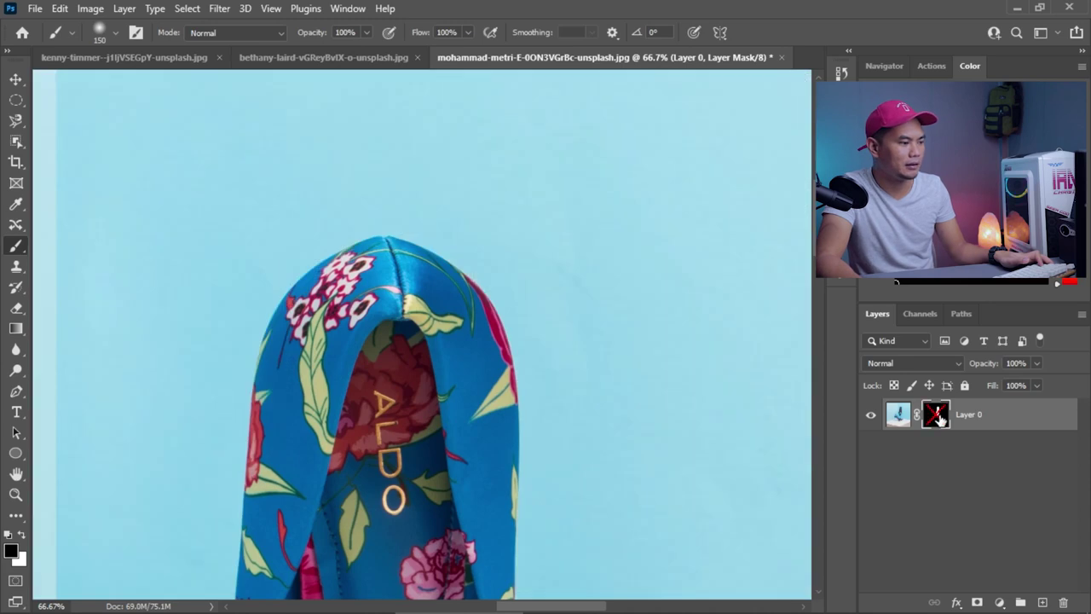
left_click(940, 415, "shift")
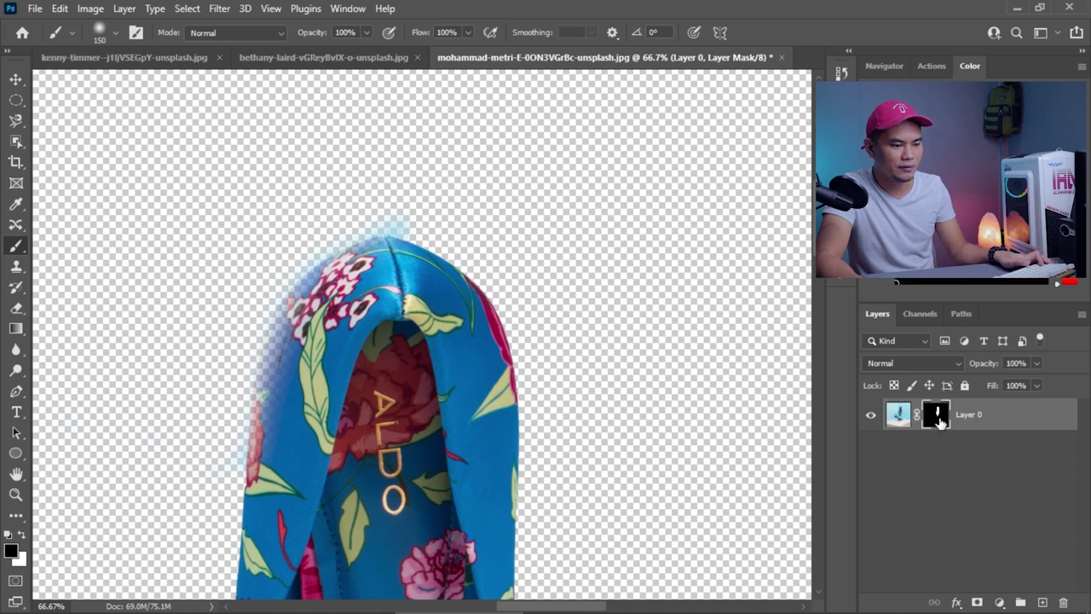
left_click(937, 416, "shift")
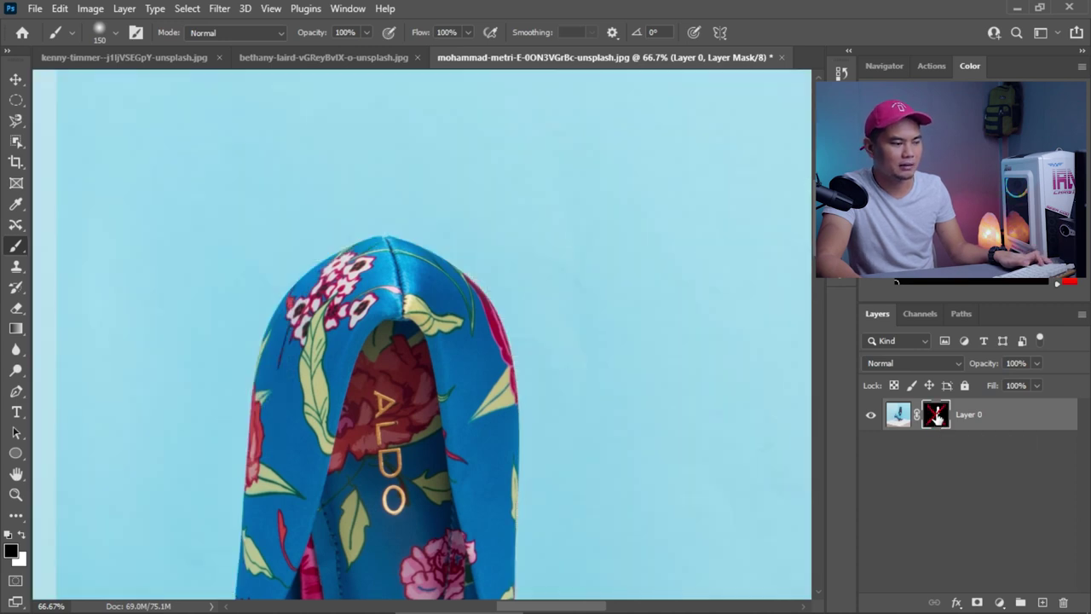
left_click(937, 415, "shift")
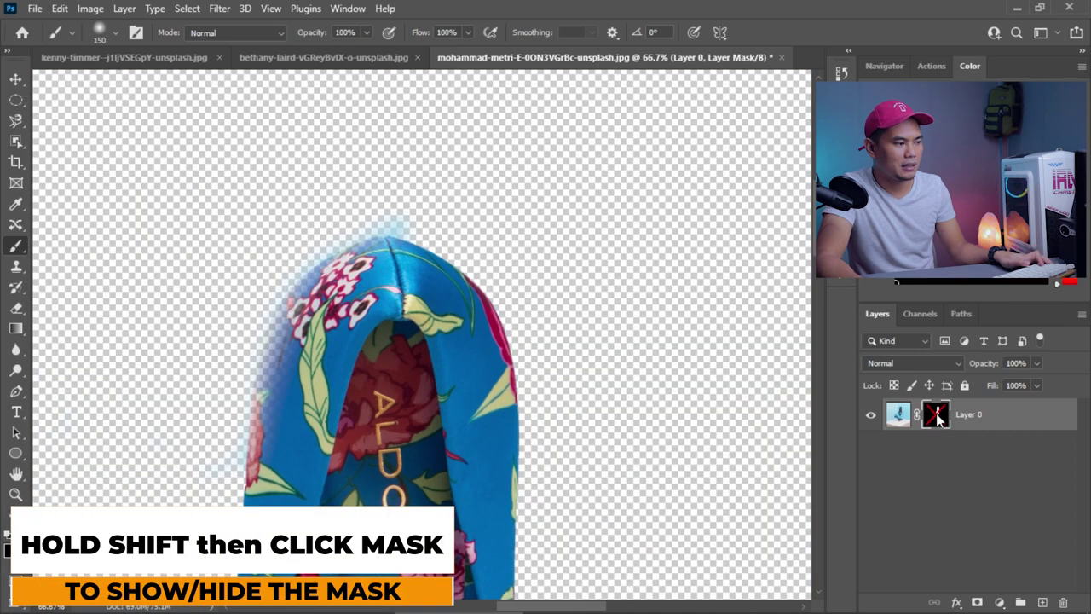
- Toggle the mask a few more times, then close the shoe document without saving
left_click(938, 417, "shift")
left_click(938, 416, "shift")
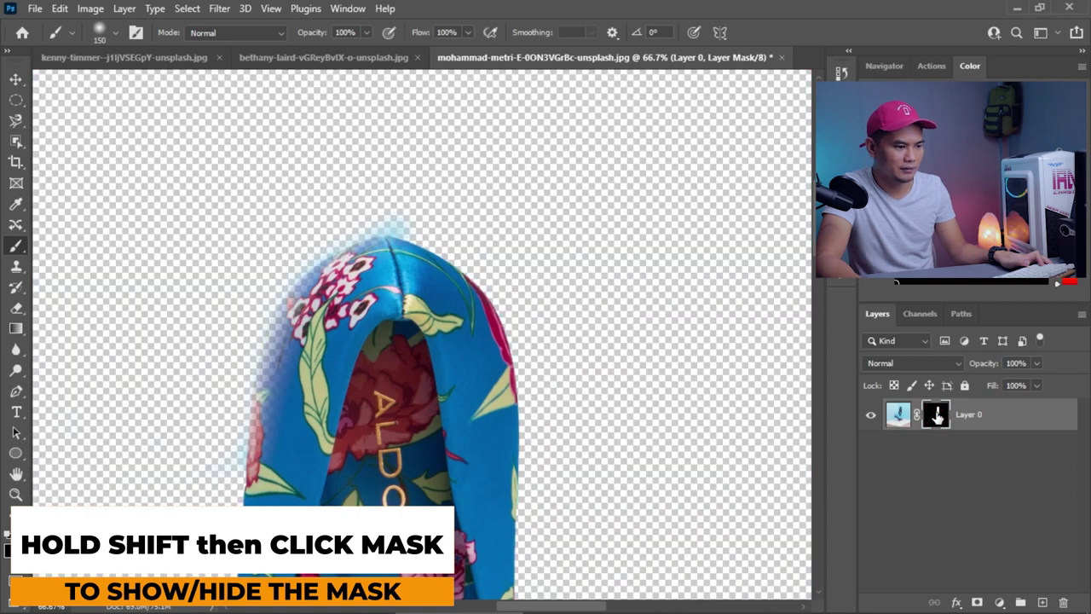
left_click(938, 416, "shift")
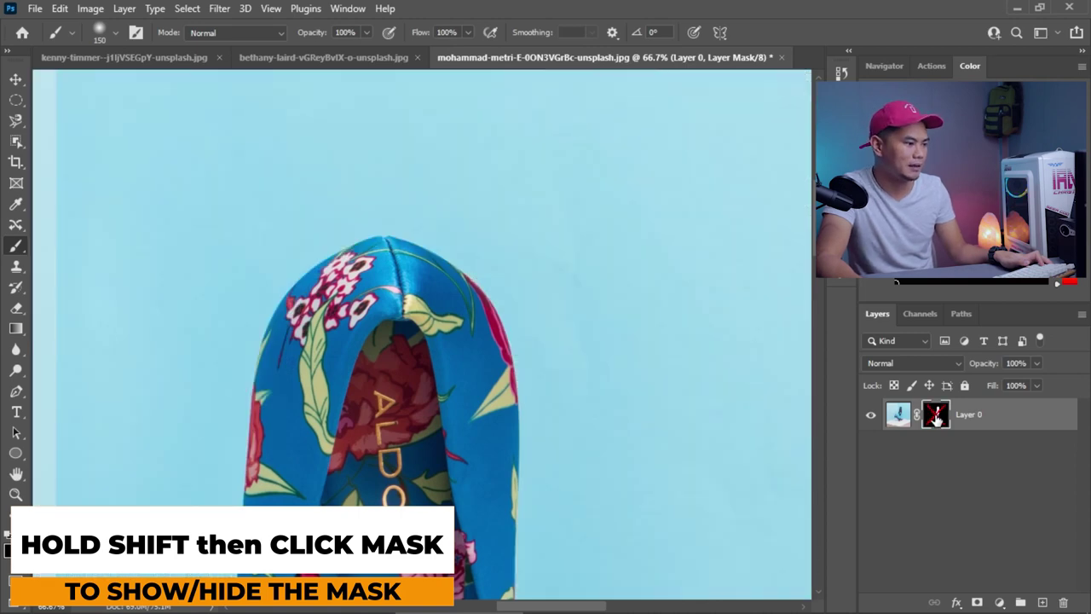
left_click(938, 416, "shift")
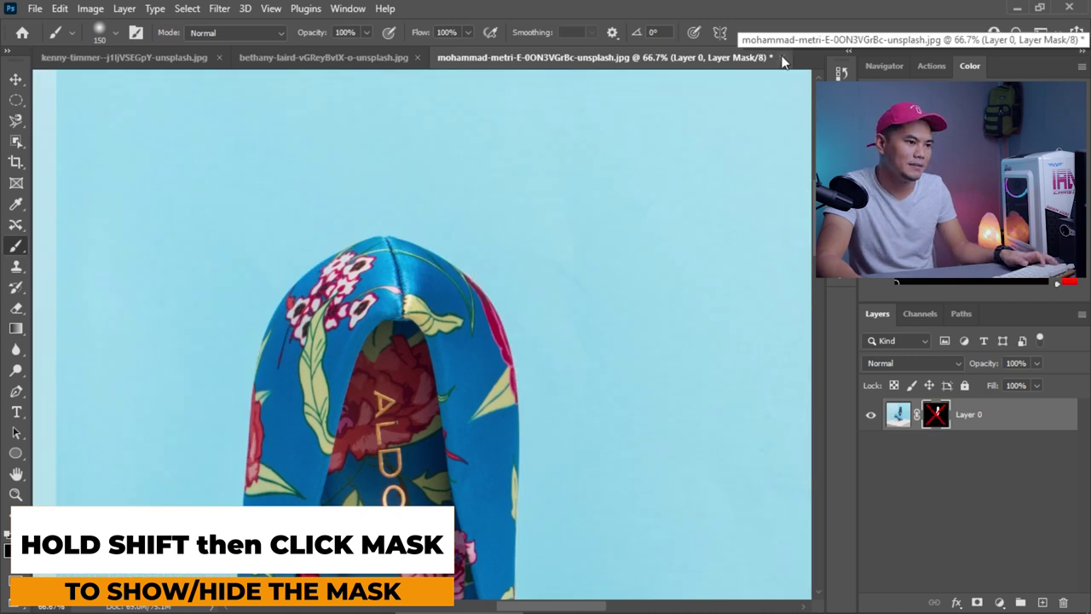
left_click(783, 58)
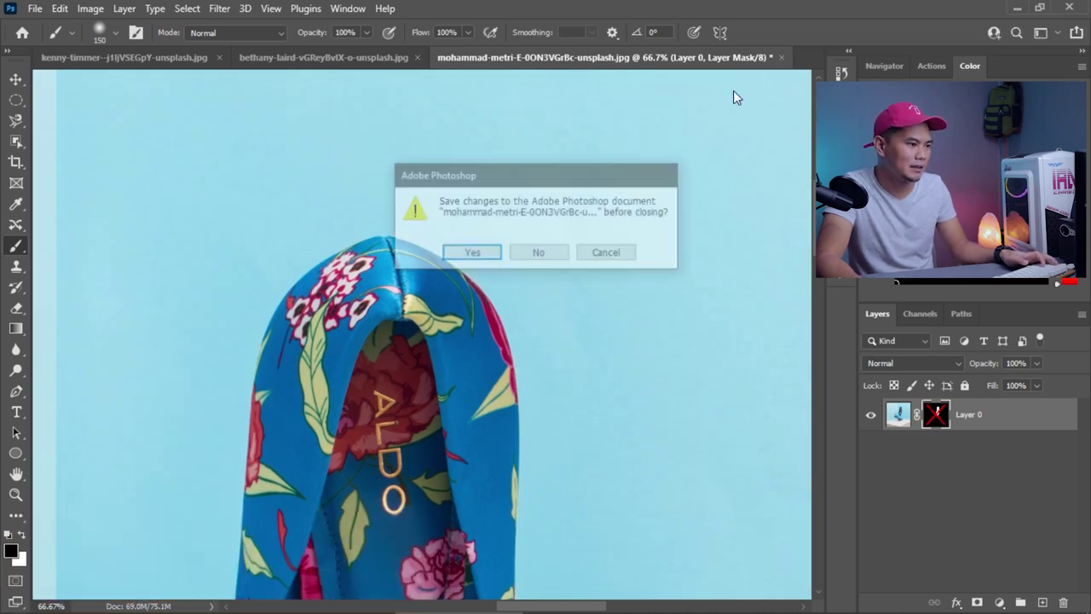
left_click(538, 254)
- Select the Clone Stamp Tool and zoom in on the red buoy
right_click(16, 266)
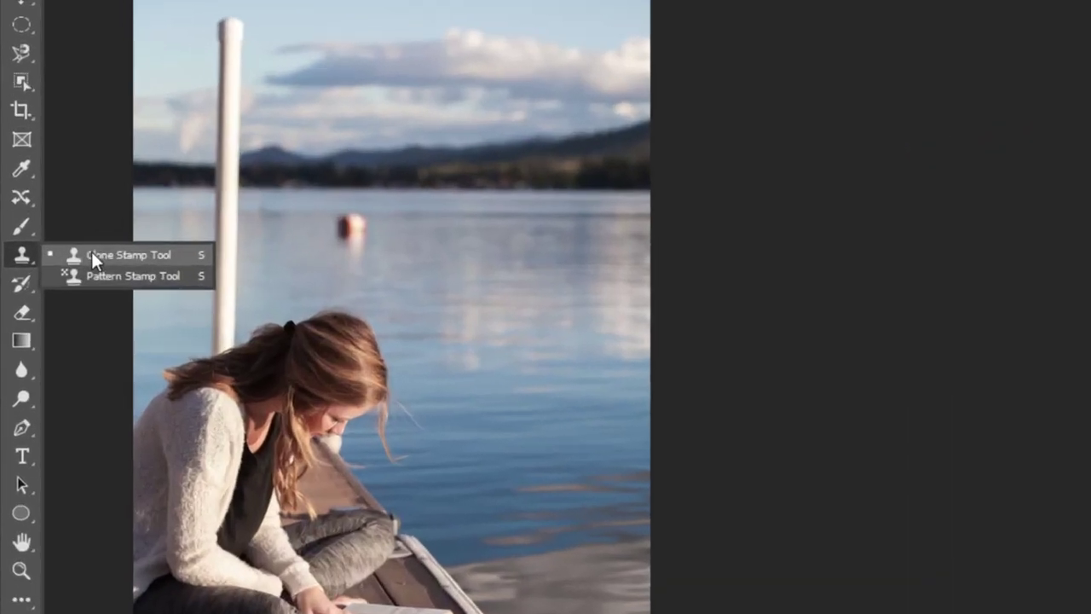
left_click(91, 256)
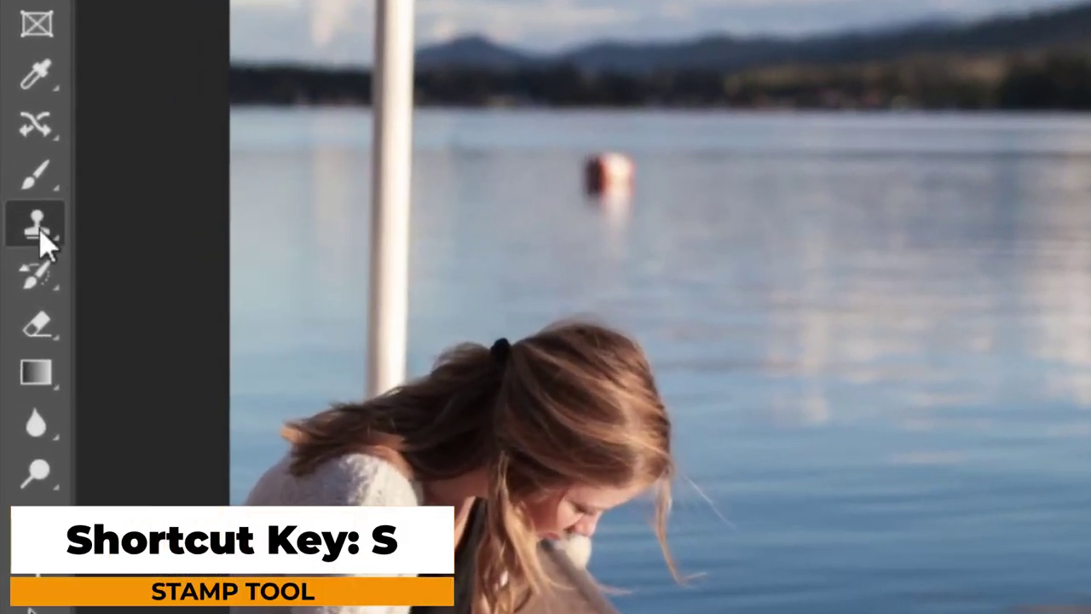
right_click(43, 241)
left_click(200, 228)
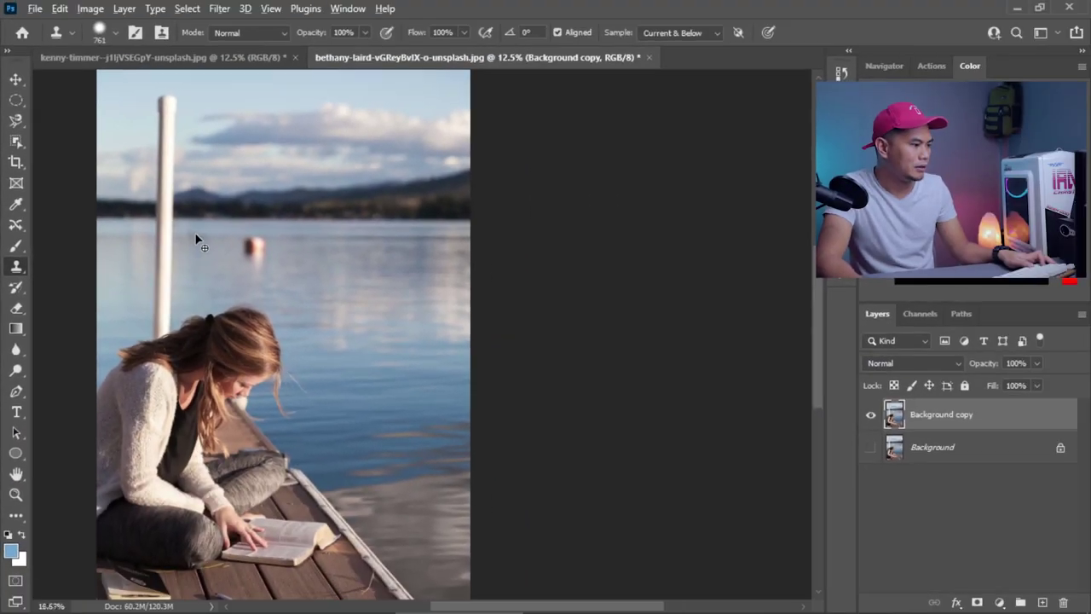
scroll(477, 200, "up", 3)
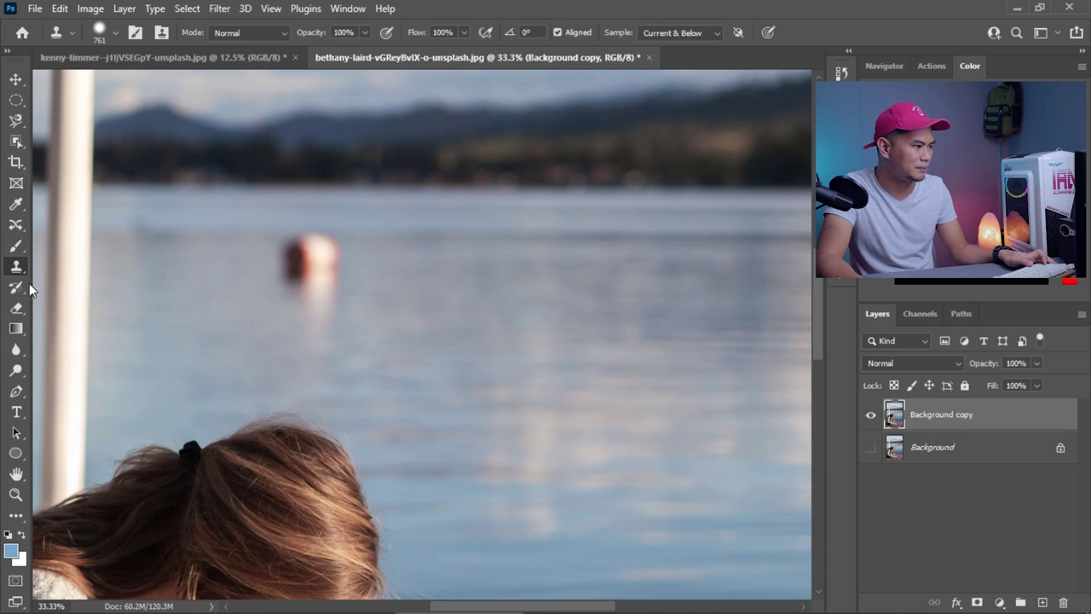
- Look through the healing tools group and settle back on the Clone Stamp Tool
left_click(16, 226)
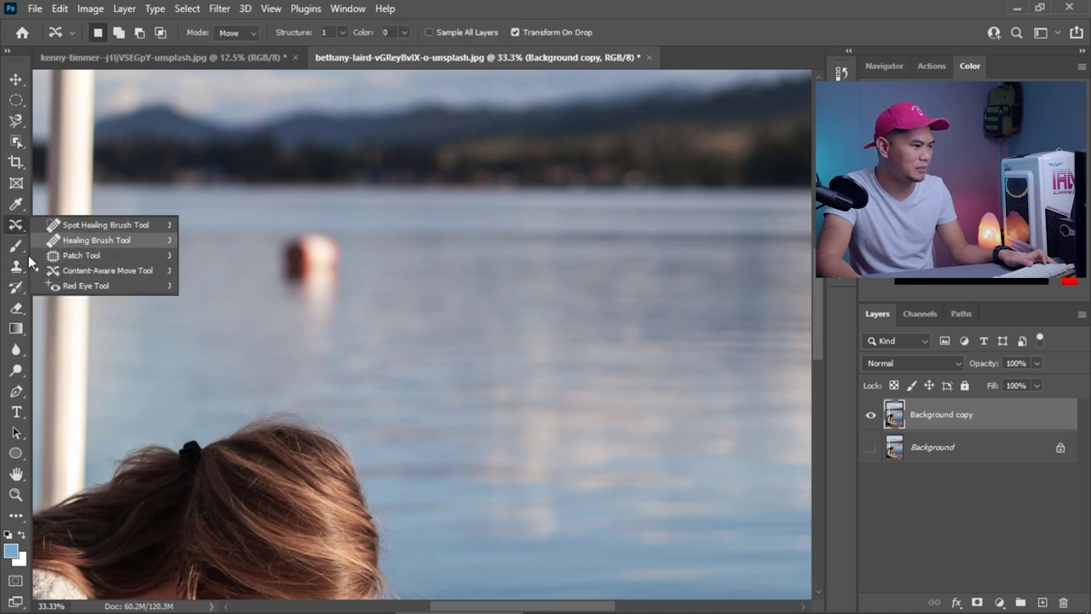
left_click(654, 7)
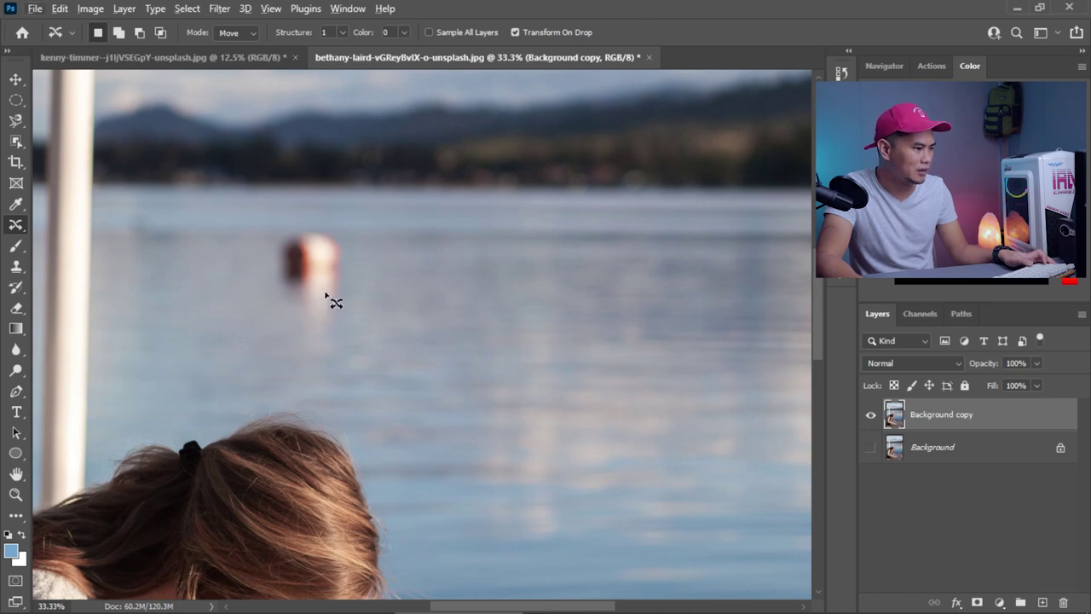
left_click(17, 270)
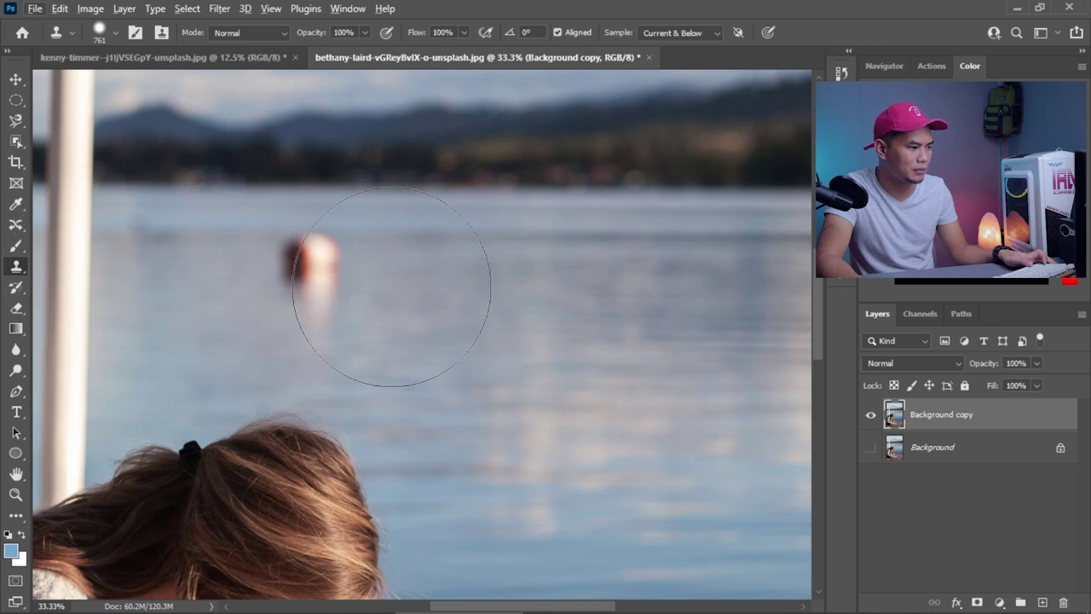
left_click(26, 224)
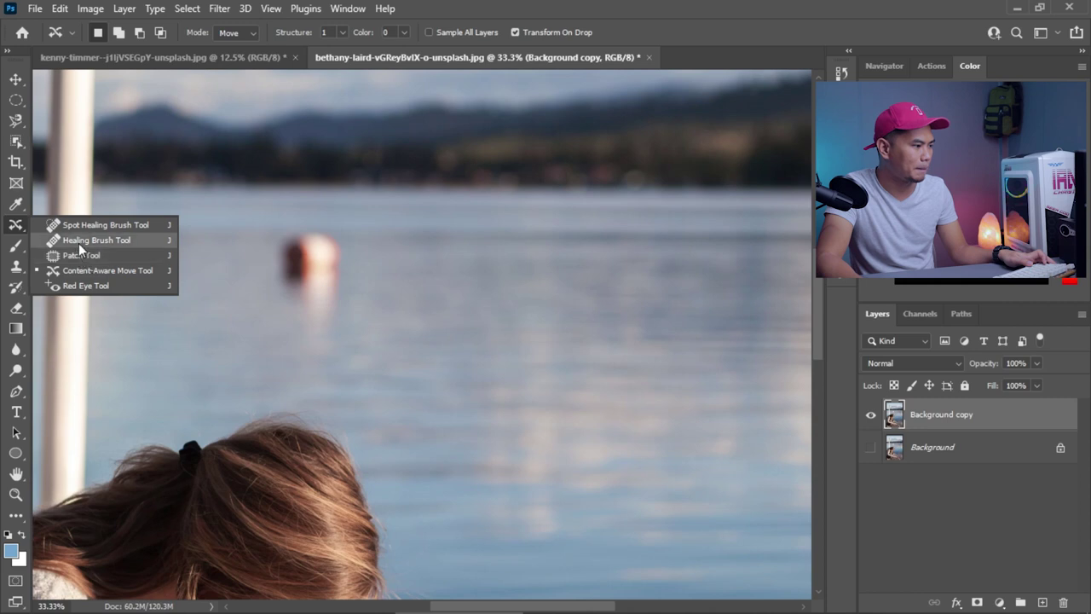
left_click(609, 5)
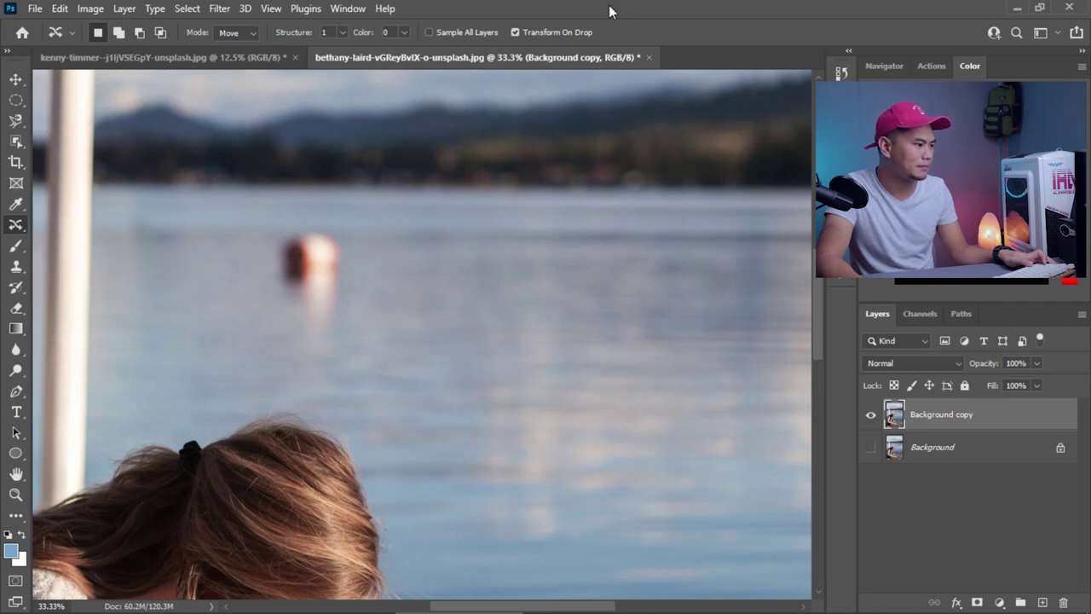
left_click(15, 267)
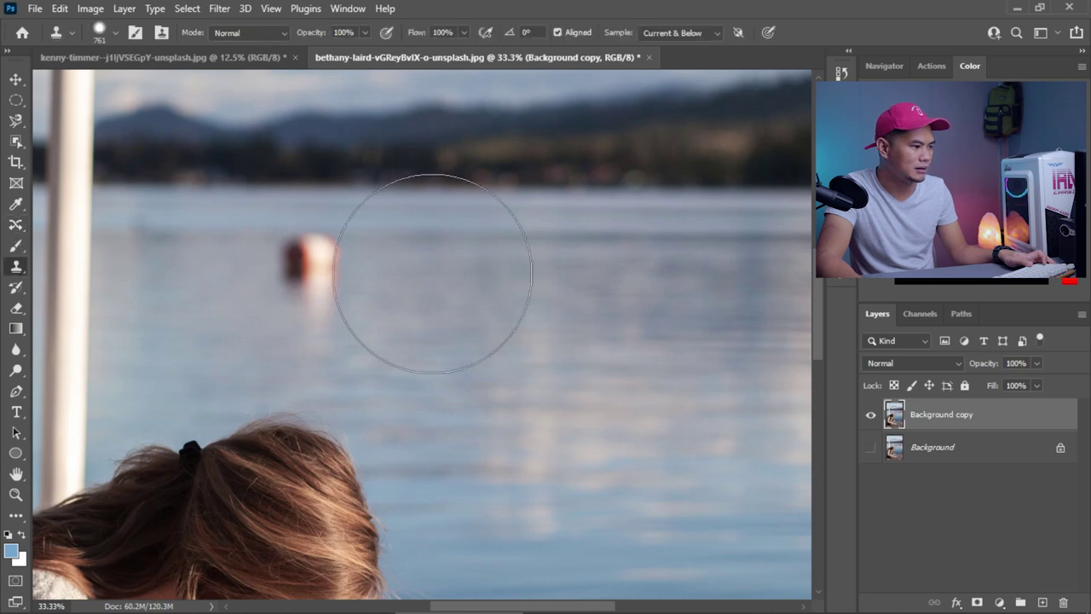
- Sample clean water and clone over the red buoy, undoing the stroke over the hair
left_click(486, 321, "alt")
left_click(314, 257)
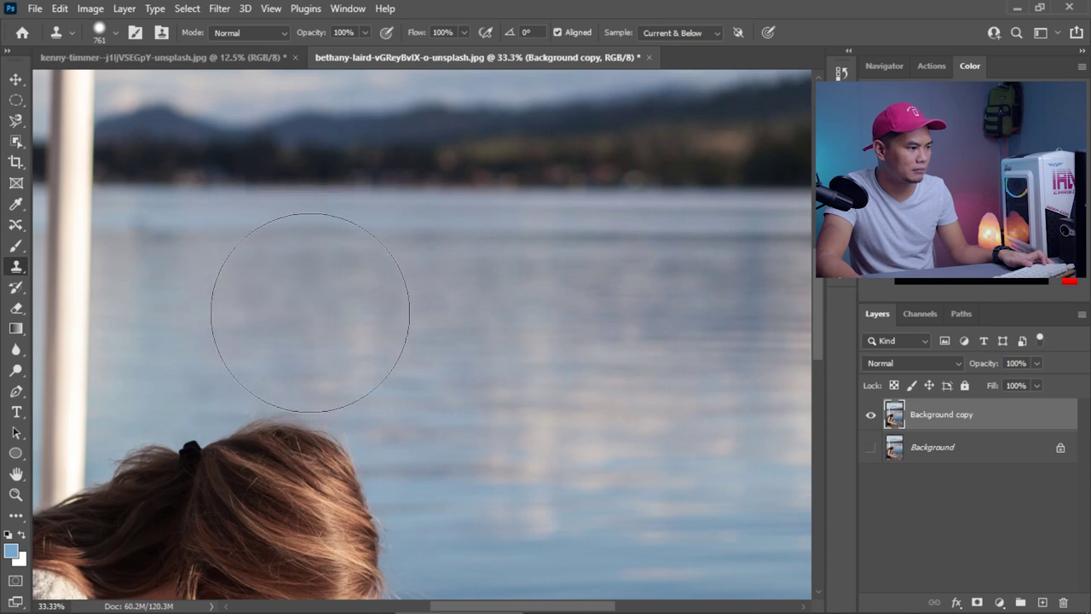
left_click_drag(358, 478, 516, 489)
key("ctrl+z")
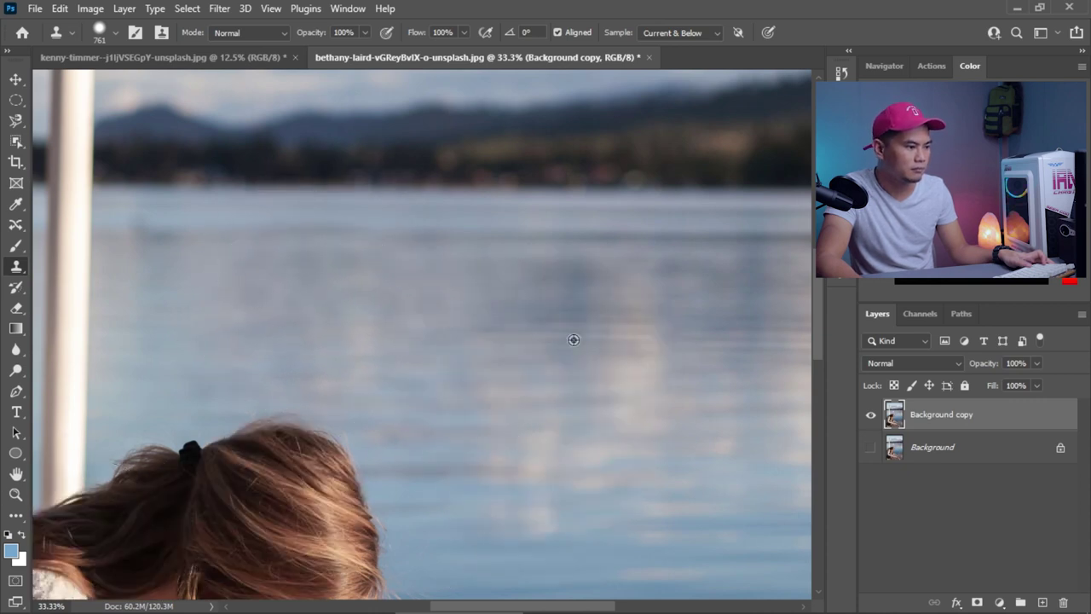
left_click(575, 338, "alt")
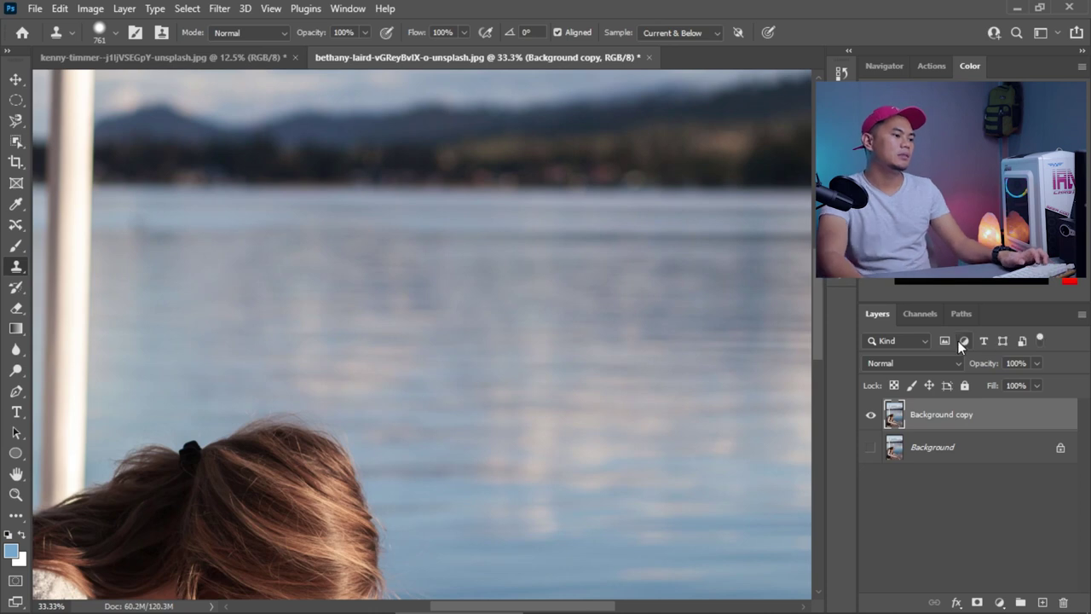
key("ctrl+z")
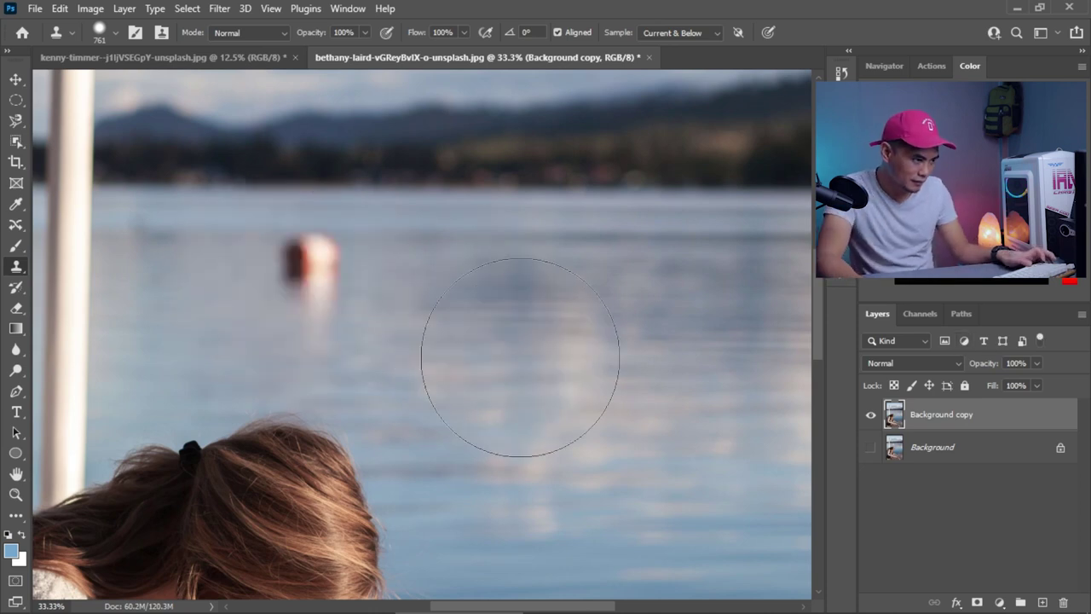
left_click_drag(390, 288, 331, 278)
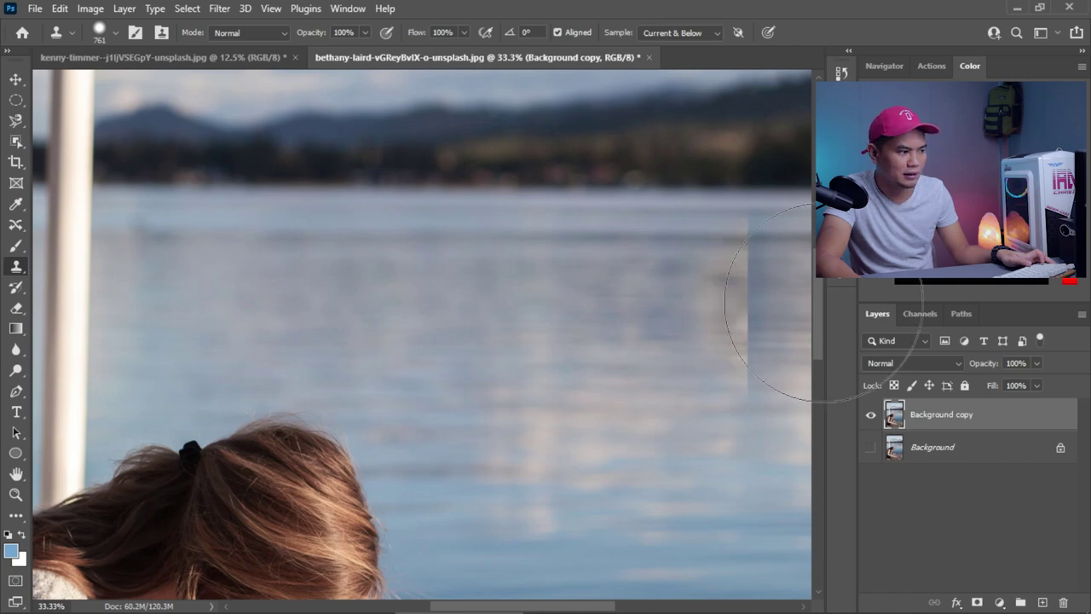
key("ctrl+minus")
key("ctrl+minus")
key("ctrl+minus")
- Clone water over the right-hand reflection and try the Healing Brush Tool
left_click(541, 273, "alt")
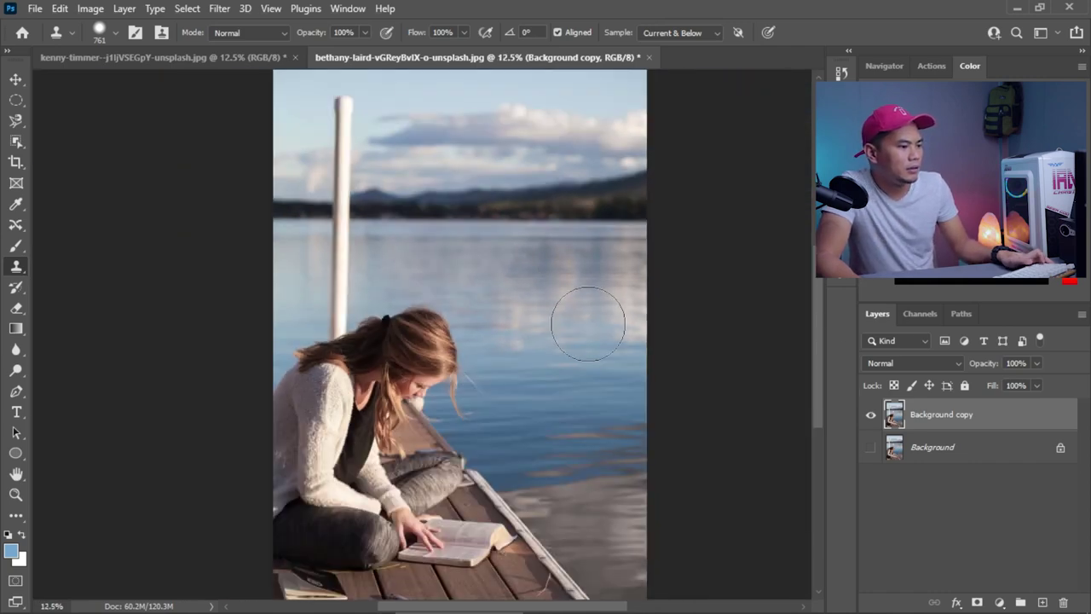
left_click_drag(584, 316, 572, 325)
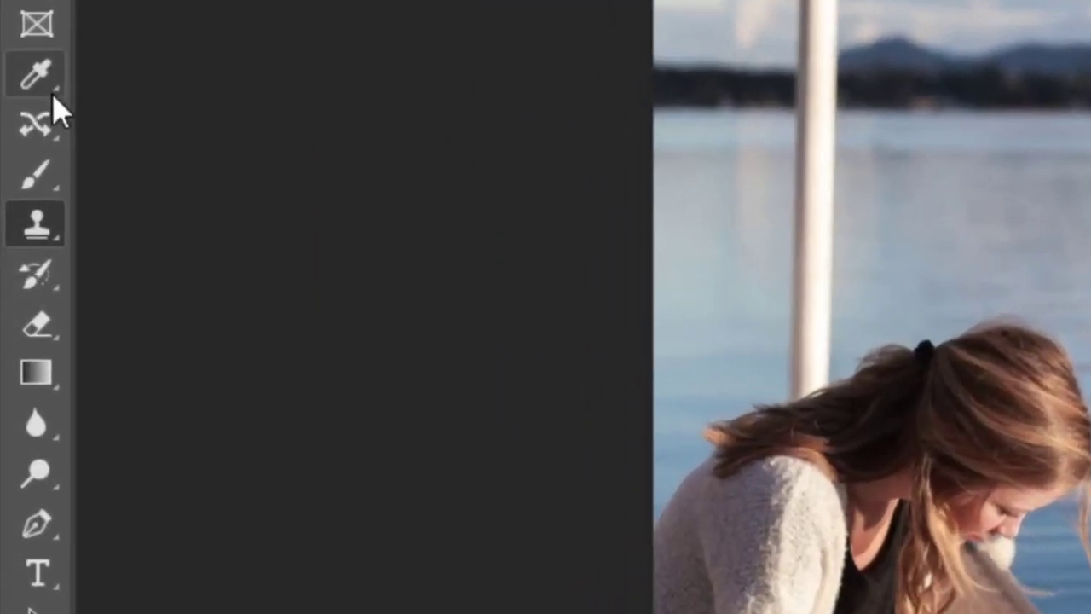
right_click(22, 207)
right_click(34, 126)
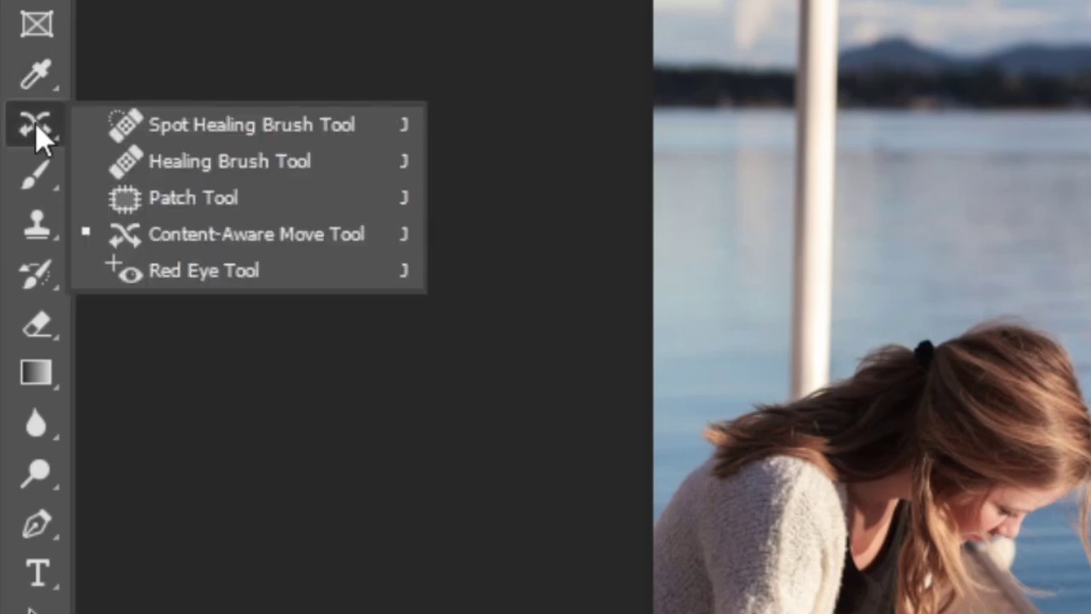
left_click(188, 162)
- Try the Spot Healing Brush, then return to the Clone Stamp Tool
right_click(36, 125)
left_click(175, 129)
right_click(63, 125)
right_click(48, 230)
left_click(146, 236)
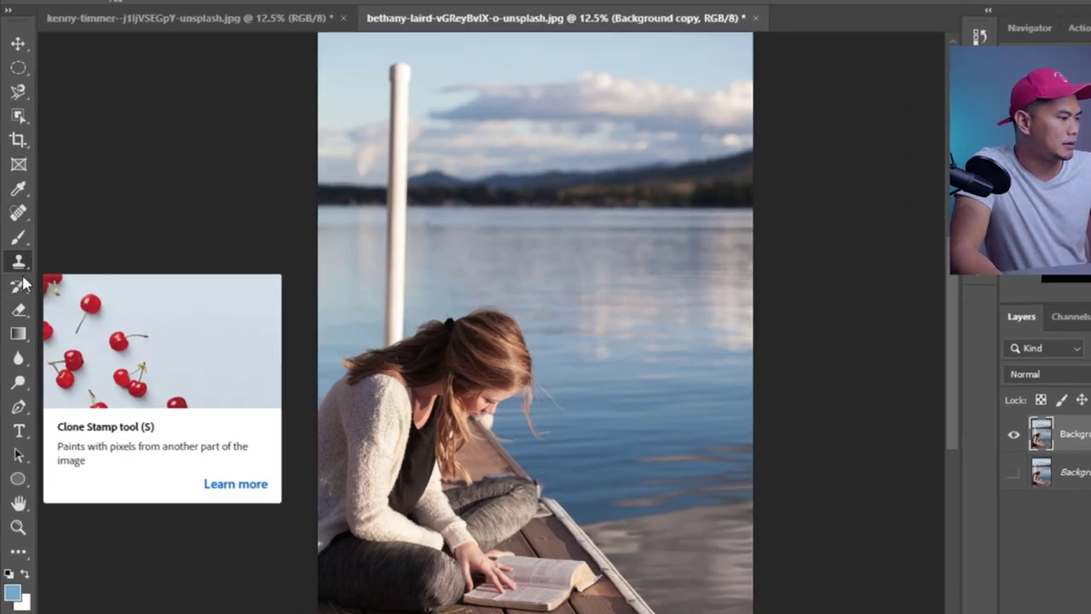
- Choose the Eraser Tool (E) from the History Brush and Eraser flyouts
left_click(19, 285)
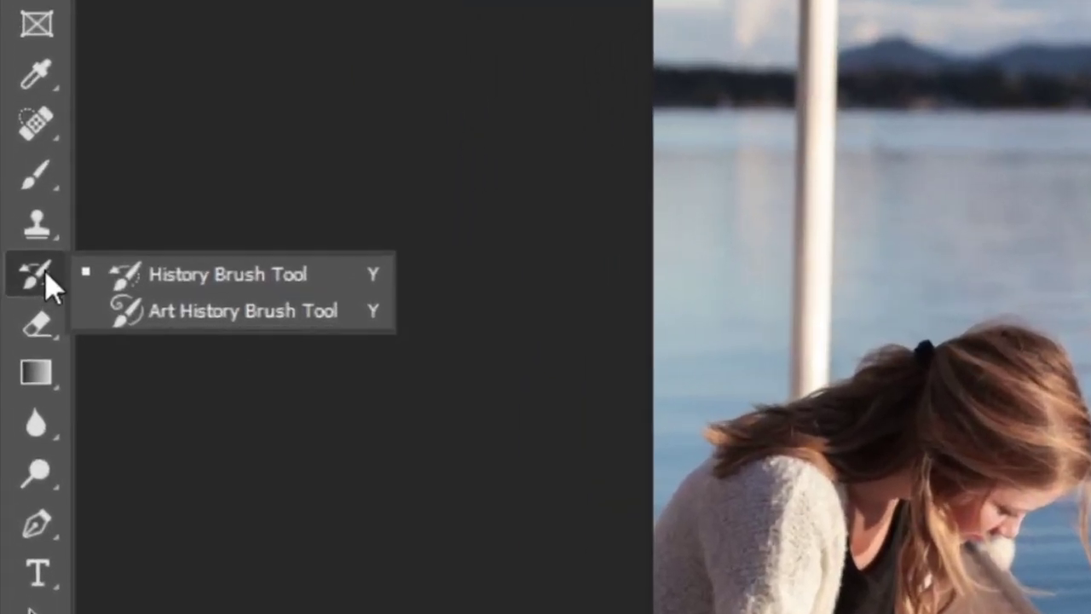
left_click(34, 329)
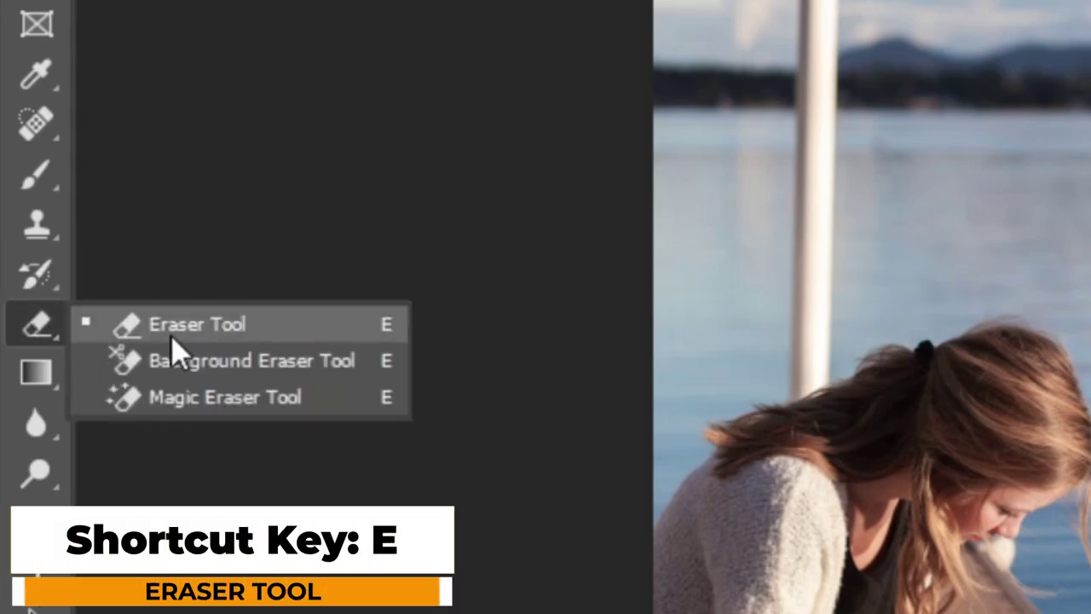
left_click(128, 339)
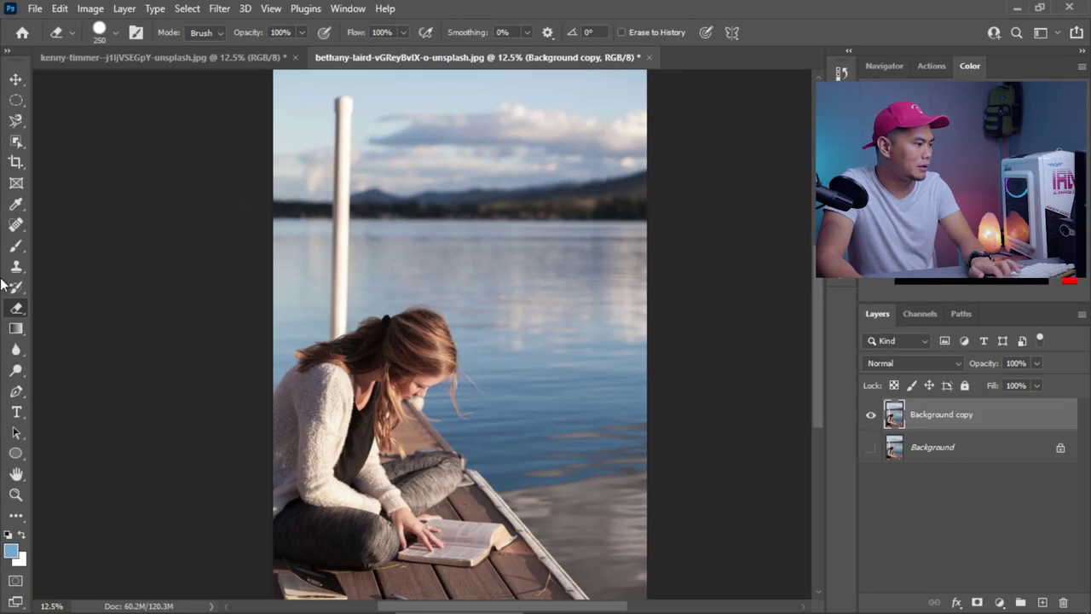
- Add a new Layer 1 and paint an orange stroke across the lake horizon
left_click(16, 246)
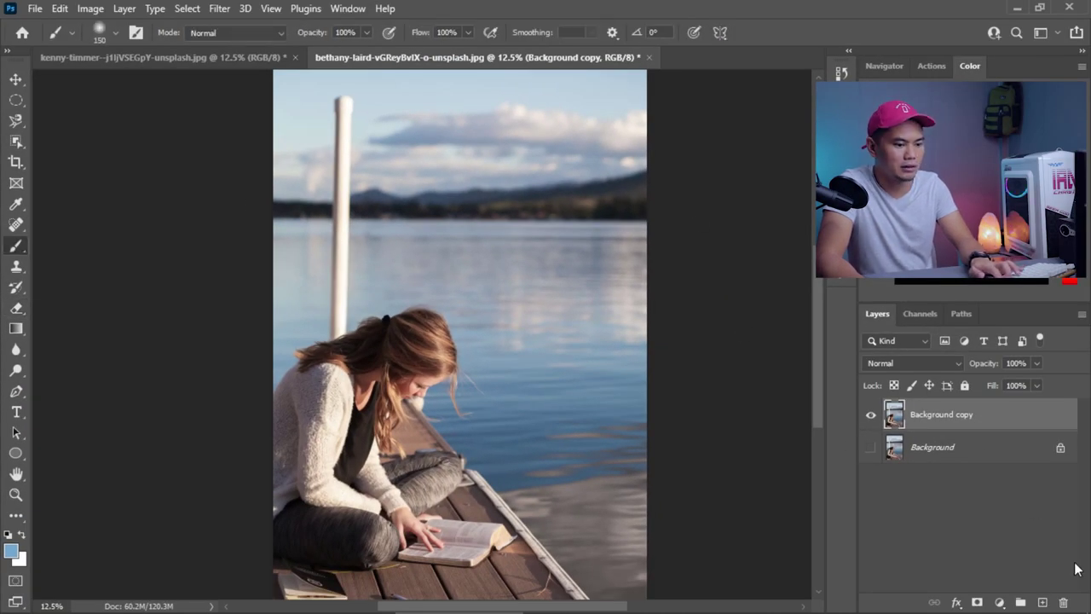
left_click(1044, 604)
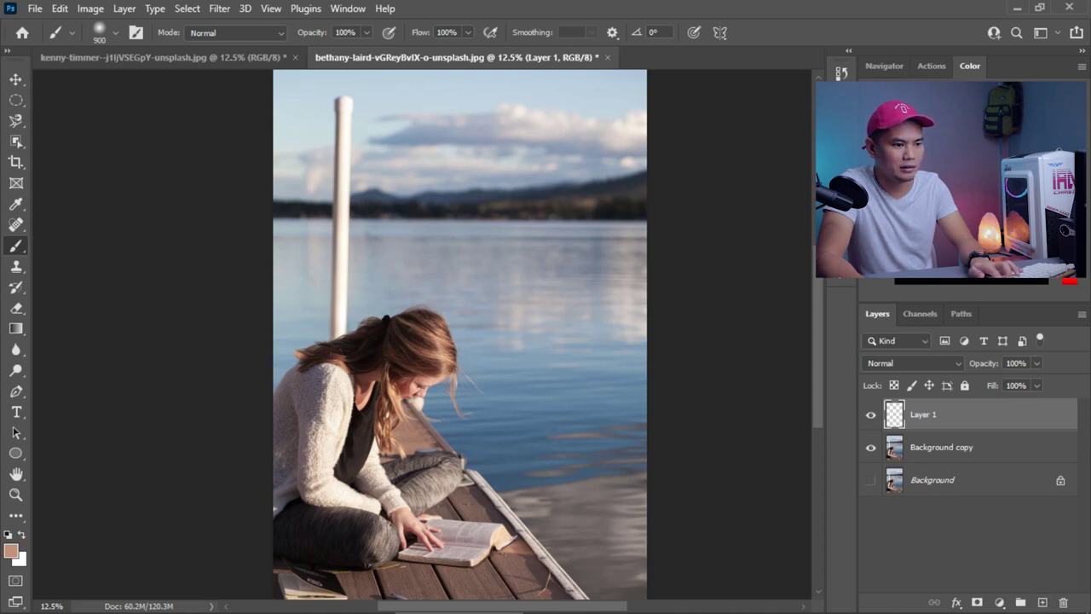
key("bracketright")
key("bracketright")
key("bracketright")
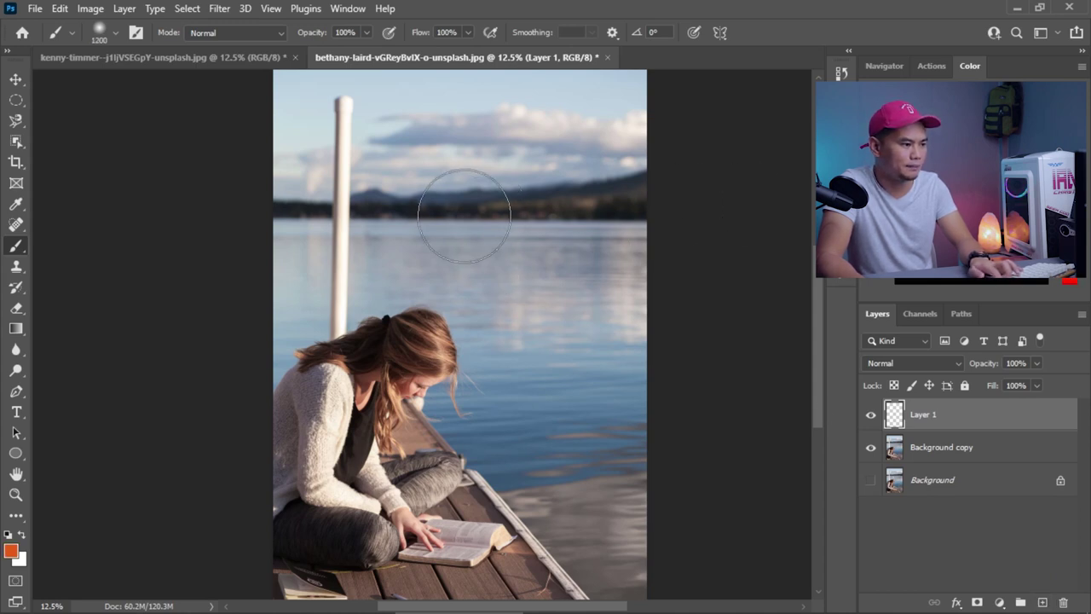
mouse_move(609, 190)
left_mouse_down()
mouse_move(327, 239)
mouse_move(484, 229)
mouse_move(546, 289)
mouse_move(494, 281)
mouse_move(690, 326)
left_mouse_up()
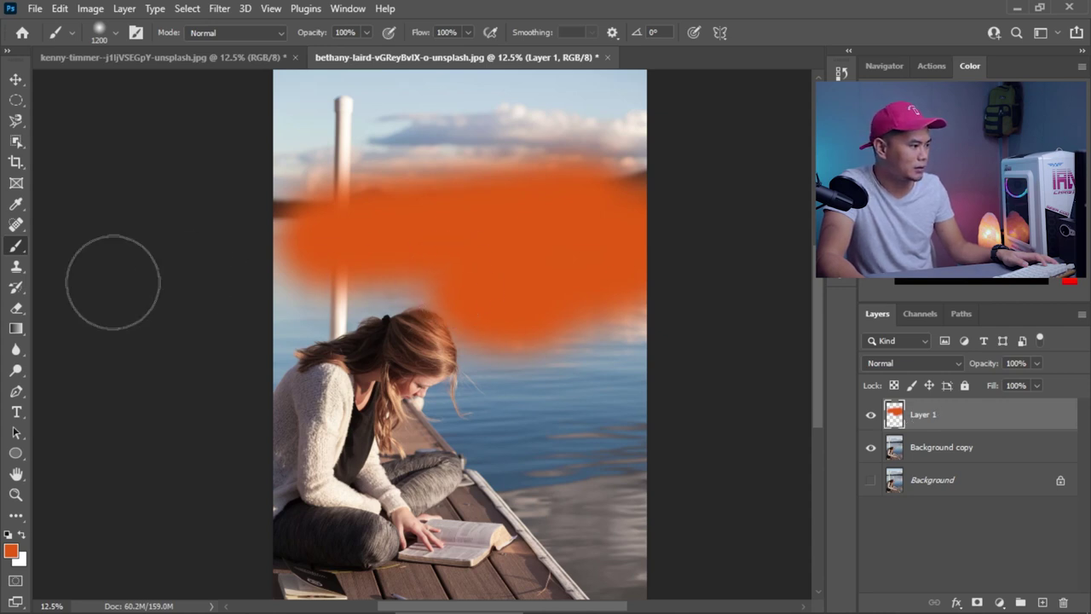
- Erase the orange stroke completely and delete the Background copy layer
left_click(16, 308)
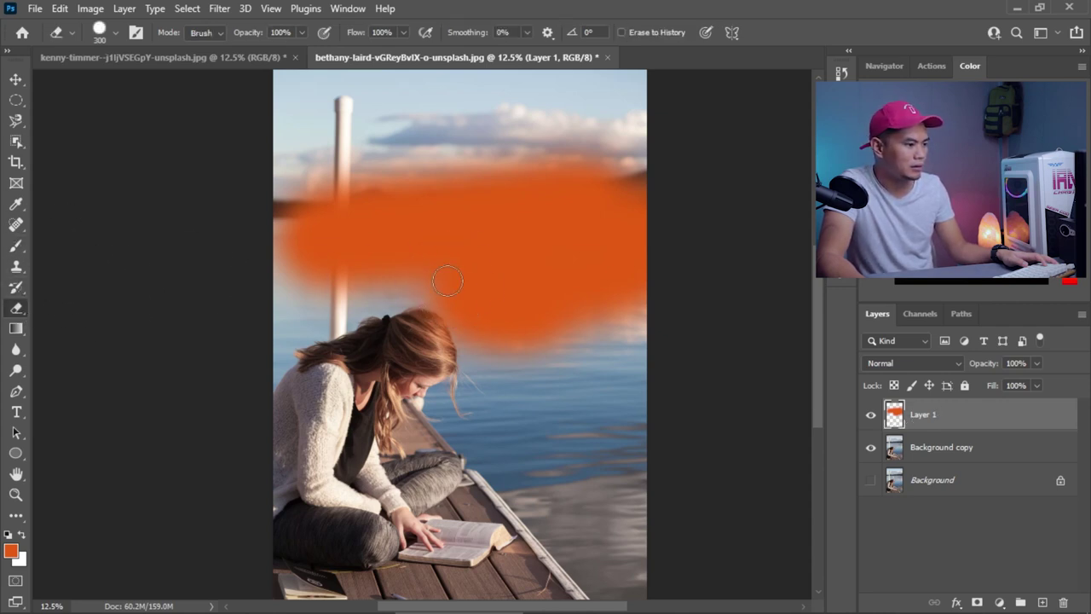
mouse_move(387, 328)
left_mouse_down()
mouse_move(589, 304)
mouse_move(562, 303)
mouse_move(587, 302)
mouse_move(474, 377)
mouse_move(524, 362)
mouse_move(589, 253)
mouse_move(412, 293)
left_mouse_up()
key("bracketright")
key("bracketright")
key("bracketright")
key("bracketright")
mouse_move(330, 226)
left_mouse_down()
mouse_move(650, 218)
mouse_move(544, 151)
mouse_move(571, 138)
mouse_move(655, 164)
mouse_move(536, 306)
mouse_move(670, 299)
left_mouse_up()
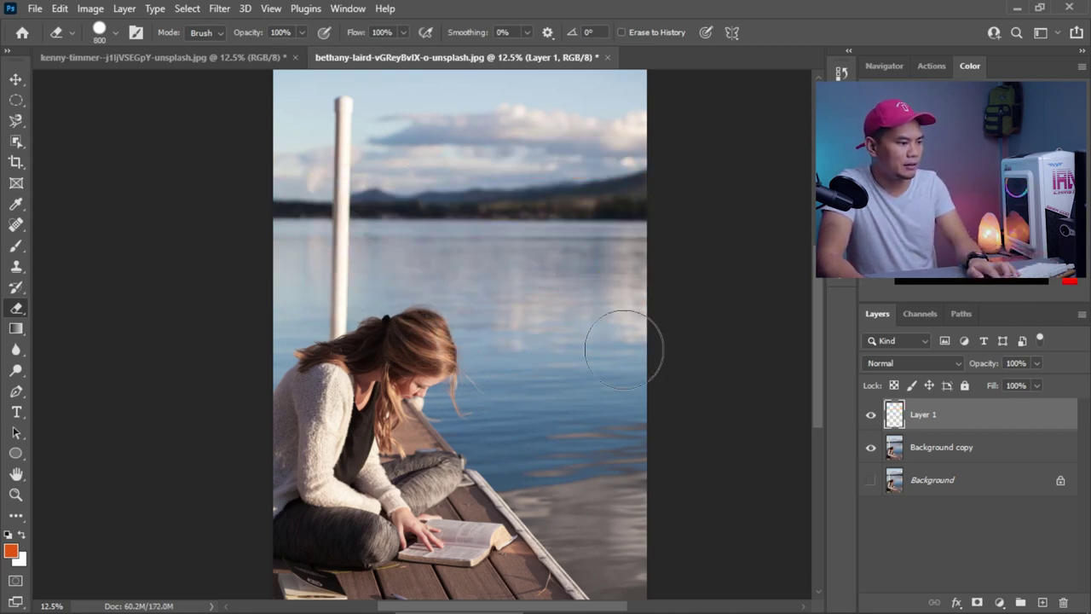
left_click_drag(904, 458, 1062, 597)
- Show the Background again and erase the buoy and swaths of water with a smaller eraser
left_click(869, 416)
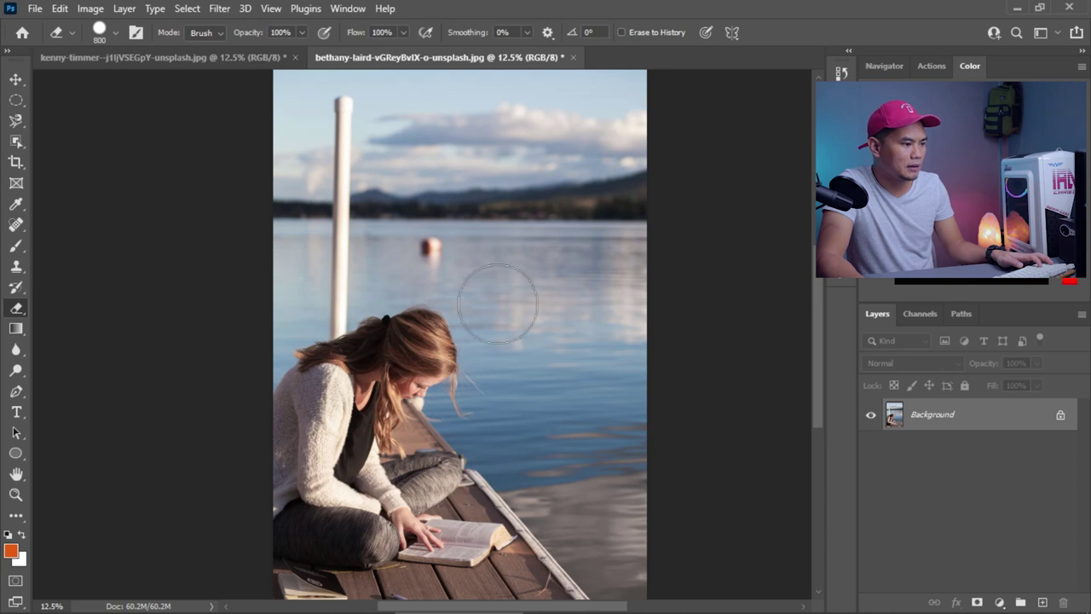
key("bracketleft")
key("bracketleft")
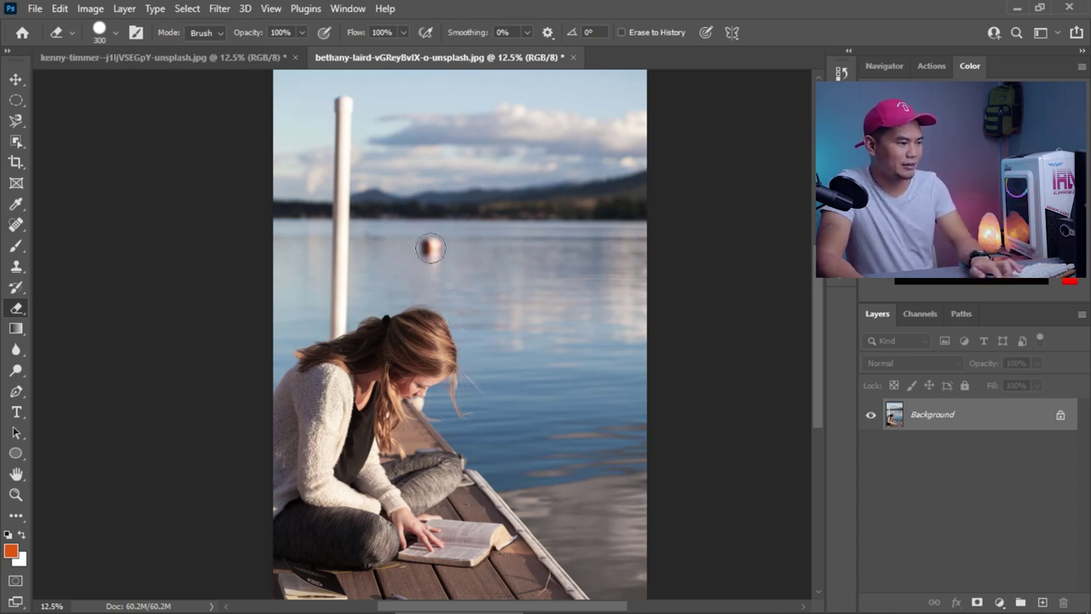
left_click(430, 248)
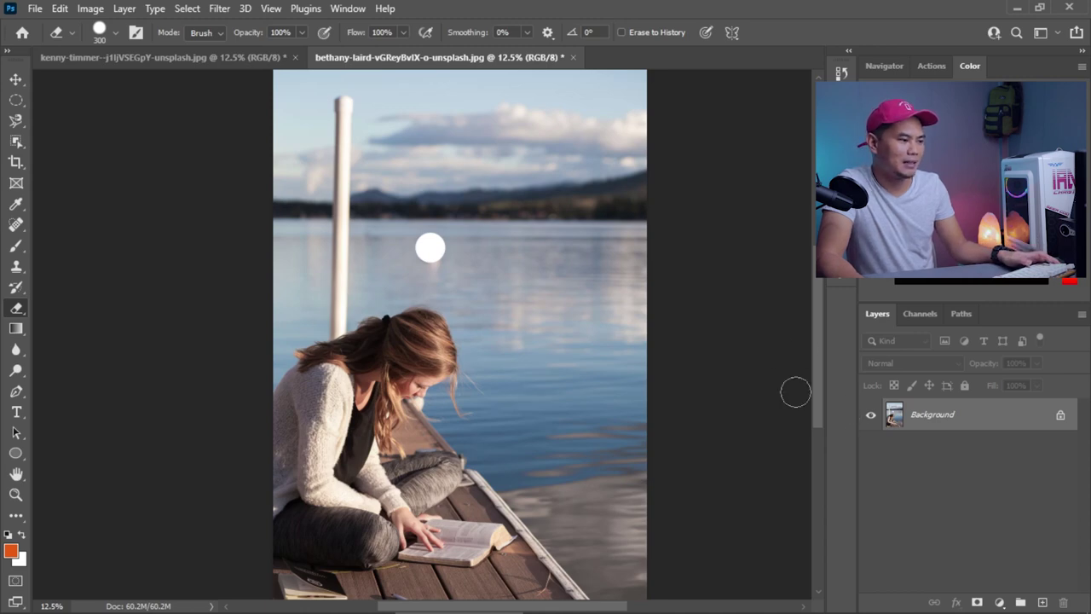
scroll(413, 252, "up", 2)
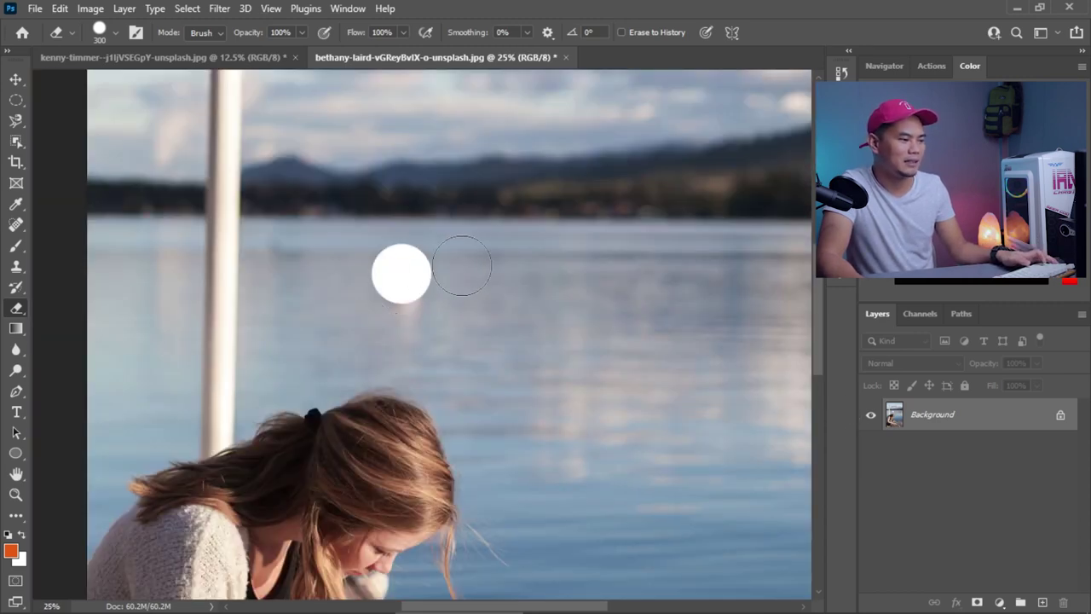
mouse_move(416, 280)
left_mouse_down()
mouse_move(600, 292)
mouse_move(336, 566)
mouse_move(276, 518)
mouse_move(171, 580)
left_mouse_up()
mouse_move(400, 307)
left_mouse_down()
mouse_move(201, 358)
mouse_move(213, 446)
left_mouse_up()
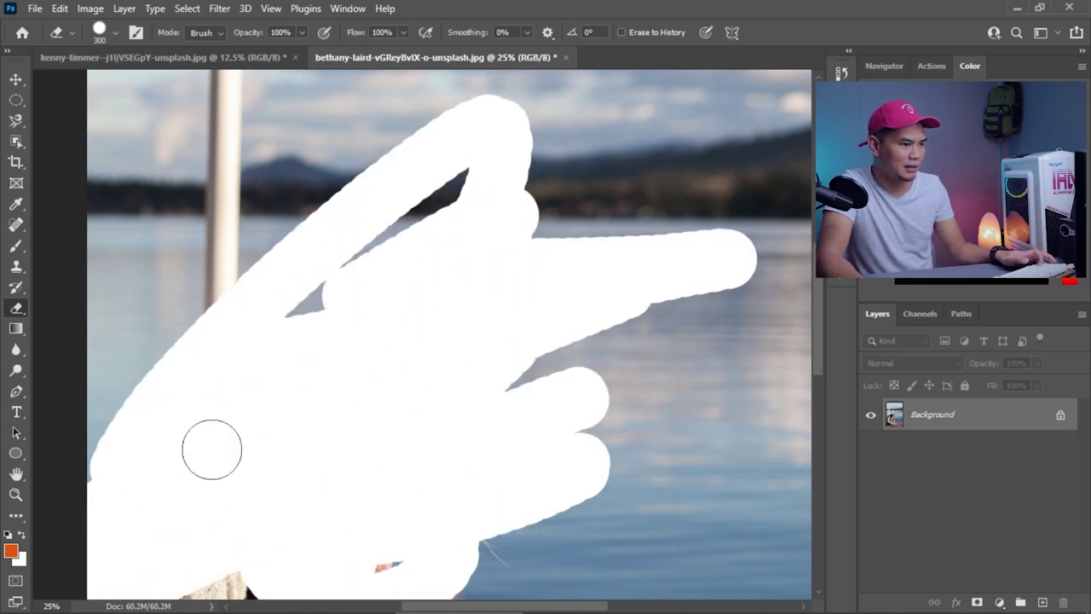
- Undo the eraser strokes, keep the basic Eraser, and switch to File Explorer
key("ctrl+z")
key("ctrl+z")
key("ctrl+z")
key("ctrl+z")
key("ctrl+z")
key("ctrl+z")
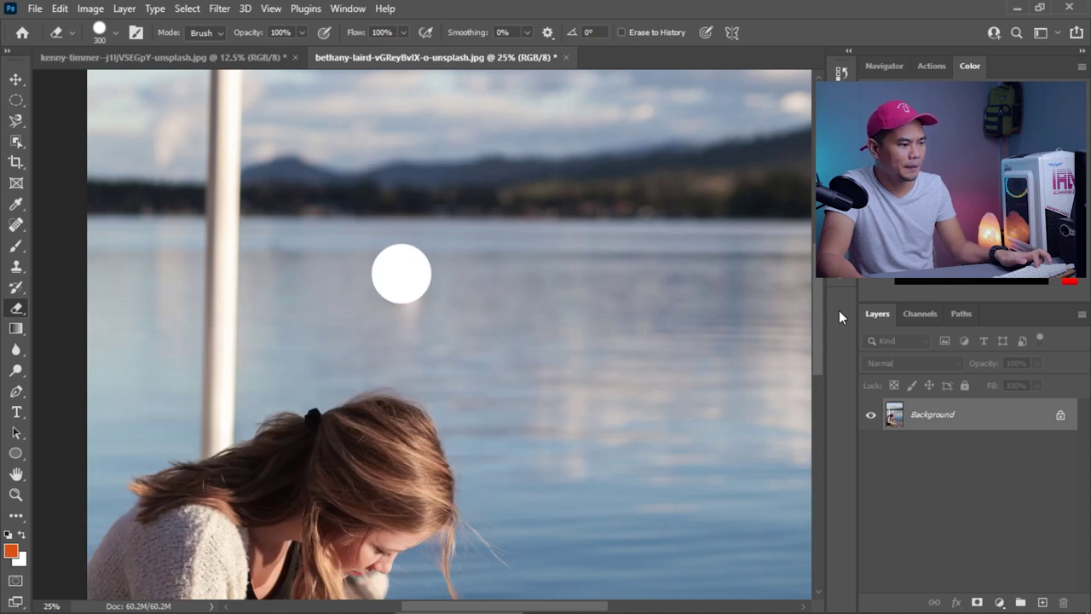
key("ctrl+minus")
scroll(534, 325, "down", 1)
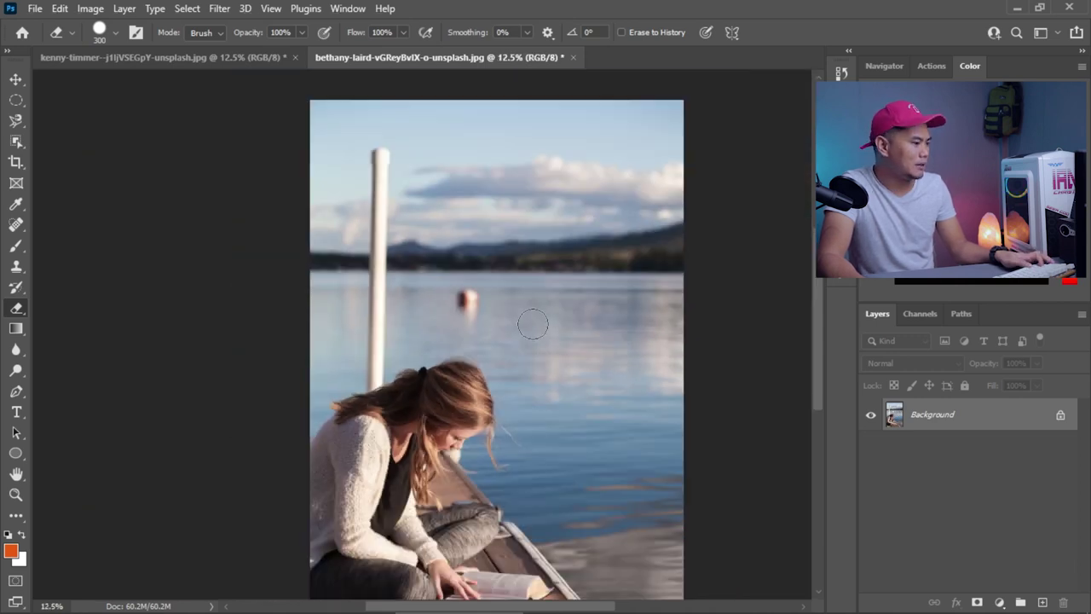
right_click(18, 314)
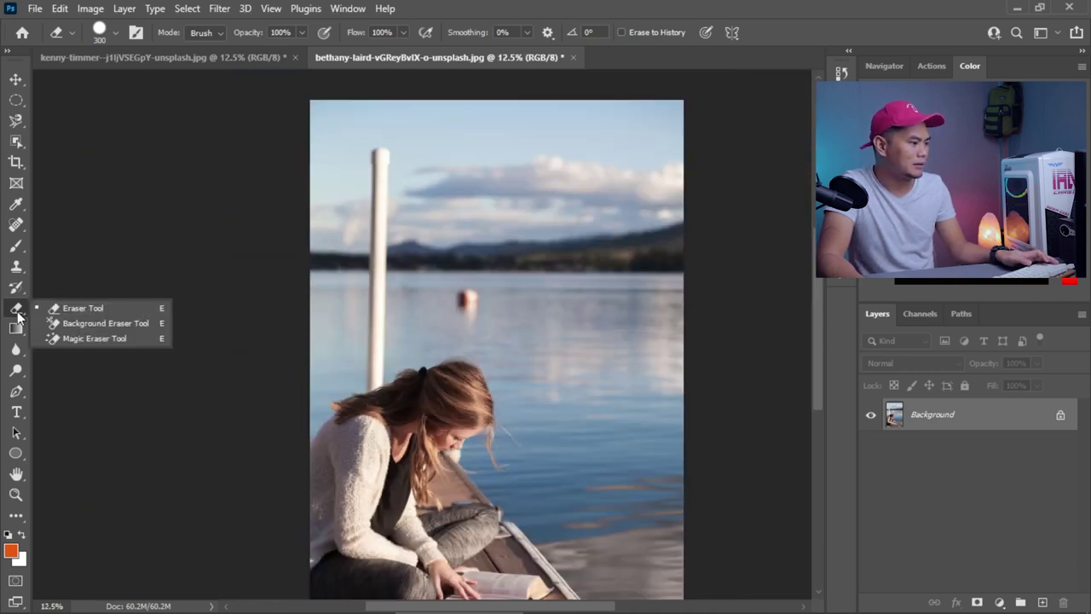
left_click(18, 314)
right_click(16, 309)
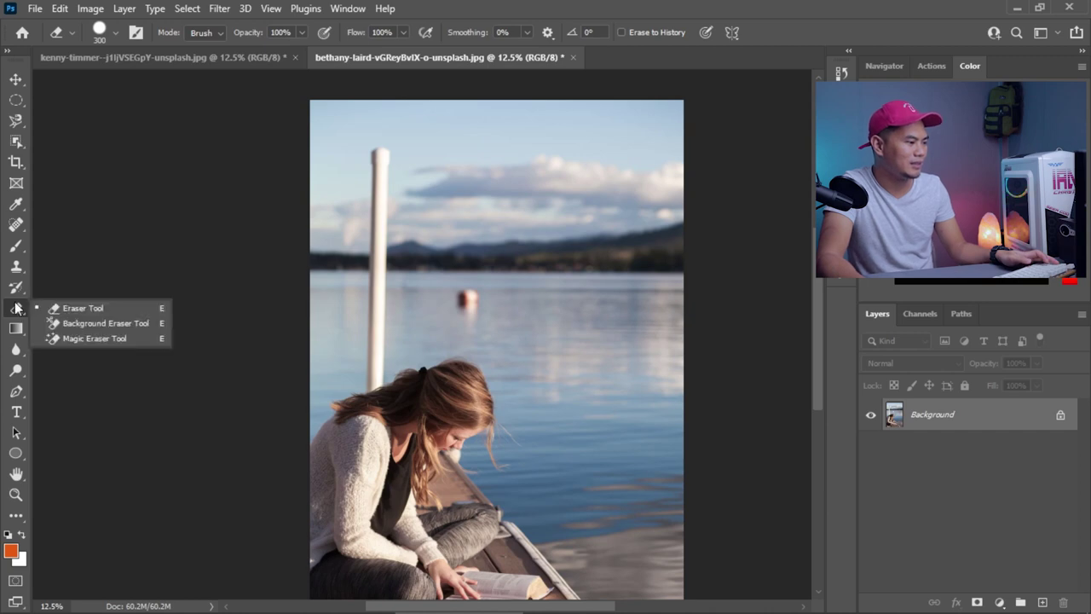
key("alt+Tab")
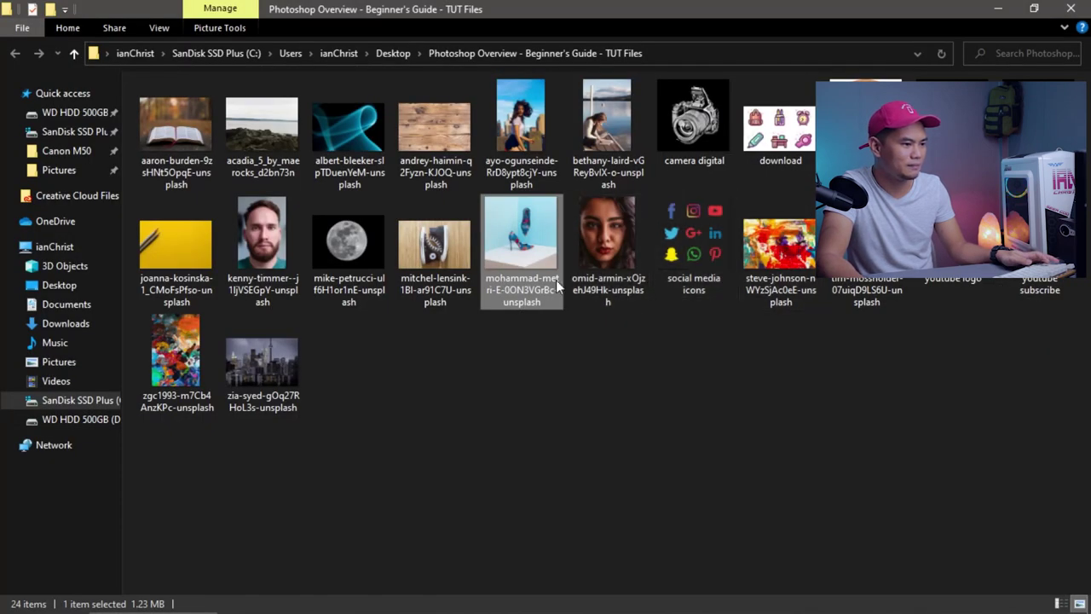
- Drag the social media icons file from the TUT Files folder into Photoshop
left_click_drag(684, 287, 632, 56)
key("alt+Tab")
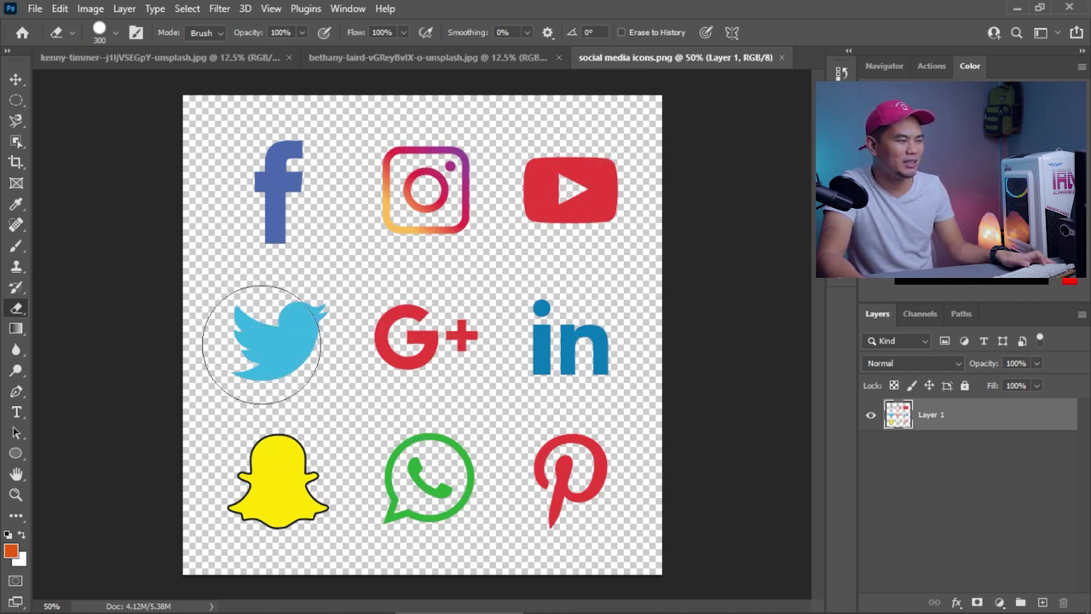
- Enlarge the Eraser to 500 px and wipe out all icons except the blue Twitter bird
key("bracketright")
key("bracketright")
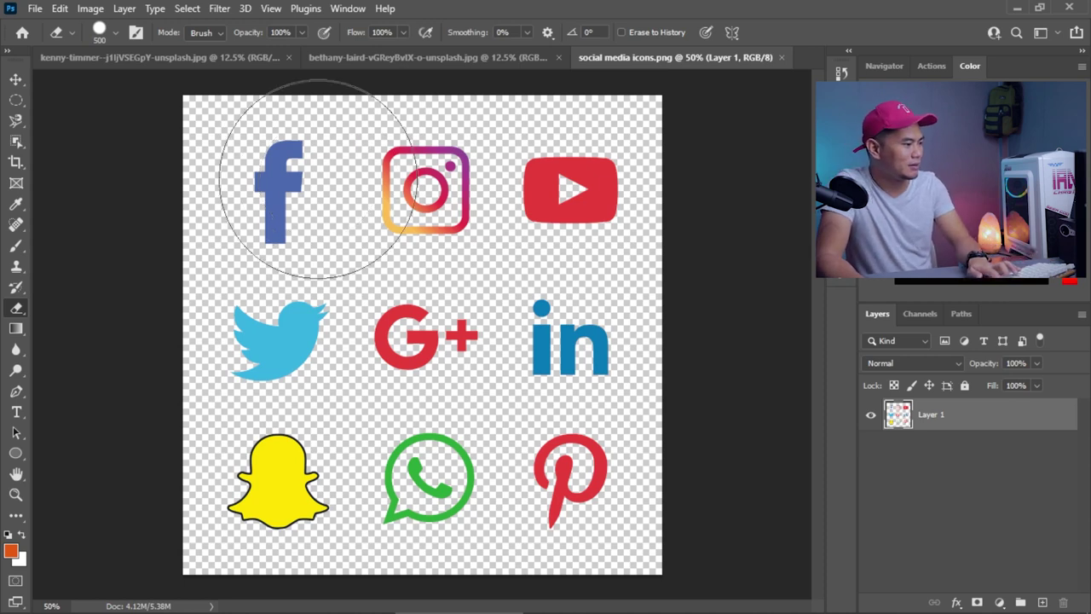
mouse_move(296, 166)
left_mouse_down()
mouse_move(621, 170)
mouse_move(590, 406)
mouse_move(475, 292)
mouse_move(448, 515)
mouse_move(159, 512)
left_mouse_up()
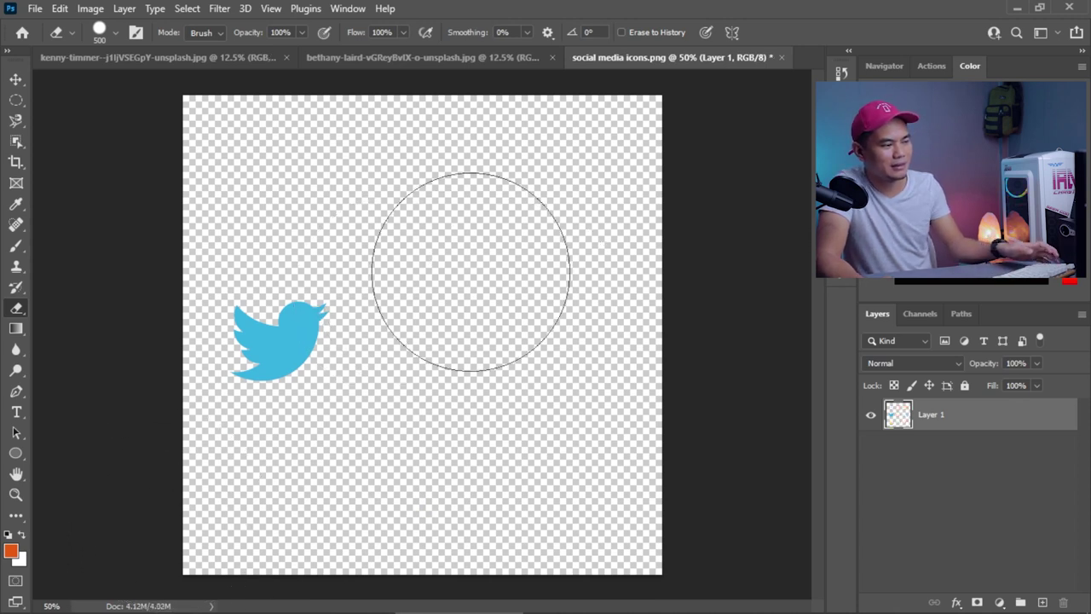
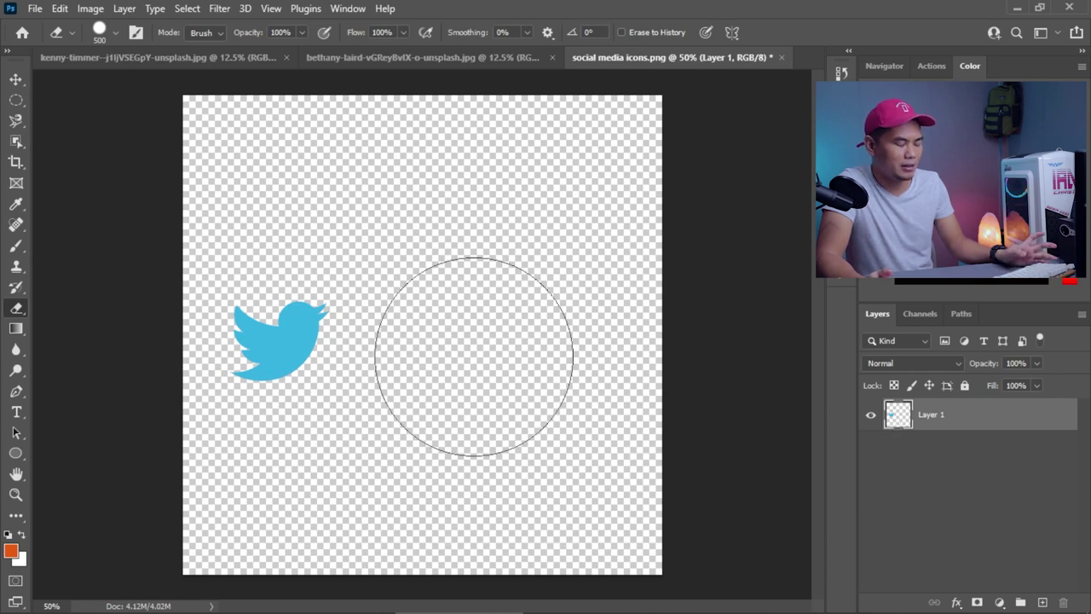
- Undo the erasing to restore all nine icons, then choose the Background Eraser Tool
key("ctrl+z")
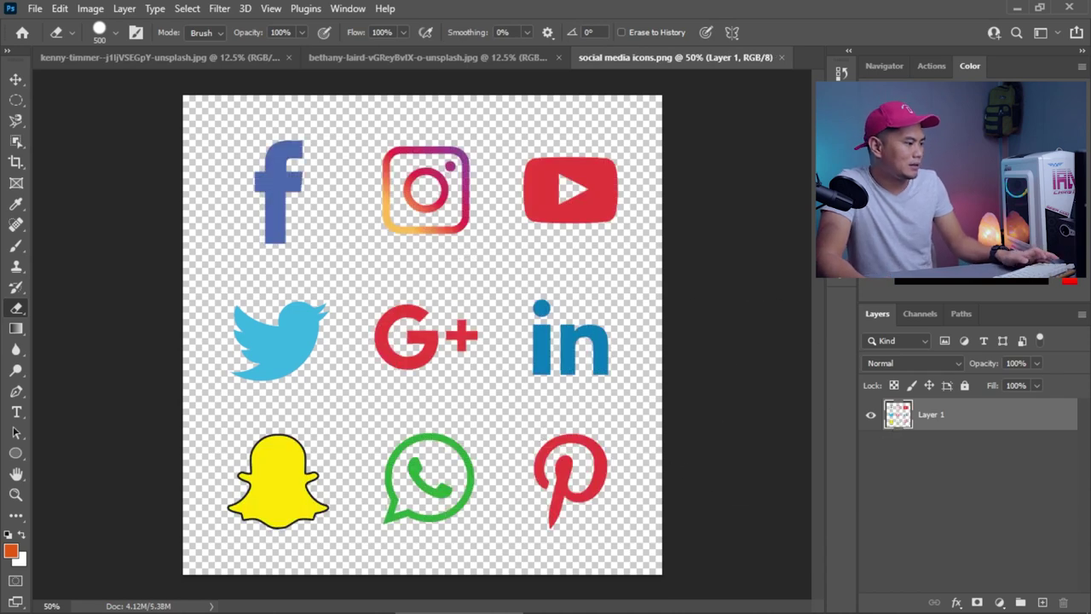
right_click(13, 312)
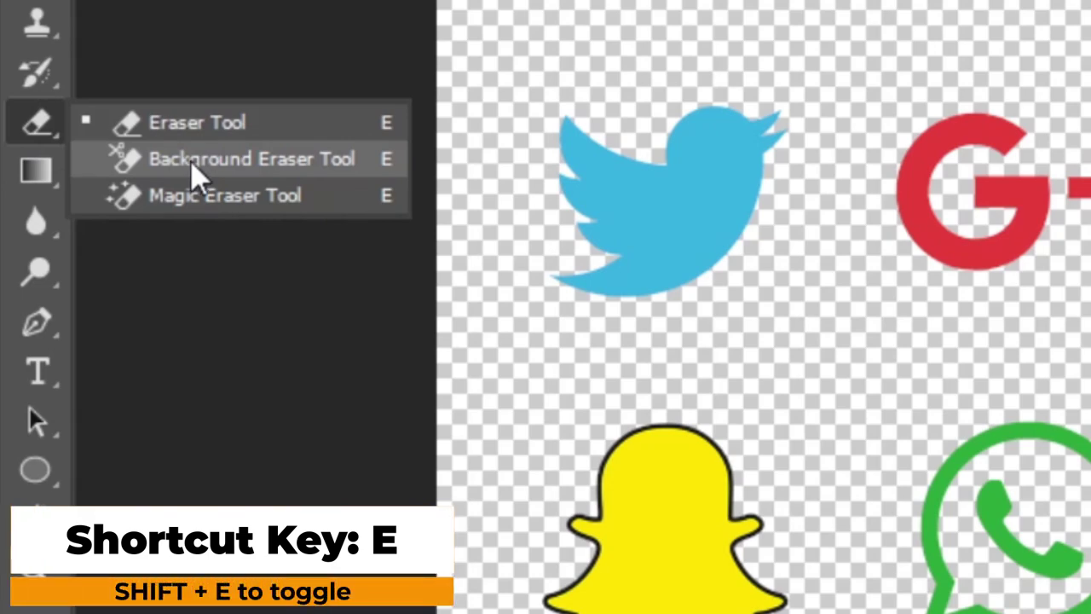
left_click(196, 175)
- Drag the camera image from the TUT Files folder onto the social media icons canvas
key("alt+Tab")
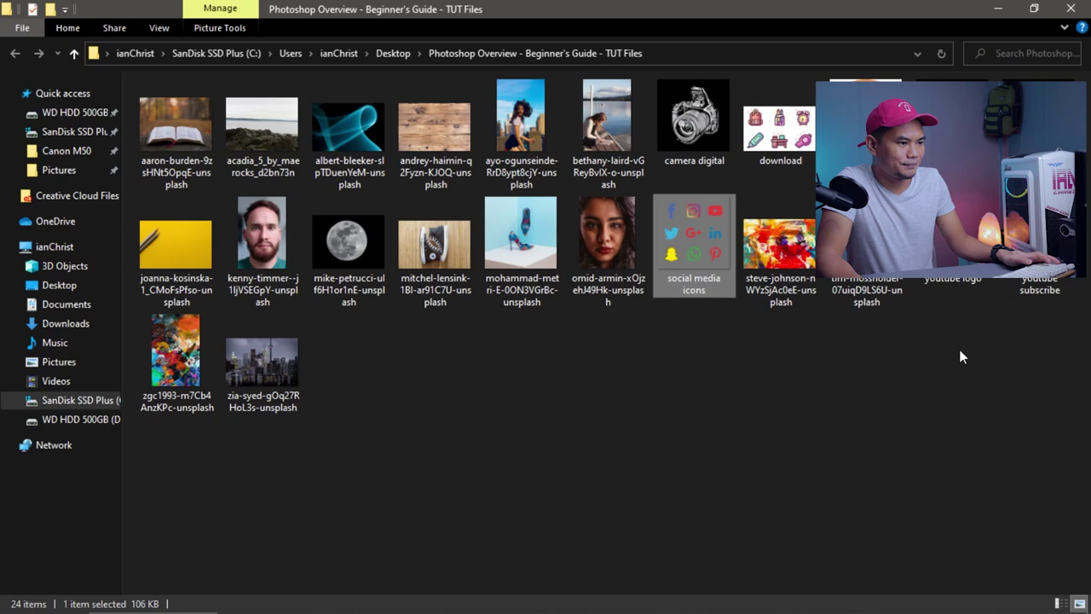
left_click(960, 357)
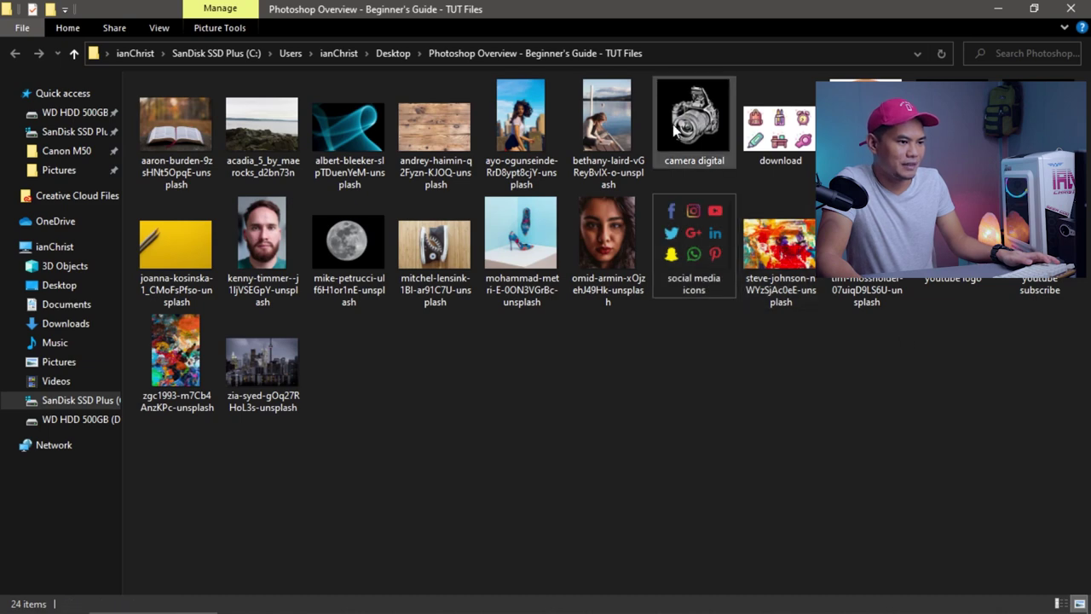
left_click_drag(694, 248, 549, 121)
key("alt+Tab")
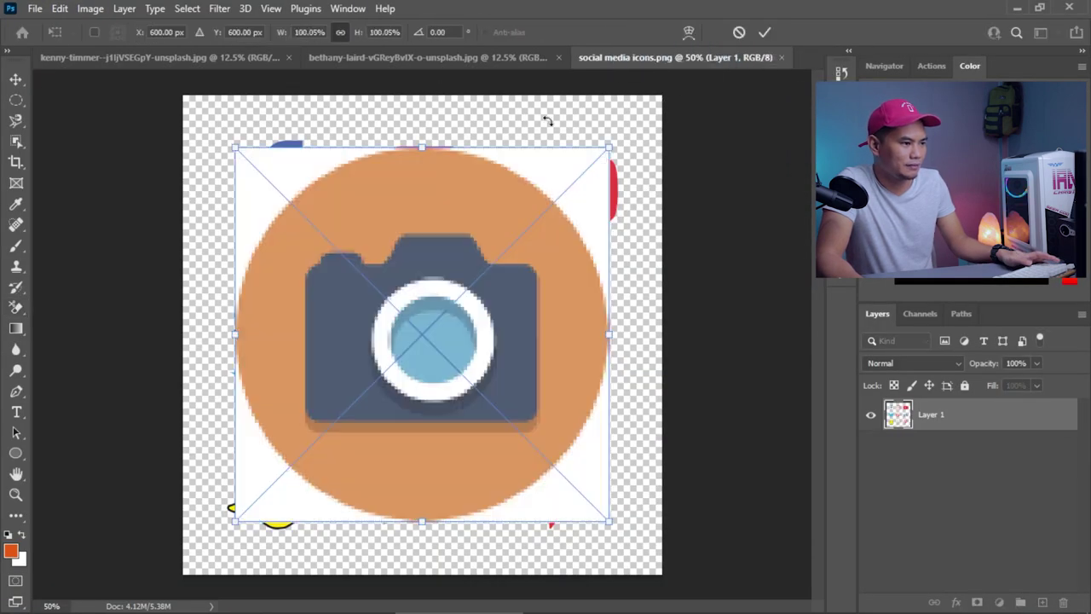
- Commit the placed camera image and delete the icons layer
left_click(870, 448)
key("e")
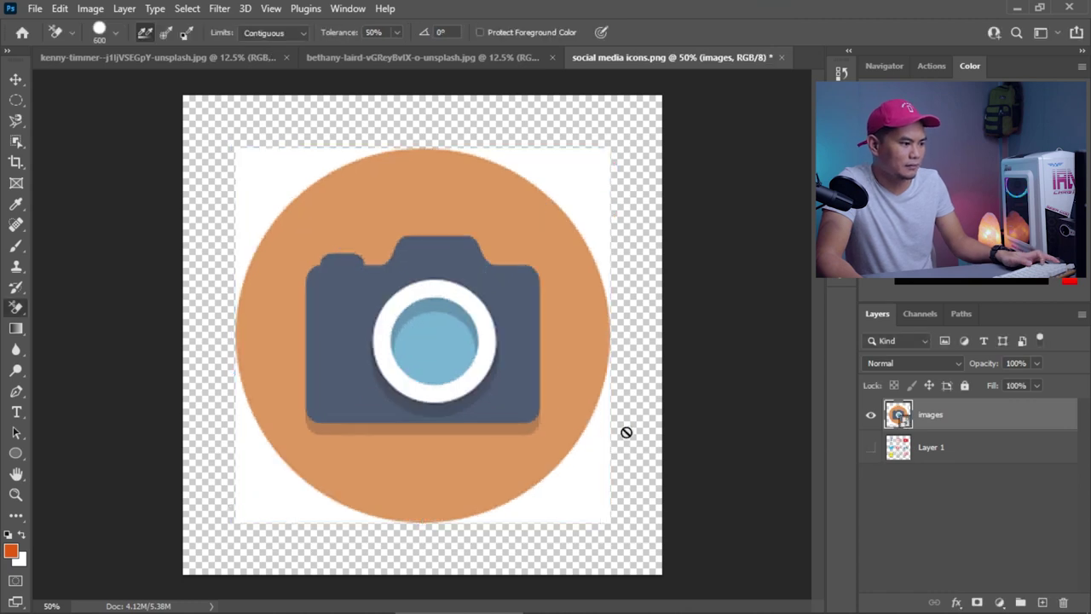
left_click_drag(912, 456, 1063, 600)
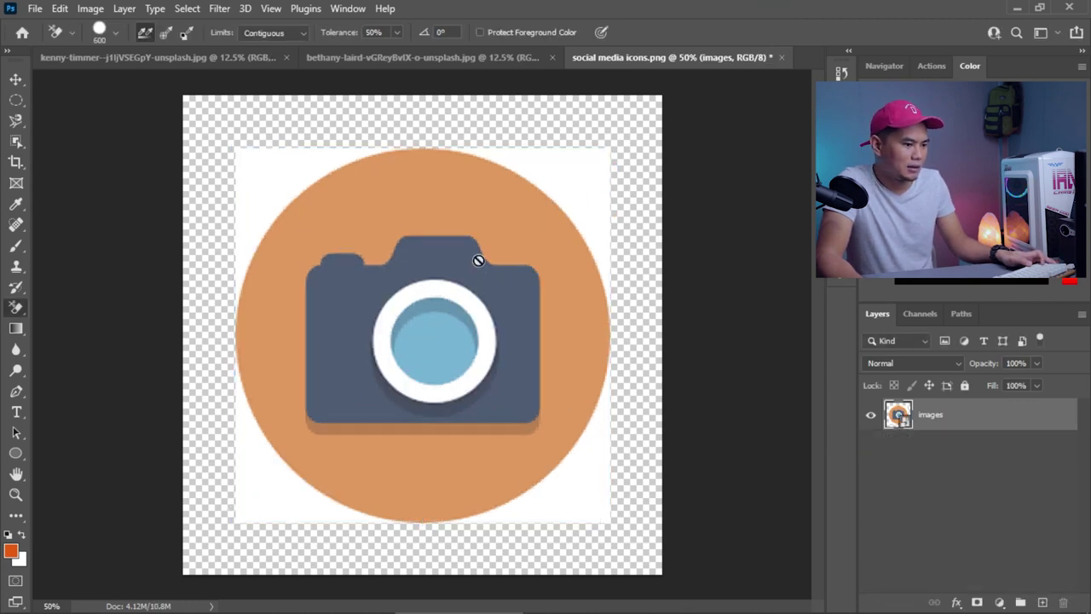
- Rasterize the 'images' camera layer into ordinary pixels, confirming the smart-object prompt
right_click(948, 414)
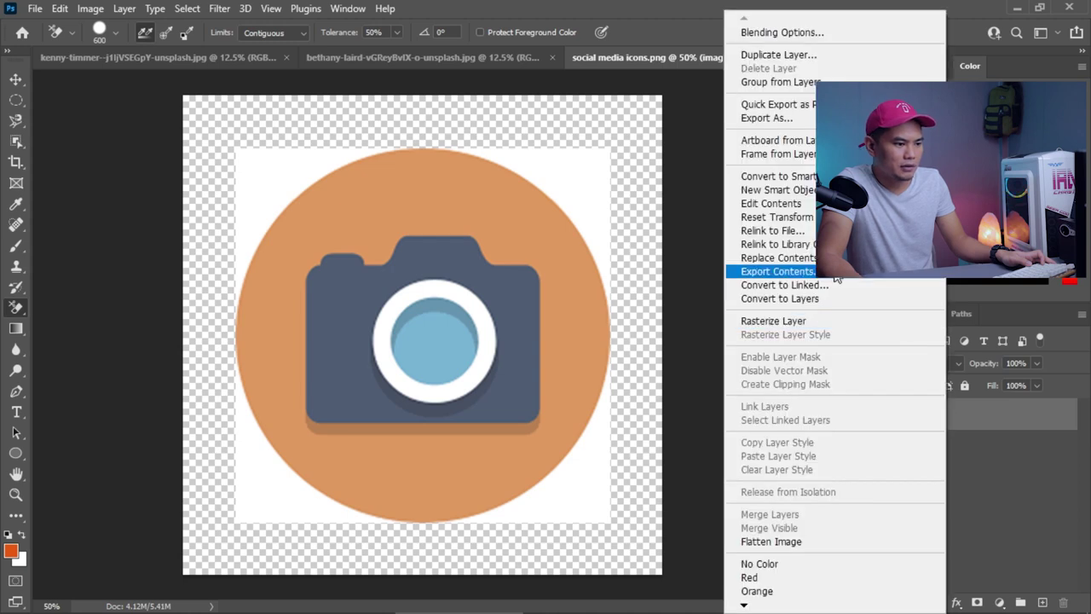
left_click(795, 321)
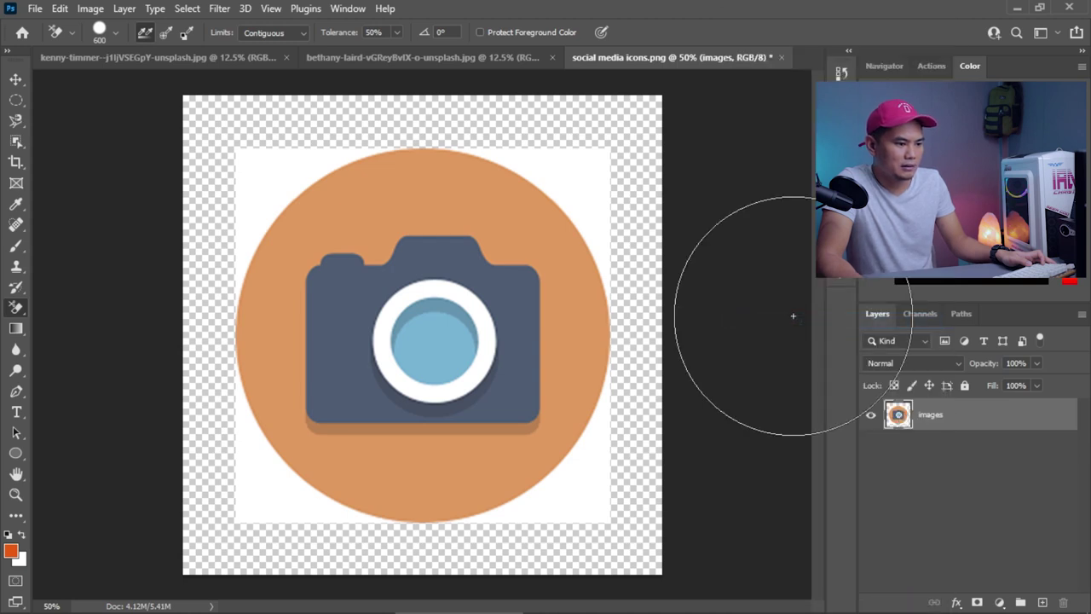
left_click(882, 435)
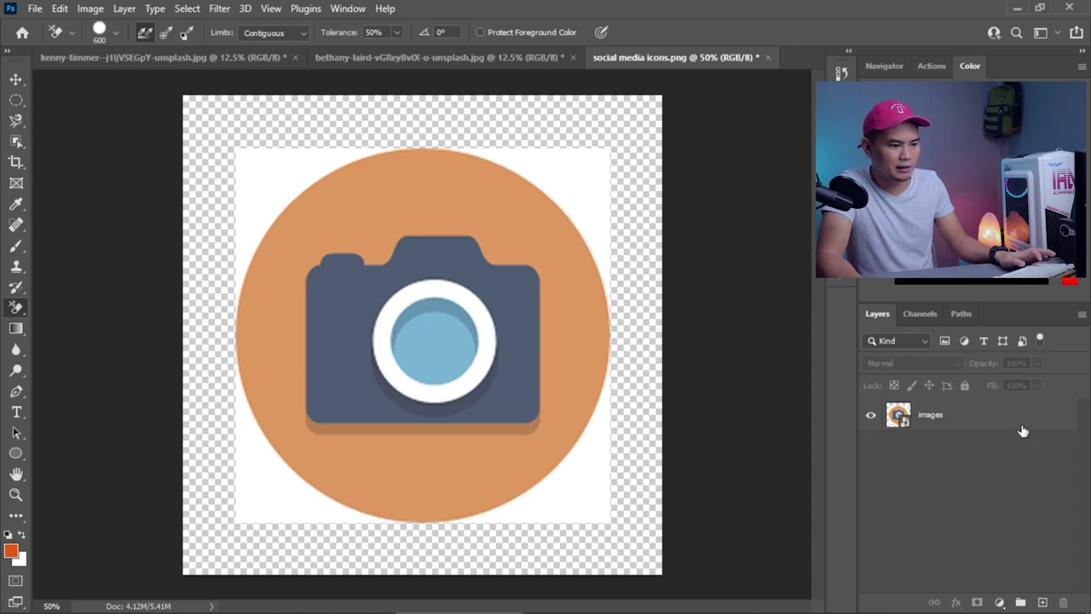
left_click(920, 424)
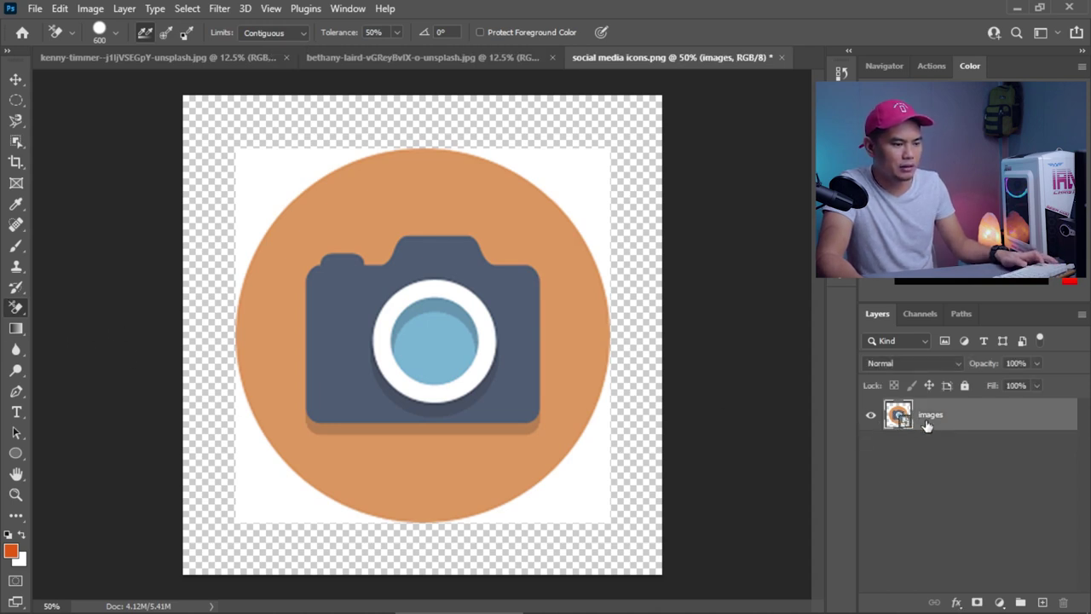
left_click(565, 189)
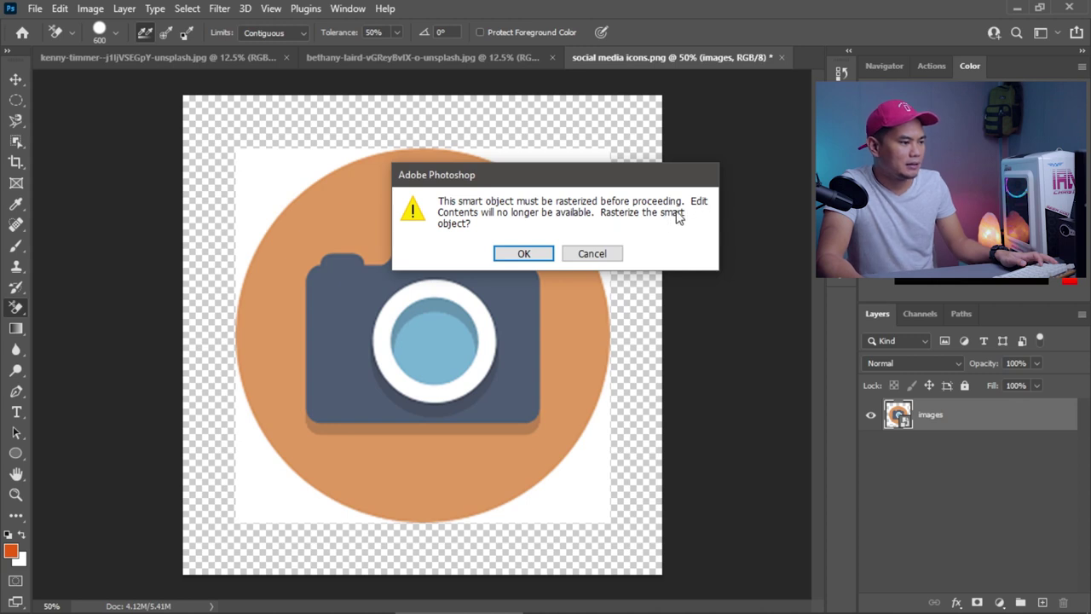
left_click(598, 259)
left_click(512, 255)
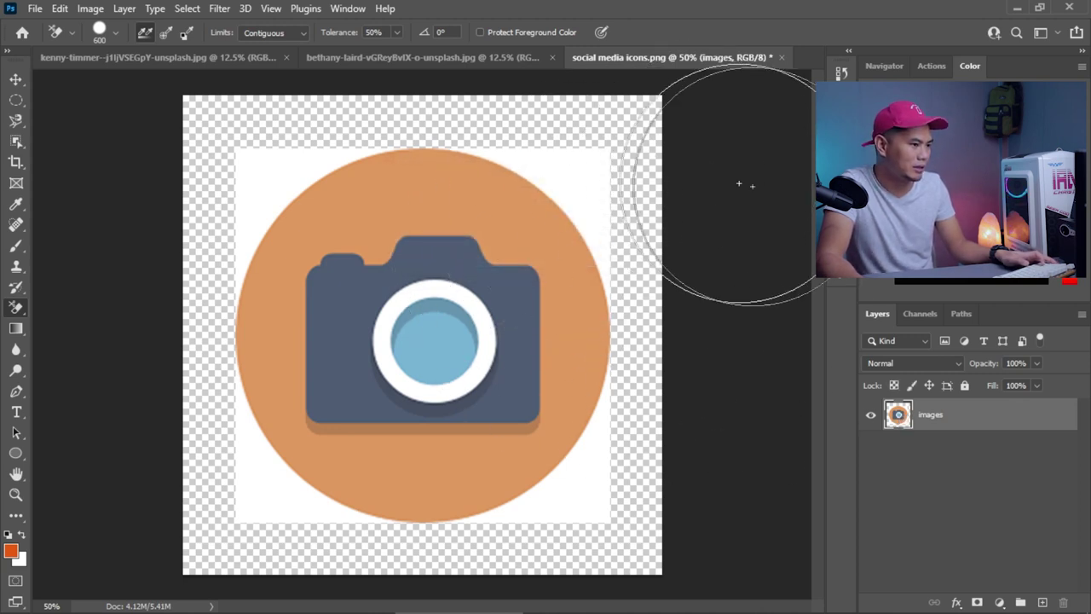
scroll(548, 198, "up", 1)
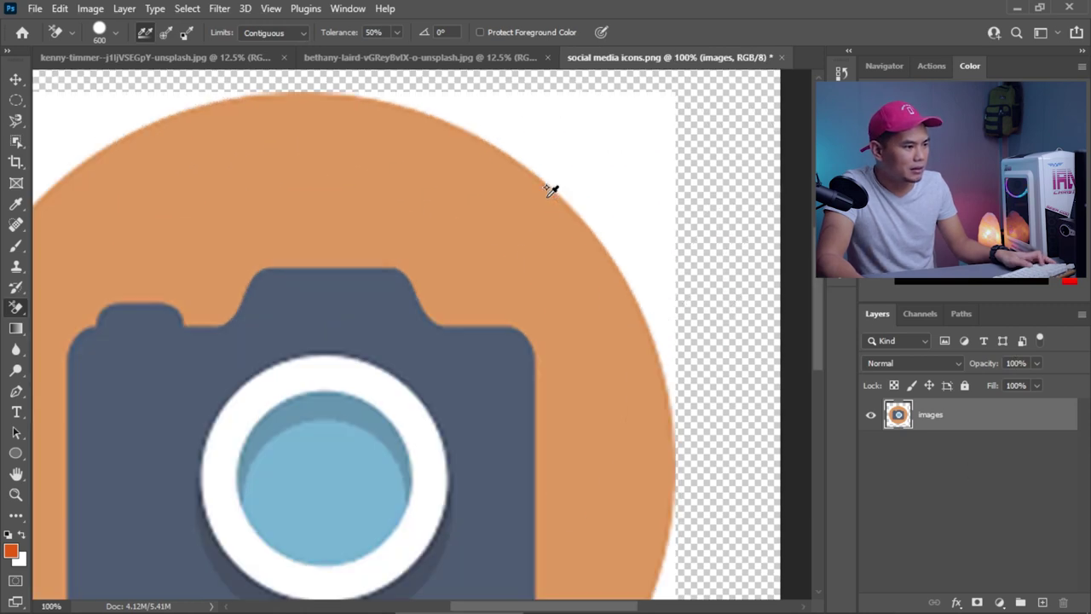
scroll(600, 153, "down", 1)
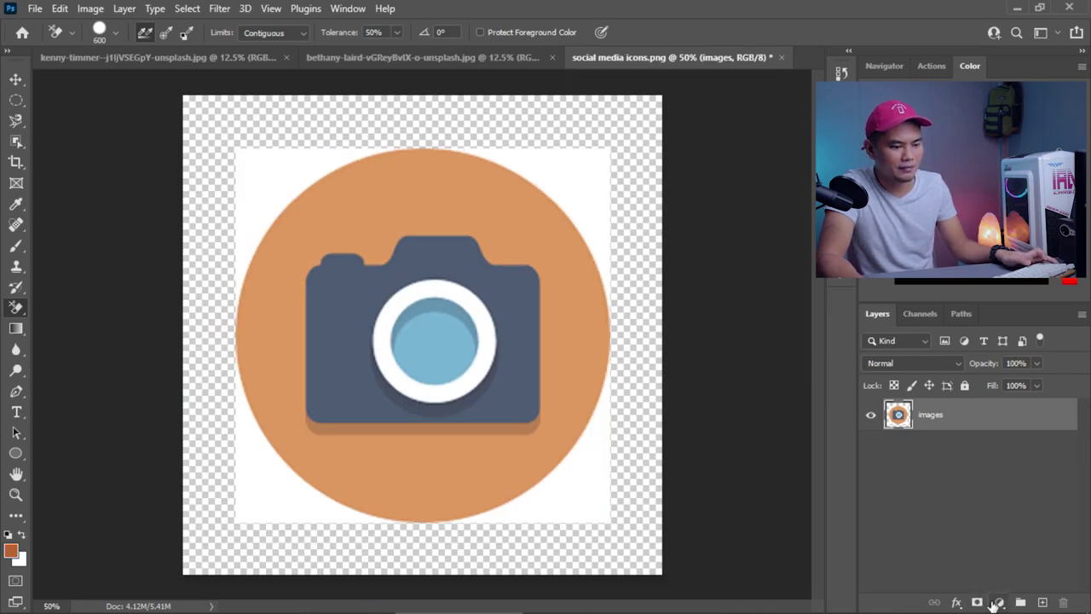
- Add a teal Solid Color fill layer and move Color Fill 1 beneath the images layer
left_click(999, 601)
left_click(1005, 308)
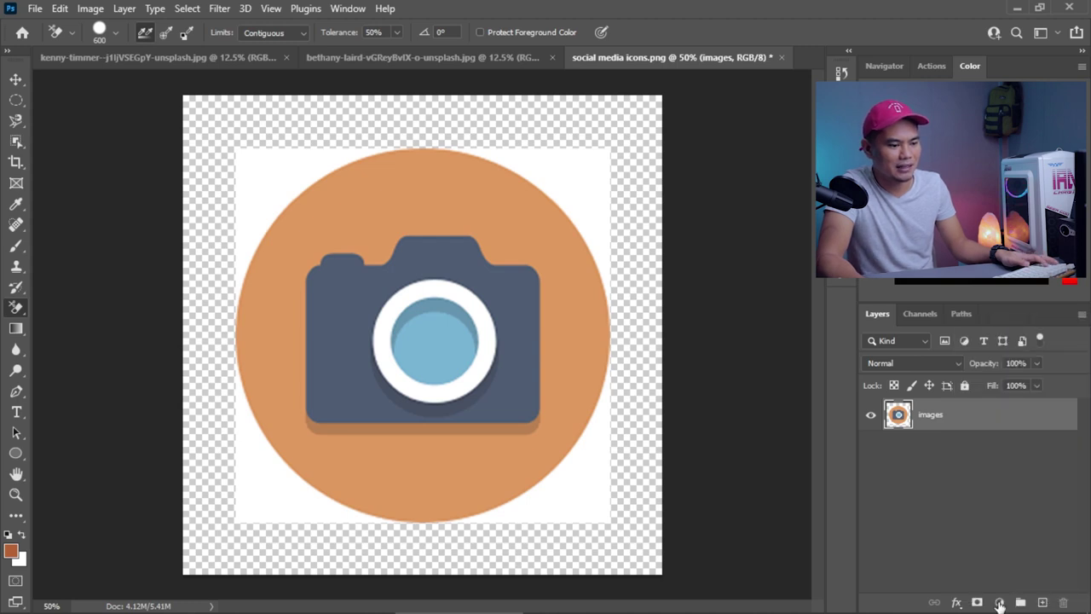
left_click(999, 602)
left_click(981, 320)
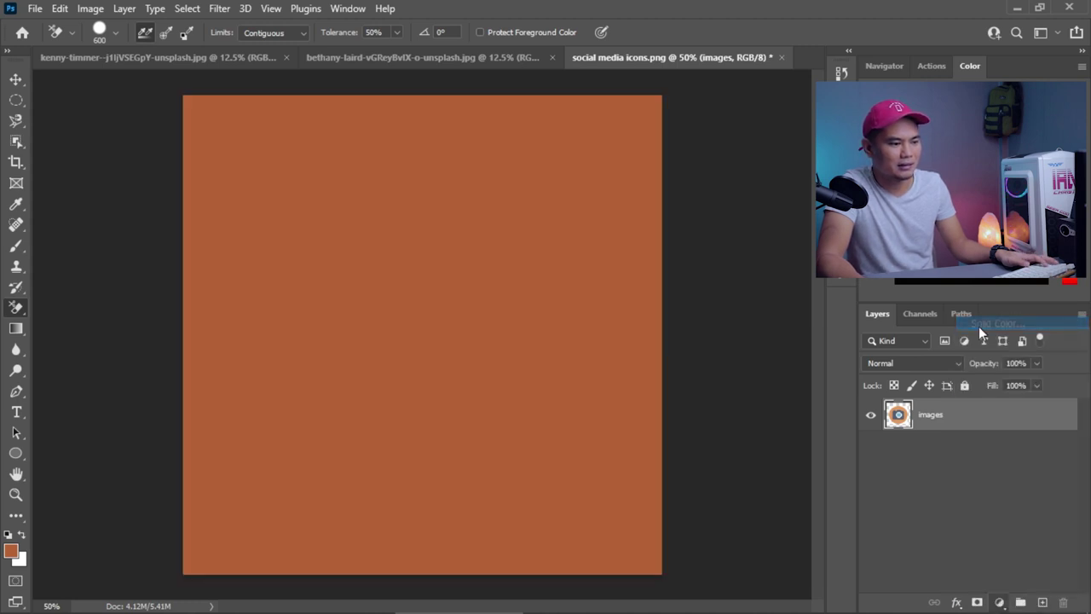
left_click(634, 151)
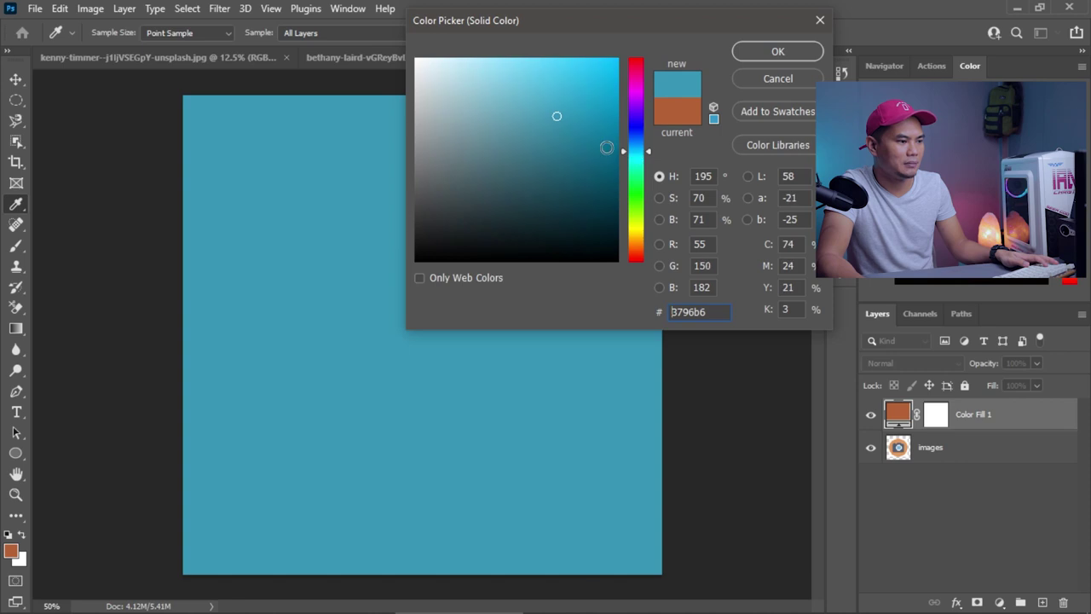
left_click(606, 132)
key("e")
left_click(759, 53)
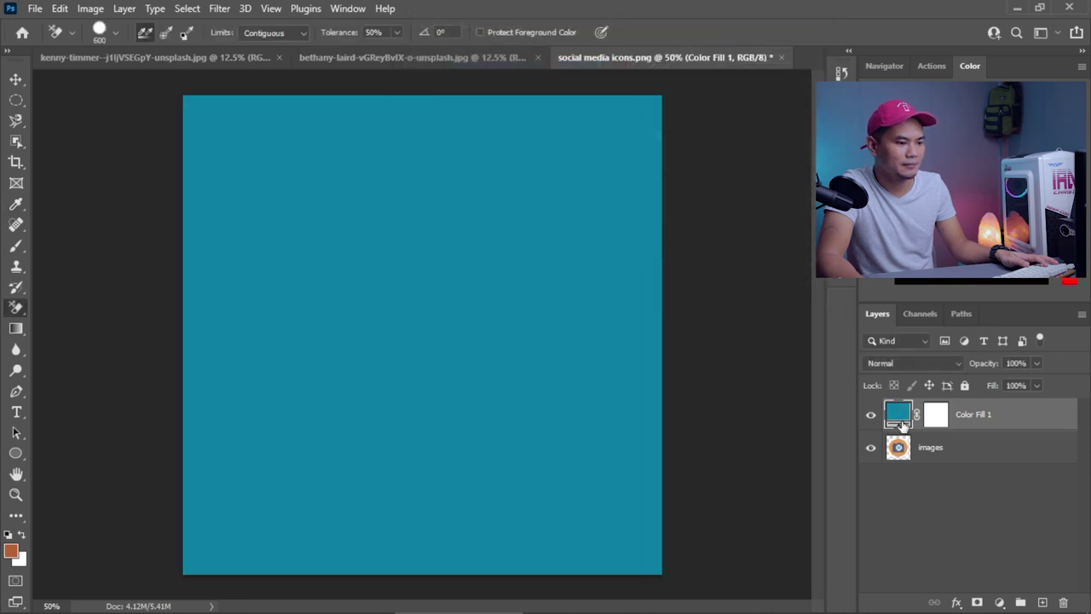
left_click_drag(898, 415, 902, 468)
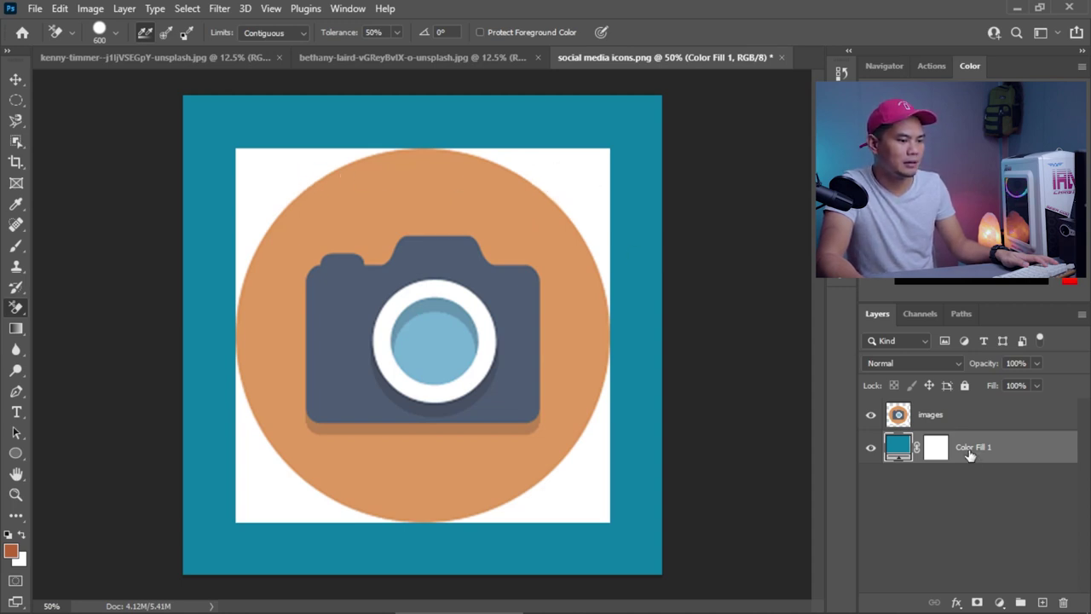
- Select the images layer, switch to the Background Eraser, and try, then undo, two top erasures
left_click(890, 423)
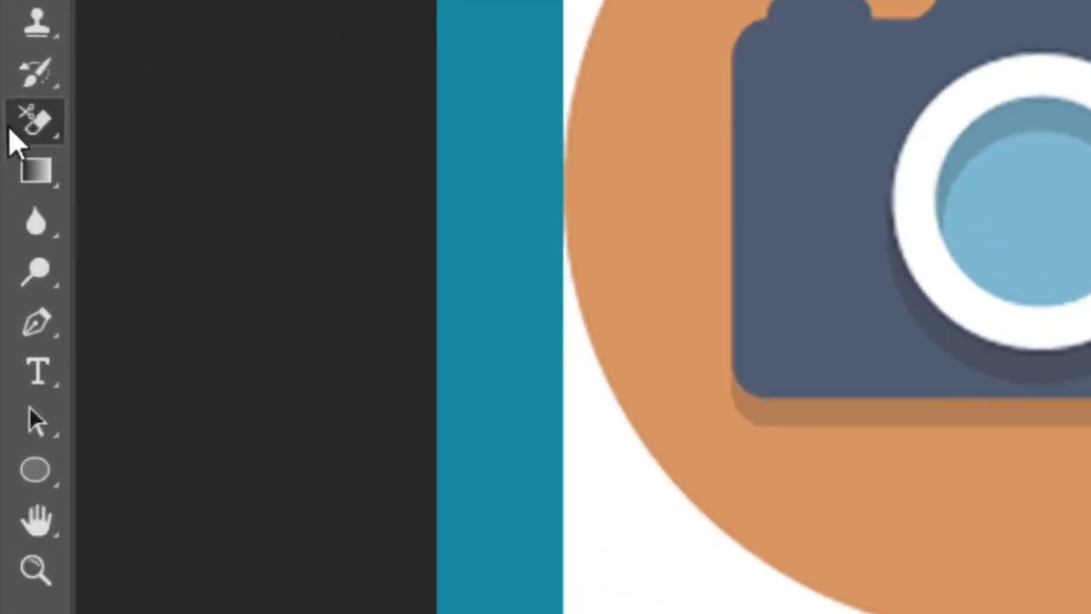
right_click(15, 309)
left_click(218, 162)
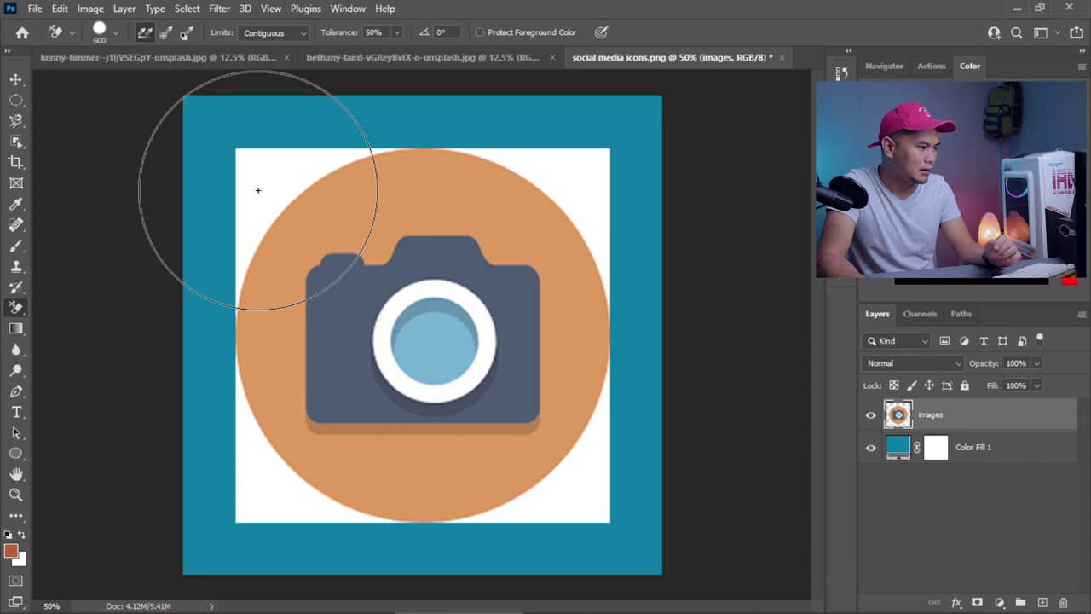
left_click(260, 176)
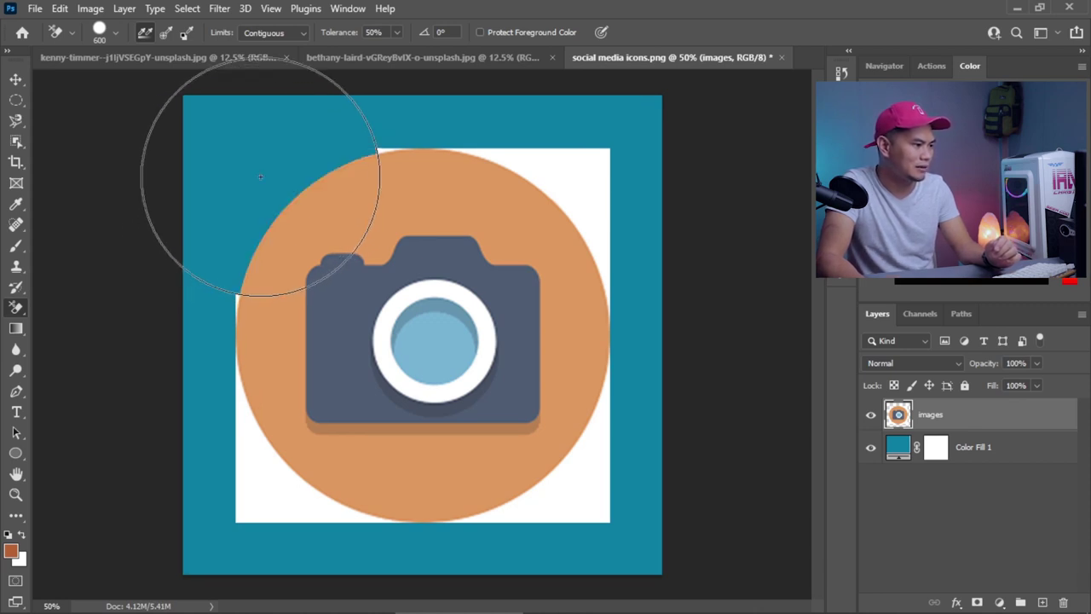
left_click(383, 128)
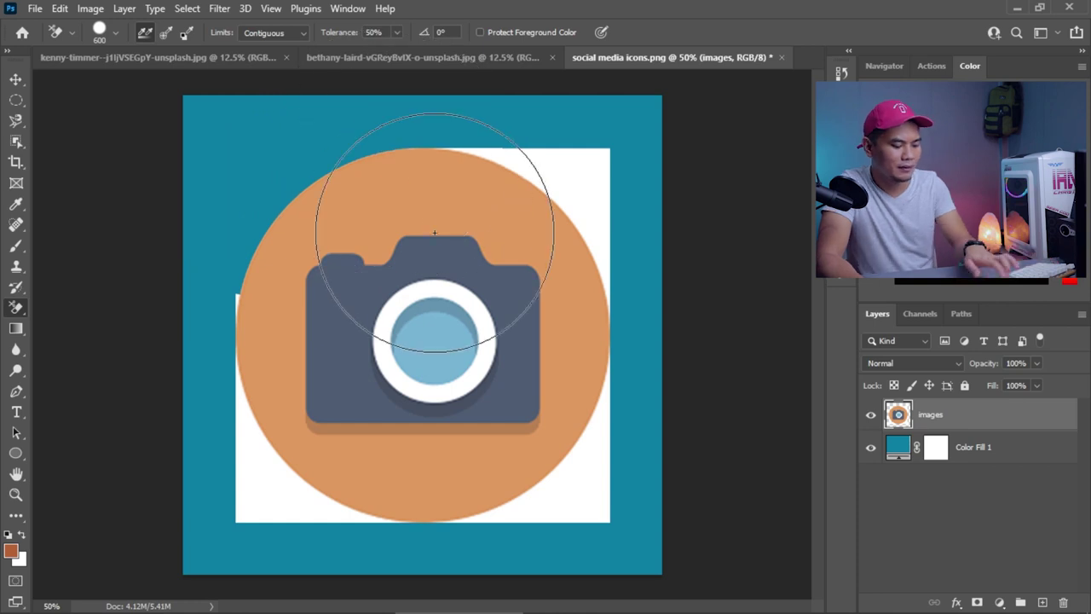
key("ctrl+z")
key("ctrl+z")
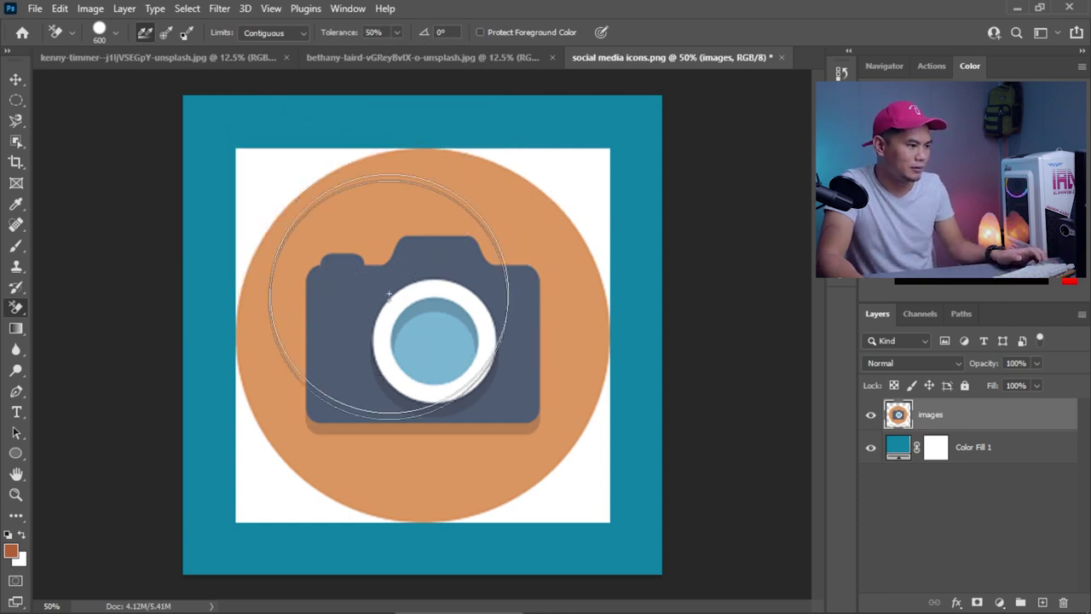
- Enlarge the brush and erase the white in all four corners to reveal teal
key("bracketright")
key("bracketright")
key("bracketright")
key("bracketright")
key("bracketright")
key("bracketright")
key("bracketright")
key("bracketright")
key("bracketright")
key("bracketright")
key("bracketright")
key("bracketright")
key("bracketright")
key("bracketright")
key("bracketright")
key("bracketright")
key("bracketright")
key("bracketright")
key("bracketright")
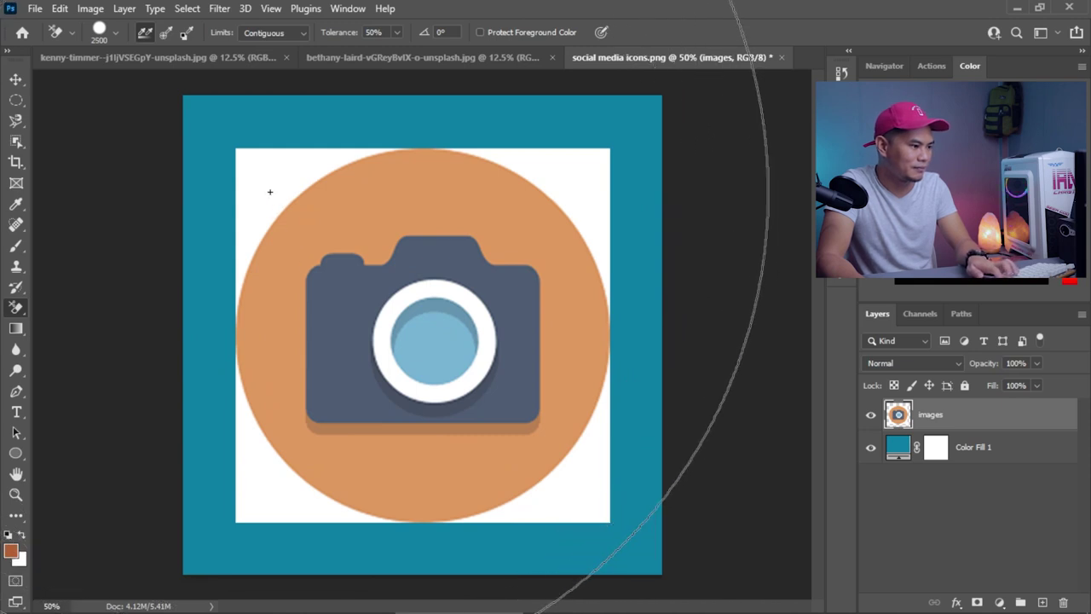
left_click(269, 191)
left_click(565, 174)
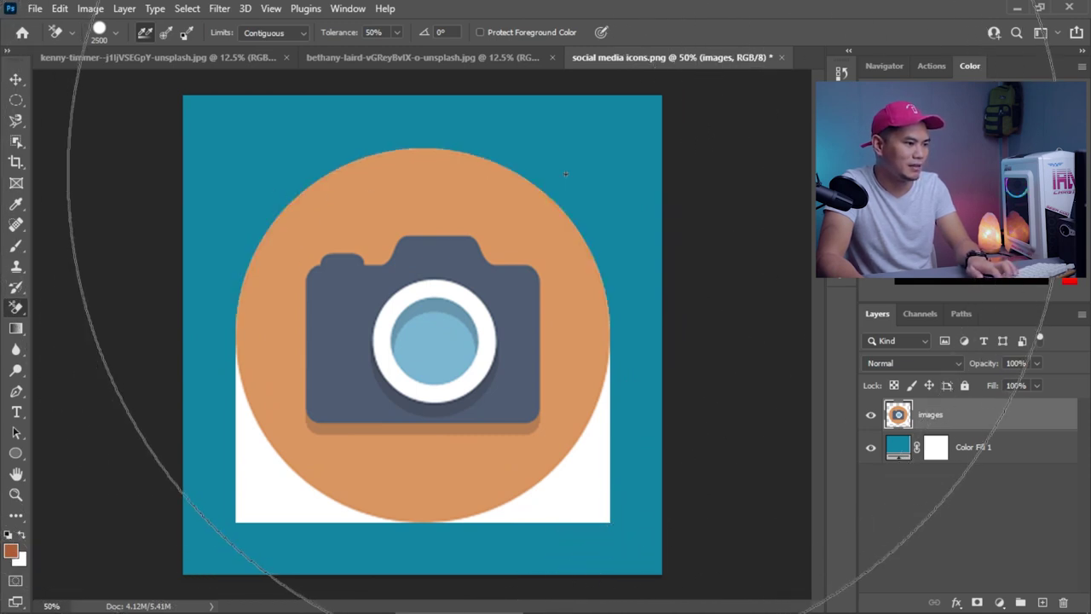
left_click(583, 504)
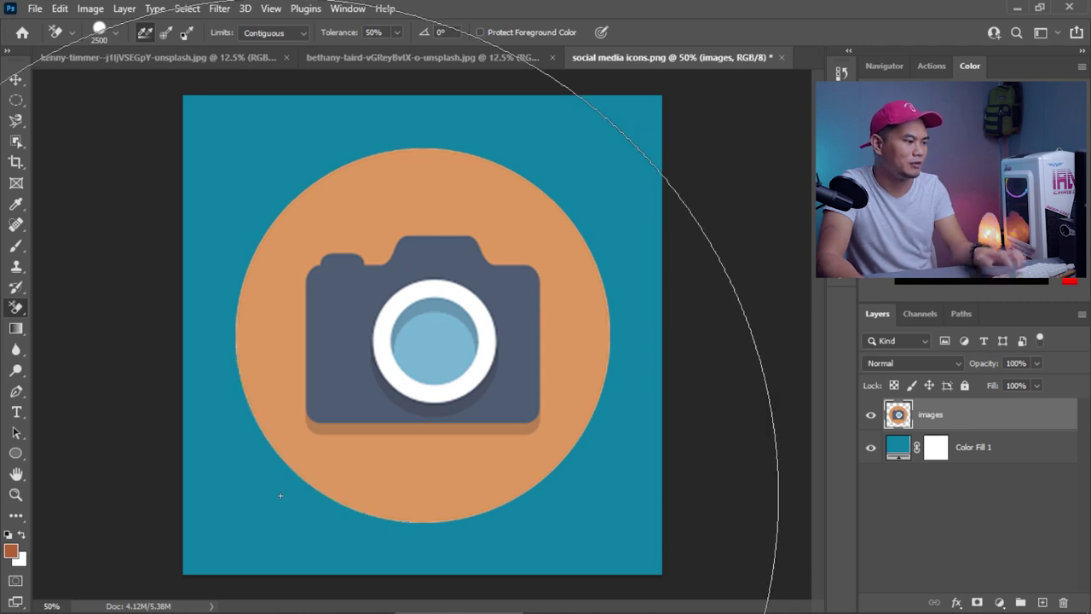
left_click(280, 497)
- Shrink the brush to 125 and erase patches on the camera body and the orange above
key("bracketleft")
key("bracketleft")
key("bracketleft")
key("bracketleft")
key("bracketleft")
key("bracketleft")
key("bracketleft")
key("bracketleft")
key("bracketleft")
key("bracketleft")
key("bracketleft")
key("bracketleft")
key("bracketleft")
key("bracketleft")
key("bracketleft")
key("bracketleft")
key("bracketleft")
key("bracketleft")
key("bracketleft")
key("bracketleft")
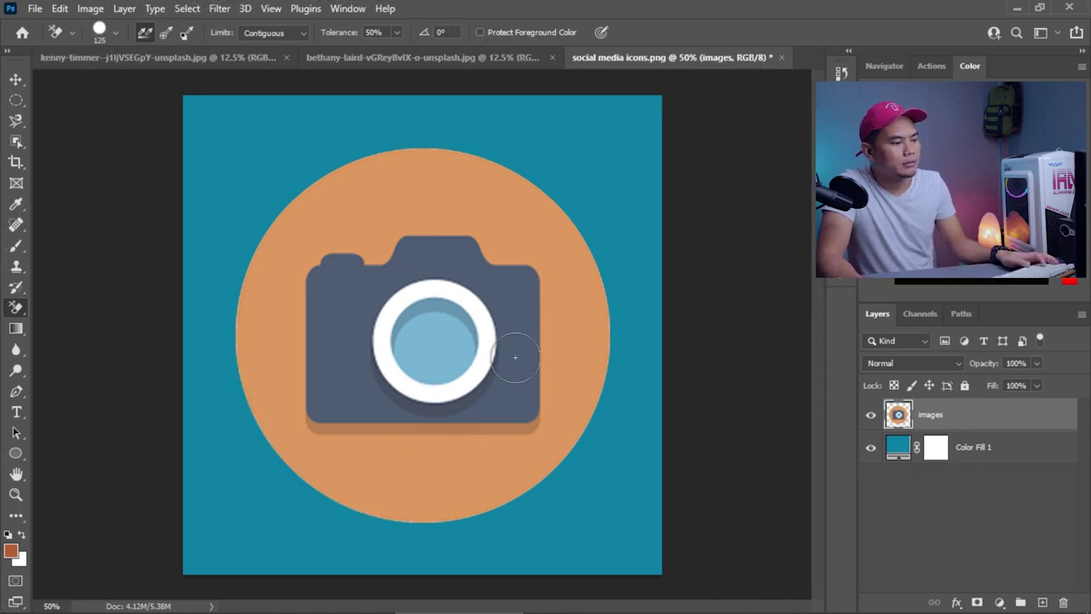
left_click(406, 266)
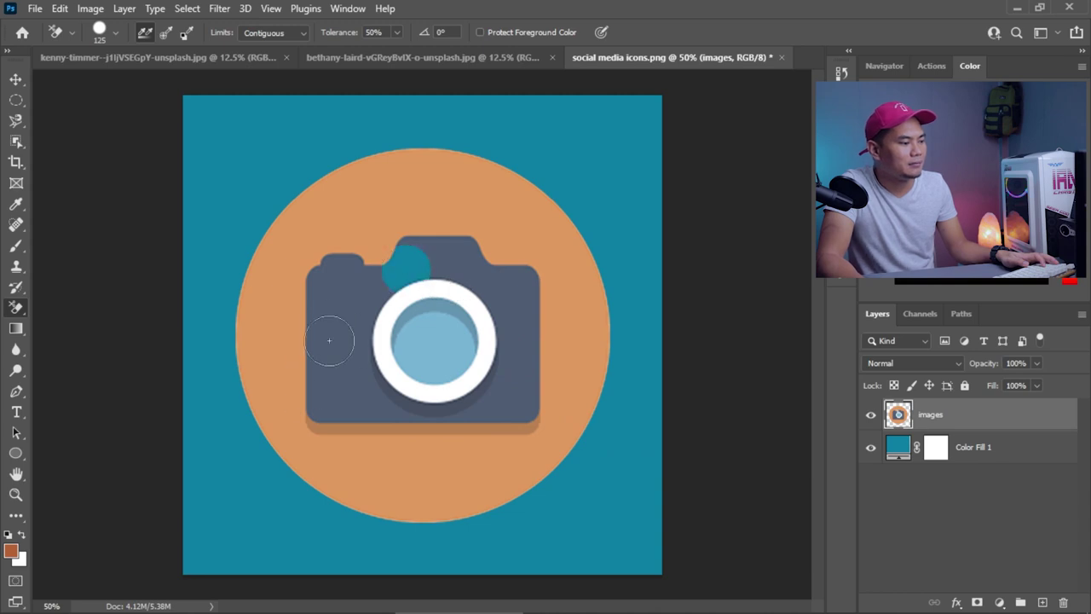
left_click(336, 316)
left_click_drag(329, 387, 343, 403)
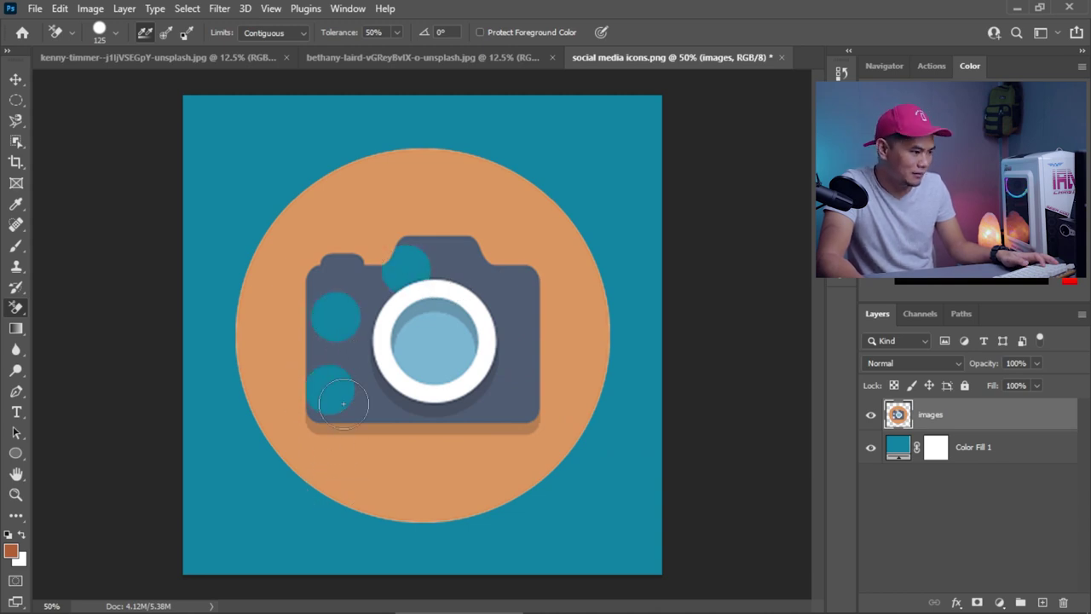
left_click(513, 398)
left_click_drag(491, 209, 347, 209)
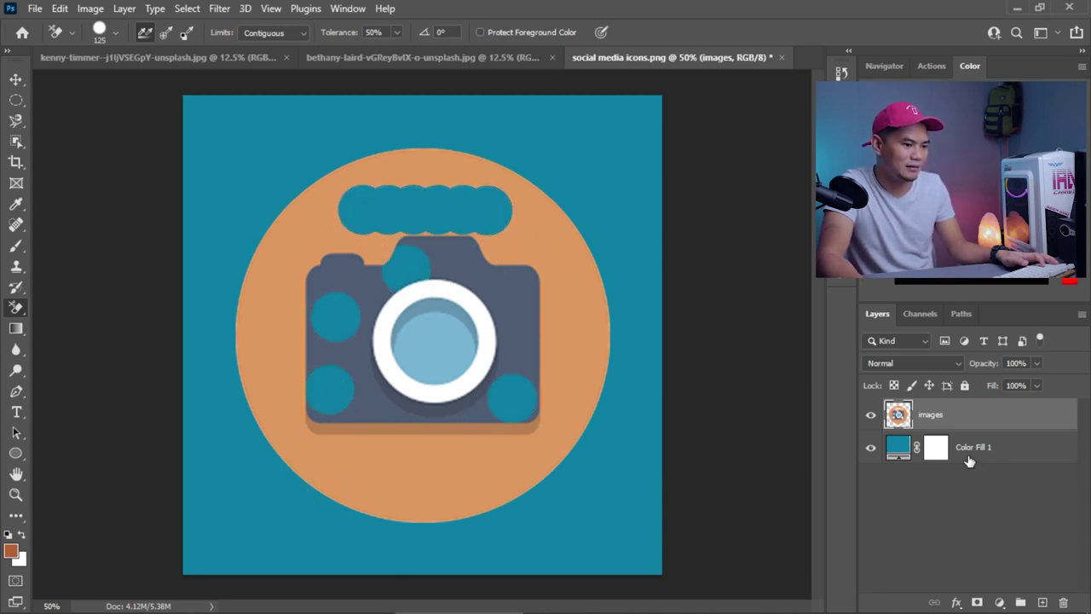
- Toggle Color Fill 1's visibility to compare, then undo the erasures on the camera
left_click(871, 448)
left_click(872, 452)
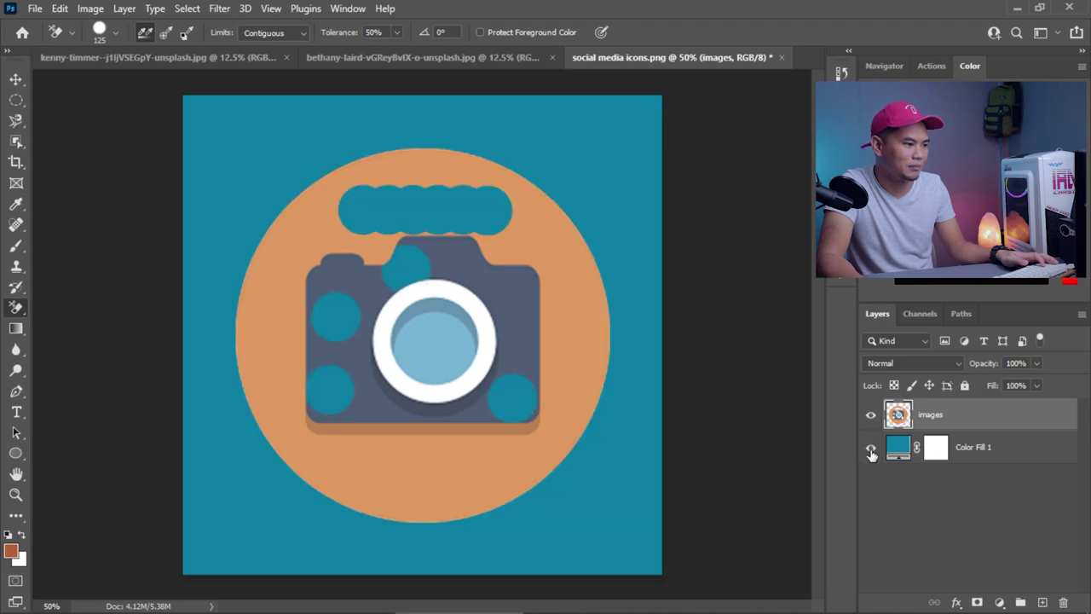
left_click(871, 452)
left_click(872, 452)
key("ctrl+z")
key("ctrl+z")
key("ctrl+z")
key("ctrl+z")
key("ctrl+z")
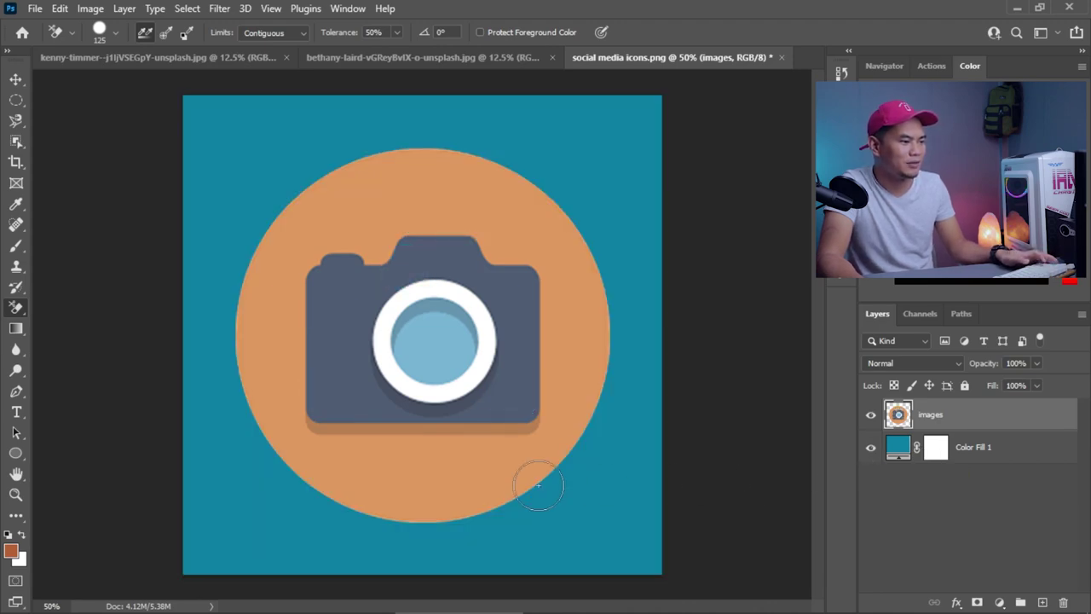
key("alt+Tab")
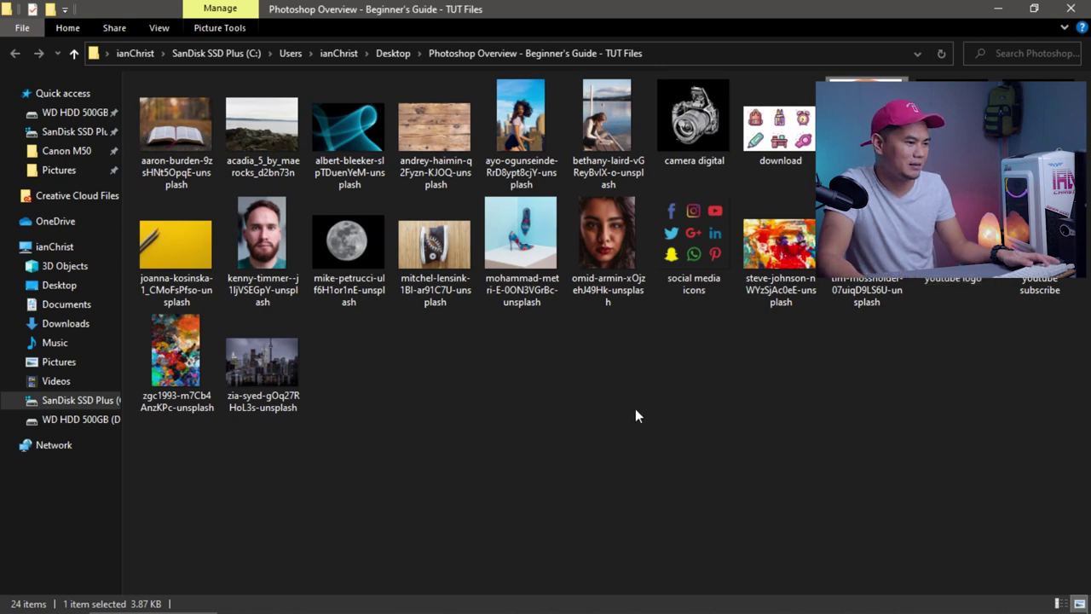
- Undo the corner erasures, then delete the images layer and bring it back
key("alt+Tab")
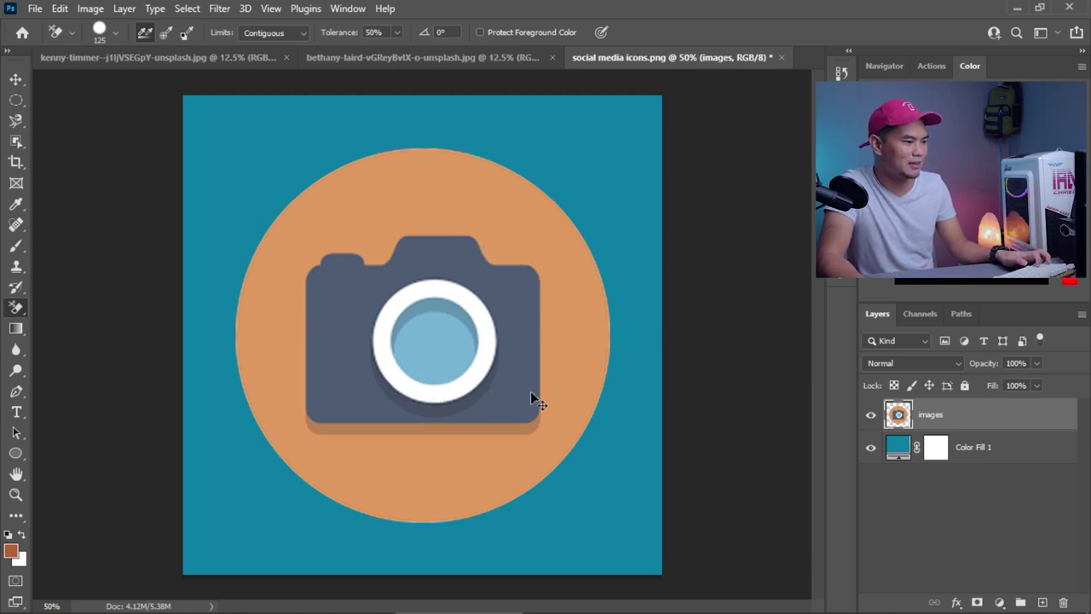
key("ctrl+z")
key("ctrl+z")
key("ctrl+z")
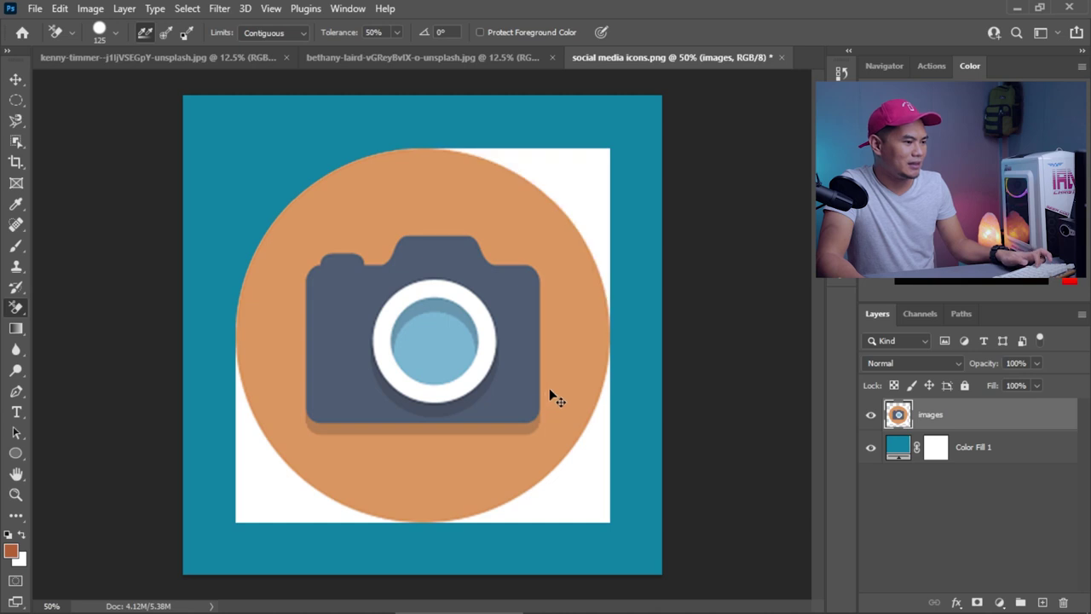
key("ctrl+z")
left_click_drag(893, 423, 1063, 602)
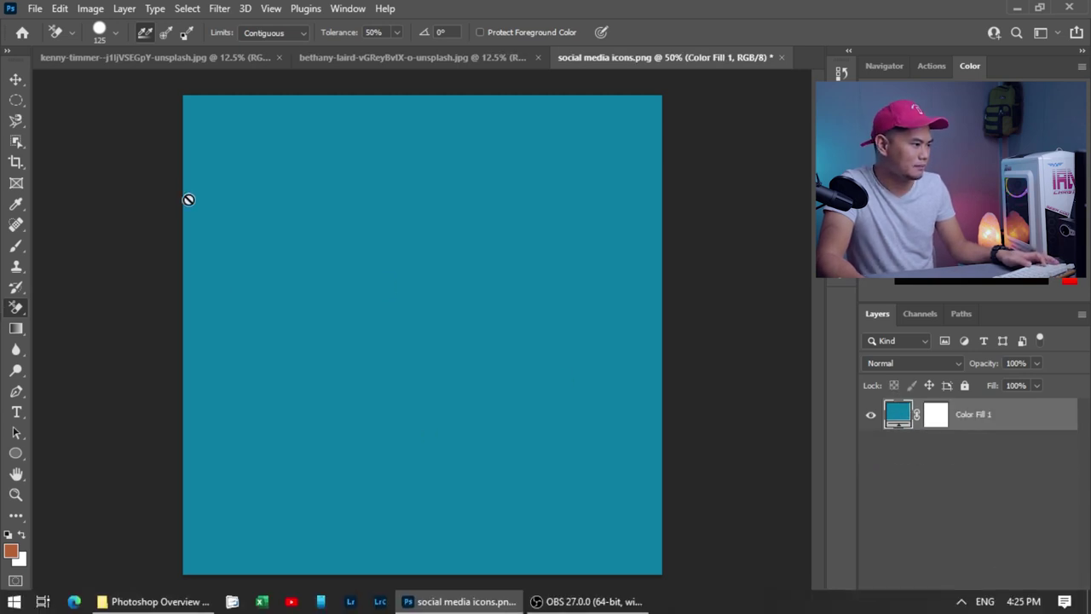
right_click(18, 309)
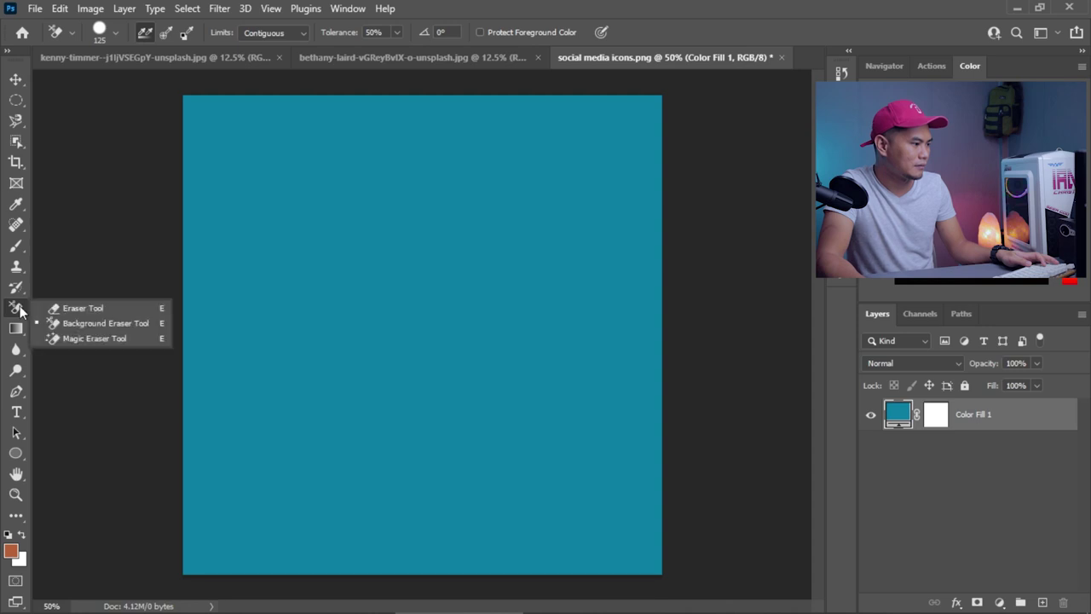
key("ctrl+z")
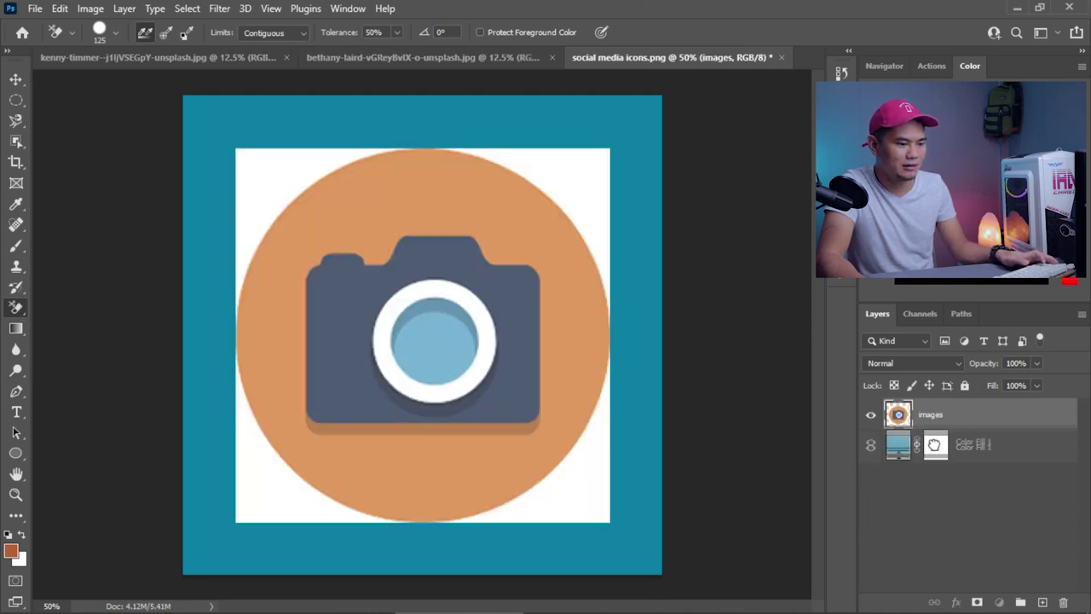
- With the Magic Eraser on the images layer, clear the four white corners to teal
left_click(931, 459)
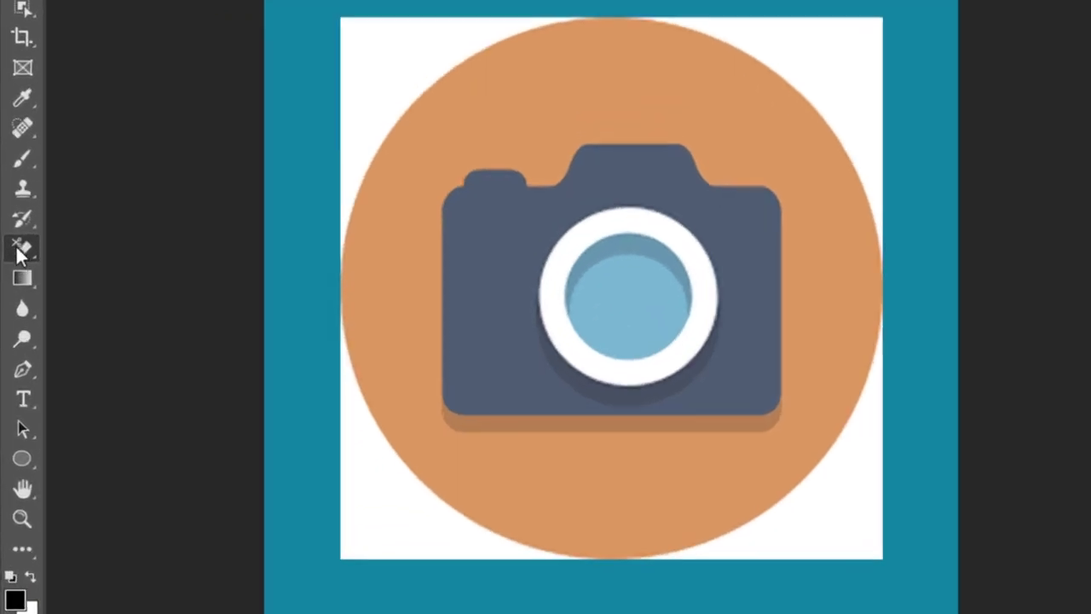
right_click(16, 308)
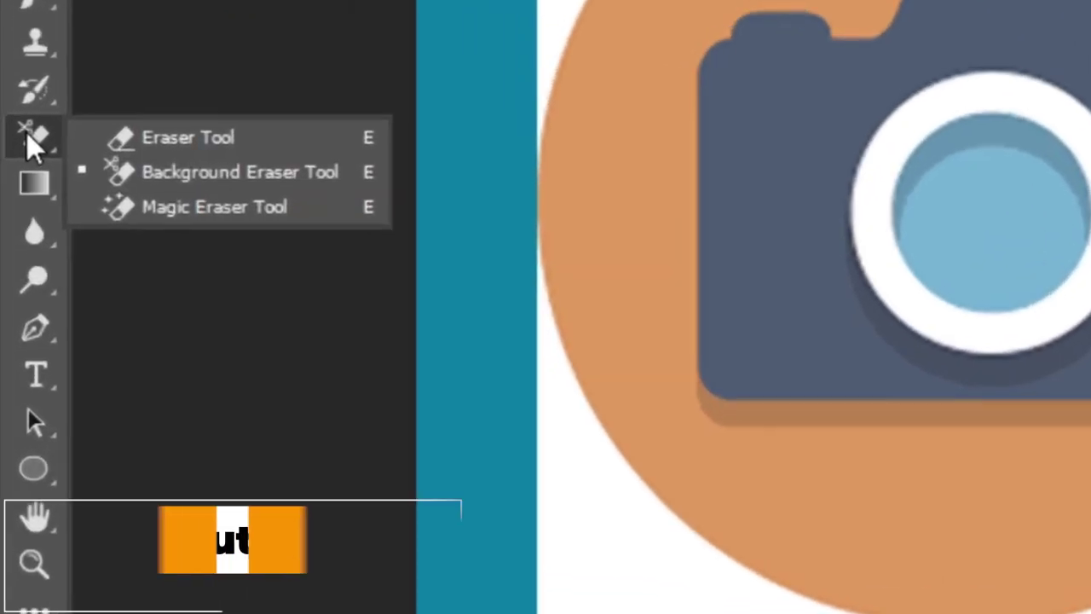
left_click(156, 213)
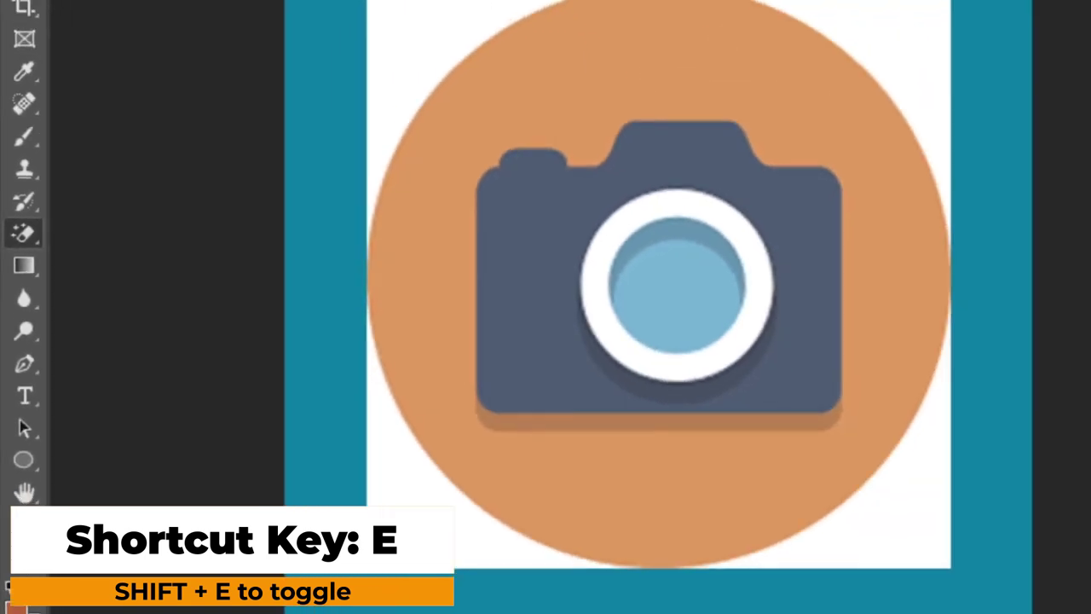
left_click(925, 417)
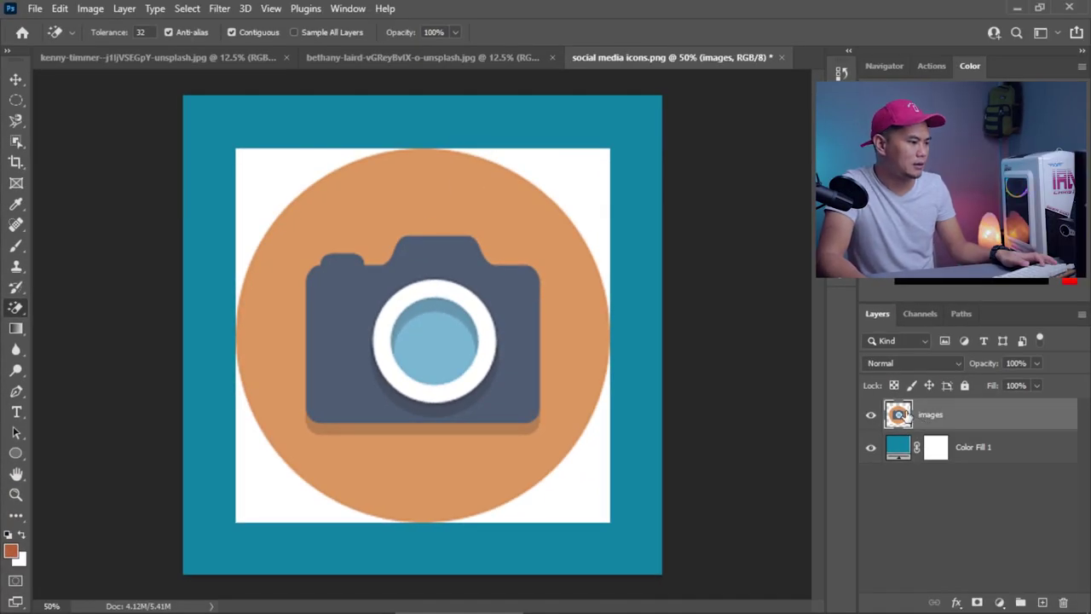
left_click(271, 174)
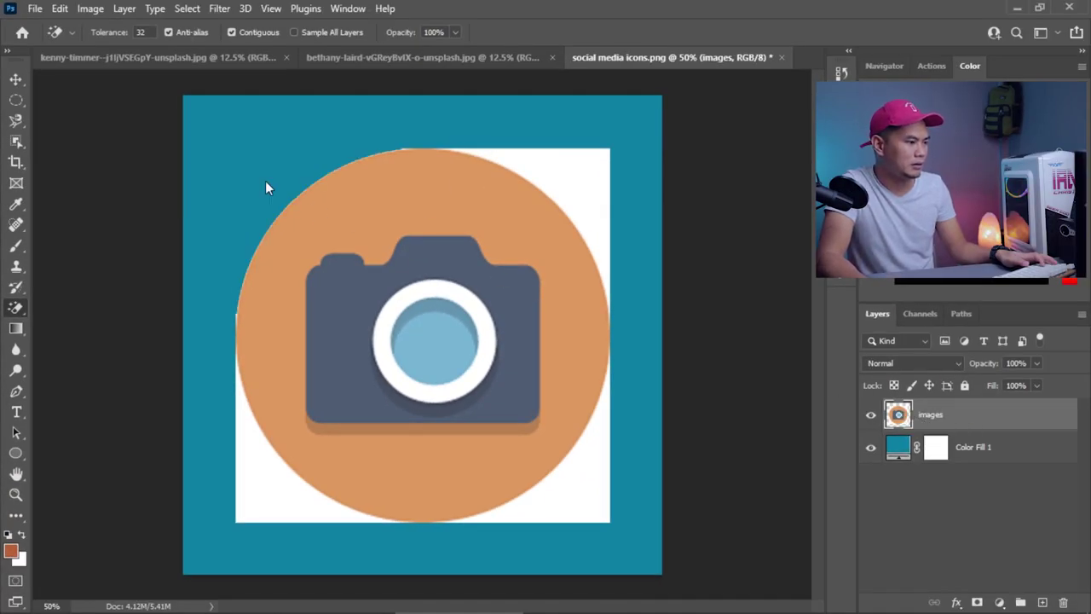
left_click(522, 169)
left_click(583, 481)
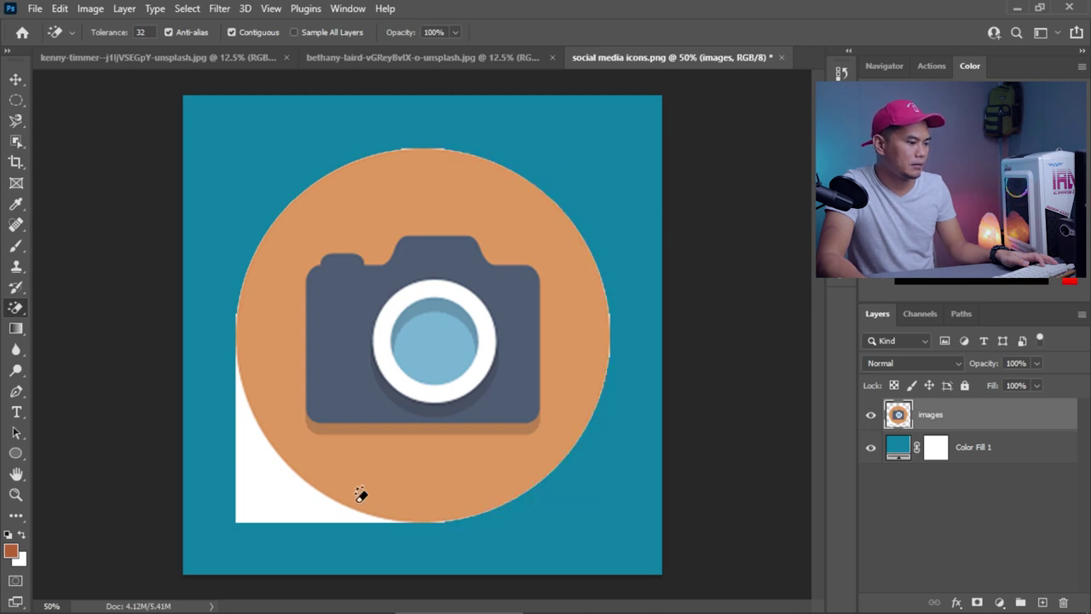
left_click(271, 486)
- Erase the leftover white fringe along the circle's top edge
scroll(415, 146, "up", 3)
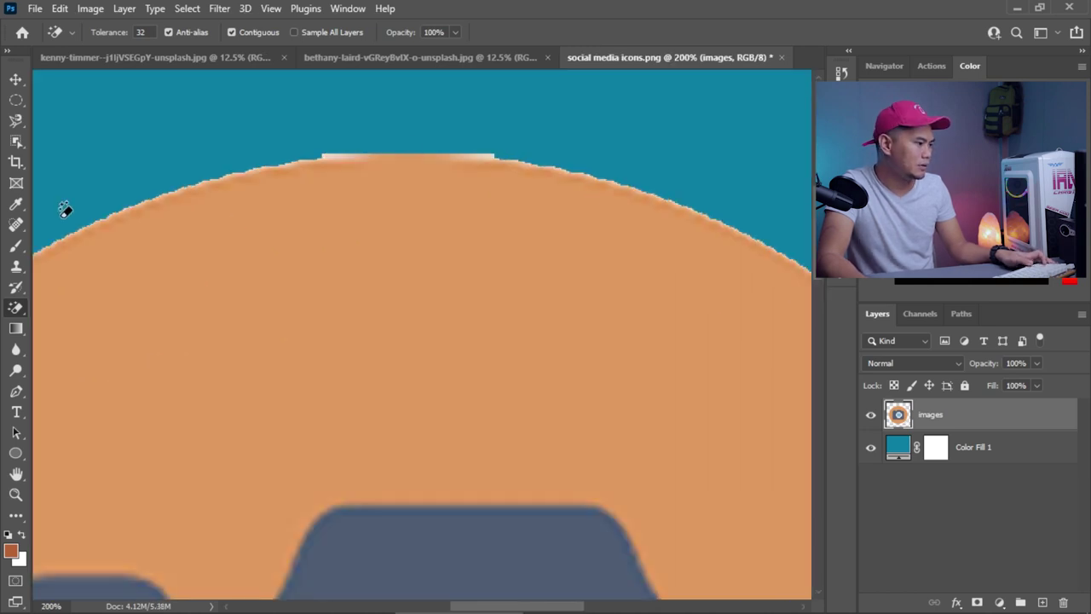
right_click(19, 309)
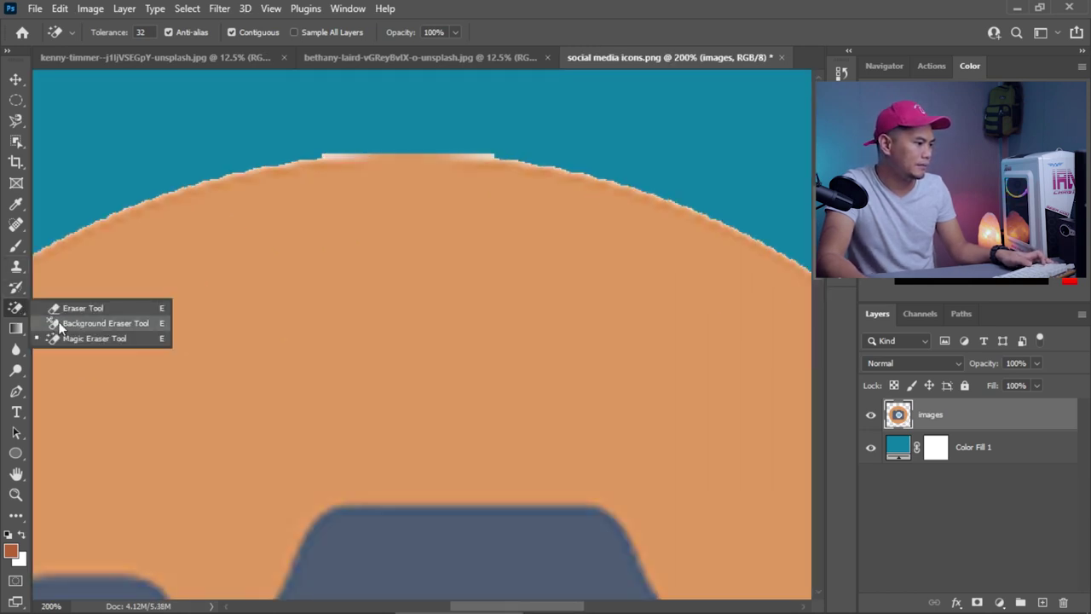
left_click(21, 311)
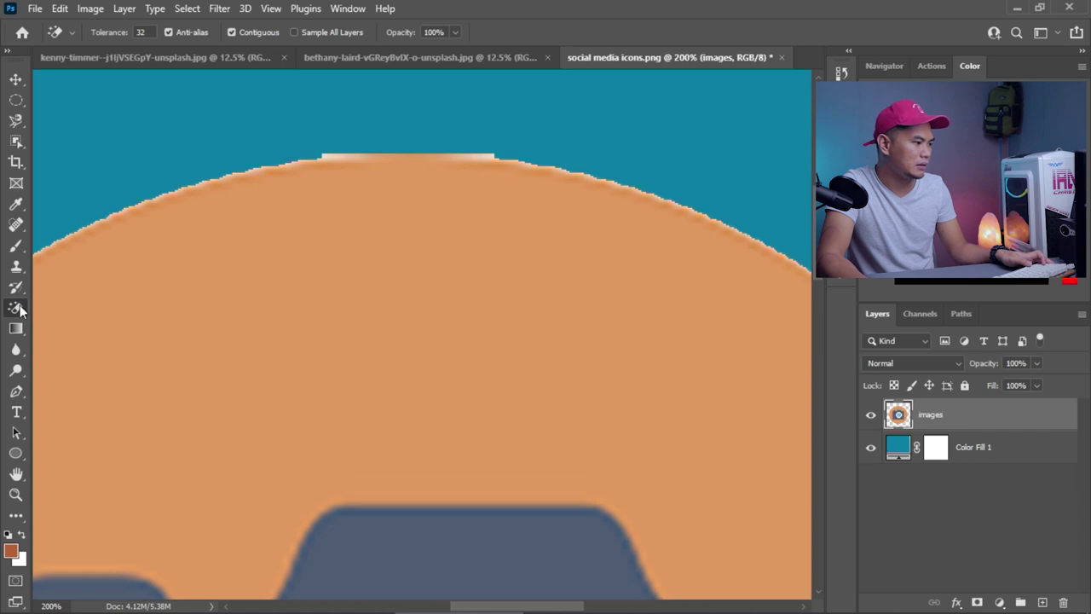
left_click(330, 153)
key("ctrl+z")
left_click(492, 152)
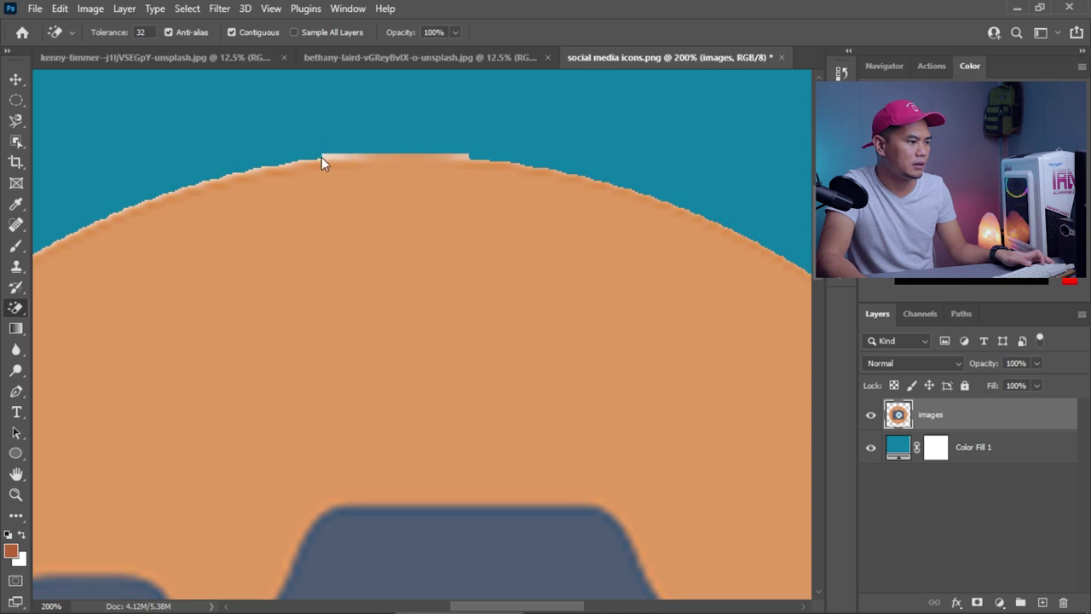
key("ctrl+minus")
key("ctrl+minus")
key("ctrl+minus")
key("ctrl+minus")
key("ctrl+plus")
key("ctrl+plus")
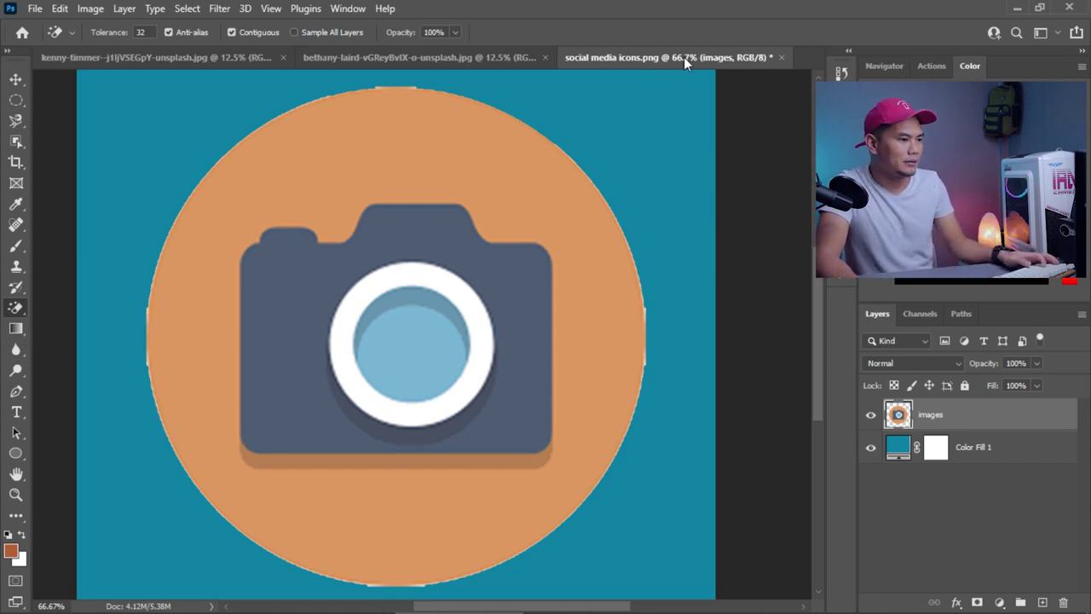
- Close social media icons.png without saving
left_click(782, 57)
left_click(563, 244)
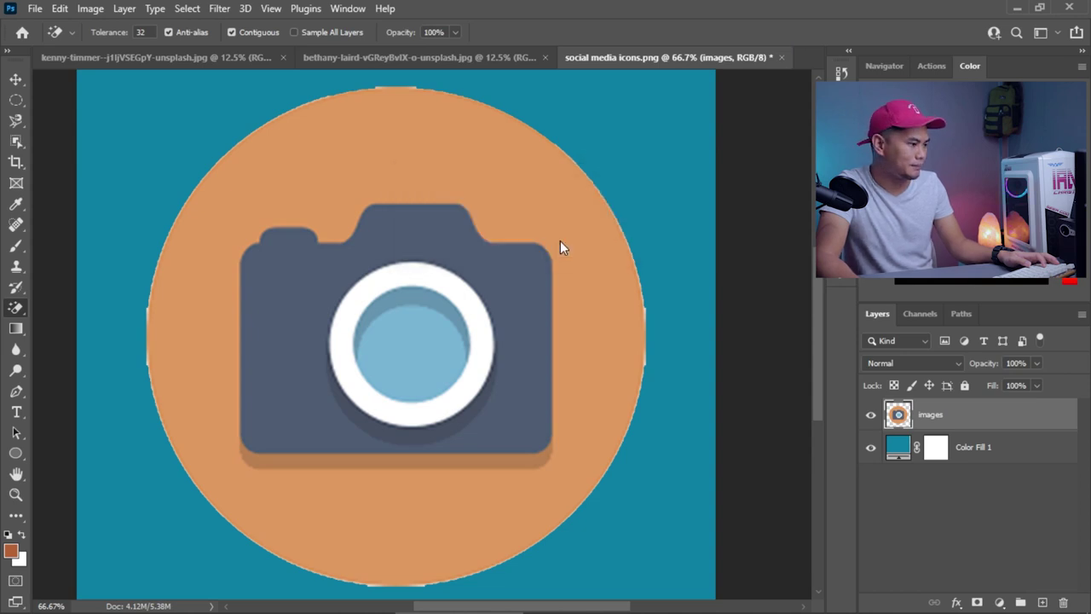
key("alt+Tab")
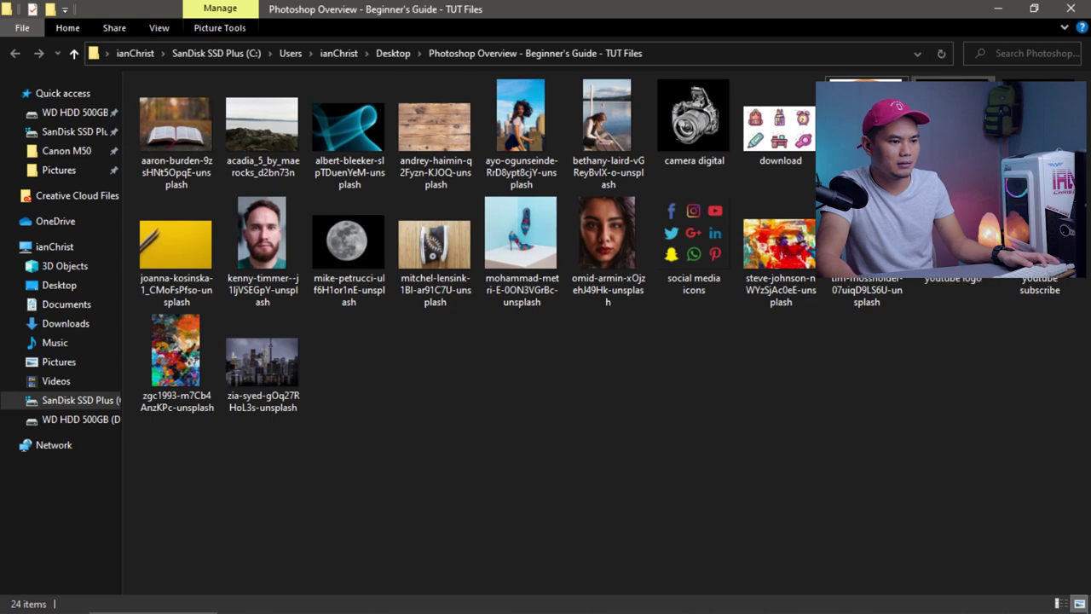
- Drag youtube logo.png from the TUT Files folder into Photoshop to open it
left_click_drag(953, 247, 653, 55)
key("alt+Tab")
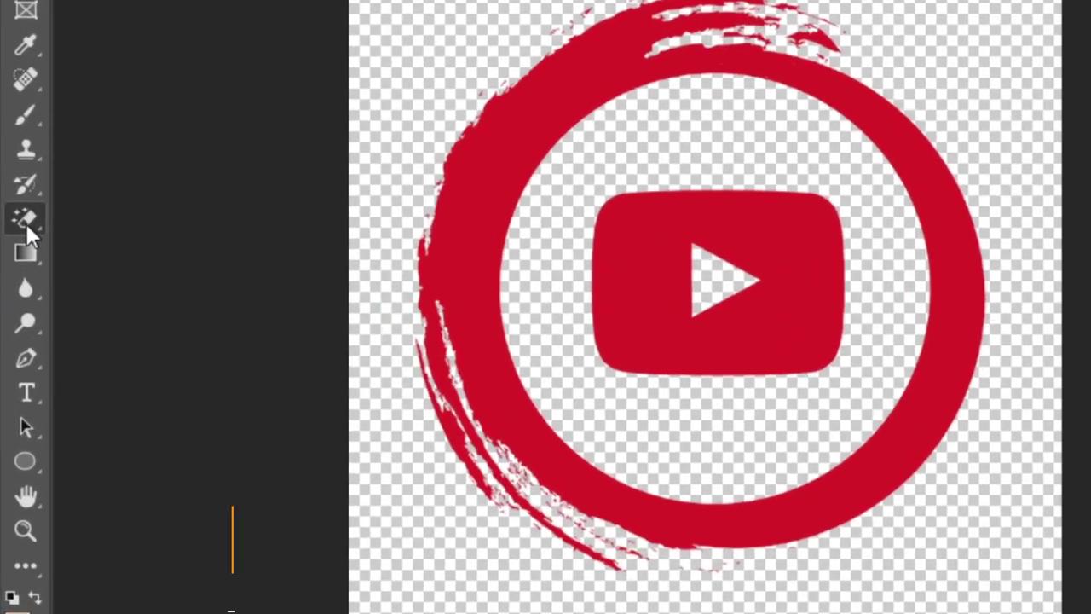
- Add Layer 2 above Layer 1 and fill it with a left-to-right peach-to-pink gradient
right_click(16, 328)
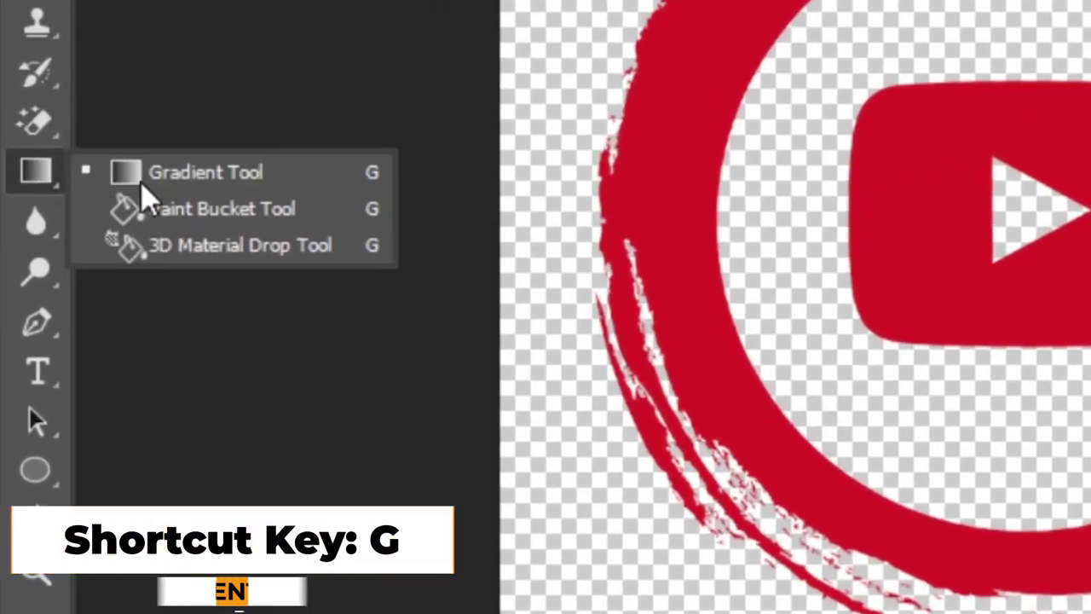
left_click(218, 180)
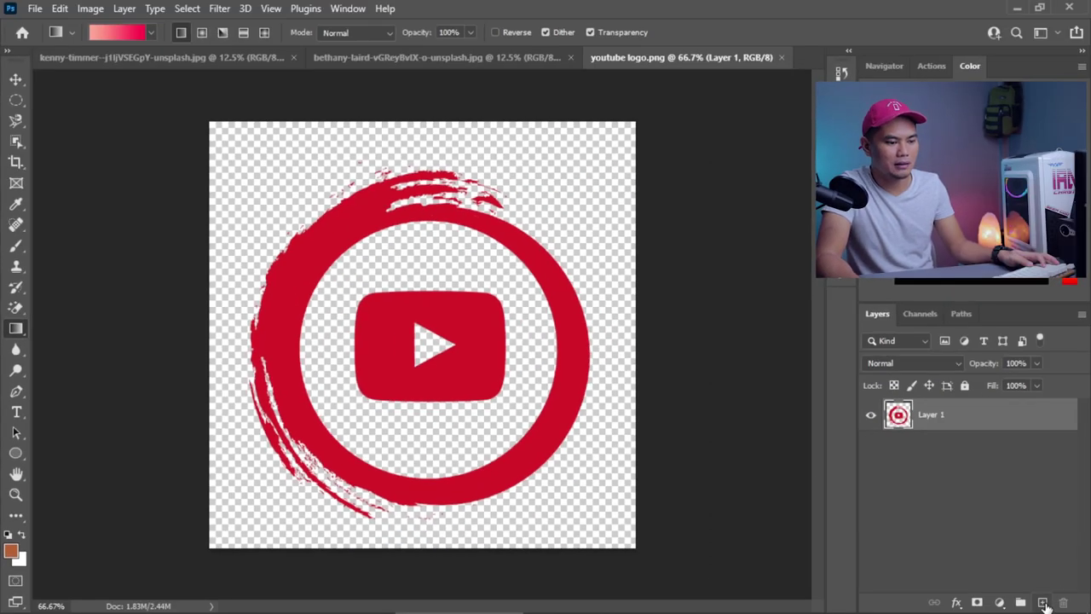
left_click(1043, 603)
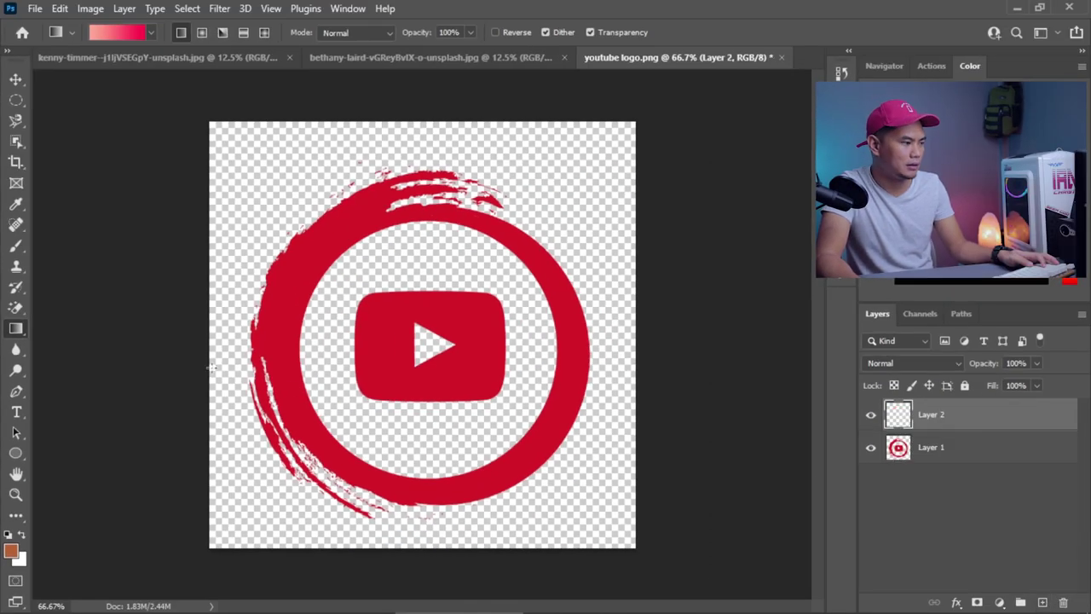
right_click(13, 328)
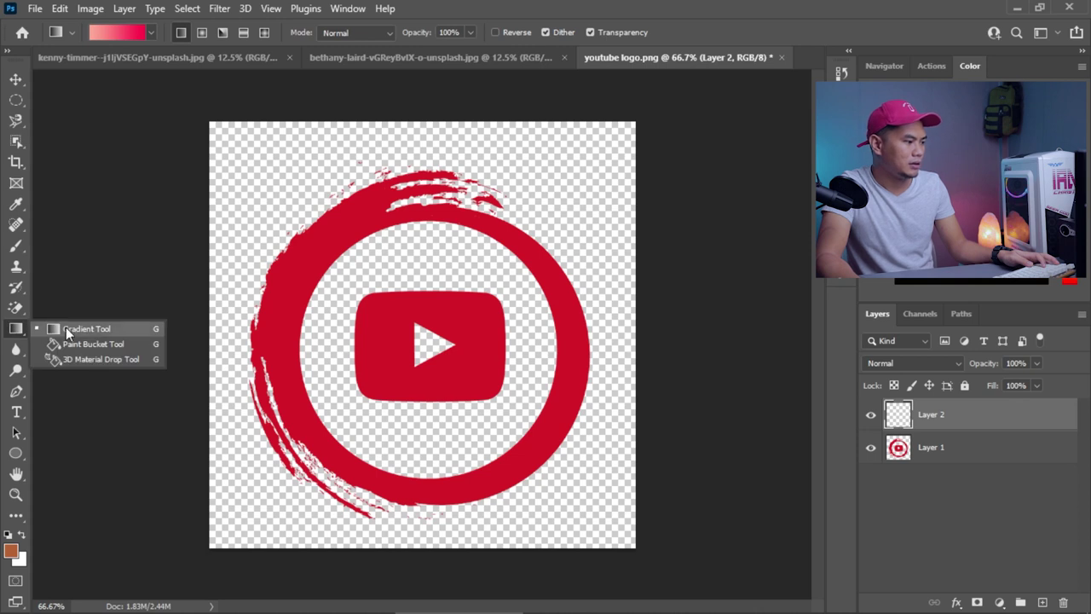
left_click(65, 328)
left_click_drag(194, 297, 765, 306)
left_click(119, 34)
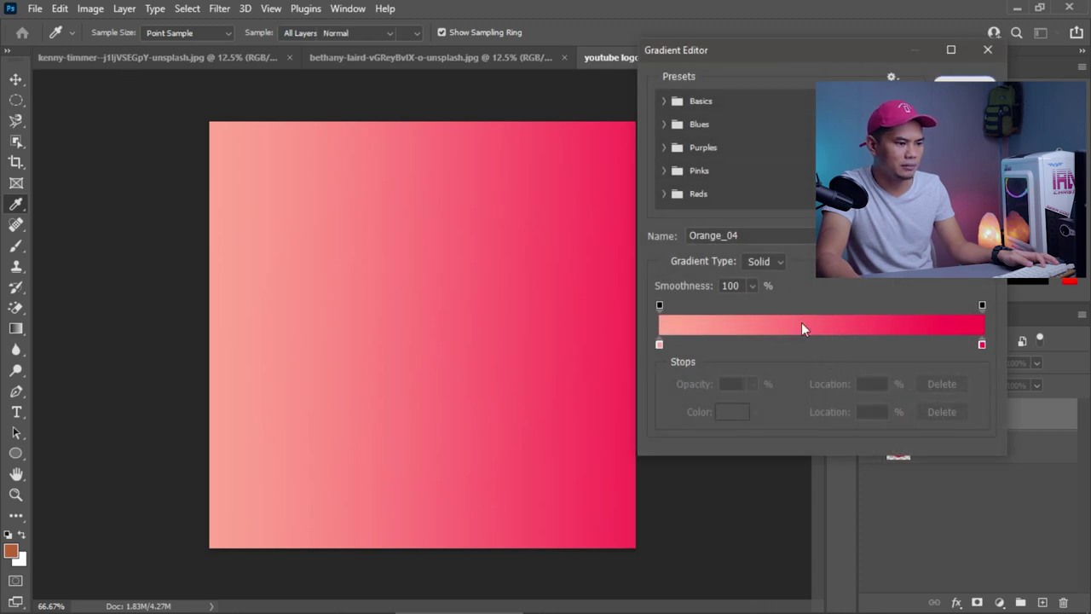
key("Return")
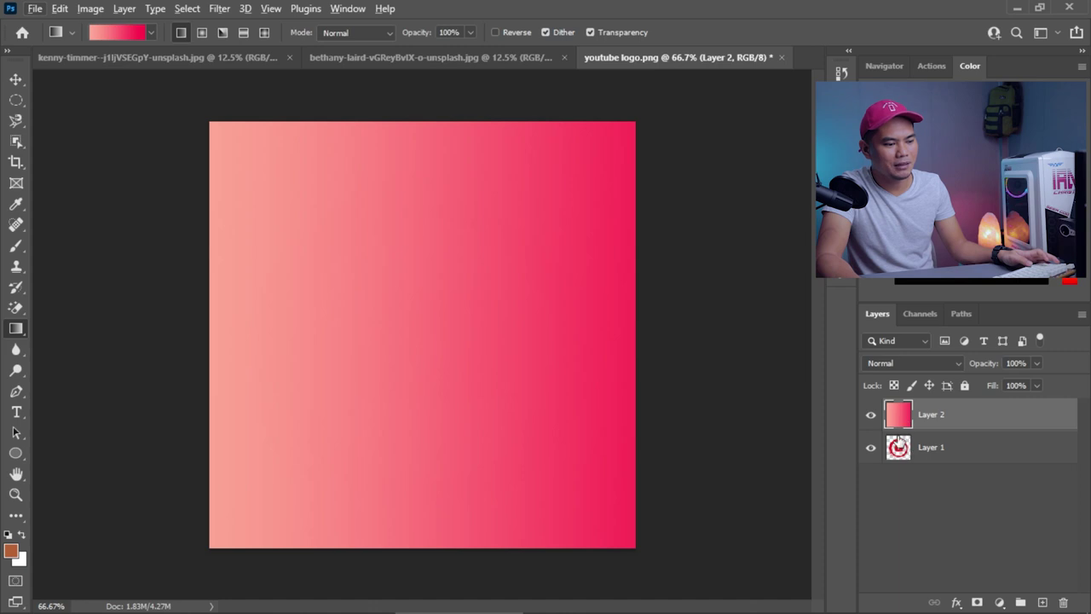
left_click(872, 416)
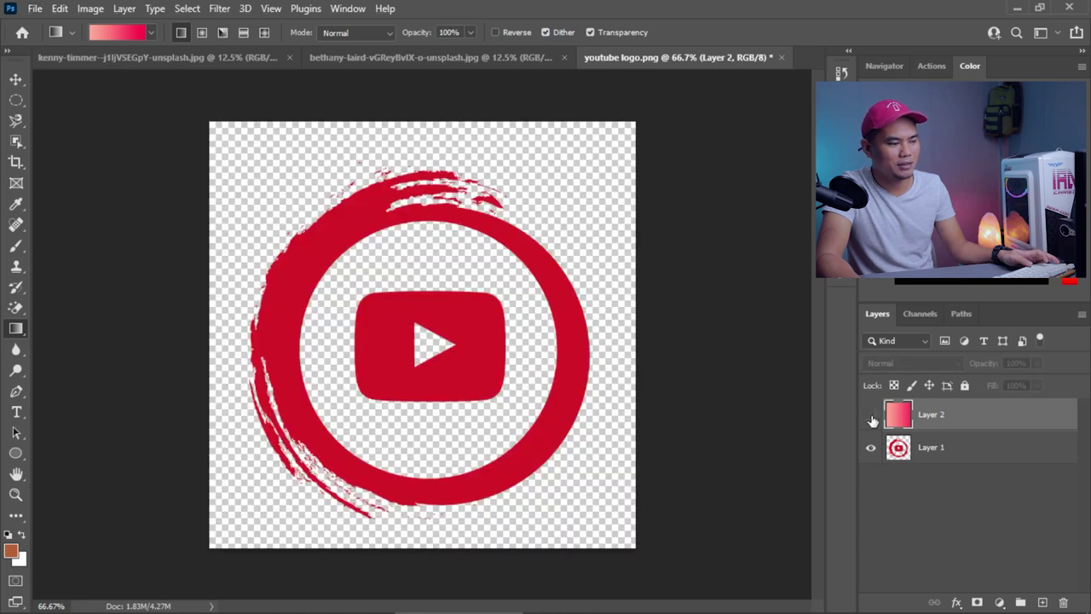
left_click(871, 415)
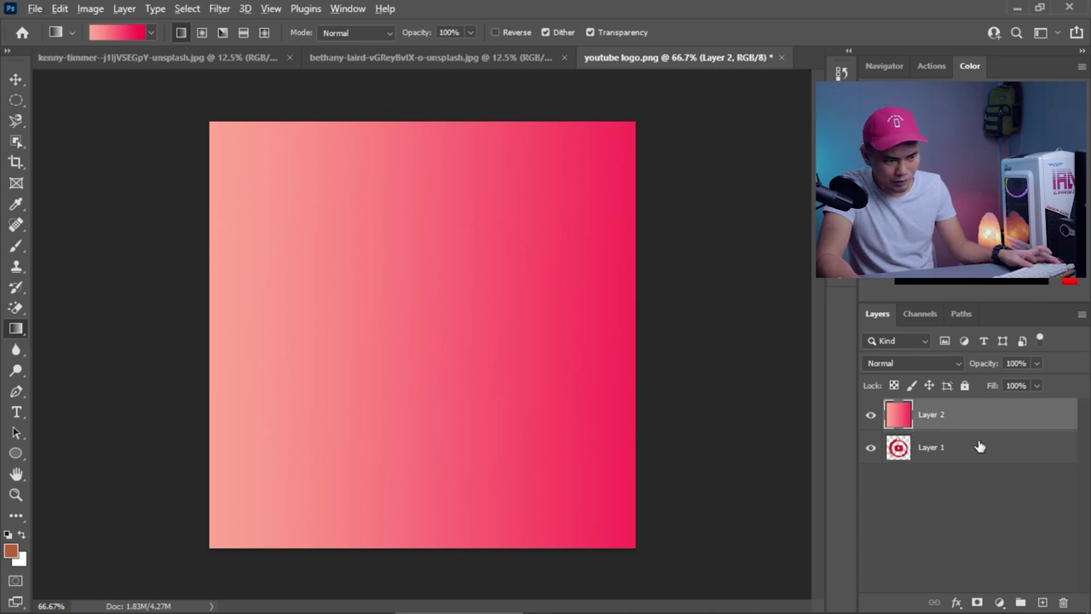
- Clip Layer 2 to the logo and choose a blue-cyan preset from the Blues gradients
left_click(922, 426, "alt")
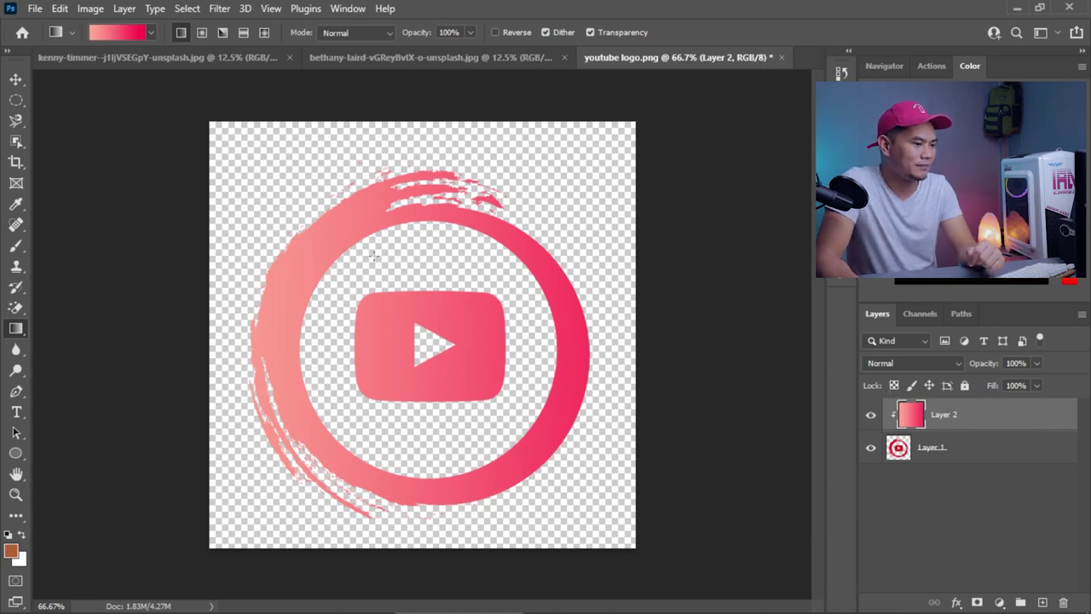
left_click(871, 416)
left_click(871, 416)
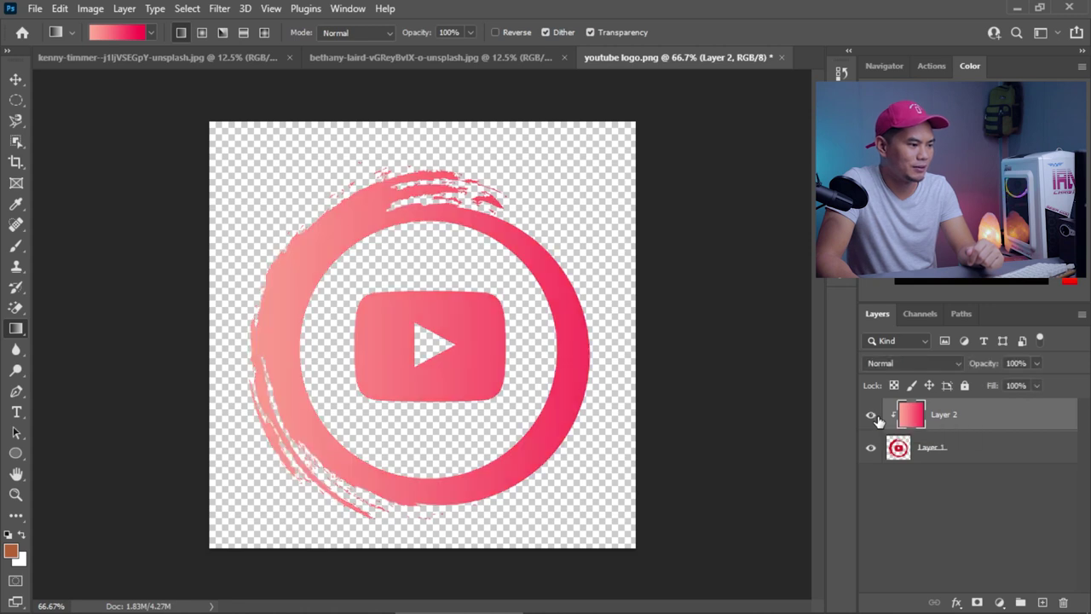
left_click(151, 34)
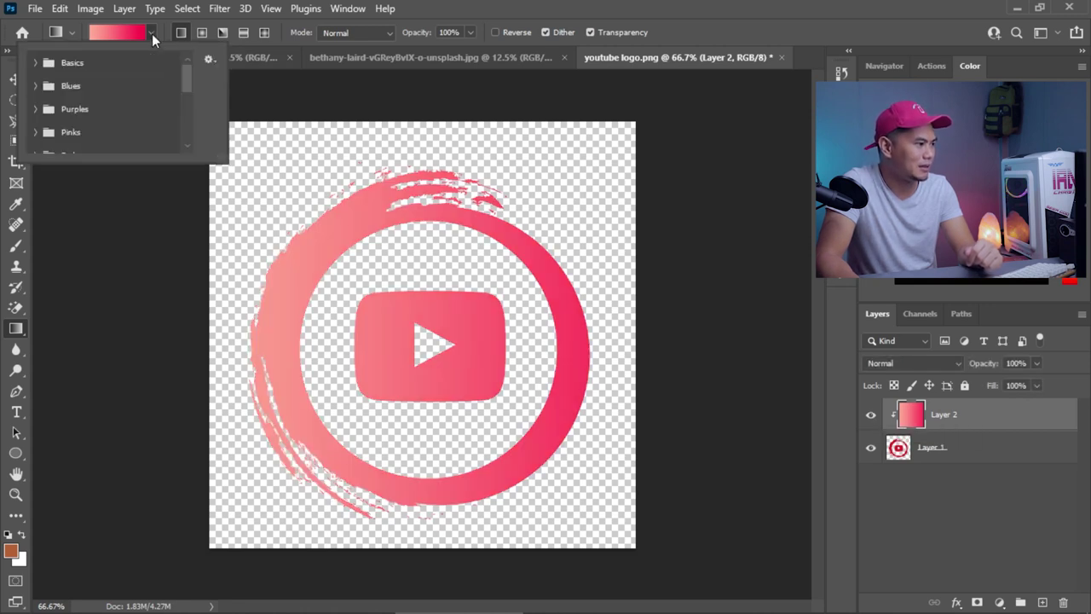
left_click(152, 33)
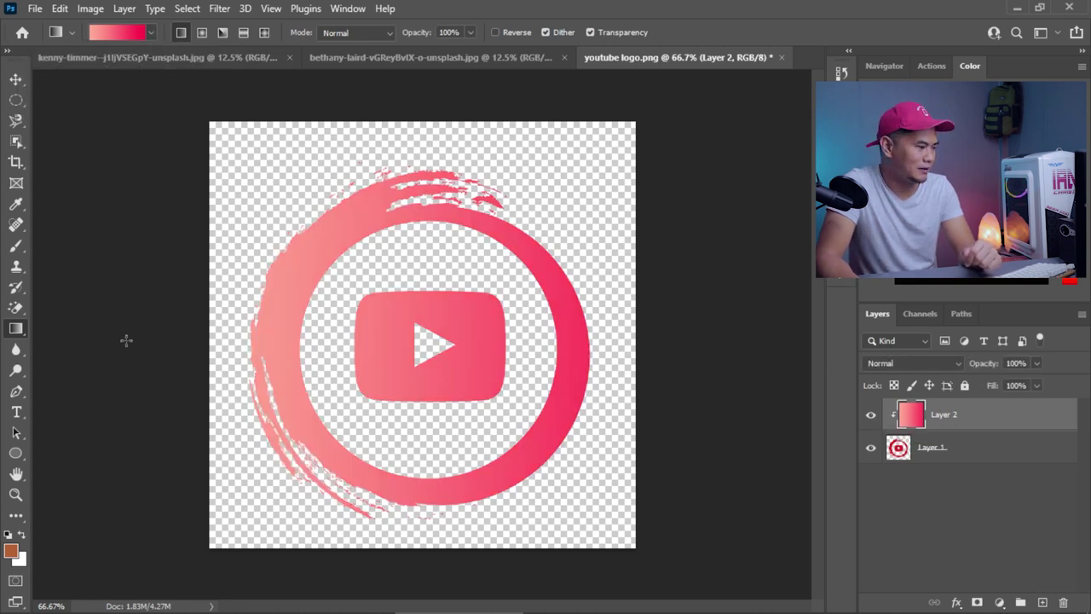
left_click(147, 36)
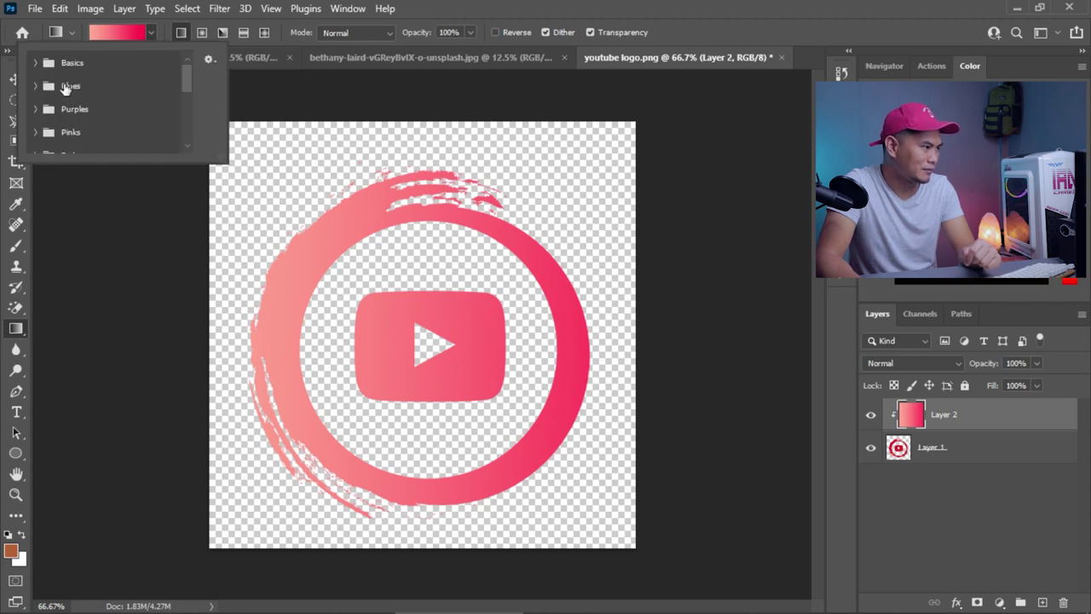
left_click(35, 86)
scroll(90, 135, "down", 3)
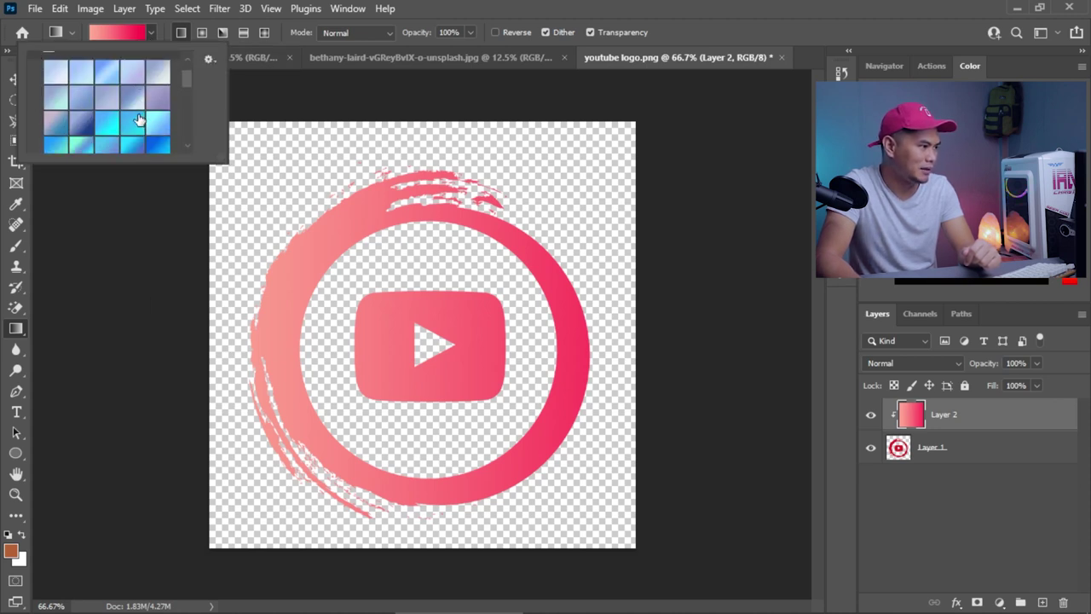
left_click(84, 108)
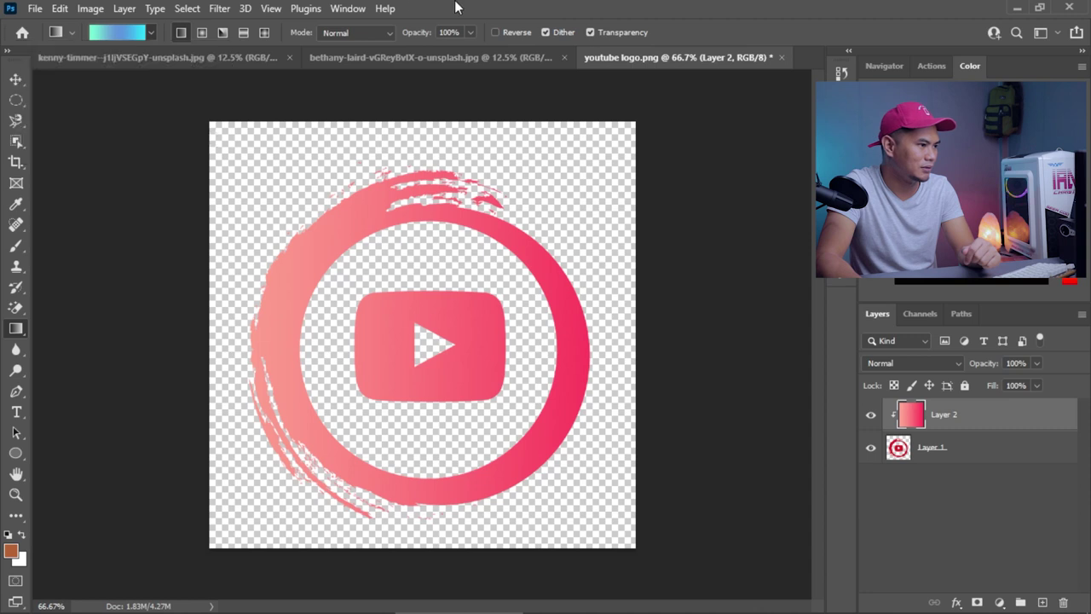
key("Return")
- Redraw the blue-cyan gradient in several directions, undo the last one, then delete Layer 2
left_click_drag(167, 318, 726, 318)
left_click_drag(128, 513, 723, 175)
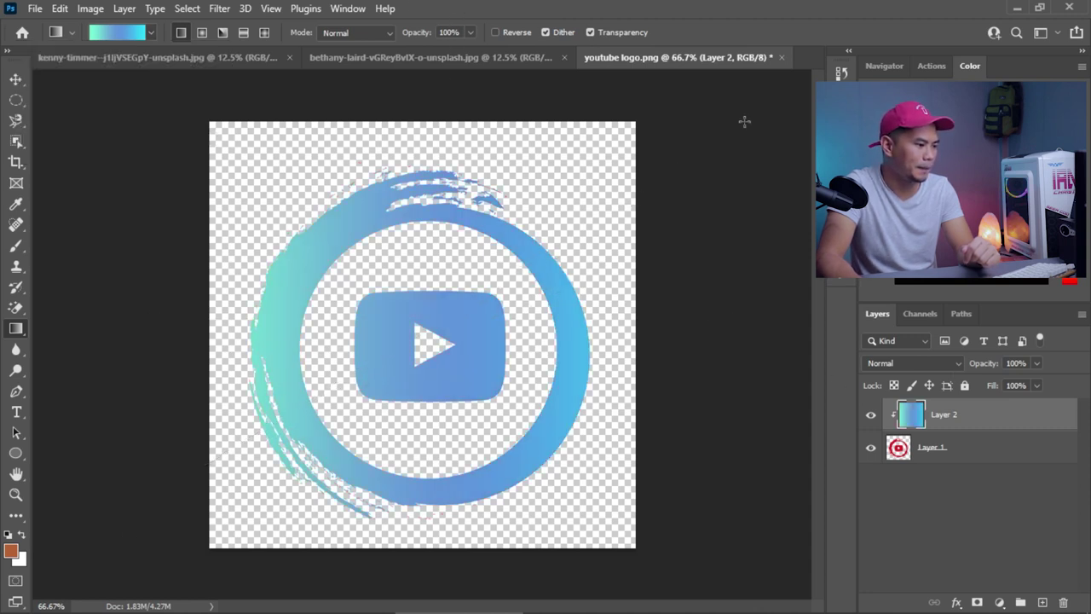
left_click_drag(112, 478, 723, 69)
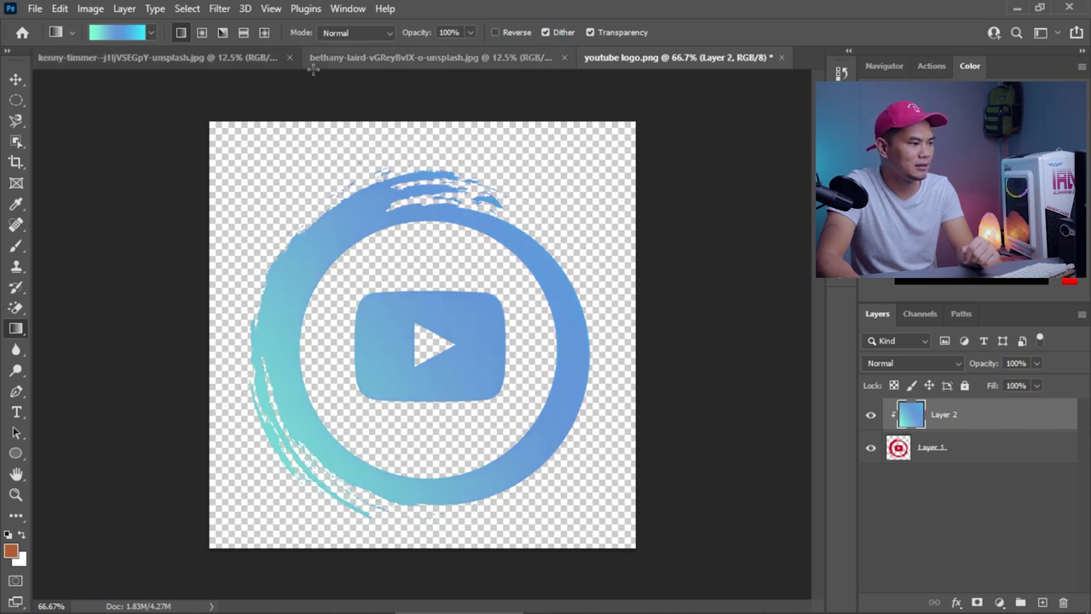
left_click_drag(352, 77, 522, 586)
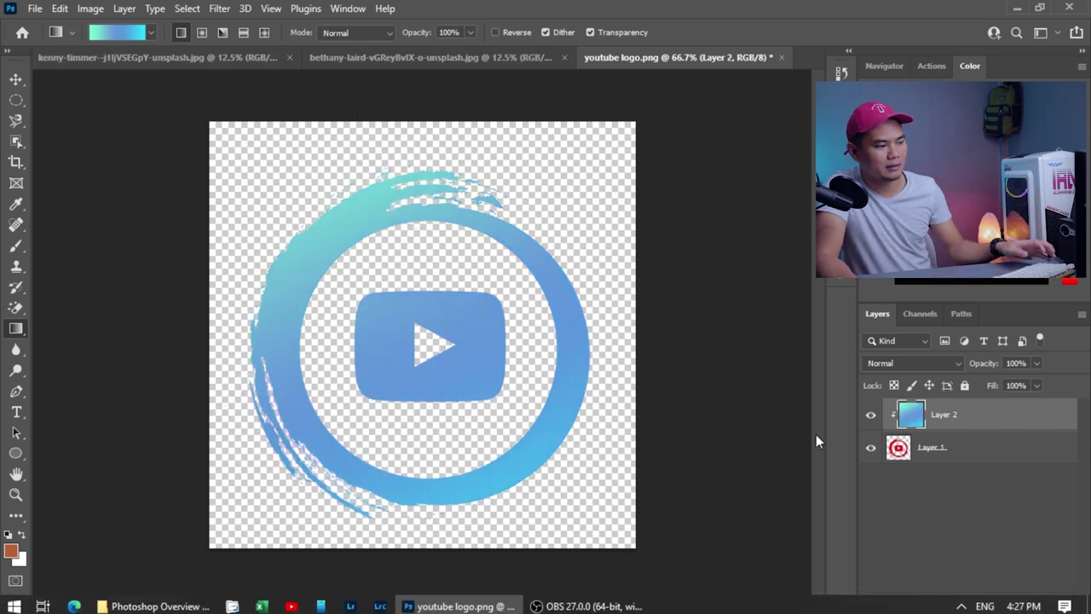
key("ctrl+z")
key("ctrl+z")
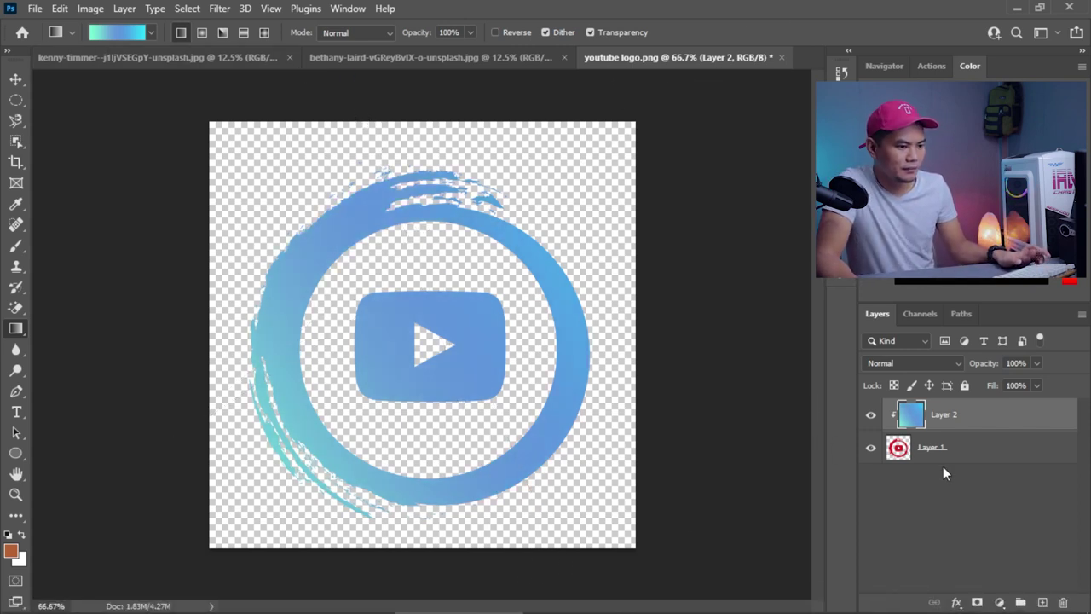
left_click_drag(972, 416, 1061, 602)
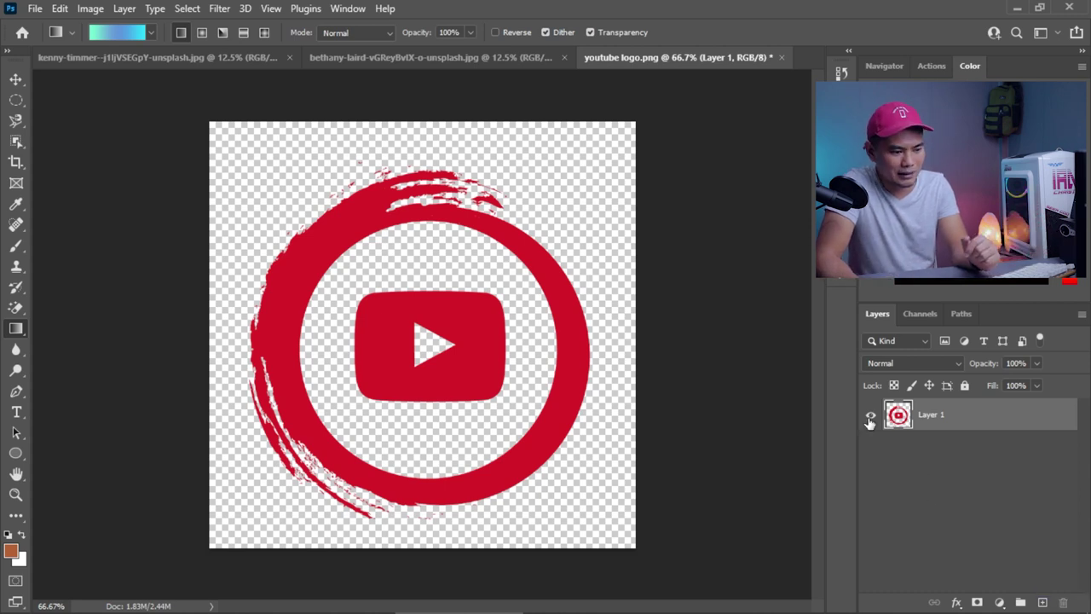
- Add a Gradient Fill layer using the Reds purple-pink-orange preset and clip it to Layer 1
left_click(1000, 603)
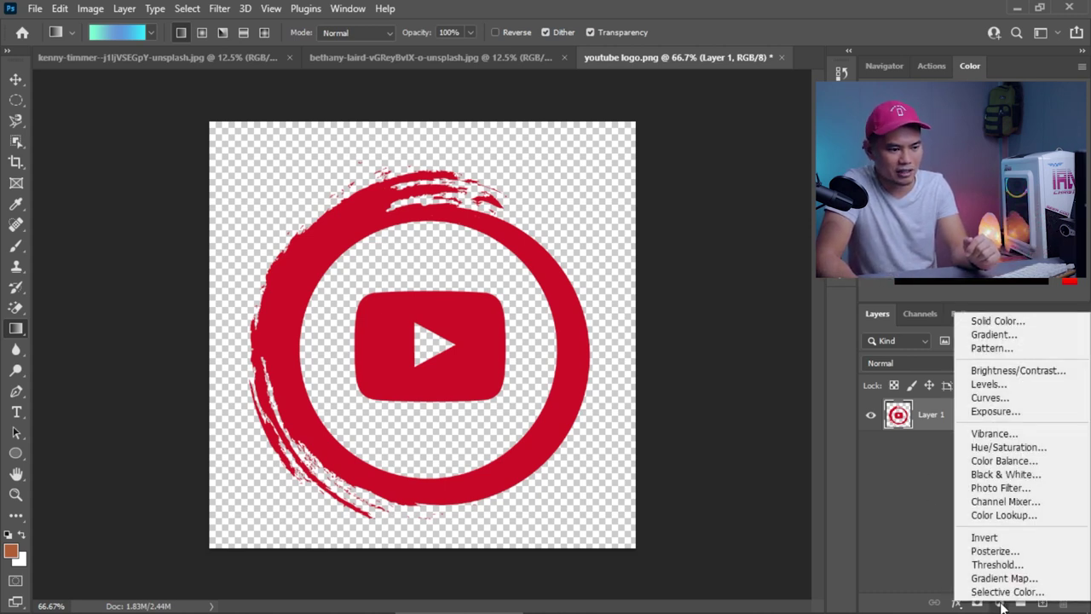
left_click(995, 334)
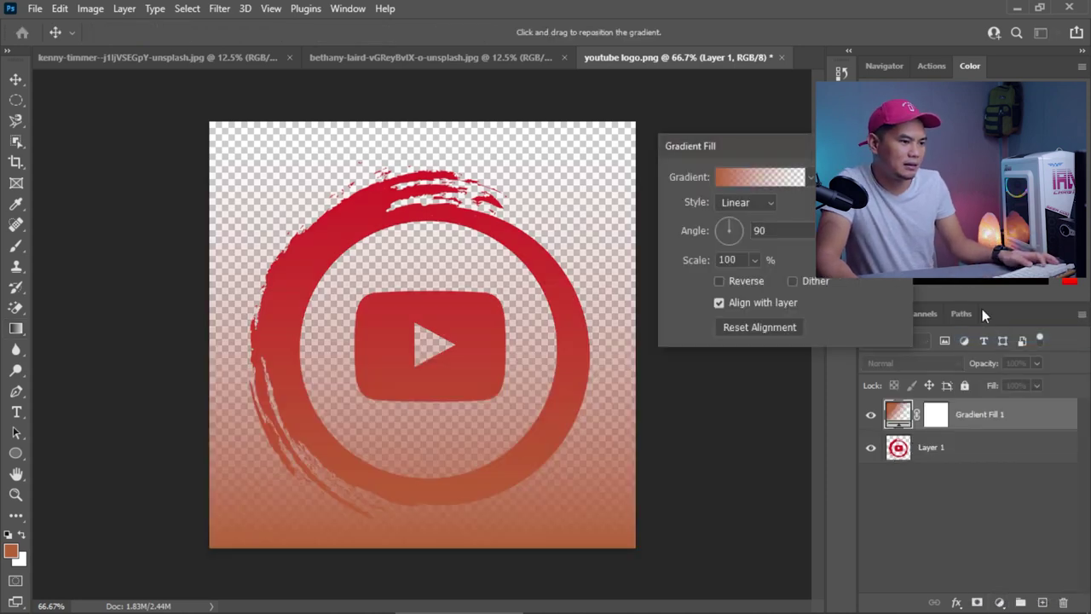
left_click(811, 176)
scroll(797, 255, "down", 3)
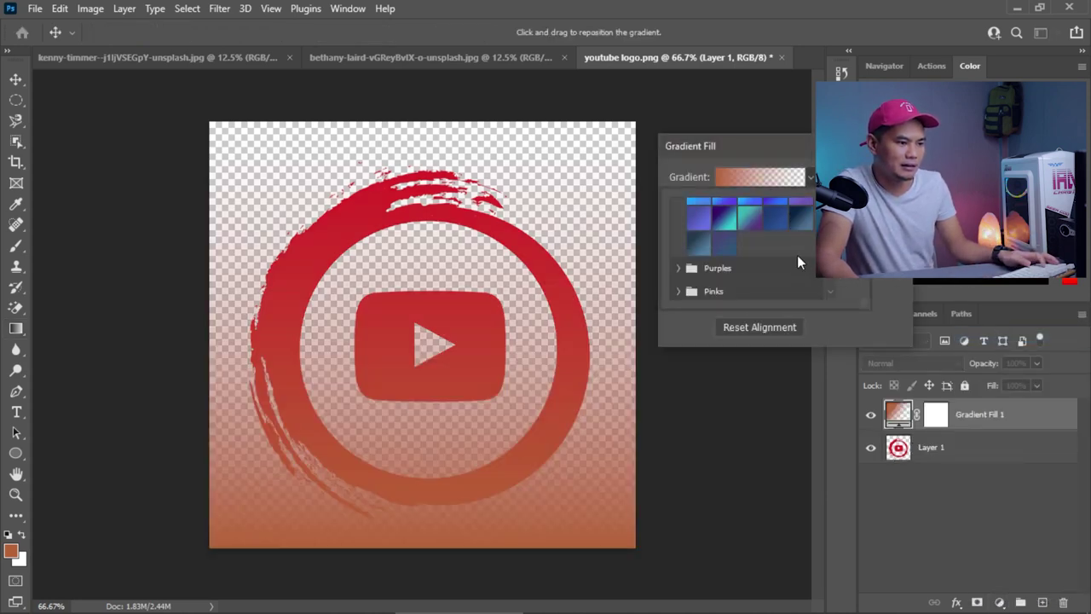
scroll(831, 275, "down", 3)
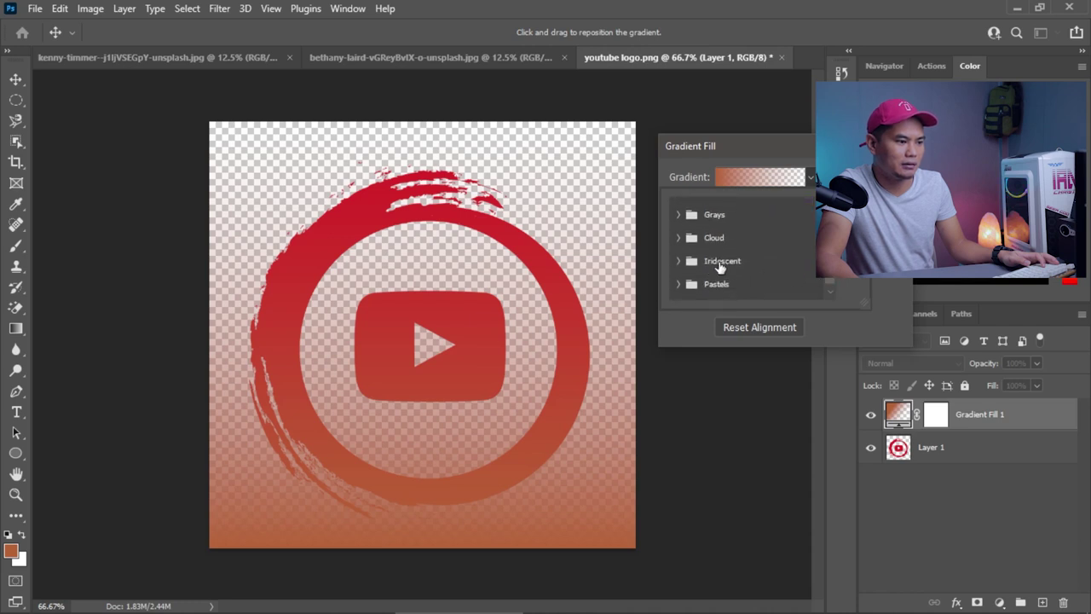
scroll(691, 264, "up", 2)
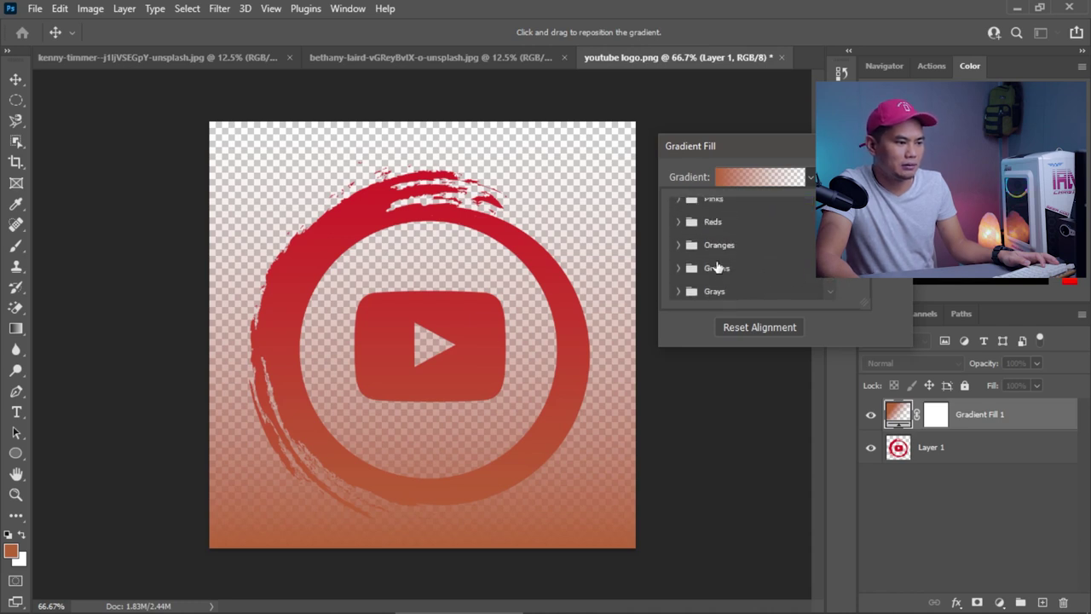
left_click(680, 225)
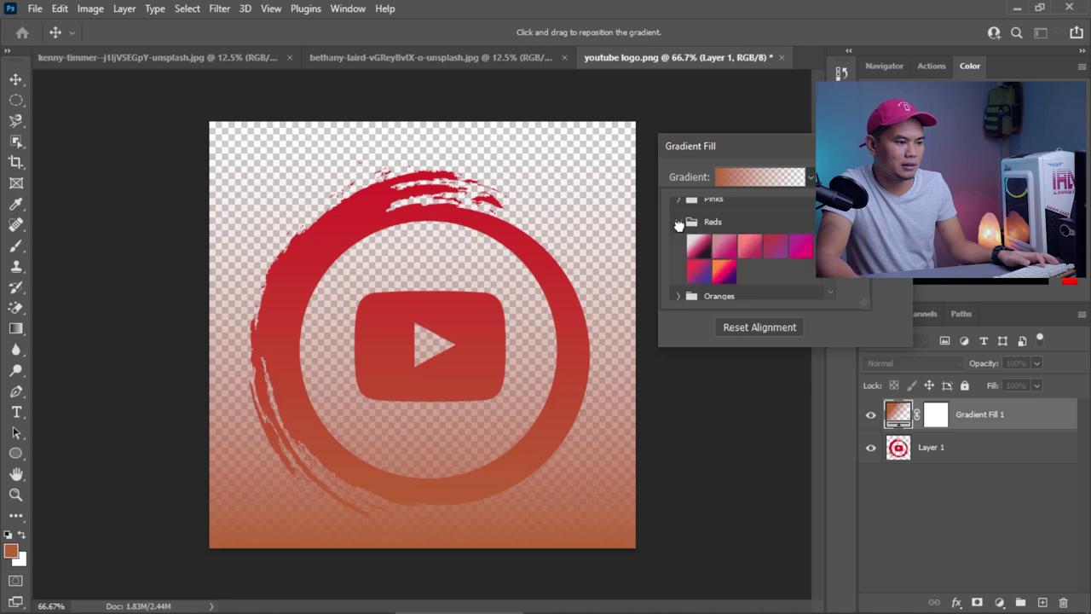
left_click(725, 271)
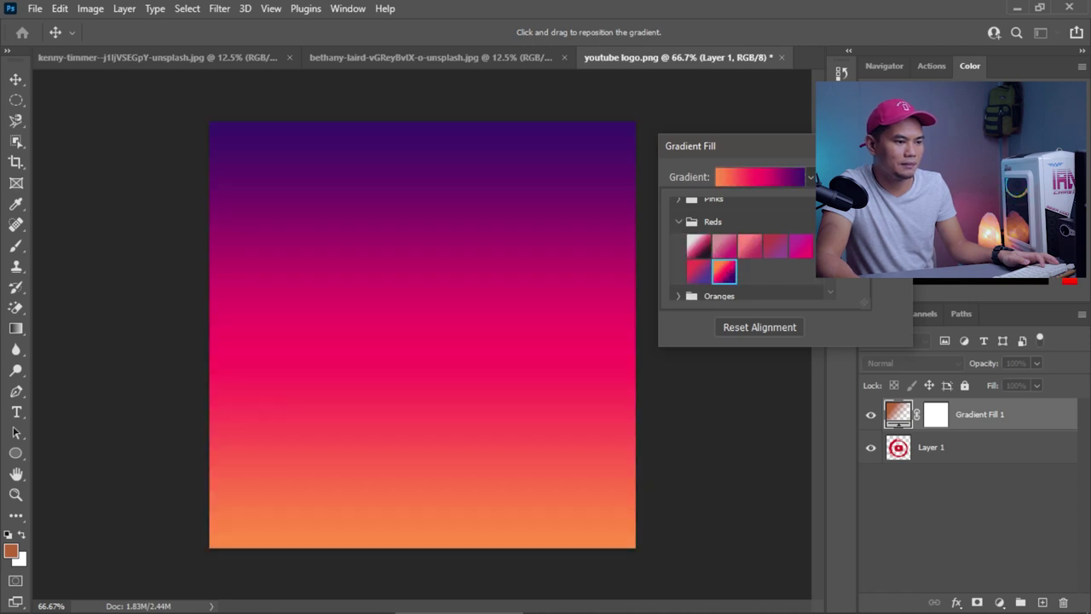
key("Return")
key("Return")
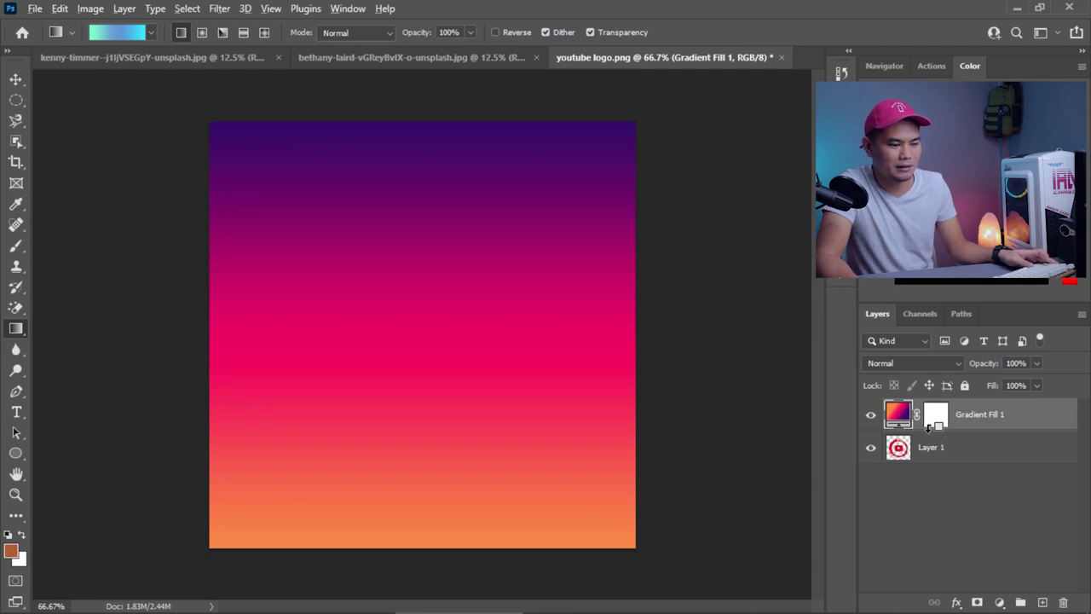
left_click(928, 427, "alt")
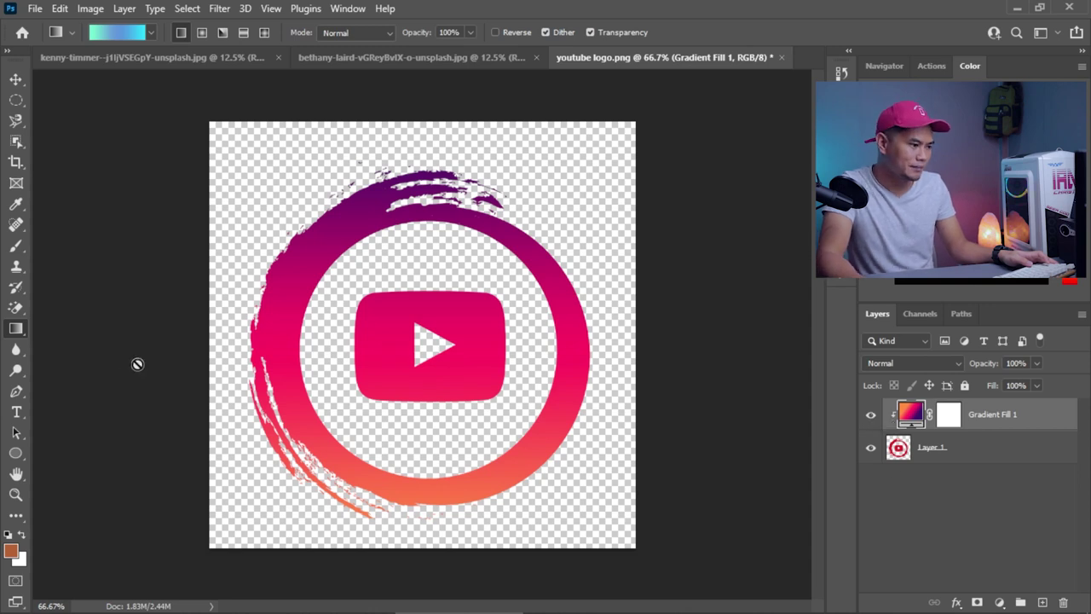
- Try the pink-salmon Reds preset, then the magenta preset, on the Gradient Fill 1 layer
left_click(873, 415)
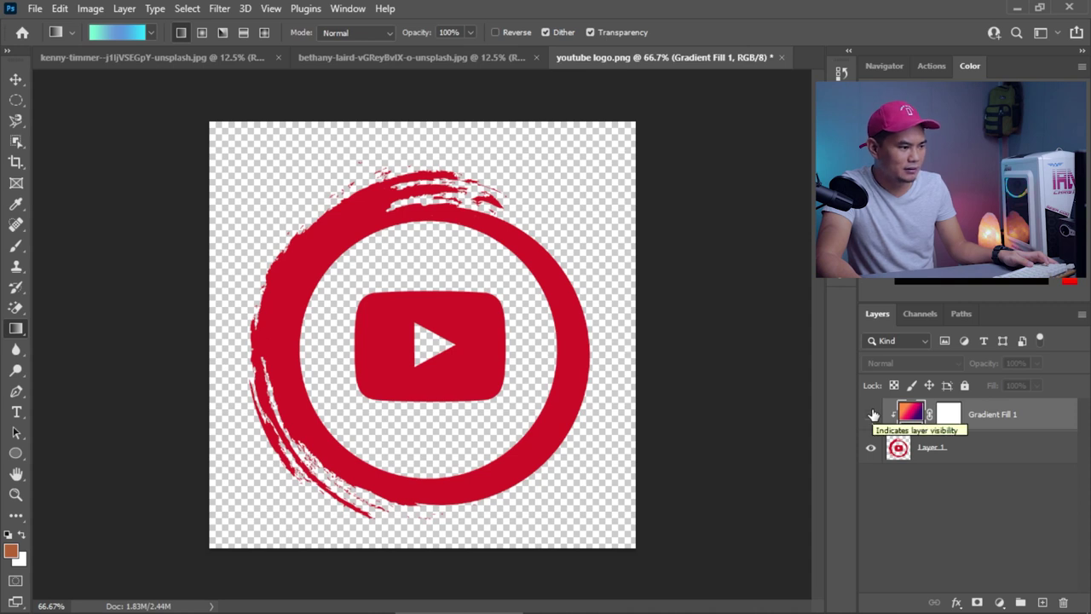
left_click(871, 415)
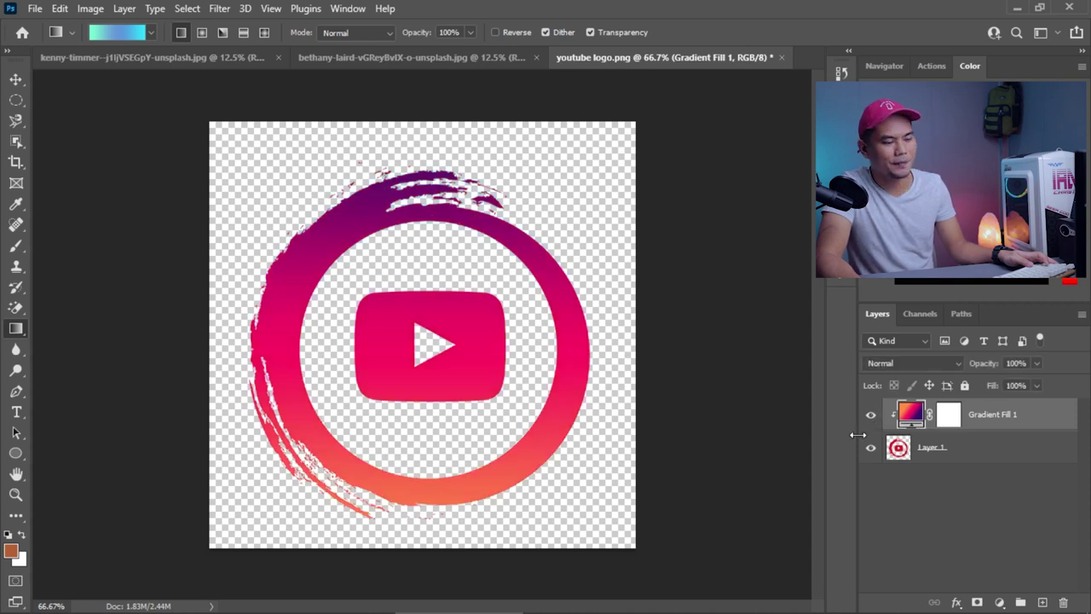
double_click(914, 415)
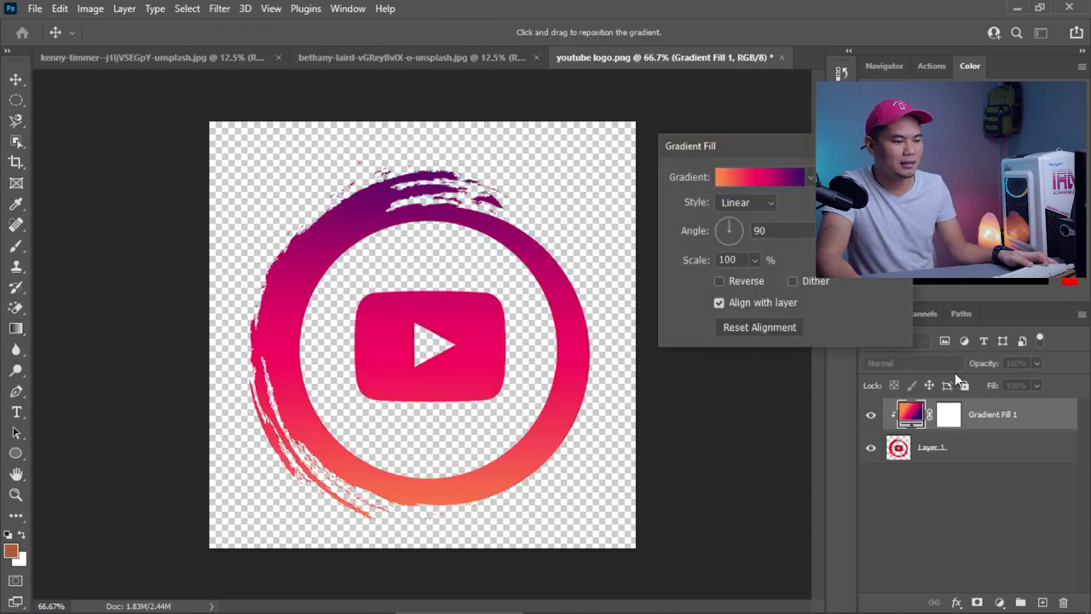
left_click(811, 178)
left_click(750, 247)
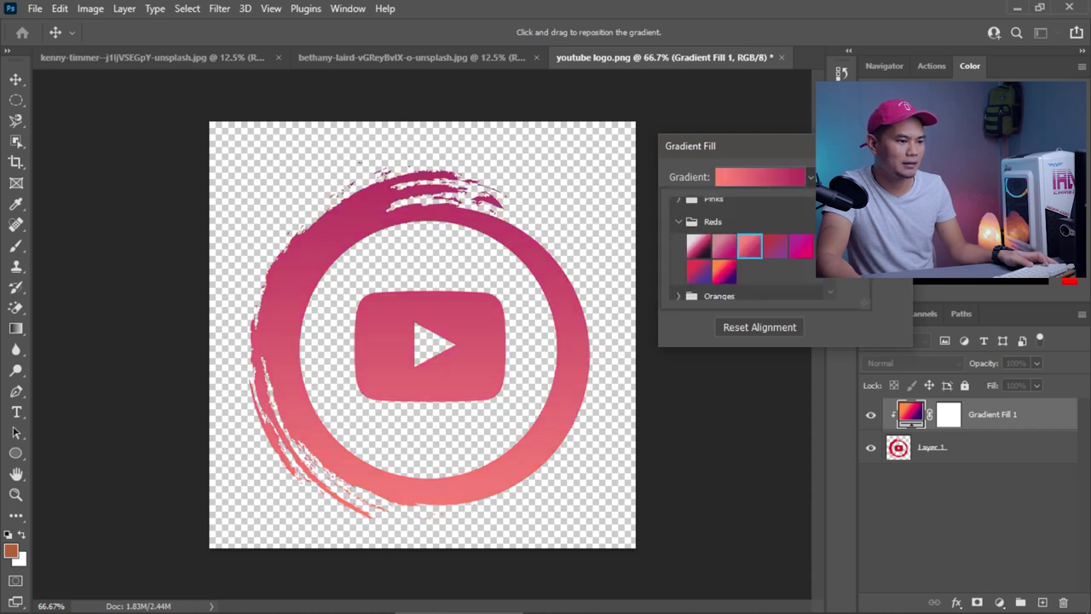
key("Return")
key("Return")
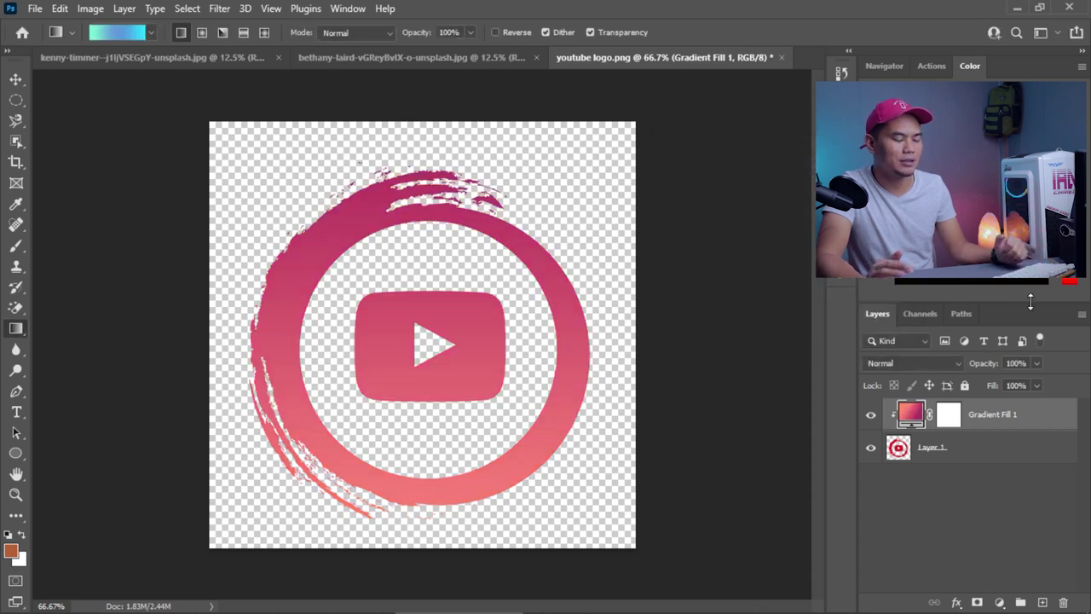
double_click(921, 413)
left_click(810, 178)
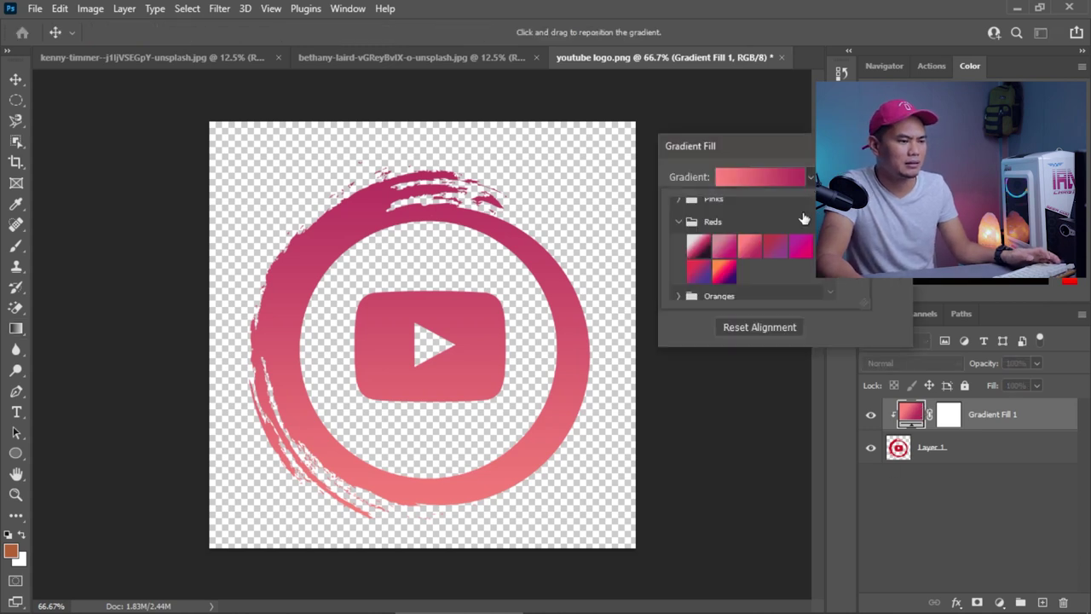
left_click(800, 245)
key("Return")
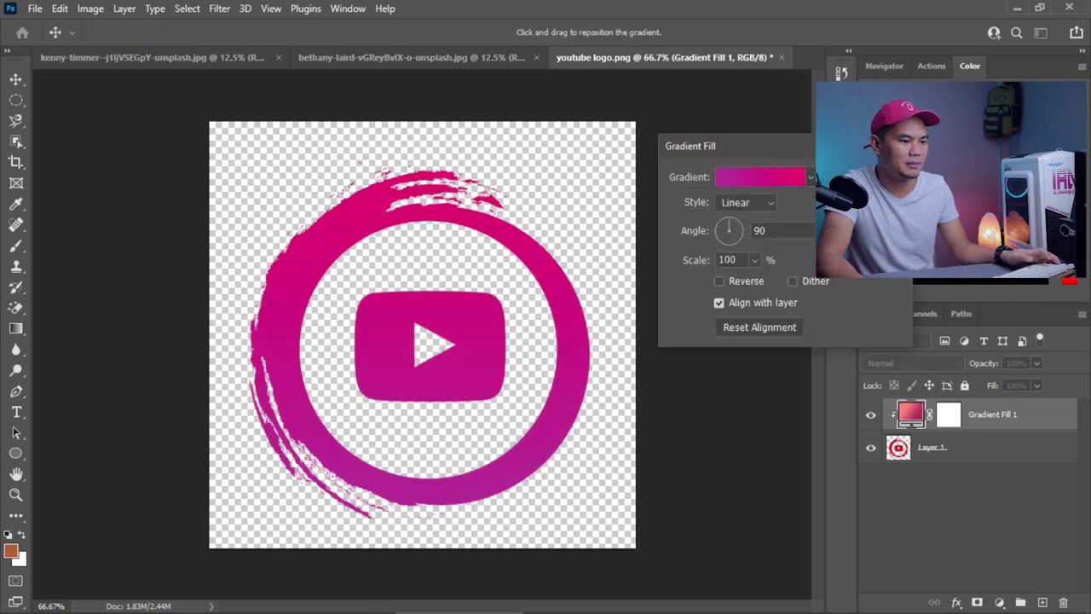
key("Return")
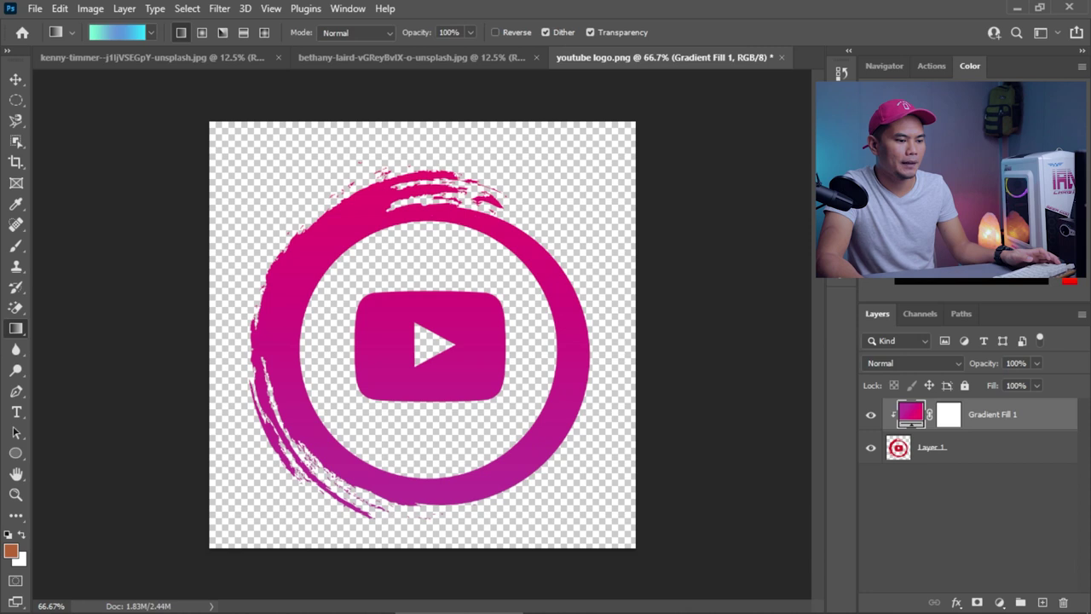
- Delete the Gradient Fill 1 layer and drag a mint-to-blue-to-cyan gradient across Layer 1
left_click(871, 416)
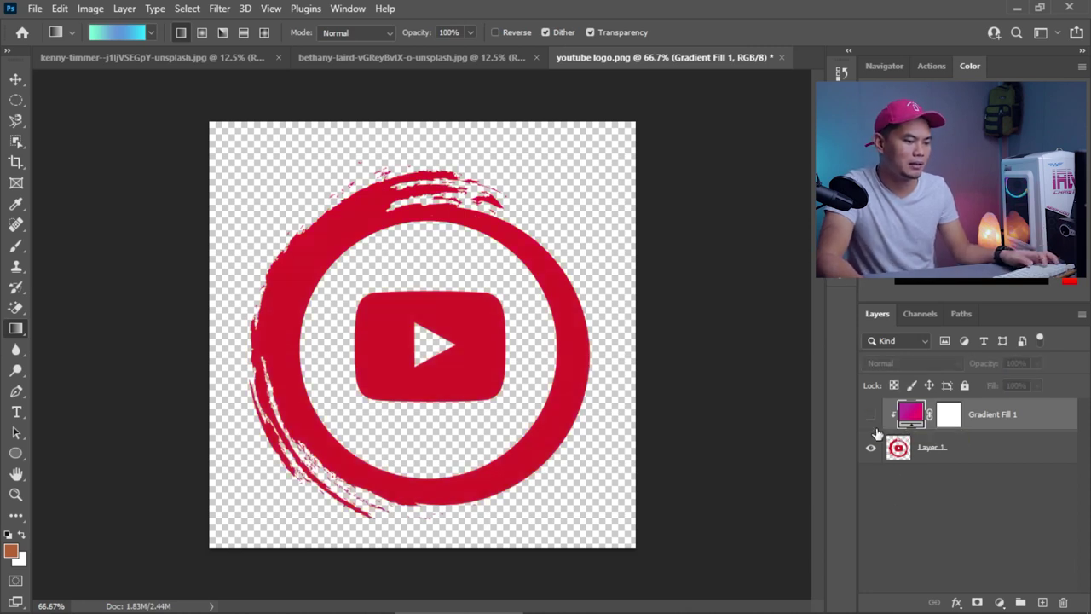
left_click_drag(911, 413, 1064, 602)
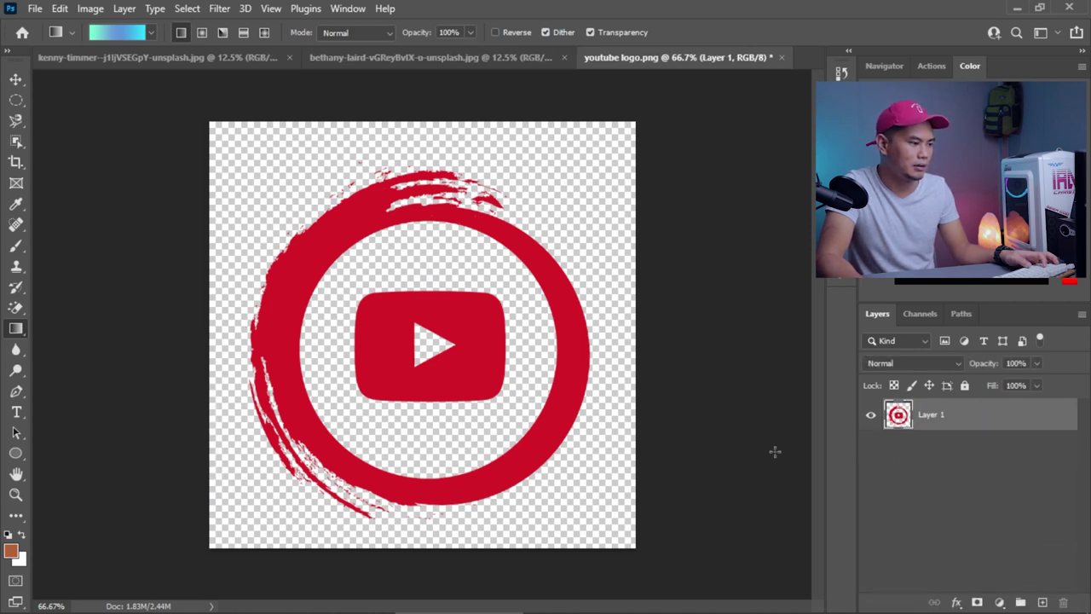
left_click_drag(142, 323, 738, 329)
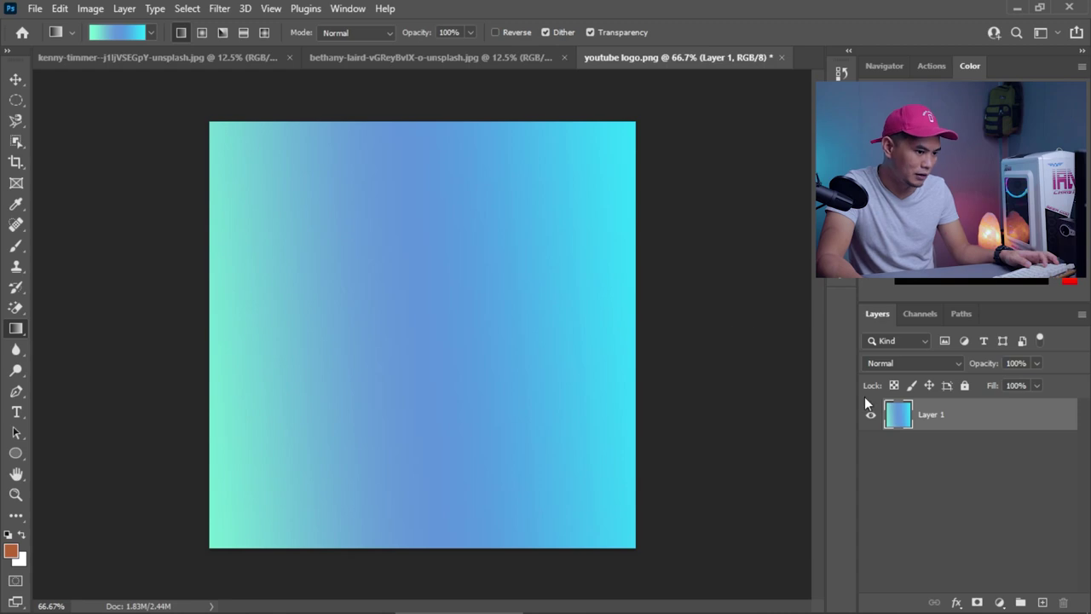
- Undo the Layer 1 gradient, add a new Layer 2, and fill it blue with the Paint Bucket
key("ctrl+z")
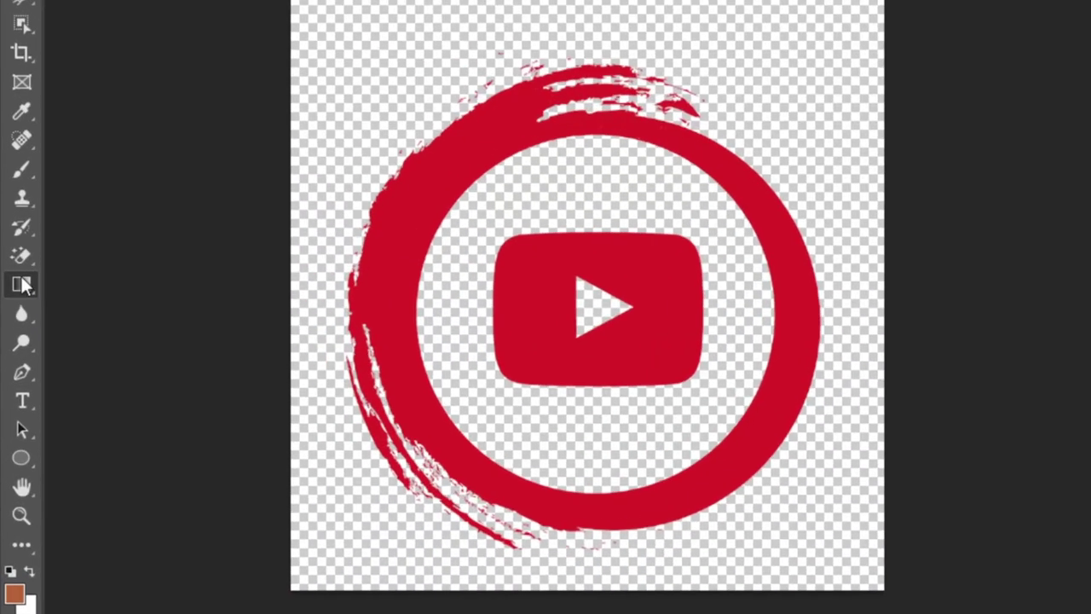
right_click(16, 329)
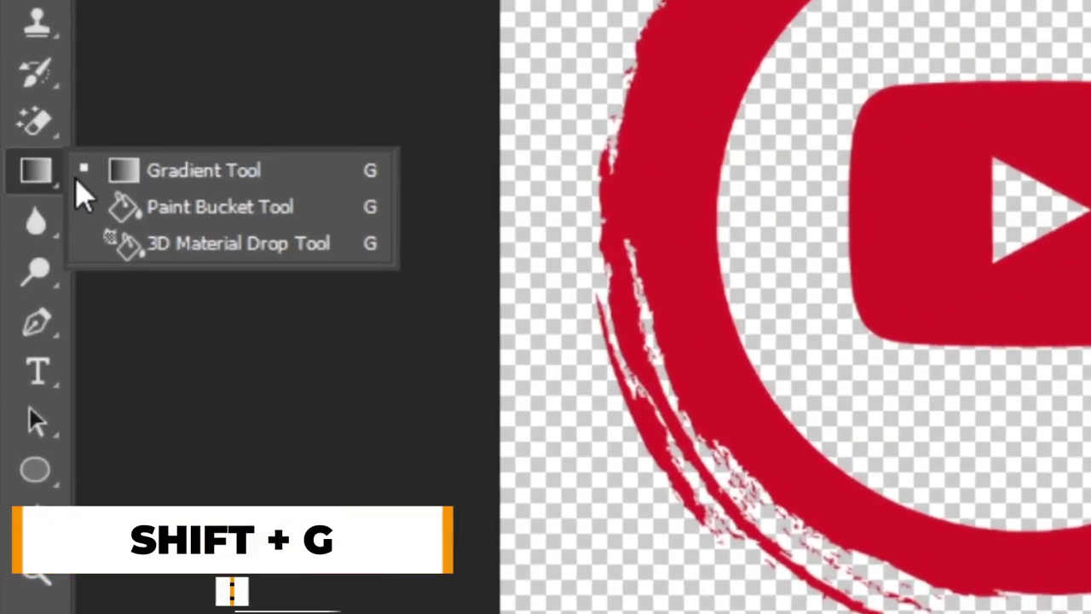
left_click(163, 213)
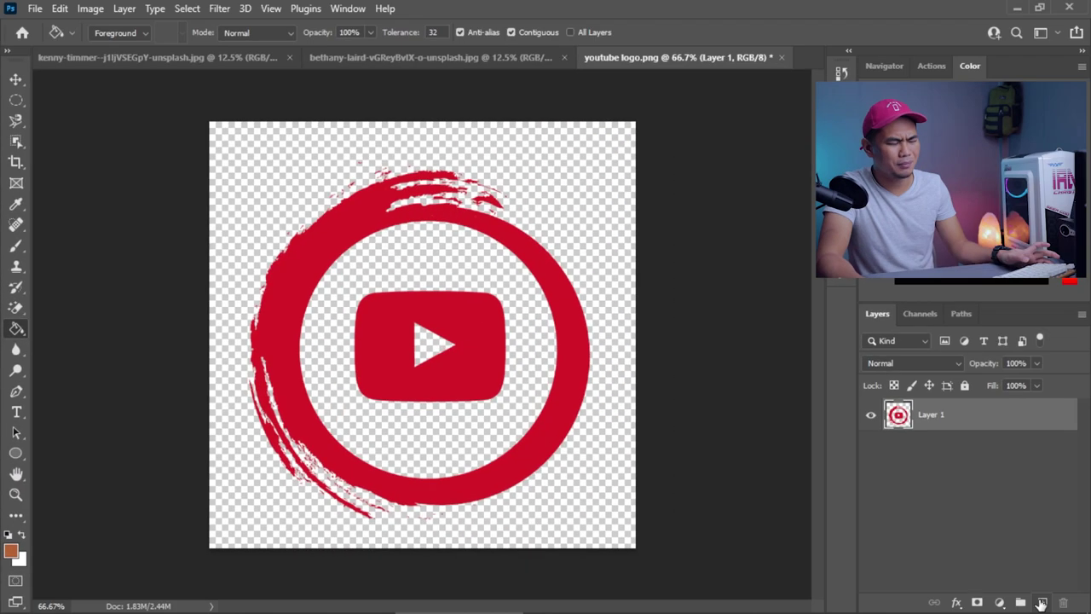
left_click(1041, 603)
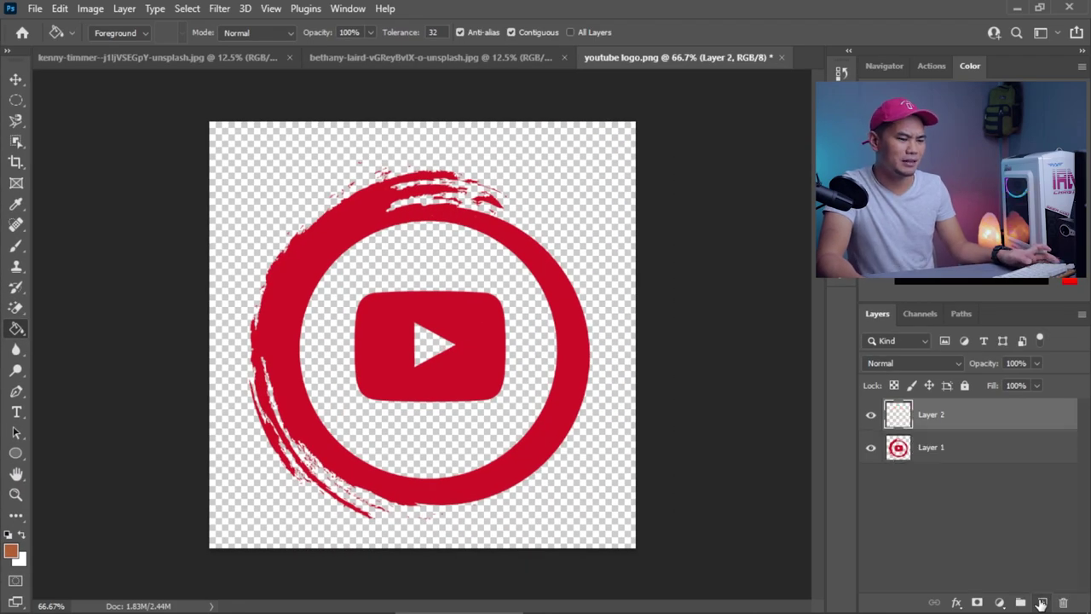
right_click(16, 328)
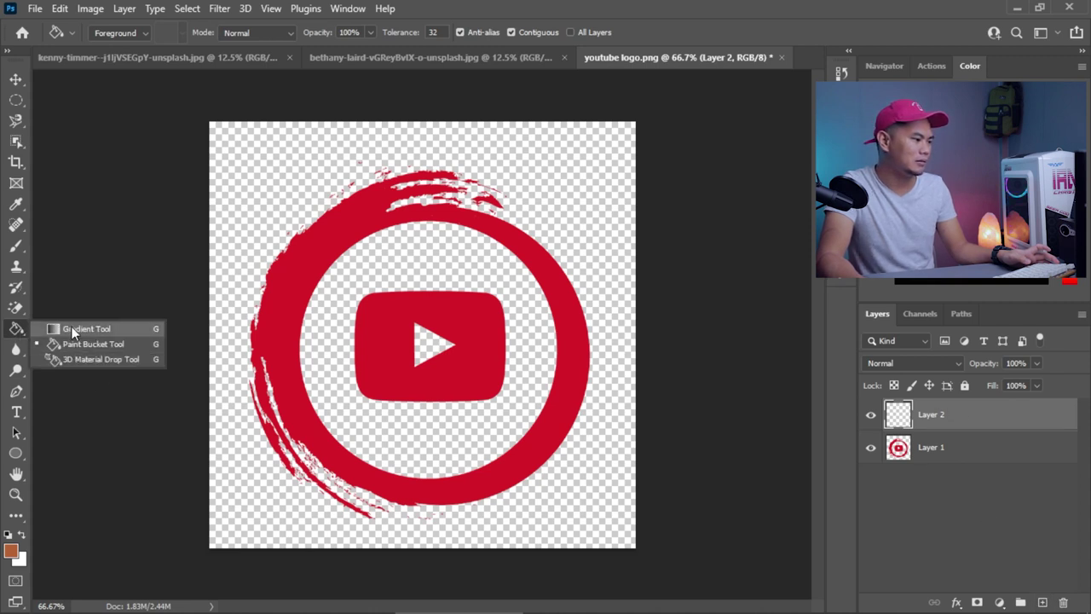
left_click(60, 344)
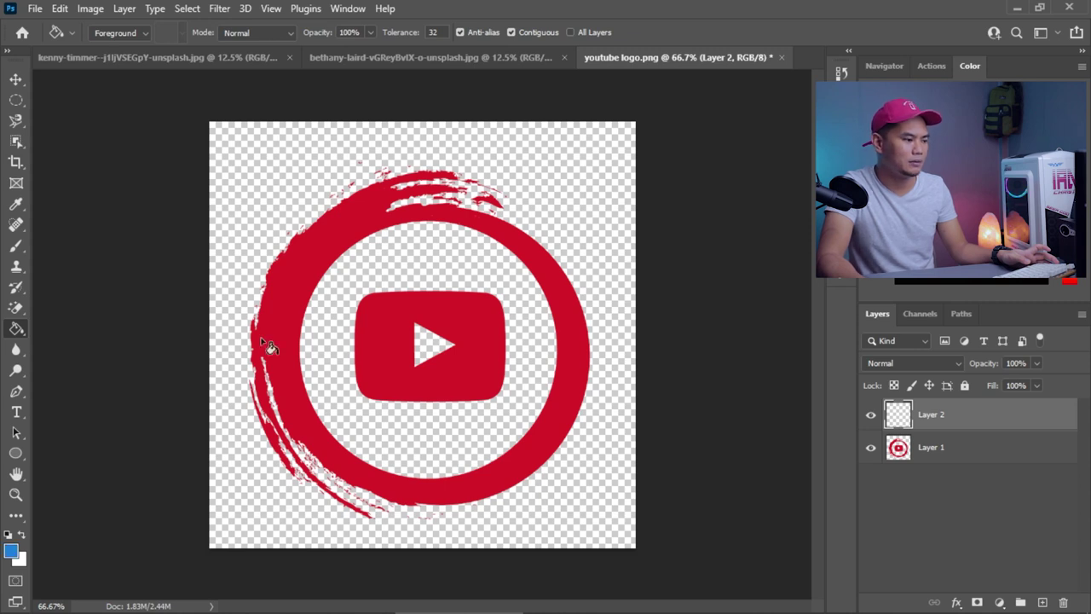
left_click(254, 232)
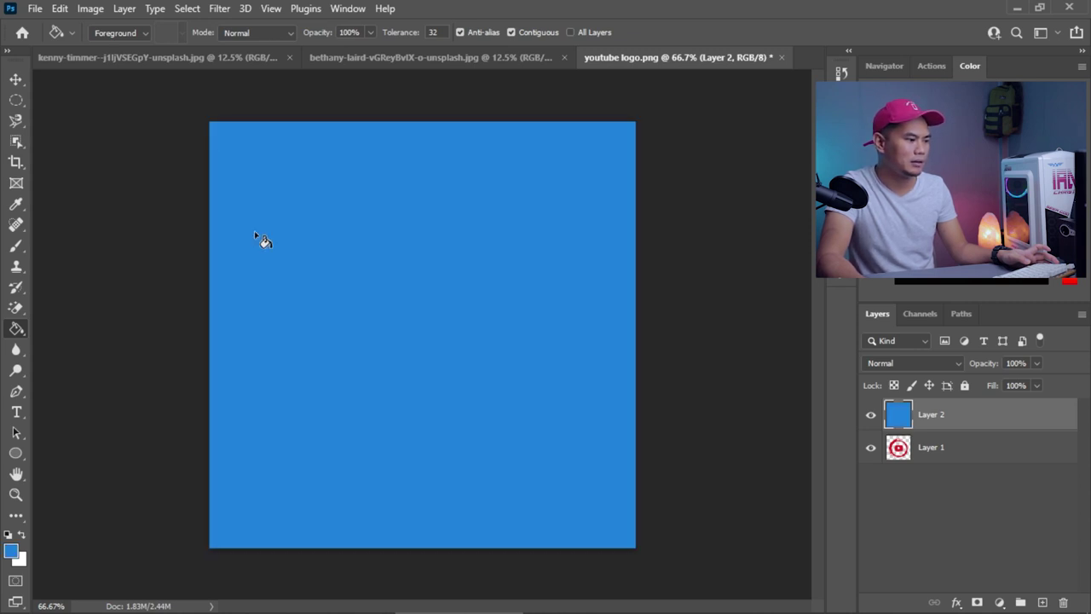
- Move Layer 2 below the logo layer and redraw it as a gentle teal-to-blue gradient
left_click_drag(889, 416, 902, 472)
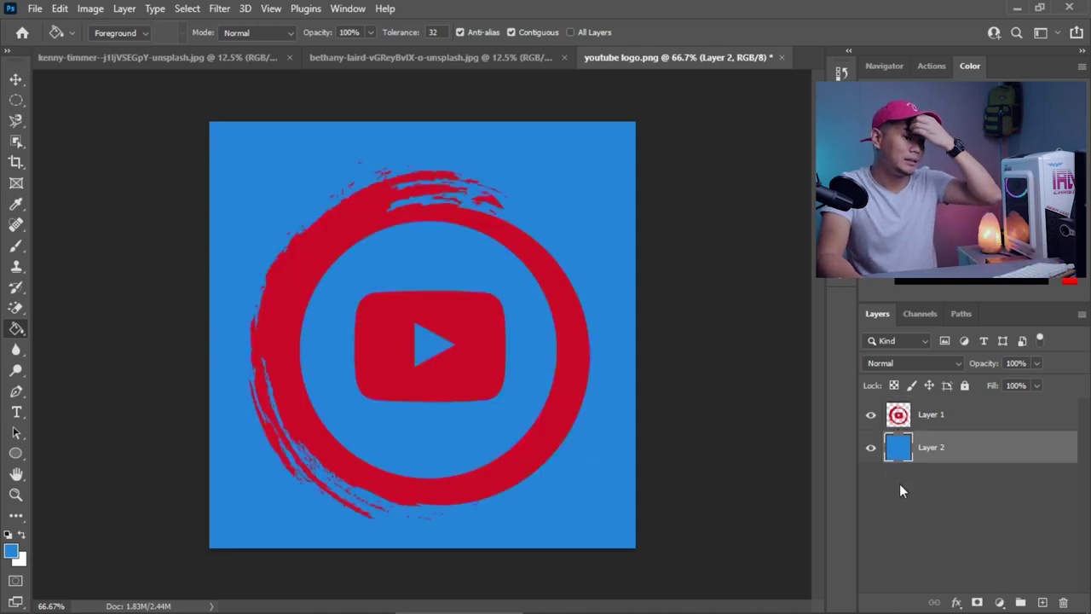
right_click(16, 329)
left_click(69, 323)
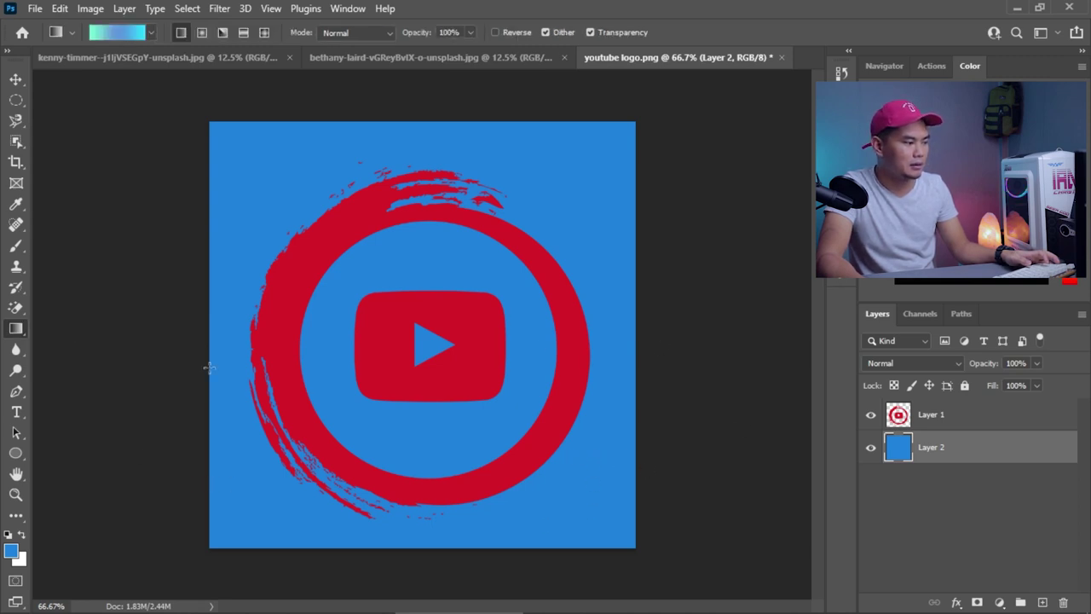
left_click_drag(223, 347, 497, 347)
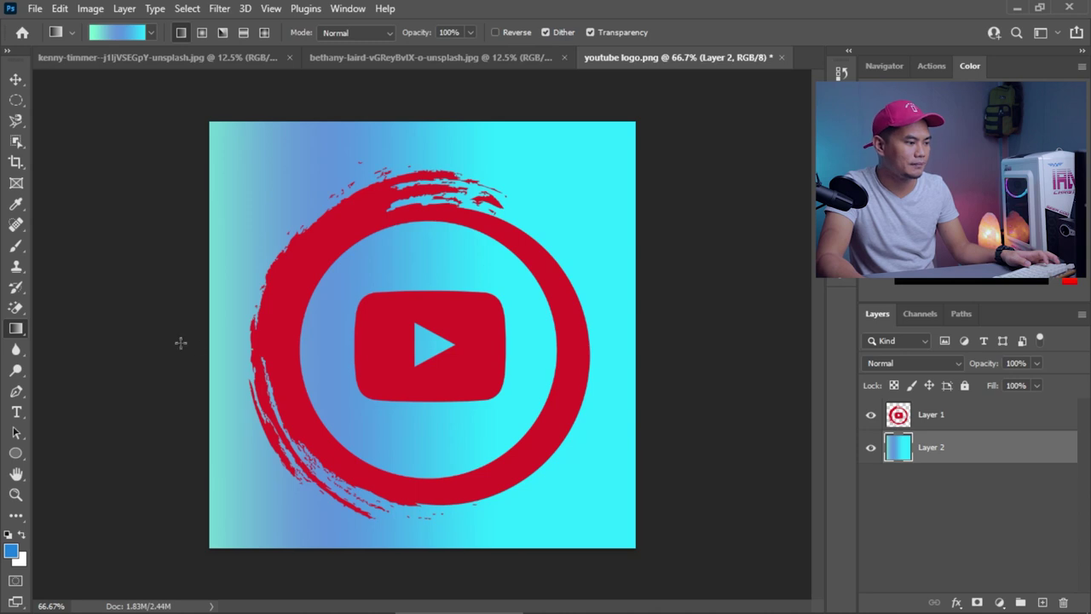
left_click_drag(219, 336, 727, 336)
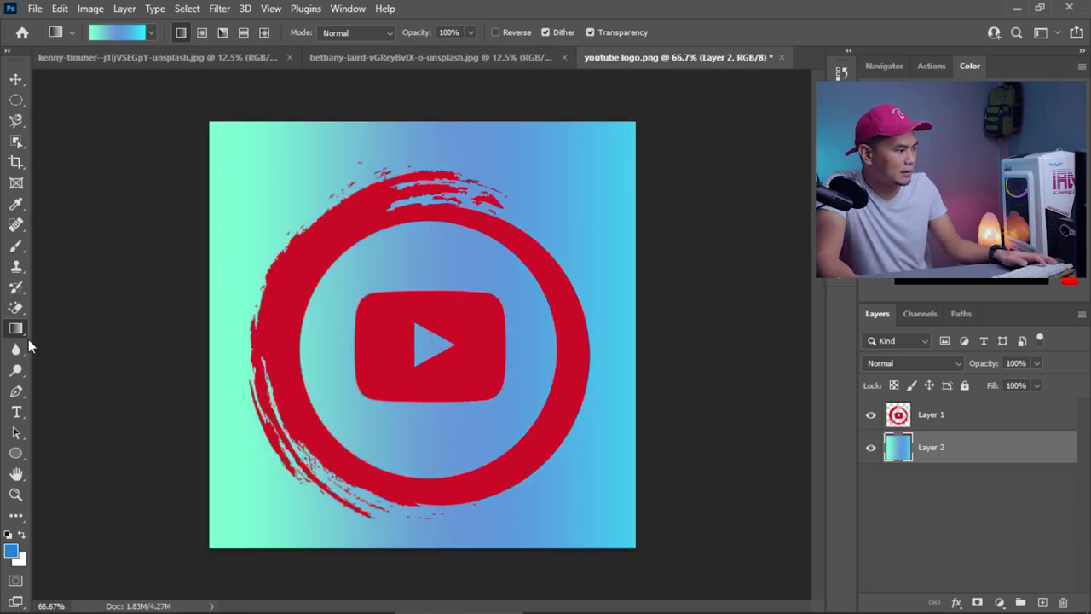
- Select the Blur tool and delete the gradient background Layer 2
left_click(18, 352)
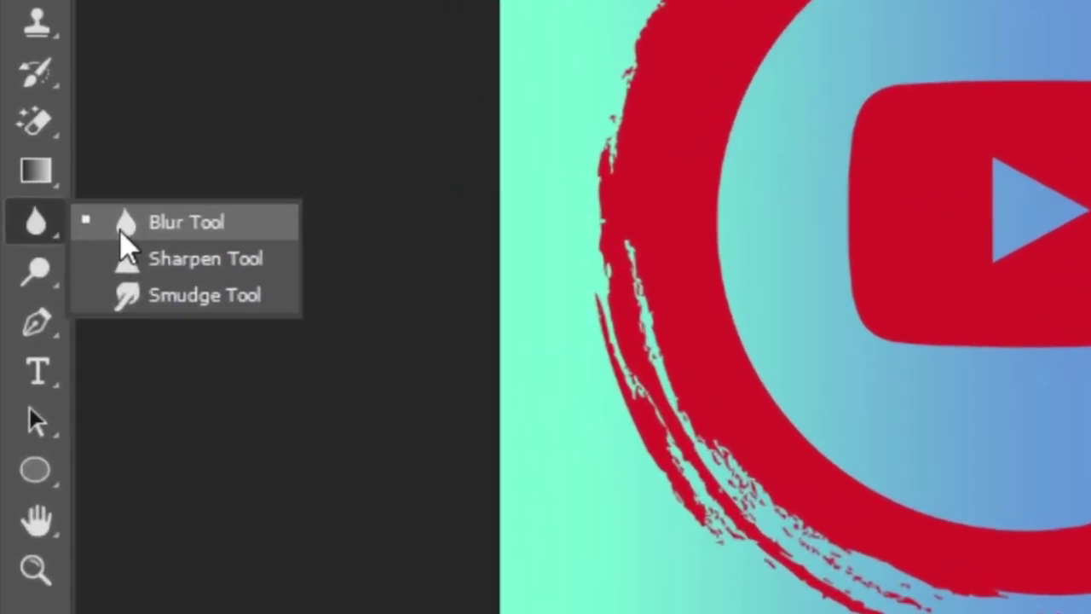
left_click(120, 228)
key("alt+Tab")
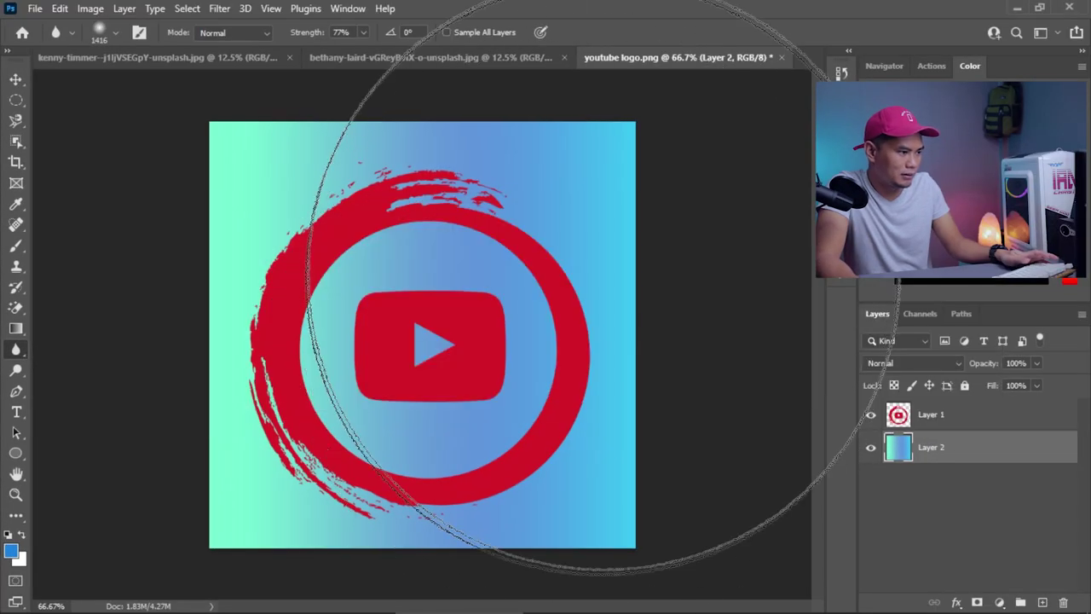
left_click_drag(902, 445, 1064, 601)
- Soften the play triangle's edges with a 150 blur brush, keeping the gradient layer removed
key("bracketleft")
key("bracketleft")
key("bracketleft")
key("bracketleft")
key("bracketleft")
key("bracketleft")
key("bracketleft")
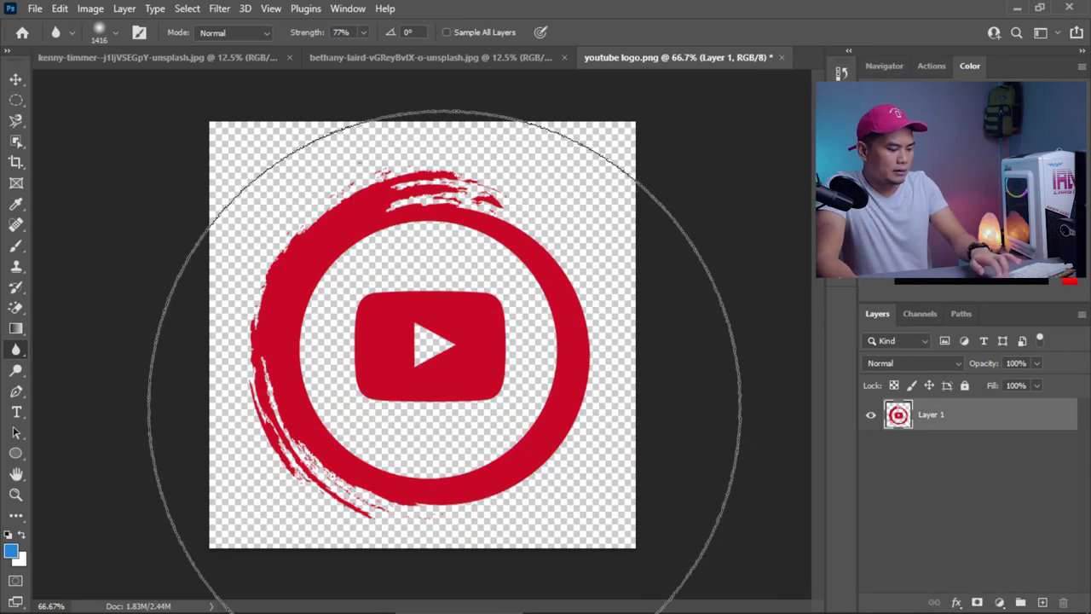
key("bracketleft")
key("bracketleft")
key("bracketleft")
key("bracketleft")
key("bracketleft")
key("bracketleft")
key("bracketleft")
key("bracketleft")
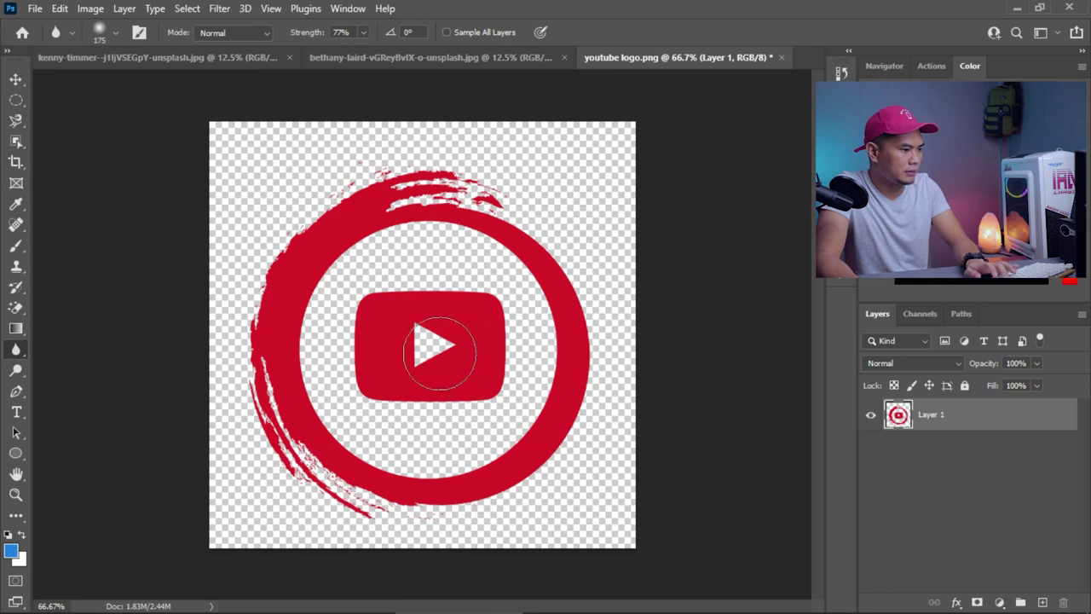
scroll(419, 338, "up", 2)
scroll(420, 339, "up", 2)
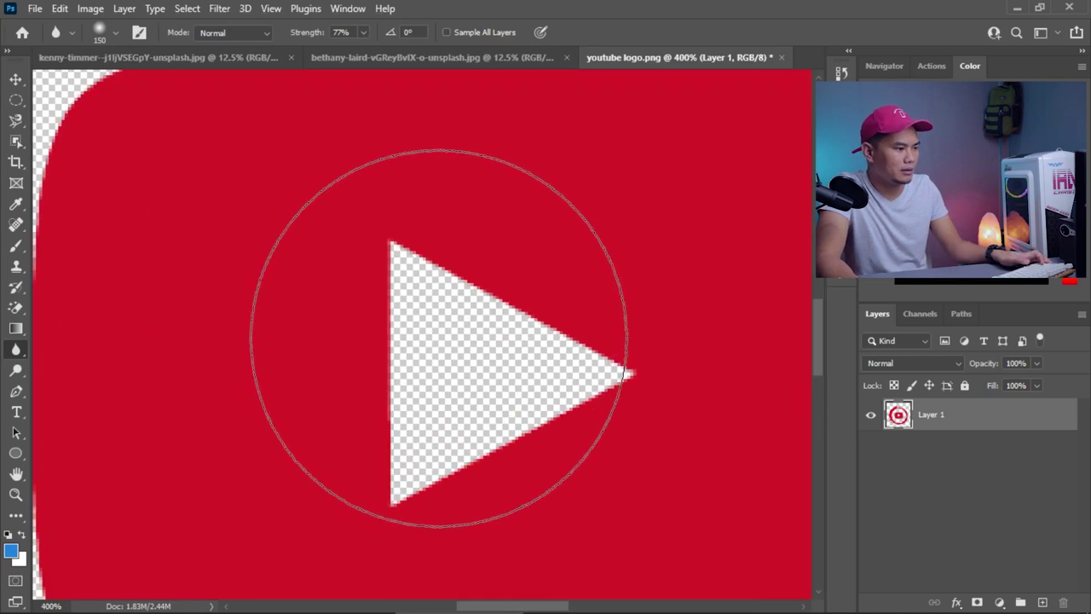
mouse_move(368, 416)
left_mouse_down()
mouse_move(531, 411)
mouse_move(569, 380)
mouse_move(498, 331)
mouse_move(378, 390)
left_mouse_up()
scroll(503, 310, "down", 1)
scroll(503, 309, "down", 1)
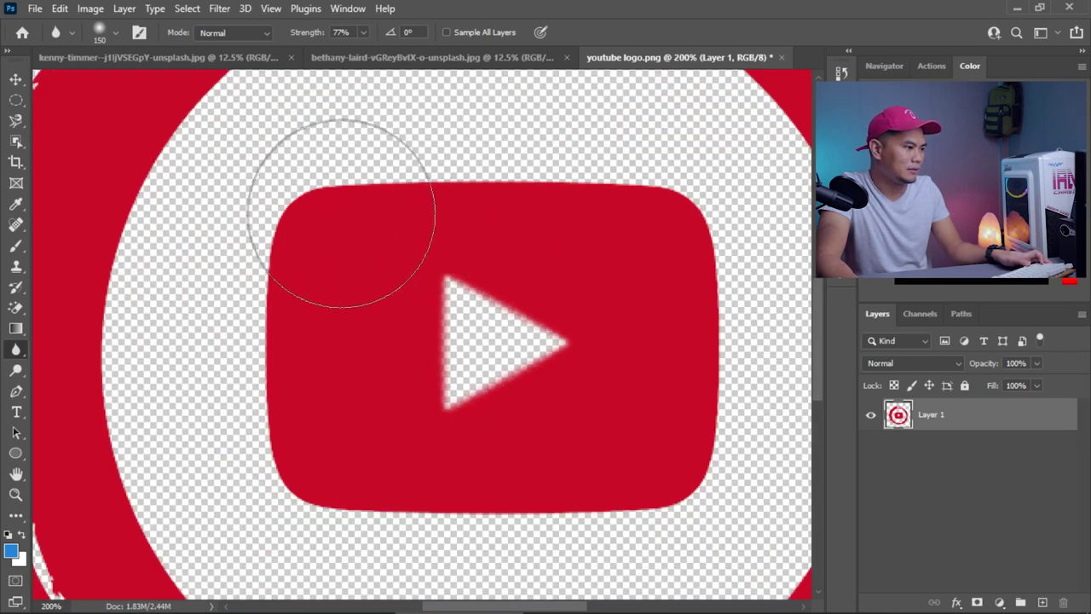
scroll(356, 211, "up", 1)
scroll(355, 211, "up", 1)
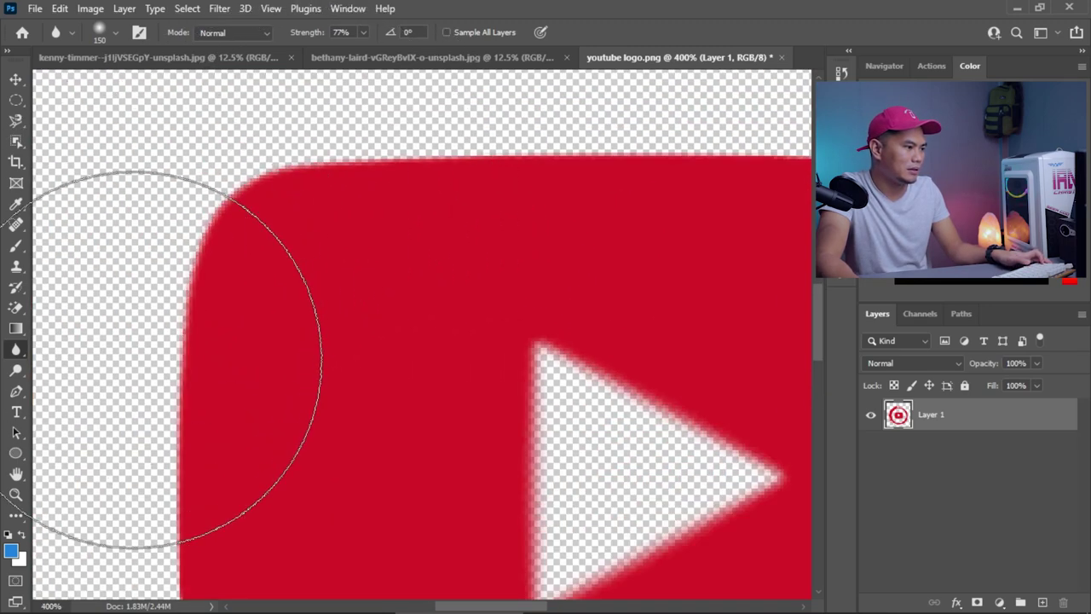
scroll(520, 245, "down", 1)
scroll(532, 247, "down", 1)
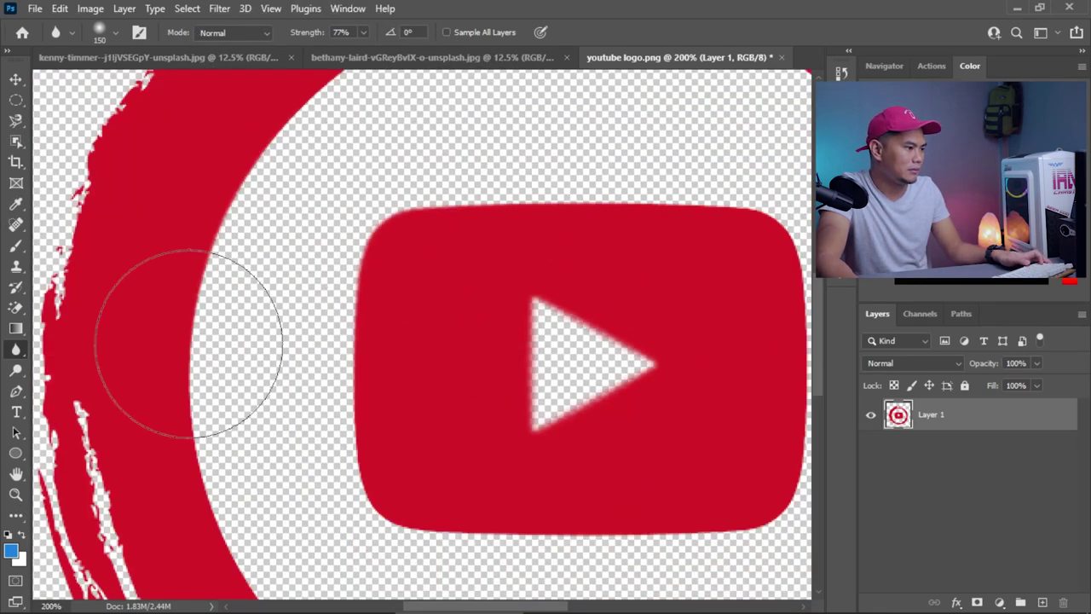
scroll(319, 255, "down", 1)
scroll(487, 175, "up", 1)
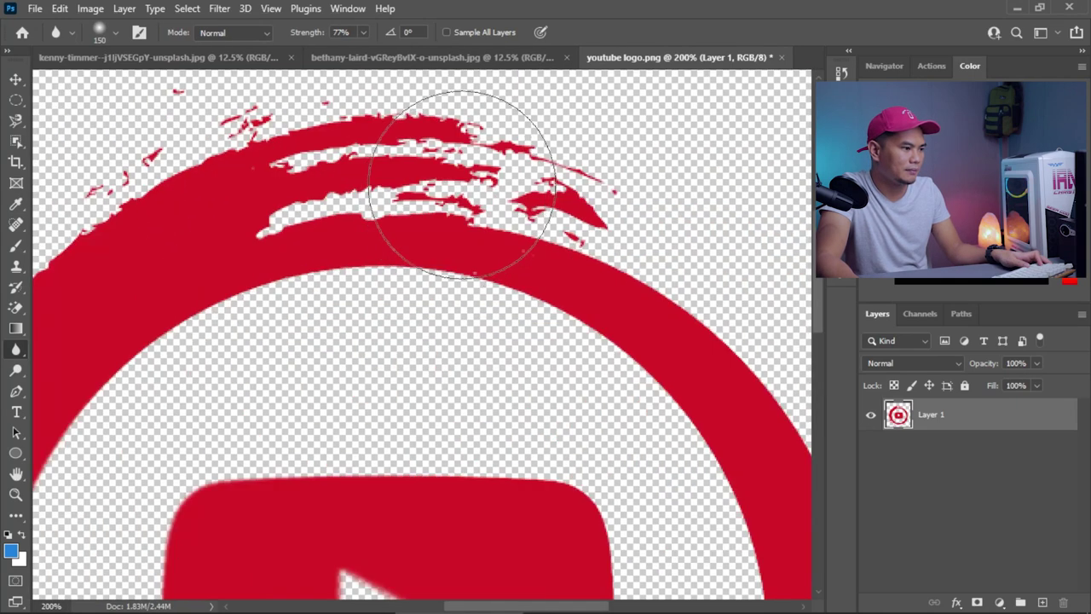
scroll(623, 390, "down", 1)
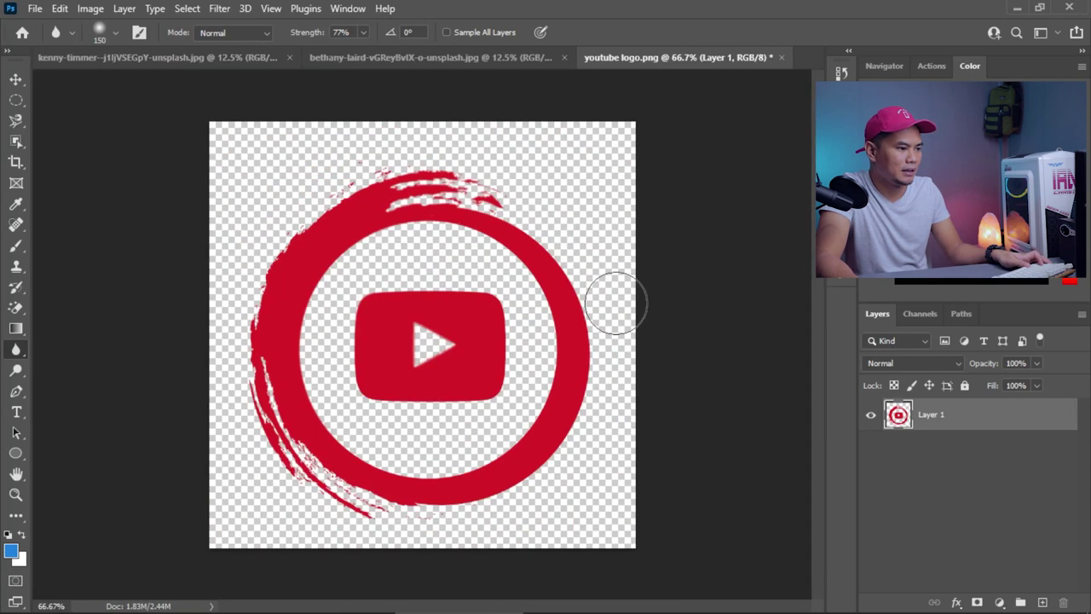
left_click_drag(698, 393, 459, 371)
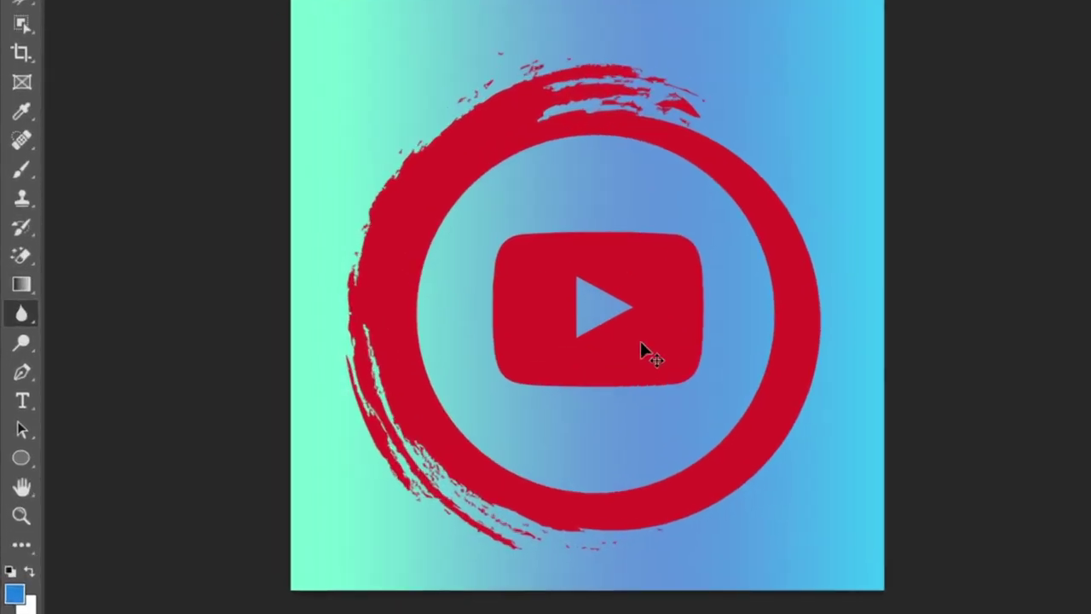
key("ctrl+z")
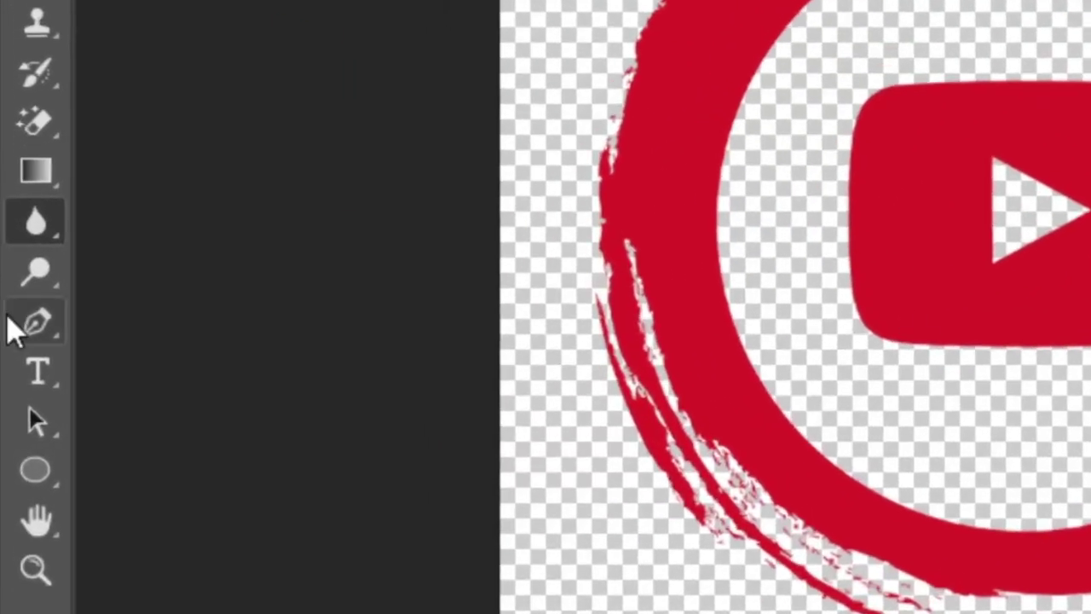
- Switch to the Sharpen tool, shrink the brush below 150, and sharpen around the play triangle
right_click(16, 349)
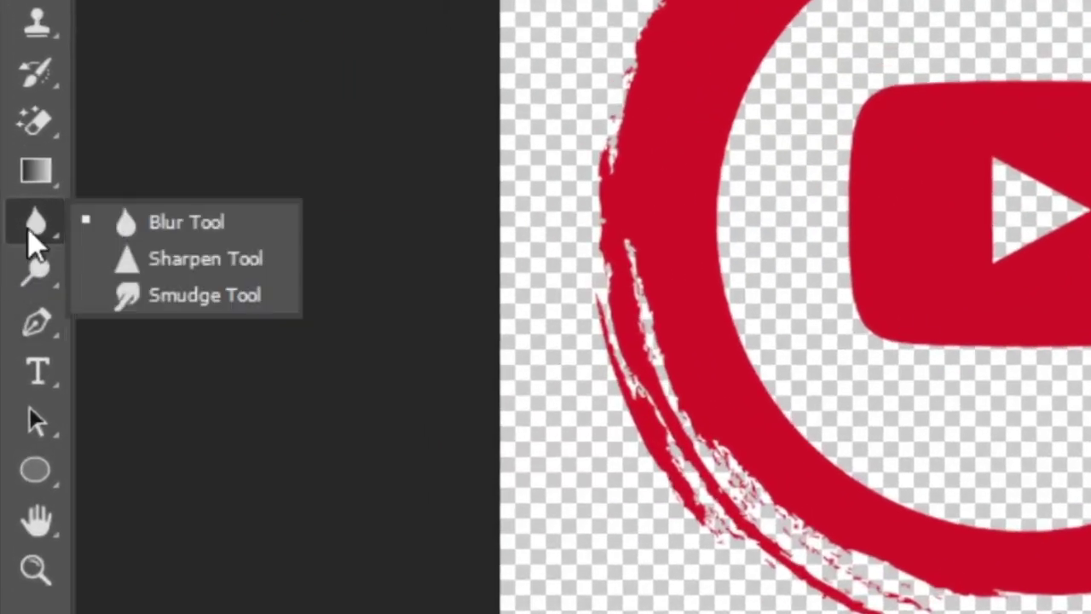
left_click(166, 281)
scroll(426, 377, "up", 5)
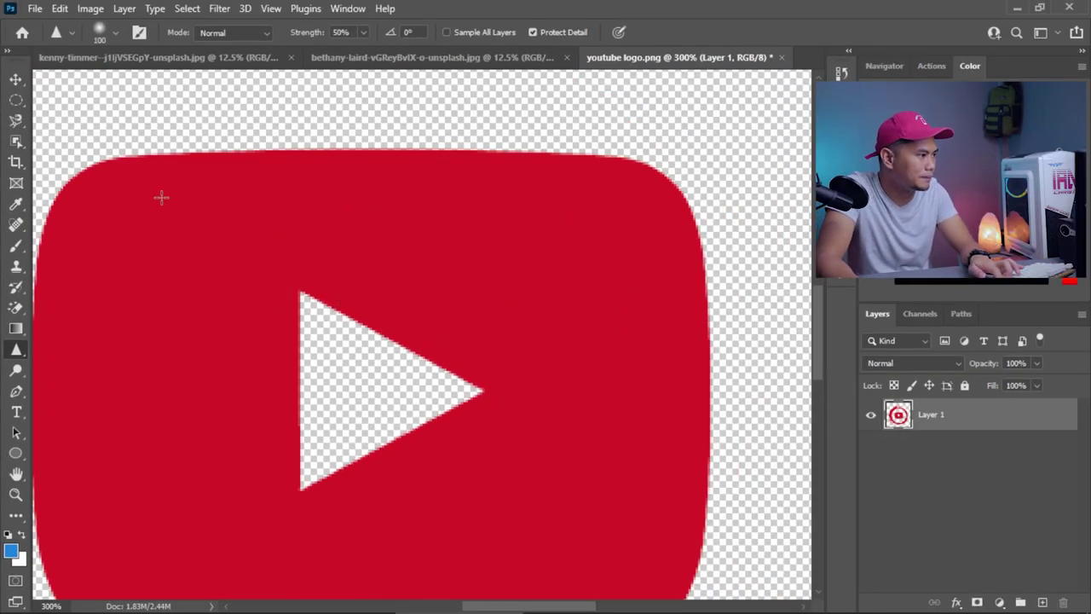
key("bracketleft")
key("bracketleft")
key("bracketleft")
key("bracketleft")
key("bracketleft")
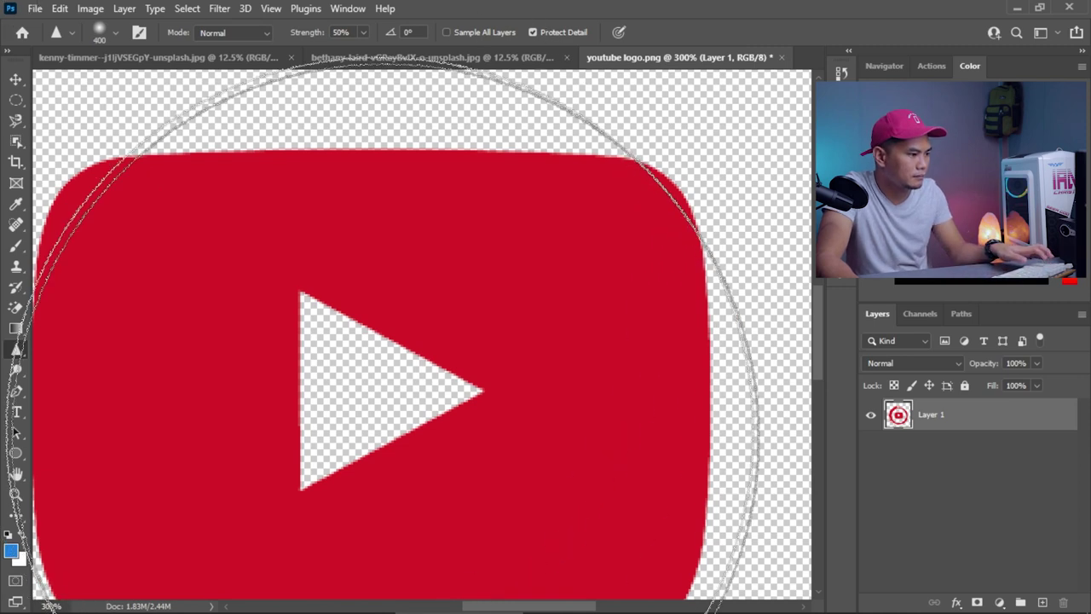
key("bracketleft")
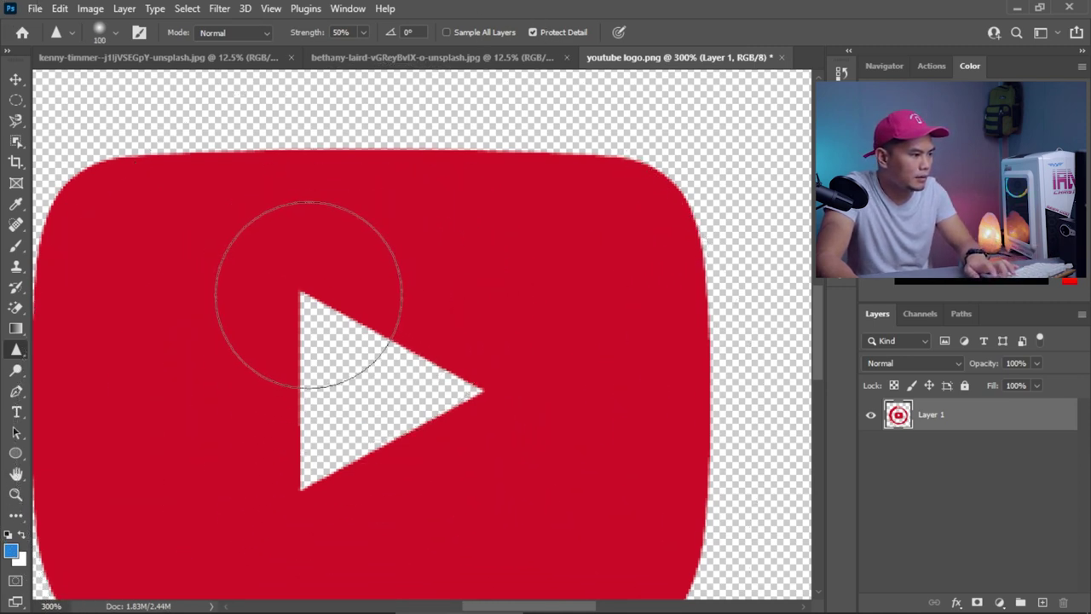
mouse_move(292, 280)
left_mouse_down()
mouse_move(297, 401)
mouse_move(439, 341)
mouse_move(222, 409)
mouse_move(329, 445)
mouse_move(140, 512)
mouse_move(217, 426)
mouse_move(273, 495)
left_mouse_up()
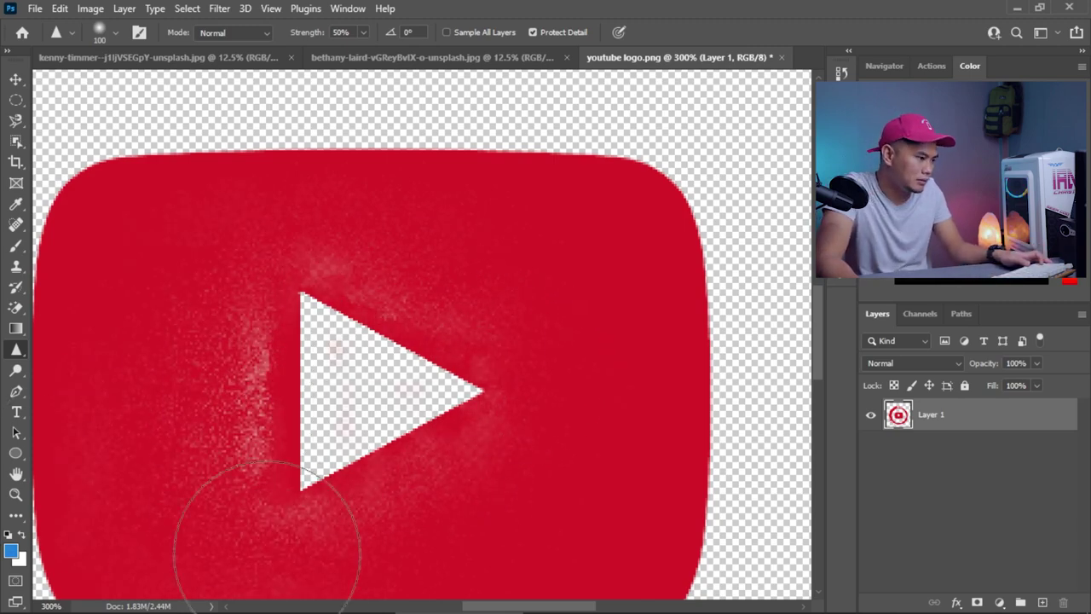
- Sharpen across the play triangle, leaving grainy pink speckle in the red area
scroll(279, 440, "up", 6)
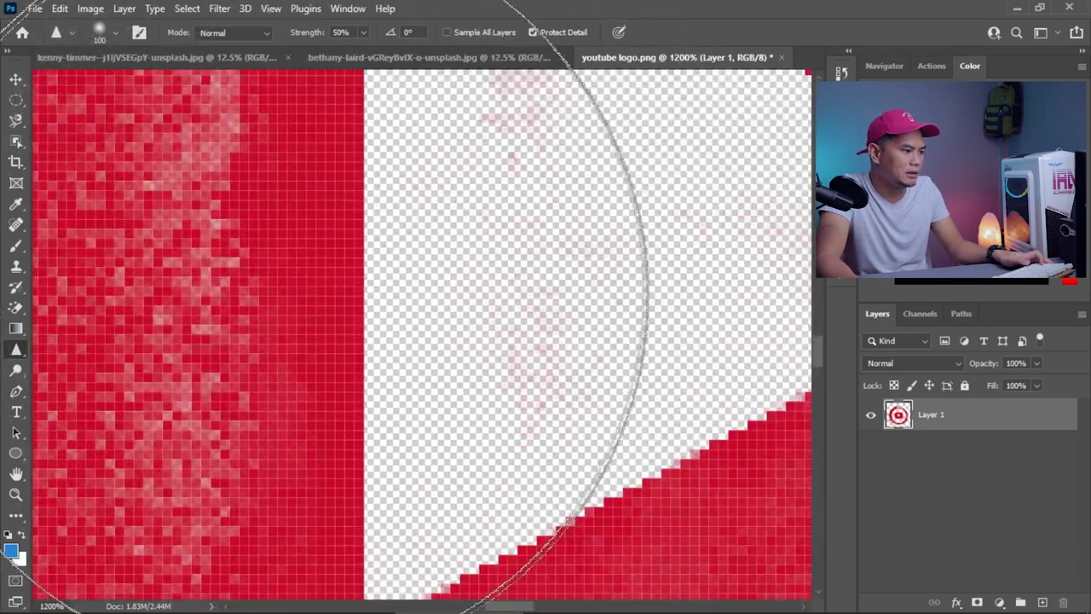
scroll(333, 299, "down", 3)
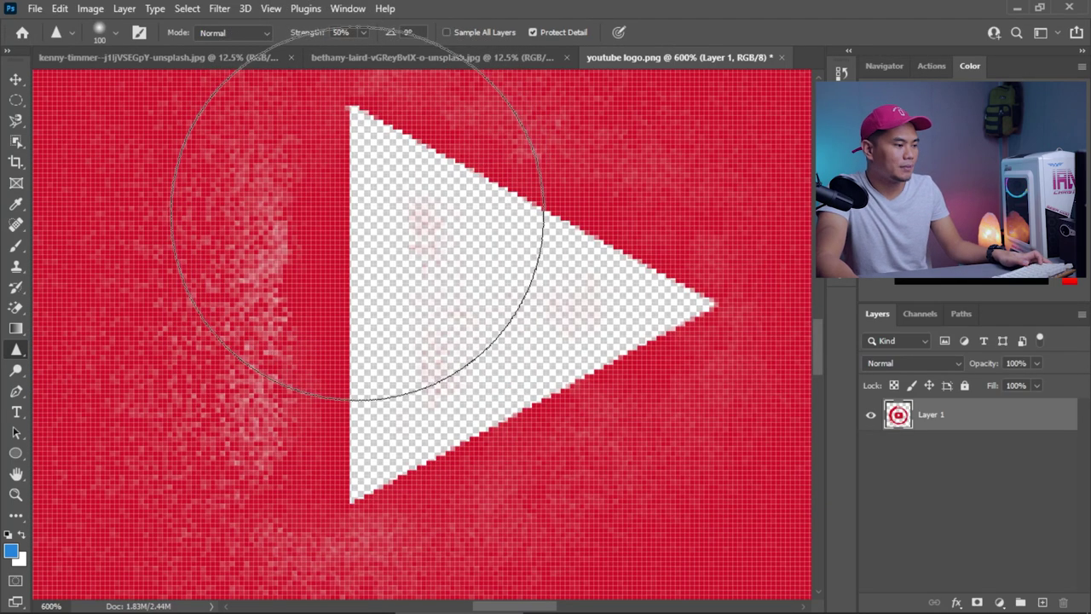
scroll(221, 358, "down", 1)
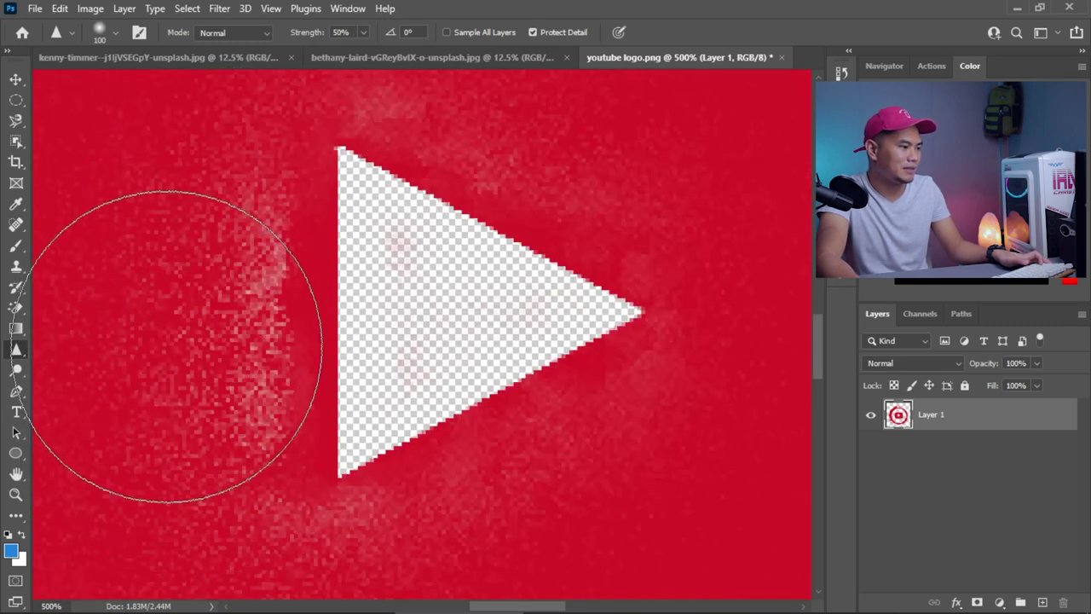
scroll(216, 416, "down", 3)
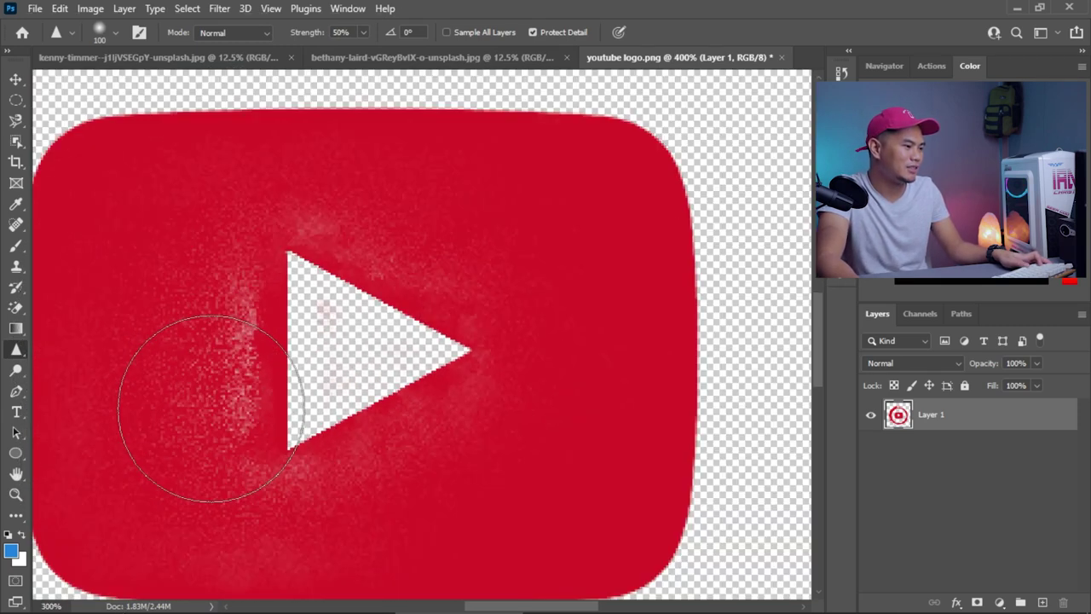
scroll(256, 281, "up", 3)
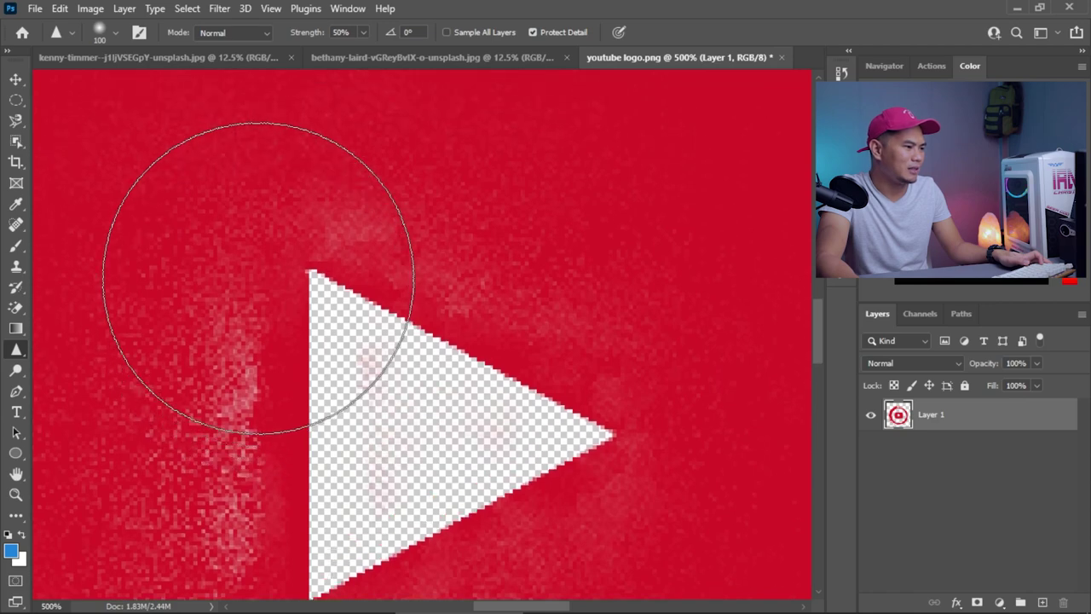
scroll(231, 305, "down", 1)
mouse_move(388, 318)
left_mouse_down()
mouse_move(539, 383)
mouse_move(597, 426)
mouse_move(535, 429)
mouse_move(536, 391)
mouse_move(519, 395)
mouse_move(603, 445)
mouse_move(479, 485)
mouse_move(494, 273)
mouse_move(368, 540)
mouse_move(400, 569)
mouse_move(274, 566)
mouse_move(238, 307)
mouse_move(266, 505)
mouse_move(265, 274)
mouse_move(278, 384)
left_mouse_up()
scroll(278, 384, "up", 1)
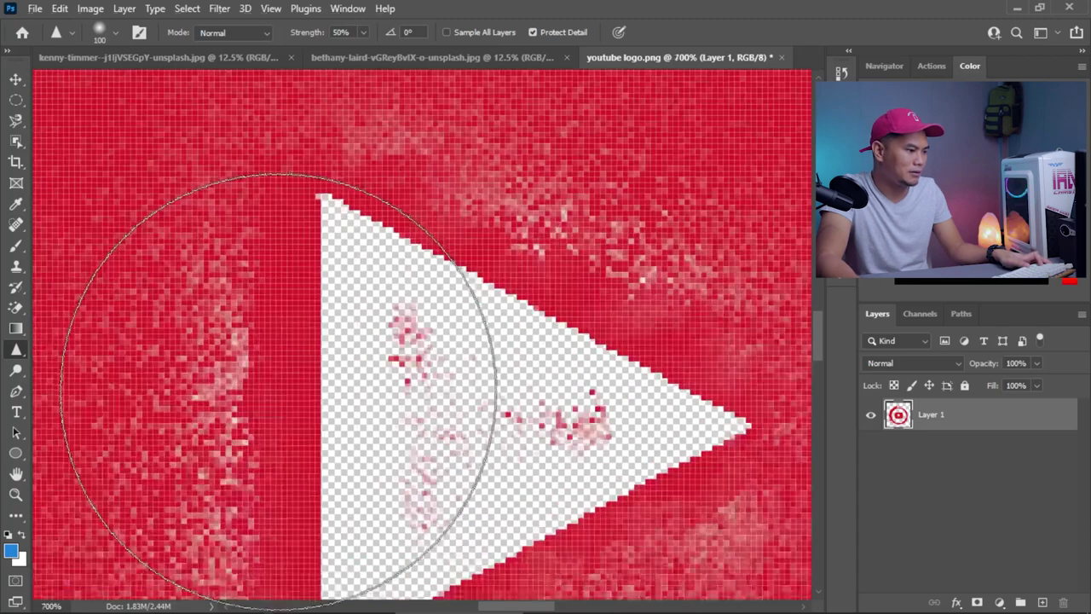
scroll(290, 384, "down", 4)
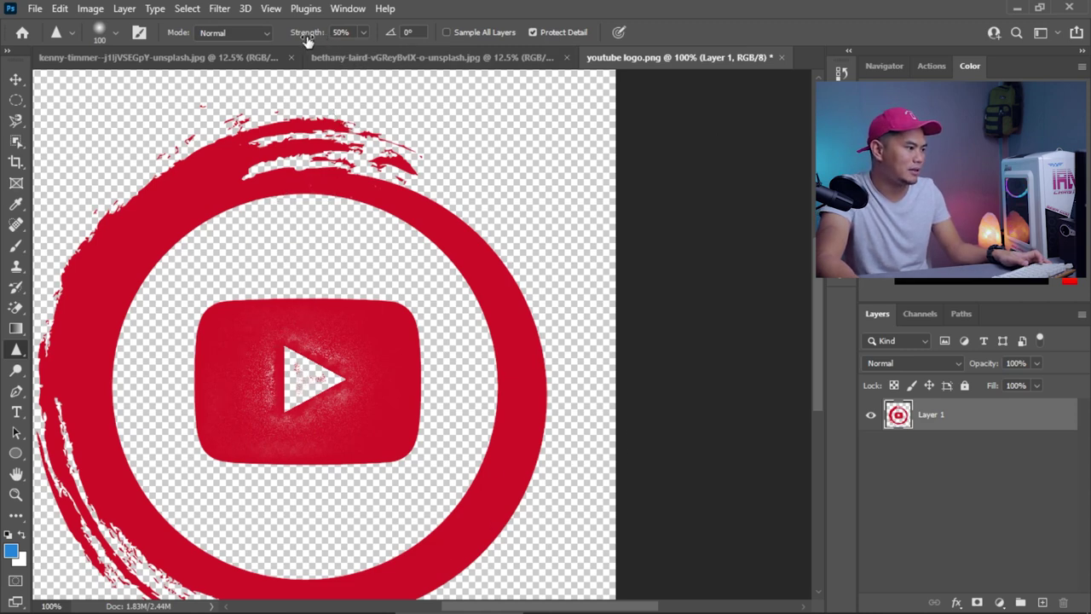
- Smear the logo ring's upper-right and left edges with the Smudge tool
right_click(16, 350)
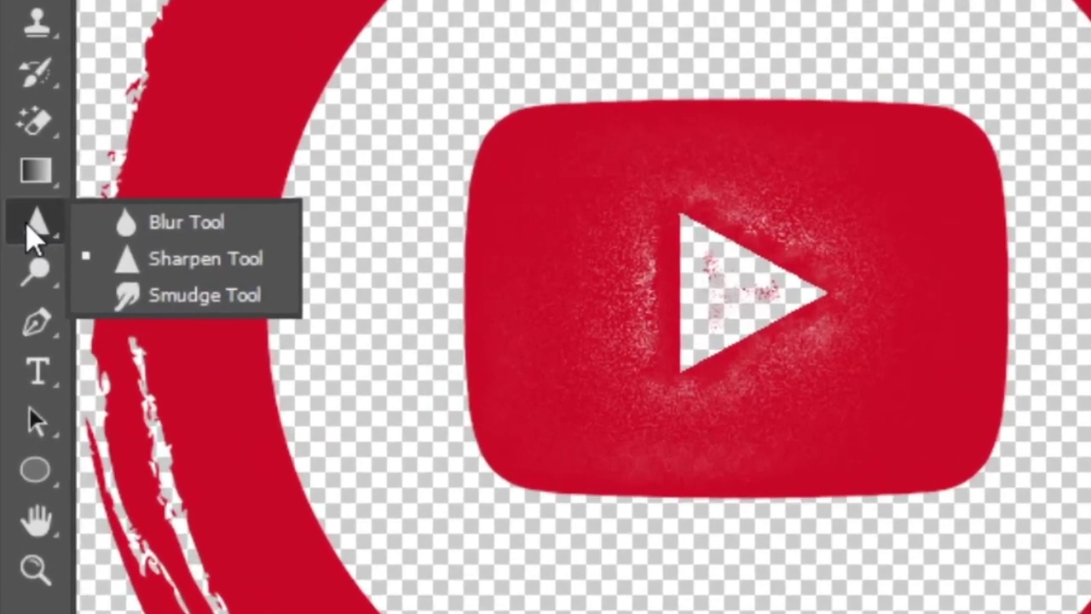
left_click(50, 383)
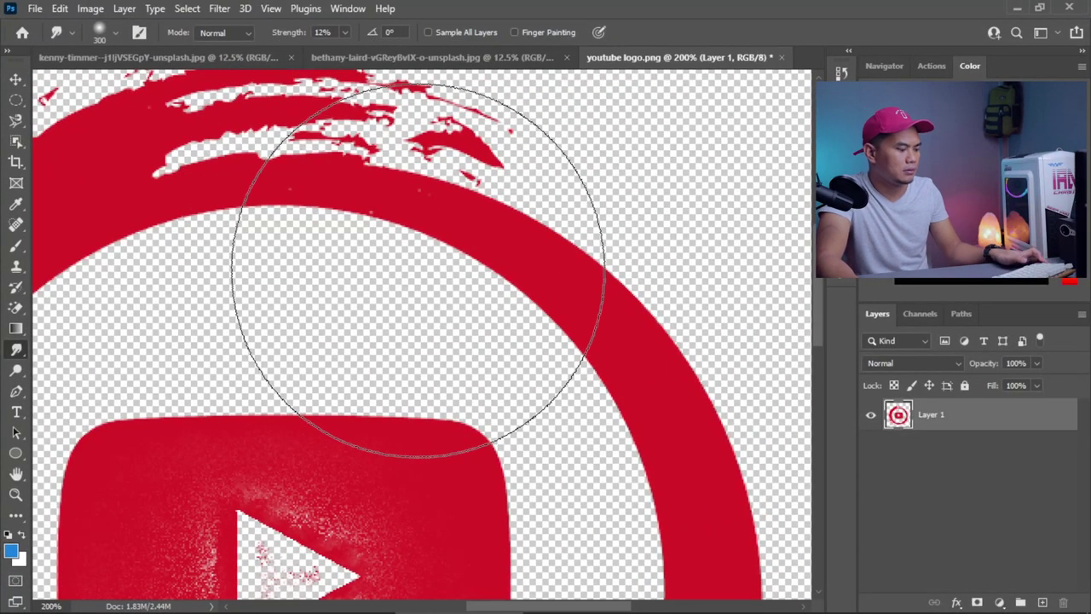
key("ctrl+minus")
key("ctrl+minus")
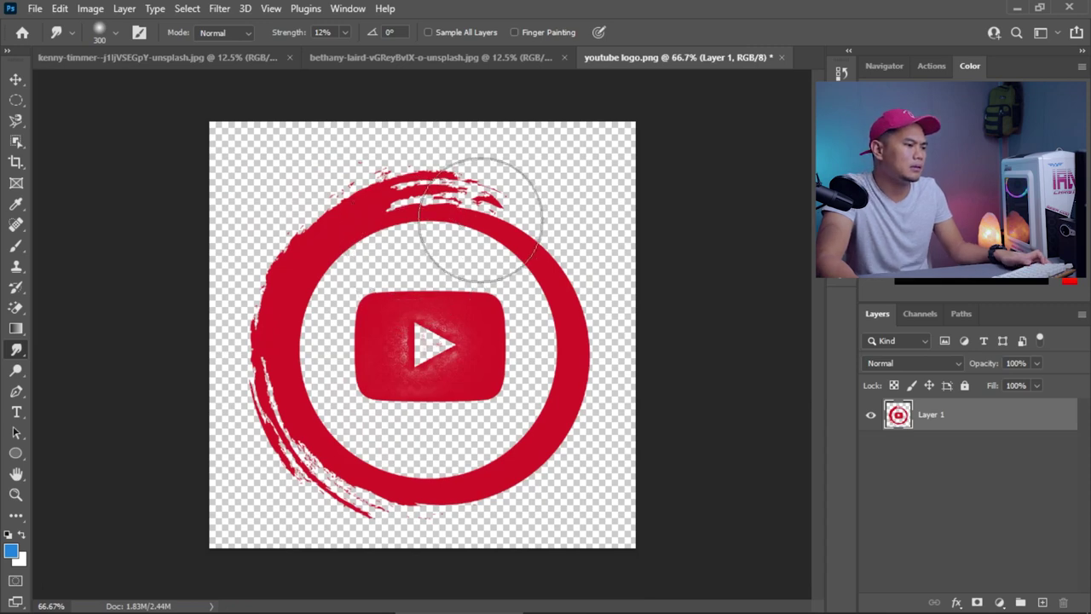
scroll(503, 225, "up", 1)
scroll(500, 238, "down", 1)
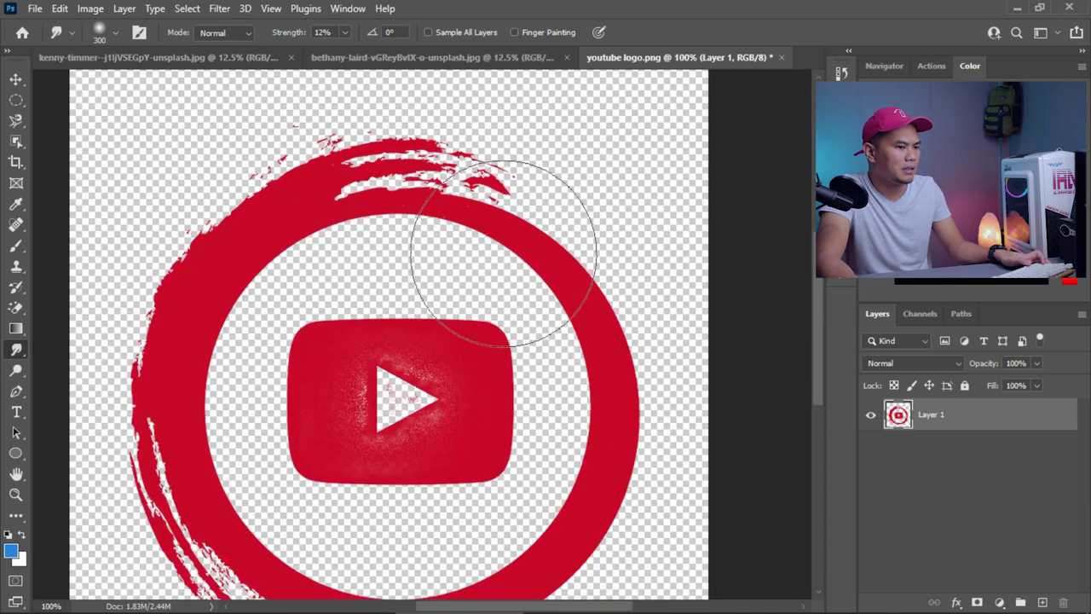
mouse_move(503, 256)
left_mouse_down()
mouse_move(497, 214)
mouse_move(480, 287)
mouse_move(495, 159)
left_mouse_up()
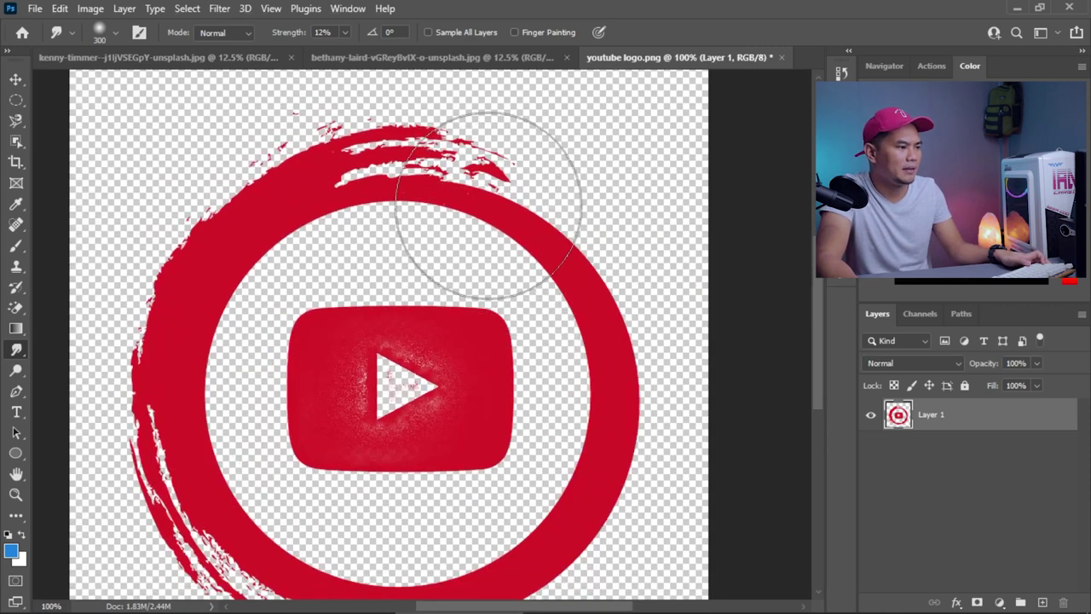
mouse_move(246, 269)
left_mouse_down()
mouse_move(198, 506)
mouse_move(372, 560)
mouse_move(634, 442)
mouse_move(646, 328)
mouse_move(526, 242)
mouse_move(314, 234)
mouse_move(197, 479)
mouse_move(473, 449)
mouse_move(353, 373)
mouse_move(391, 497)
mouse_move(535, 343)
mouse_move(290, 308)
mouse_move(314, 600)
mouse_move(543, 257)
mouse_move(459, 365)
mouse_move(422, 379)
mouse_move(484, 292)
mouse_move(451, 305)
left_mouse_up()
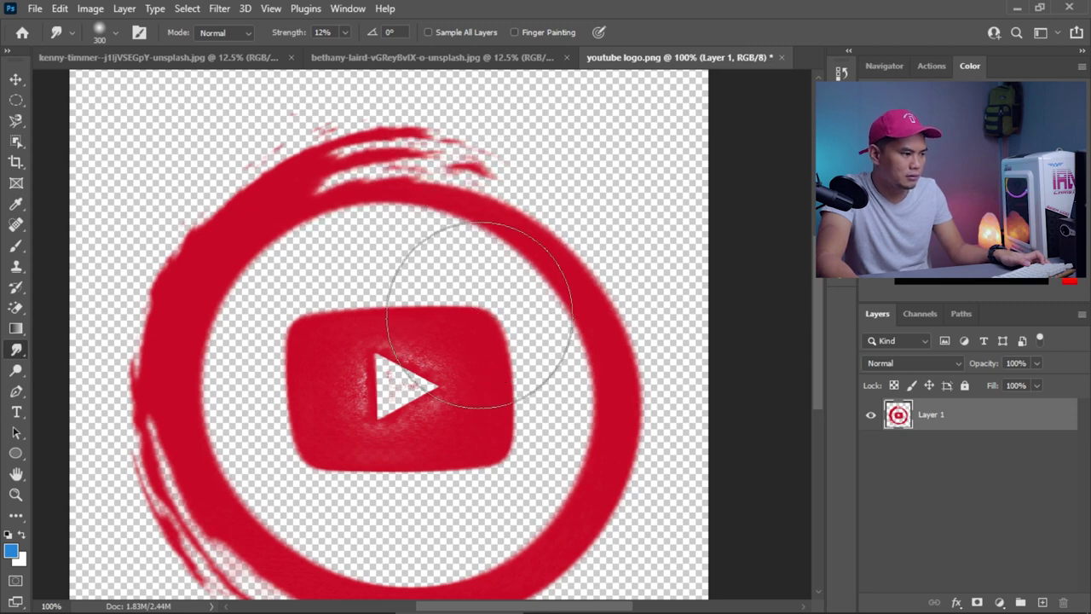
- Step back through the history to the clean, unsmudged original logo
key("ctrl+z")
key("ctrl+z")
key("ctrl+z")
key("ctrl+z")
key("ctrl+z")
key("ctrl+z")
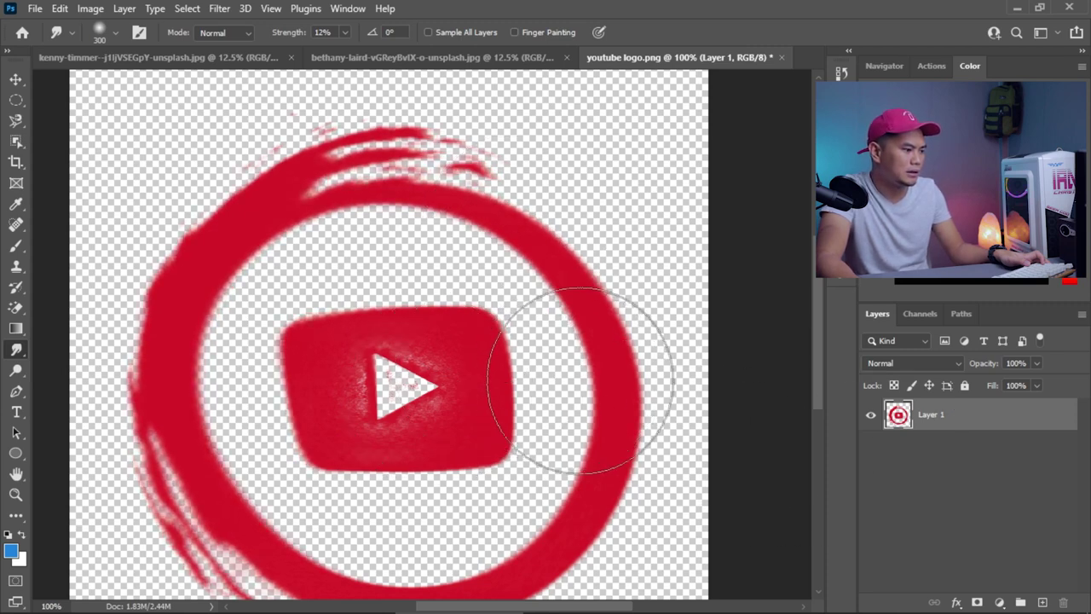
key("ctrl+shift+z")
key("ctrl+shift+z")
key("ctrl+shift+z")
key("ctrl+shift+z")
key("ctrl+shift+z")
key("ctrl+shift+z")
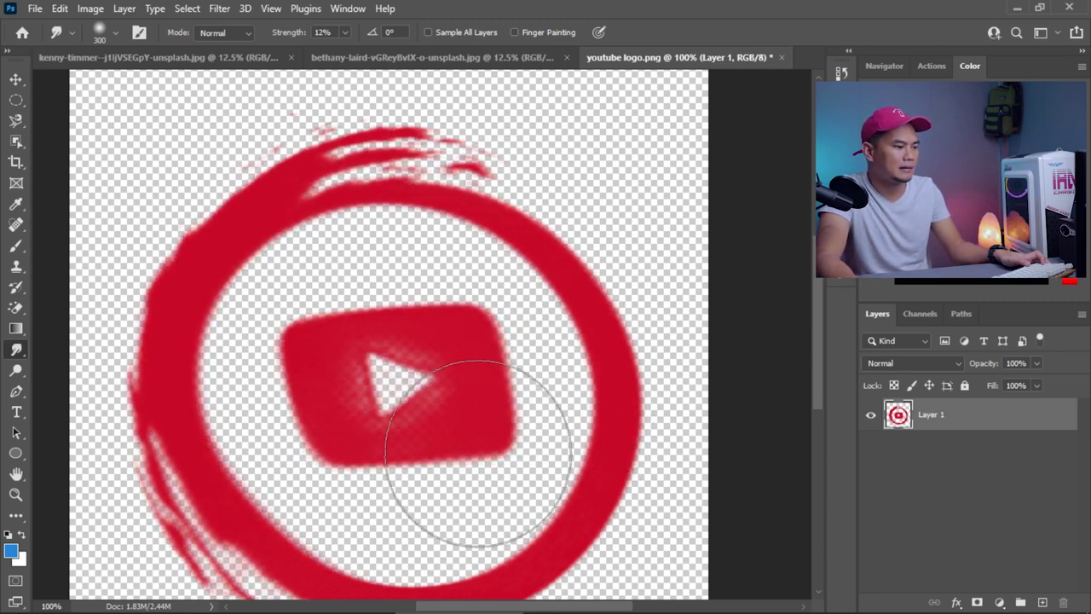
key("ctrl+shift+z")
key("ctrl+shift+z")
key("ctrl+shift+z")
key("ctrl+shift+z")
key("ctrl+shift+z")
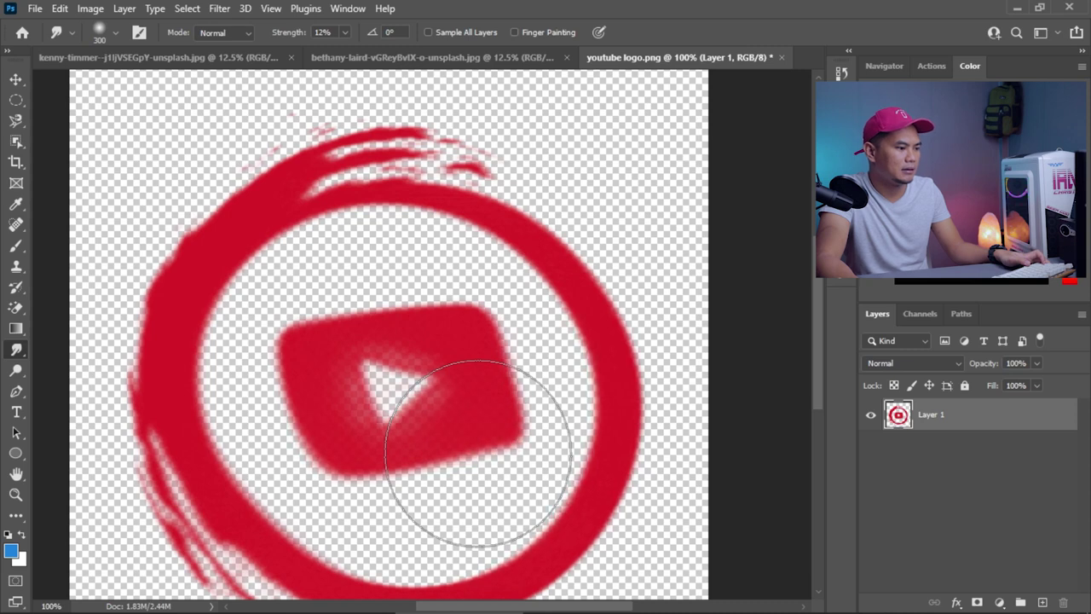
key("ctrl+shift+z")
key("ctrl+shift+z")
key("ctrl+shift+z")
key("ctrl+shift+z")
key("ctrl+shift+z")
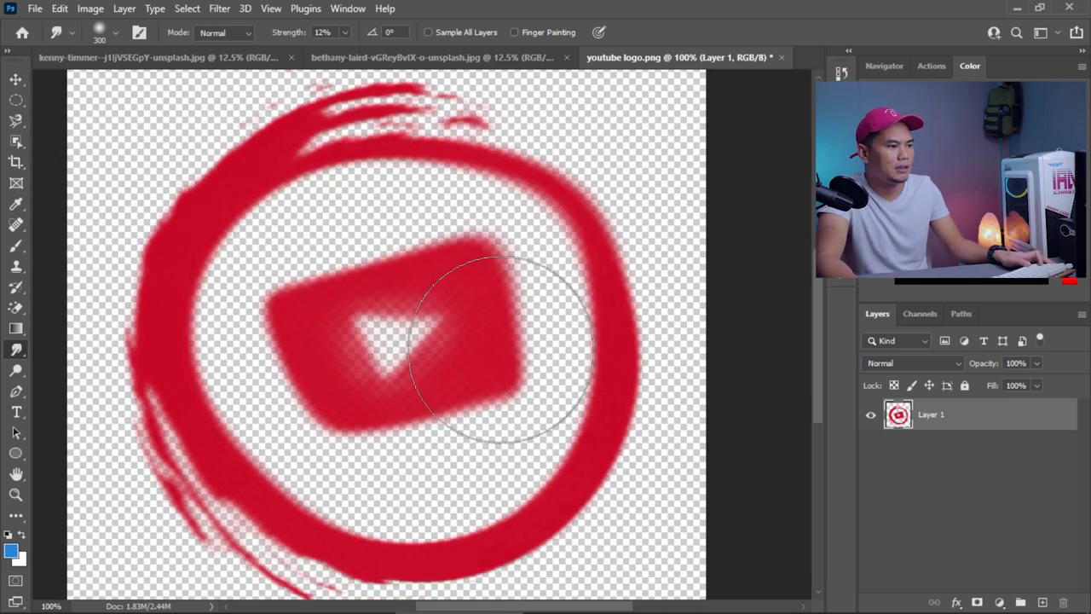
key("ctrl+z")
key("ctrl+z")
key("ctrl+z")
key("ctrl+z")
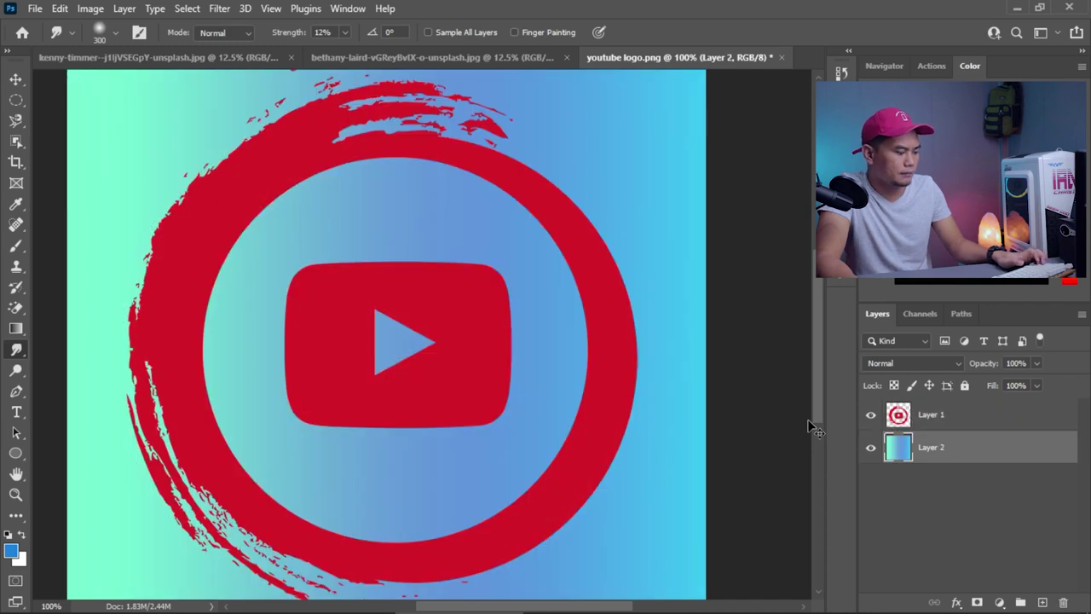
key("Delete")
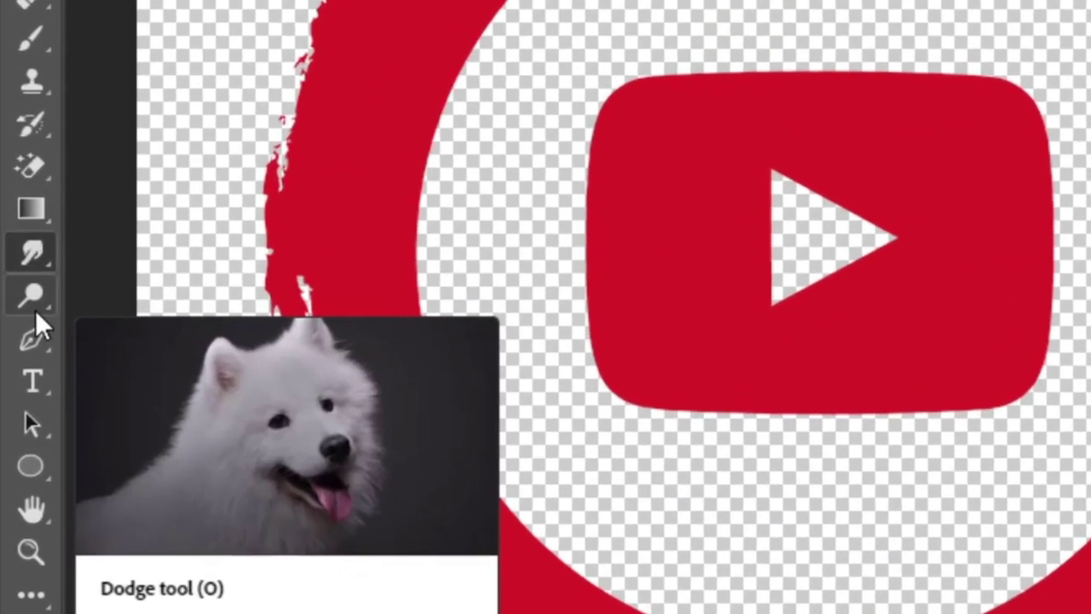
right_click(15, 369)
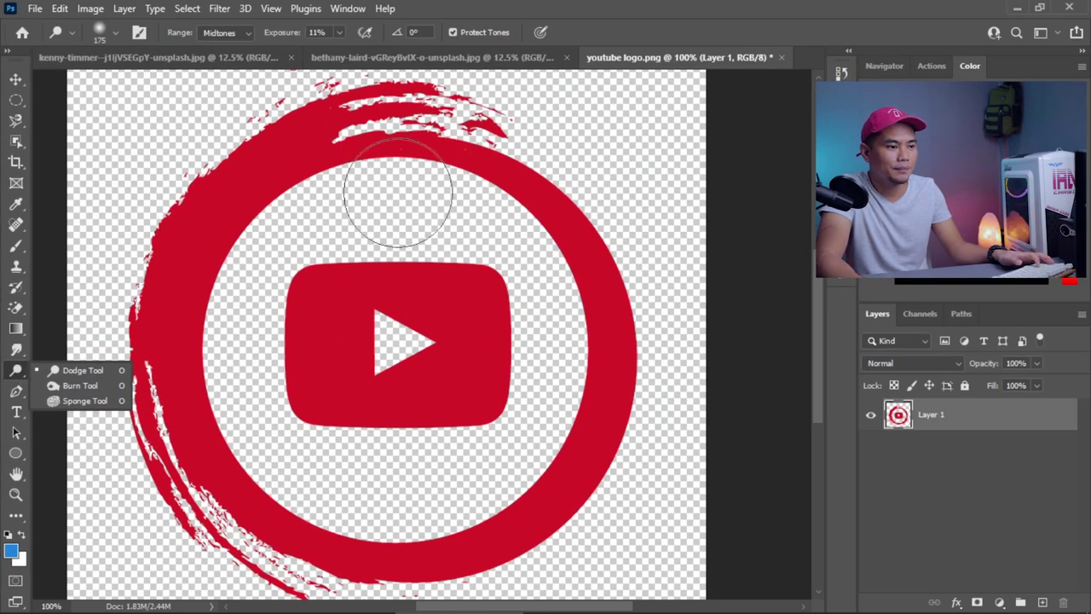
- Show the Actions panel and open the portrait JPG from File Explorer as a new document, zoomed in
left_click(931, 66)
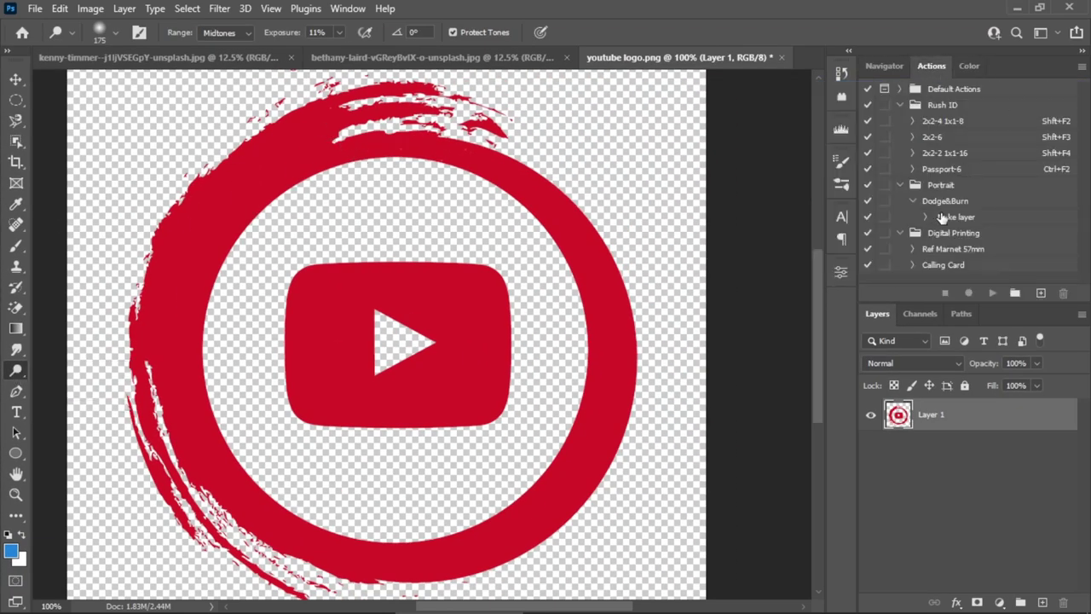
key("alt+Tab")
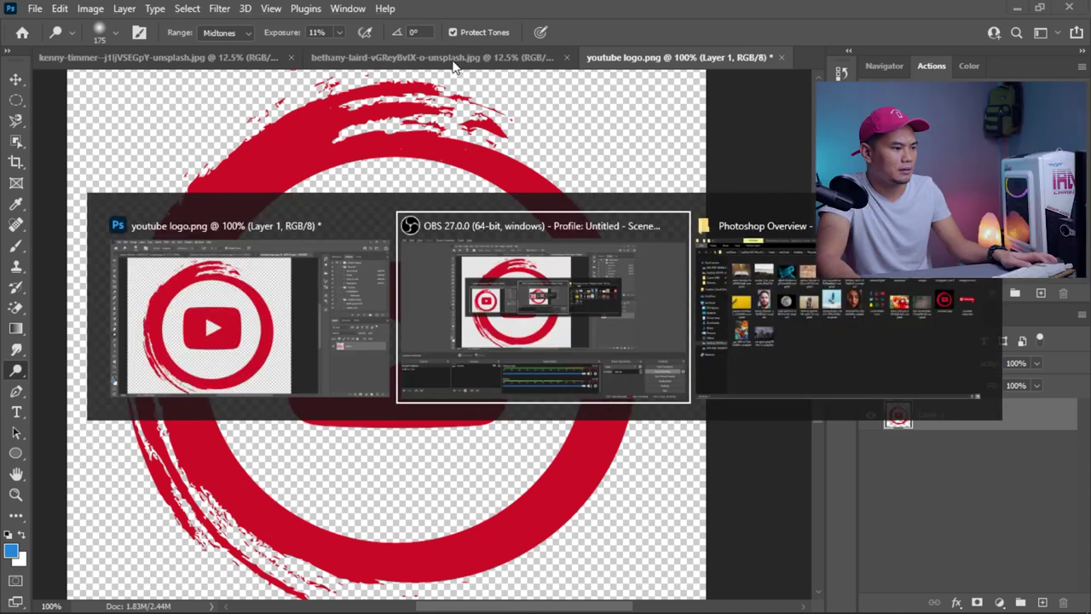
key("Tab")
key("alt+Tab")
left_click_drag(623, 254, 803, 61)
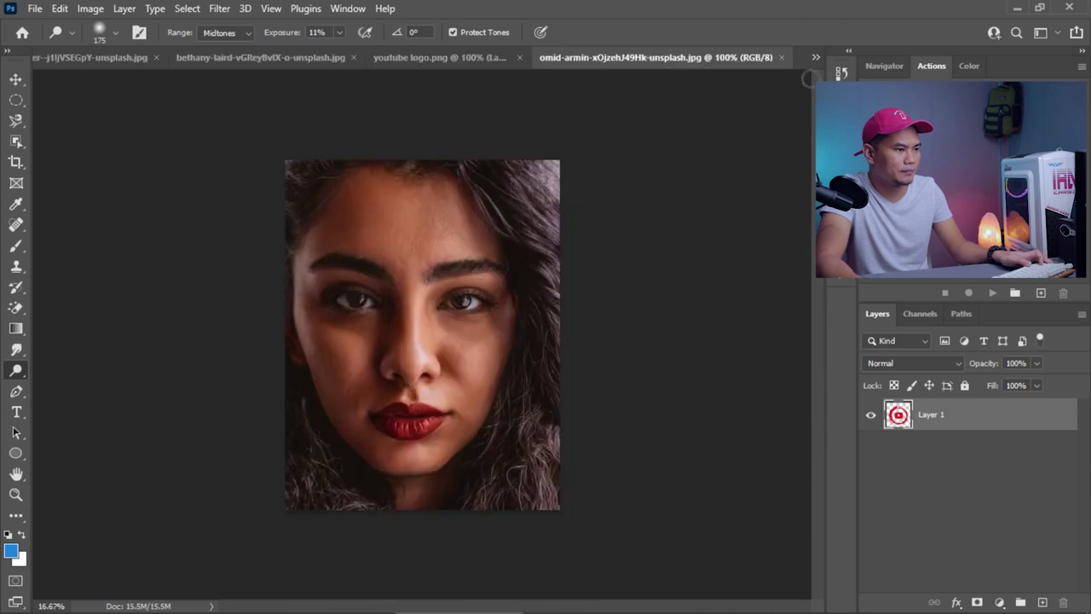
key("ctrl+plus")
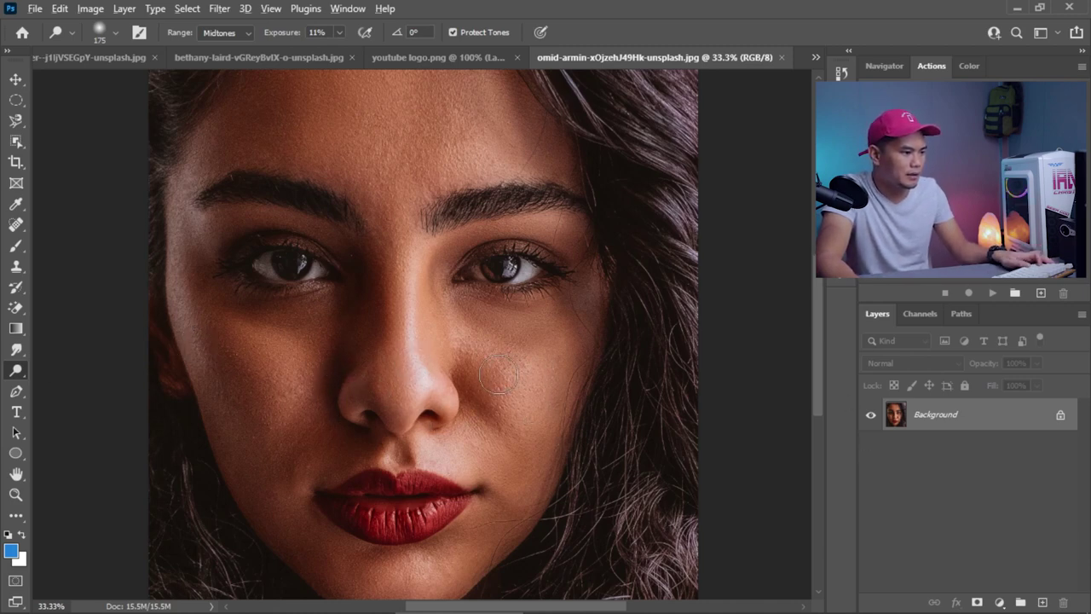
- Dodge the cheek beside the nose at Midtones 11% exposure, undoing the nose-bridge stroke
scroll(499, 375, "up", 3)
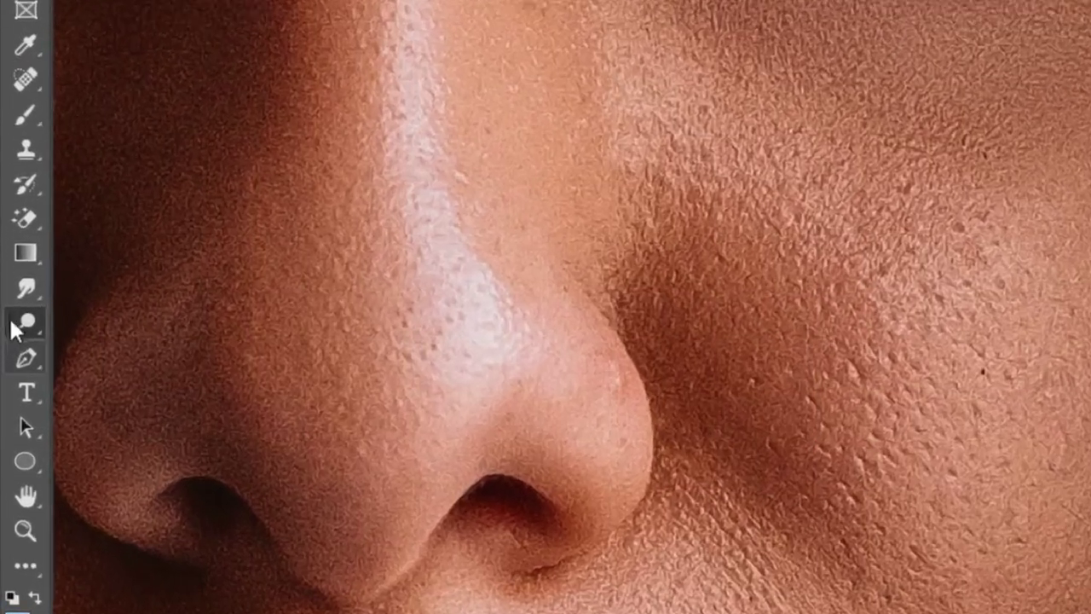
left_click(16, 370)
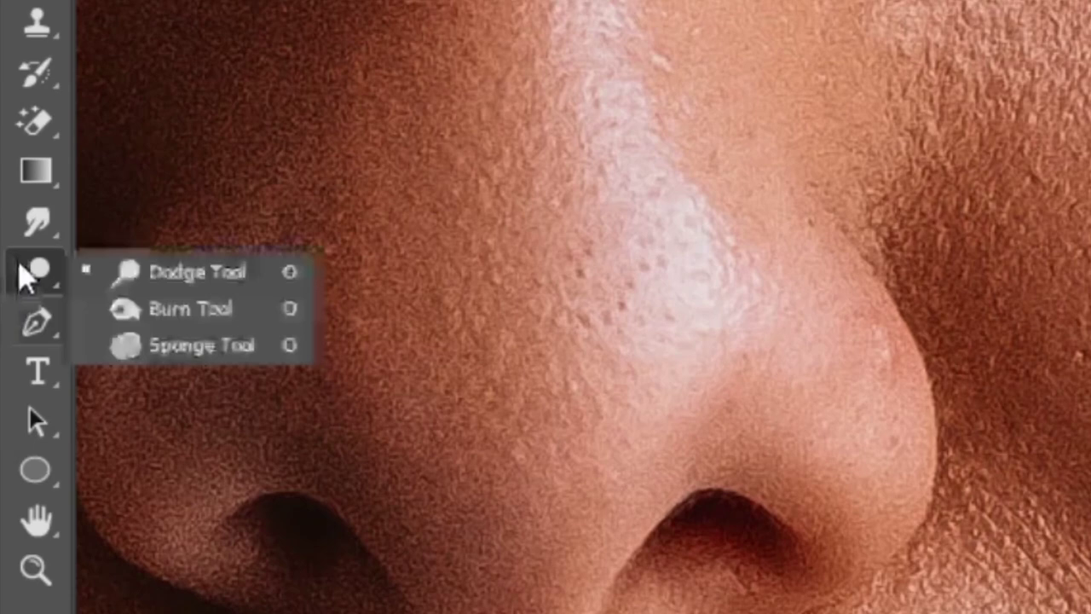
left_click(198, 273)
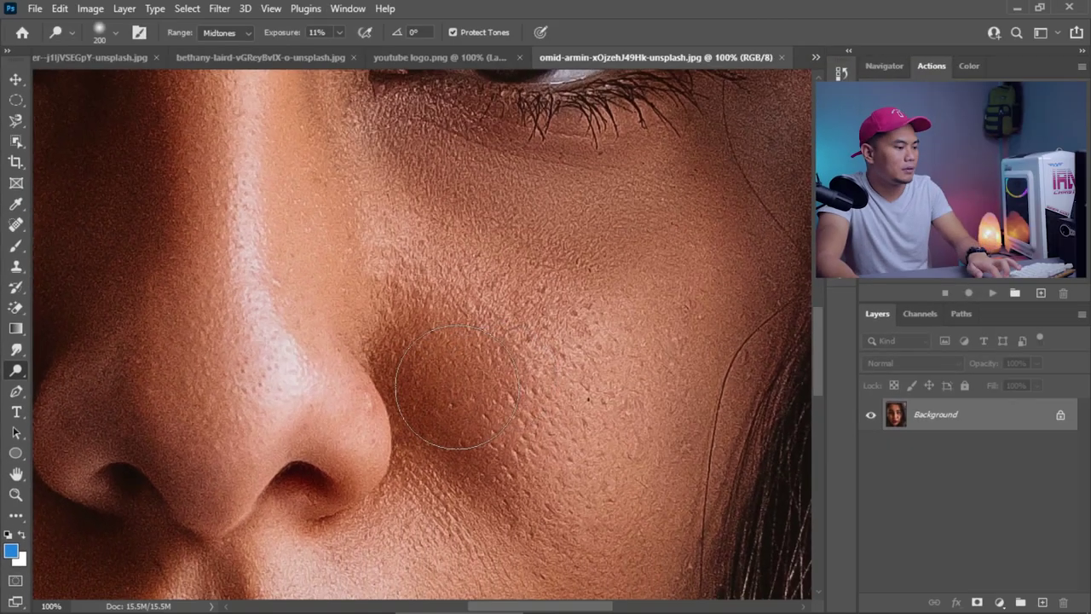
key("bracketright")
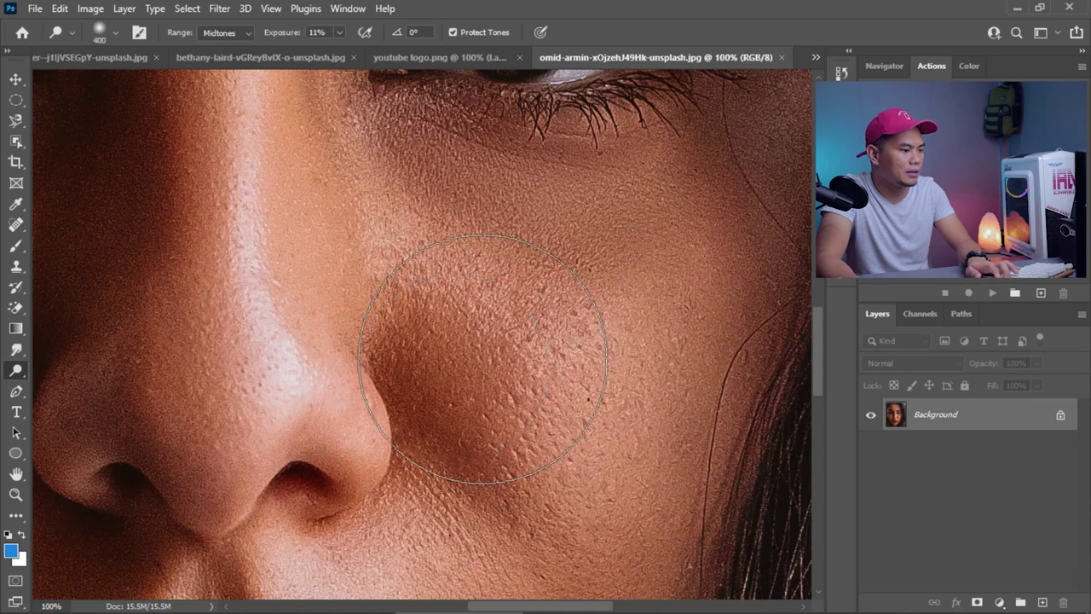
left_click_drag(486, 361, 475, 352)
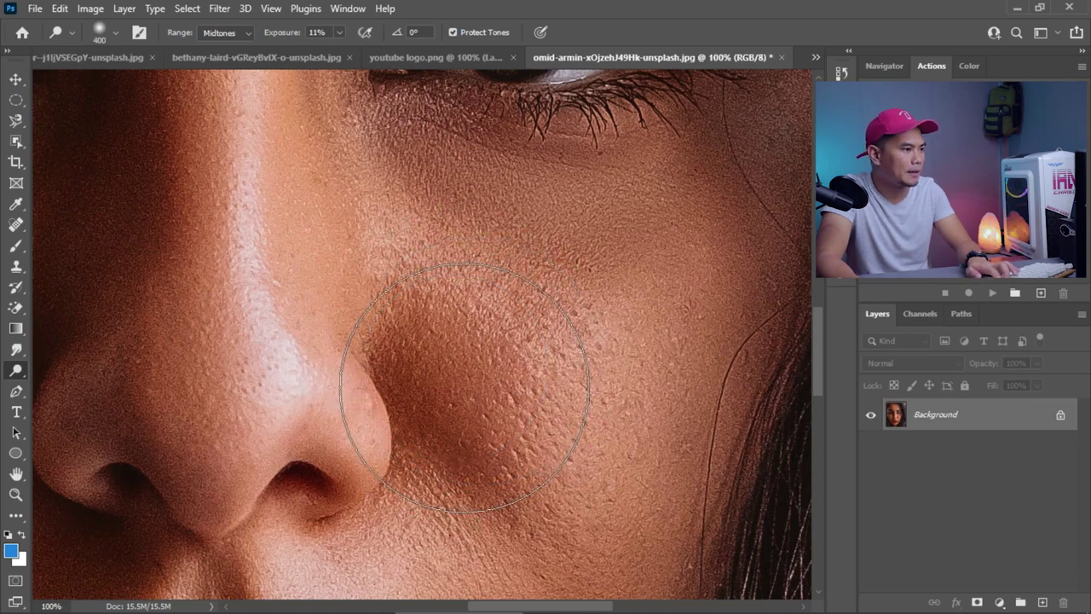
mouse_move(456, 367)
left_mouse_down()
mouse_move(407, 374)
mouse_move(419, 419)
mouse_move(441, 446)
mouse_move(379, 332)
left_mouse_up()
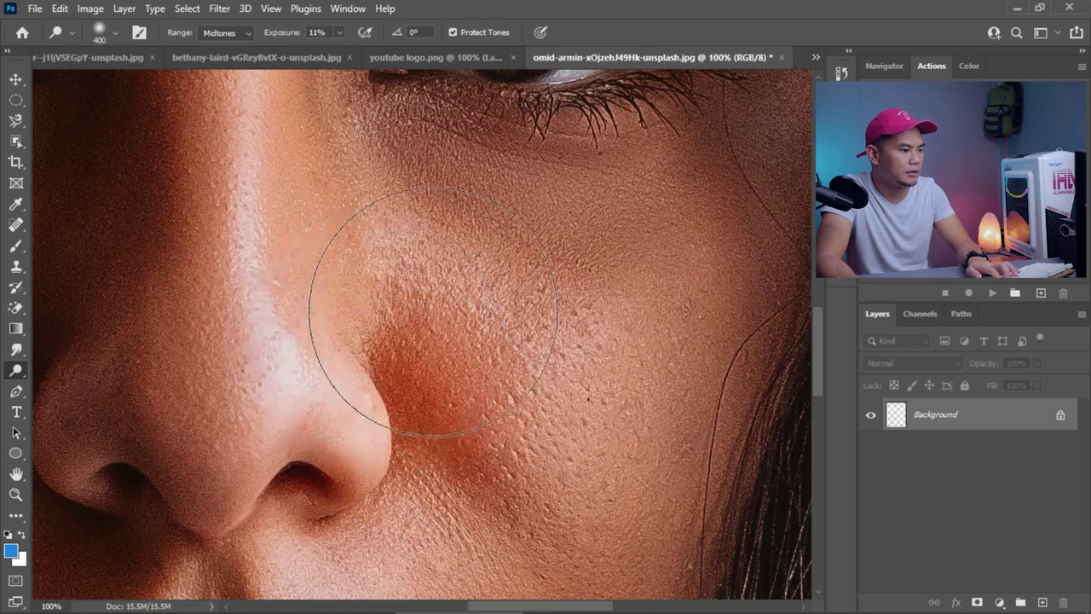
key("ctrl+z")
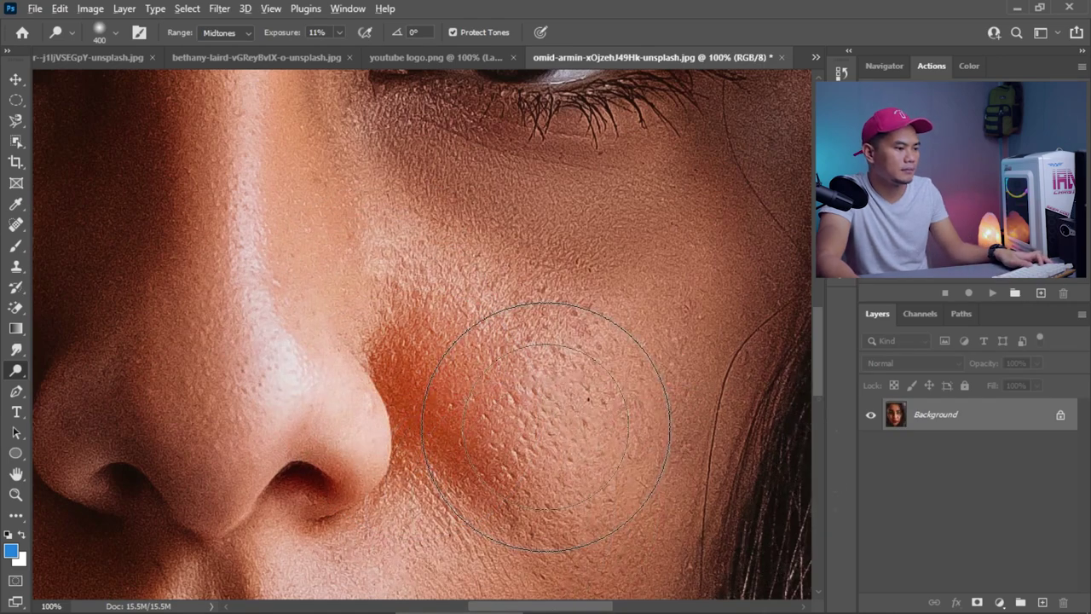
key("ctrl+minus")
key("ctrl+minus")
key("ctrl+minus")
key("ctrl+minus")
key("ctrl+minus")
key("ctrl+plus")
key("ctrl+plus")
key("ctrl+plus")
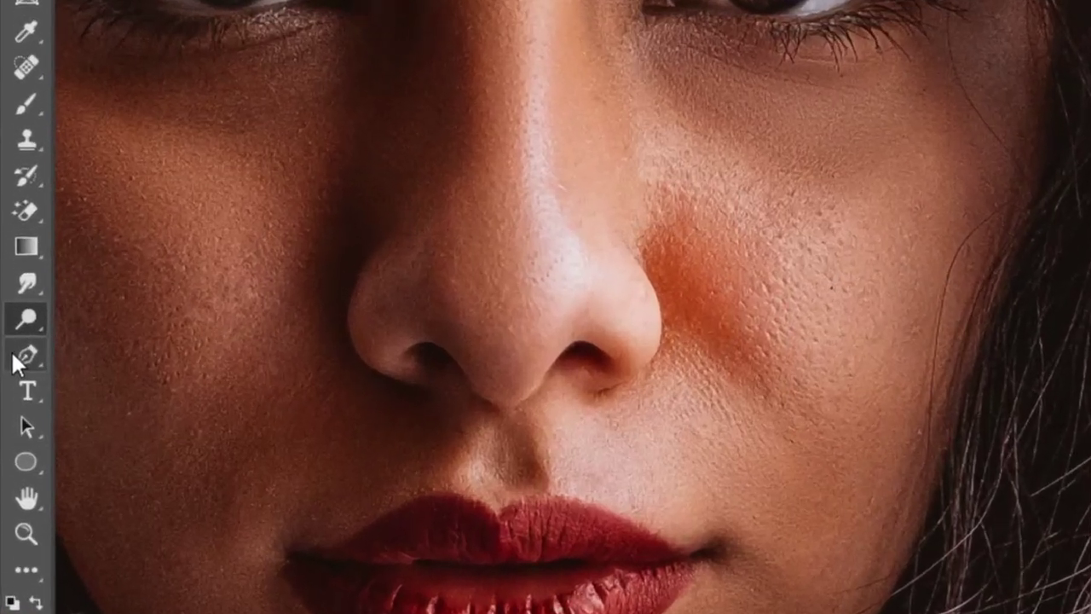
- Try a 50% exposure Burn stroke along the nose, then undo it
right_click(15, 372)
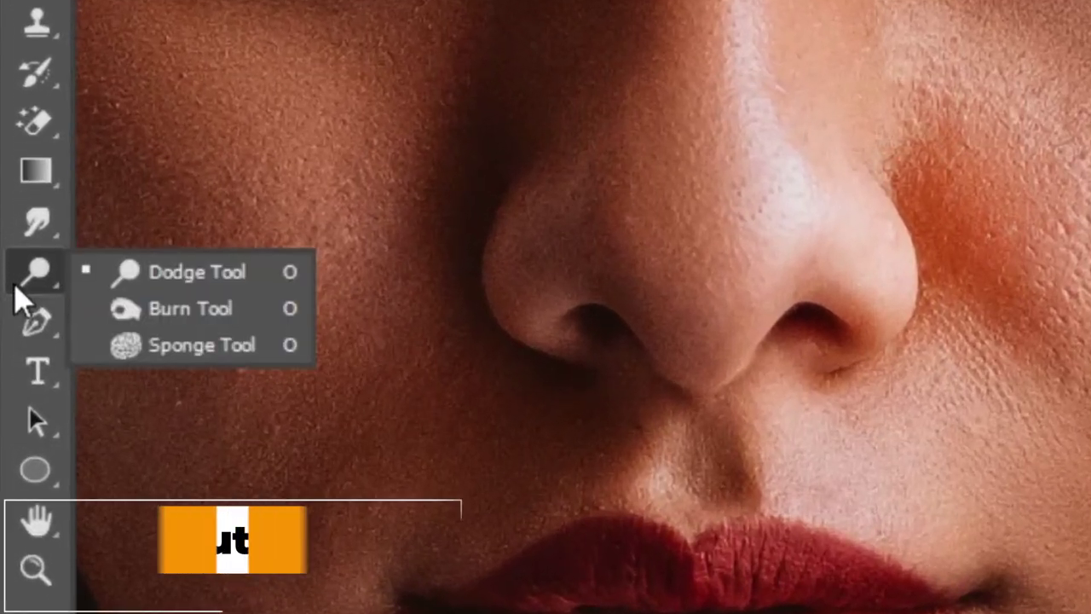
left_click(77, 385)
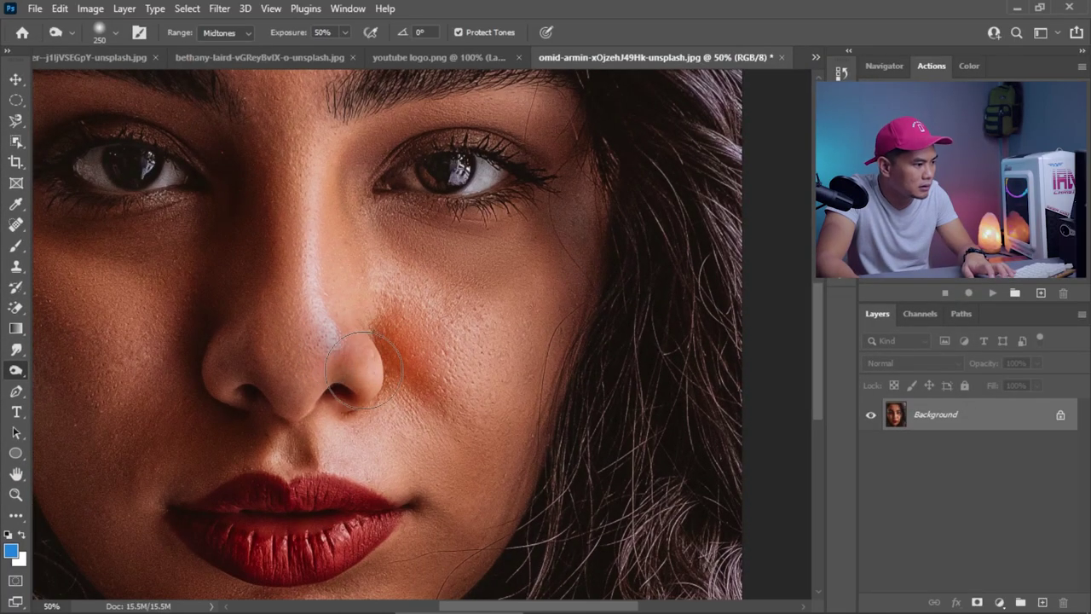
mouse_move(362, 366)
left_mouse_down()
mouse_move(303, 329)
mouse_move(377, 433)
left_mouse_up()
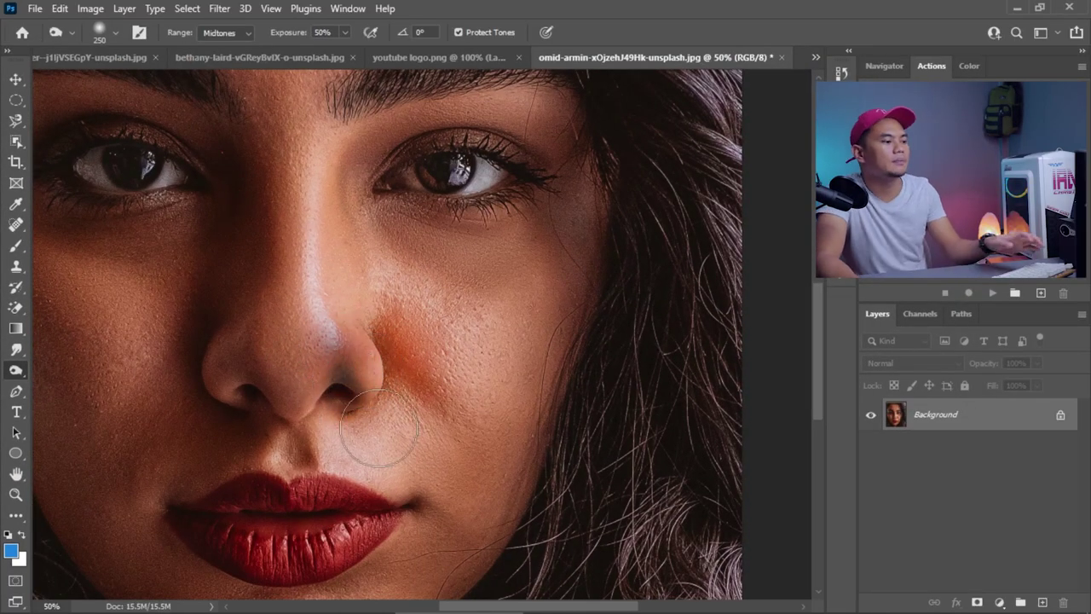
key("ctrl+z")
key("ctrl+z")
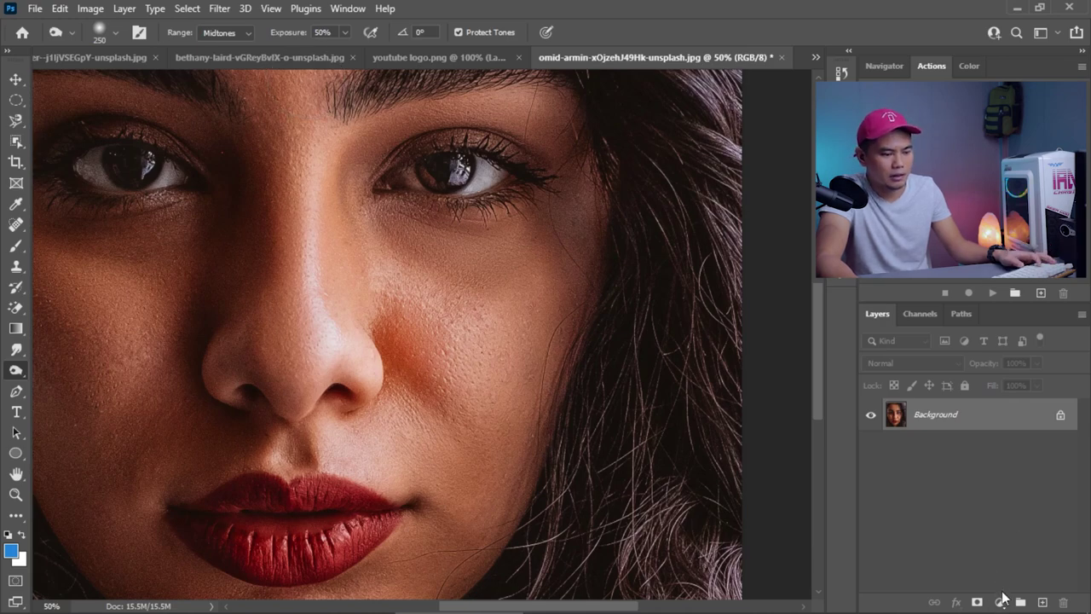
- Create a new Layer 1 in Soft Light mode filled with Soft-Light-neutral 50% gray
left_click(125, 8)
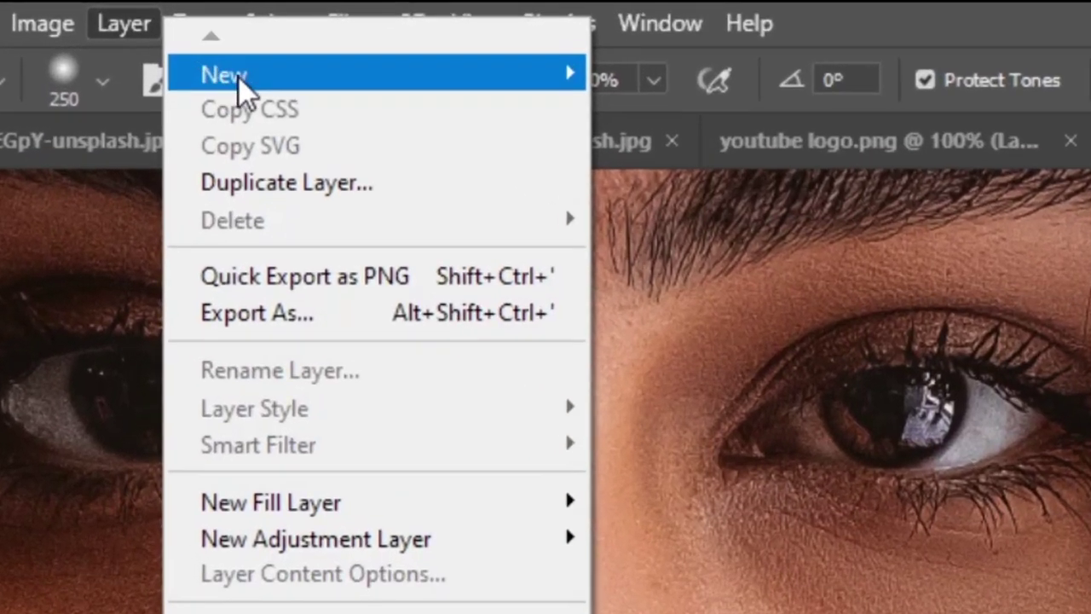
mouse_move(238, 76)
left_click(653, 73)
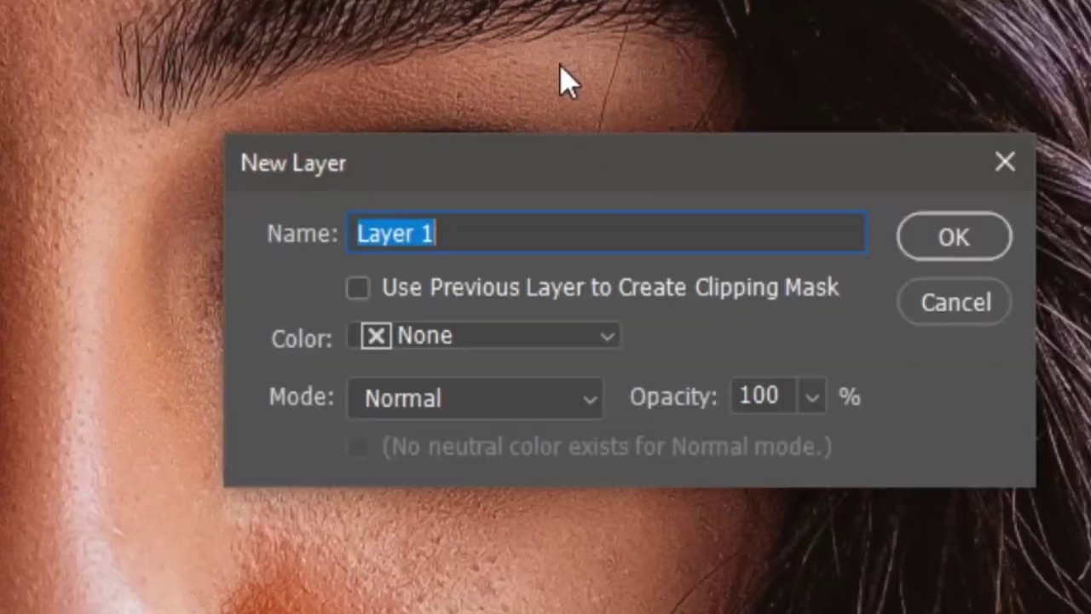
left_click(426, 388)
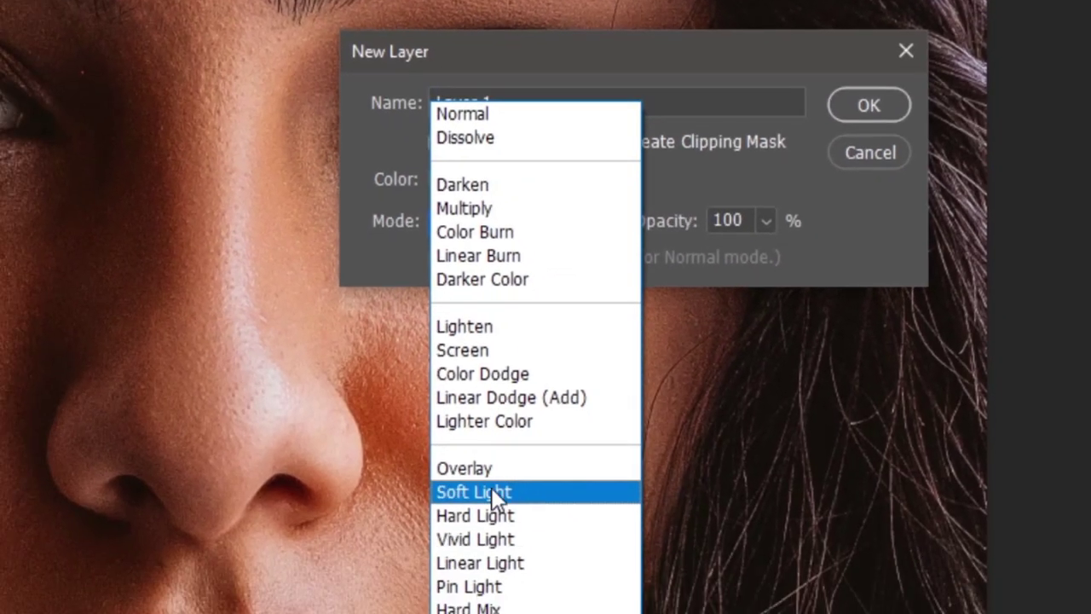
left_click(438, 613)
left_click(472, 232)
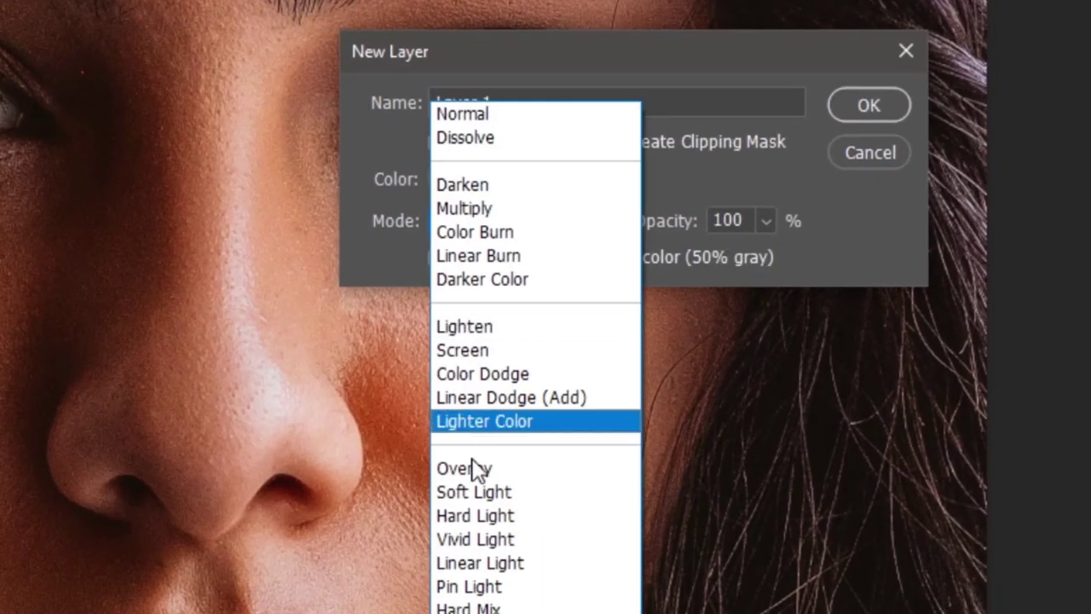
left_click(484, 490)
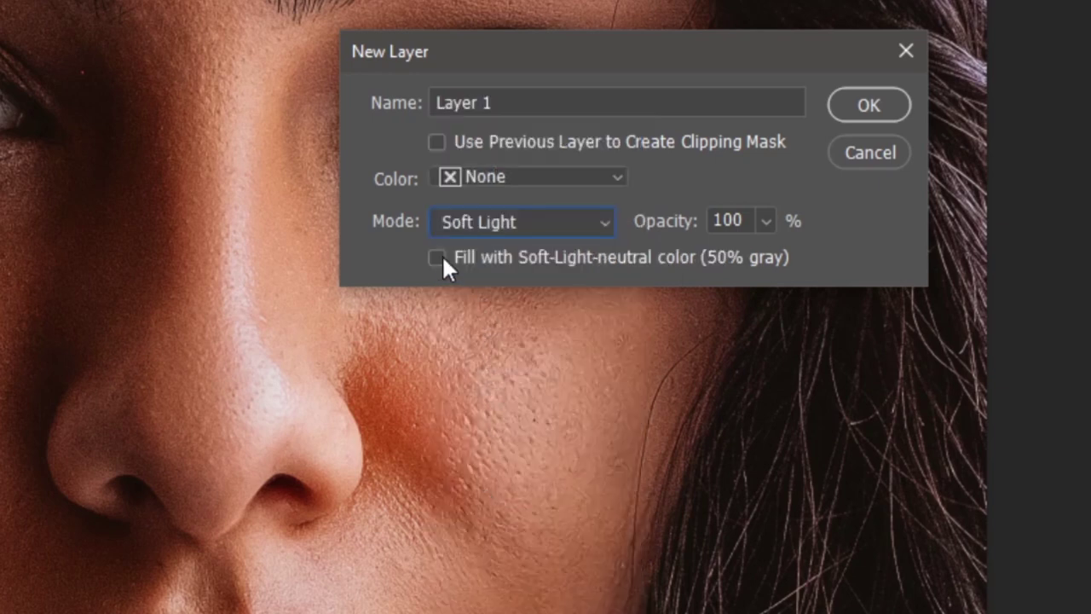
left_click(438, 257)
left_click(870, 105)
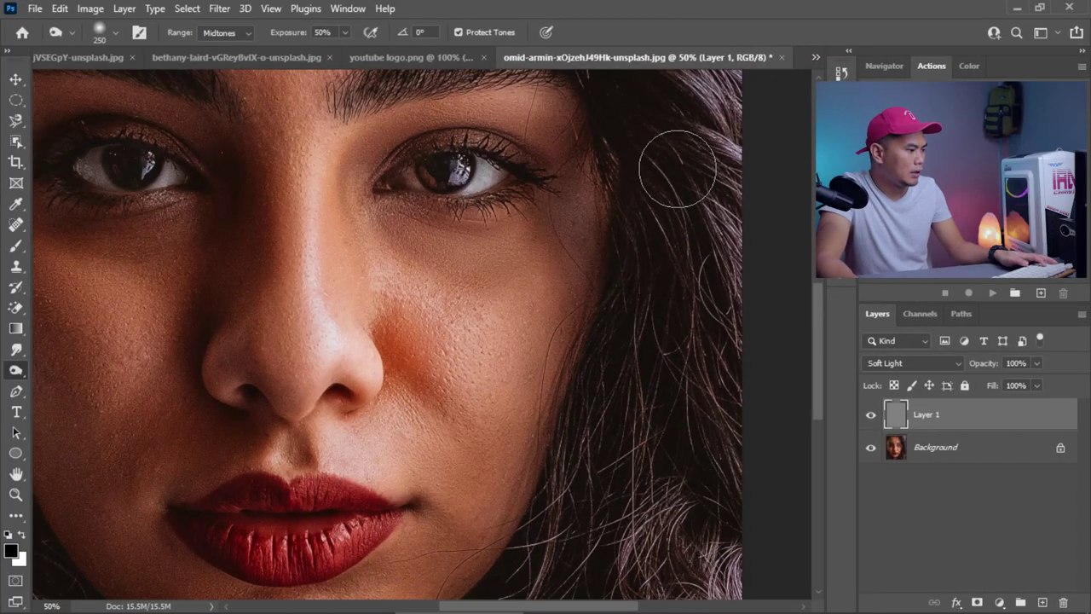
- Paint a soft white stroke under the right eye on Layer 1 with a size-250 brush
right_click(15, 373)
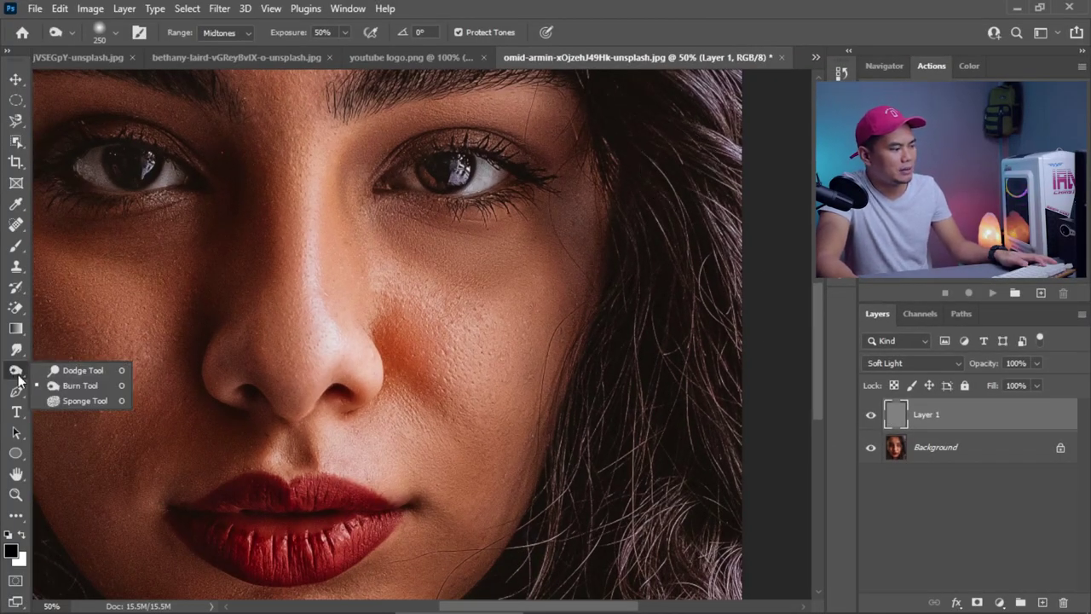
left_click(16, 377)
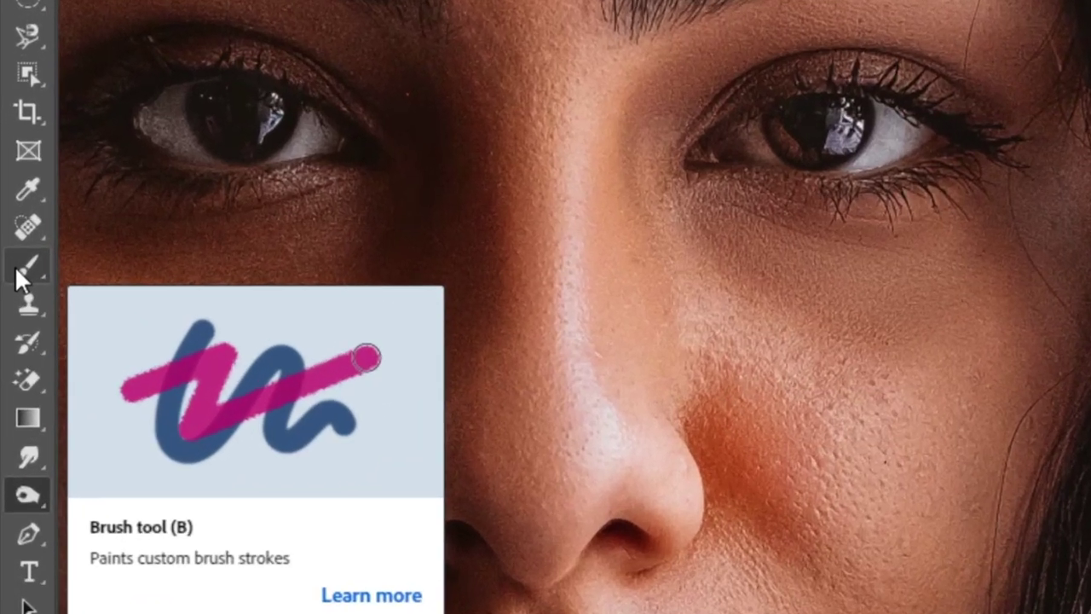
left_click(15, 249)
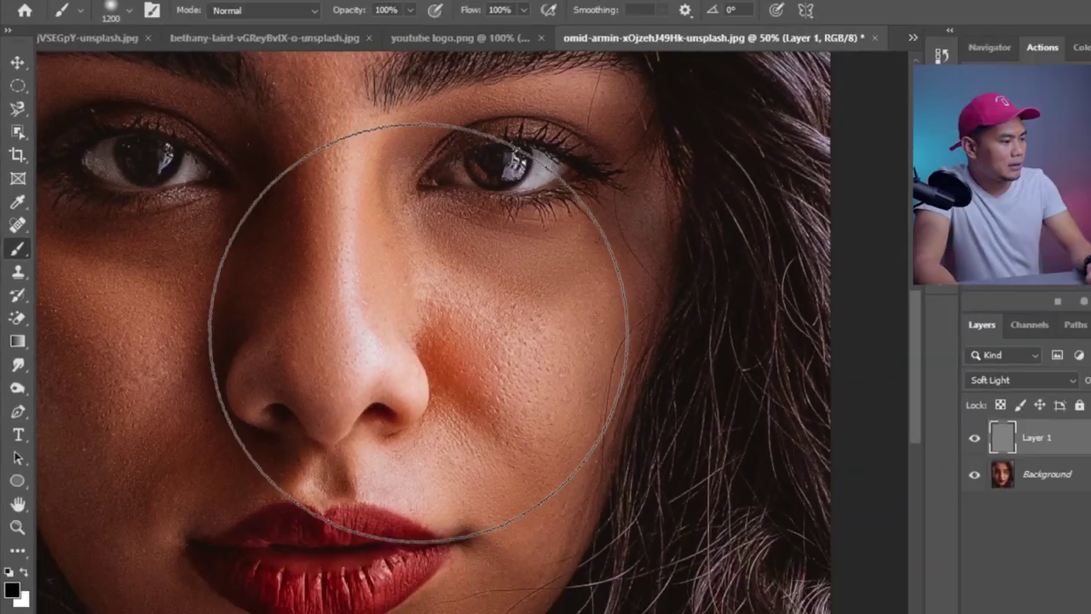
key("bracketleft")
key("bracketleft")
key("bracketleft")
key("bracketleft")
key("bracketleft")
key("bracketleft")
key("bracketleft")
key("bracketleft")
key("bracketleft")
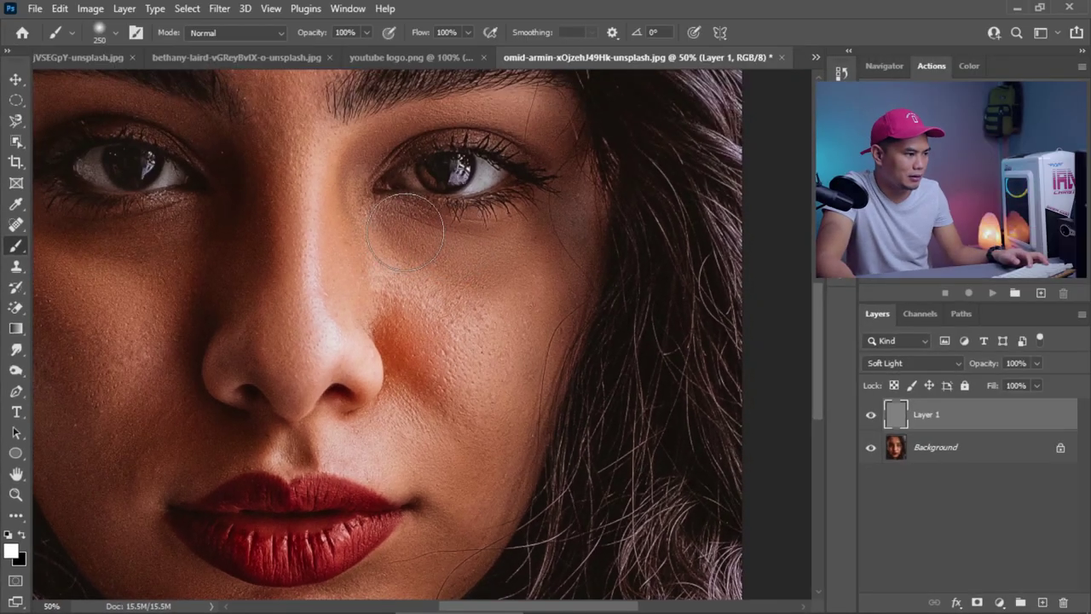
left_click_drag(405, 232, 522, 246)
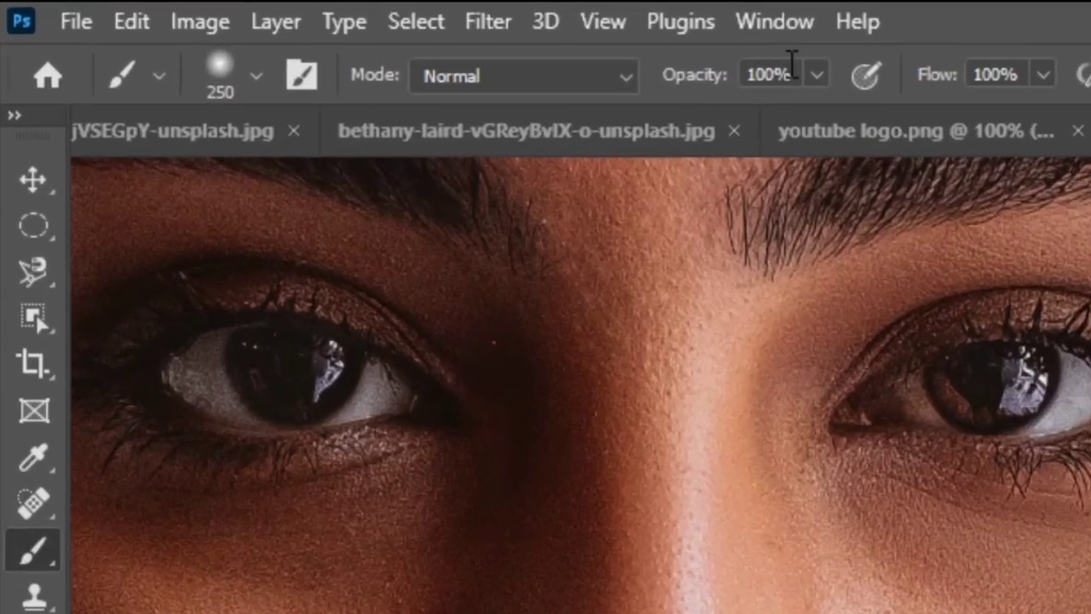
- Set the brush opacity to 4%
left_click(348, 32)
left_click(854, 81)
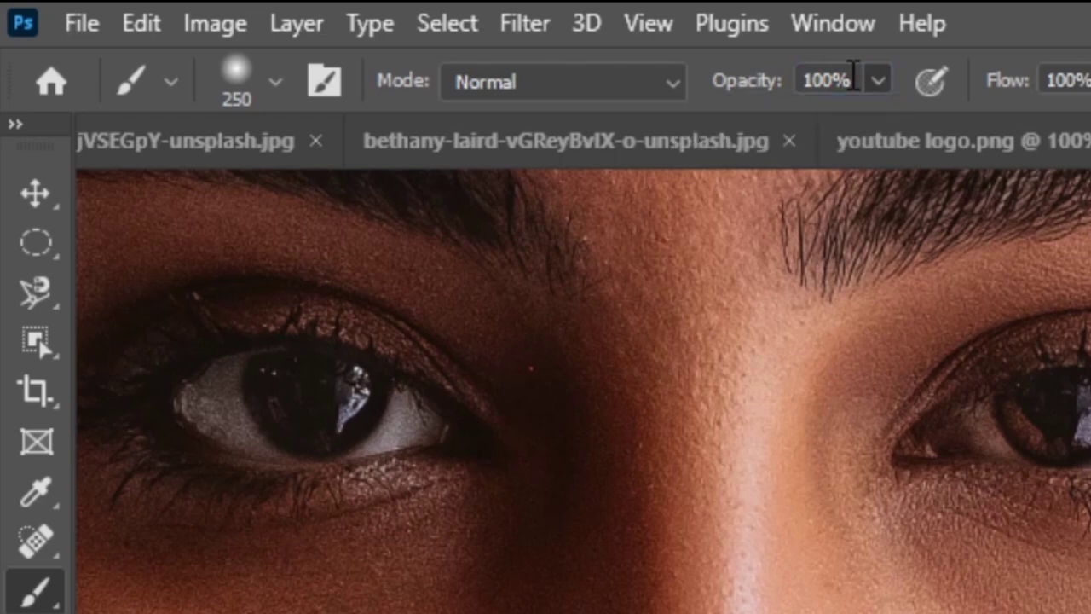
left_click_drag(852, 81, 691, 98)
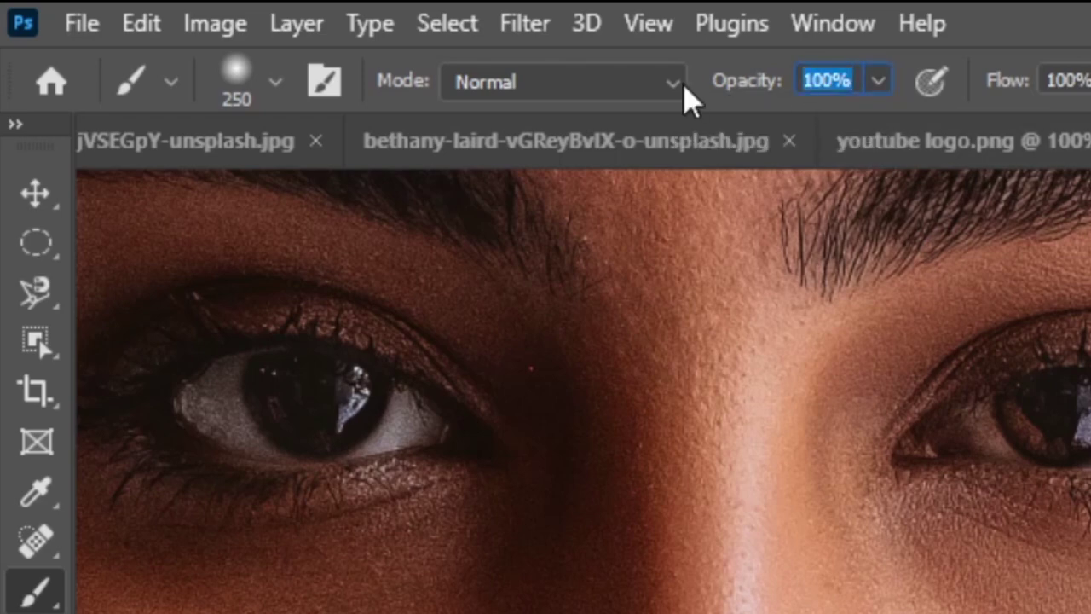
type("4")
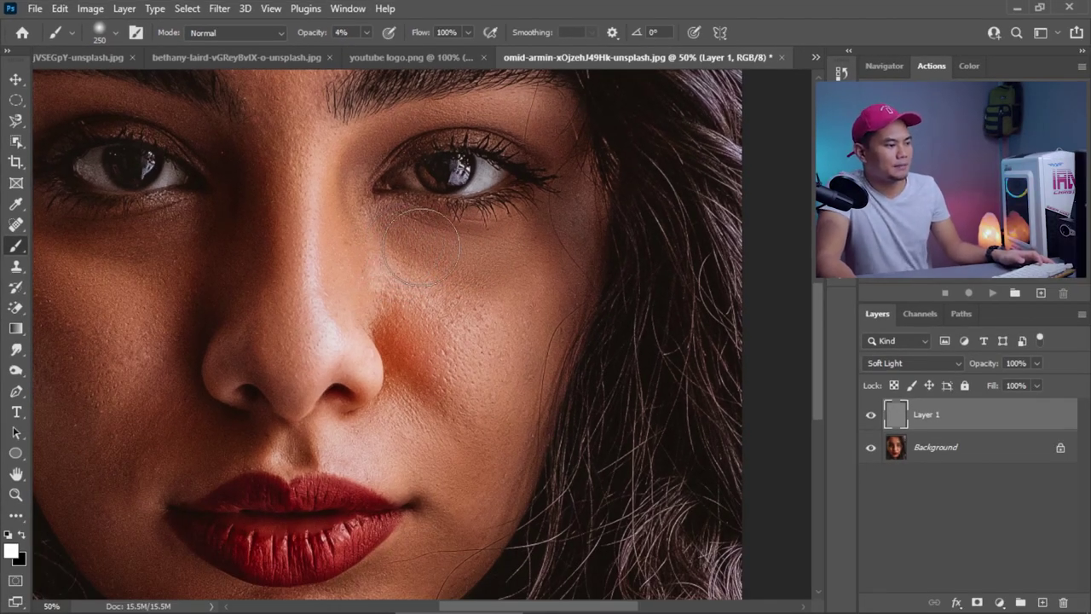
- Paint a faint stroke on the cheek, shrink the brush to 70, and compare Layer 1 on and off
mouse_move(421, 247)
left_mouse_down()
mouse_move(475, 261)
mouse_move(443, 266)
left_mouse_up()
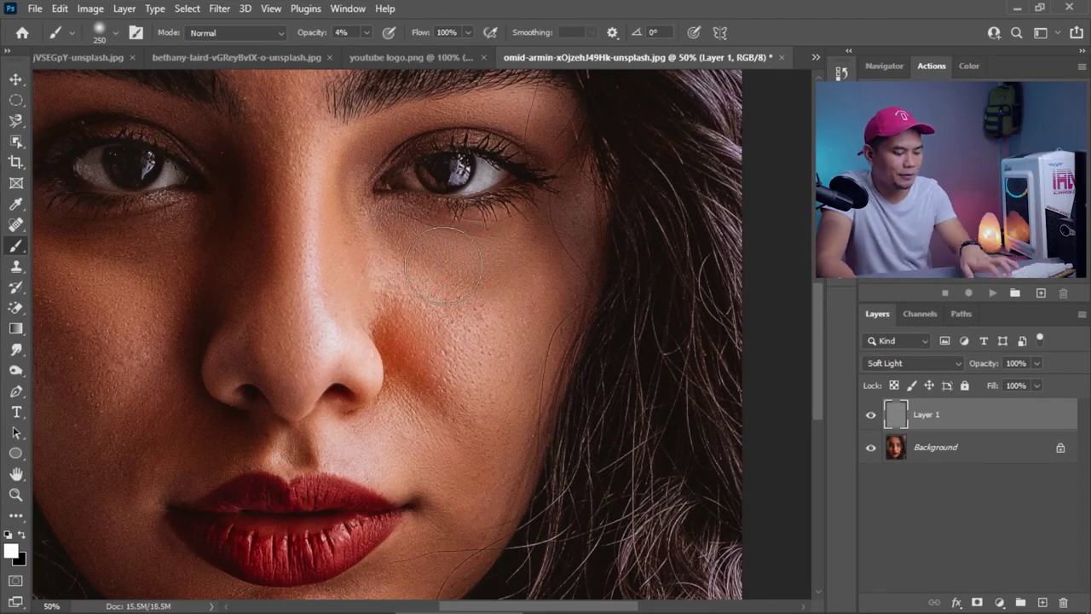
key("bracketleft")
key("bracketleft")
key("bracketleft")
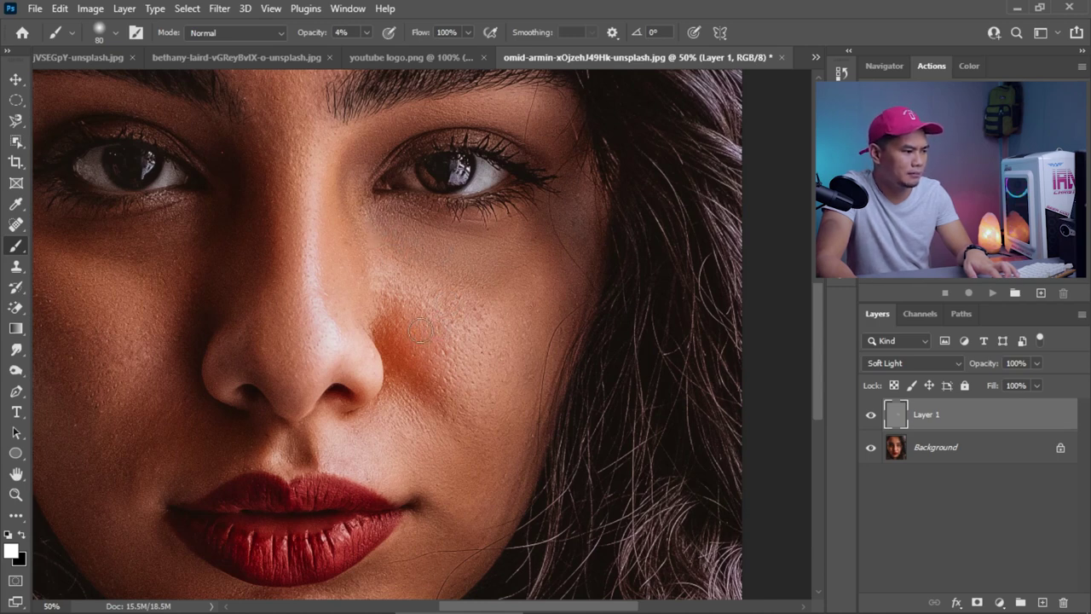
key("bracketleft")
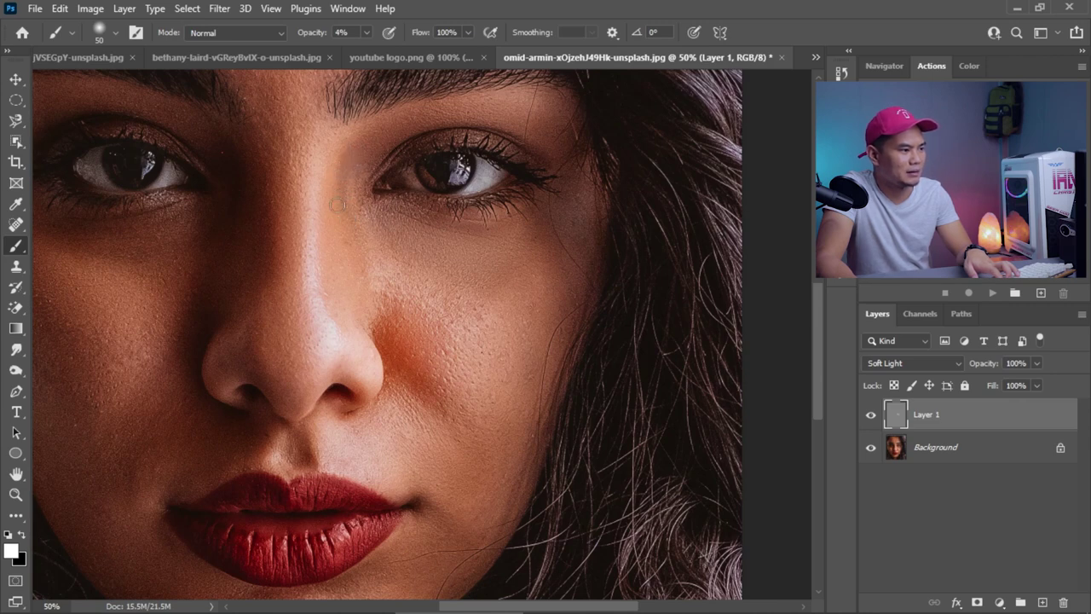
left_click(872, 416)
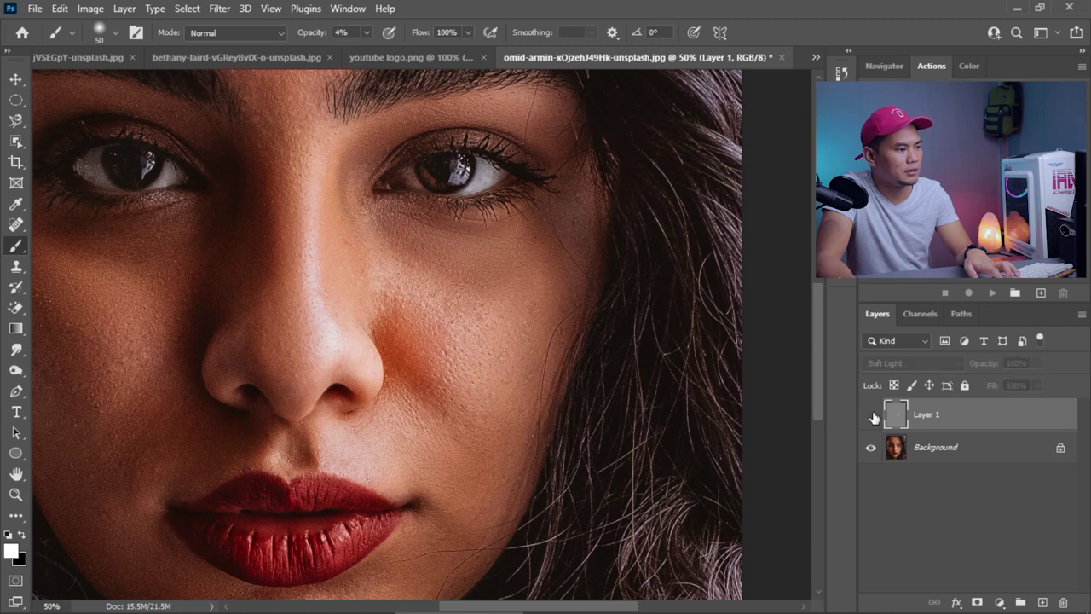
left_click(871, 416)
left_click(871, 416)
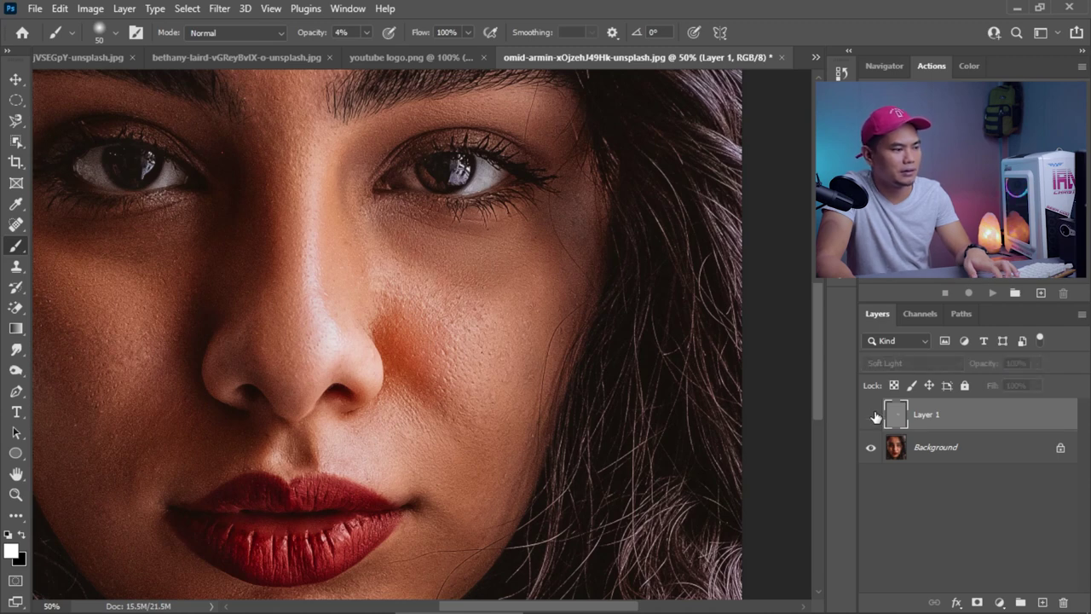
left_click(872, 416)
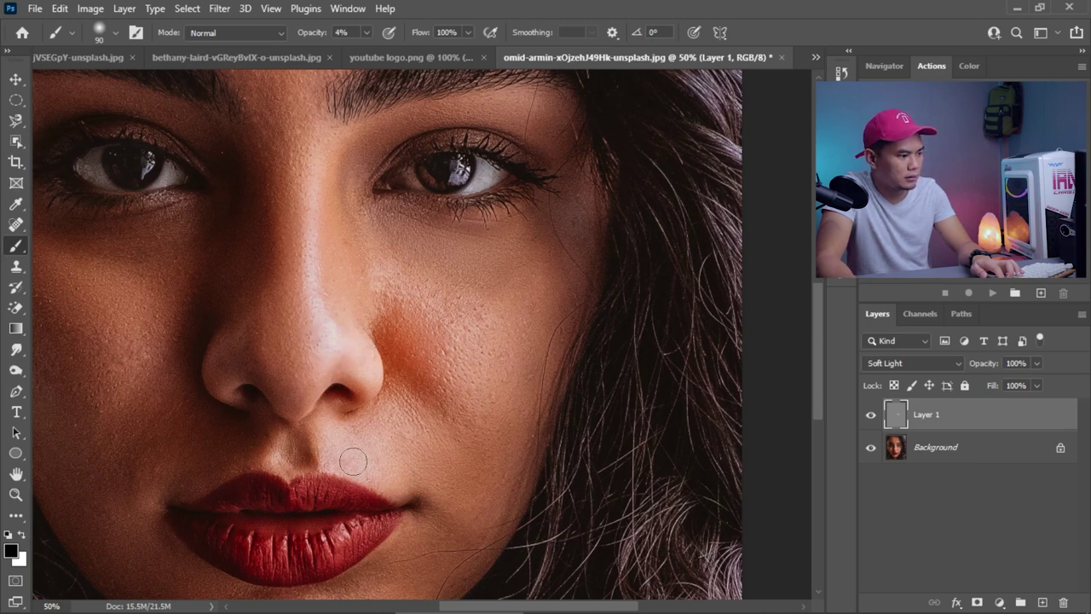
- Enlarge the brush to 125 and toggle Layer 1 to compare the cheek shading
key("bracketright")
key("bracketright")
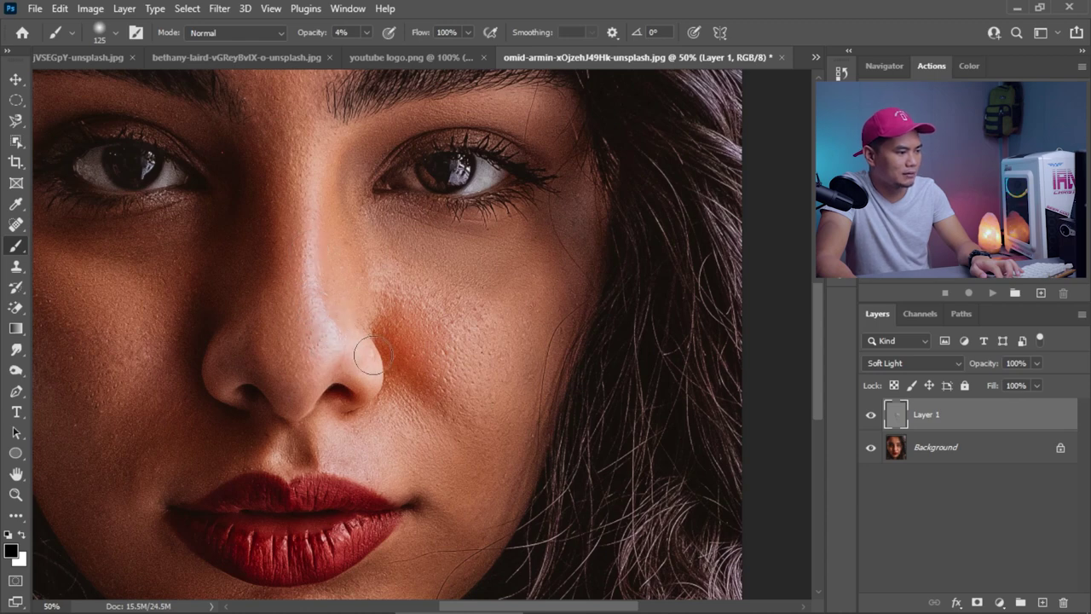
left_click(871, 416)
left_click(870, 416)
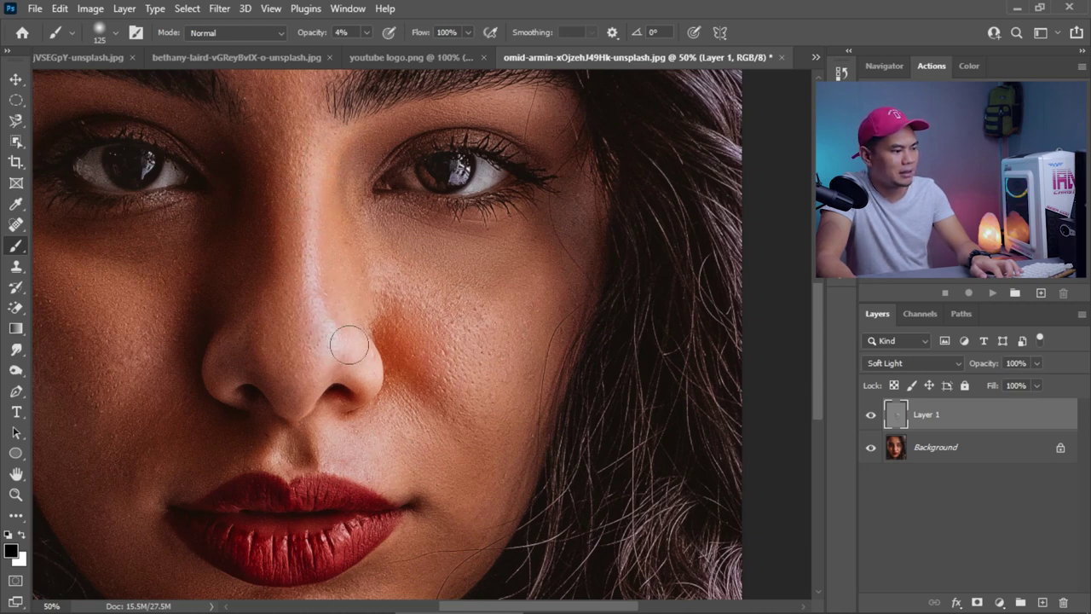
left_click(870, 417)
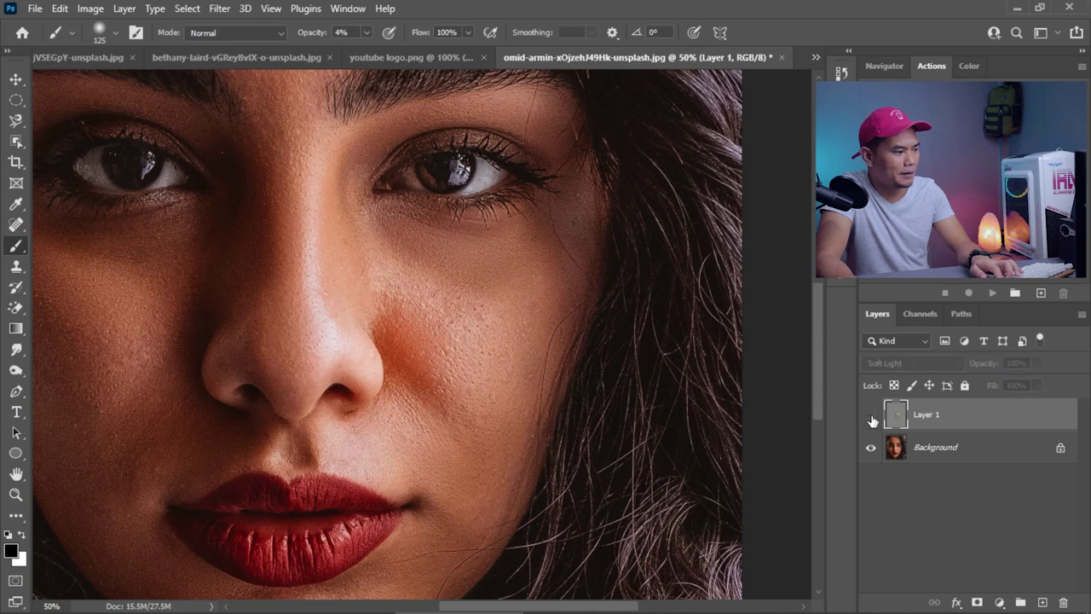
left_click(871, 418)
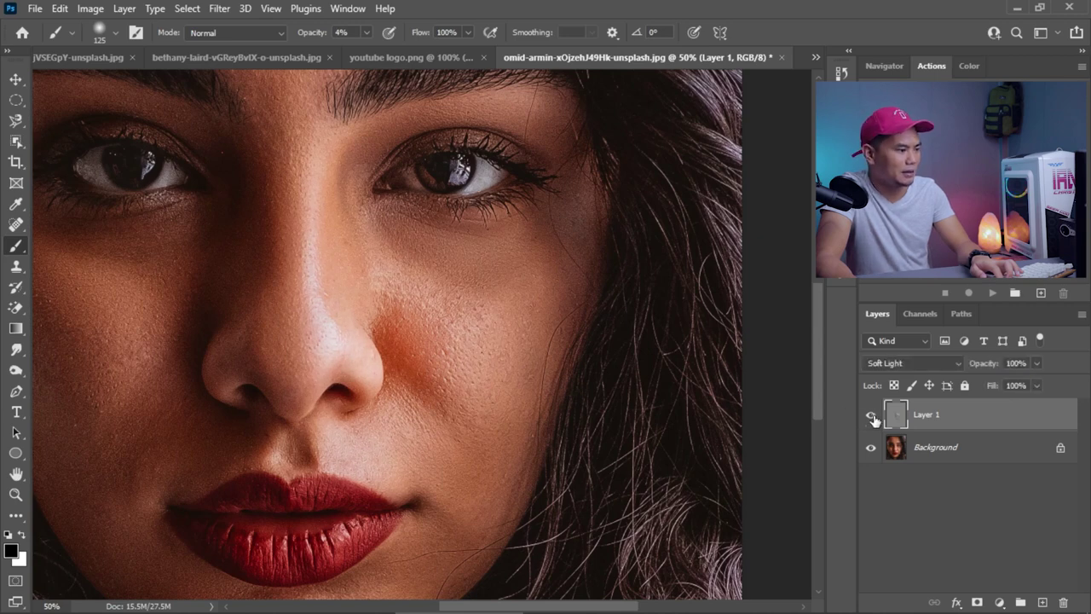
key("ctrl+minus")
left_click(870, 418)
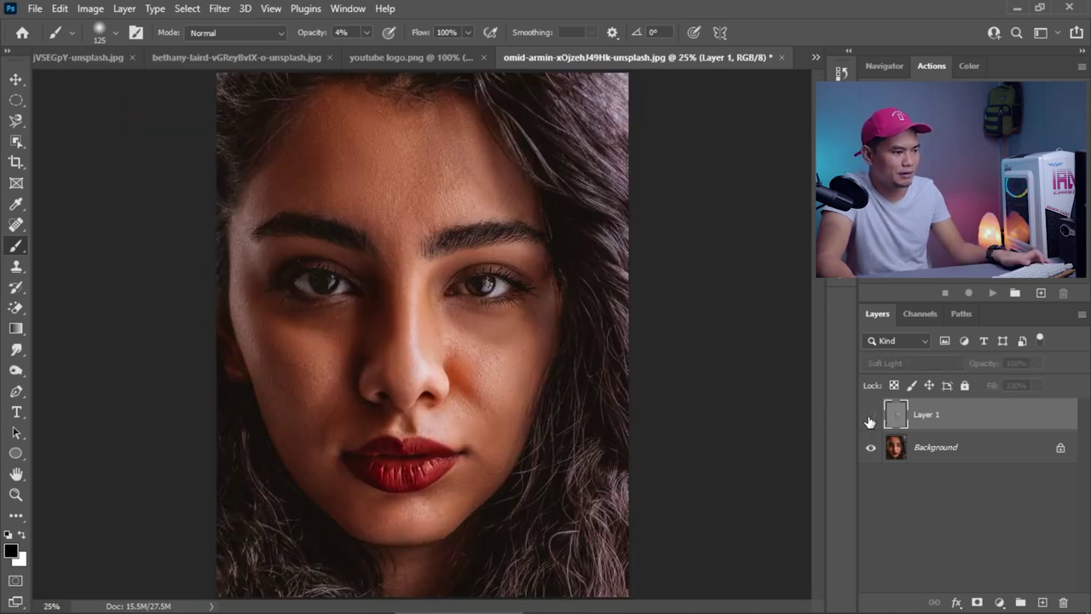
left_click(869, 418)
key("ctrl+minus")
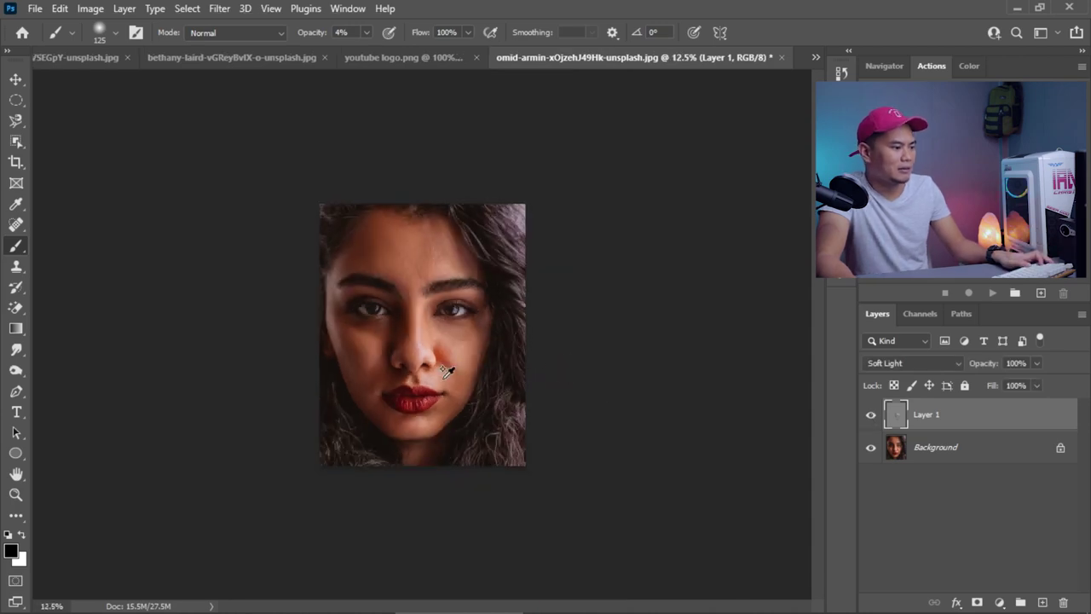
scroll(445, 371, "up", 4)
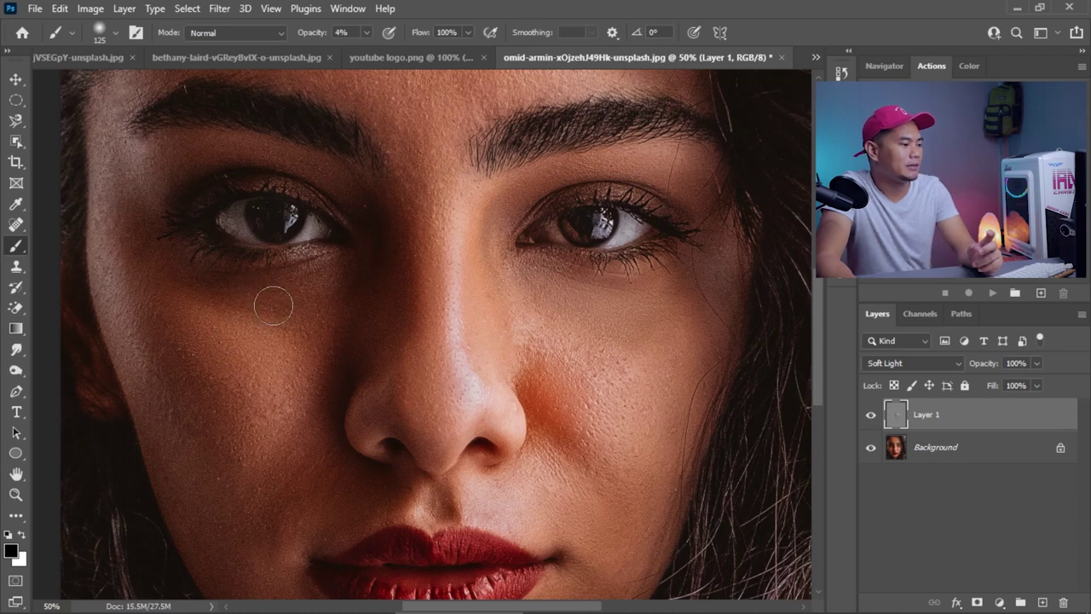
right_click(13, 250)
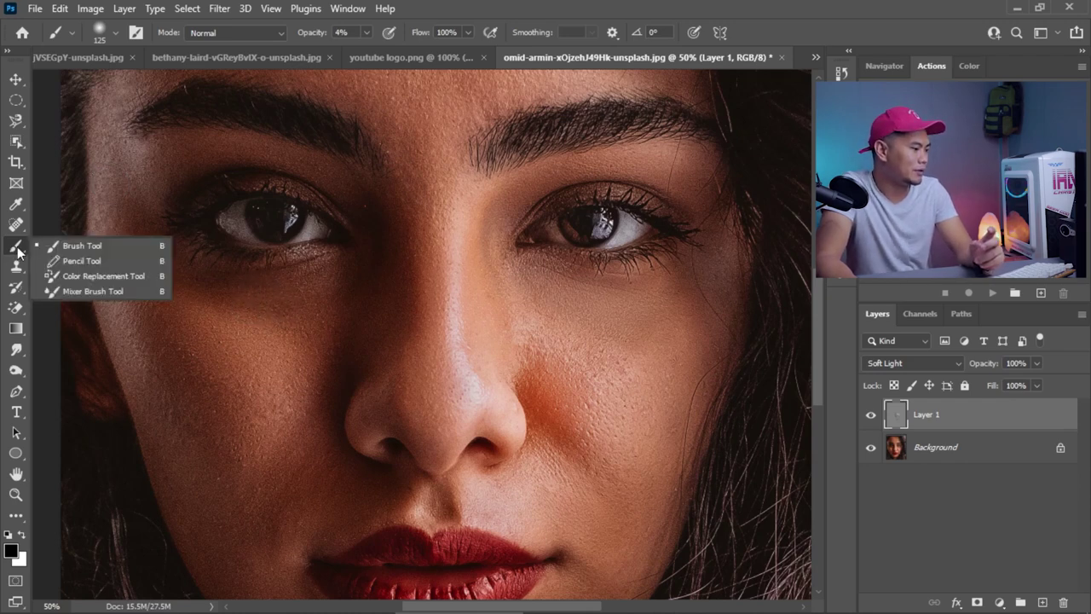
left_click(124, 10)
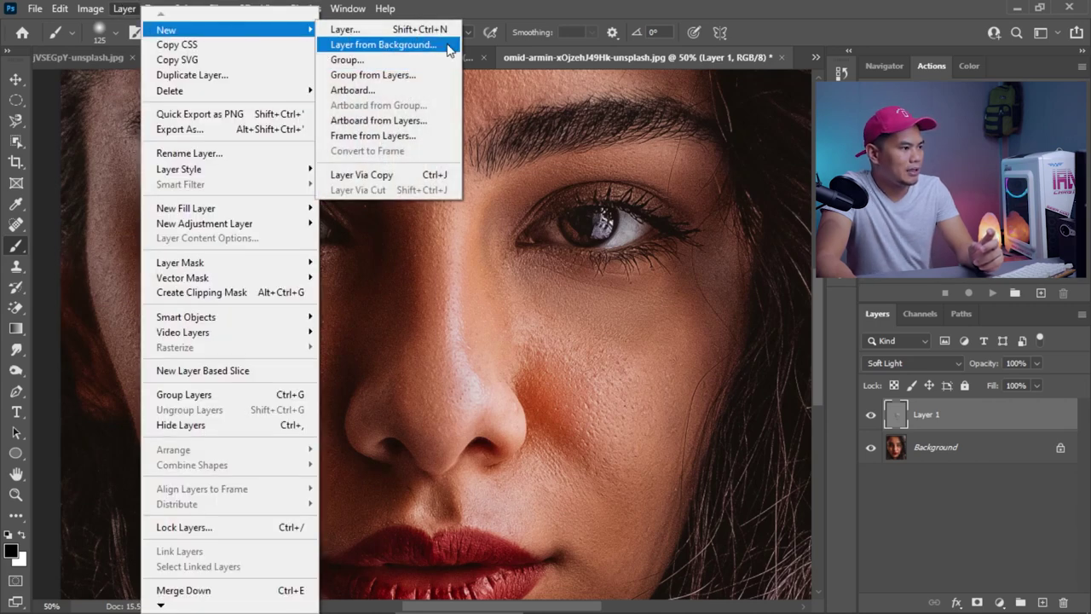
left_click(591, 7)
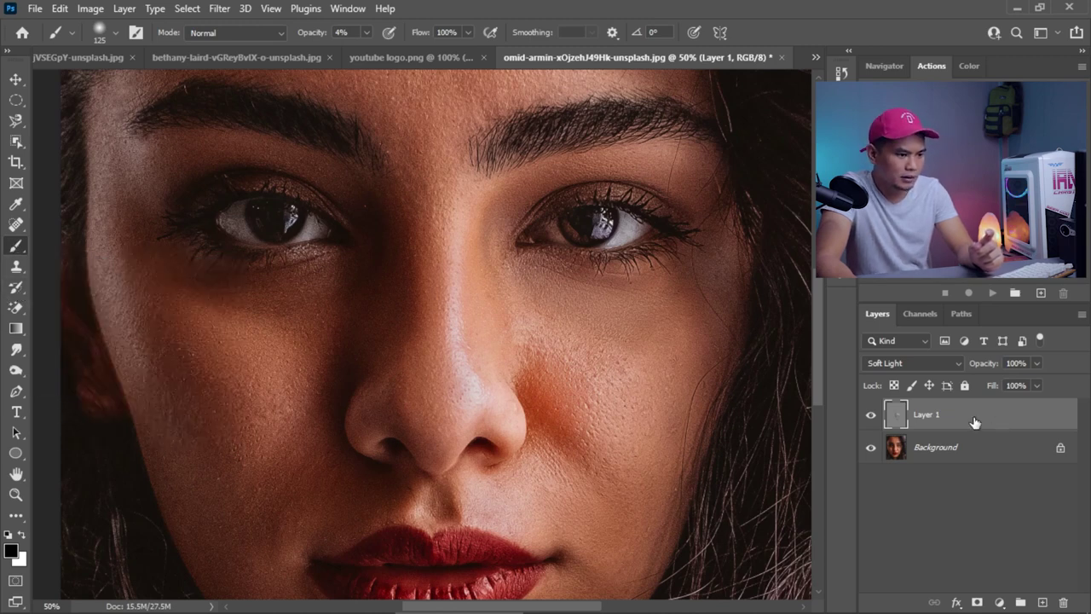
mouse_move(1065, 609)
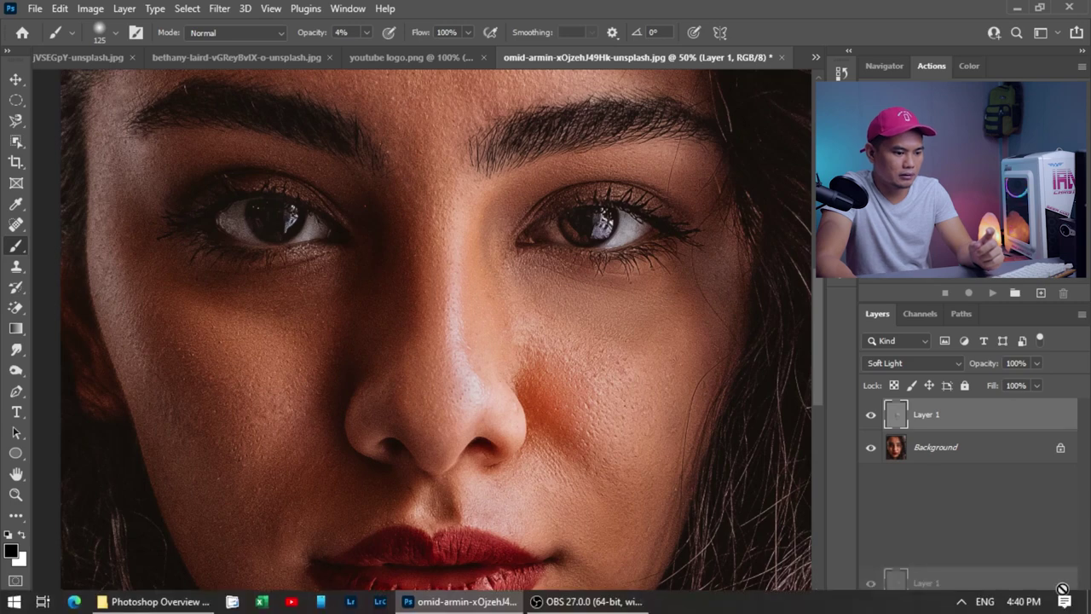
- Delete Layer 1, switch to the Pen Tool in path mode, and close the portrait document
mouse_move(926, 414)
left_mouse_down()
mouse_move(925, 477)
mouse_move(1059, 602)
left_mouse_up()
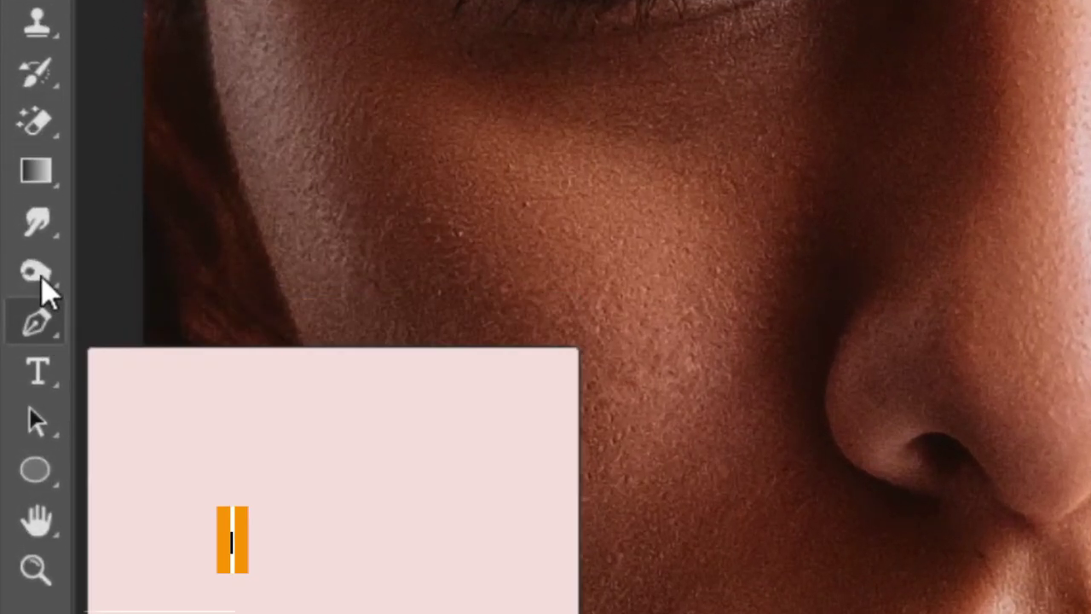
left_click(16, 390)
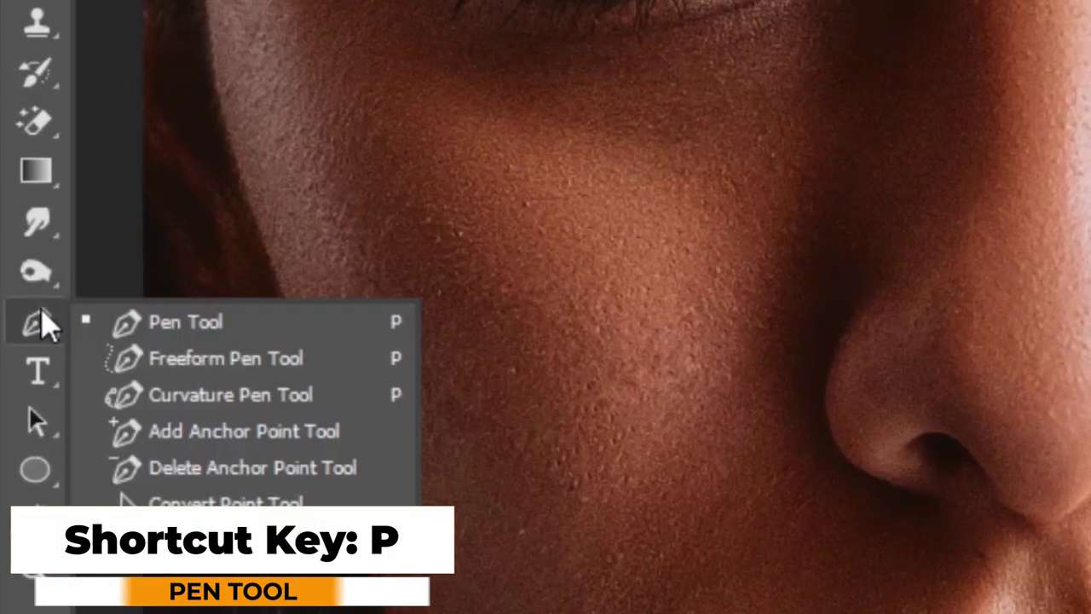
left_click(128, 324)
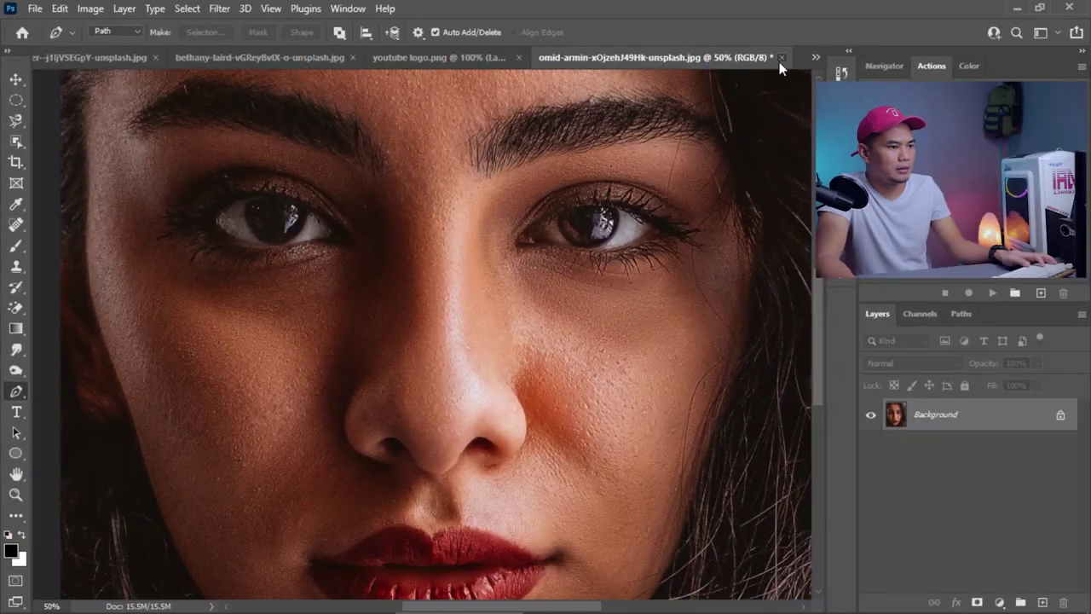
left_click(782, 58)
- Discard the portrait's changes and drag the floral shoe photo from TUT Files into Photoshop
left_click(542, 242)
key("alt+Tab")
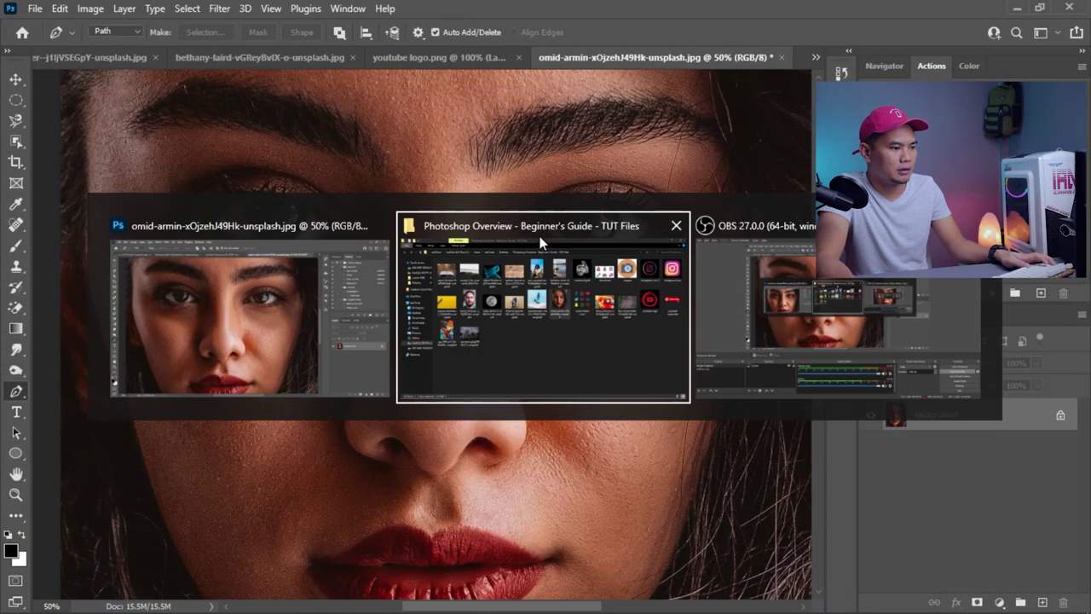
left_click(338, 342)
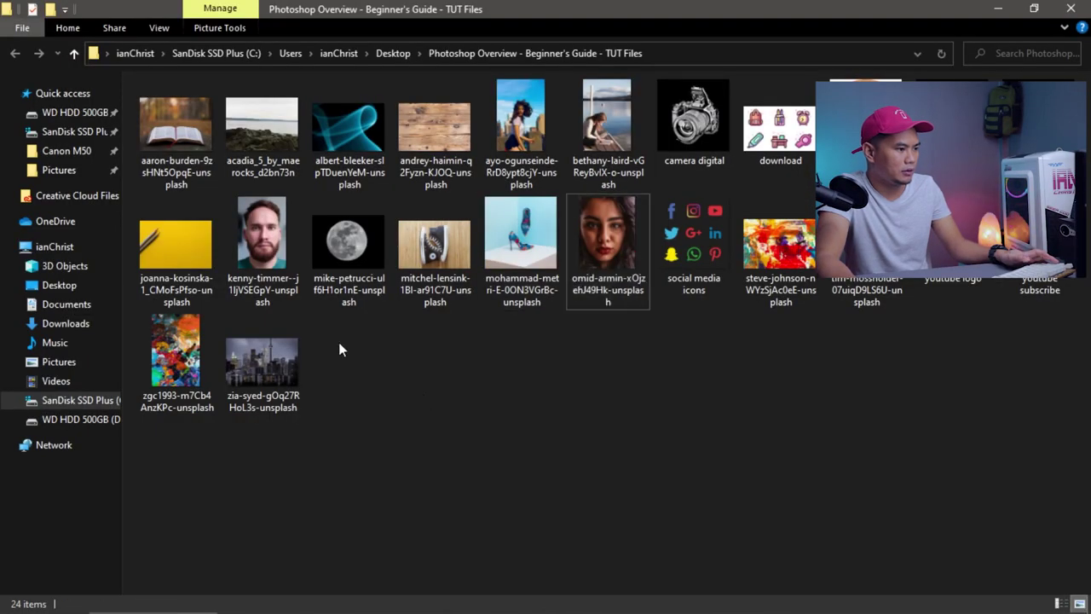
left_click_drag(532, 256, 808, 54)
key("alt+Tab")
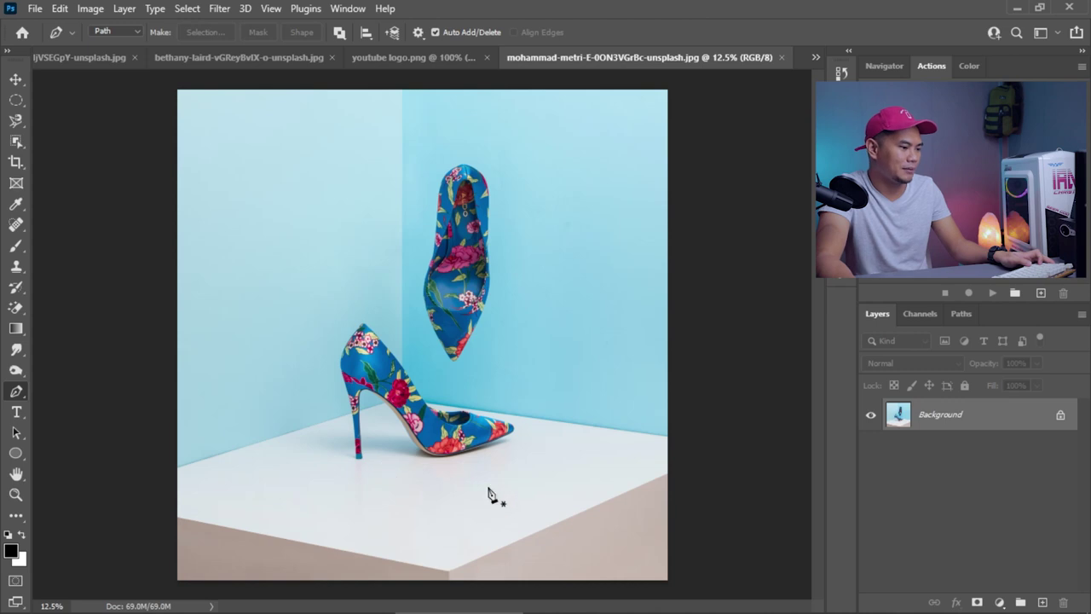
scroll(453, 446, "up", 2)
scroll(453, 447, "up", 1)
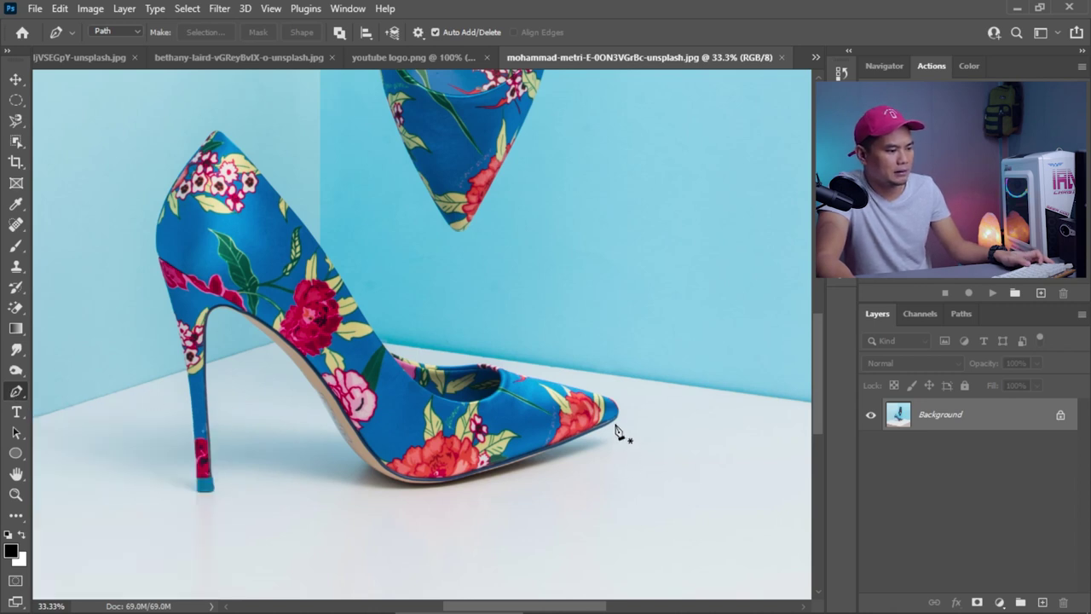
left_click(15, 100)
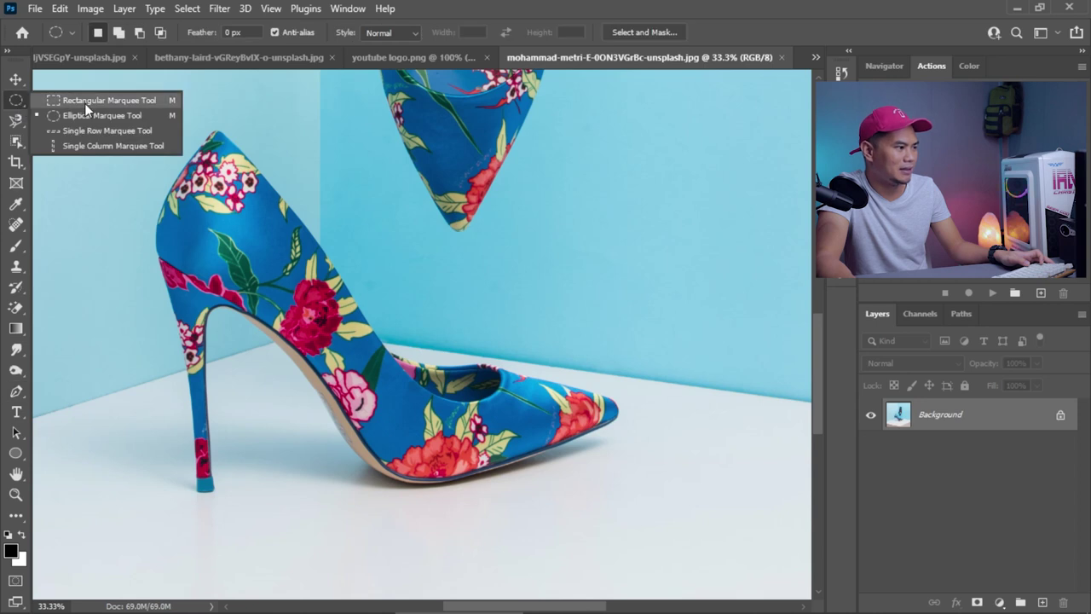
left_click(15, 121)
left_click(16, 140)
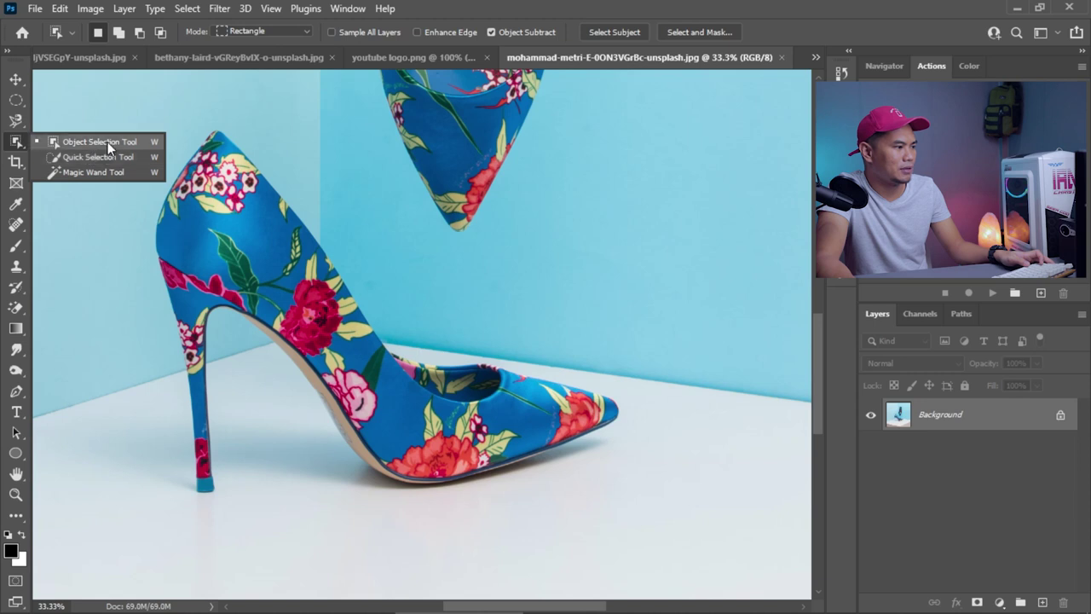
left_click(16, 144)
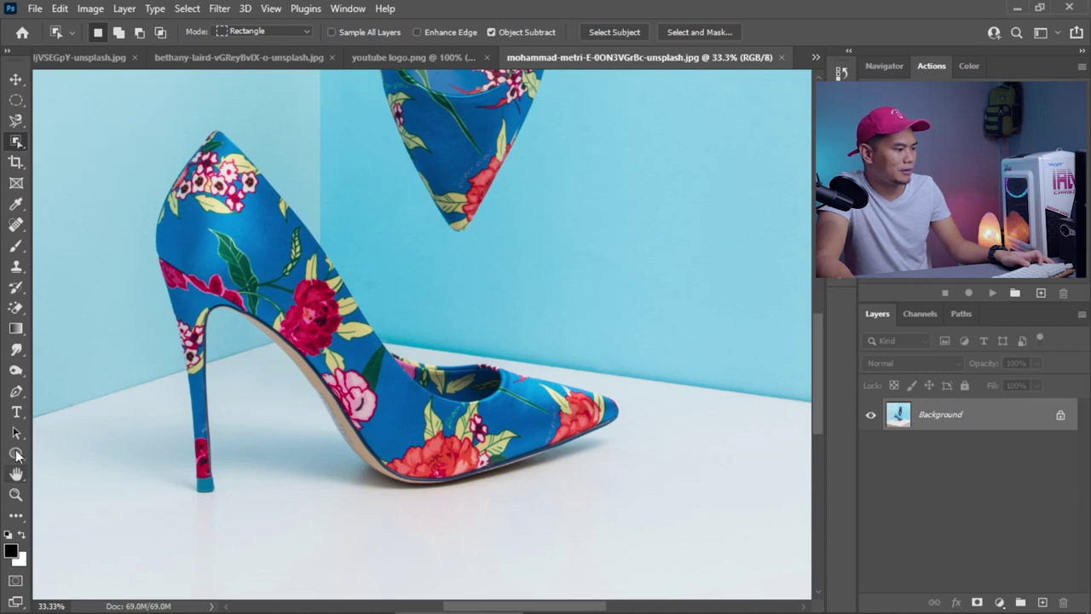
left_click(14, 396)
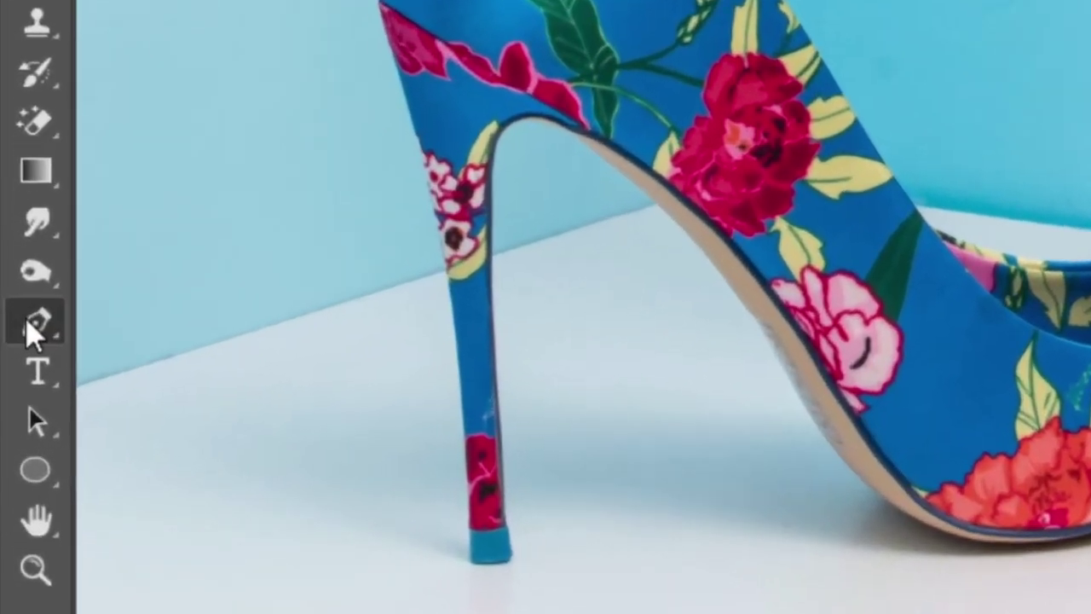
right_click(37, 328)
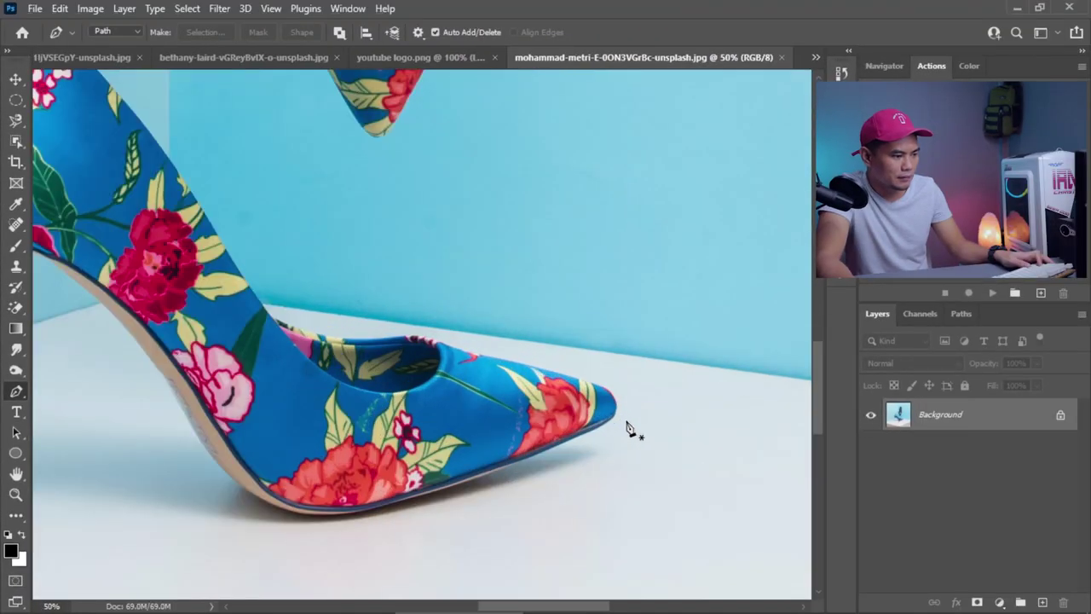
- Zoom in, start a path at the shoe tip with a curved anchor, then undo it
scroll(626, 429, "up", 3)
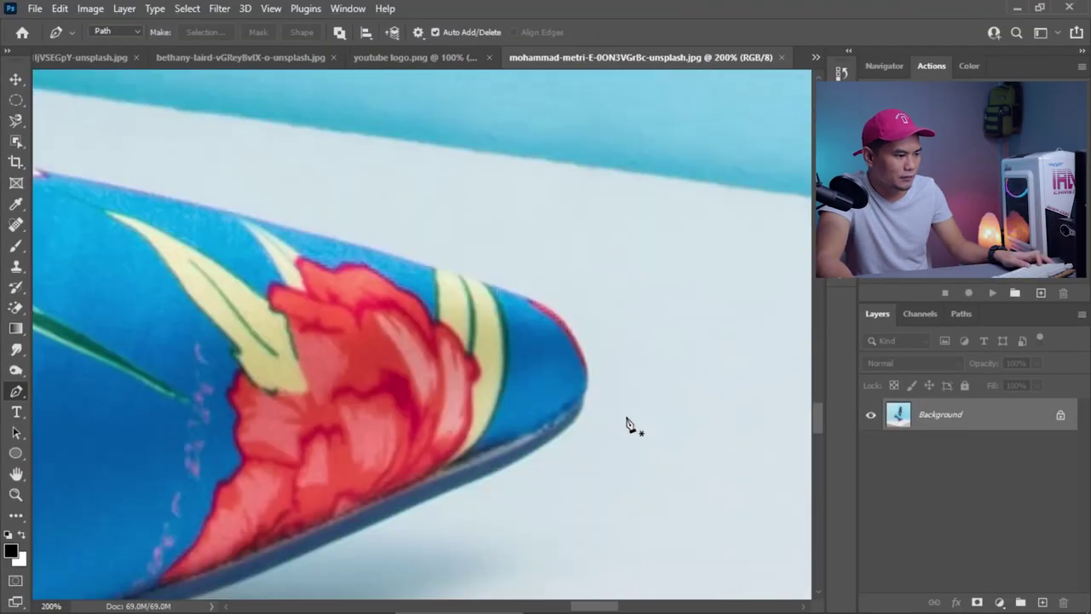
scroll(493, 338, "up", 3)
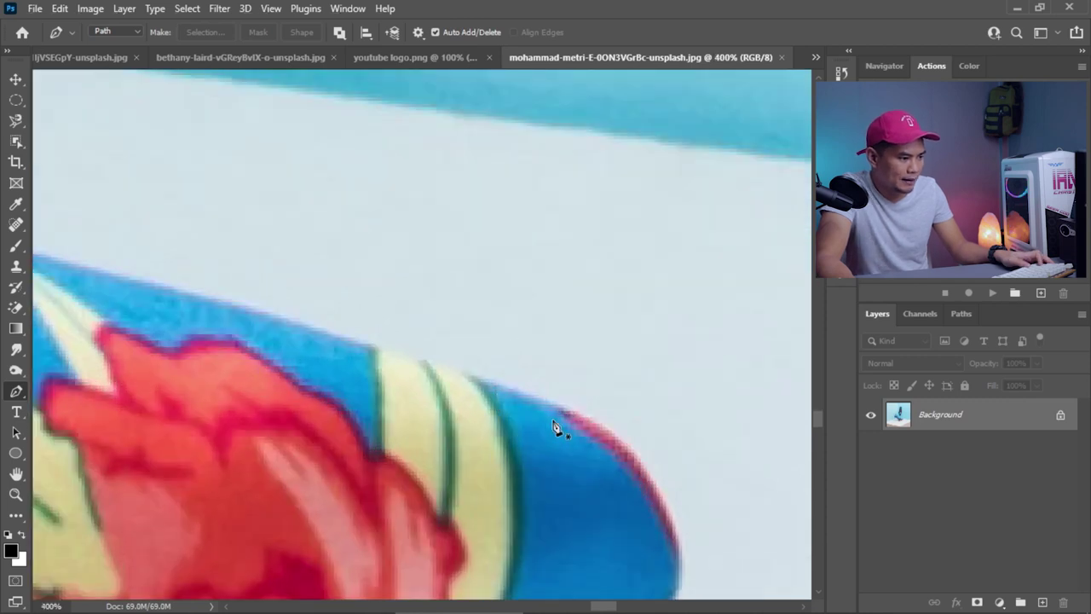
left_click(611, 430)
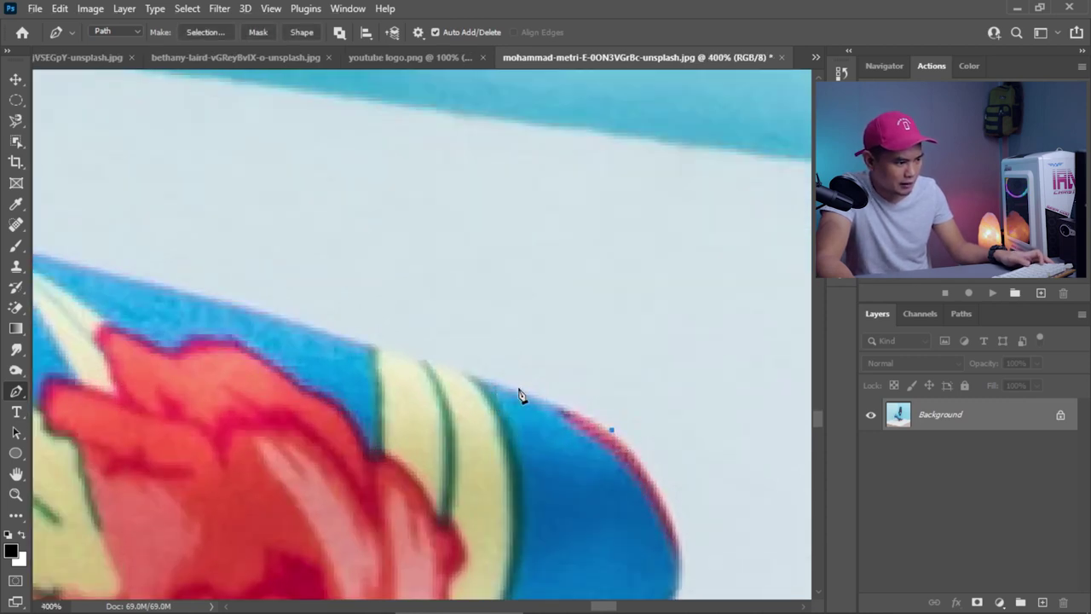
left_click_drag(481, 380, 431, 372)
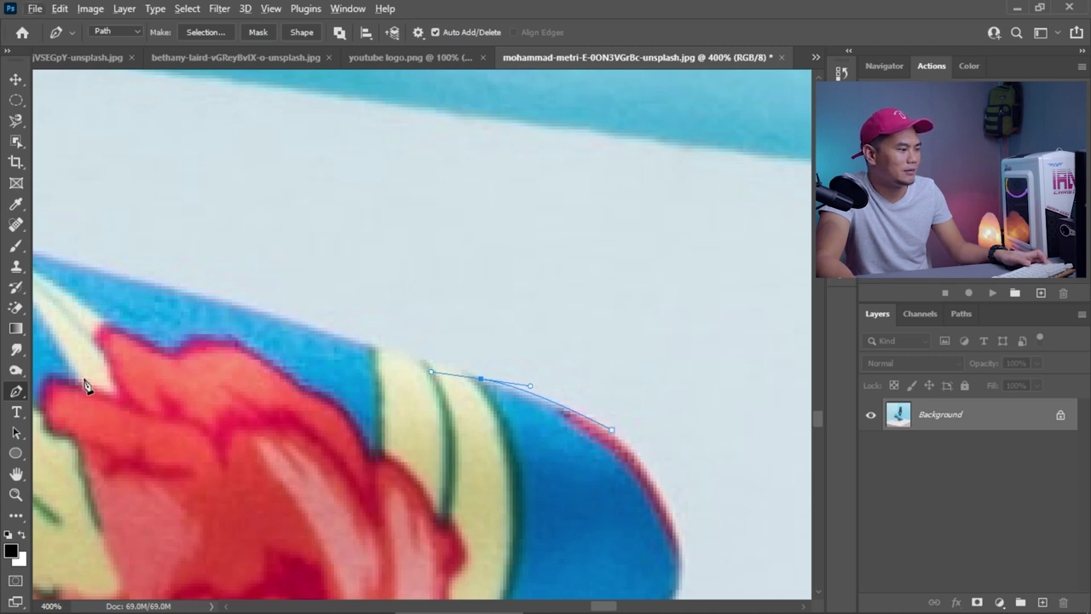
right_click(13, 392)
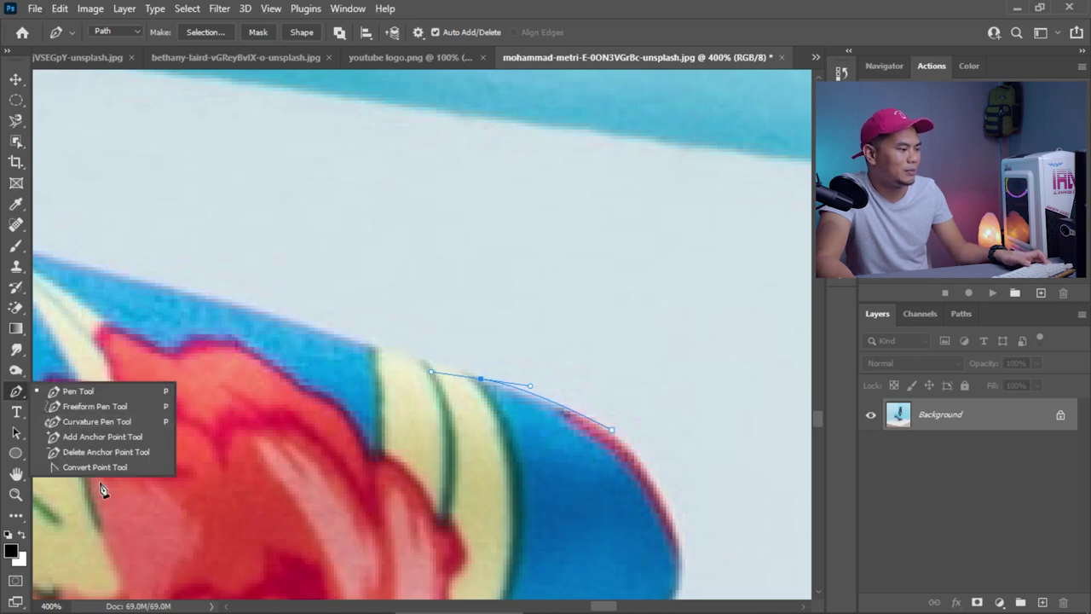
left_click(17, 391)
key("ctrl+z")
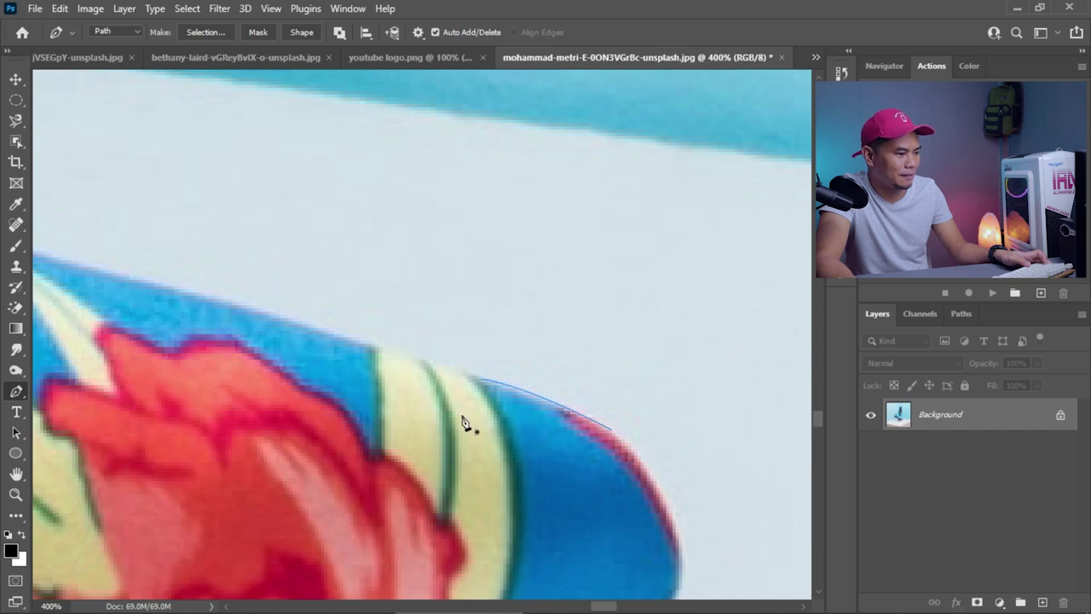
key("ctrl+z")
key("ctrl+z")
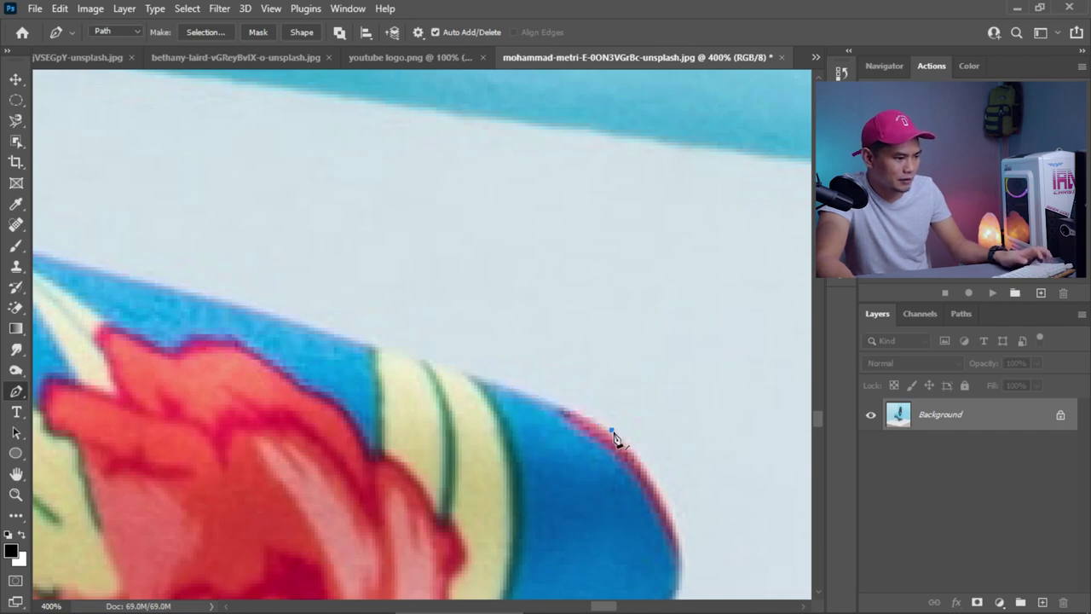
- Re-place anchors from the shoe tip with curved segments along the toe's upper edge
left_click(606, 427)
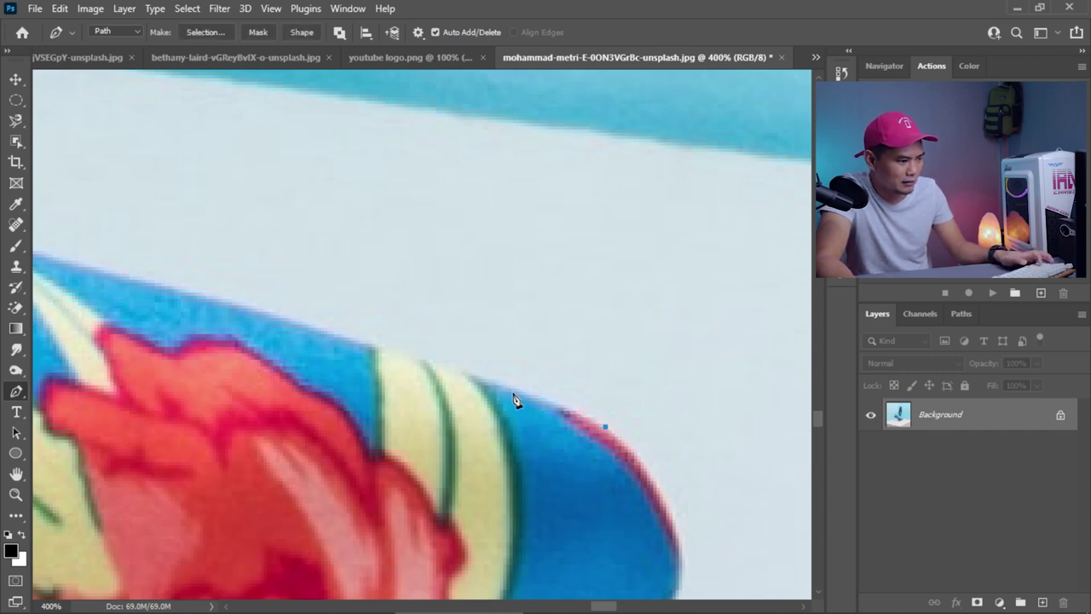
left_click_drag(500, 381, 463, 378)
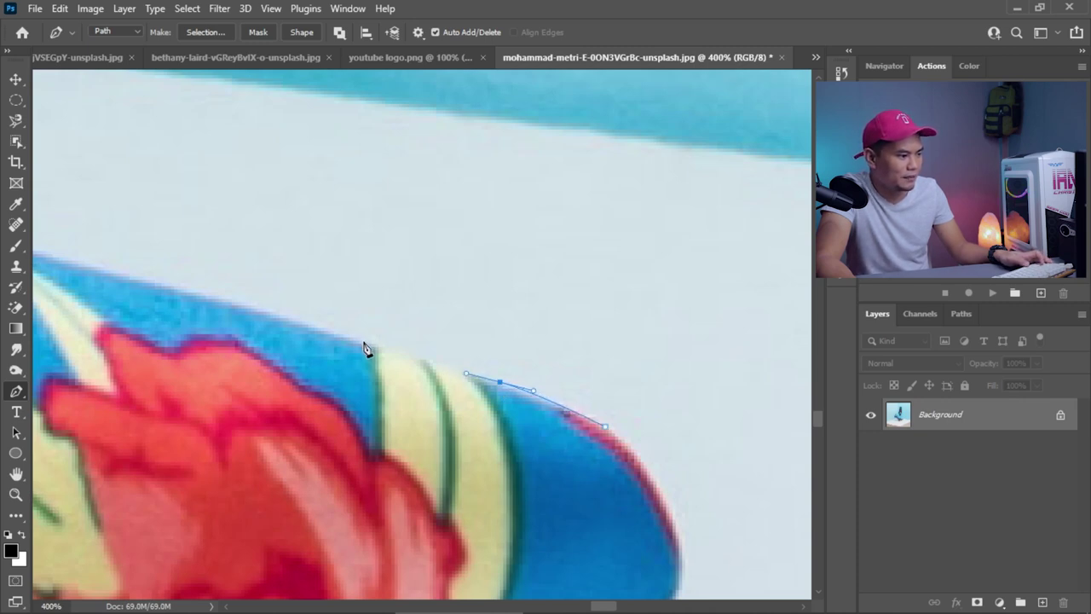
left_click_drag(355, 341, 312, 333)
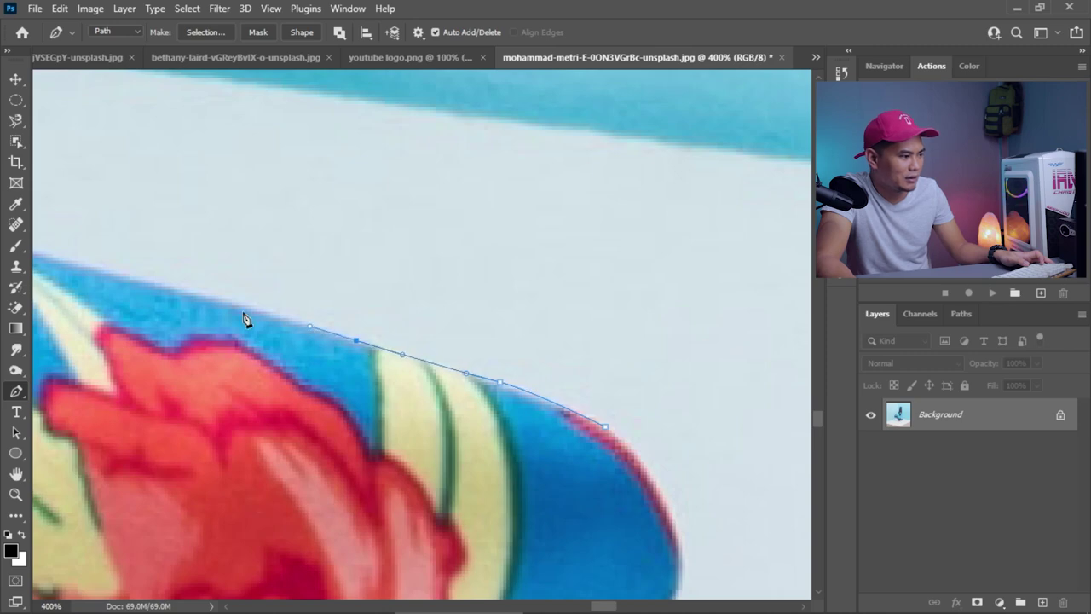
left_click_drag(204, 296, 159, 285)
- Zoom in and add two smooth anchors further left along the shoe's top edge
scroll(159, 282, "down", 4)
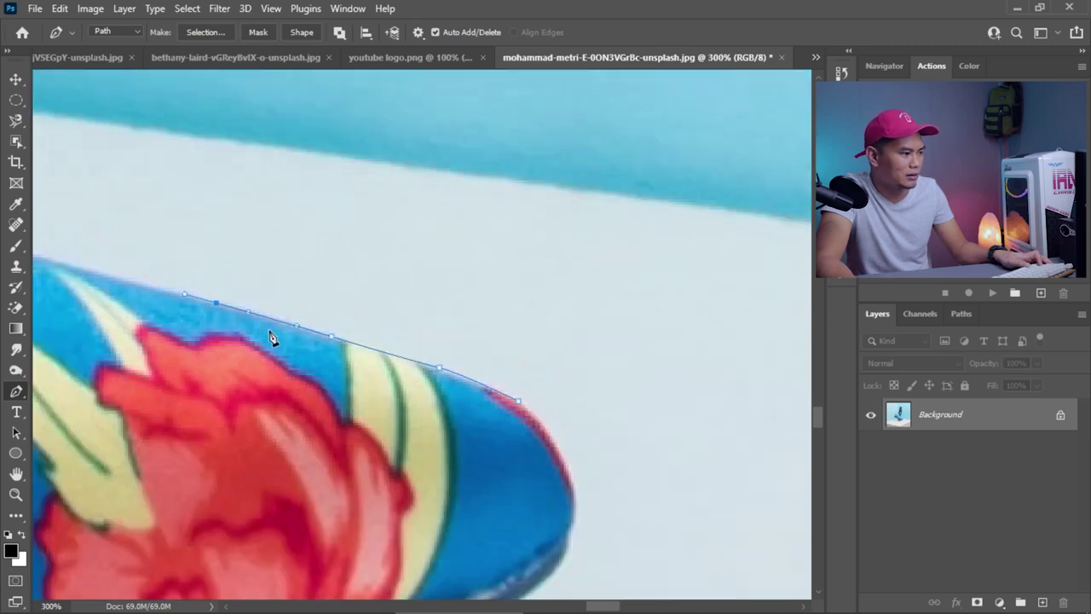
scroll(206, 321, "up", 3)
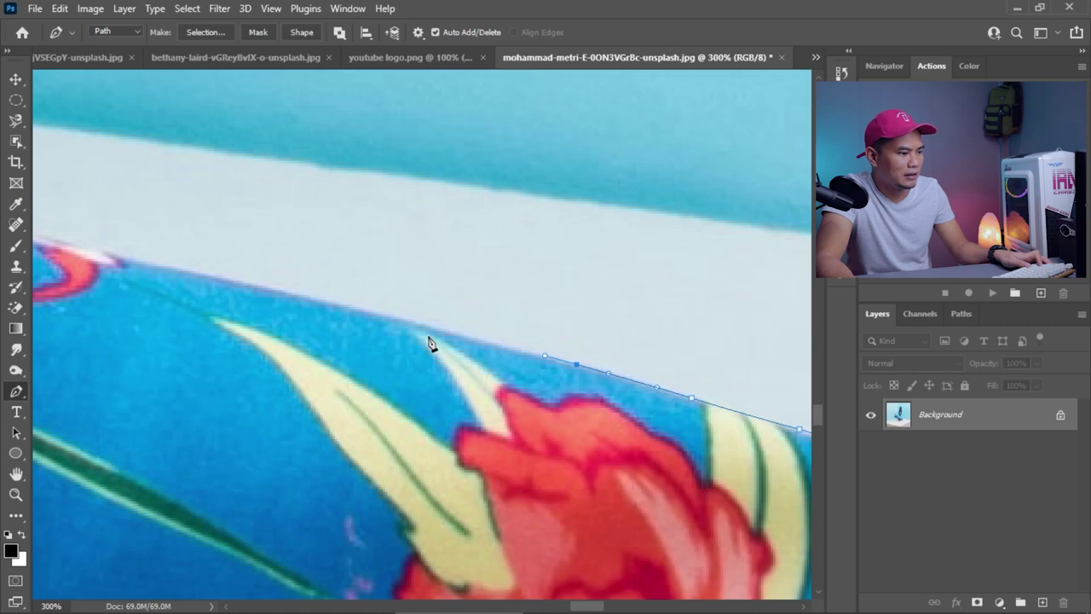
scroll(412, 329, "up", 2)
scroll(554, 361, "up", 2)
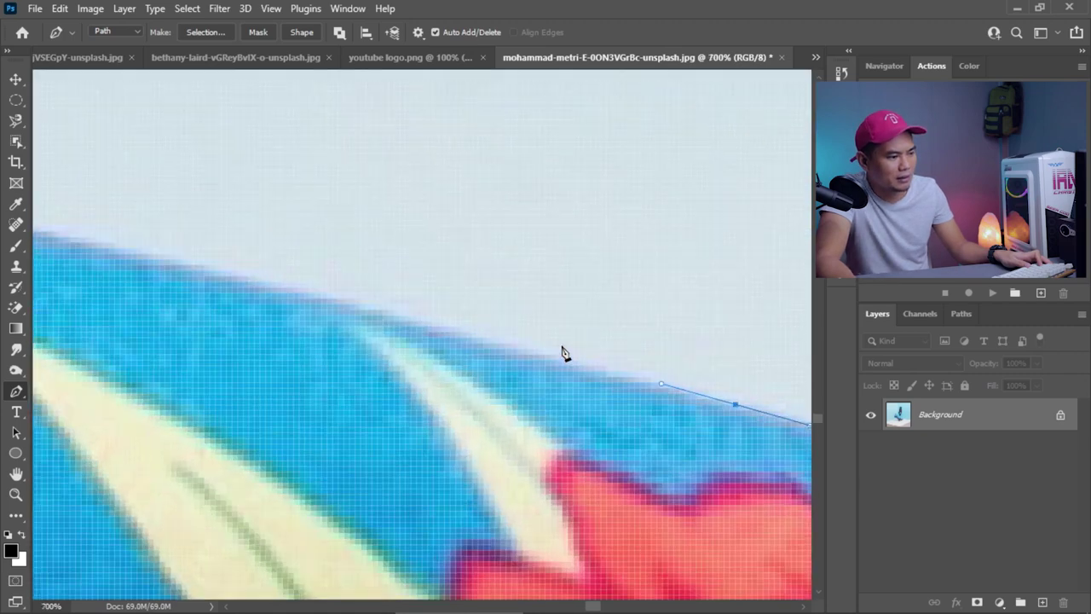
left_click_drag(495, 344, 393, 314)
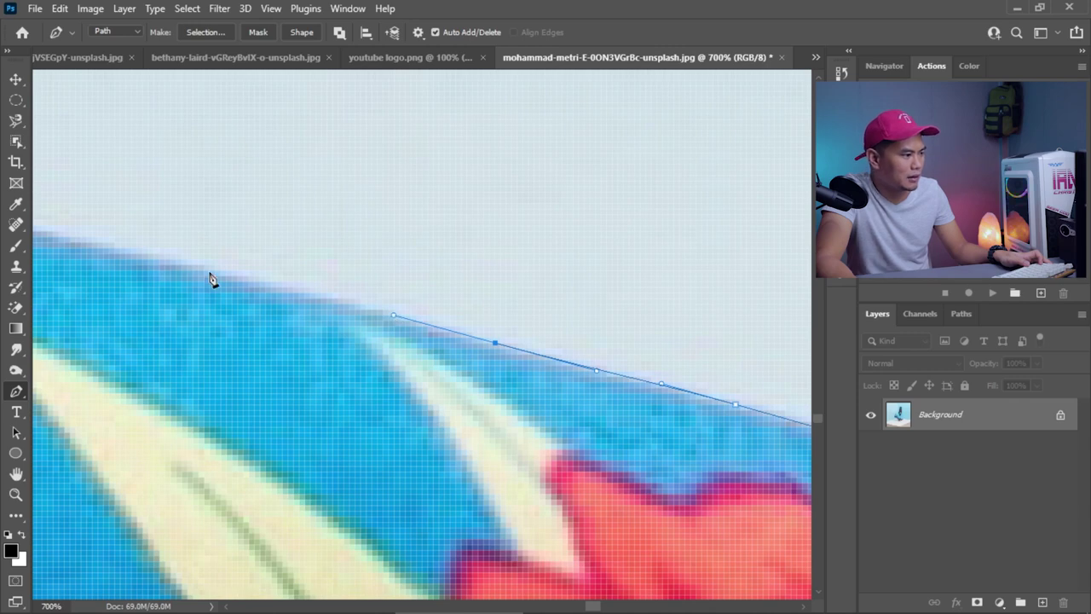
left_click_drag(209, 270, 141, 252)
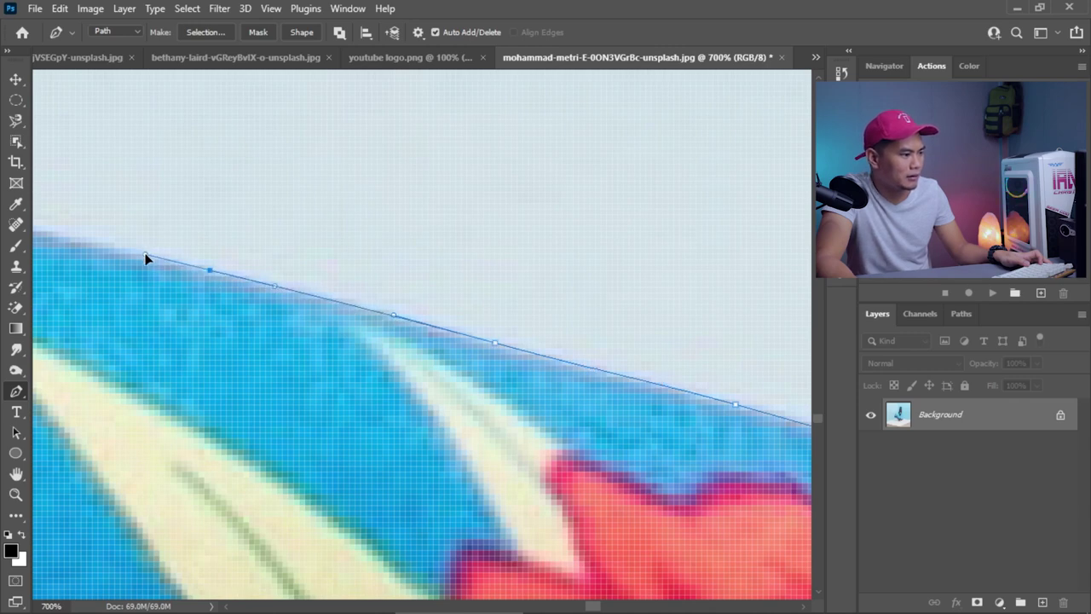
- Adjust the zoom and add two more smooth anchors continuing left along the shoe edge
scroll(392, 310, "down", 6)
scroll(370, 292, "up", 2)
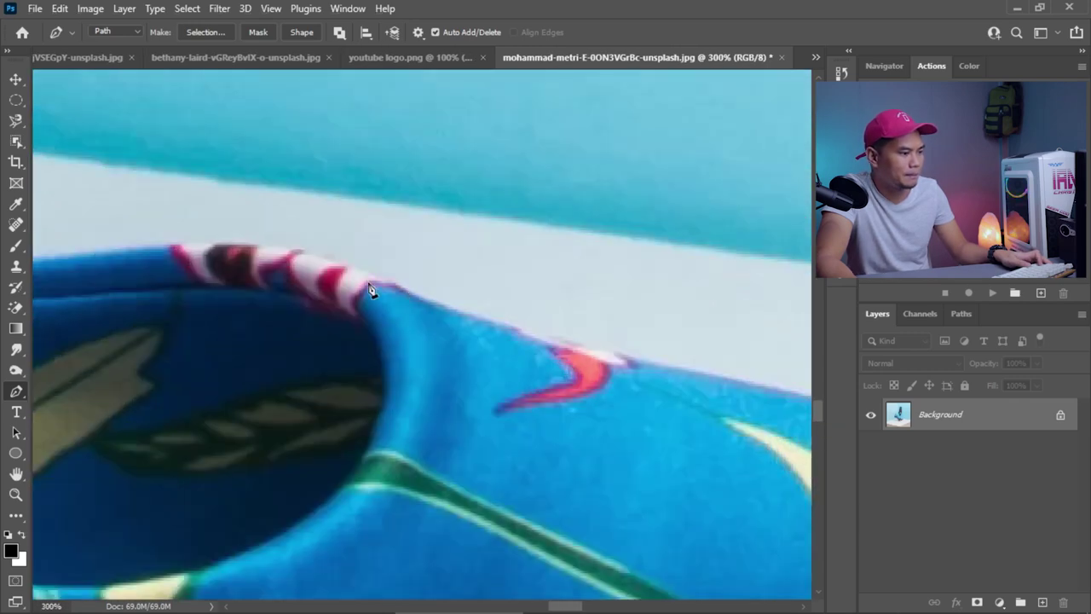
scroll(629, 324, "up", 1)
scroll(779, 361, "down", 2)
scroll(748, 346, "up", 2)
scroll(748, 346, "up", 1)
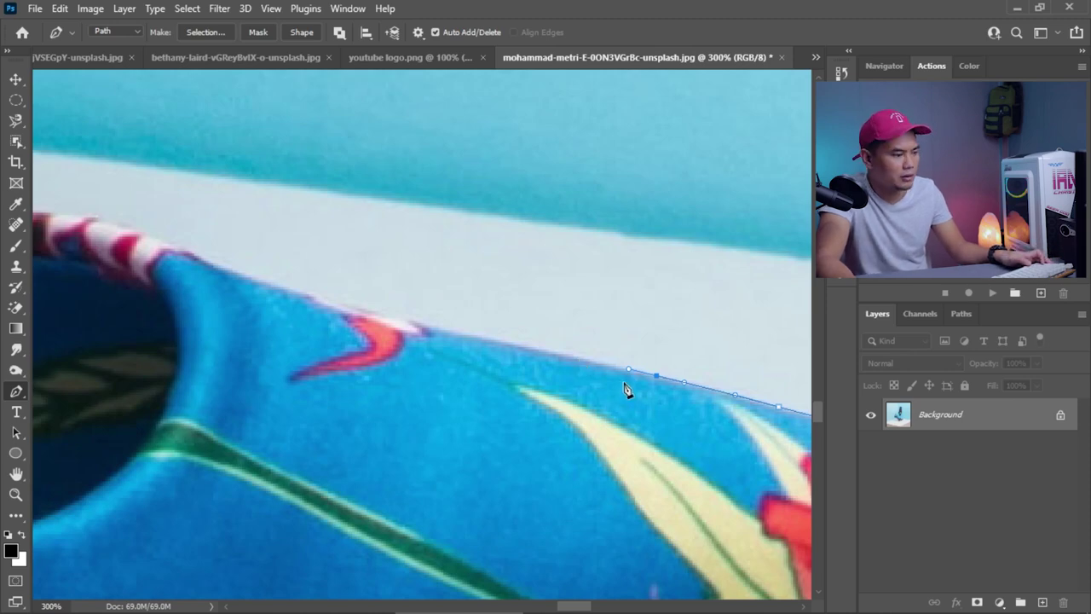
scroll(607, 361, "down", 1)
scroll(607, 360, "up", 2)
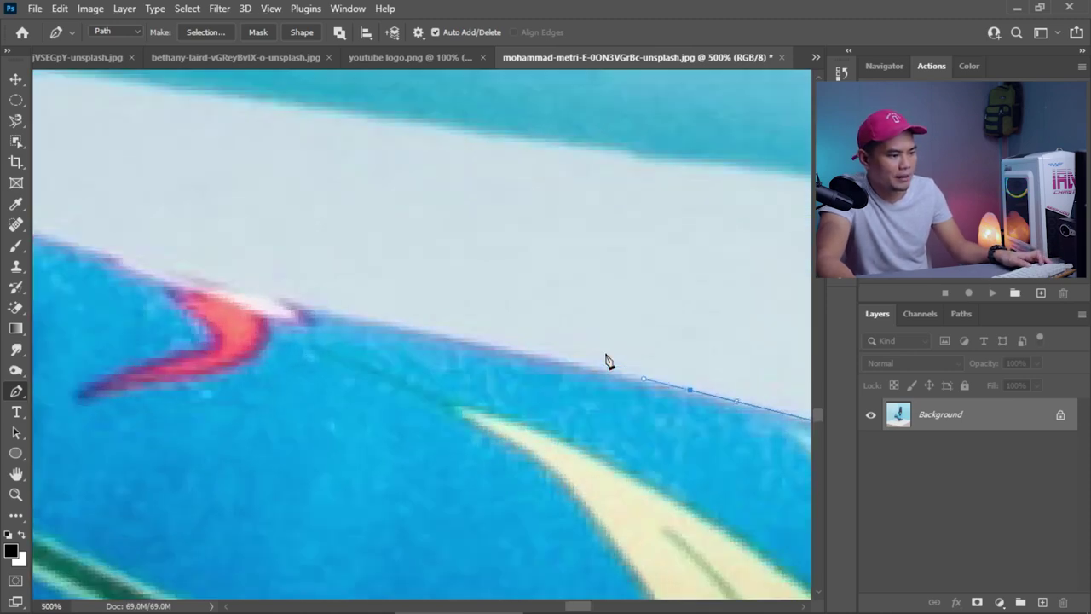
scroll(607, 360, "down", 1)
scroll(608, 361, "up", 2)
scroll(607, 360, "down", 2)
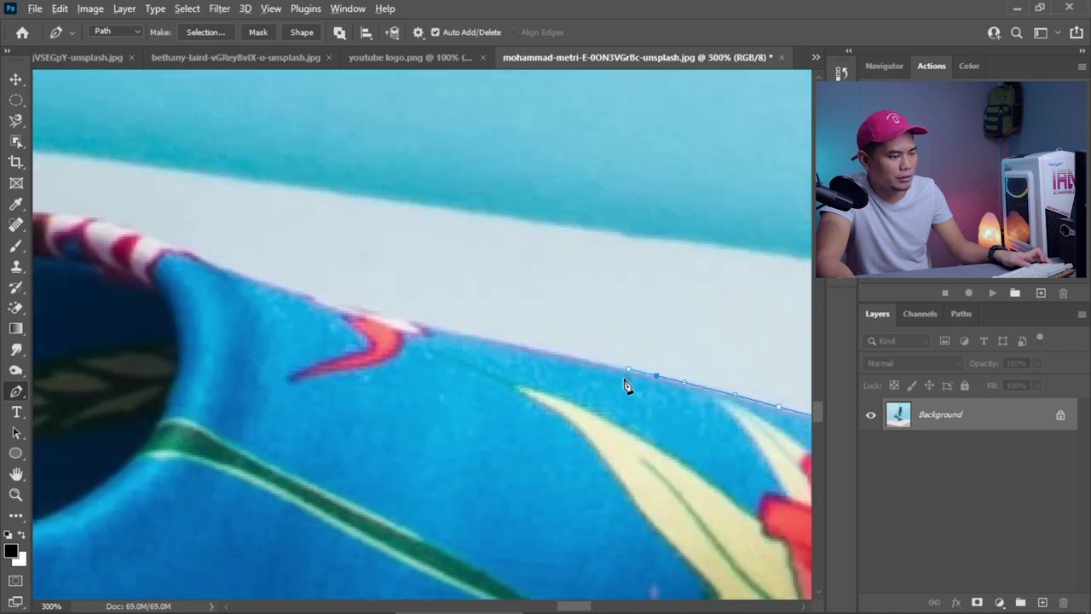
scroll(627, 386, "up", 1)
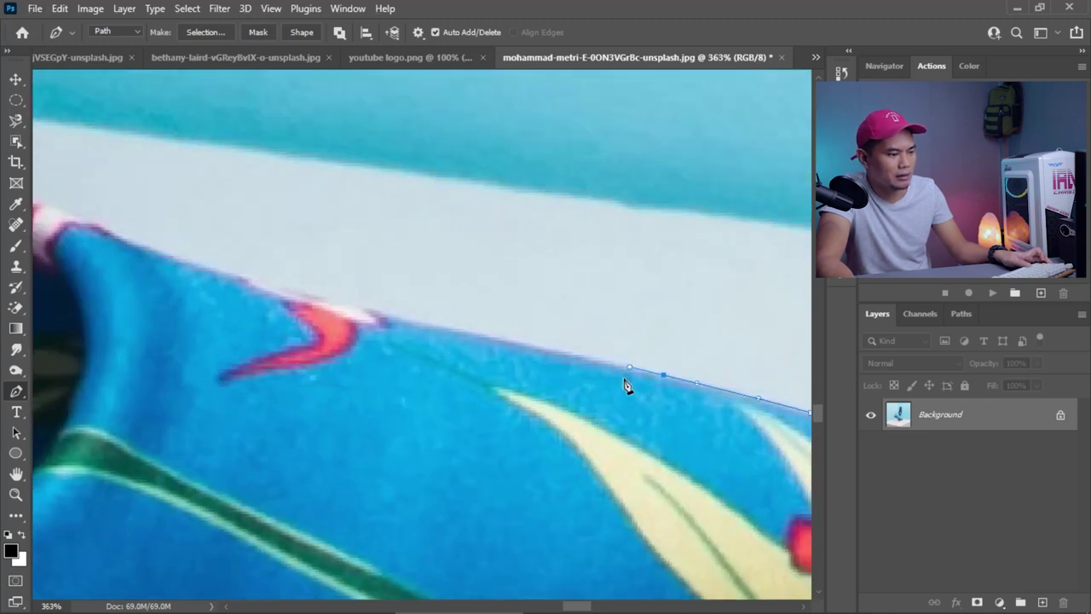
scroll(627, 386, "up", 6)
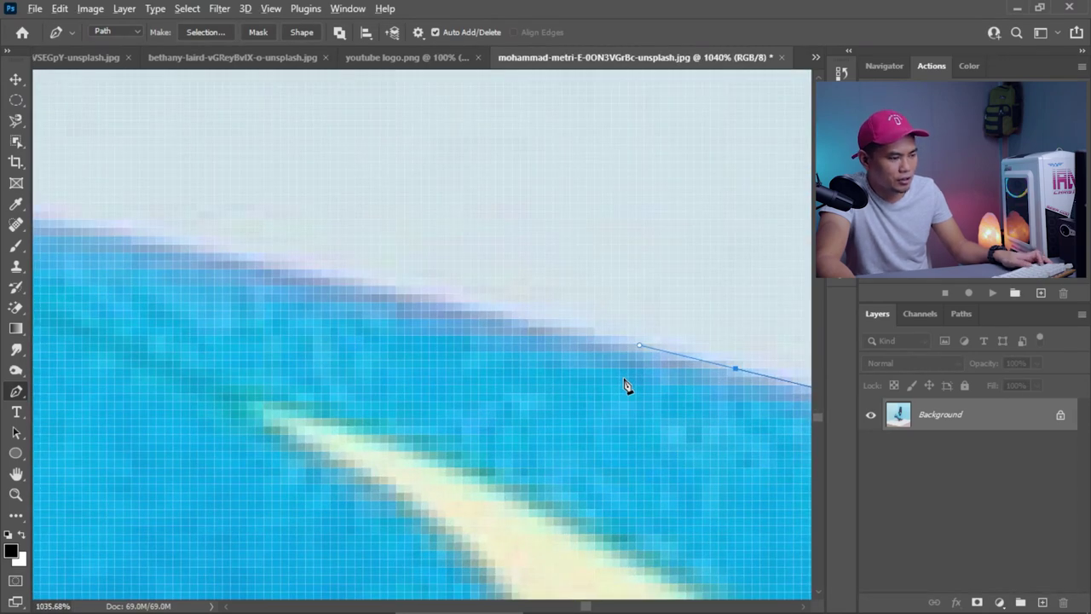
scroll(627, 386, "down", 10)
scroll(628, 385, "up", 9)
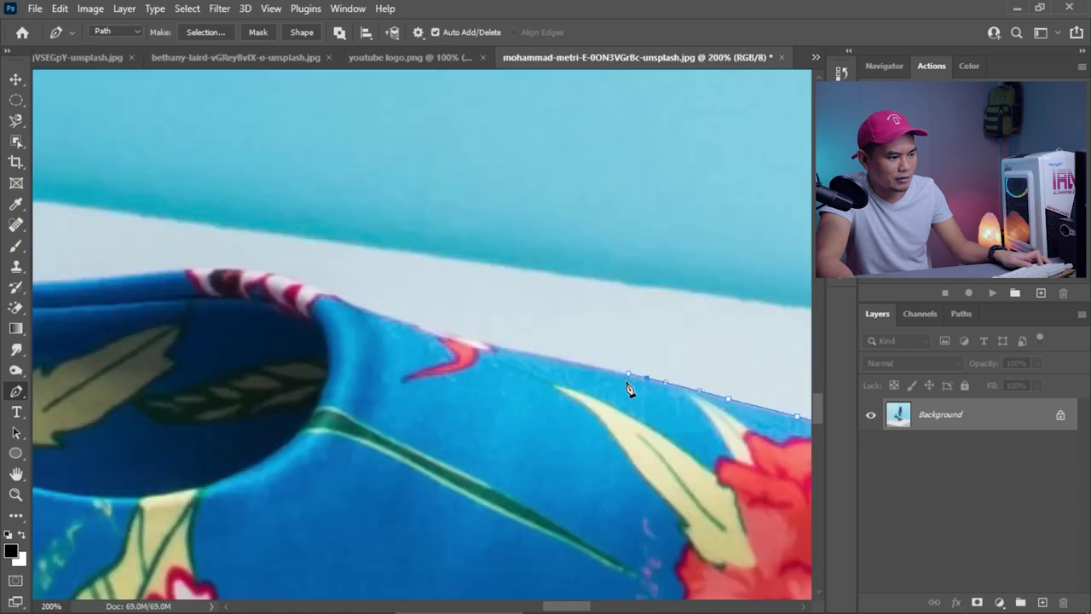
scroll(627, 386, "down", 3)
scroll(626, 385, "up", 6)
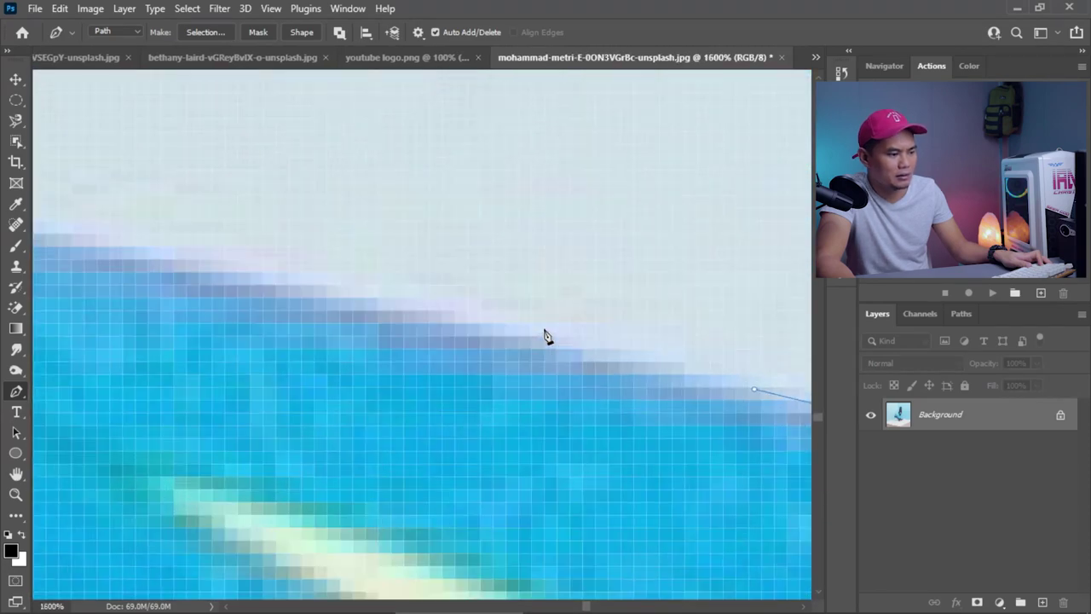
scroll(631, 375, "down", 4)
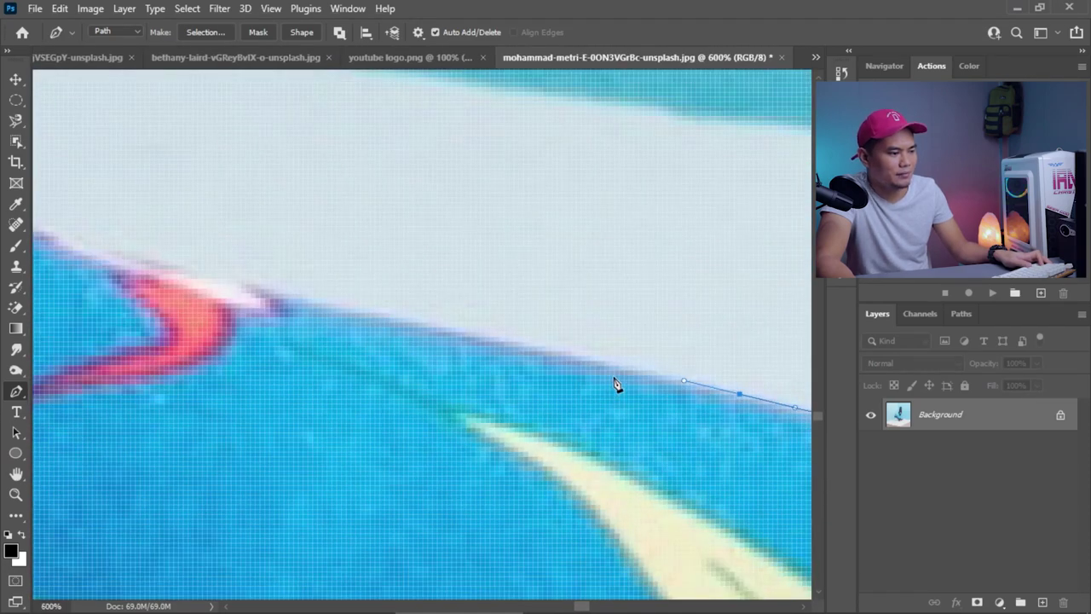
scroll(627, 380, "up", 2)
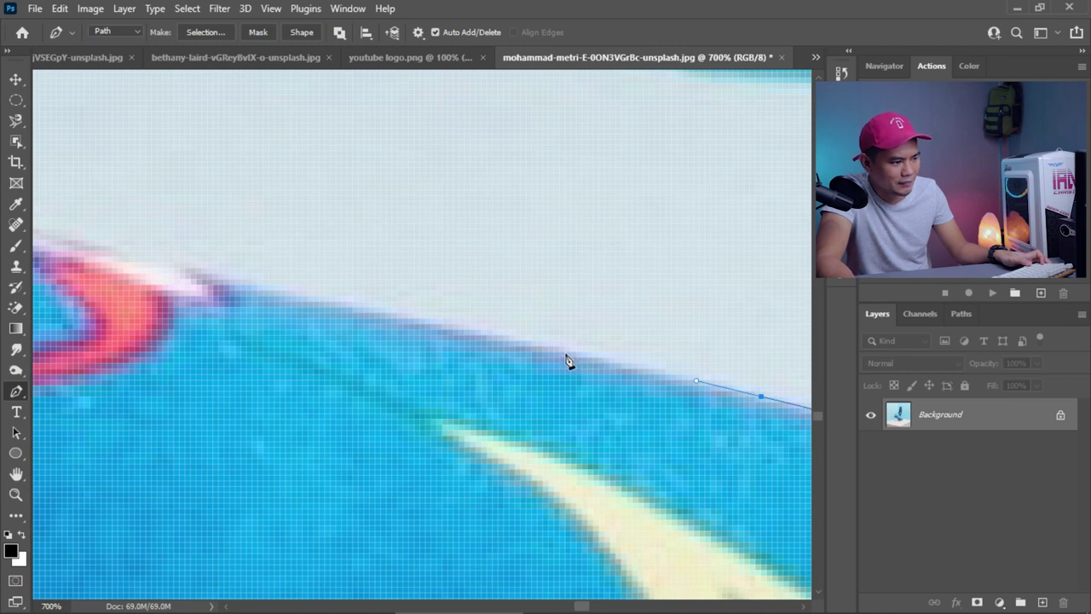
left_click_drag(566, 353, 494, 334)
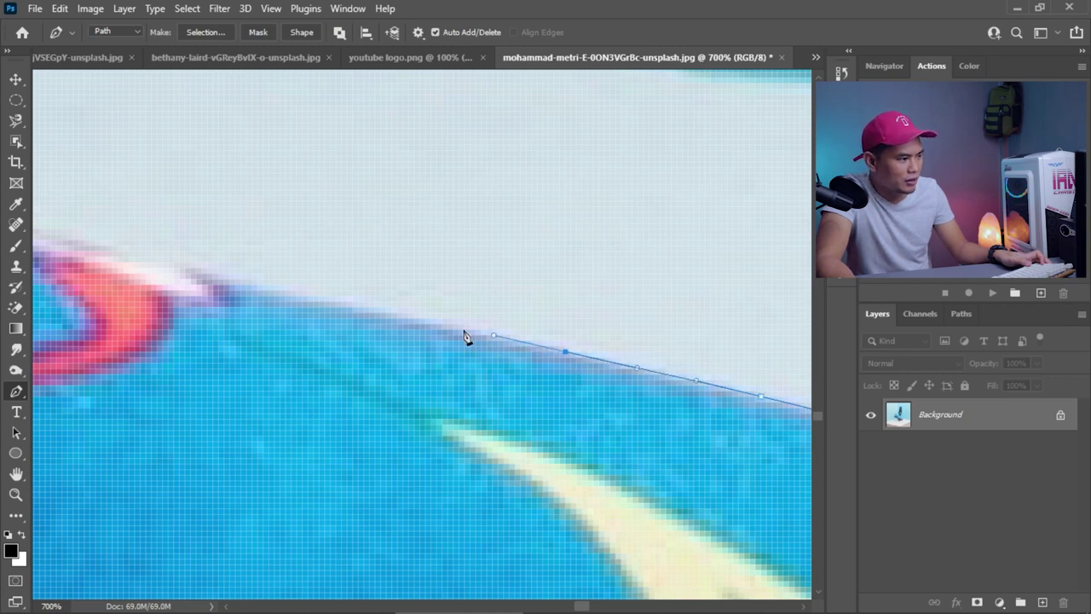
left_click_drag(262, 297, 190, 278)
- Extend the path past the red marking toward the shoe opening, reshaping the curve to fit
scroll(190, 278, "down", 2)
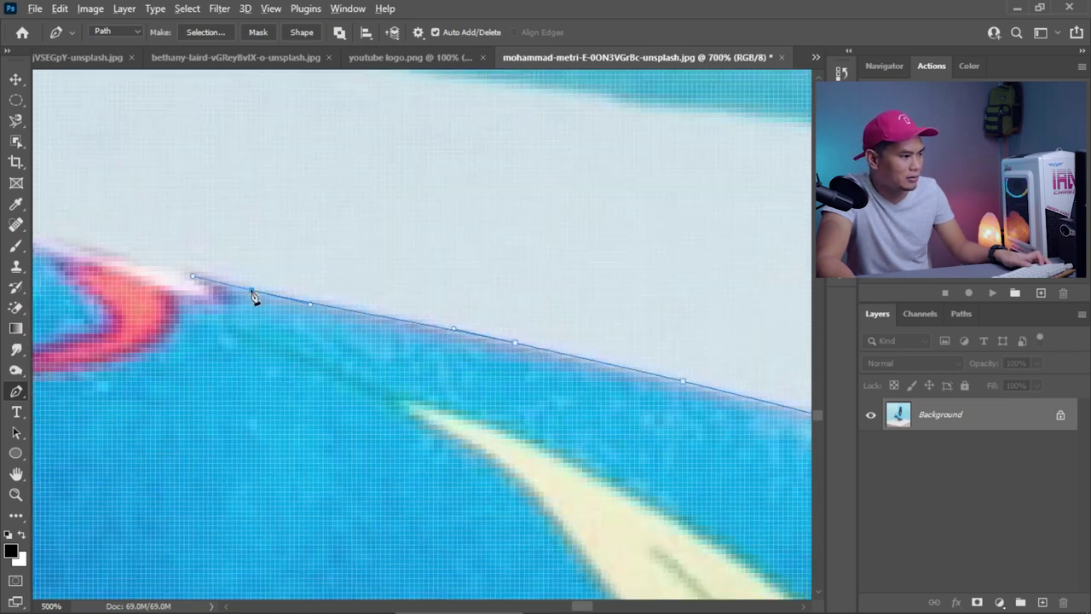
scroll(254, 296, "down", 5)
scroll(256, 287, "up", 6)
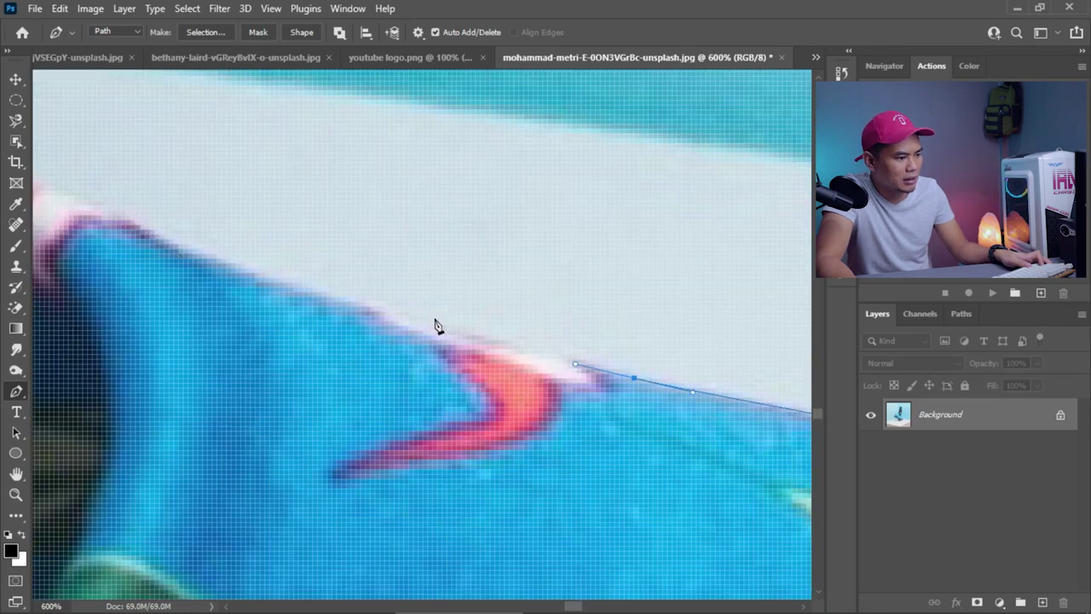
left_click_drag(499, 354, 469, 346)
left_click_drag(391, 315, 379, 310)
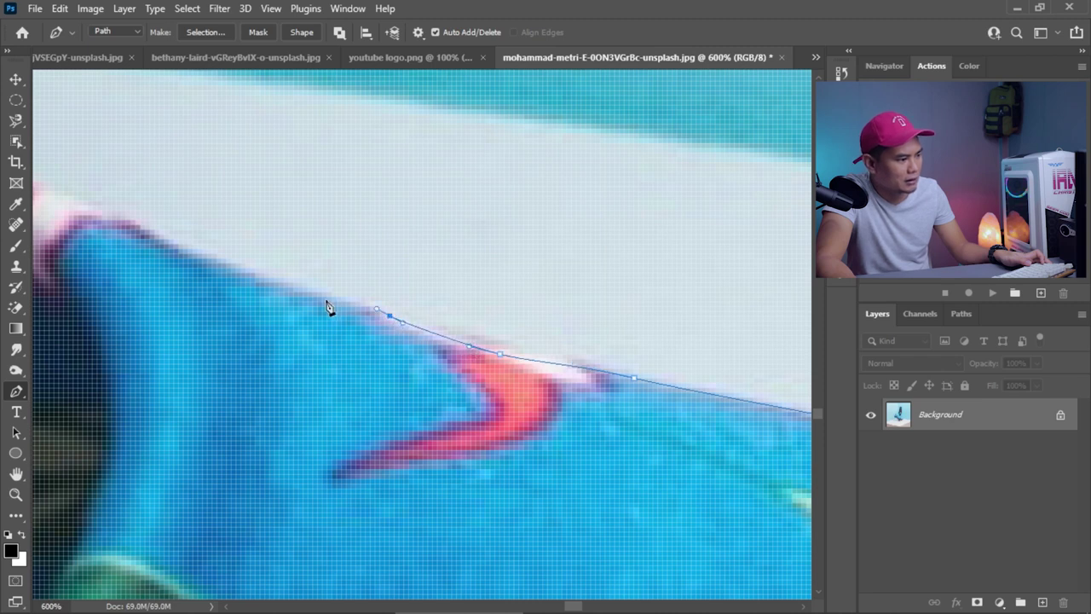
left_click_drag(308, 292, 291, 292)
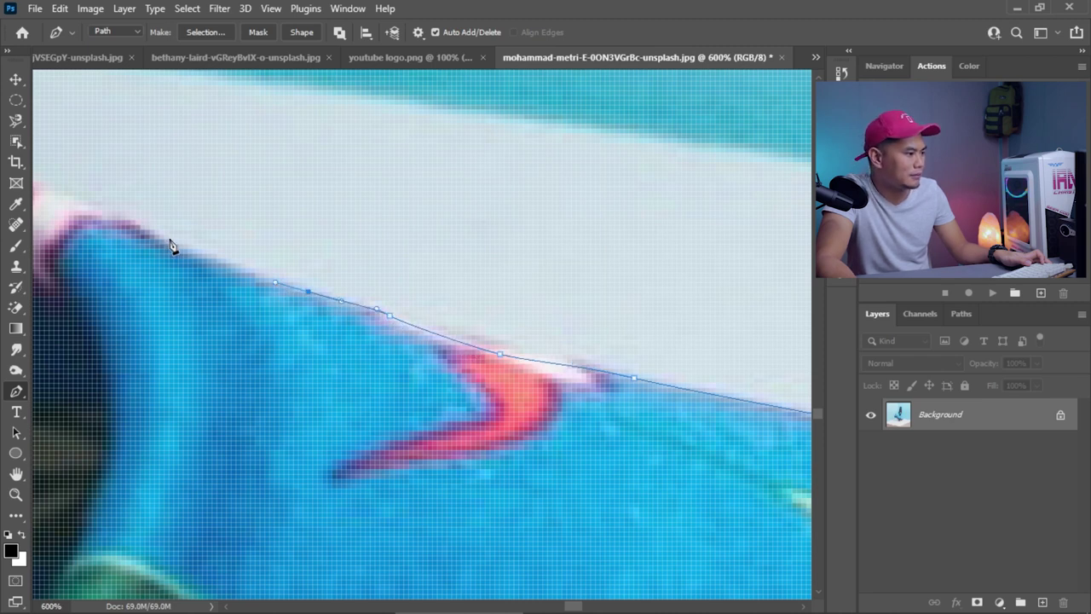
left_click_drag(174, 239, 133, 222)
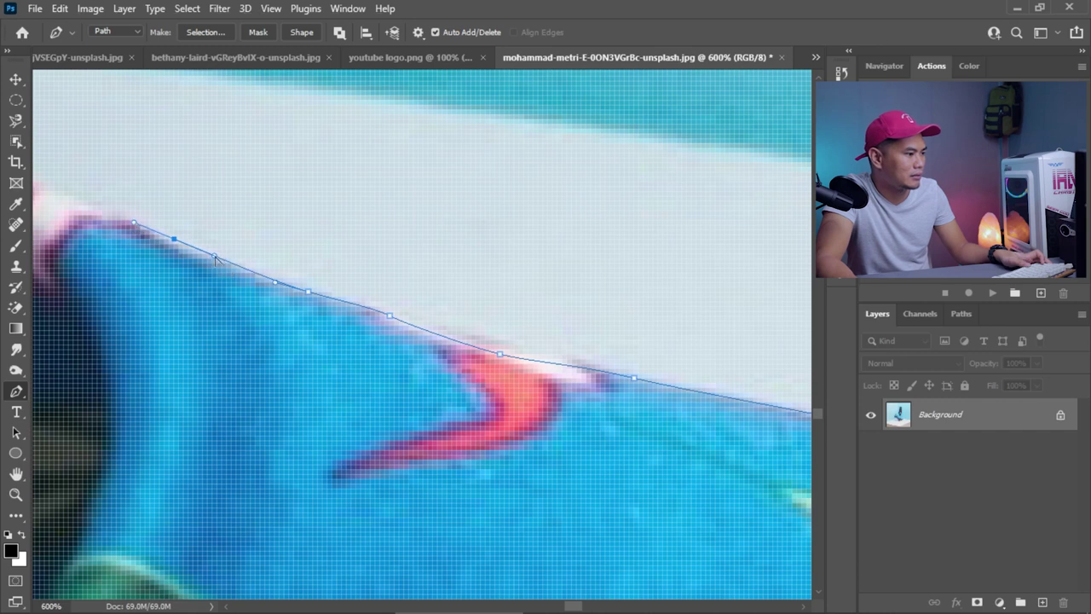
left_click_drag(197, 255, 201, 248)
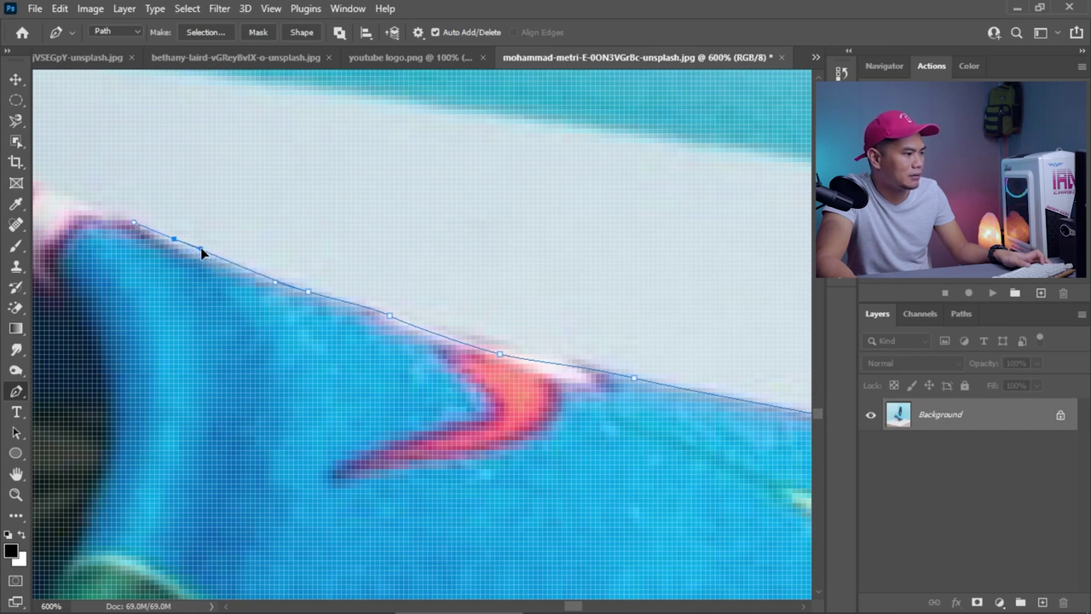
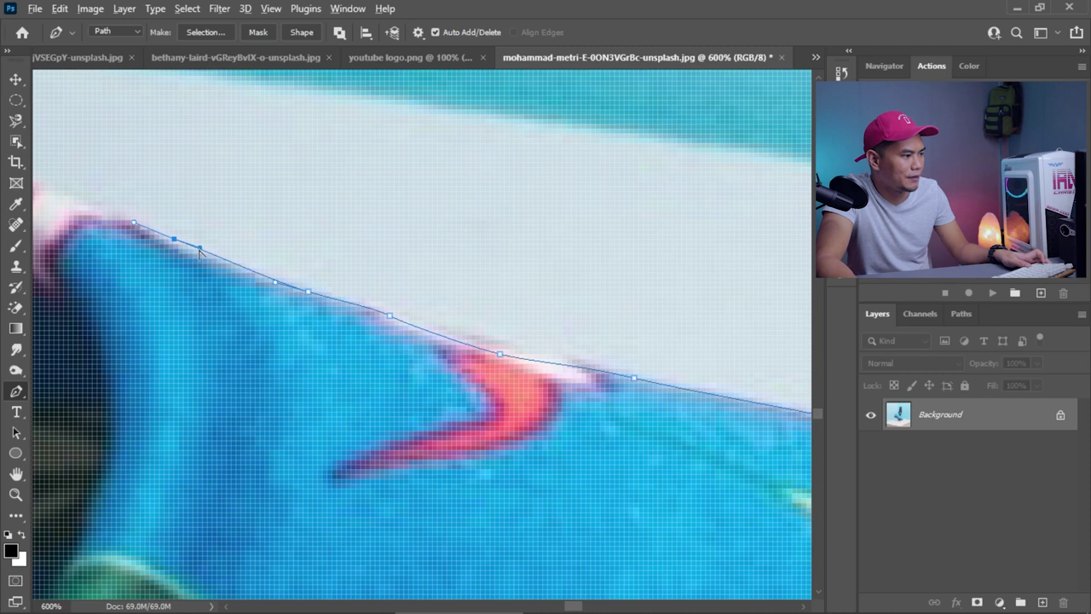
- Reshape the path near the toe and add an anchor so it hugs the shoe's edge
mouse_move(201, 249)
left_mouse_down()
mouse_move(185, 268)
mouse_move(194, 249)
mouse_move(197, 258)
left_mouse_up()
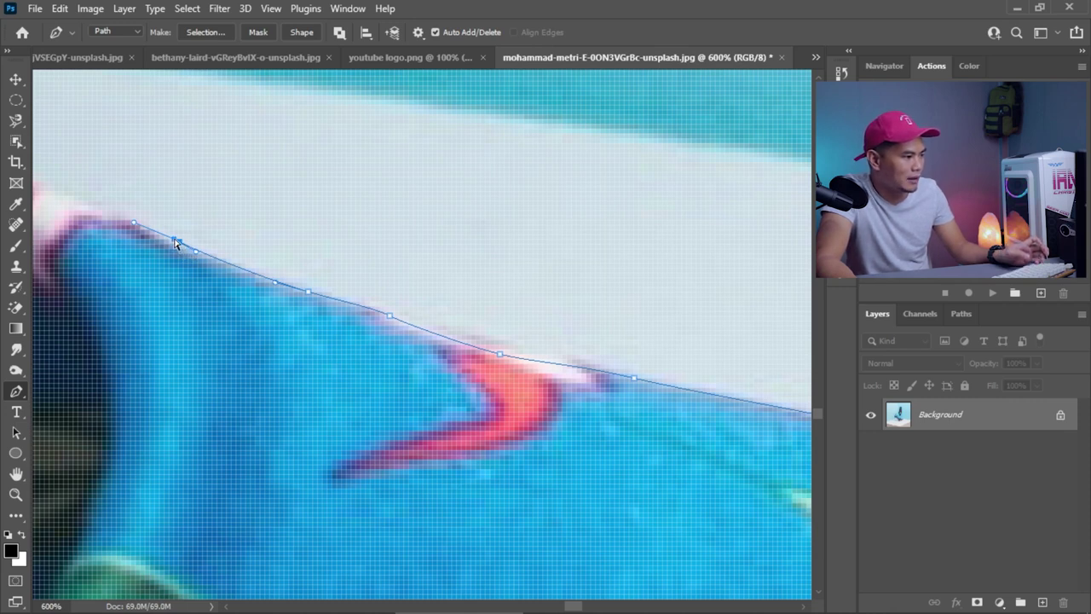
left_click_drag(176, 243, 174, 246)
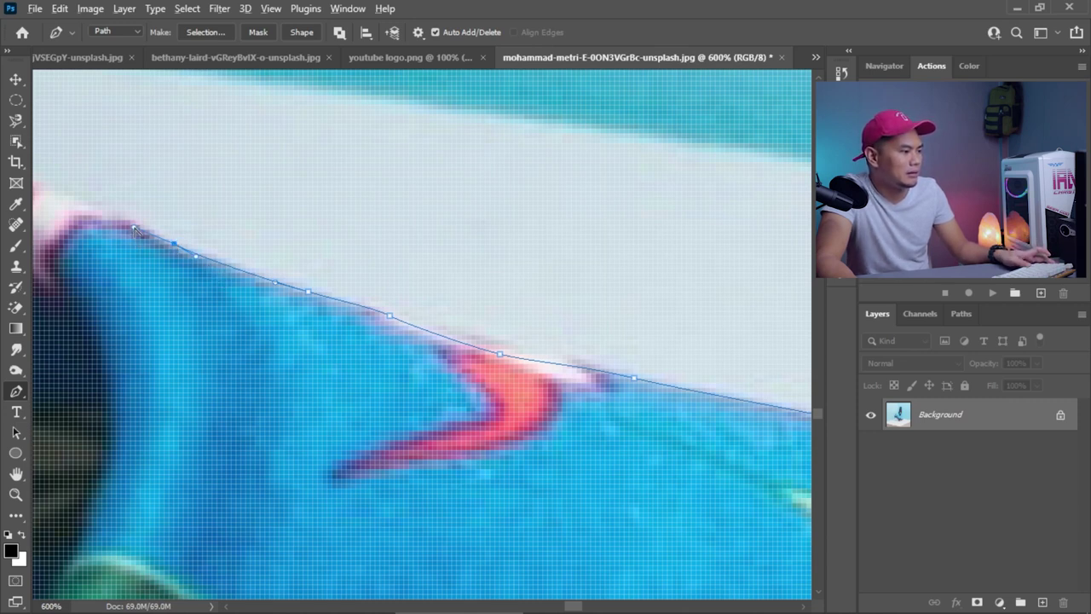
scroll(144, 235, "down", 3)
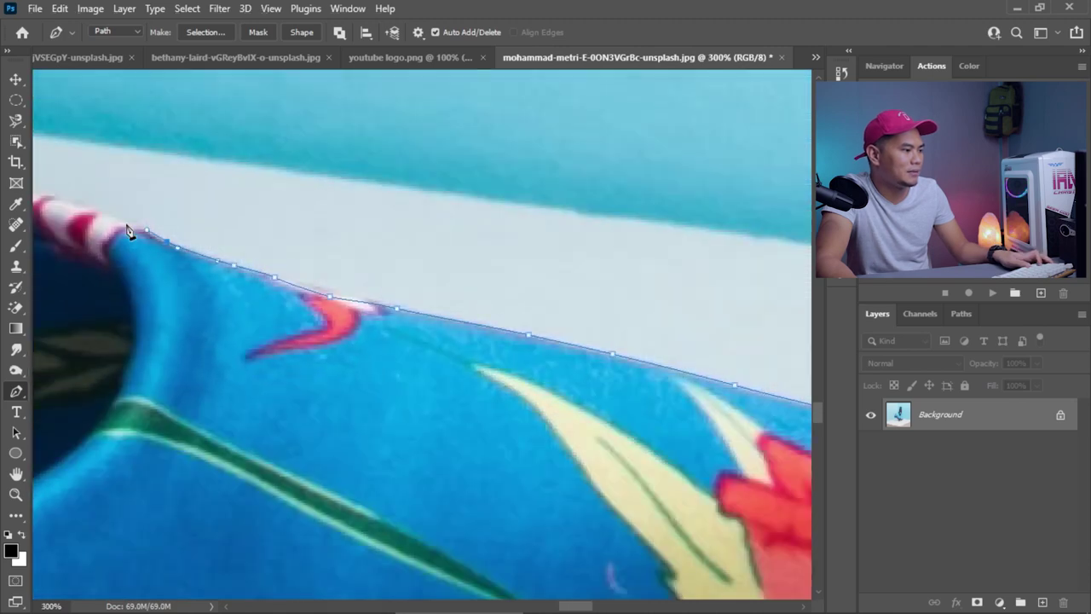
scroll(69, 213, "up", 5)
left_click(147, 221)
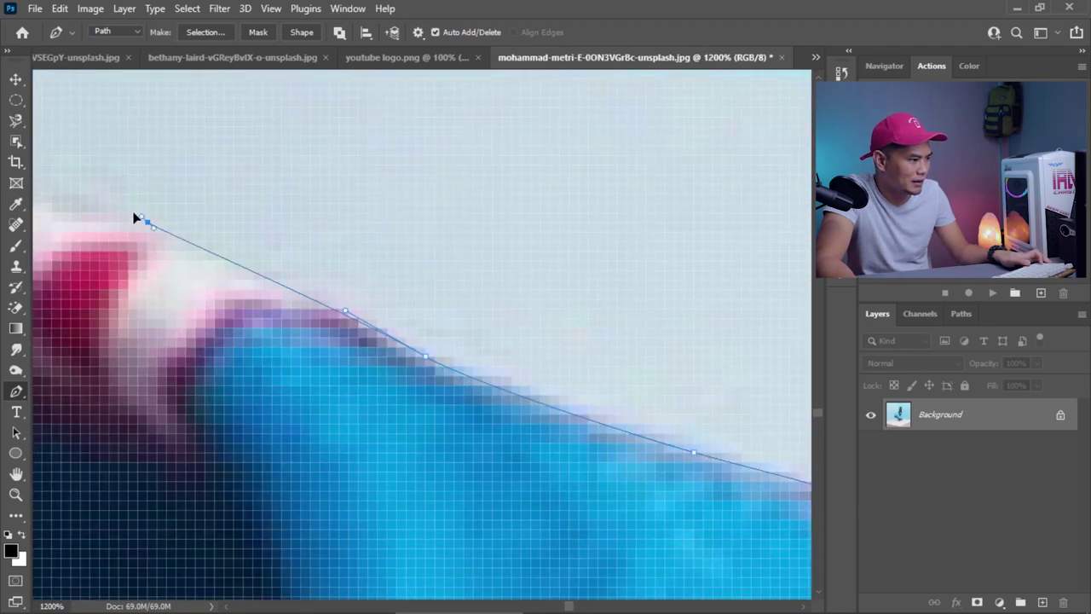
scroll(106, 201, "down", 4)
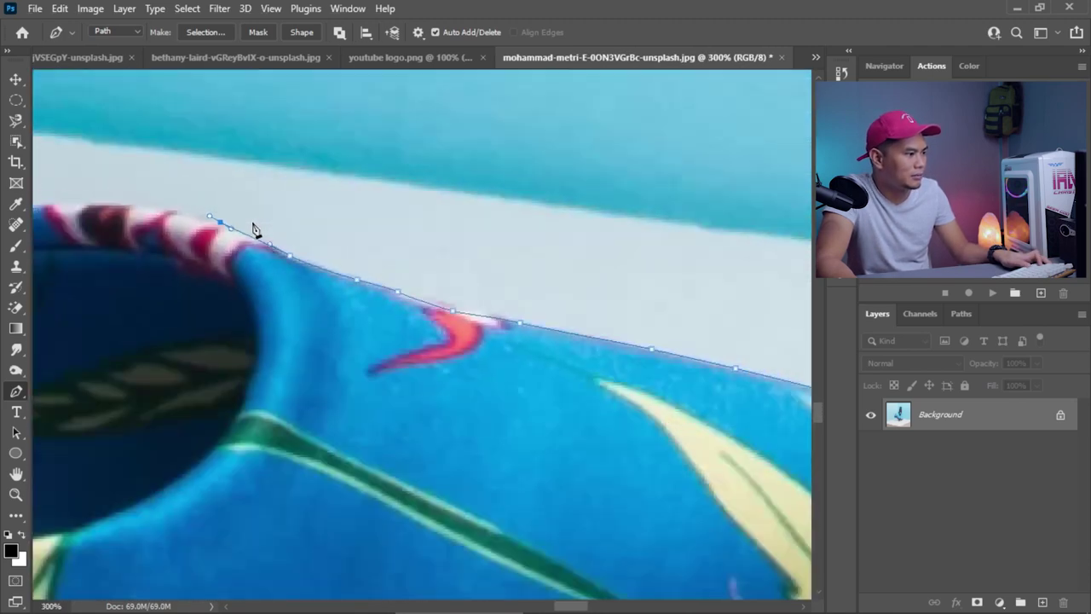
scroll(119, 212, "down", 6)
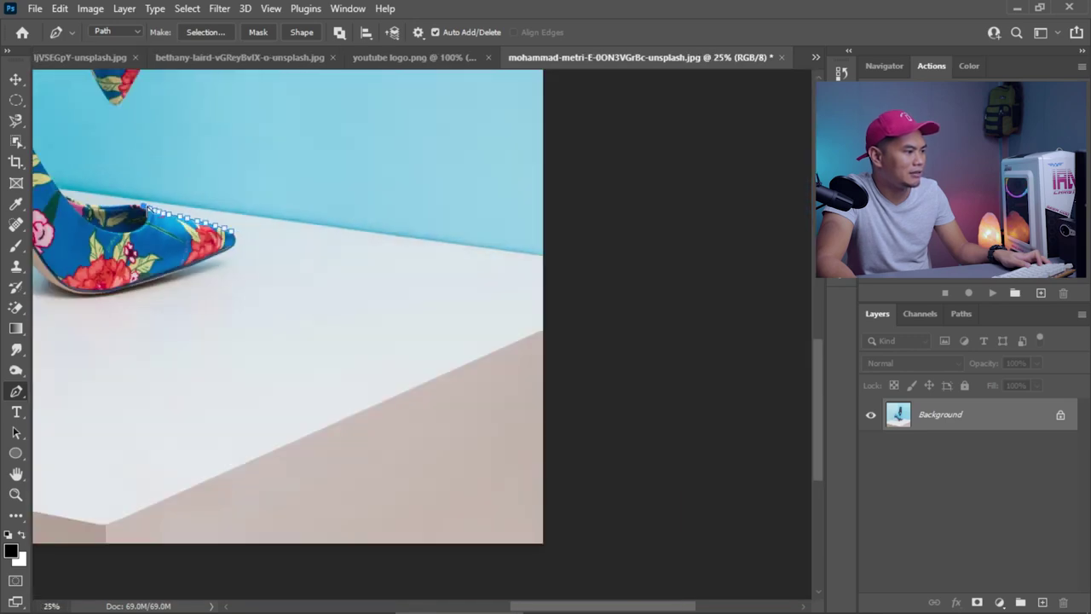
scroll(94, 210, "up", 3)
scroll(94, 210, "up", 4)
scroll(452, 227, "down", 2)
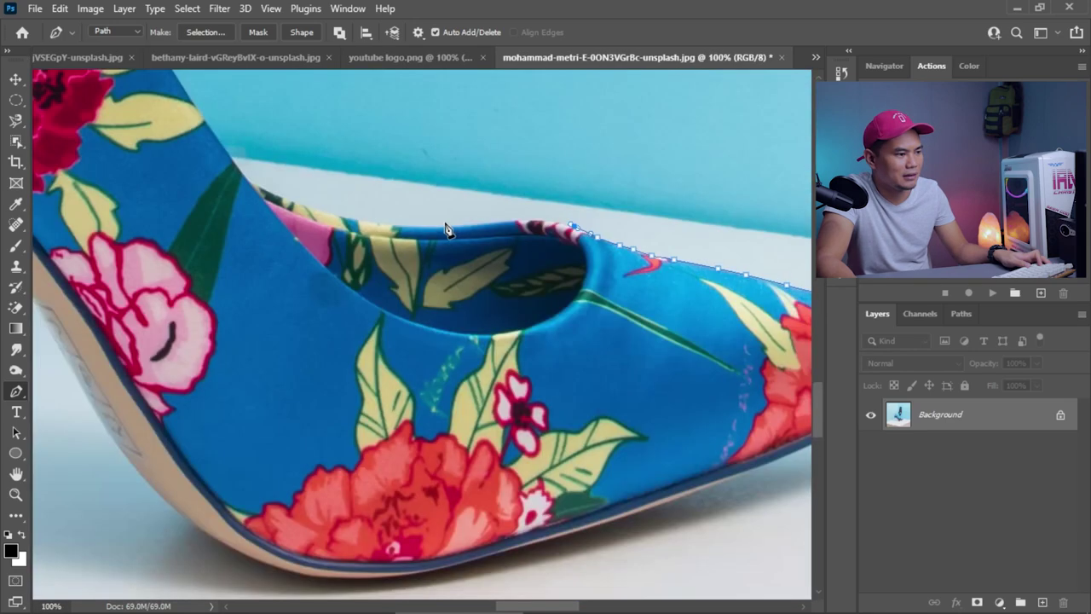
scroll(452, 227, "up", 2)
scroll(722, 221, "down", 1)
scroll(790, 217, "up", 4)
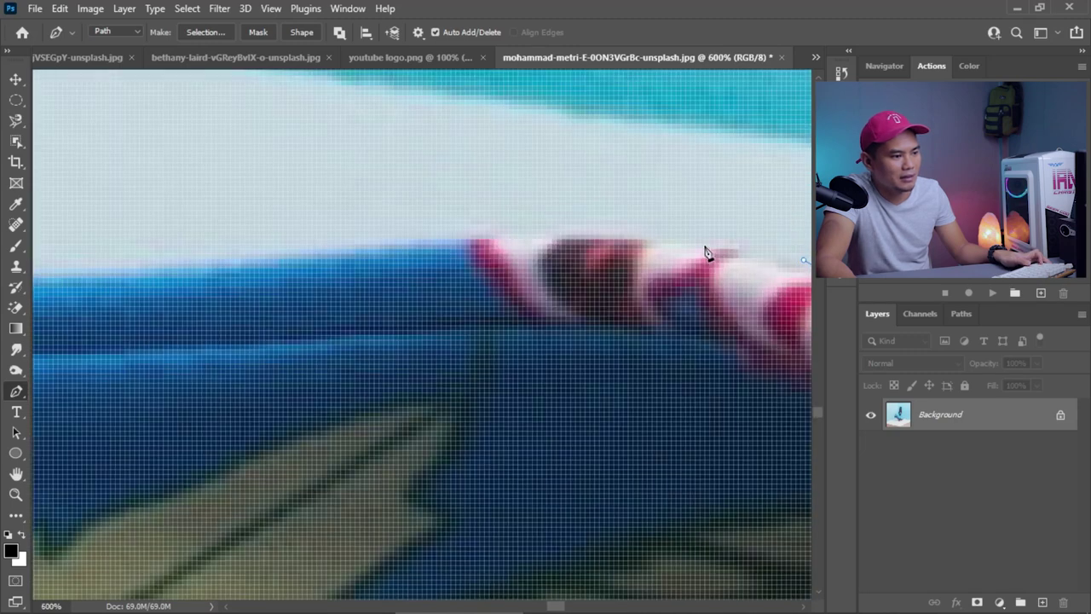
- Curve the path around the shoe opening's rim, ending with a sharp corner anchor
left_click_drag(687, 244, 625, 236)
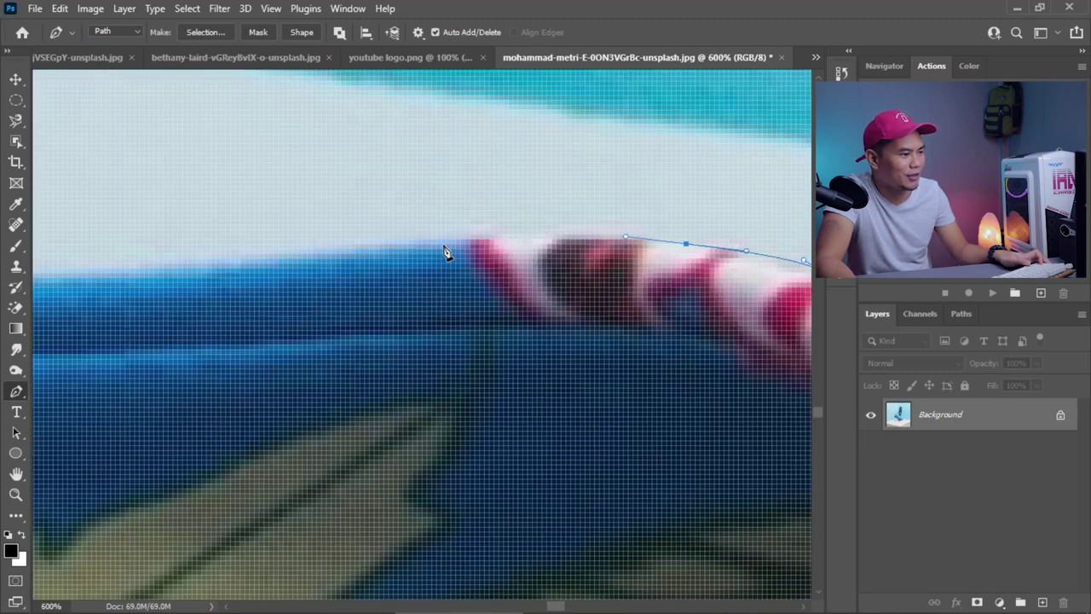
left_click_drag(412, 239, 345, 253)
scroll(159, 274, "down", 5)
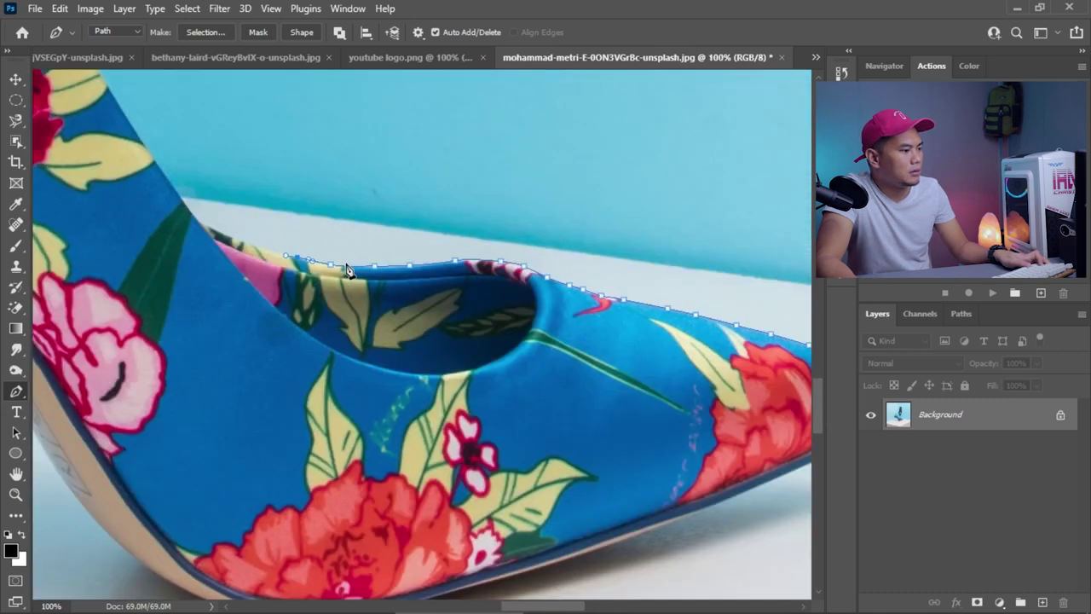
scroll(205, 238, "up", 3)
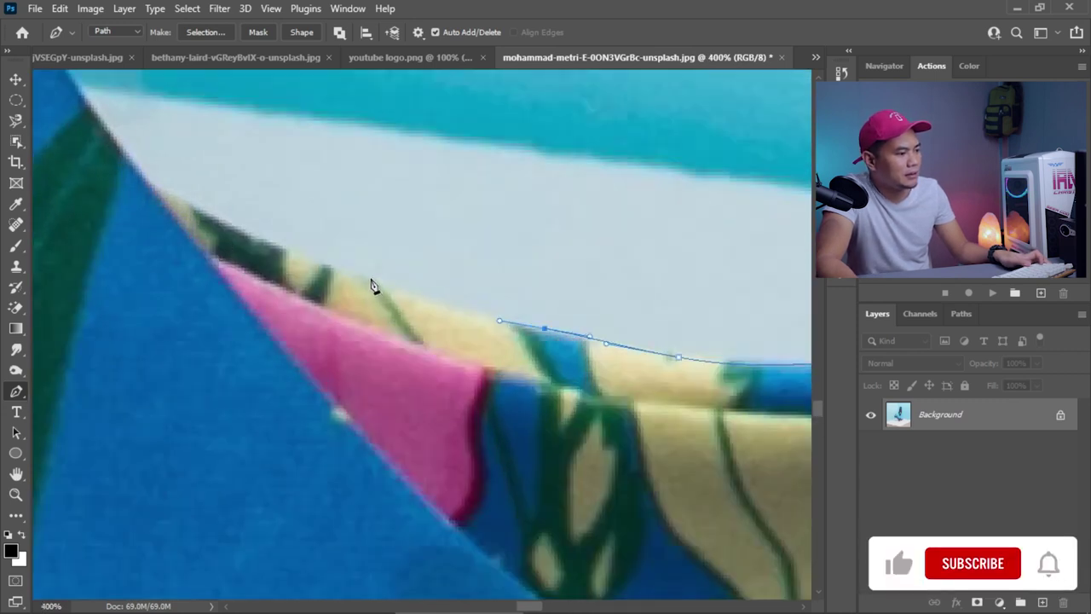
left_click_drag(372, 278, 315, 257)
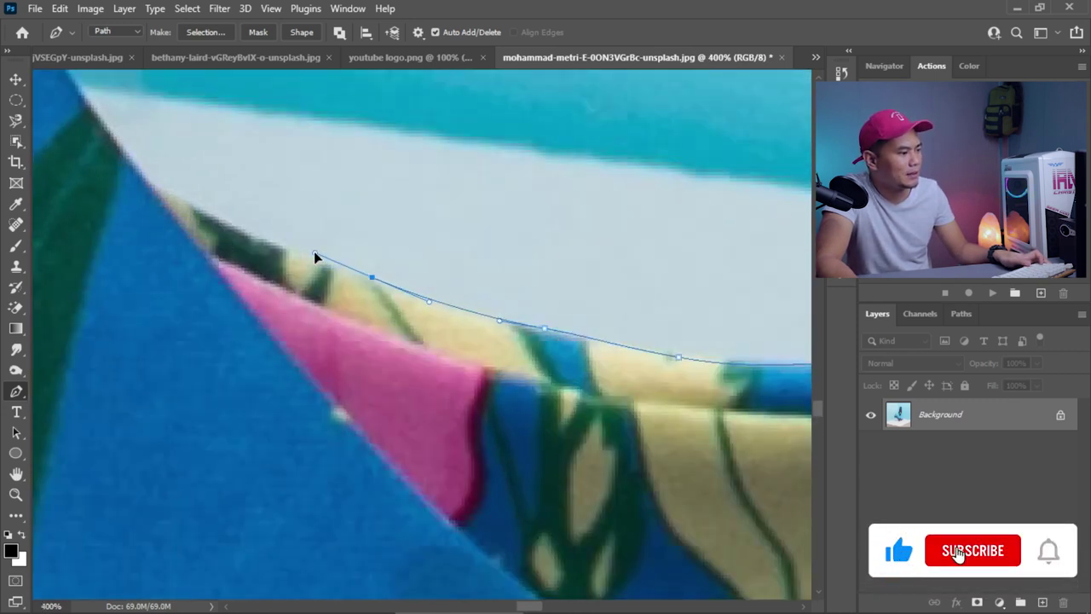
left_click(319, 258)
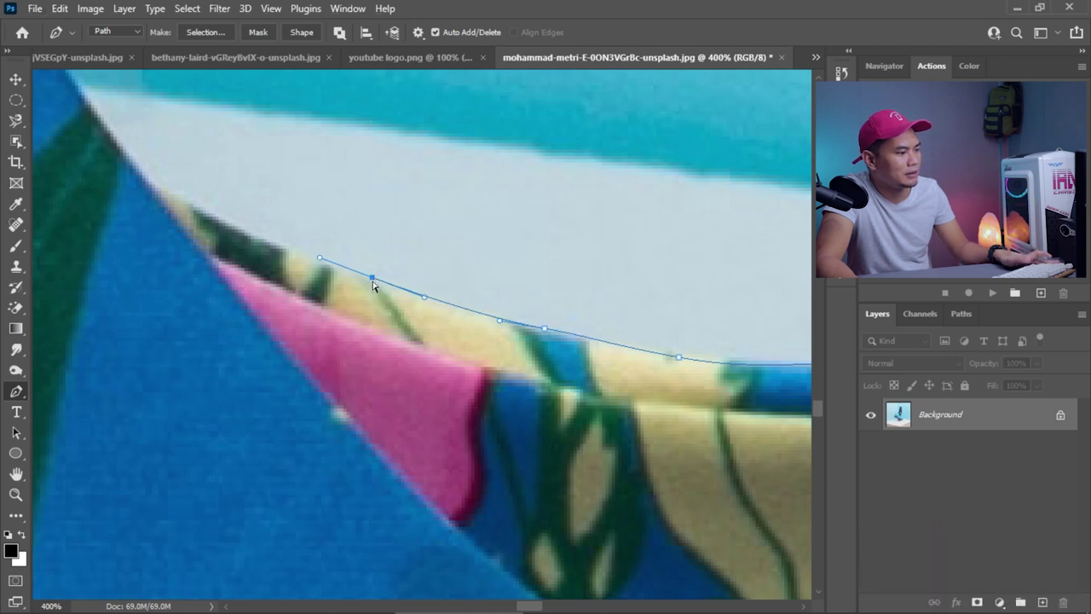
- Extend the path along the upper edge, make a corner, and curve up the heel's back edge
left_click_drag(253, 235, 189, 204)
left_click(158, 181)
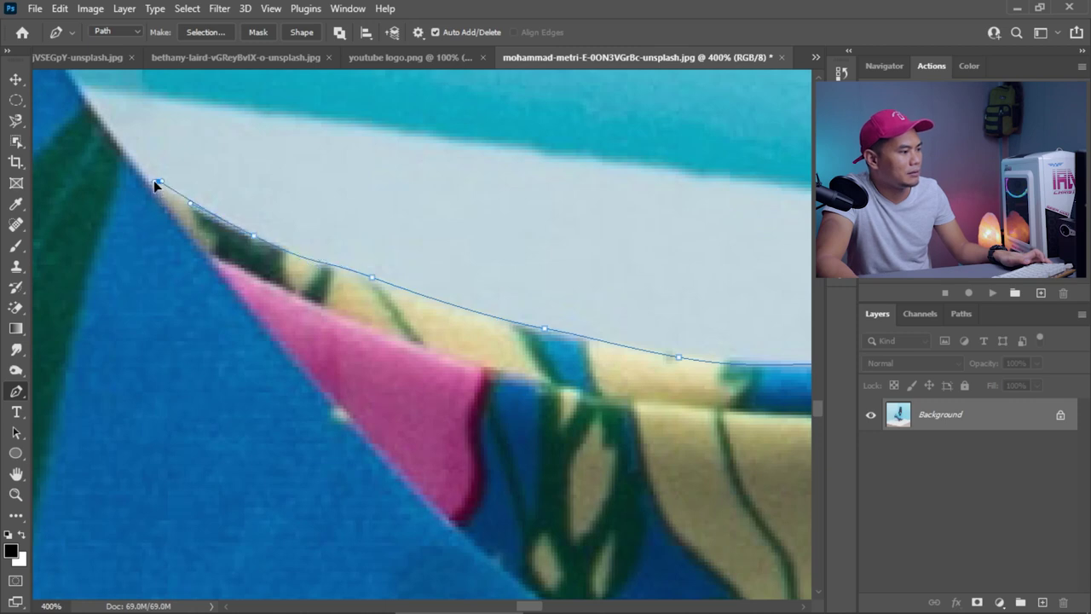
left_click(142, 170)
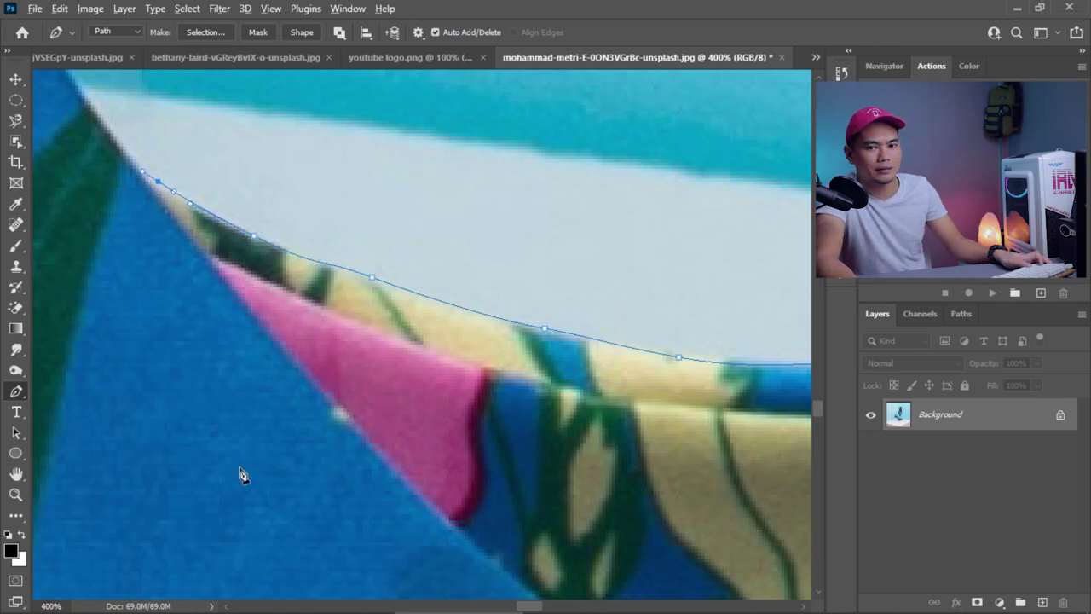
left_click_drag(295, 494, 171, 183)
scroll(286, 287, "up", 3)
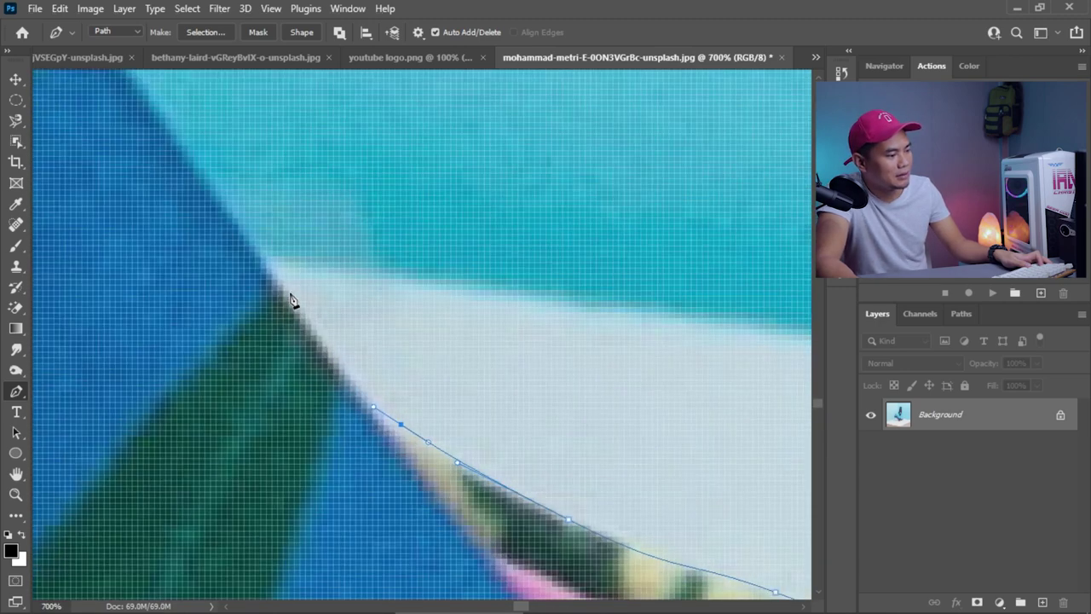
left_click(364, 400)
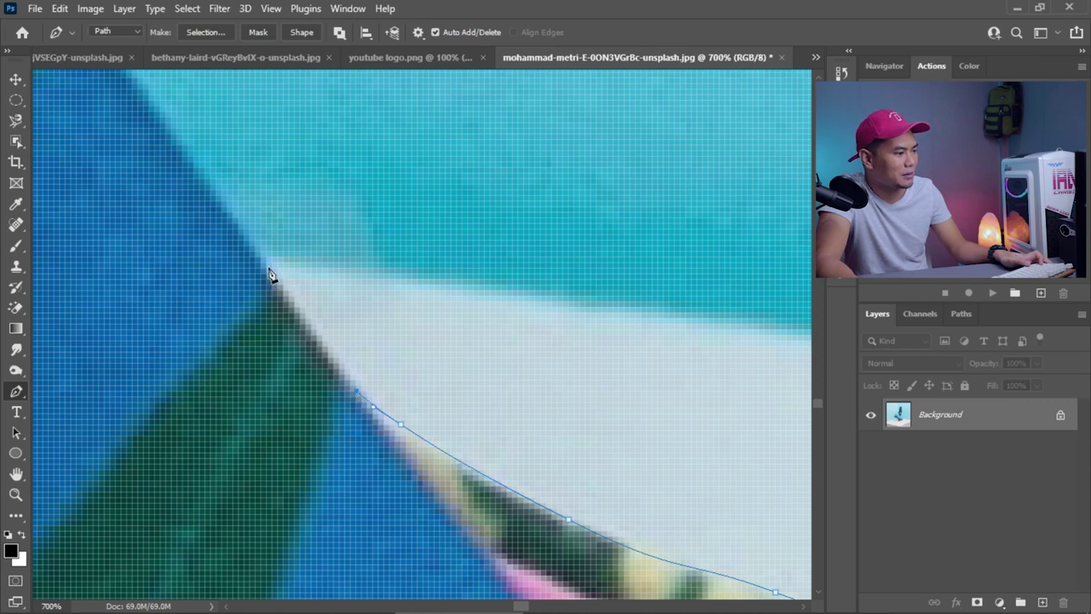
left_click_drag(269, 276, 222, 210)
- Add curved anchors up the shoe's slanted back edge toward the heel
scroll(222, 210, "down", 3)
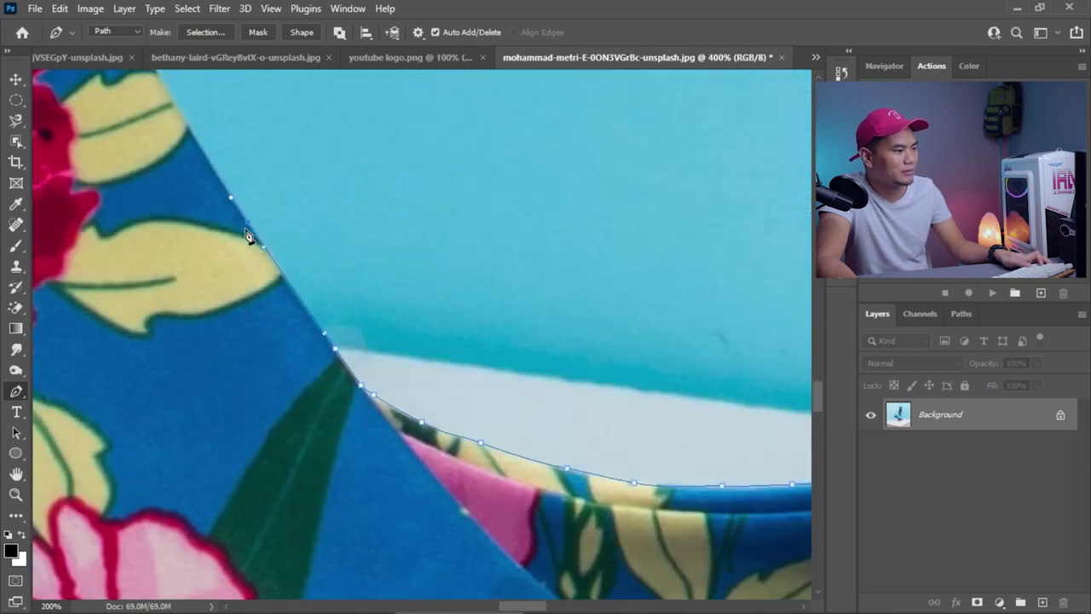
scroll(249, 236, "down", 5)
scroll(196, 179, "up", 5)
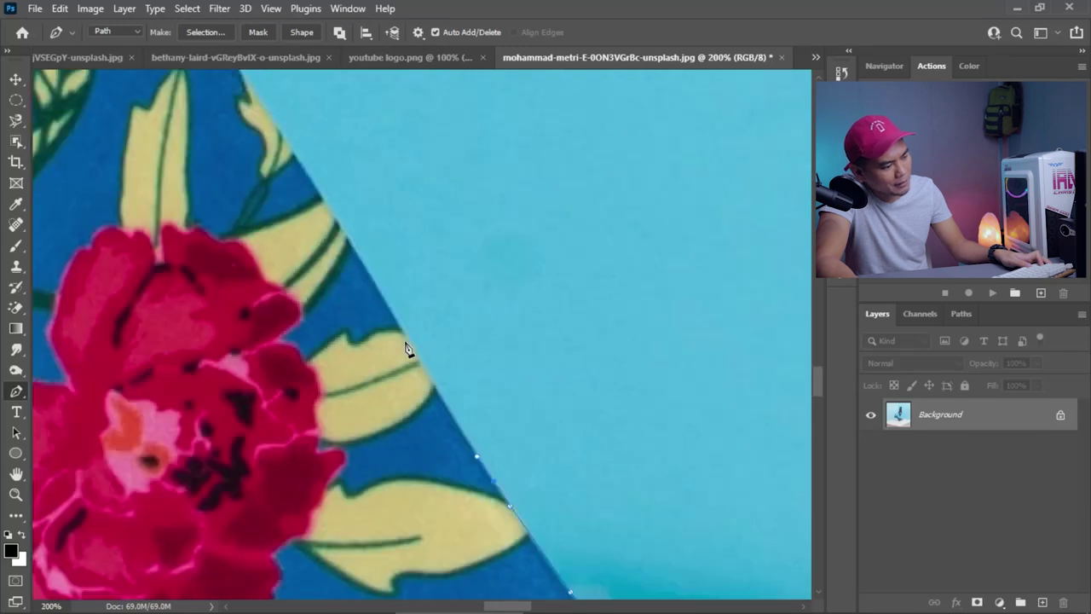
left_click_drag(407, 336, 368, 267)
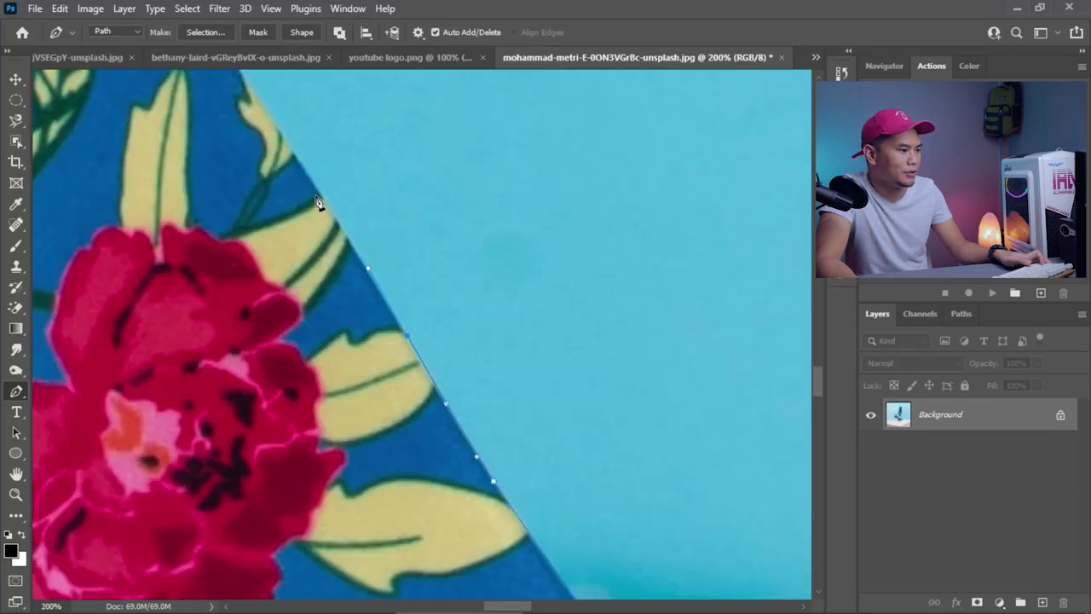
left_click_drag(309, 174, 282, 135)
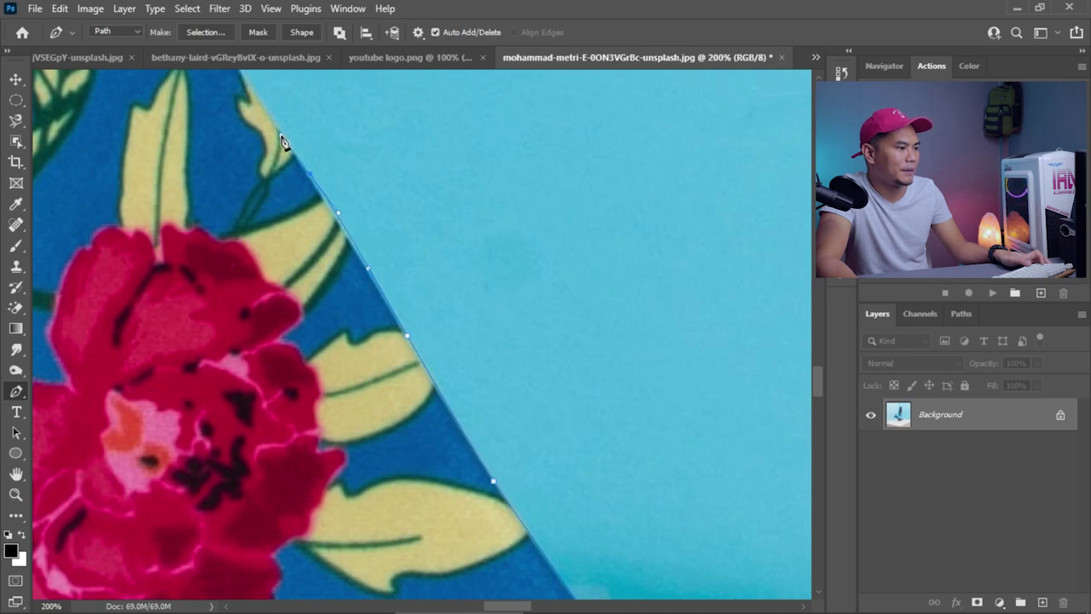
scroll(300, 168, "down", 1)
scroll(339, 232, "down", 1)
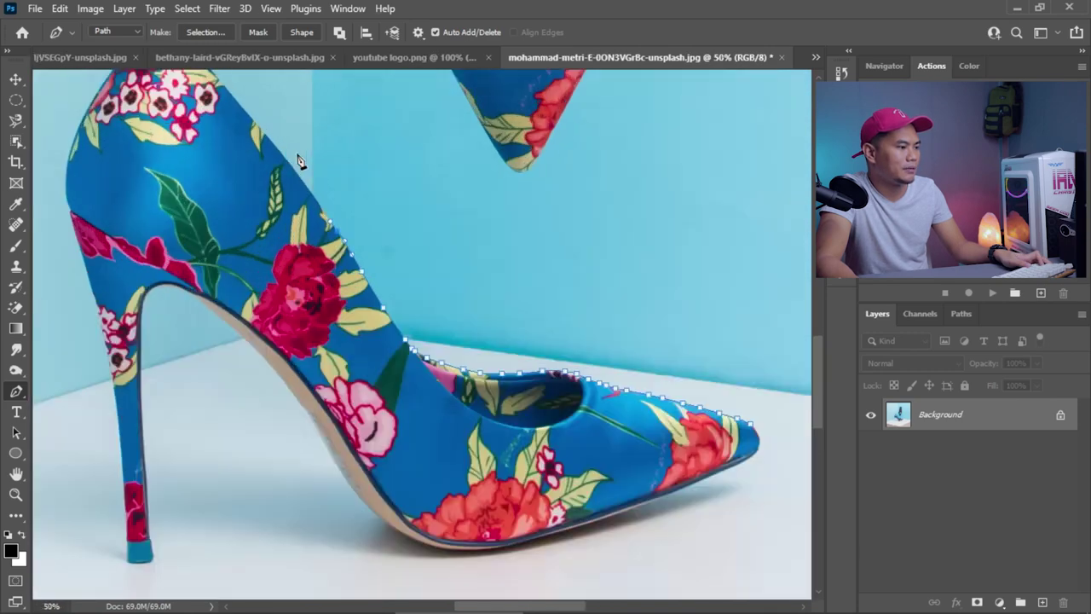
scroll(300, 162, "up", 4)
left_click_drag(352, 246, 304, 184)
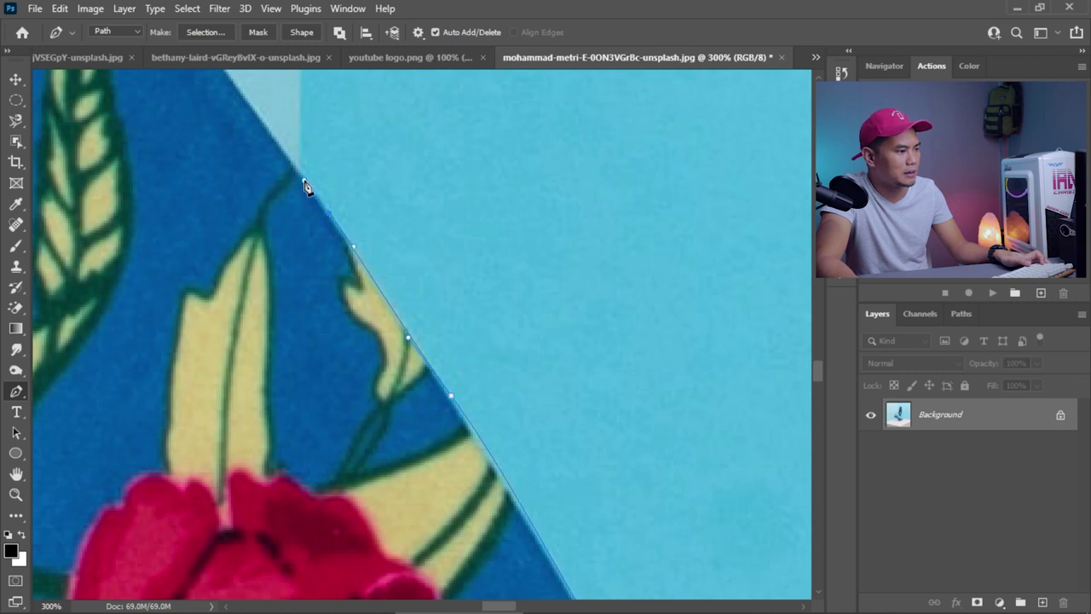
scroll(322, 202, "up", 4)
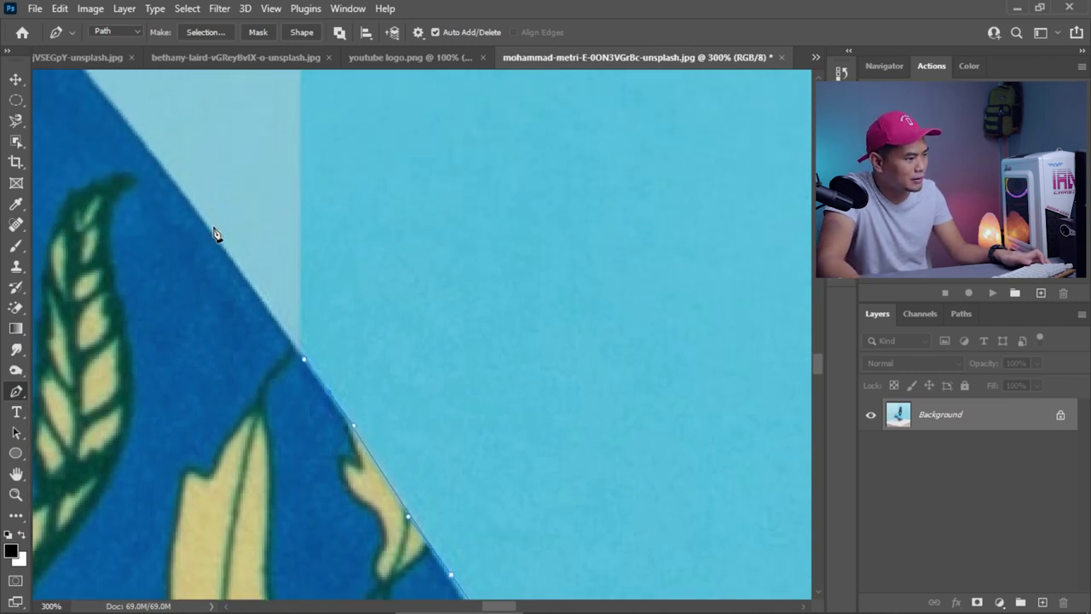
scroll(216, 234, "up", 1)
- Place further anchors up the heel's back edge to its top point
left_click(217, 268)
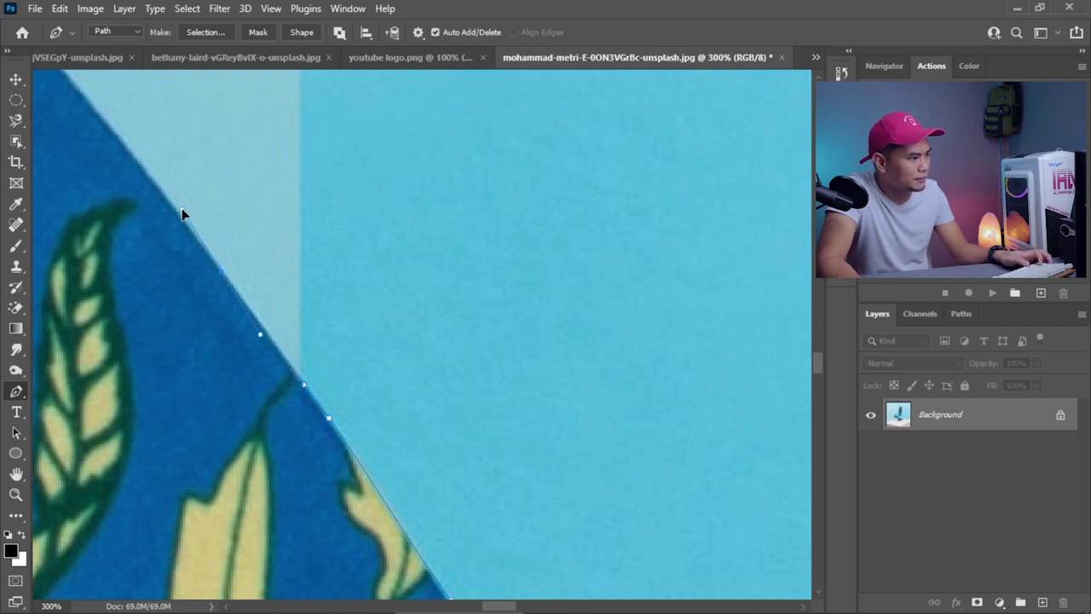
scroll(207, 134, "down", 5)
scroll(159, 94, "up", 4)
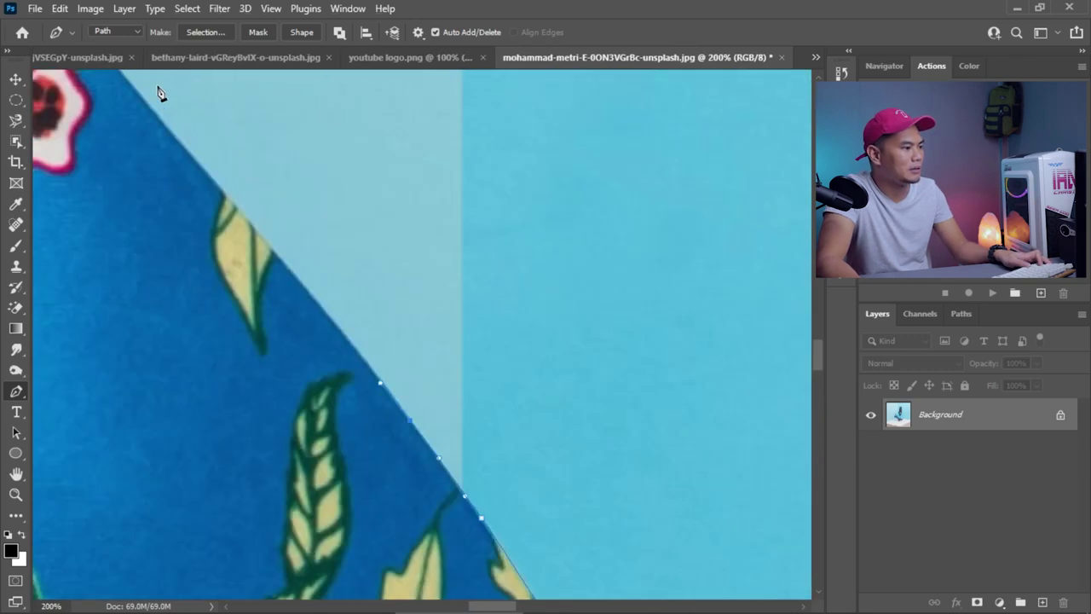
scroll(282, 321, "up", 2)
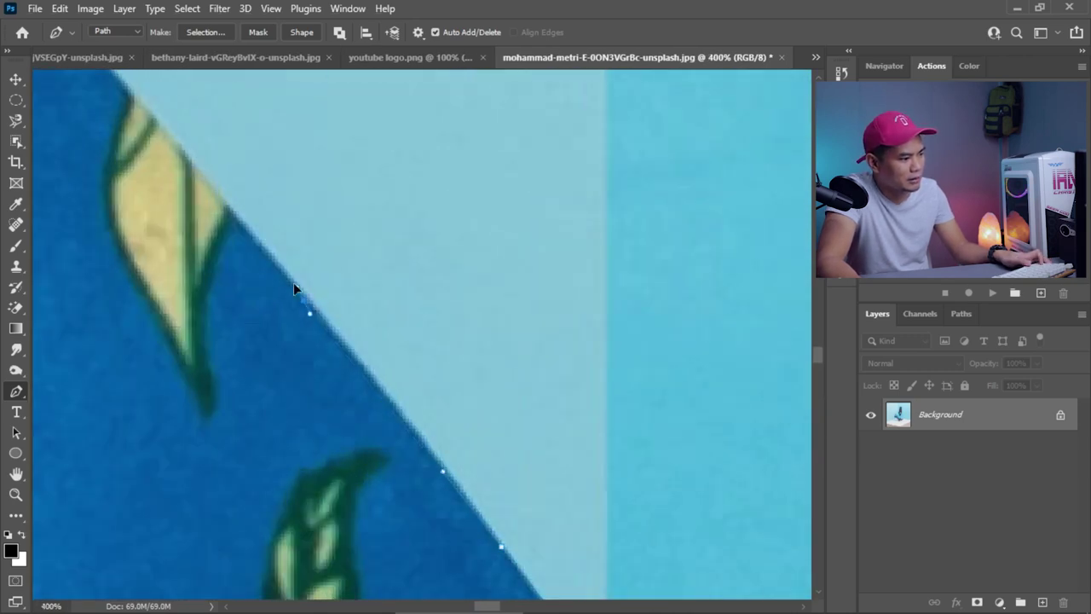
left_click(259, 249)
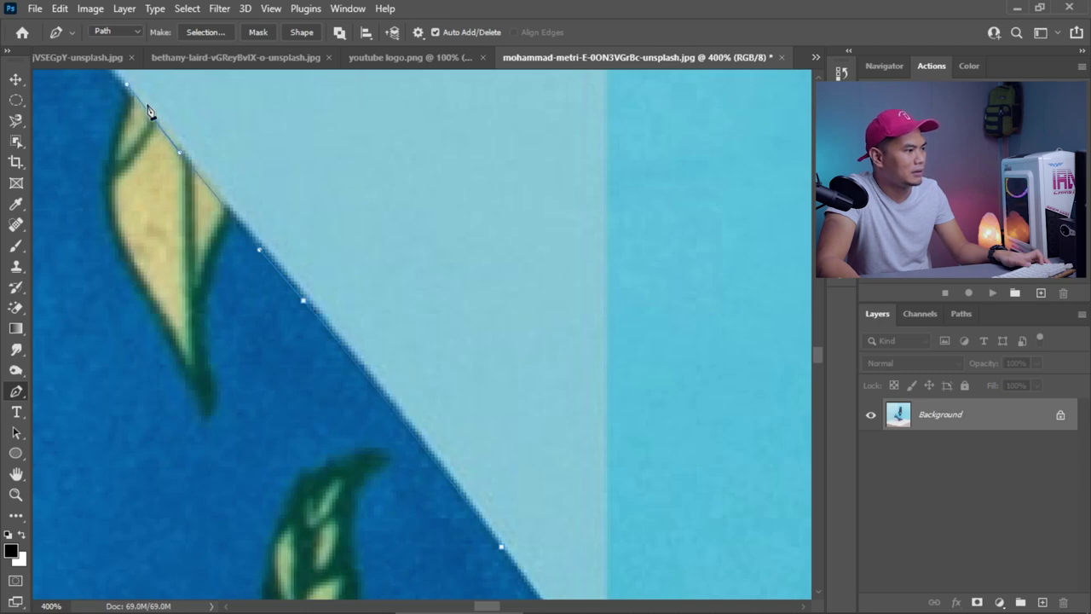
scroll(141, 94, "down", 8)
scroll(151, 88, "up", 8)
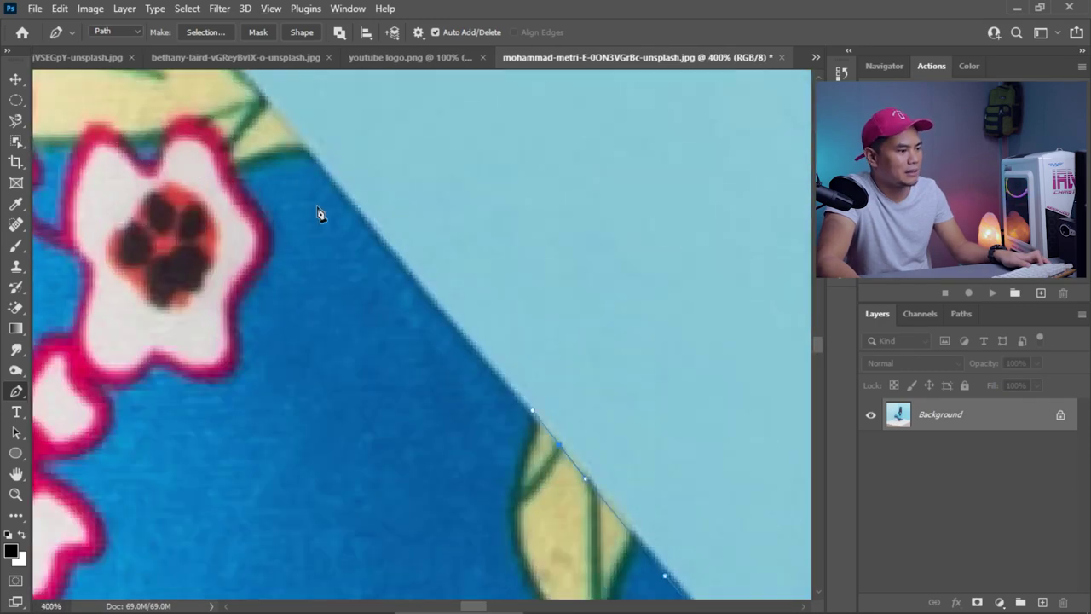
left_click_drag(369, 222, 316, 163)
scroll(324, 133, "up", 5)
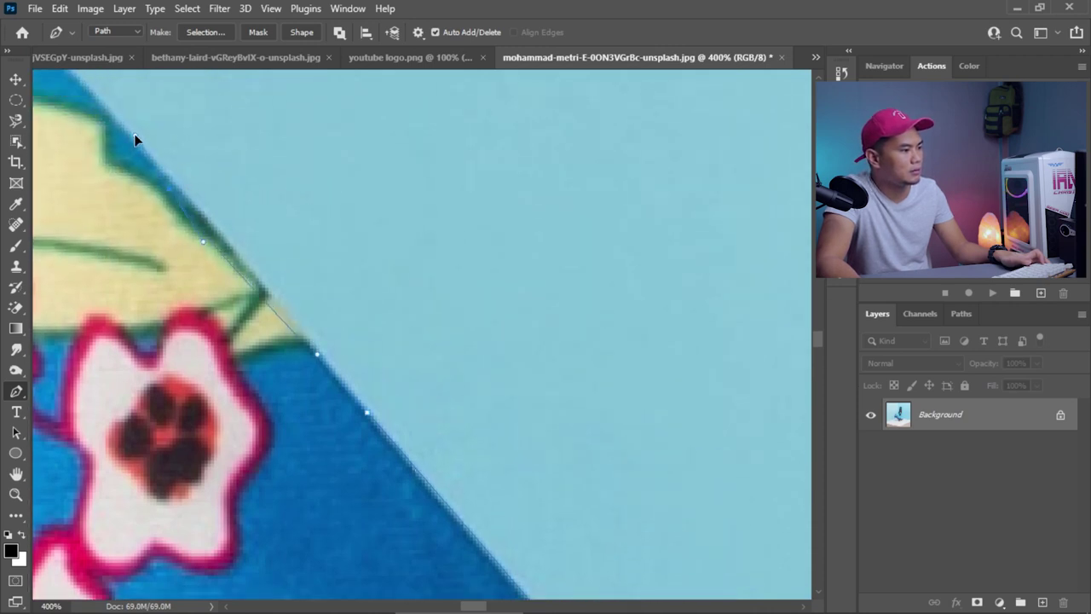
left_click_drag(183, 188, 131, 139)
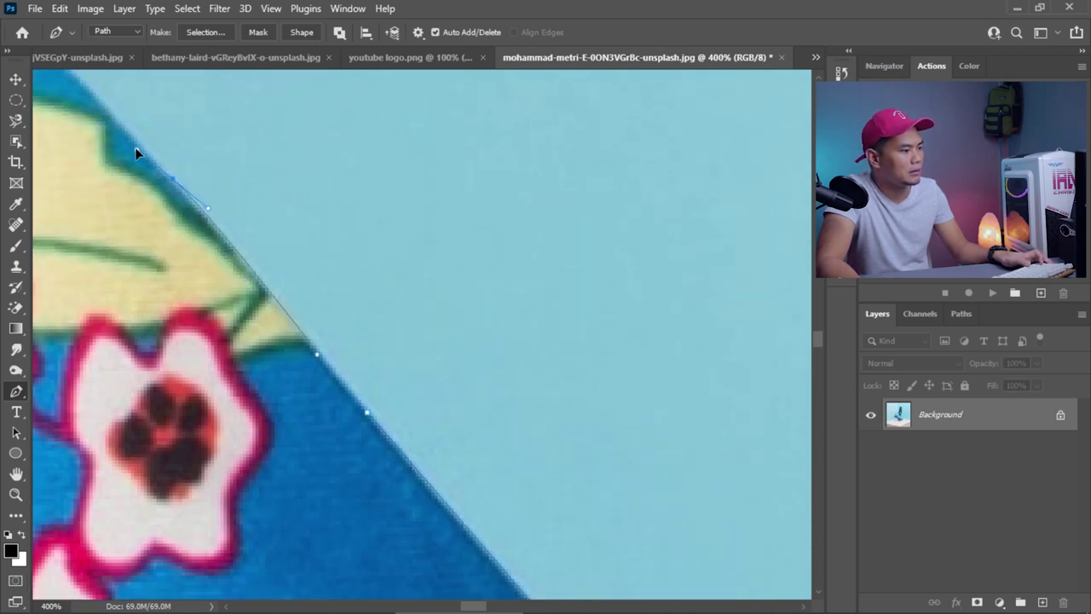
scroll(273, 143, "down", 5)
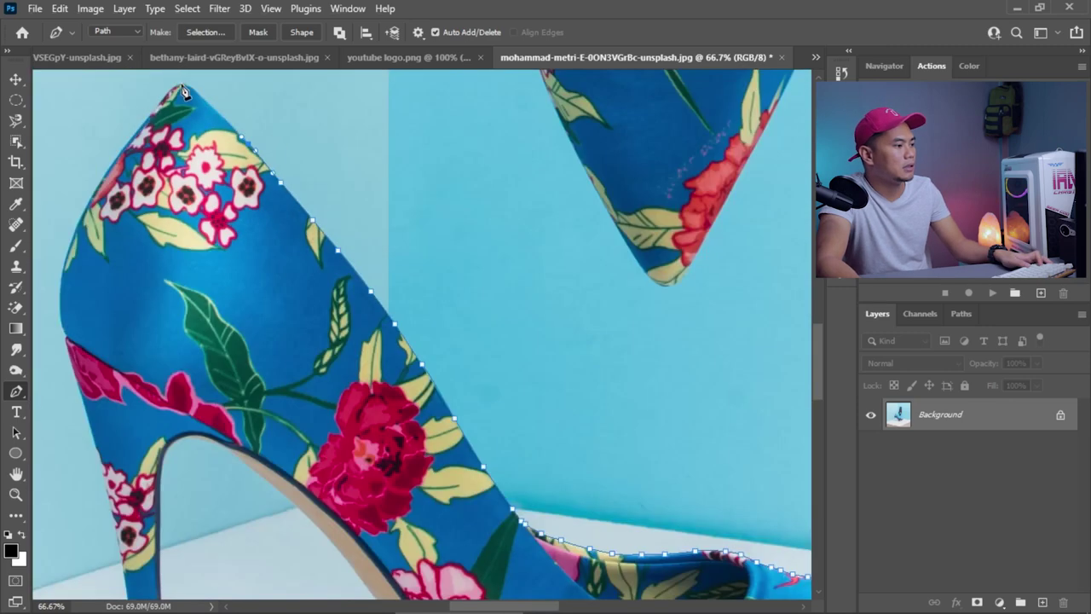
- Add anchors to the top of the heel and curve the path around its tip
scroll(273, 143, "up", 5)
left_click_drag(369, 219, 339, 202)
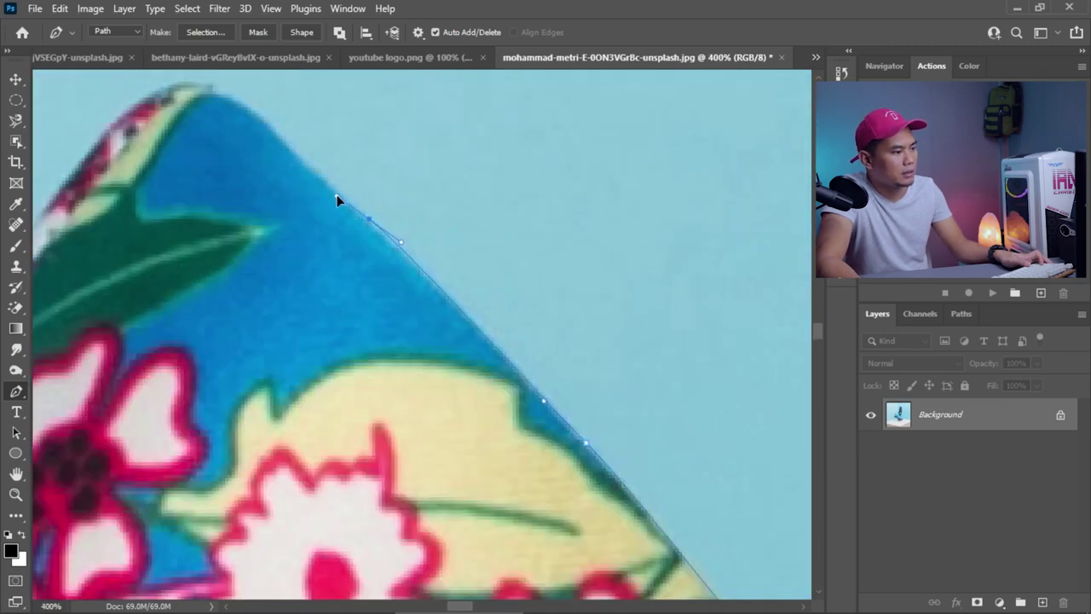
left_click(333, 187)
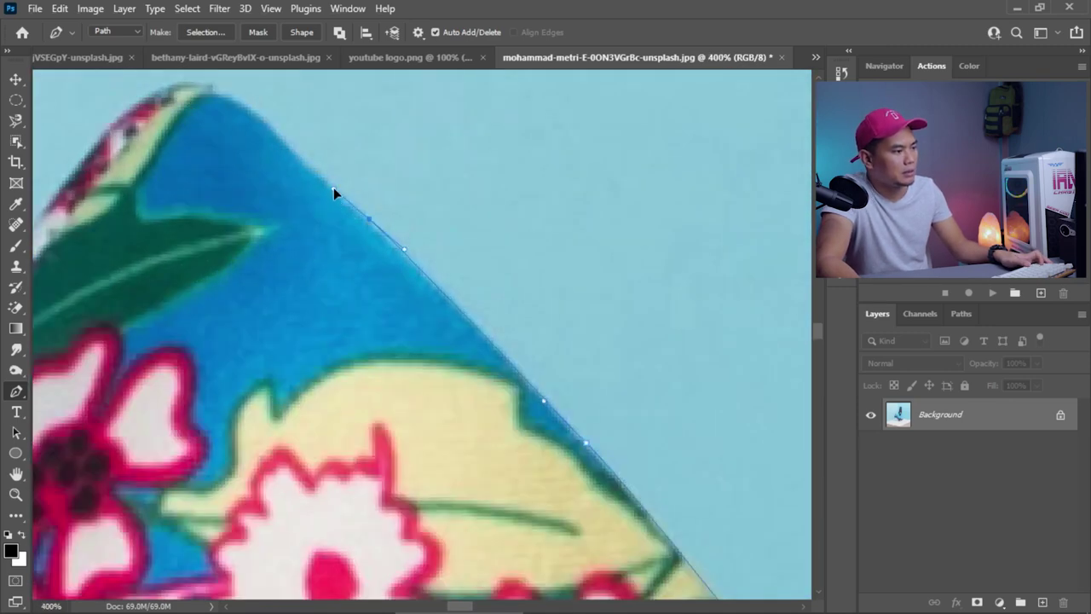
left_click(252, 111)
left_click_drag(181, 81, 153, 87)
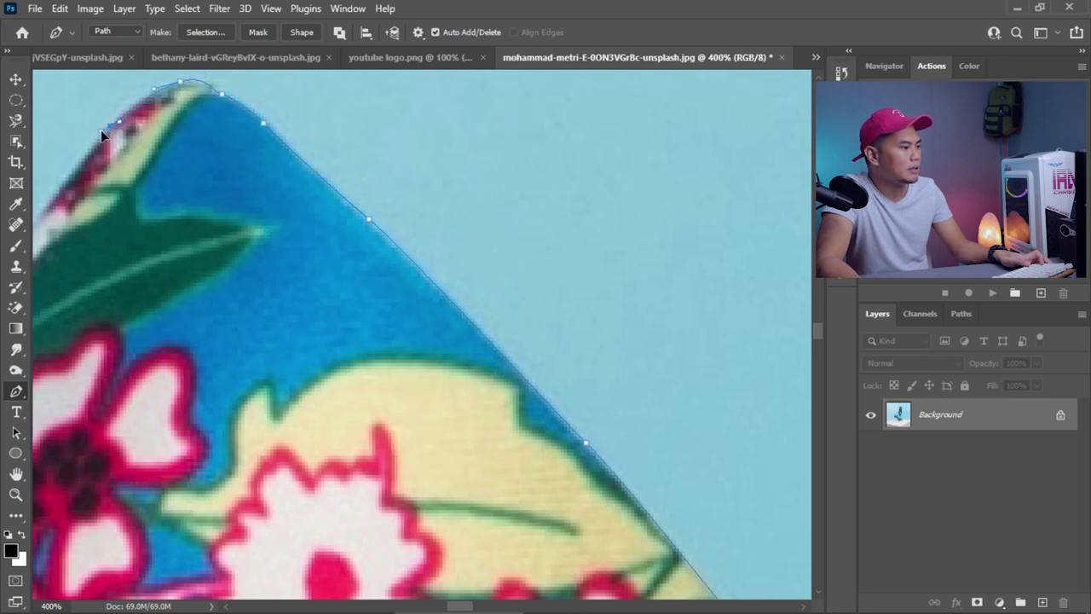
left_click_drag(101, 129, 96, 144)
scroll(210, 192, "down", 8)
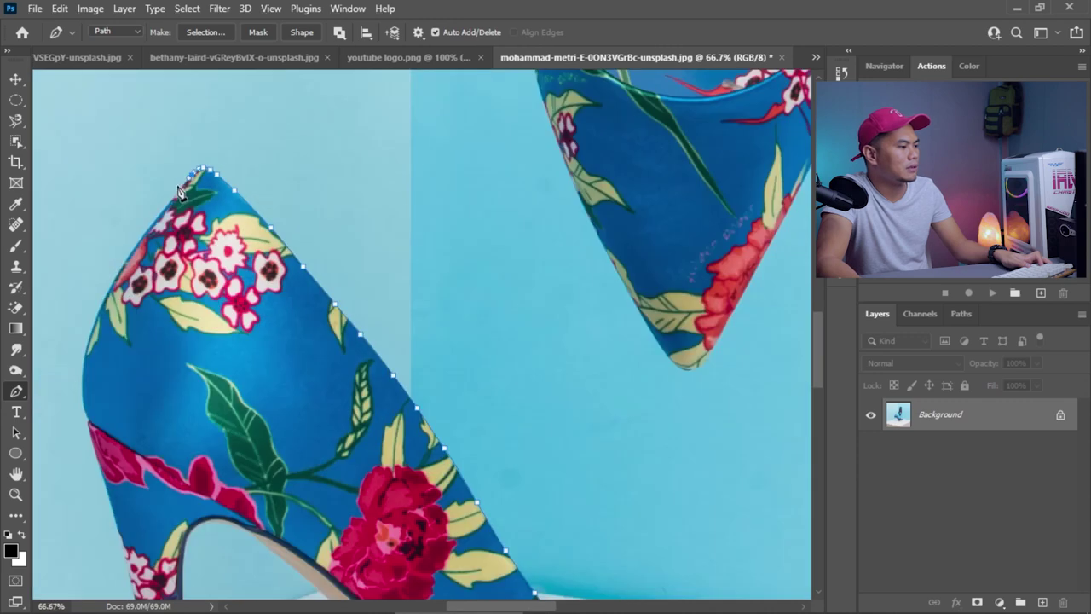
scroll(215, 183, "up", 9)
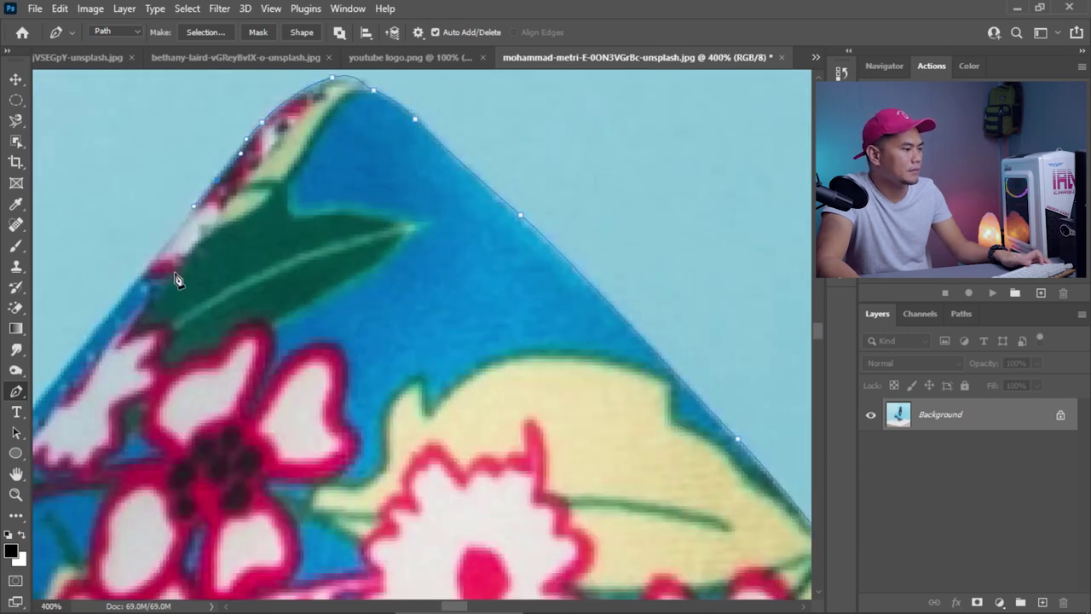
- Follow the heel's rounded back curve down to where it meets the red trim
left_click(136, 278)
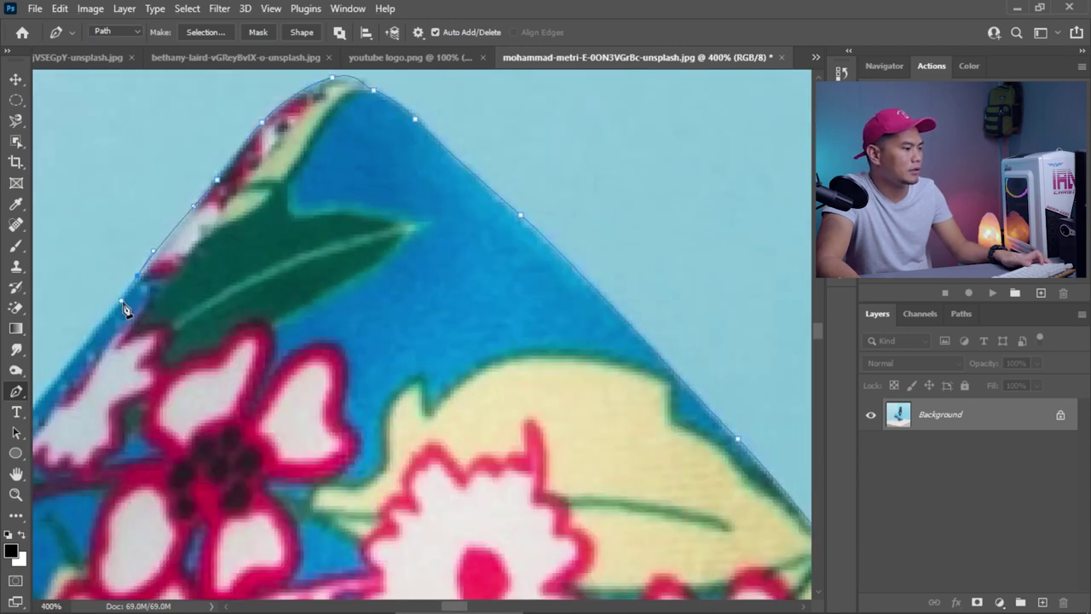
scroll(124, 309, "down", 6)
scroll(161, 322, "up", 6)
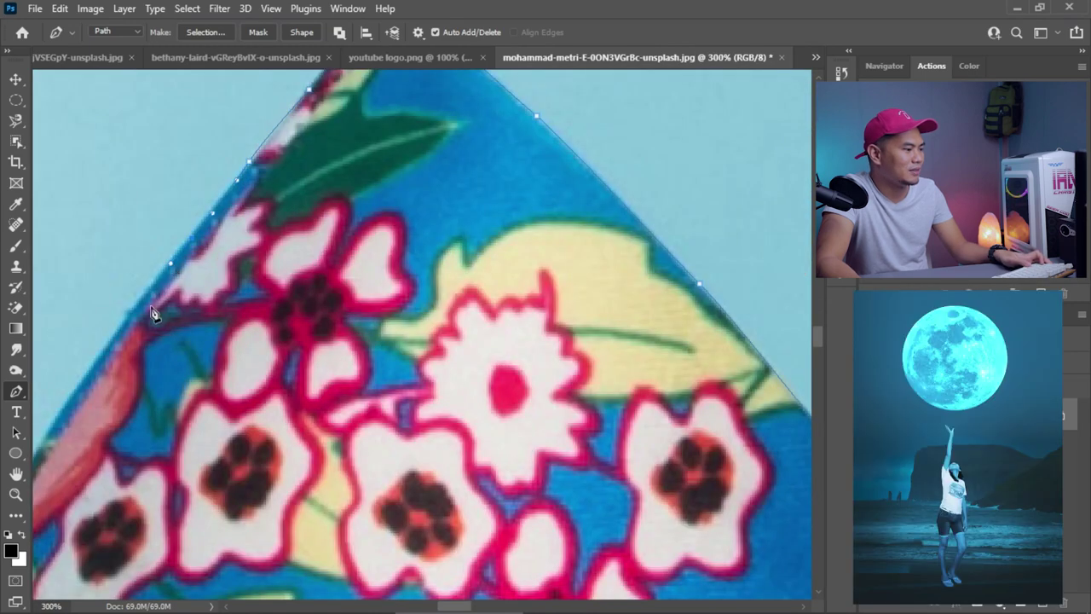
scroll(151, 312, "down", 6)
scroll(128, 313, "up", 7)
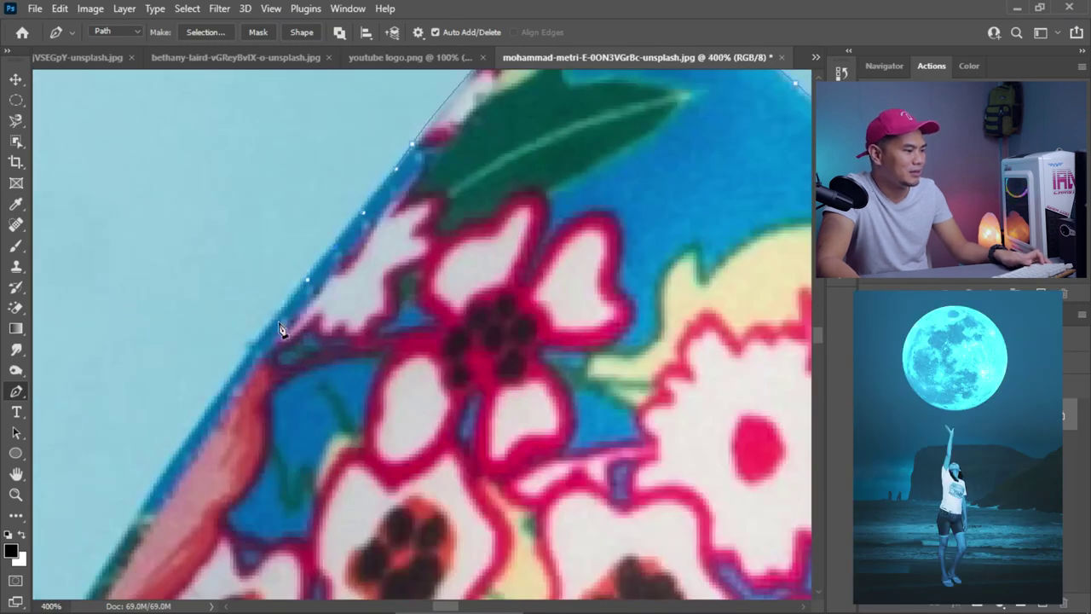
scroll(121, 362, "down", 3)
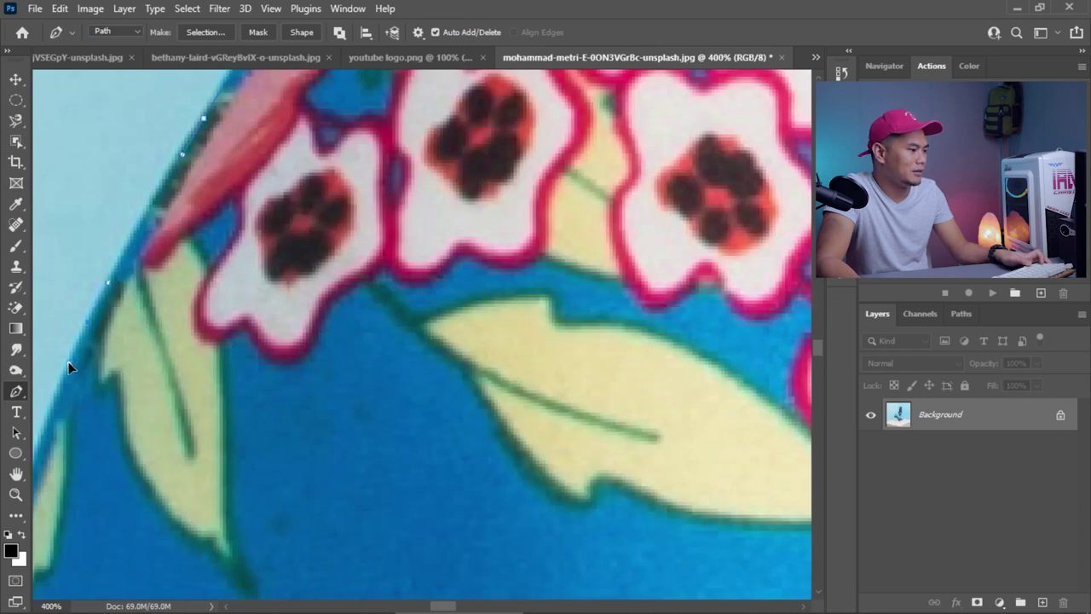
scroll(70, 366, "down", 6)
scroll(260, 328, "up", 4)
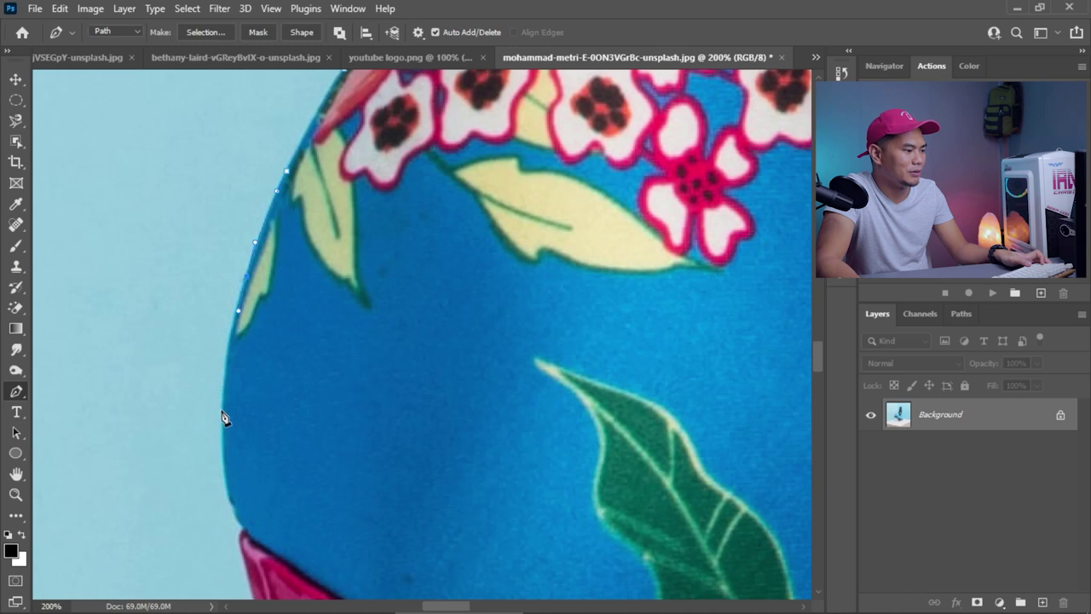
left_click_drag(224, 418, 225, 450)
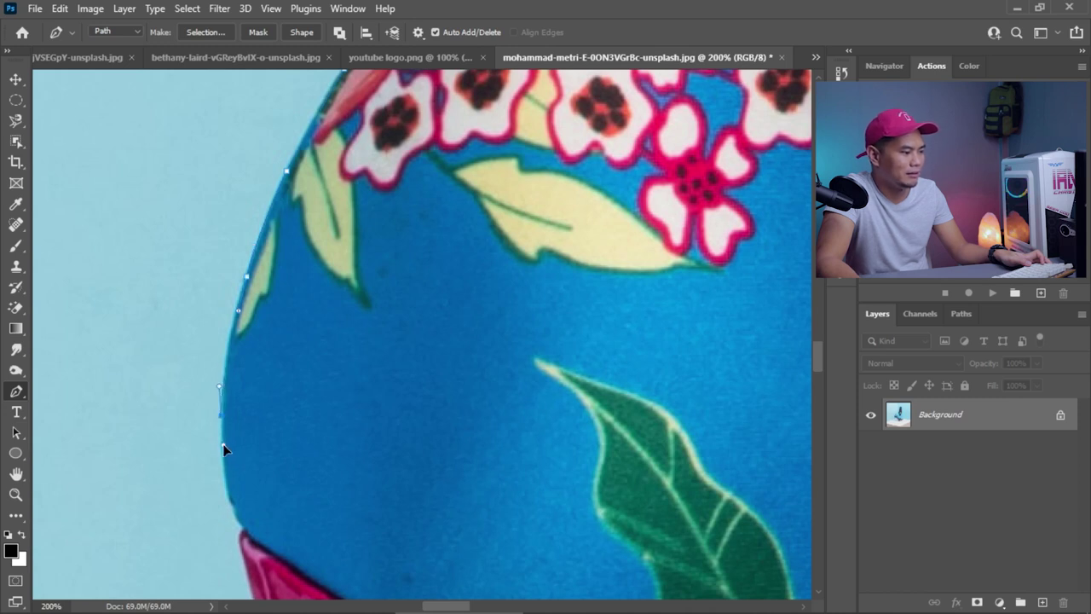
scroll(236, 474, "down", 3)
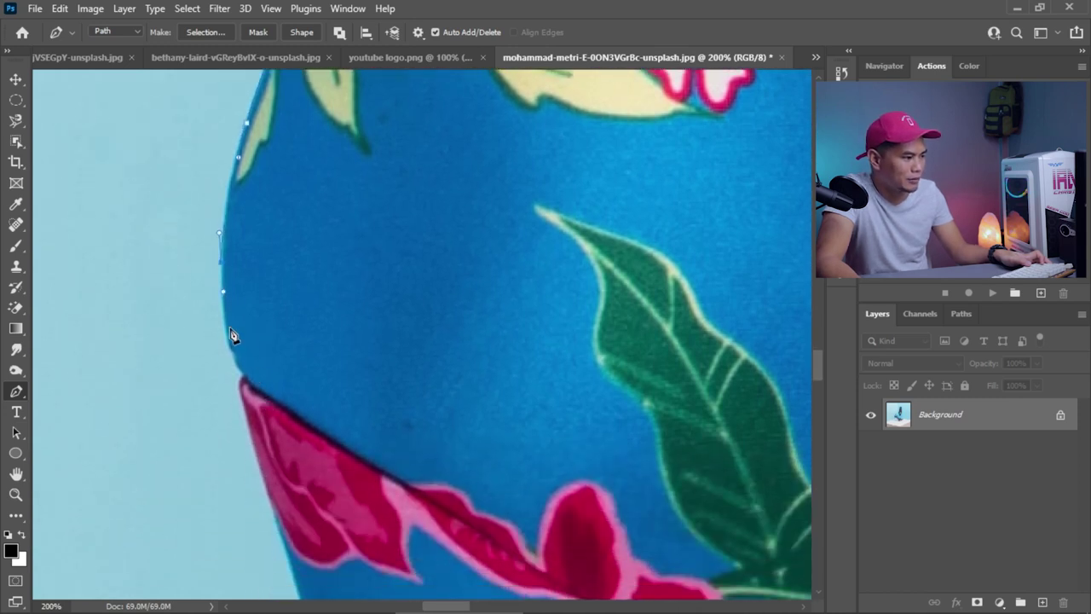
left_click_drag(230, 344, 237, 367)
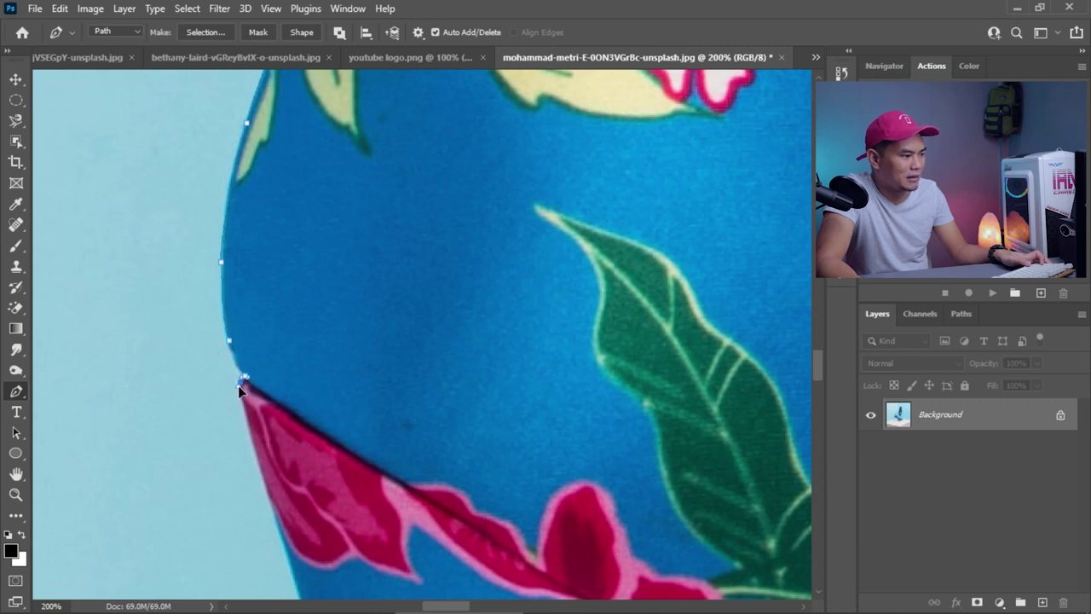
left_click_drag(256, 451, 256, 459)
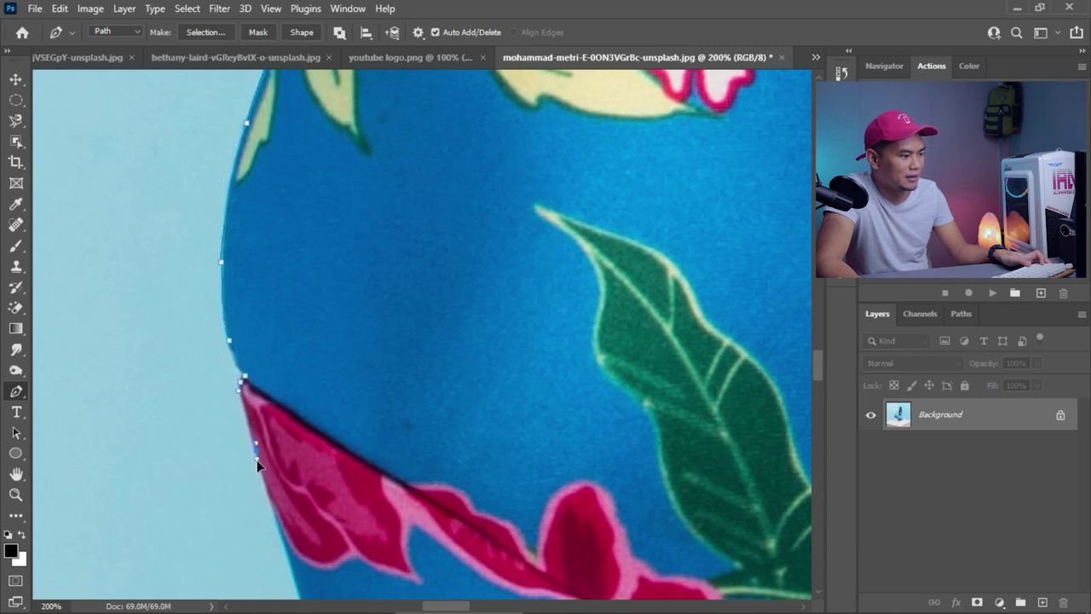
key("h")
left_click_drag(353, 455, 390, 480)
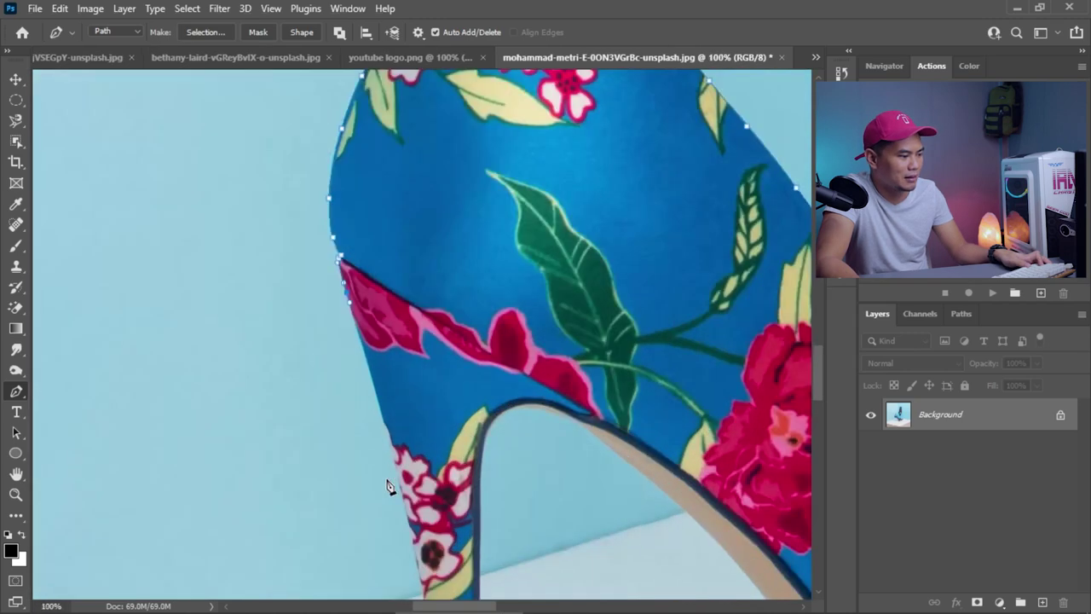
- Add curved anchors down the stiletto's outer edge past the floral print
left_click_drag(341, 232, 354, 284)
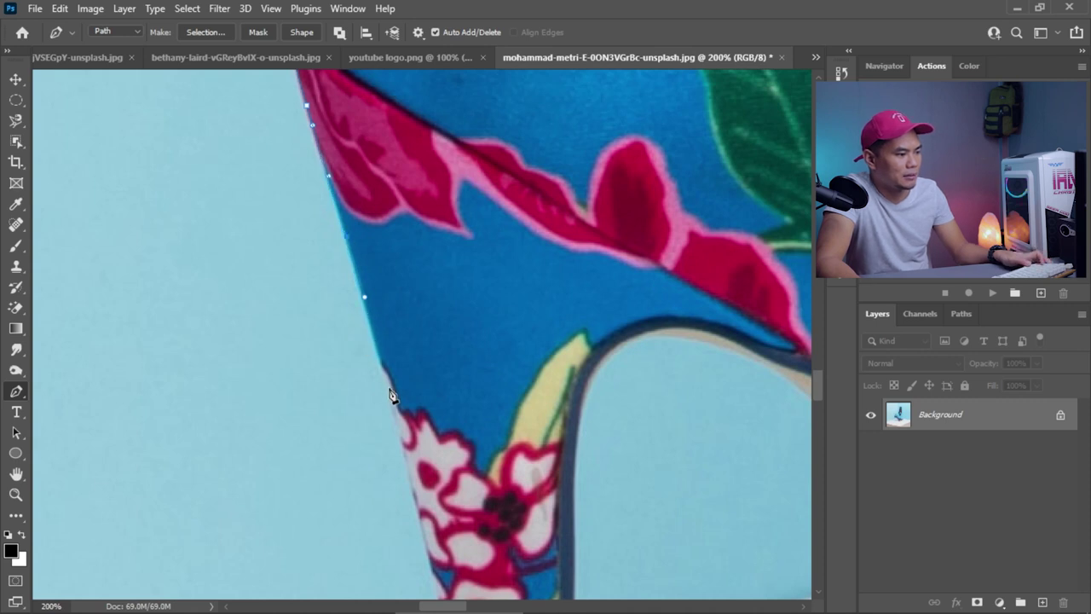
scroll(449, 399, "down", 2)
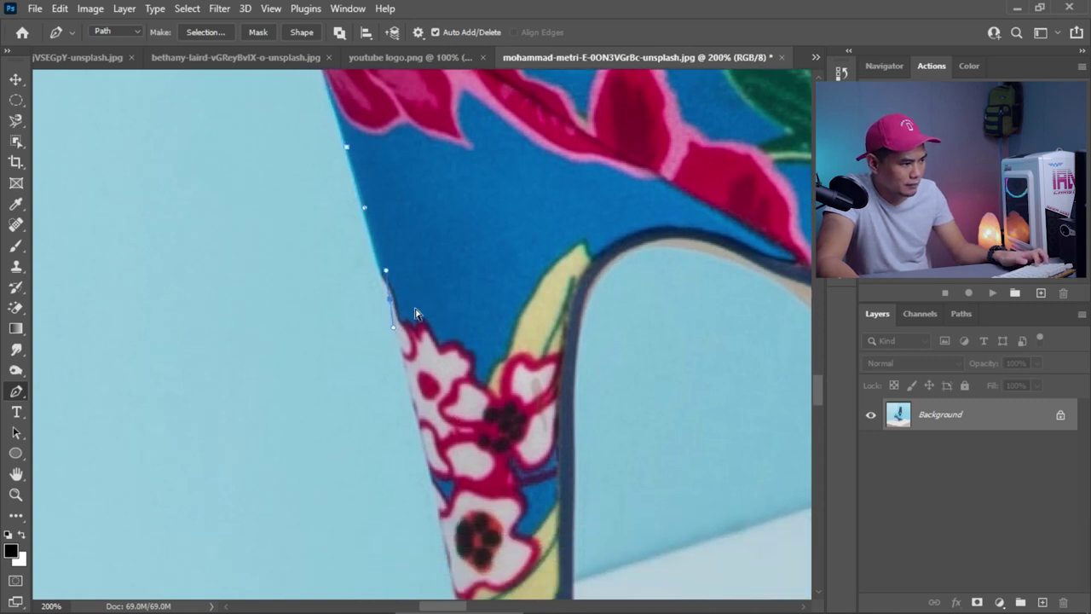
left_click_drag(389, 304, 395, 332)
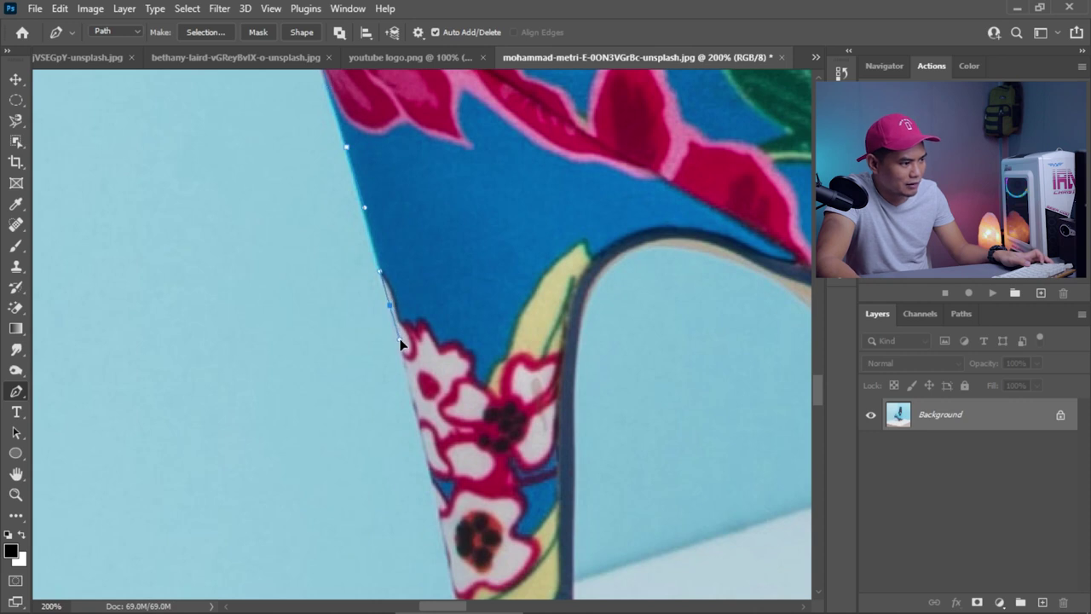
scroll(401, 343, "down", 4)
left_click(454, 400)
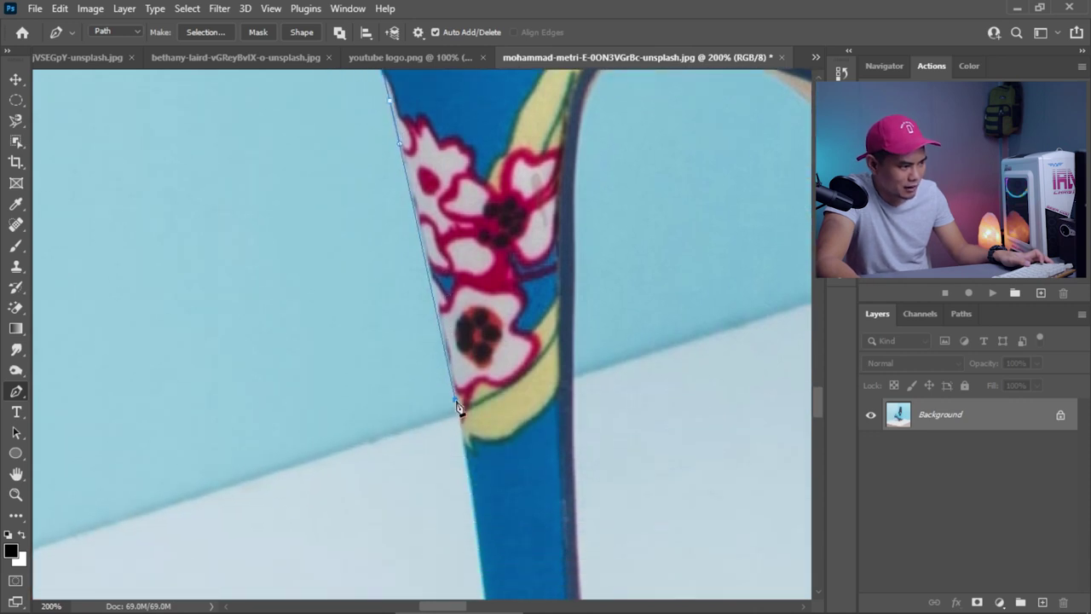
left_click_drag(458, 408, 461, 423)
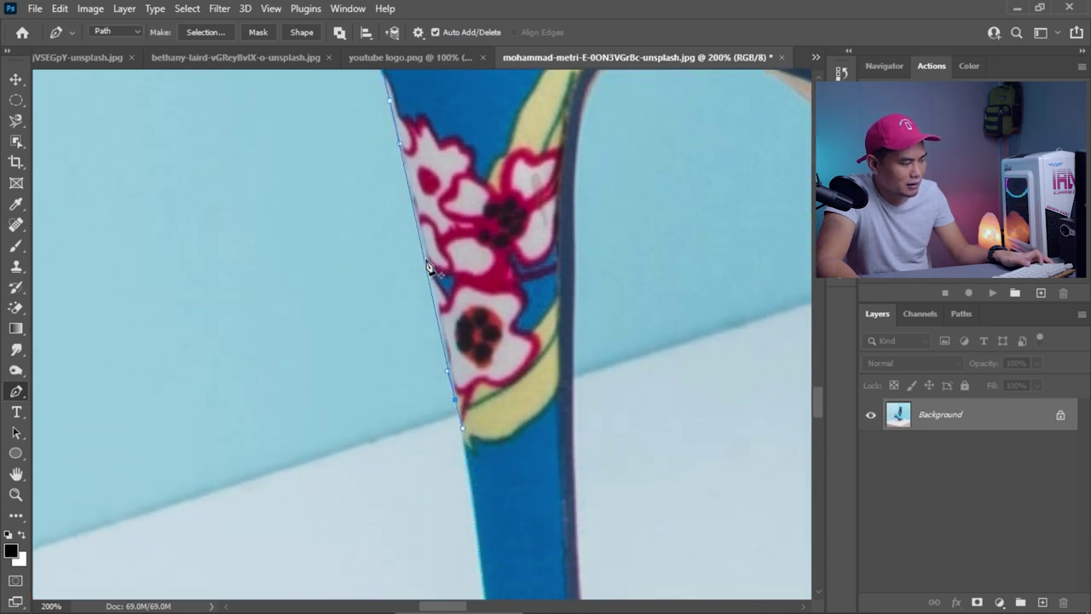
- Insert an extra anchor on the heel outline and nudge it onto the edge
scroll(419, 223, "up", 2)
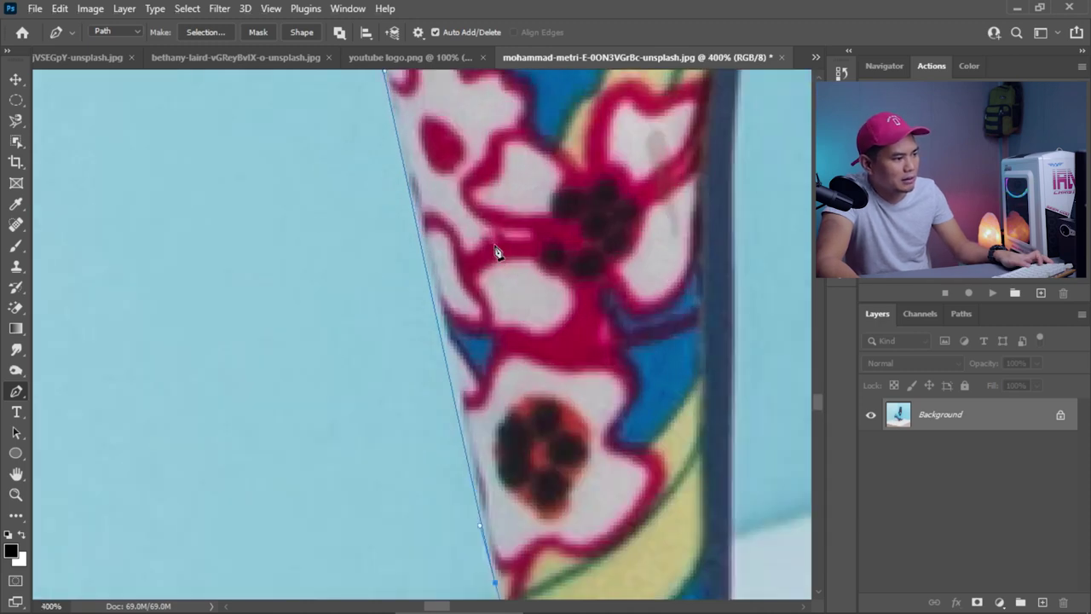
scroll(497, 246, "up", 1)
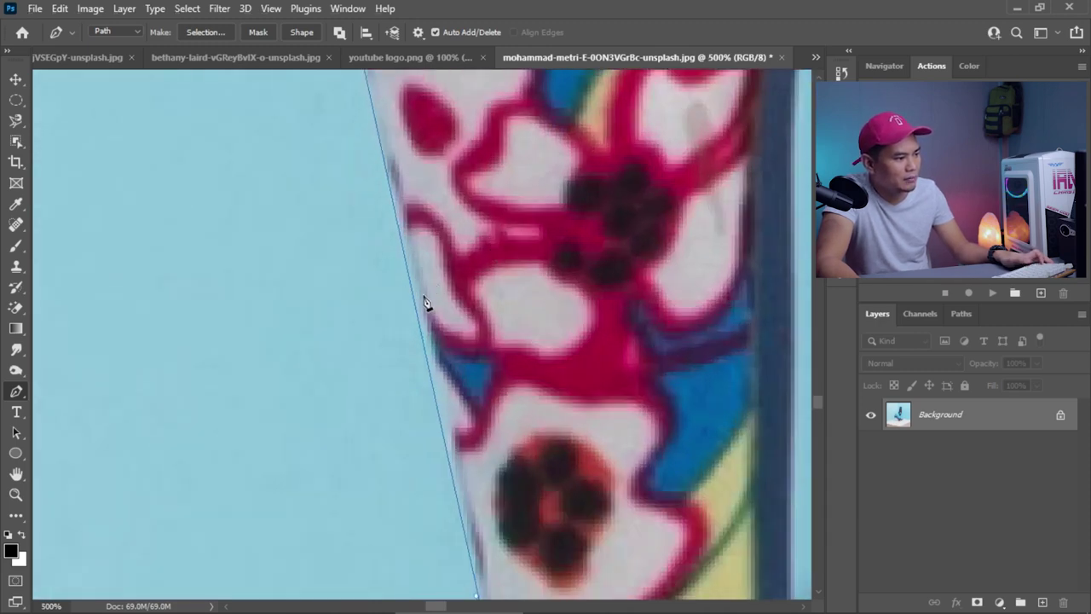
scroll(425, 303, "down", 2)
scroll(426, 303, "up", 2)
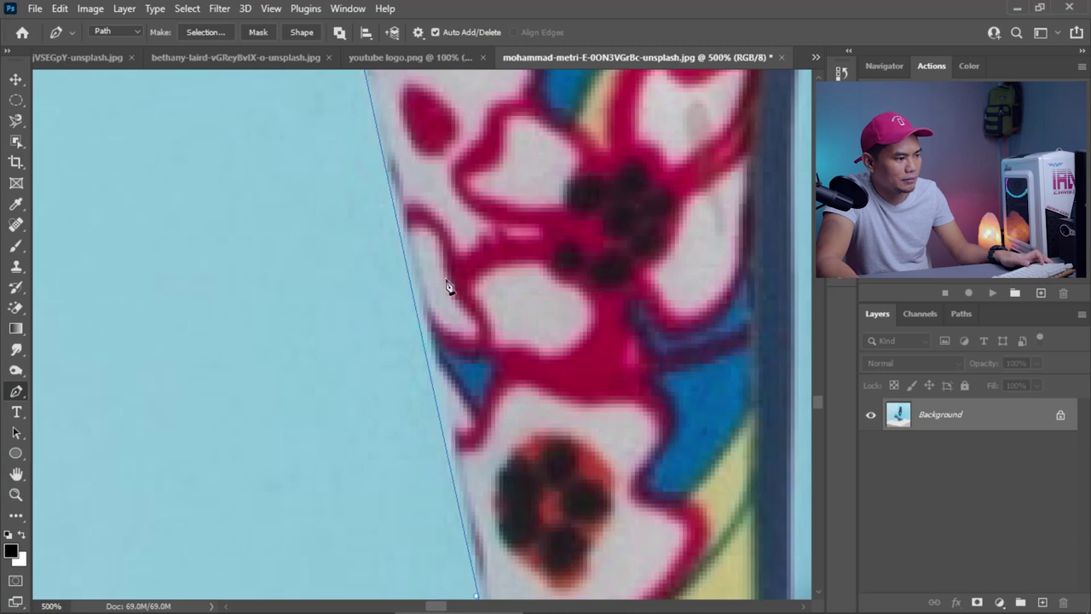
scroll(478, 307, "down", 2)
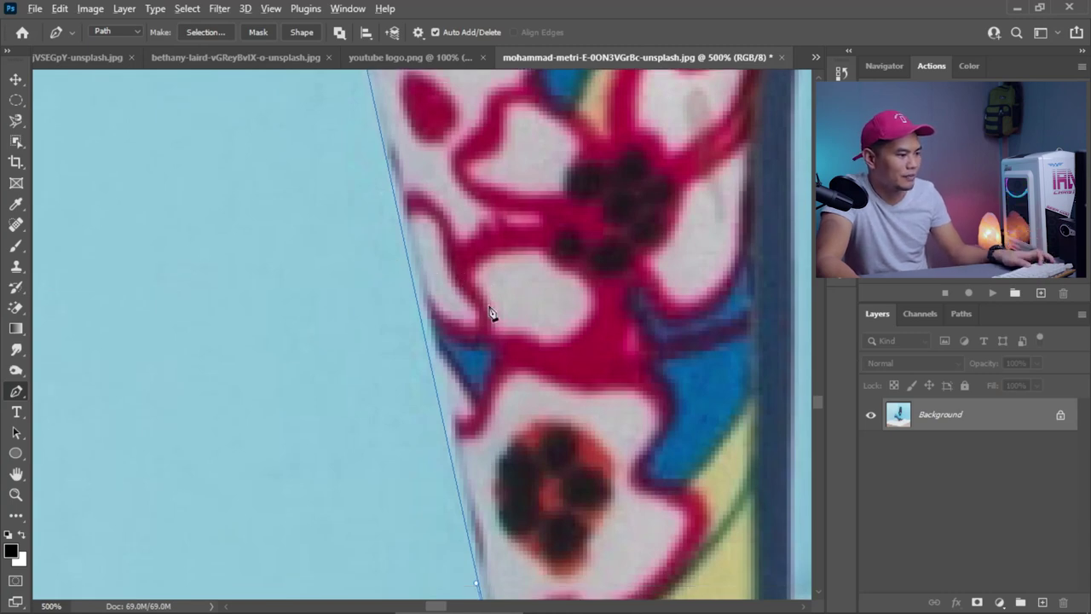
scroll(463, 298, "up", 3)
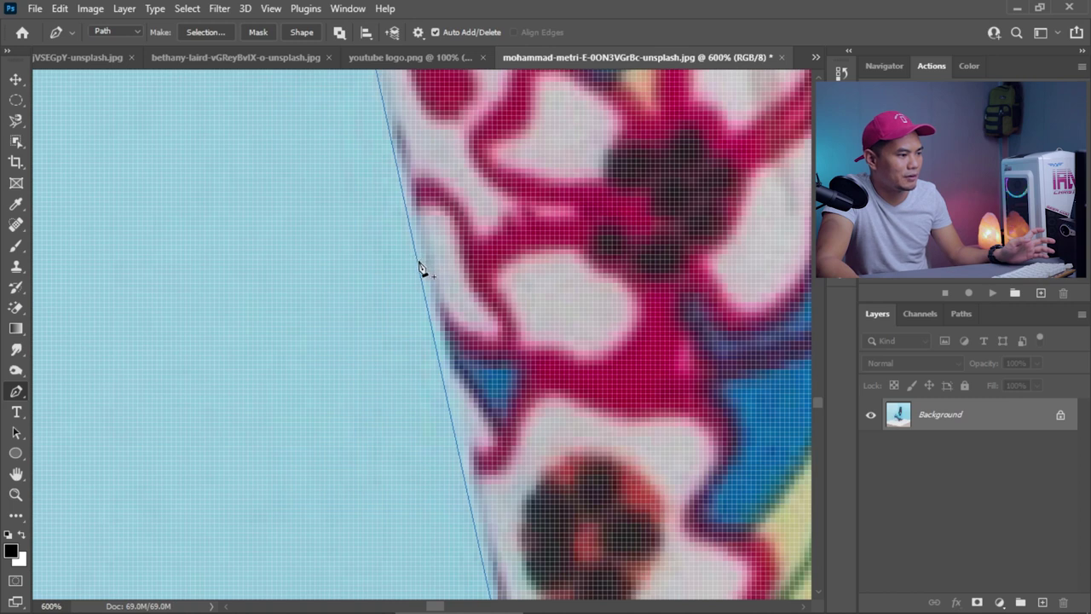
left_click(417, 262)
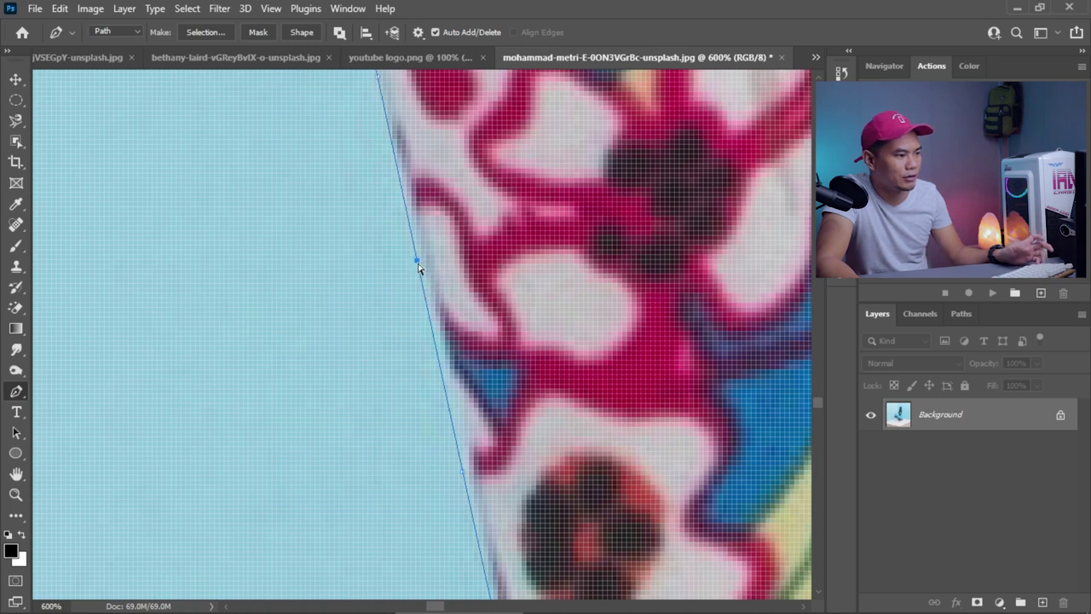
left_click_drag(418, 267, 423, 260)
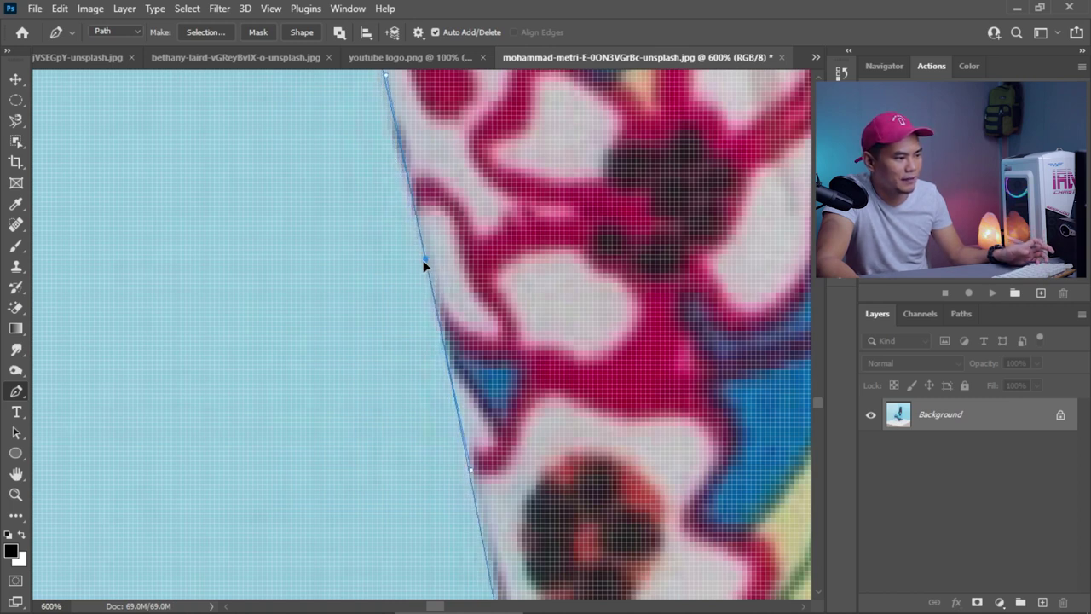
scroll(538, 296, "down", 5)
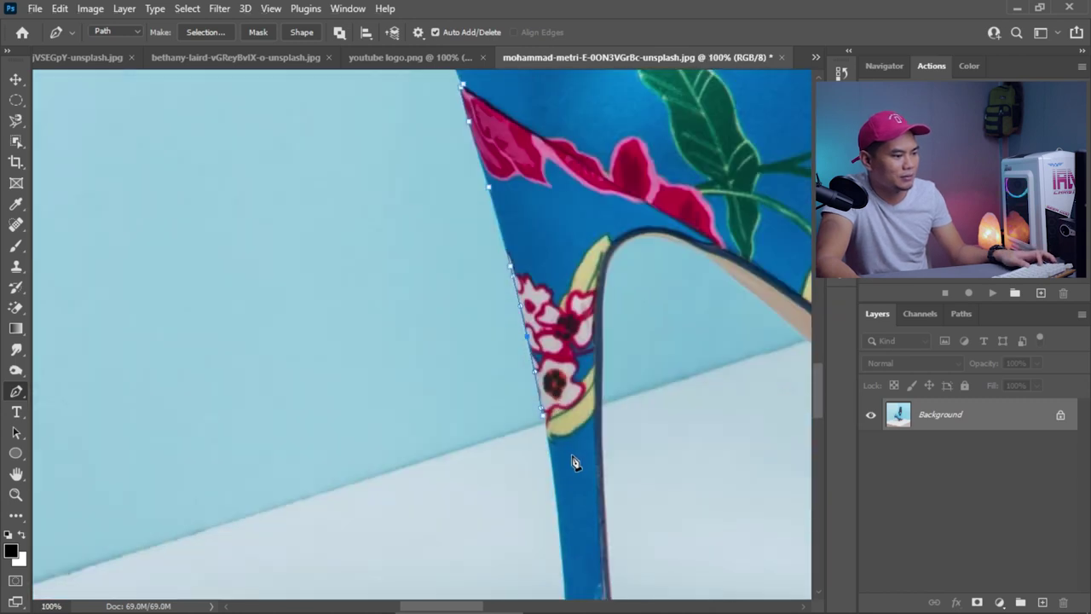
- Place curved anchors down the heel's left edge to near its bottom
scroll(578, 462, "down", 5)
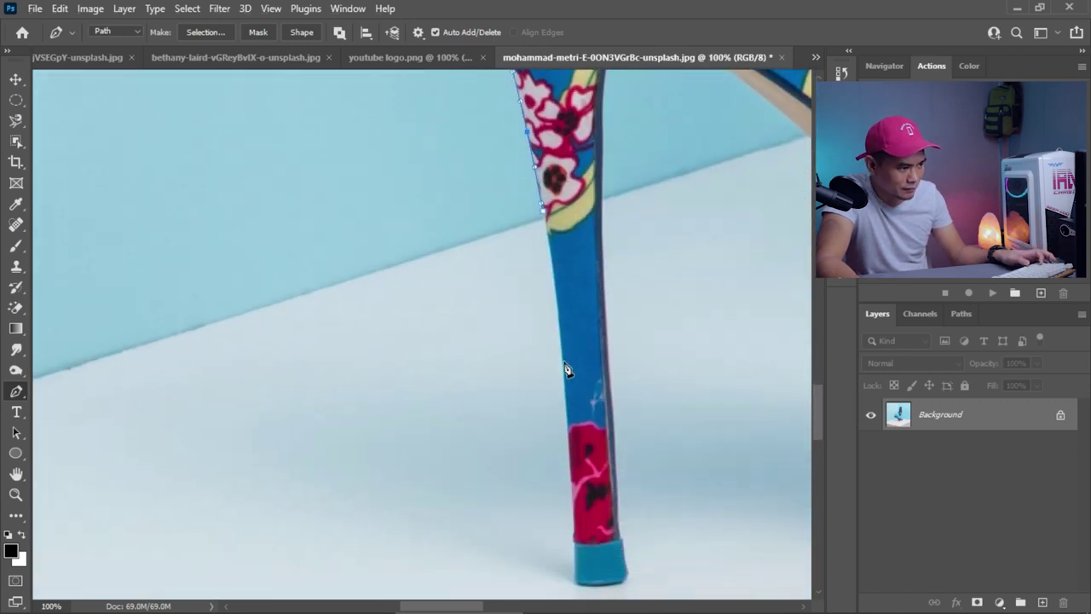
left_click_drag(553, 267, 554, 287)
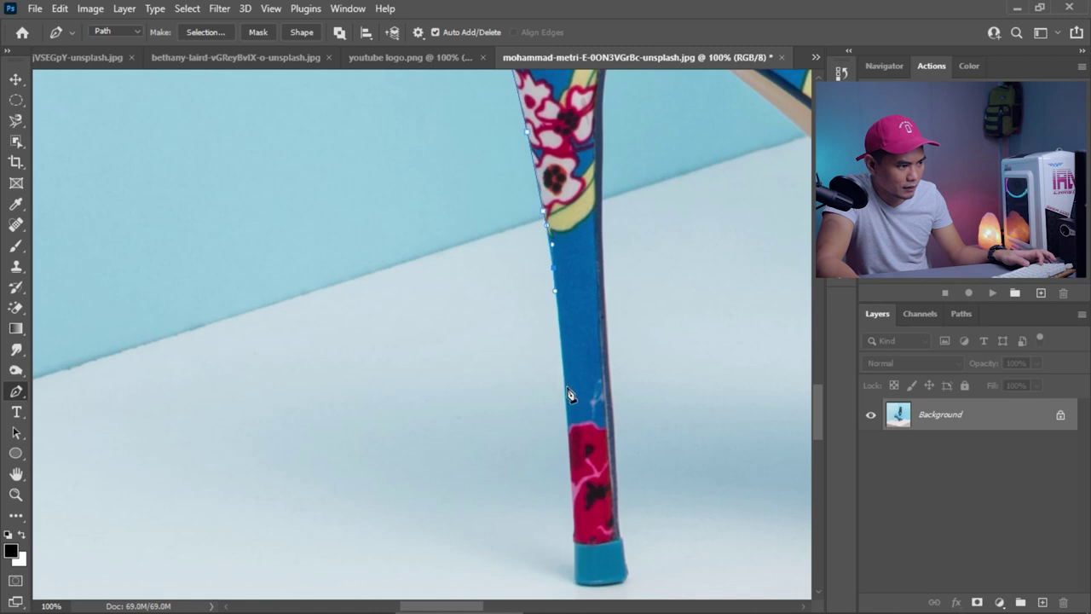
left_click_drag(565, 388, 567, 411)
left_click_drag(577, 531, 581, 590)
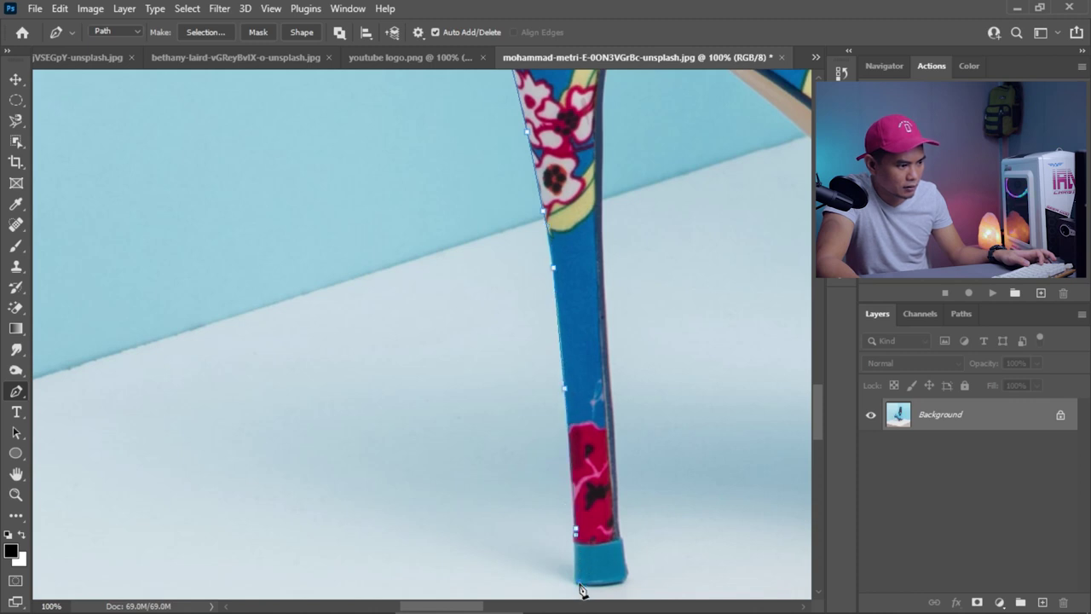
scroll(590, 588, "up", 6)
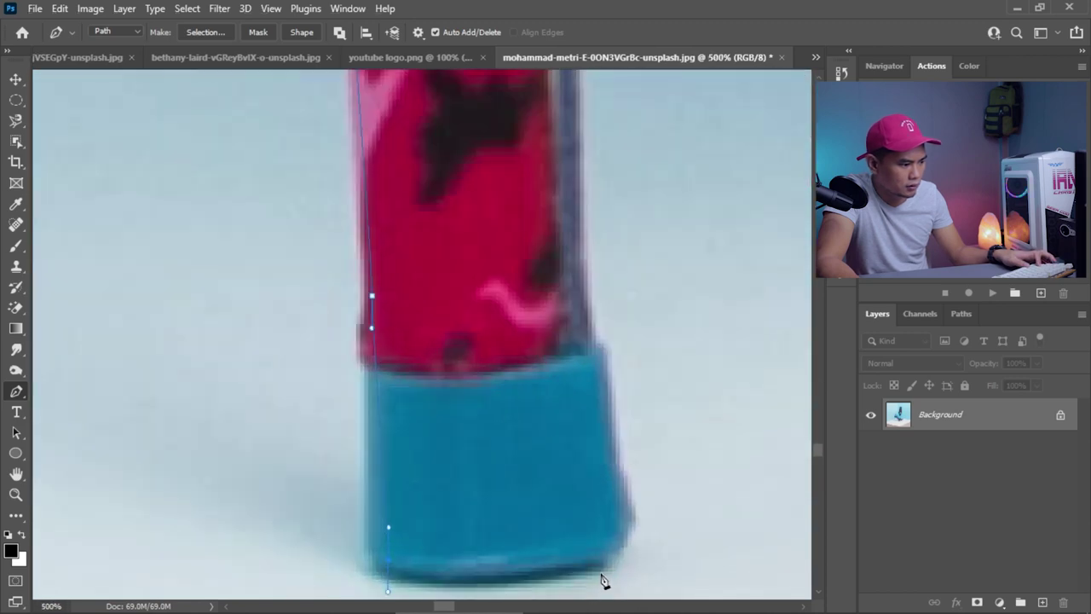
- Run the path across the blue heel tip's bottom, cornering, and up its right side
left_click_drag(414, 580, 429, 582)
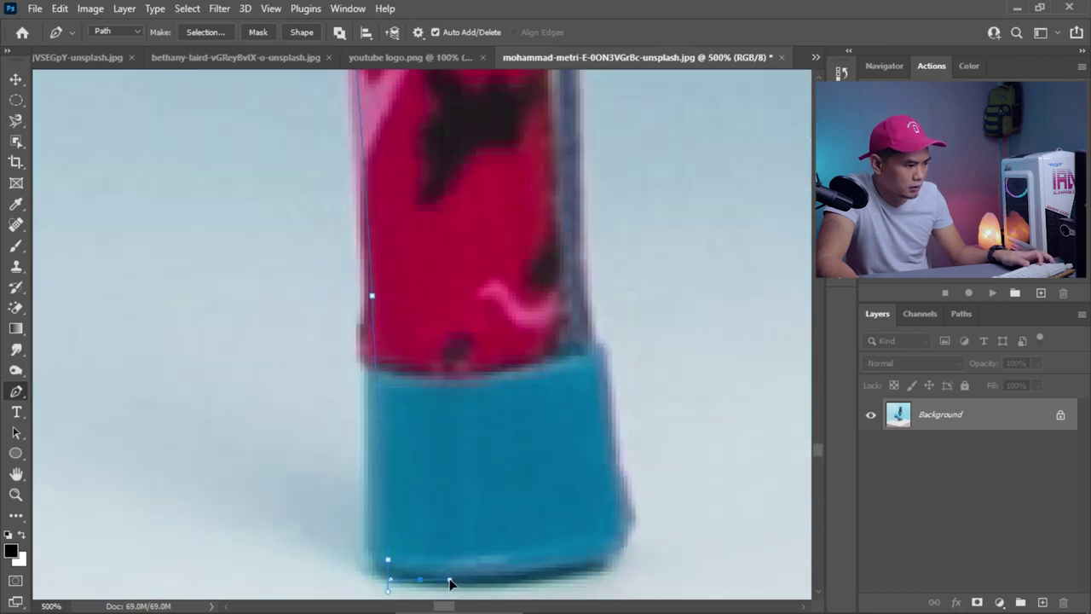
left_click_drag(556, 576, 597, 567)
left_click(611, 555)
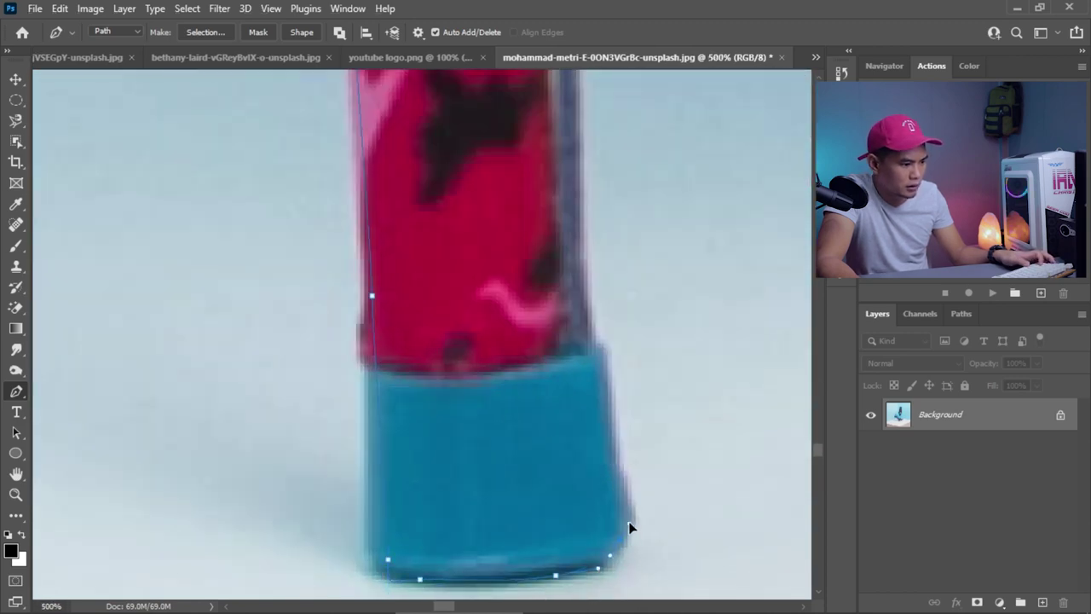
left_click_drag(604, 385, 604, 369)
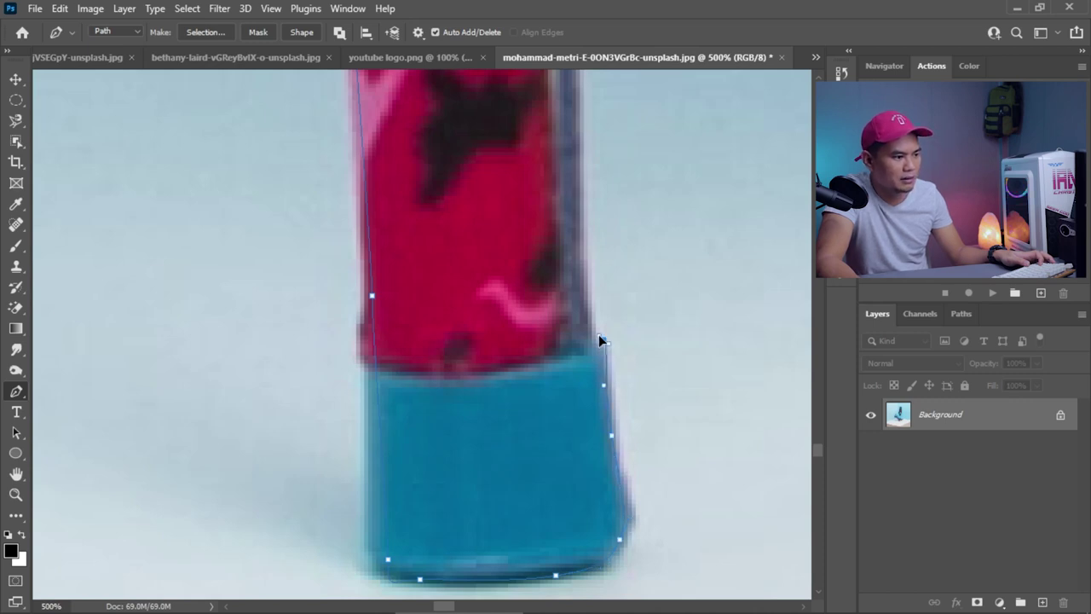
left_click(580, 240)
scroll(588, 243, "up", 5)
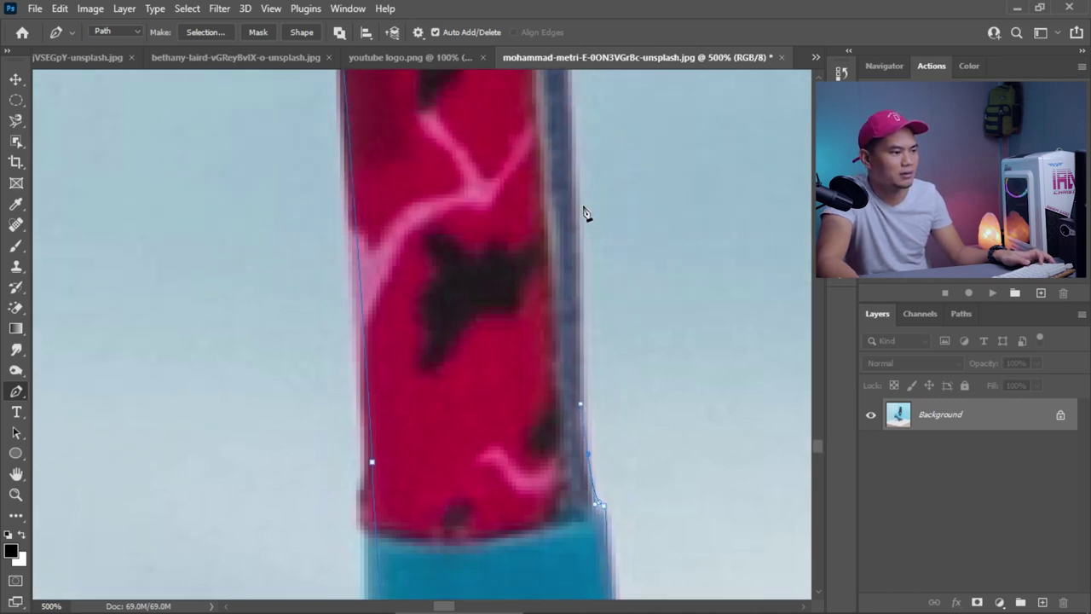
key("h")
left_click_drag(589, 153, 597, 139)
scroll(579, 154, "up", 1)
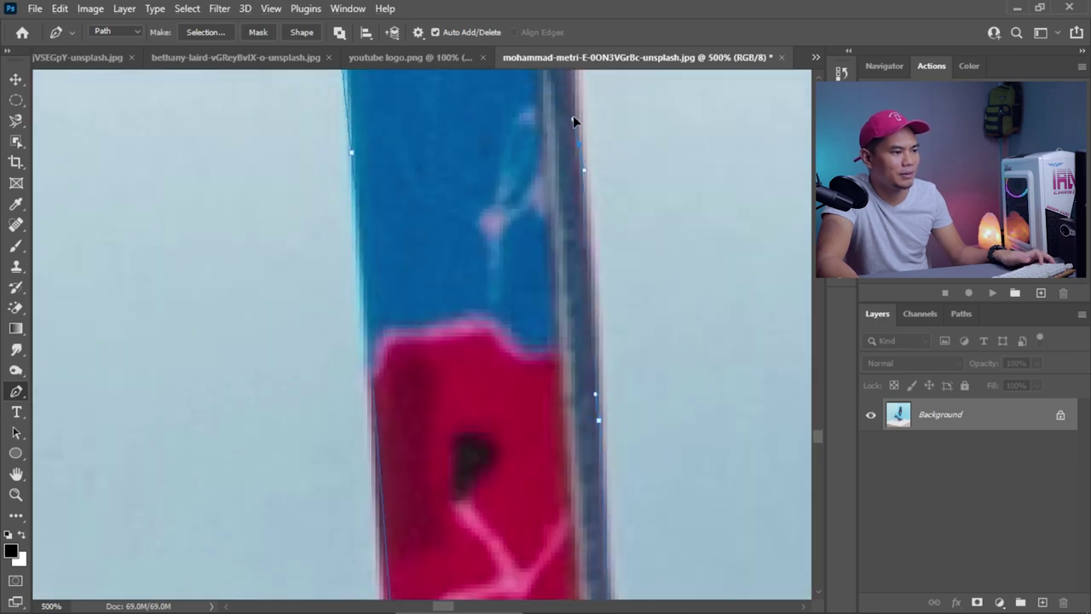
scroll(576, 101, "down", 9)
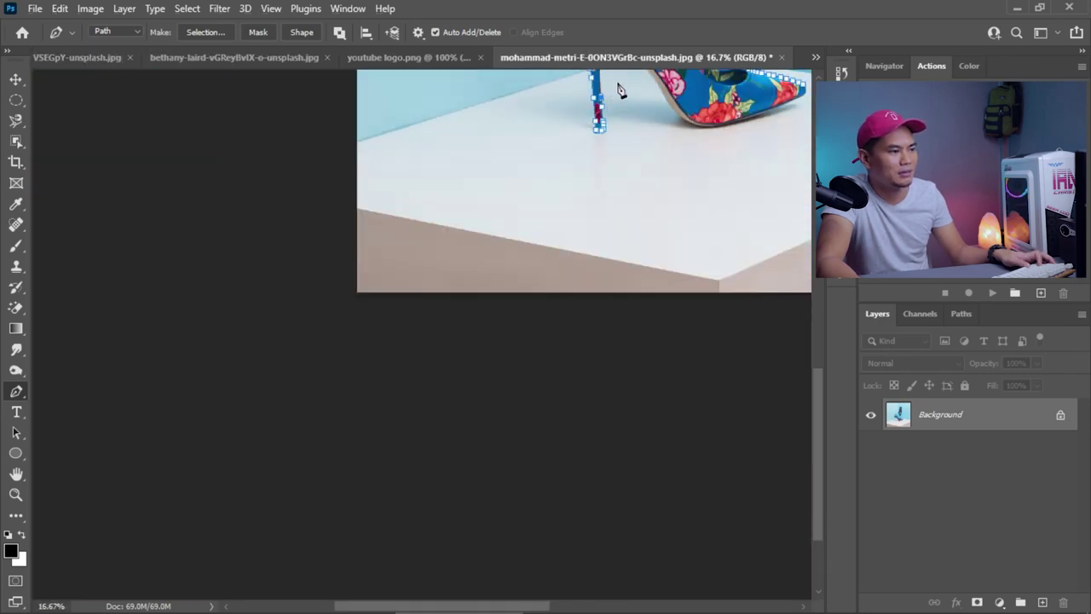
- At 300% zoom, add two anchors higher up the heel's right edge toward the arch
scroll(620, 92, "up", 7)
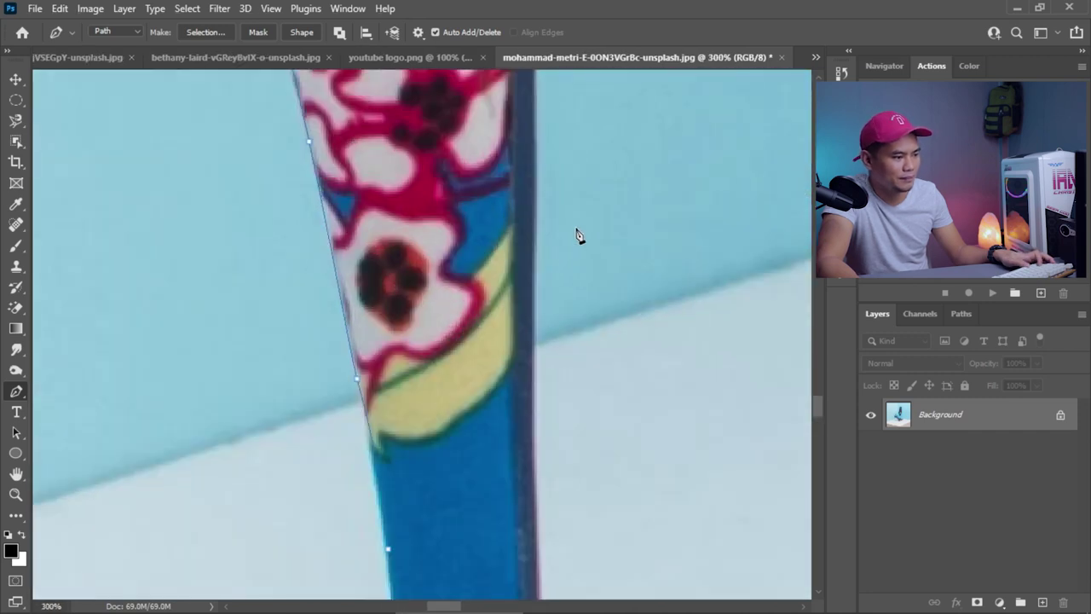
scroll(563, 256, "down", 5)
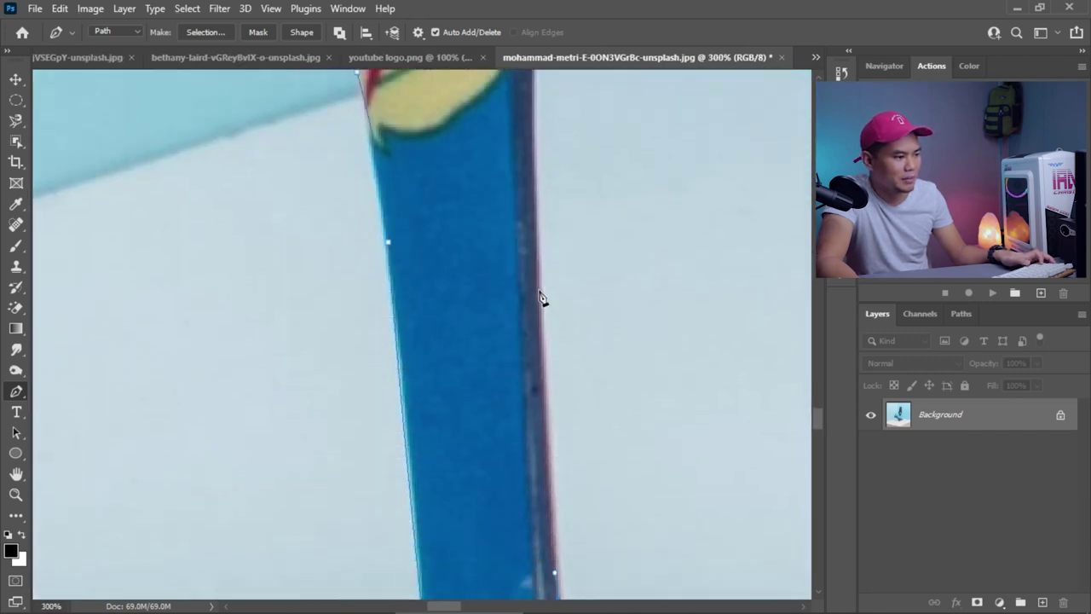
left_click(533, 274)
left_click(534, 186)
scroll(566, 193, "up", 3)
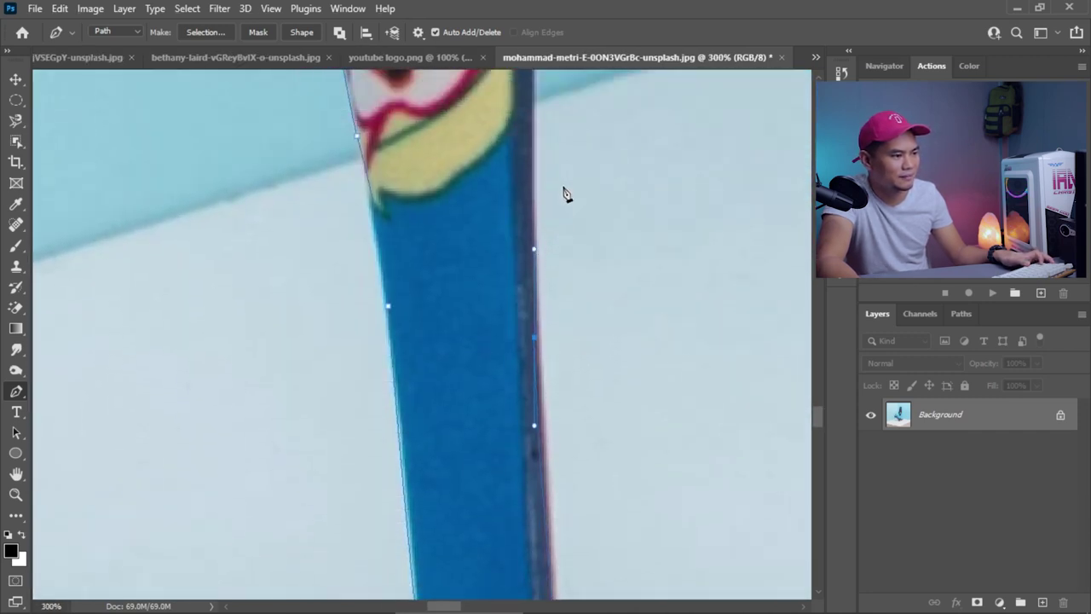
scroll(550, 162, "up", 1)
scroll(528, 147, "up", 1)
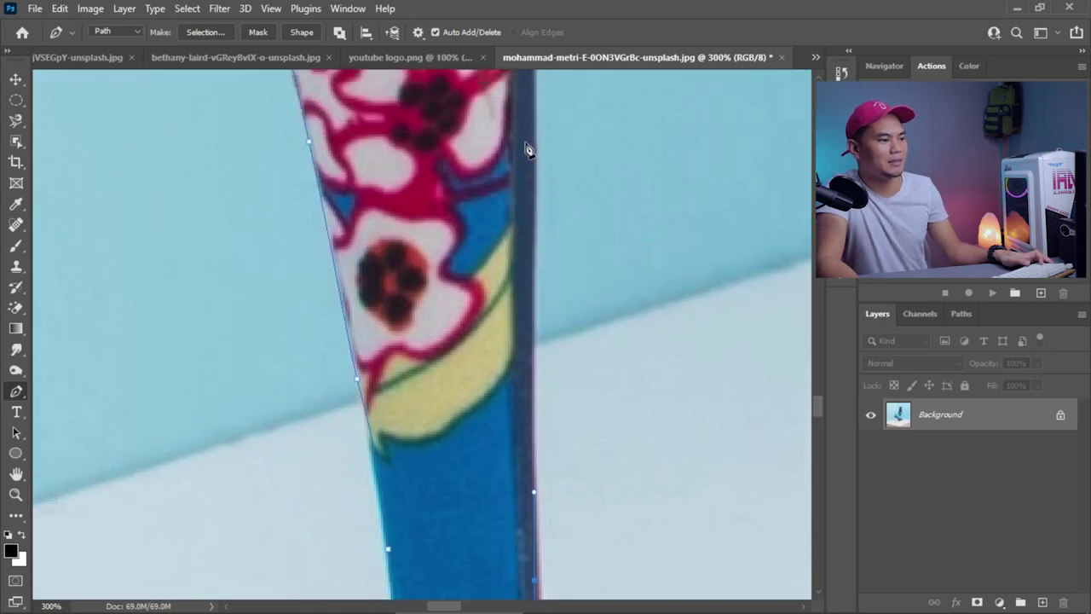
scroll(614, 184, "up", 5)
scroll(770, 227, "down", 7)
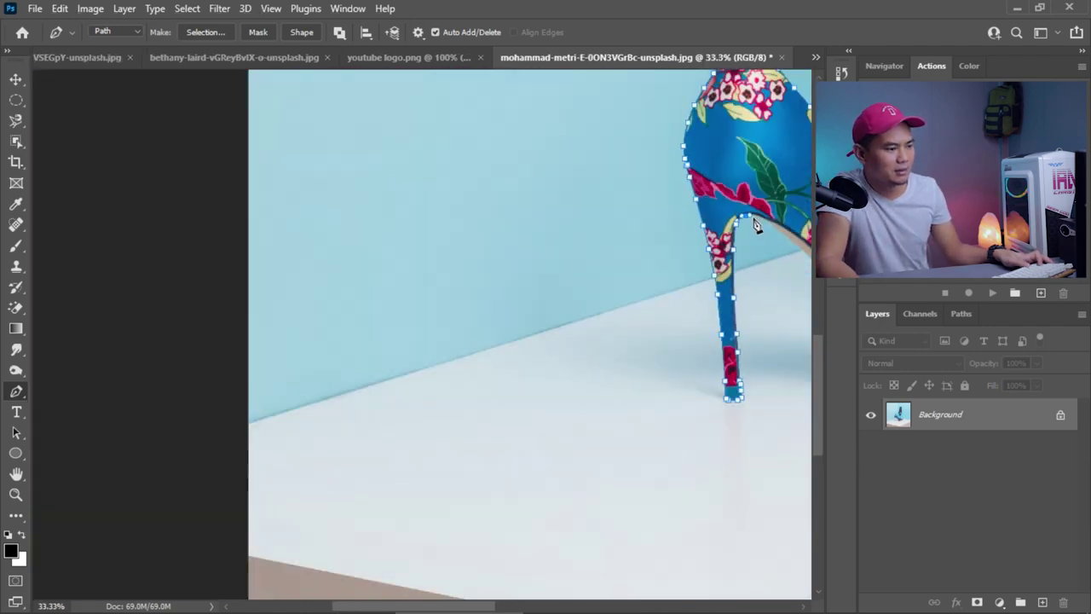
scroll(526, 298, "down", 2)
scroll(375, 421, "up", 1)
- Start at the heel-sole junction, curving Pen anchors along the sole's underside
scroll(258, 455, "up", 4)
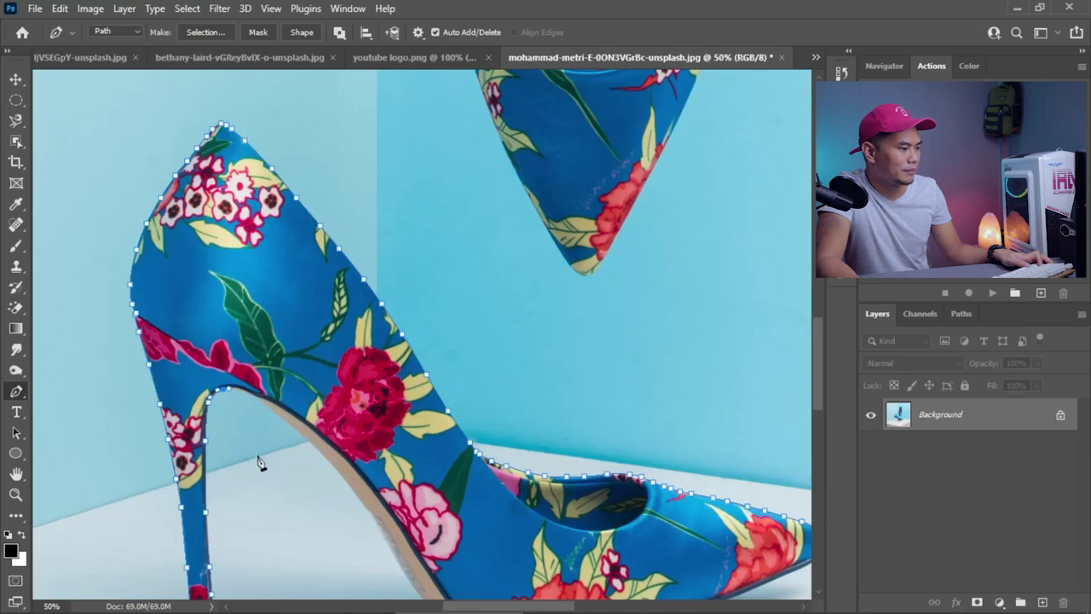
scroll(254, 437, "up", 2)
scroll(254, 437, "up", 3)
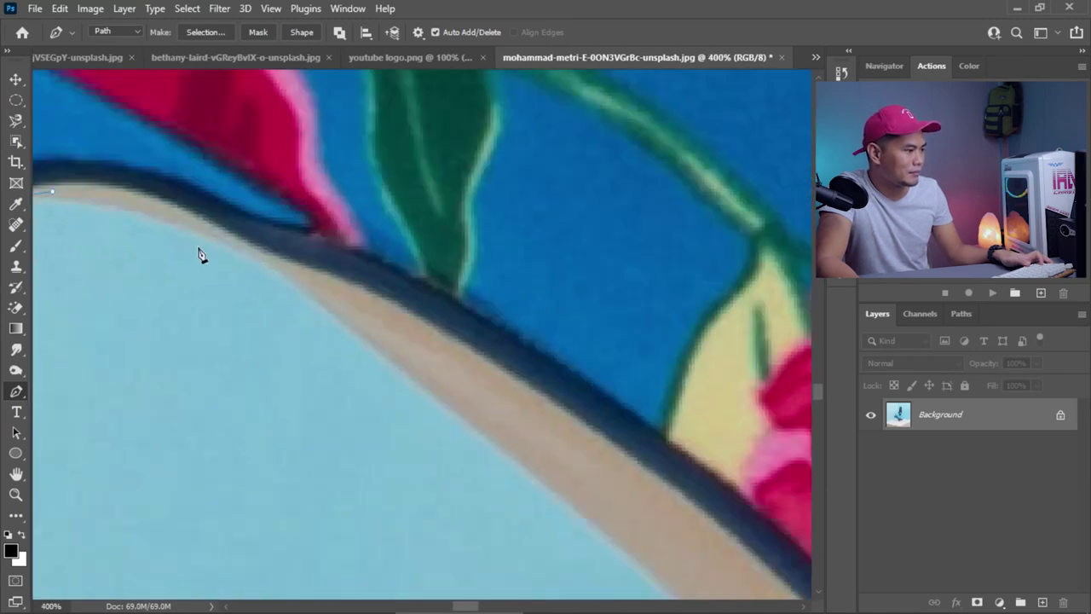
left_click(207, 229)
left_click_drag(221, 233, 246, 254)
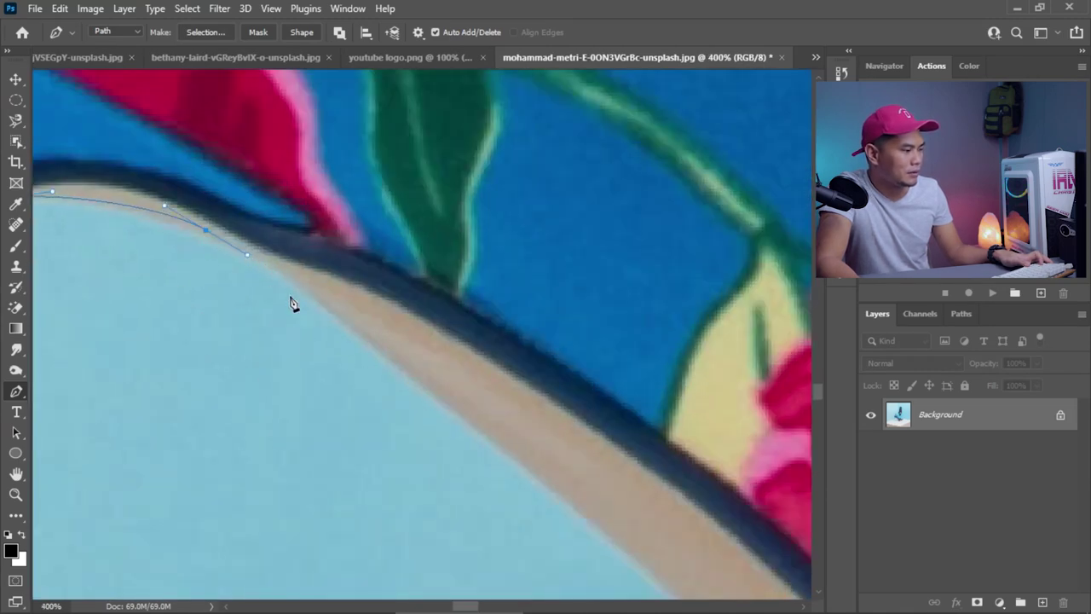
left_click_drag(410, 380, 456, 421)
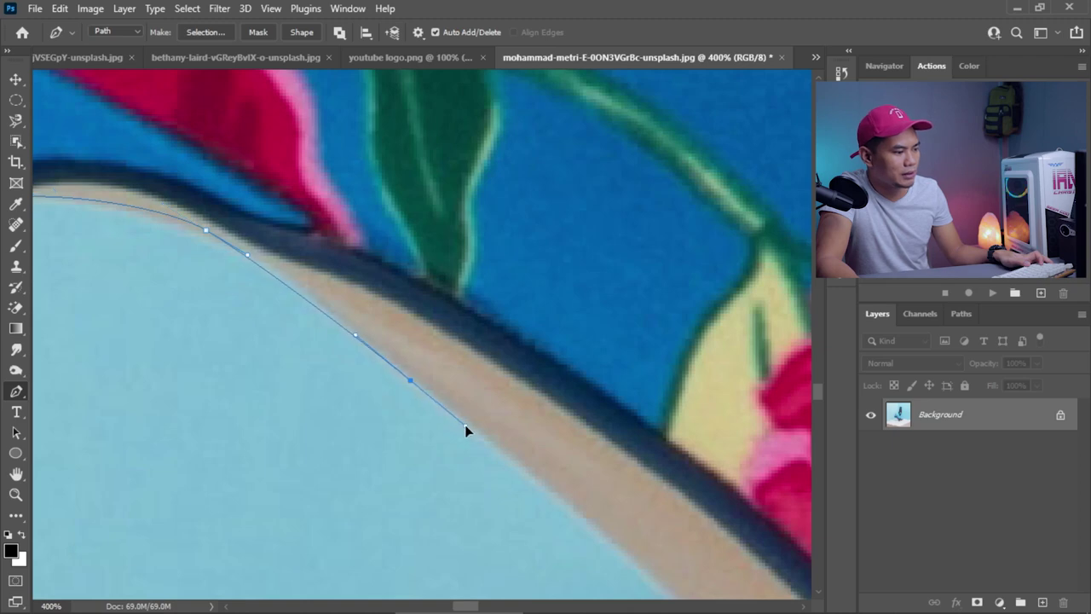
scroll(580, 432, "down", 5)
scroll(592, 480, "up", 4)
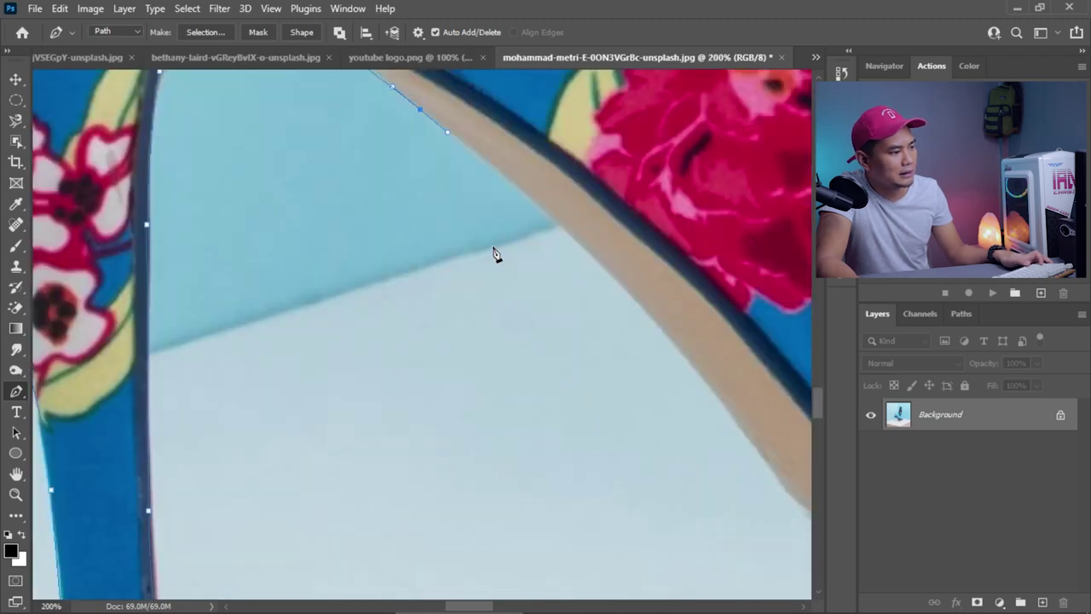
left_click_drag(537, 203, 604, 269)
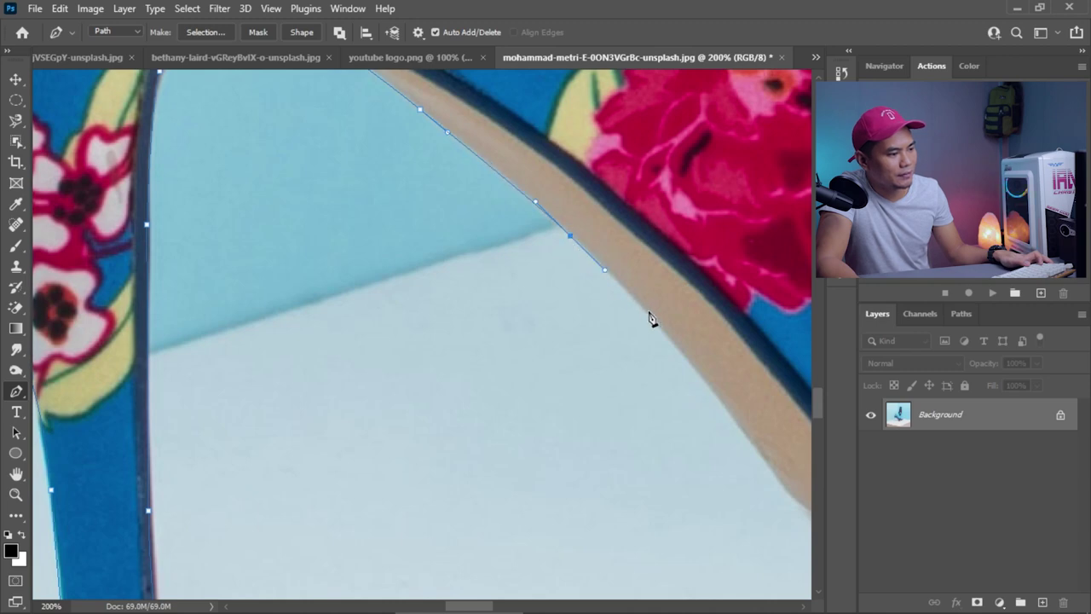
left_click(651, 317)
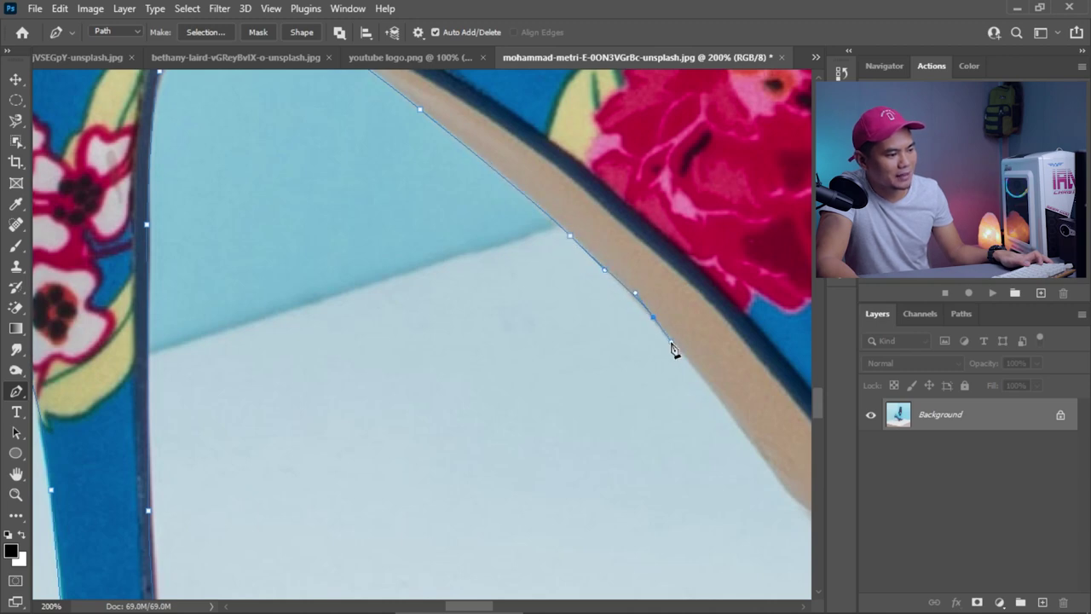
- Add curved anchors further along the sole and down the heel's edge
scroll(674, 345, "down", 5)
scroll(687, 383, "up", 3)
scroll(729, 405, "up", 4)
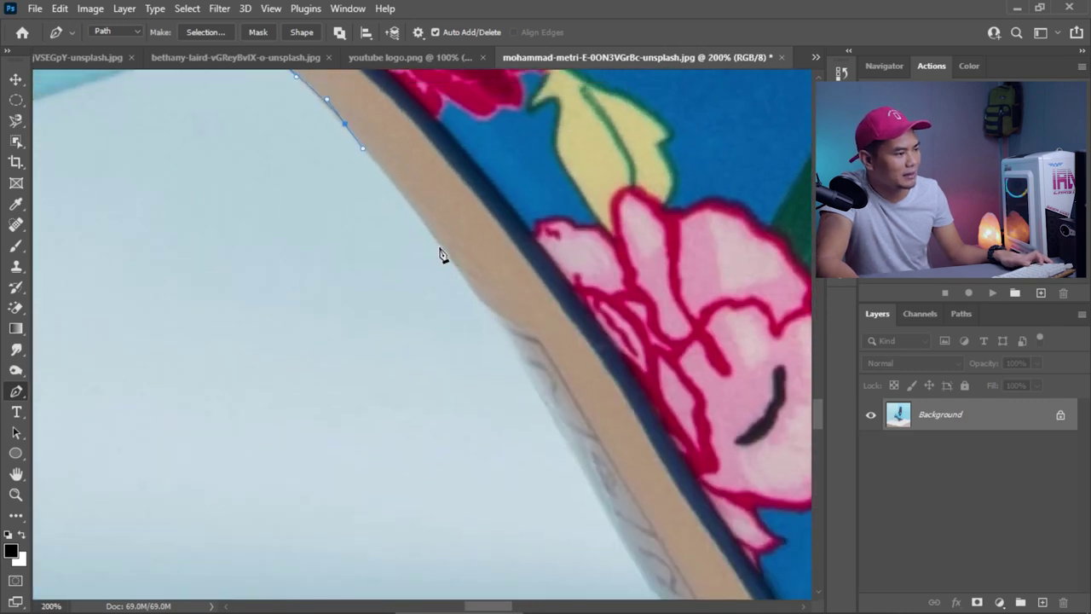
left_click_drag(440, 248, 459, 275)
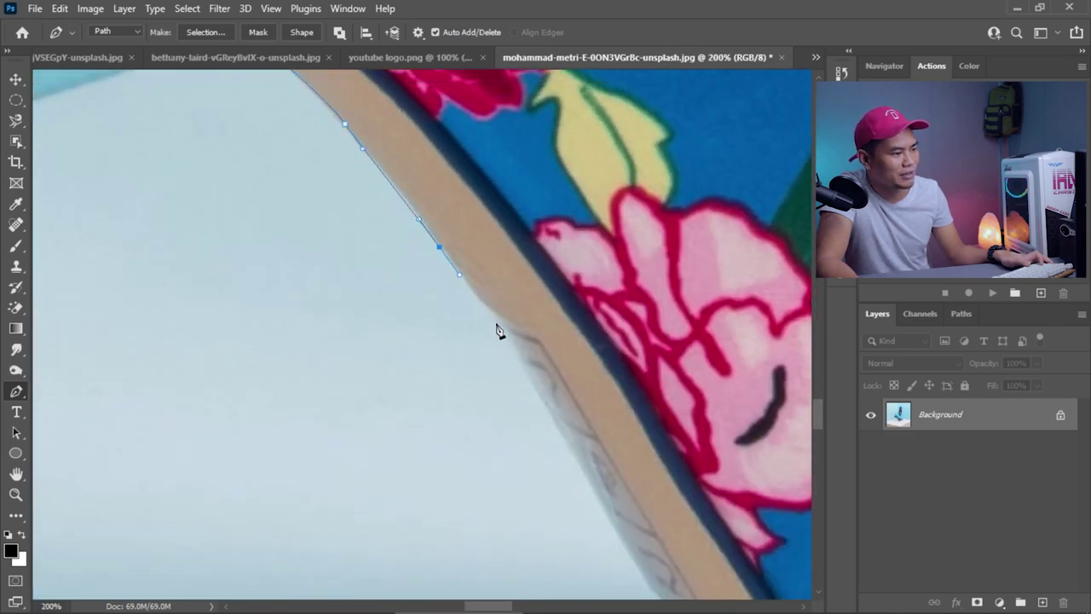
left_click_drag(503, 327, 505, 332)
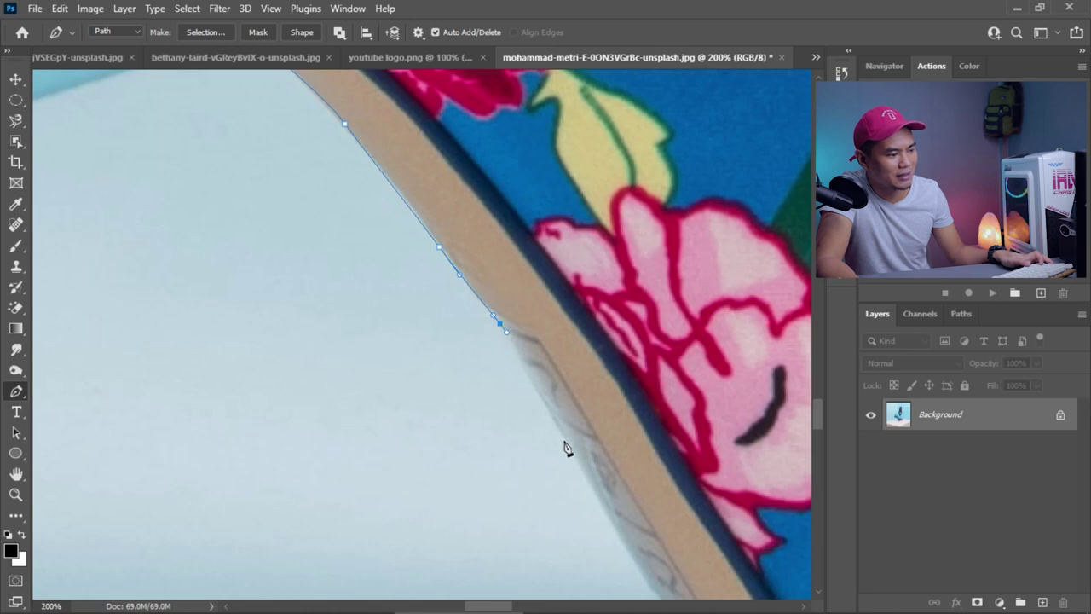
left_click_drag(567, 442, 587, 482)
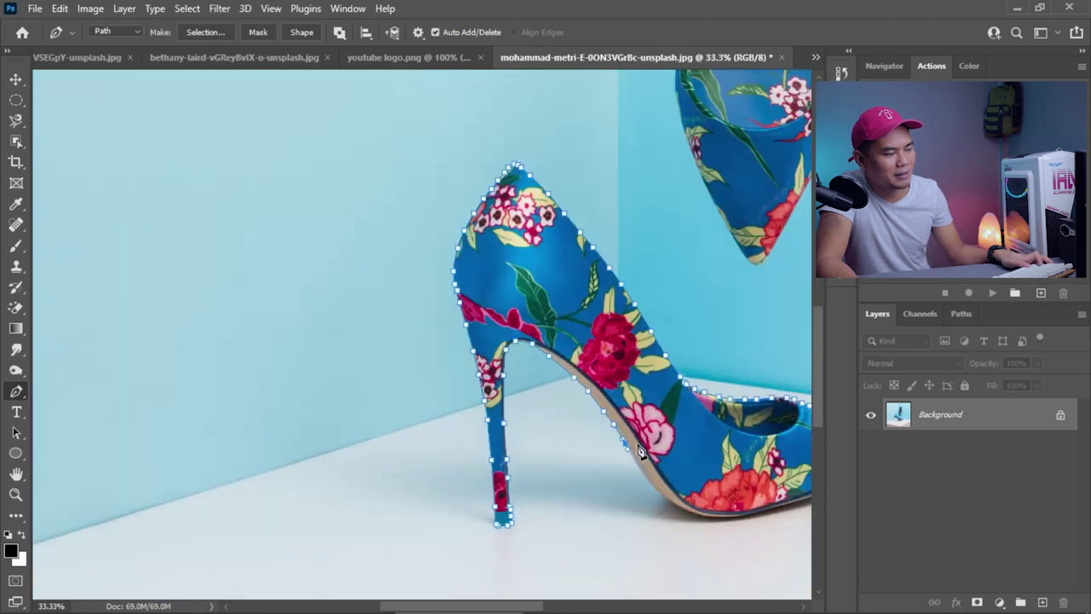
scroll(588, 481, "down", 5)
scroll(664, 494, "up", 6)
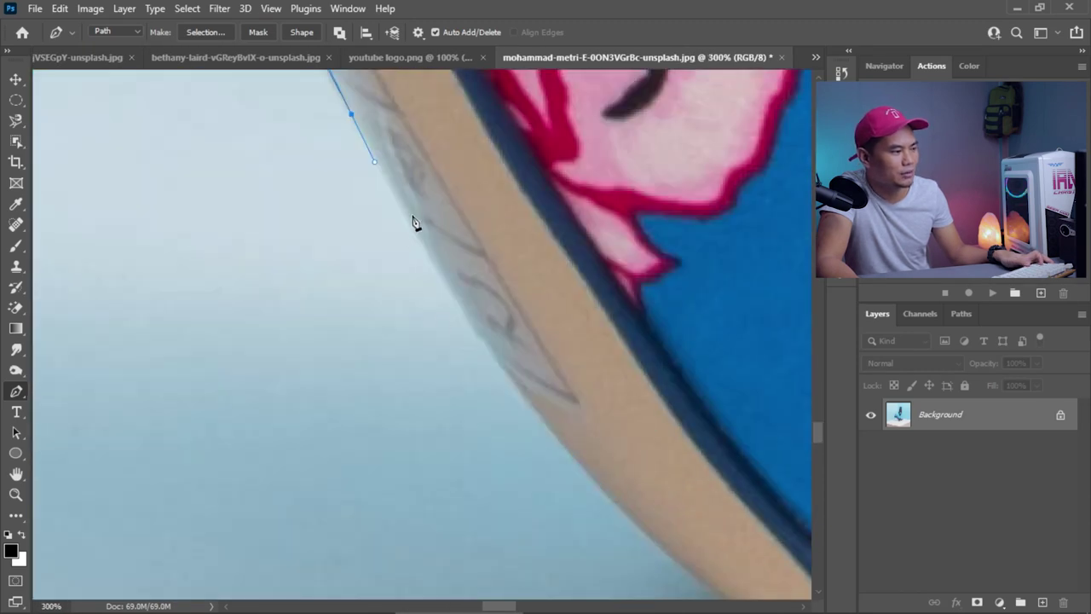
left_click_drag(414, 227, 423, 248)
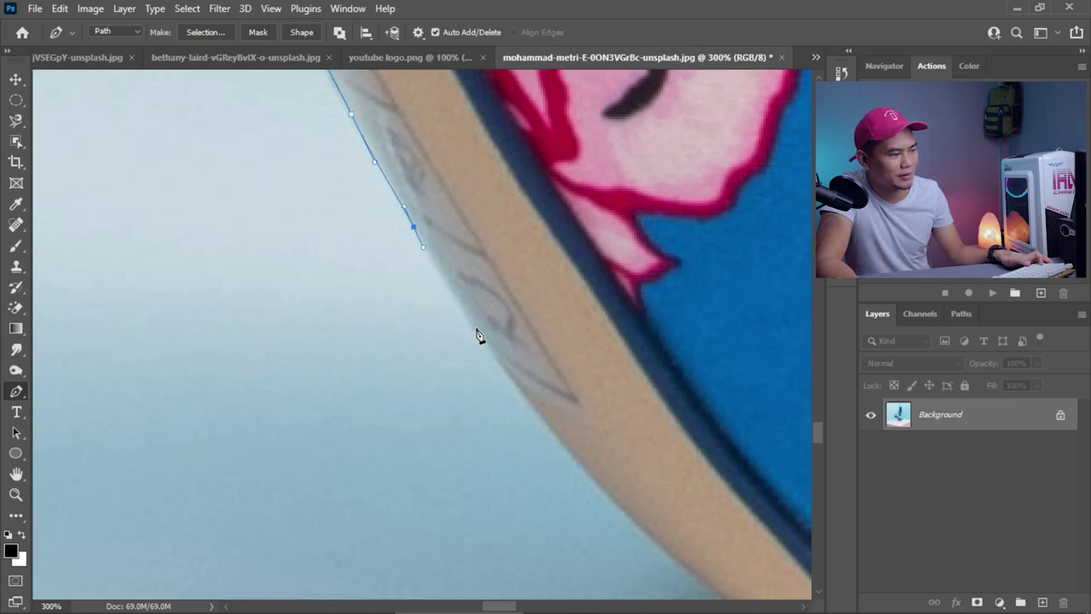
left_click_drag(476, 327, 500, 364)
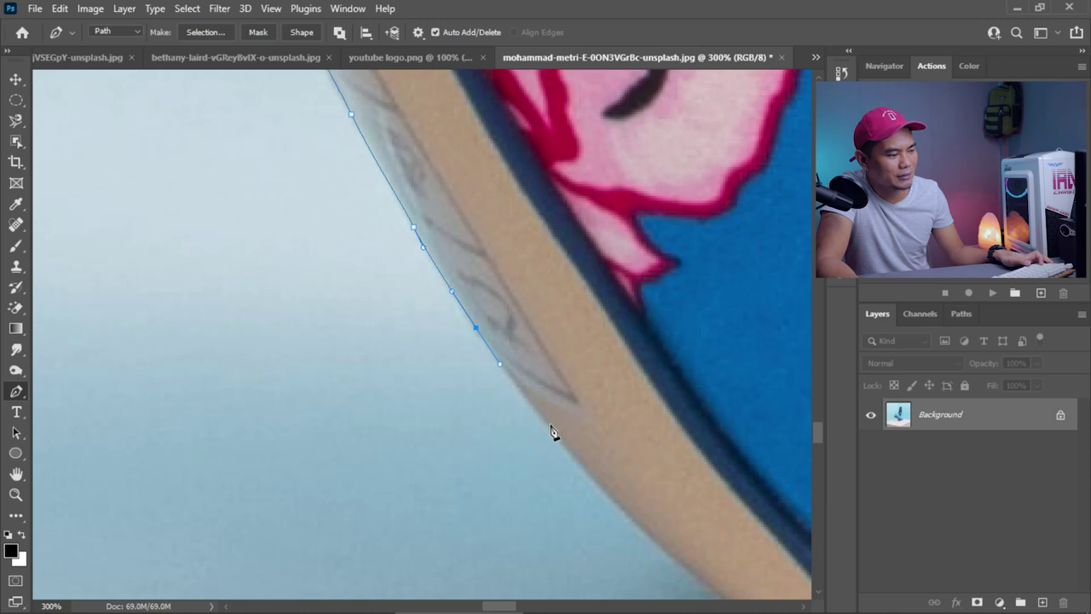
- Place curved anchors along the bottom edge of the sole toward the toe
left_click_drag(572, 458, 719, 475)
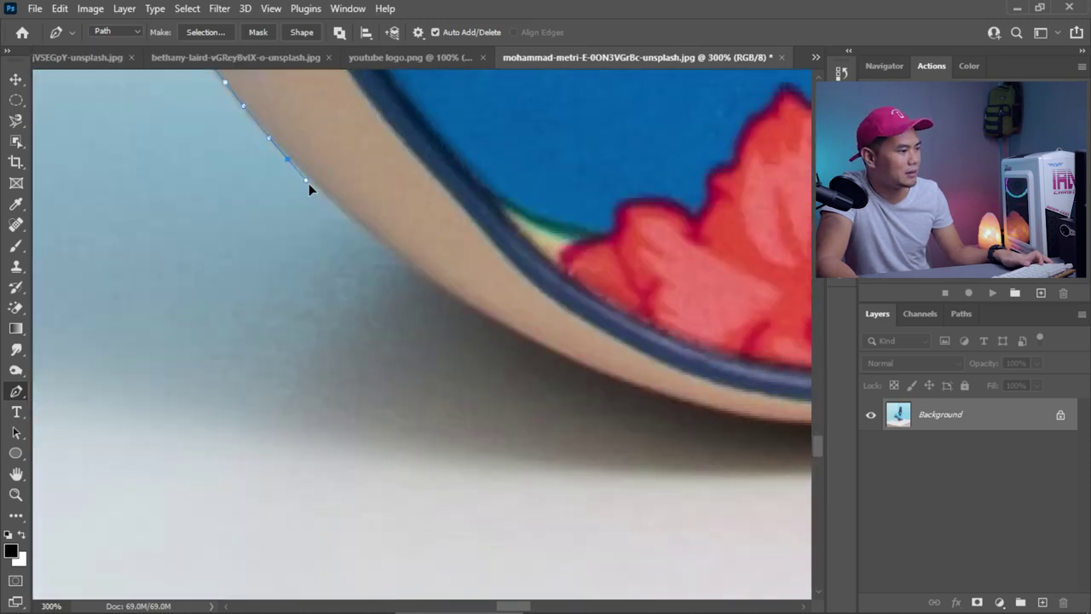
left_click(323, 193)
left_click_drag(391, 247, 416, 280)
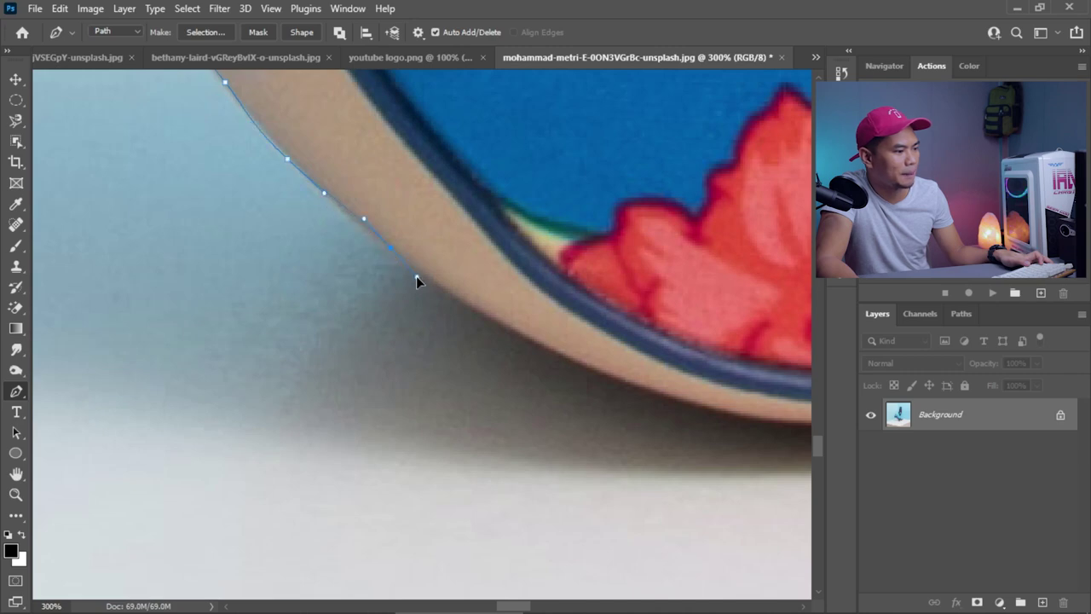
left_click_drag(492, 327, 526, 336)
scroll(714, 394, "down", 4)
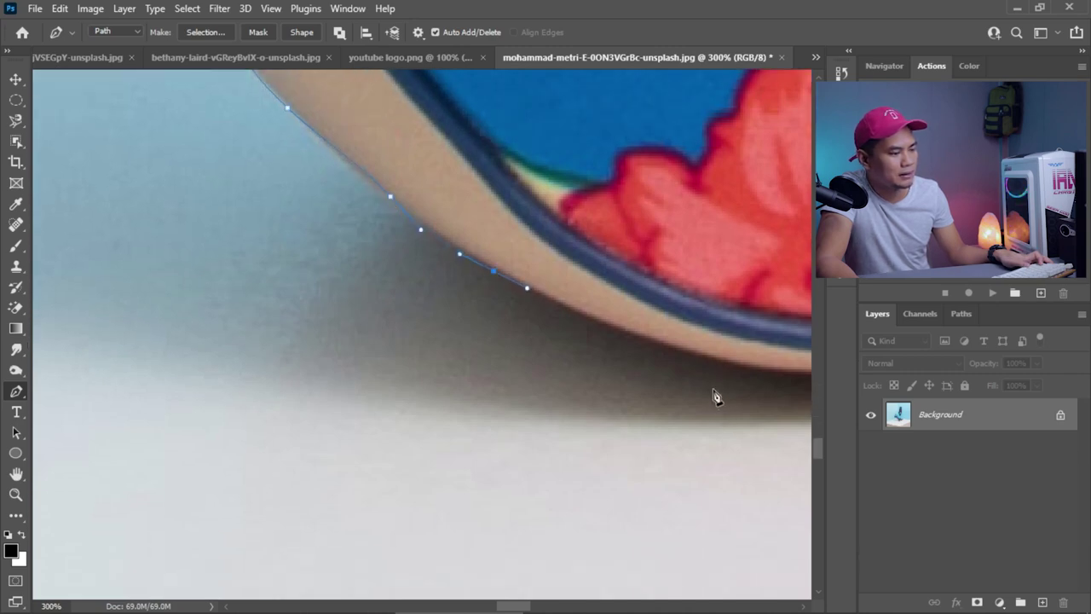
scroll(754, 410, "up", 5)
scroll(281, 329, "down", 5)
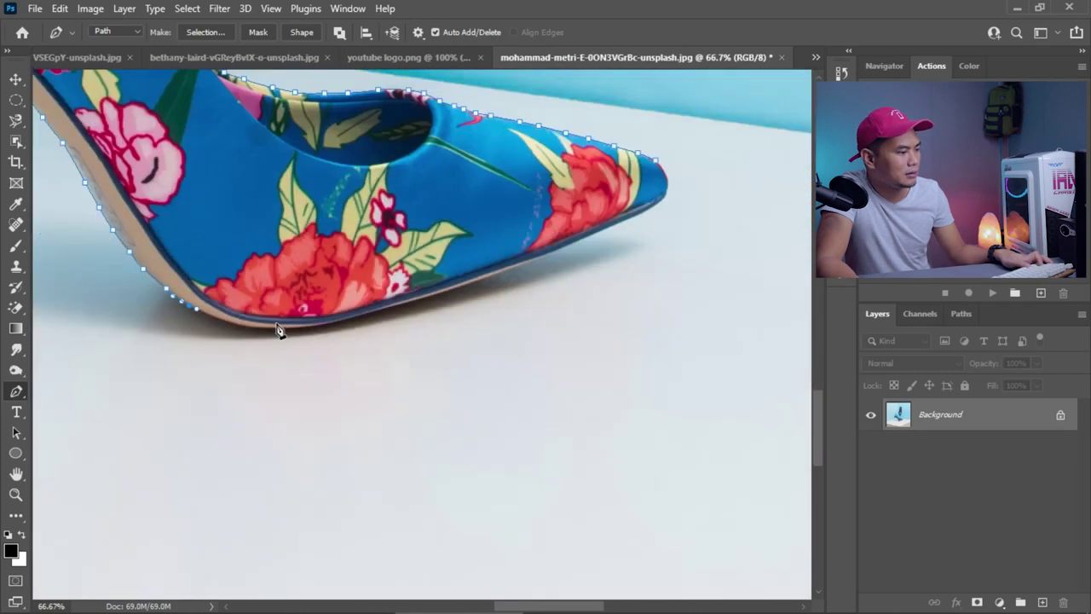
scroll(233, 331, "up", 2)
left_click(177, 305)
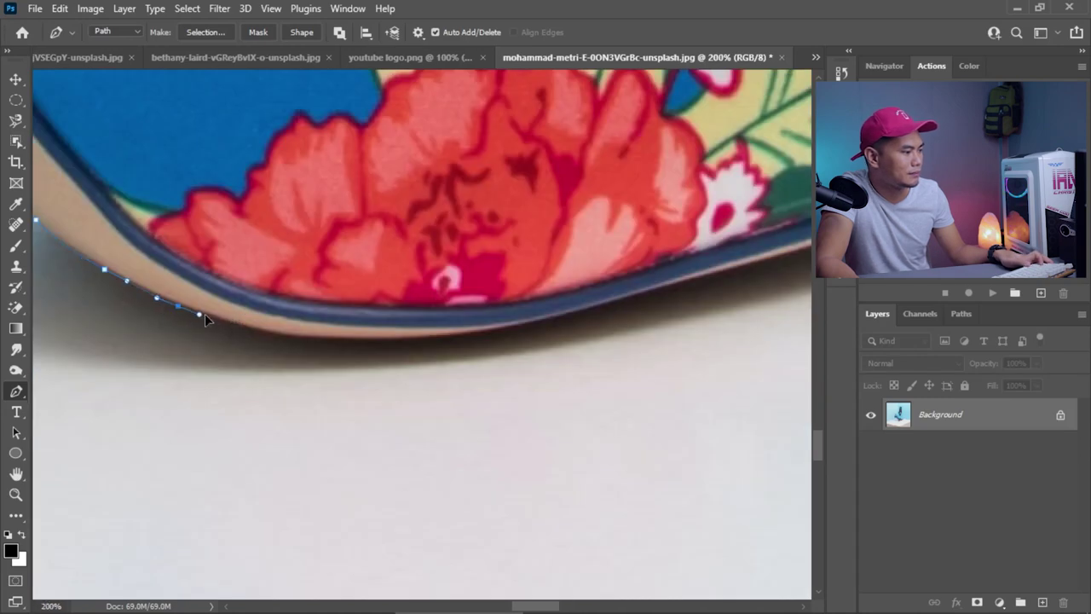
left_click(216, 320)
left_click_drag(381, 343, 440, 334)
left_click_drag(546, 318, 609, 305)
left_click_drag(744, 269, 785, 259)
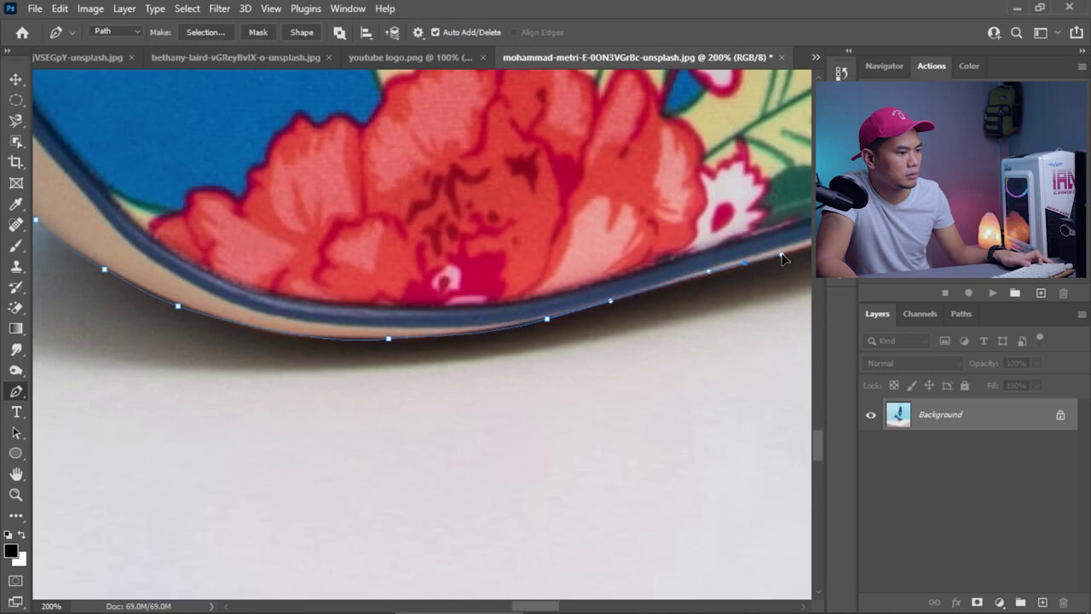
- Curve the last sole segment toward the toe
scroll(787, 264, "down", 5)
scroll(655, 273, "down", 3)
scroll(517, 446, "up", 7)
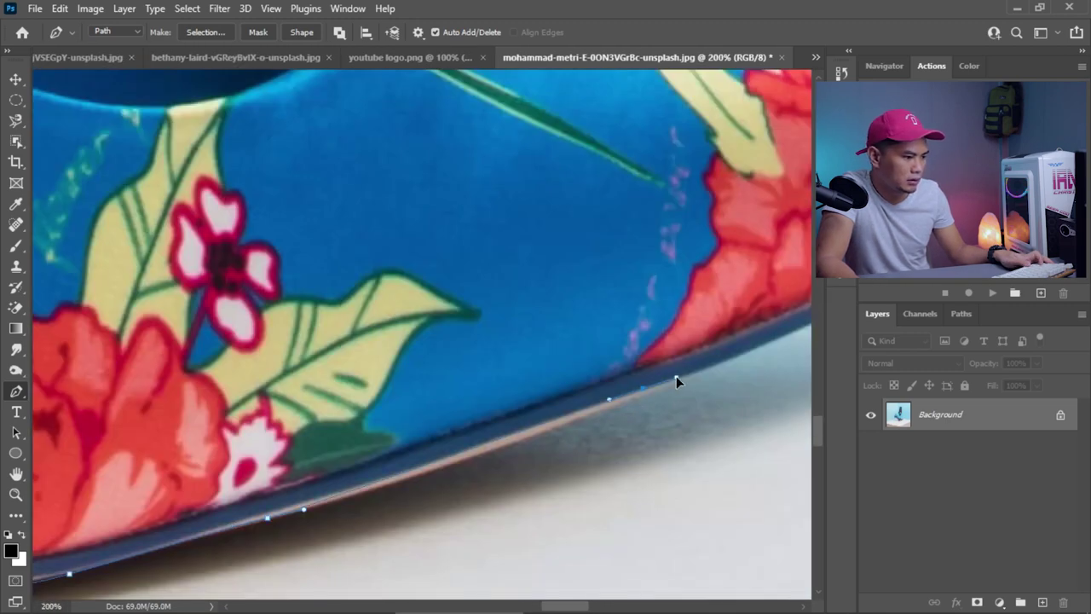
left_click_drag(695, 371, 645, 391)
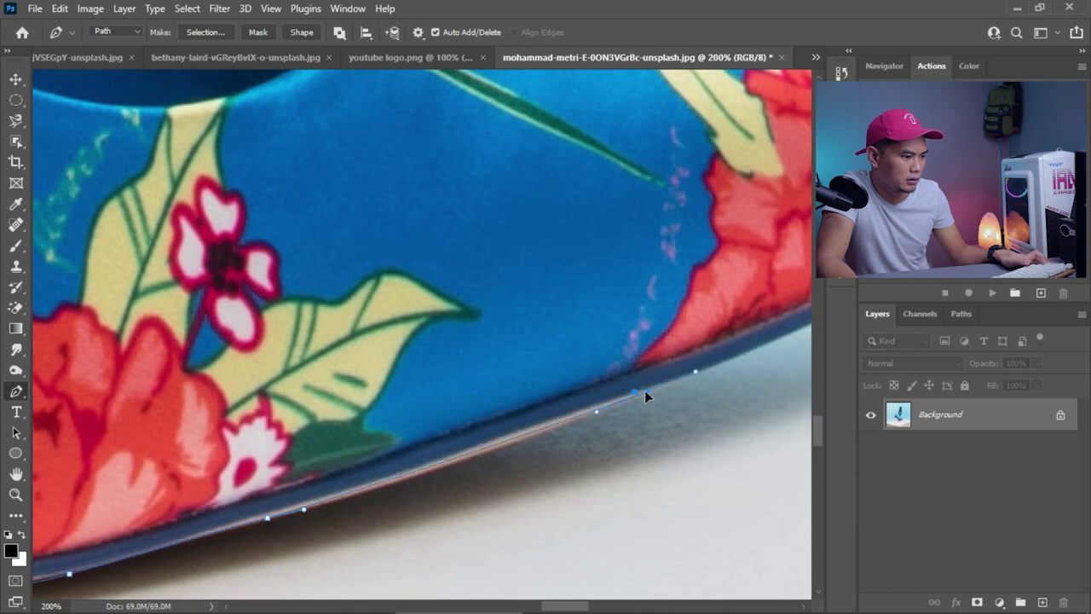
scroll(745, 383, "down", 5)
scroll(782, 358, "up", 3)
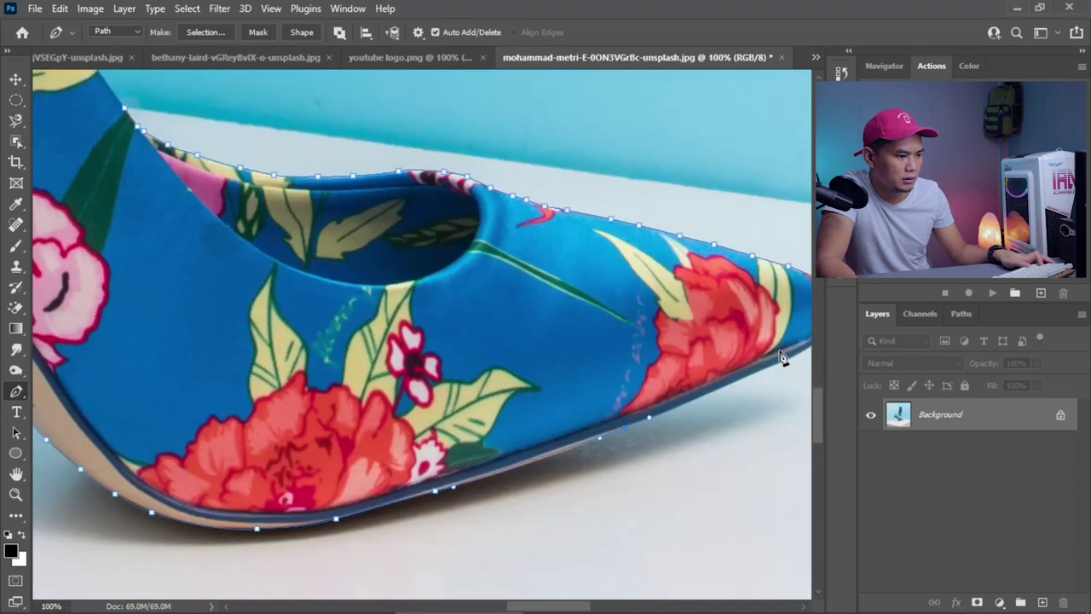
scroll(782, 358, "up", 2)
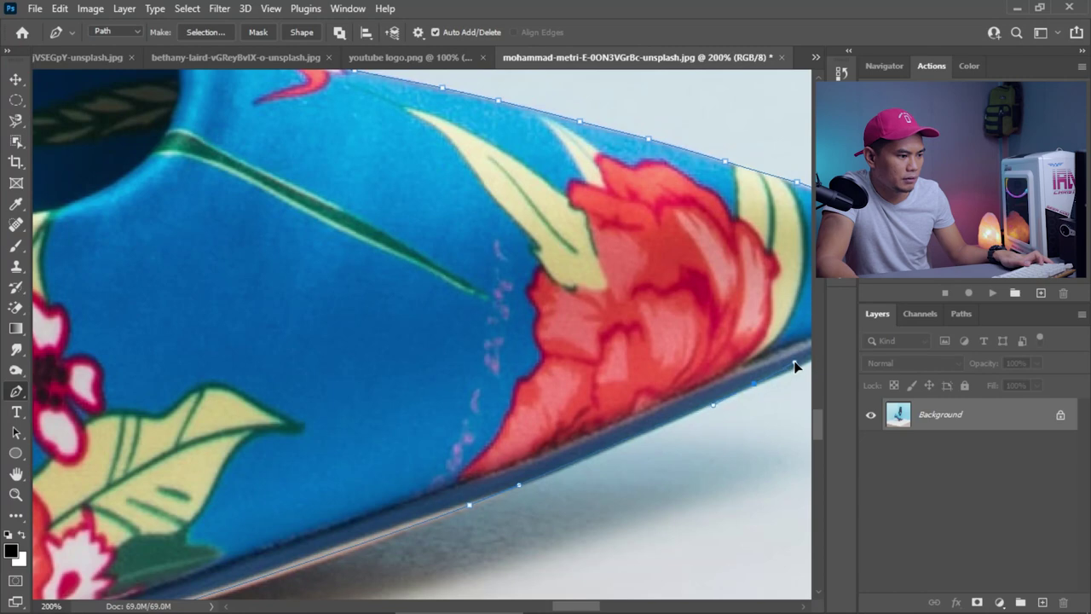
scroll(794, 365, "down", 7)
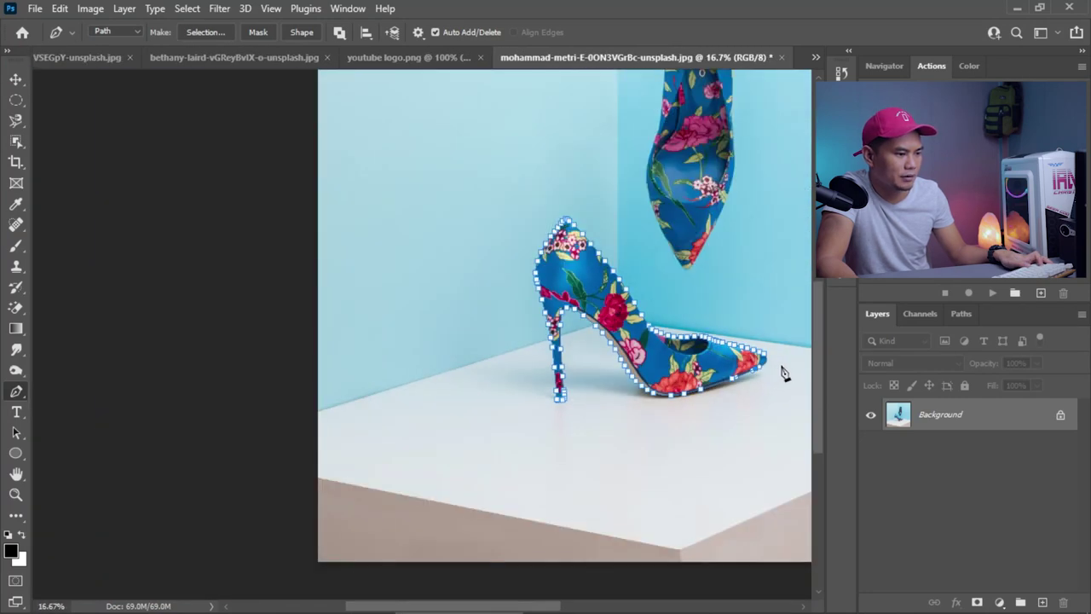
- Zoom in on the toe, place anchors around its pointed tip and close the path
scroll(783, 367, "up", 3)
scroll(784, 363, "up", 5)
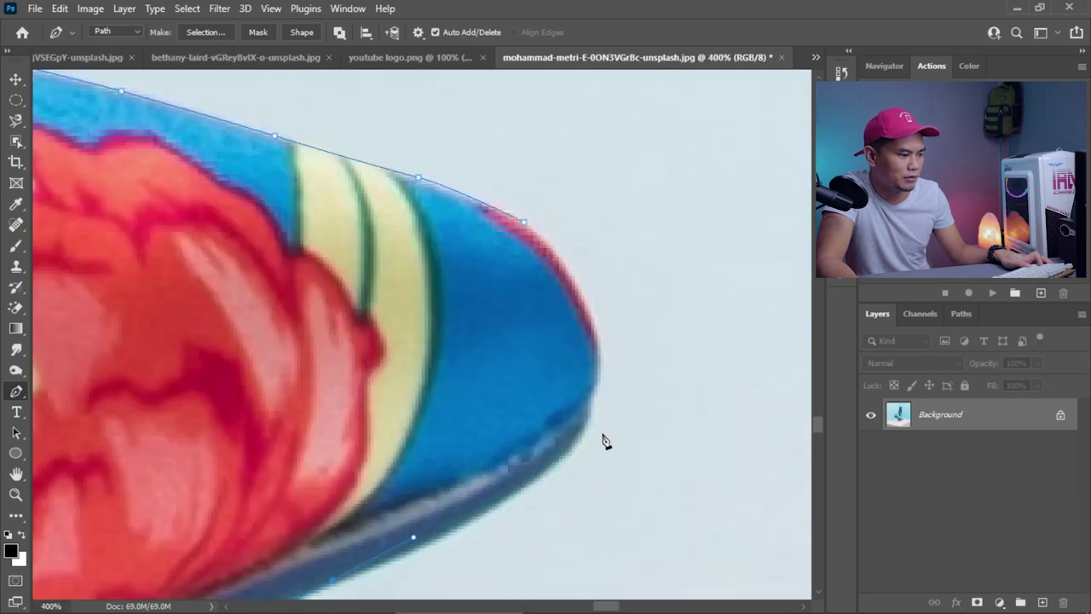
mouse_move(580, 442)
left_mouse_down()
mouse_move(592, 413)
mouse_move(582, 443)
mouse_move(555, 465)
mouse_move(578, 442)
left_mouse_up()
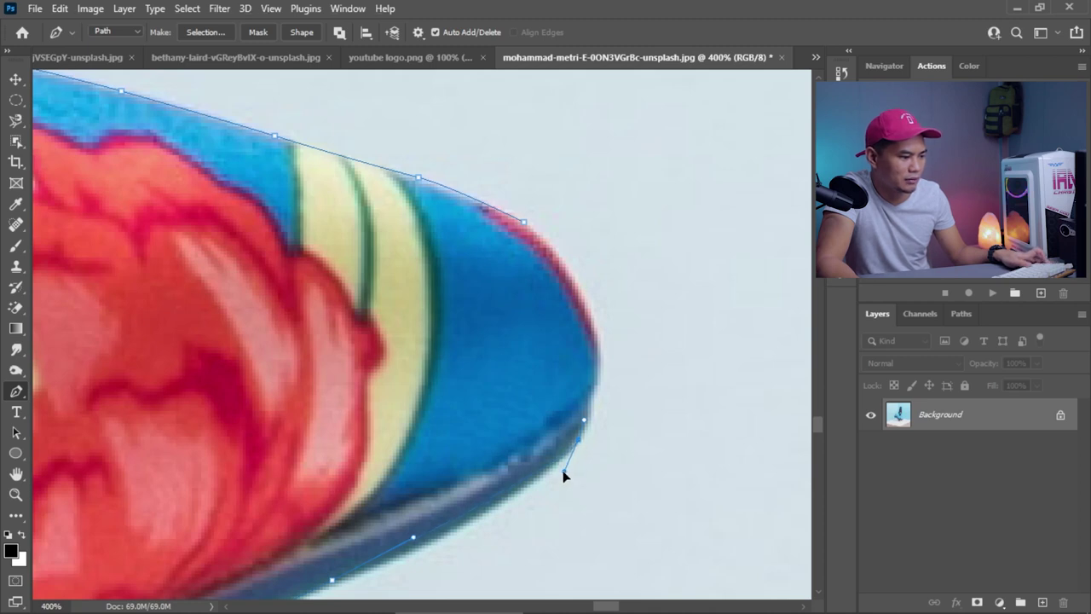
left_click_drag(564, 473, 440, 553)
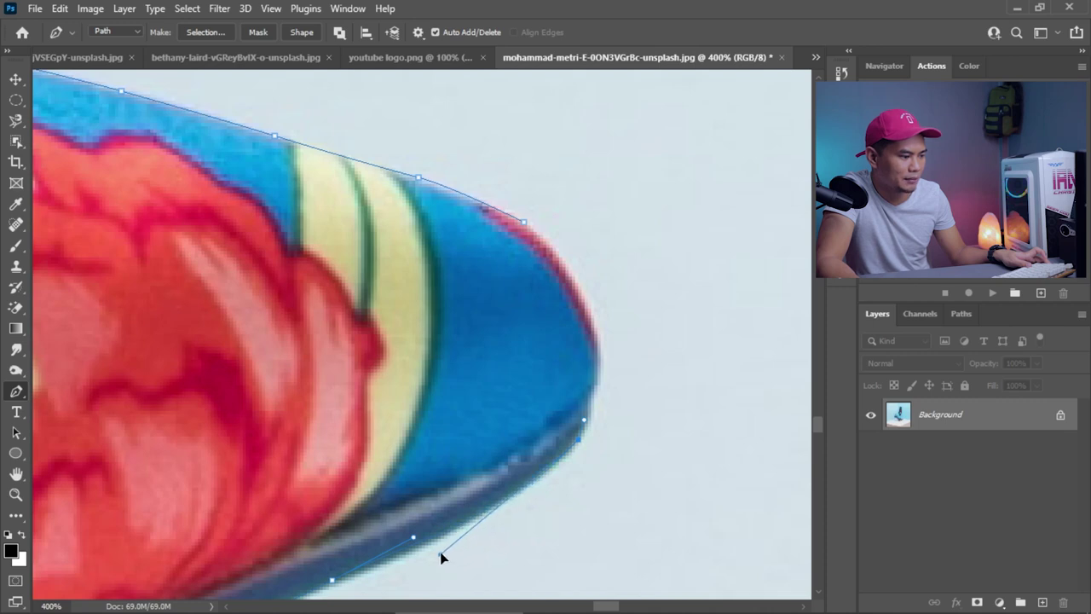
left_click(584, 406)
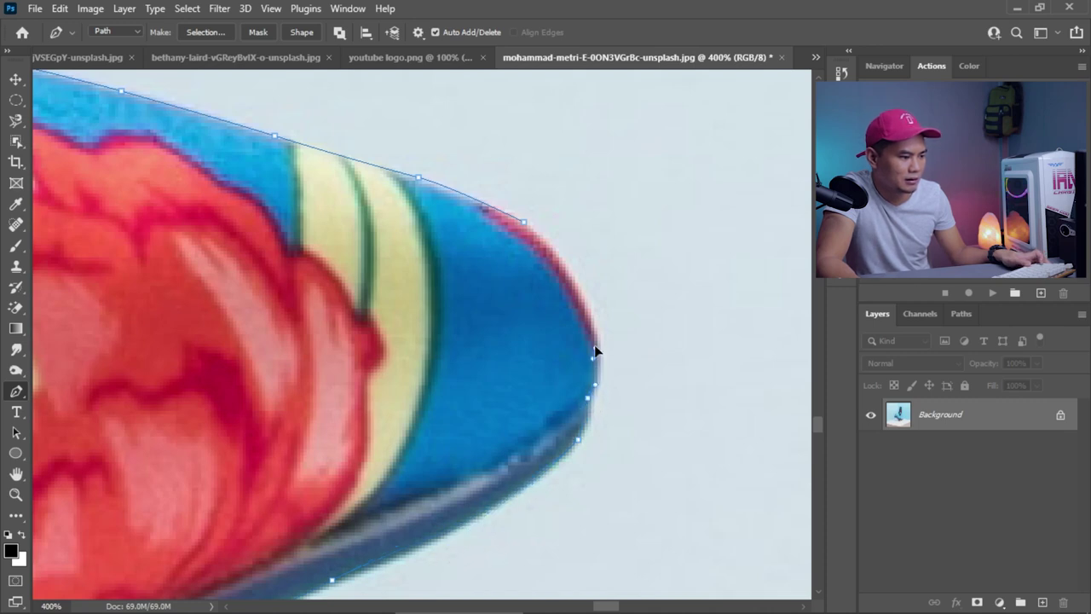
left_click(600, 358)
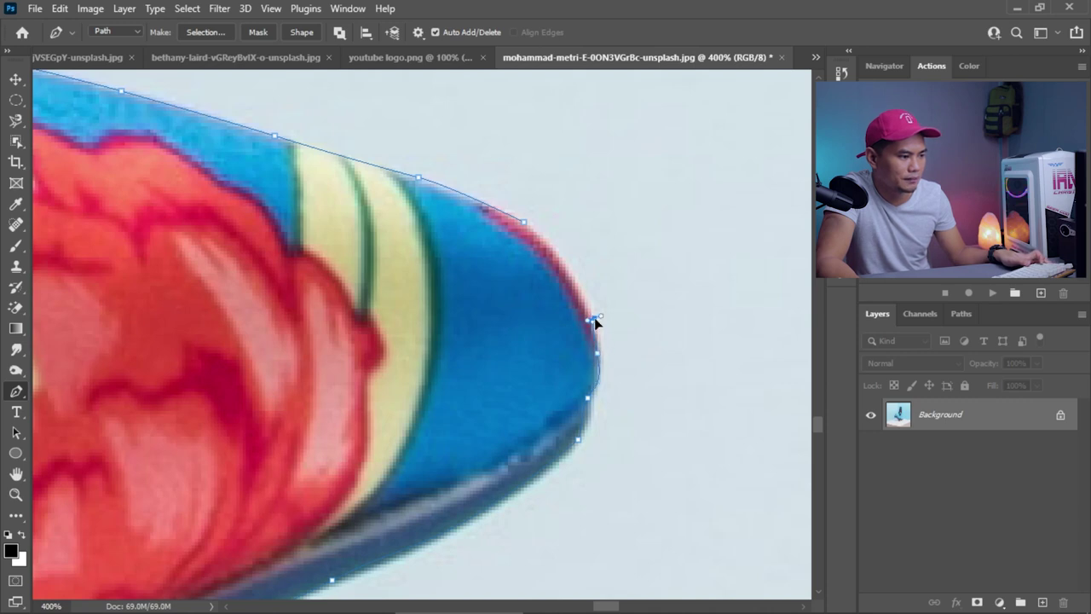
left_click(592, 322)
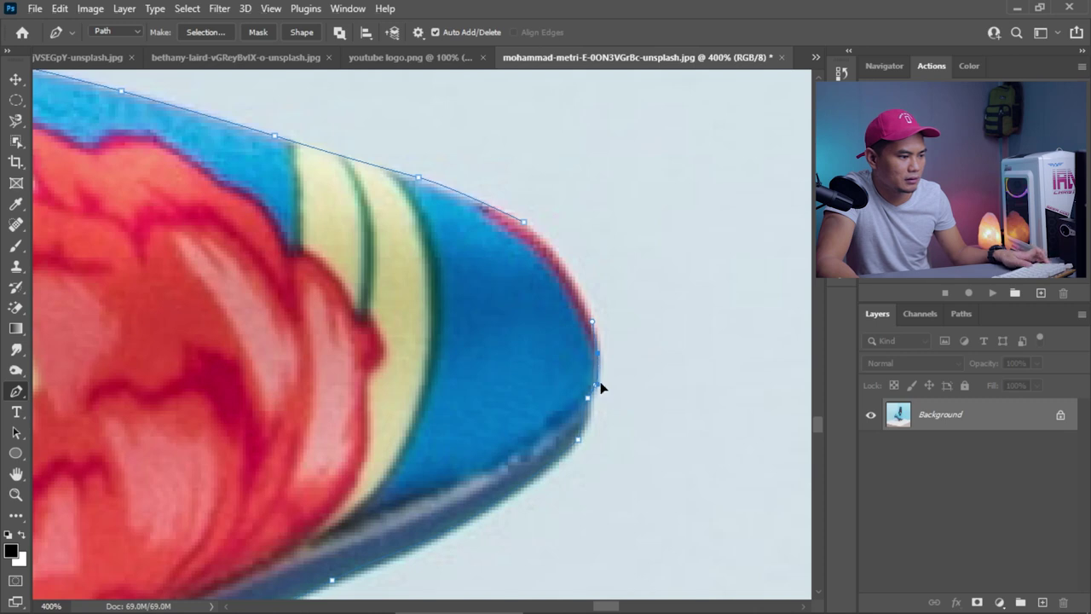
left_click(566, 270)
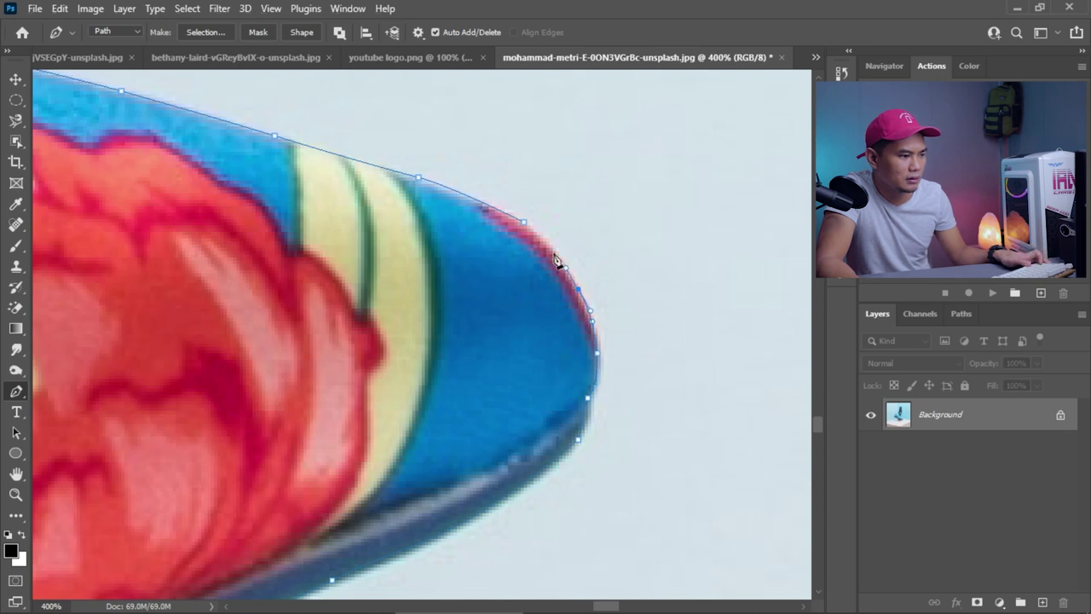
left_click(536, 232, "ctrl")
scroll(578, 271, "down", 8)
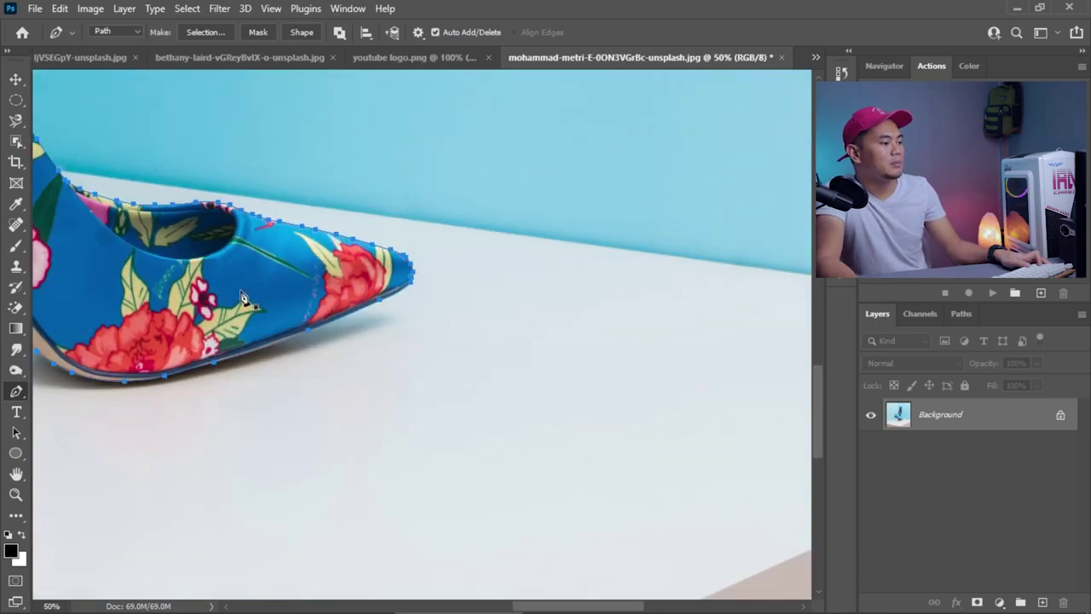
- Convert the closed shoe path into a selection with a 0-pixel feather radius
scroll(78, 205, "up", 4)
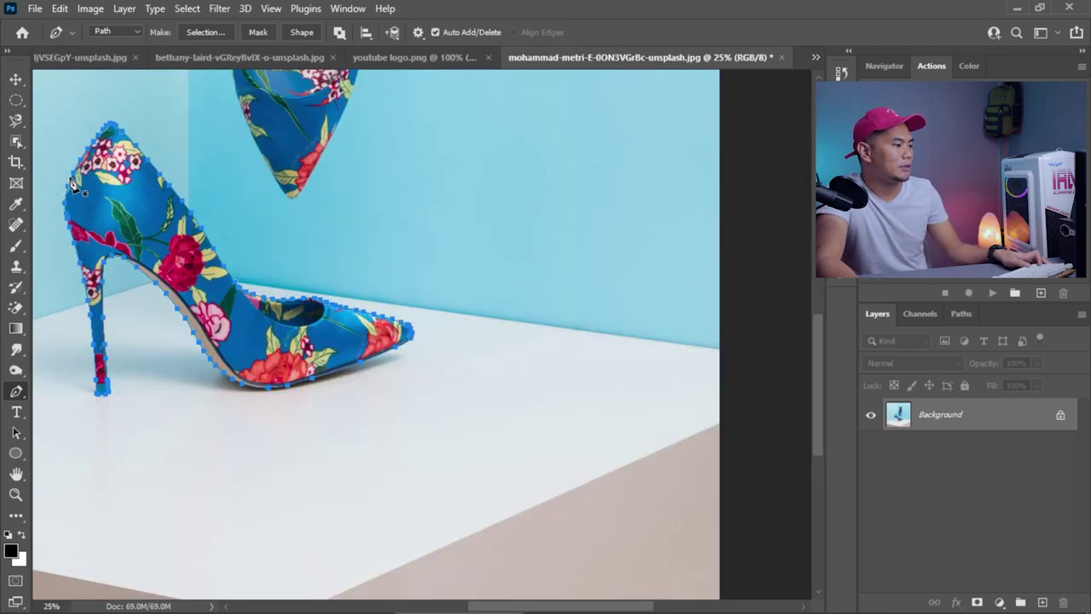
scroll(89, 193, "down", 2)
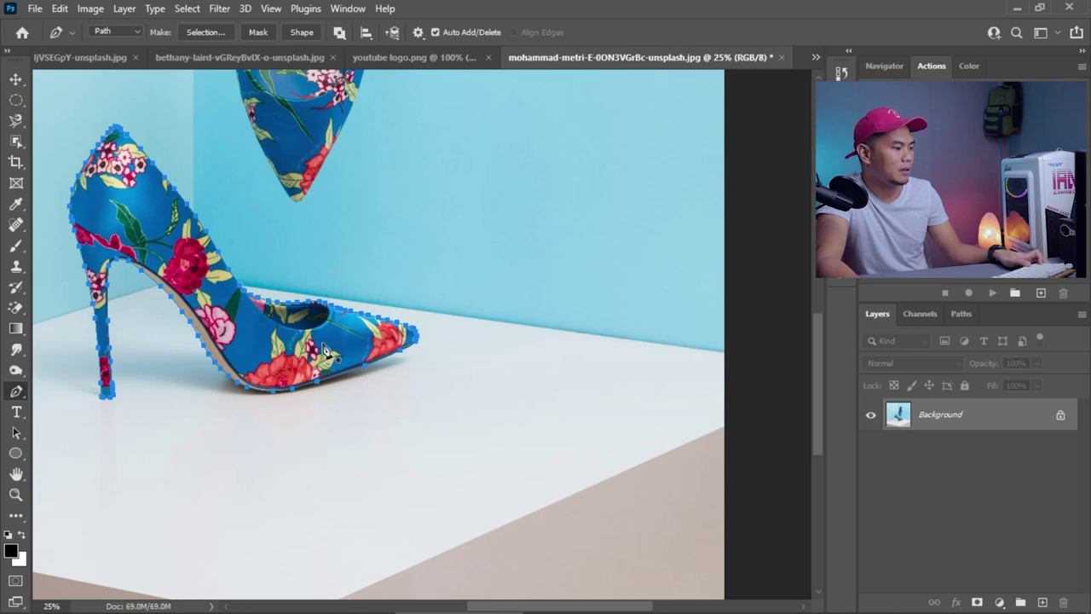
scroll(137, 273, "up", 2)
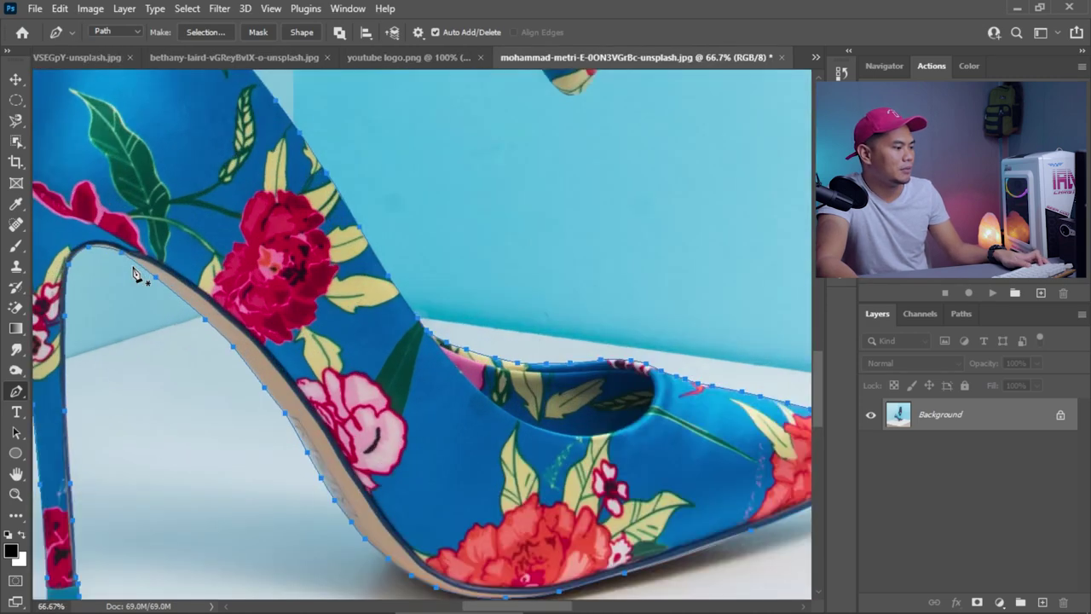
scroll(139, 275, "down", 2)
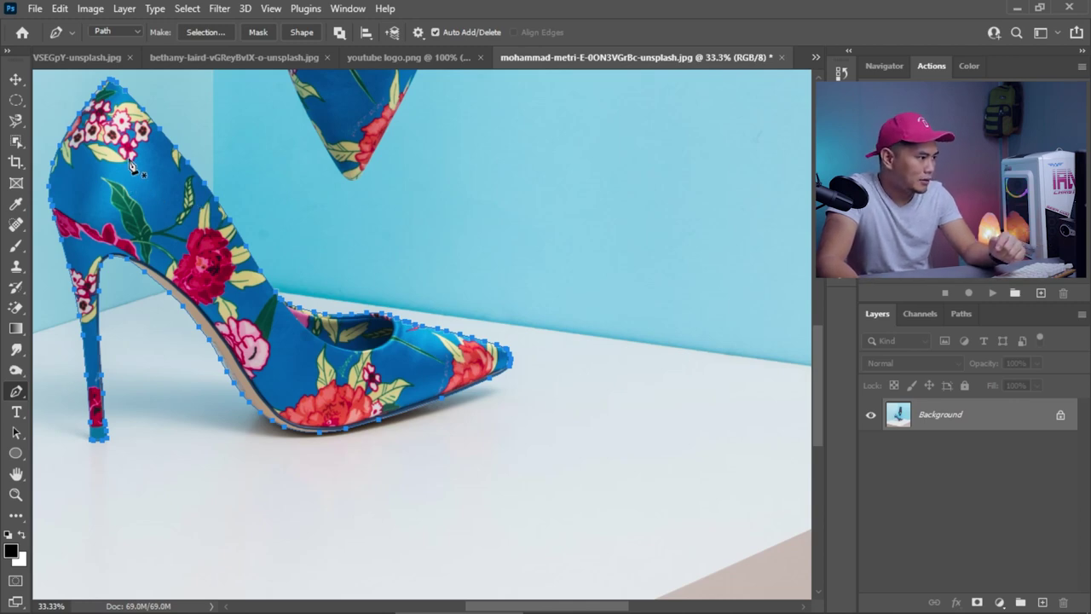
right_click(165, 212)
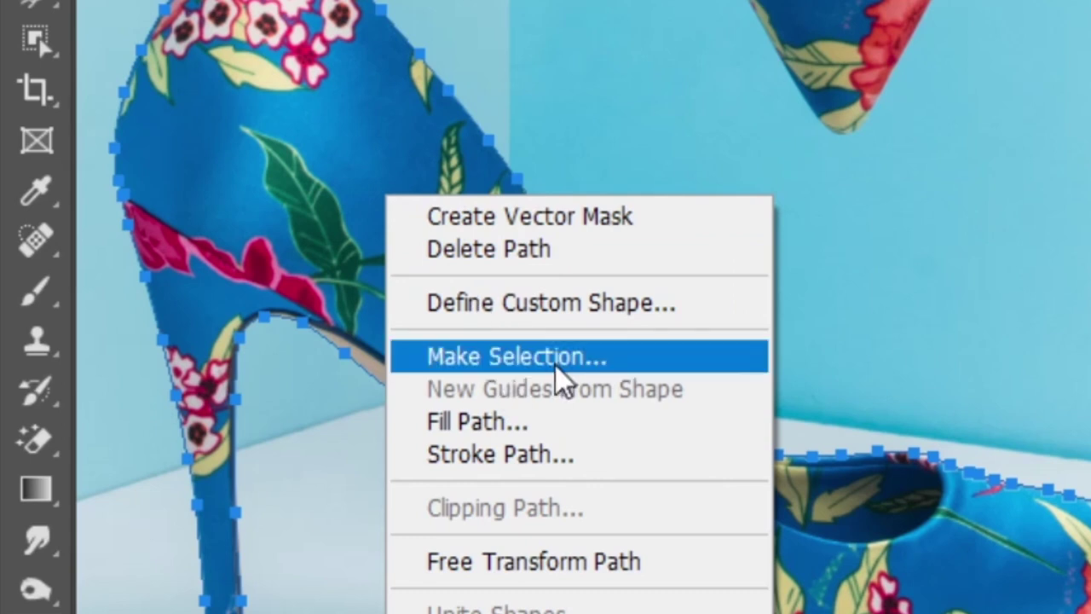
left_click(556, 363)
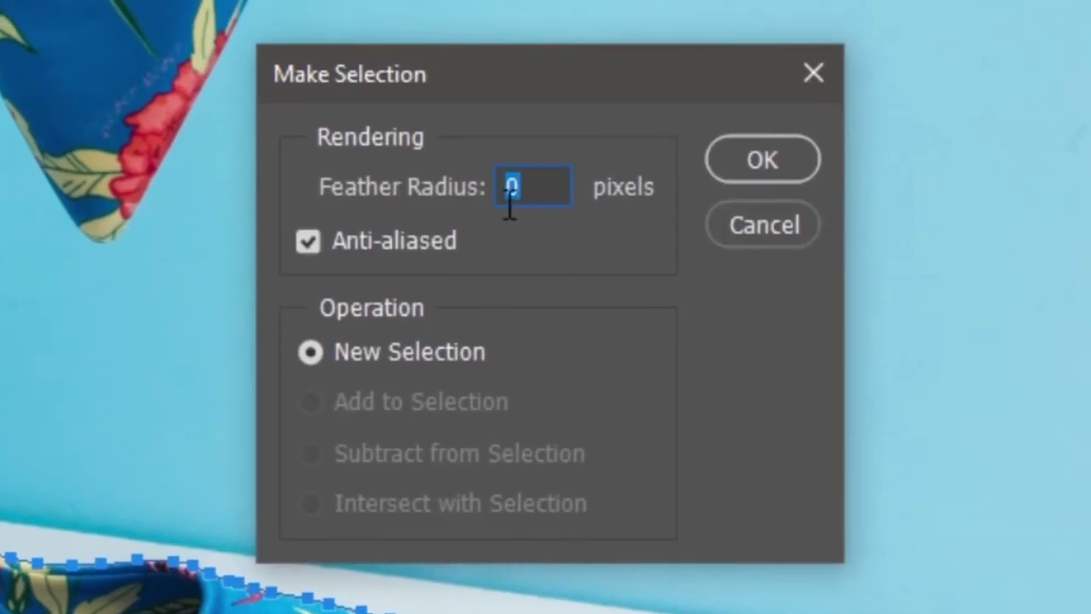
left_click(780, 167)
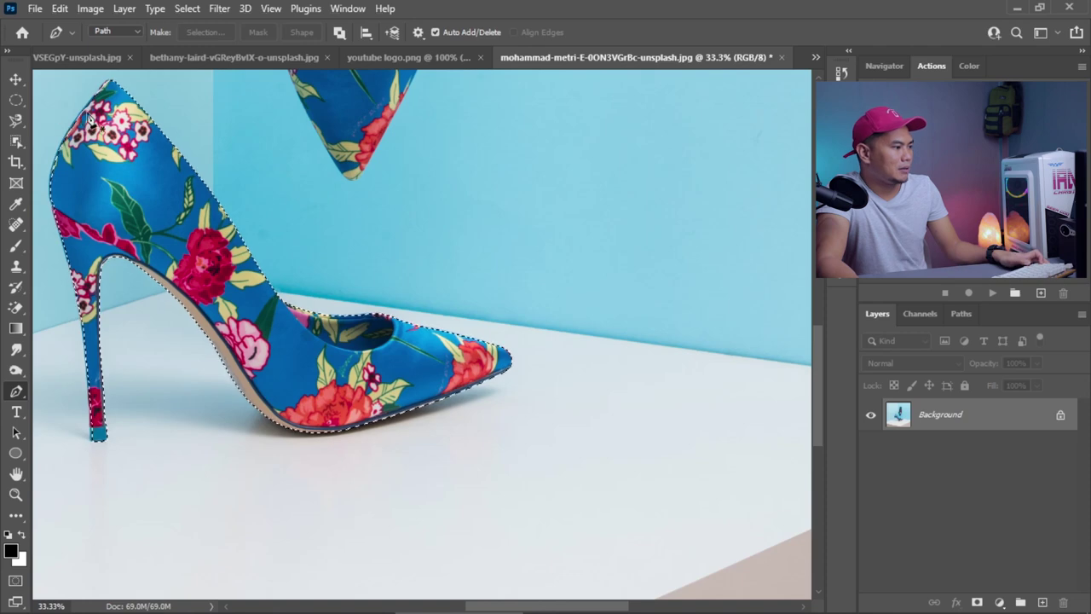
scroll(77, 107, "up", 4)
scroll(111, 129, "up", 1)
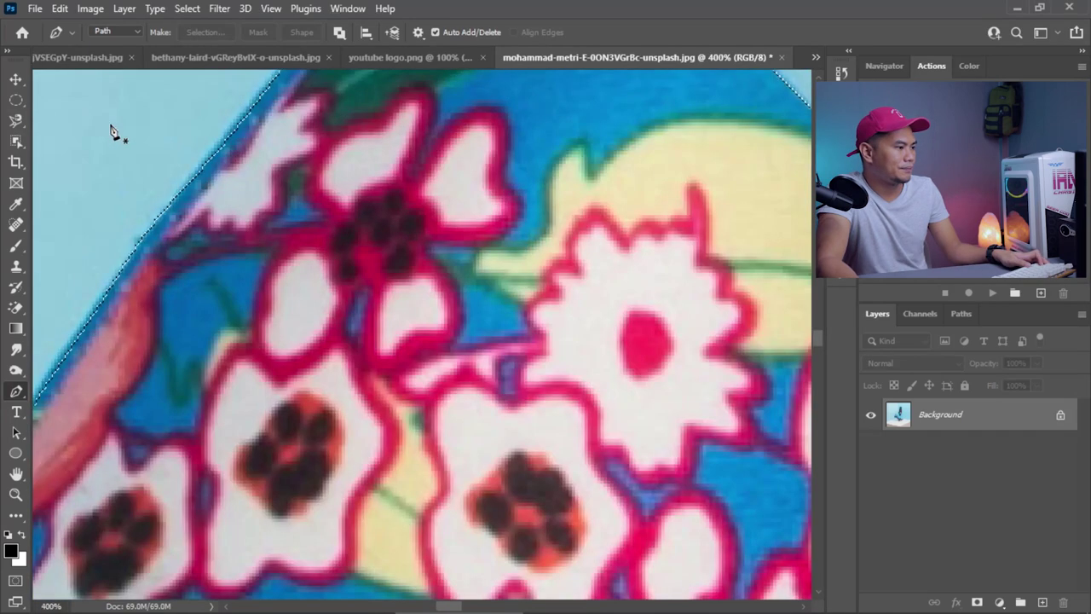
scroll(111, 129, "down", 3)
scroll(282, 186, "up", 4)
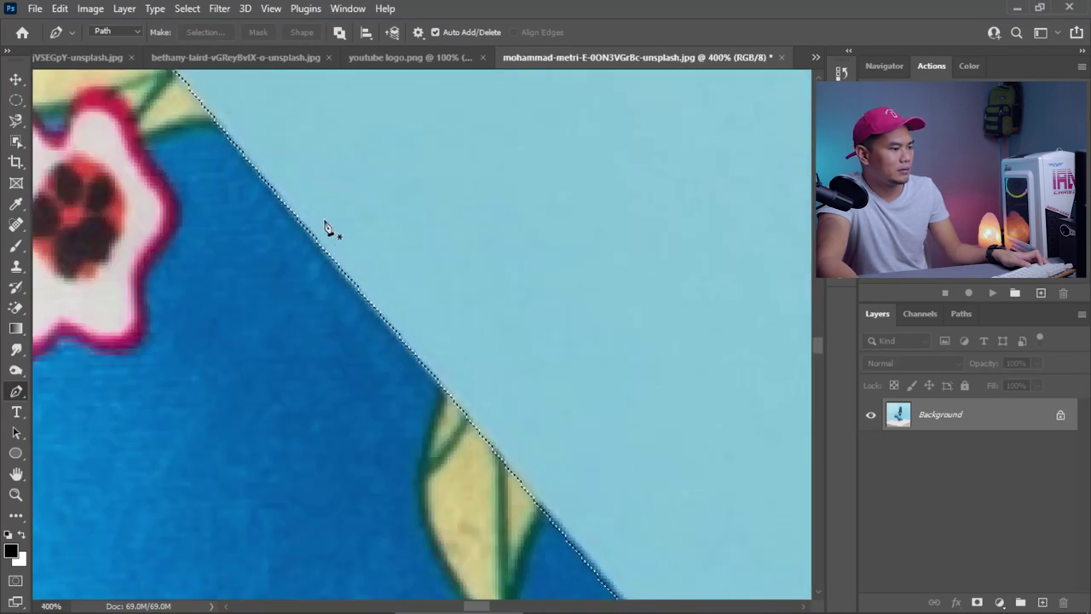
scroll(392, 323, "up", 3)
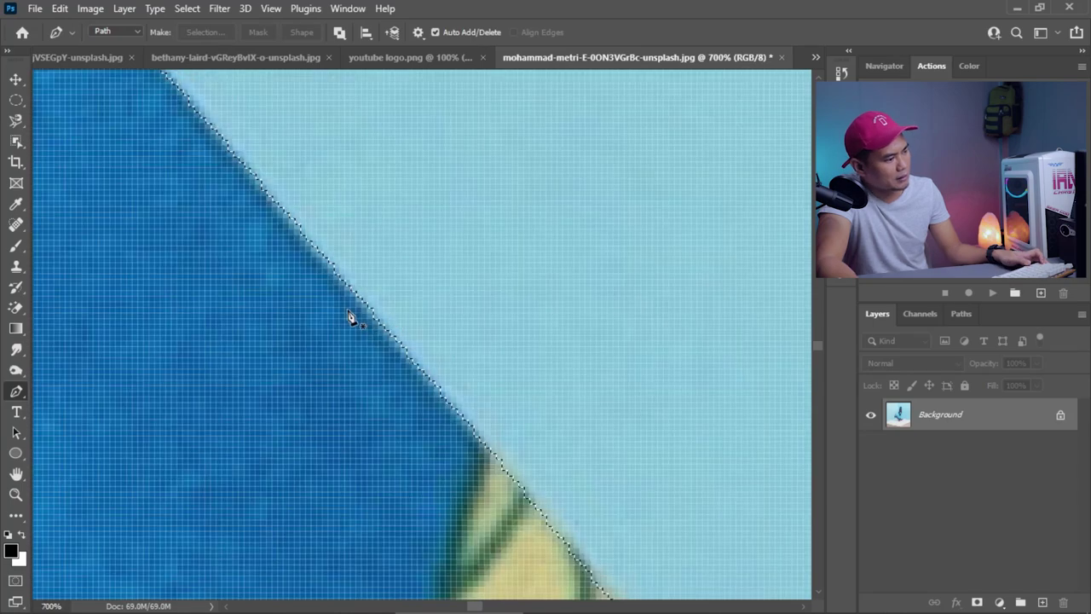
scroll(310, 233, "down", 2)
scroll(303, 211, "up", 1)
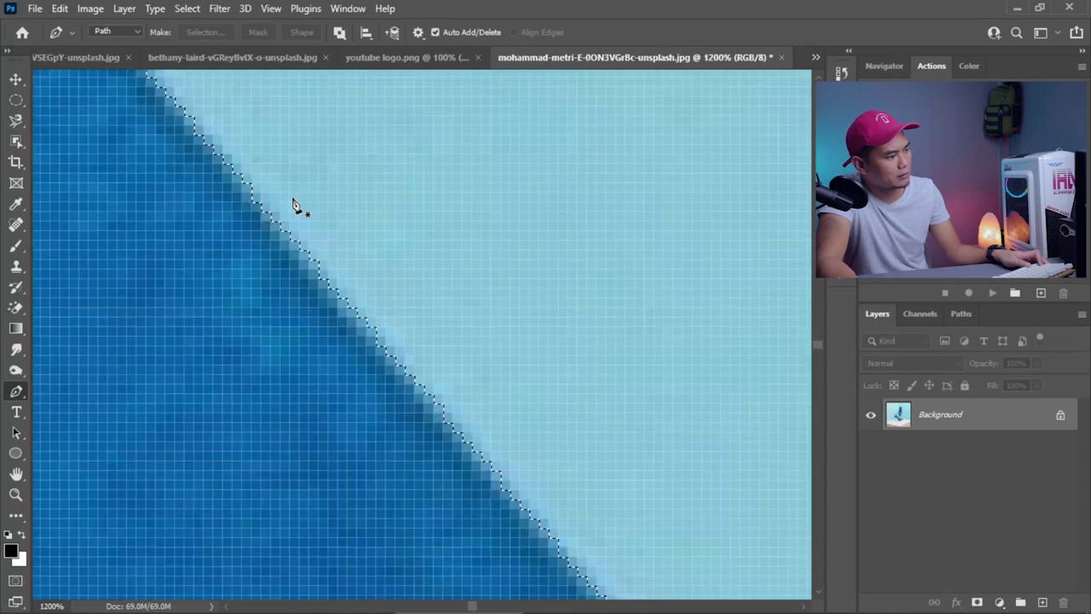
scroll(295, 209, "down", 2)
scroll(555, 483, "up", 3)
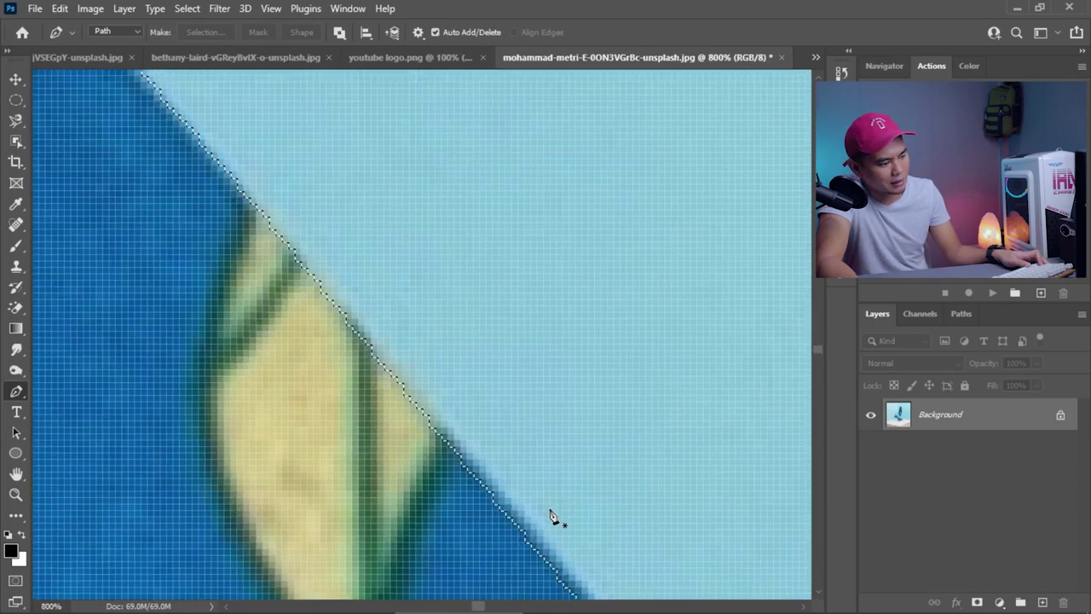
scroll(463, 500, "down", 8)
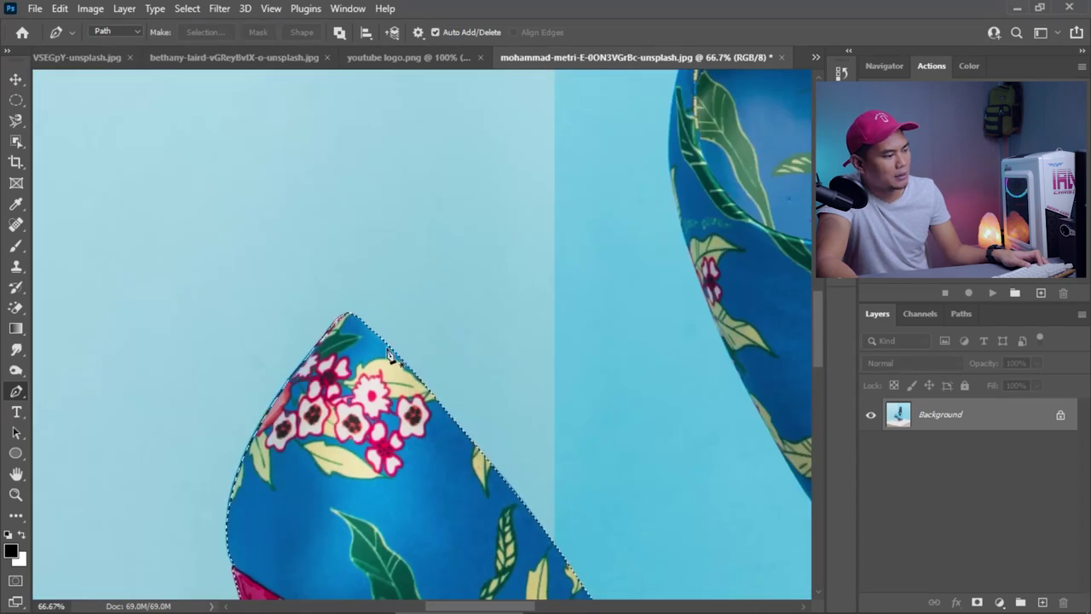
scroll(346, 298, "up", 6)
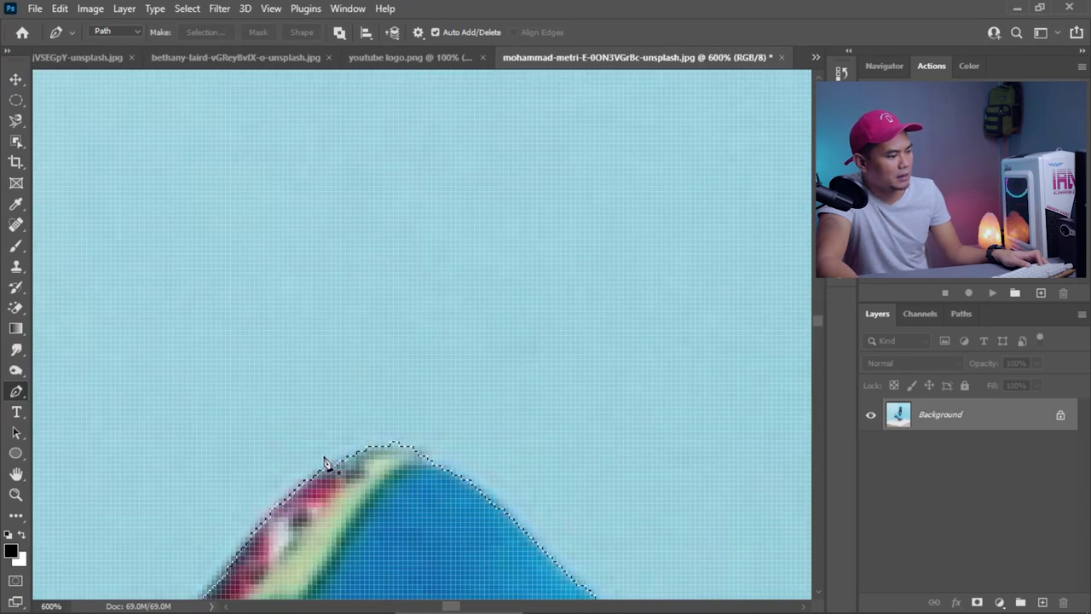
scroll(419, 414, "down", 12)
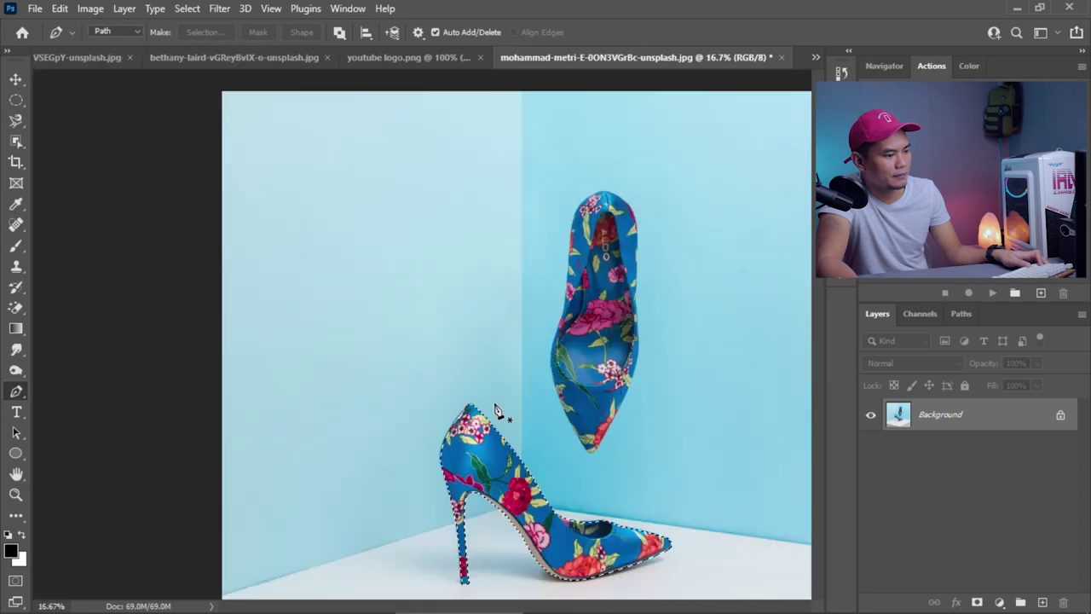
scroll(352, 415, "up", 11)
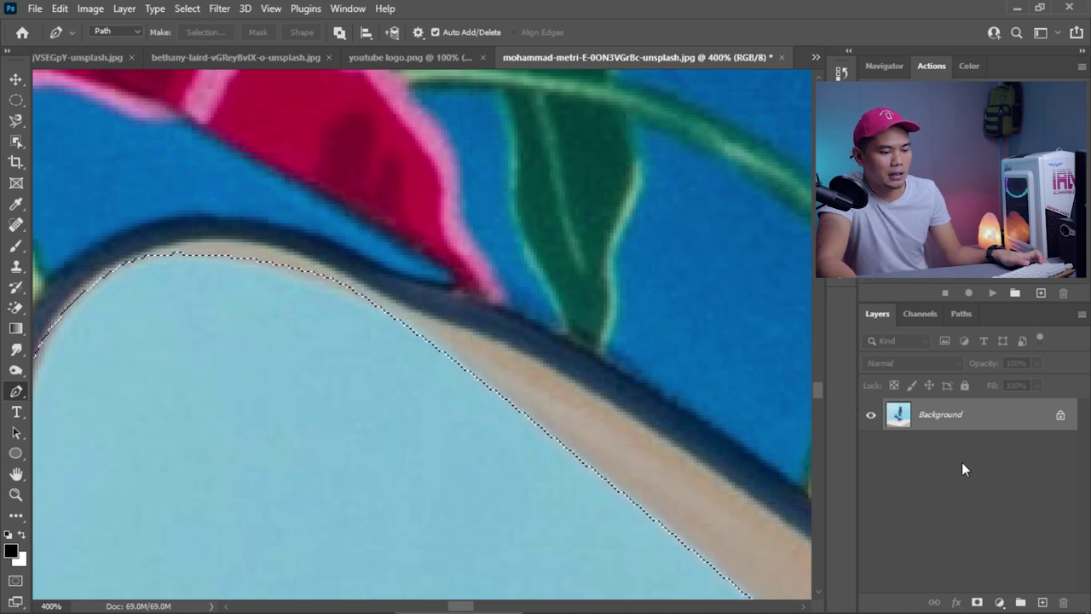
scroll(617, 390, "down", 6)
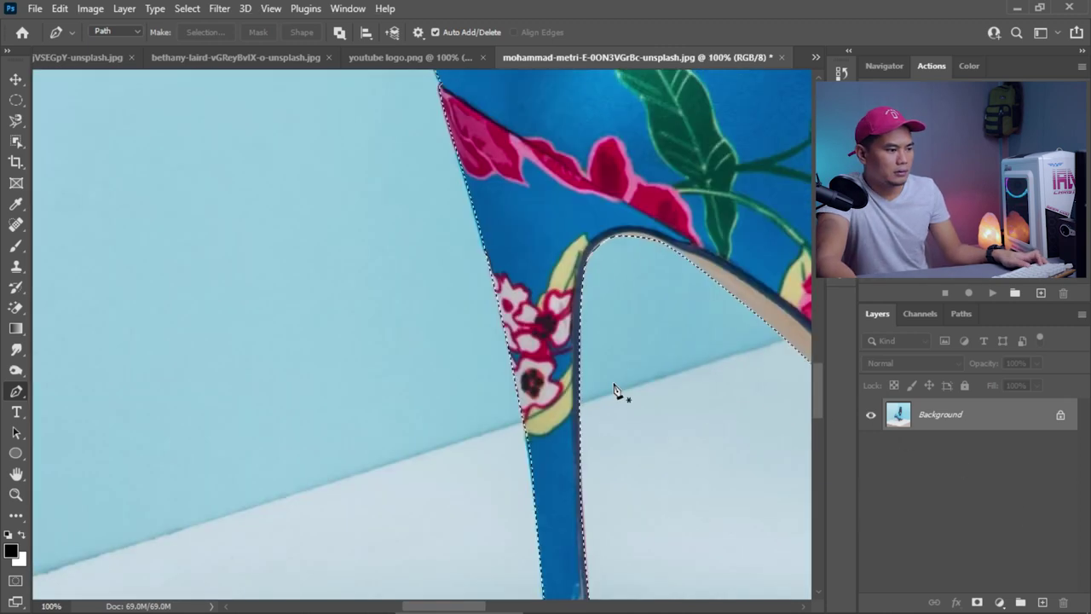
scroll(616, 386, "down", 1)
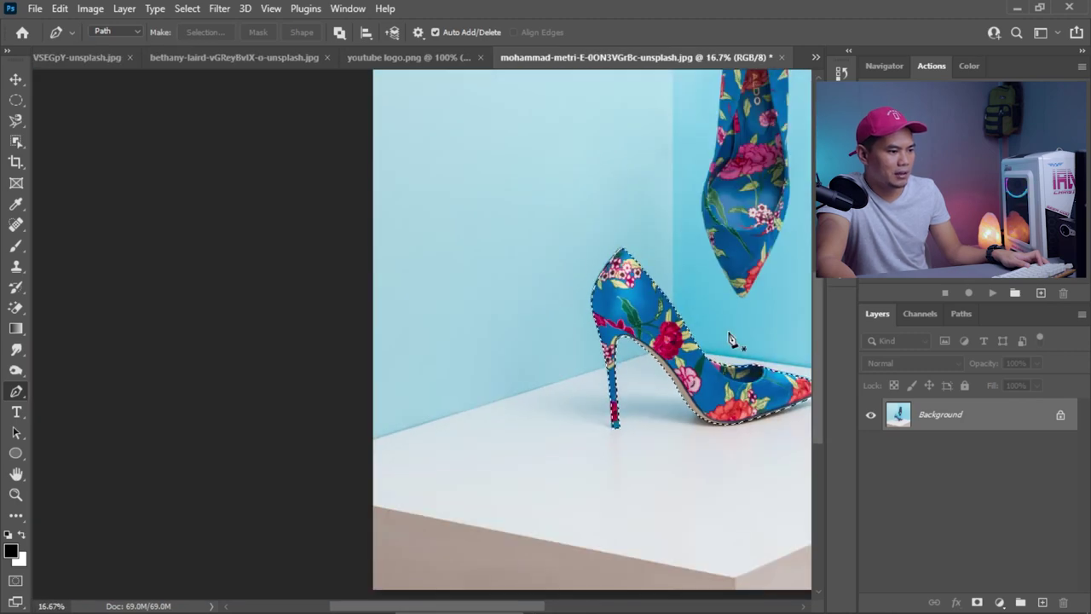
scroll(764, 344, "up", 3)
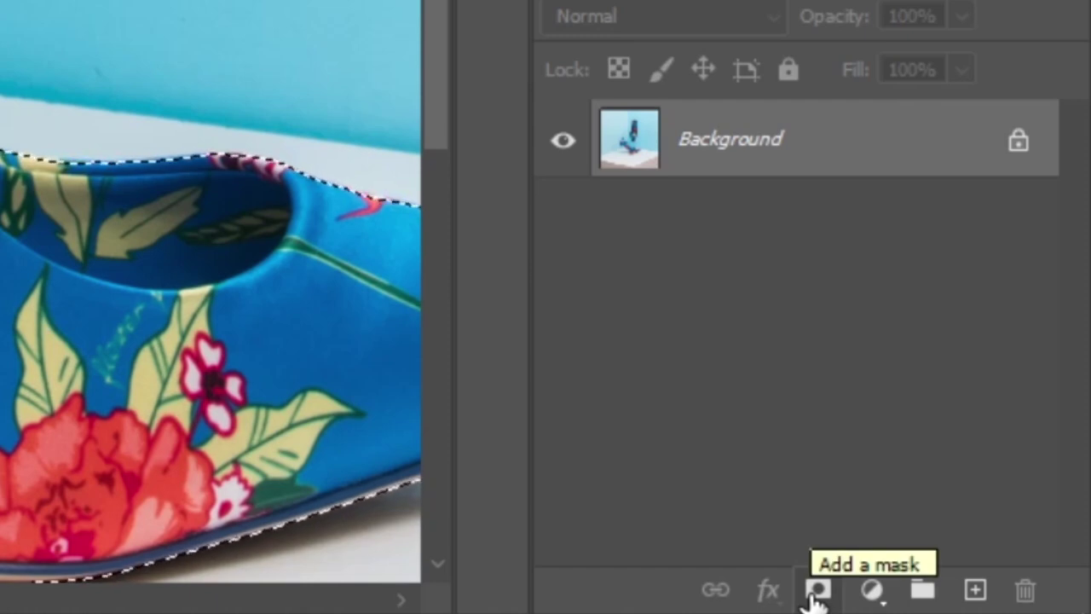
- Add a layer mask to Layer 0 from the shoe selection, hiding the background
left_click(817, 590)
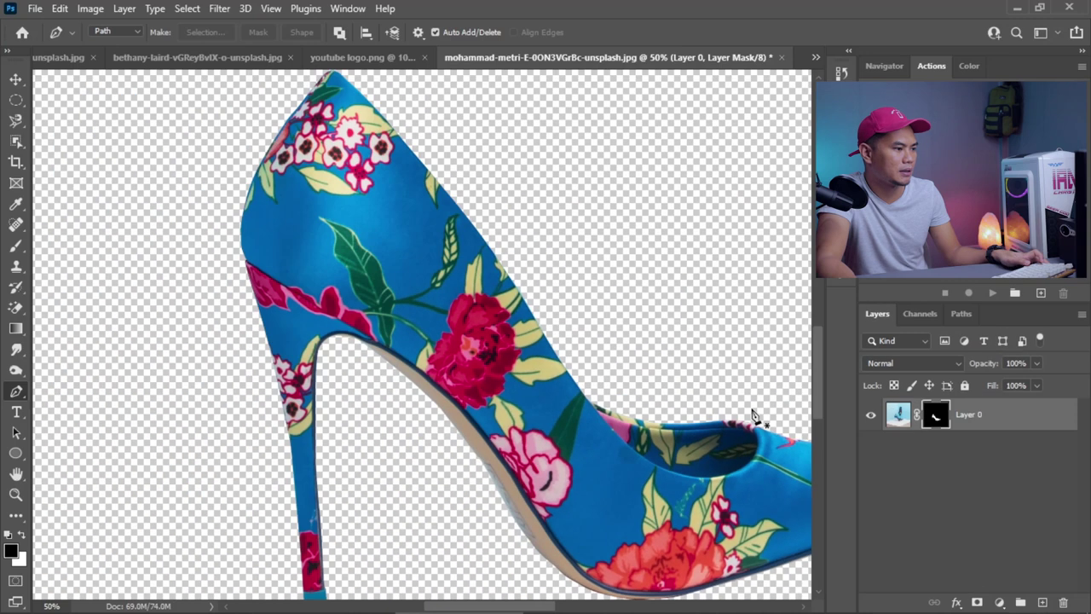
scroll(501, 365, "down", 3)
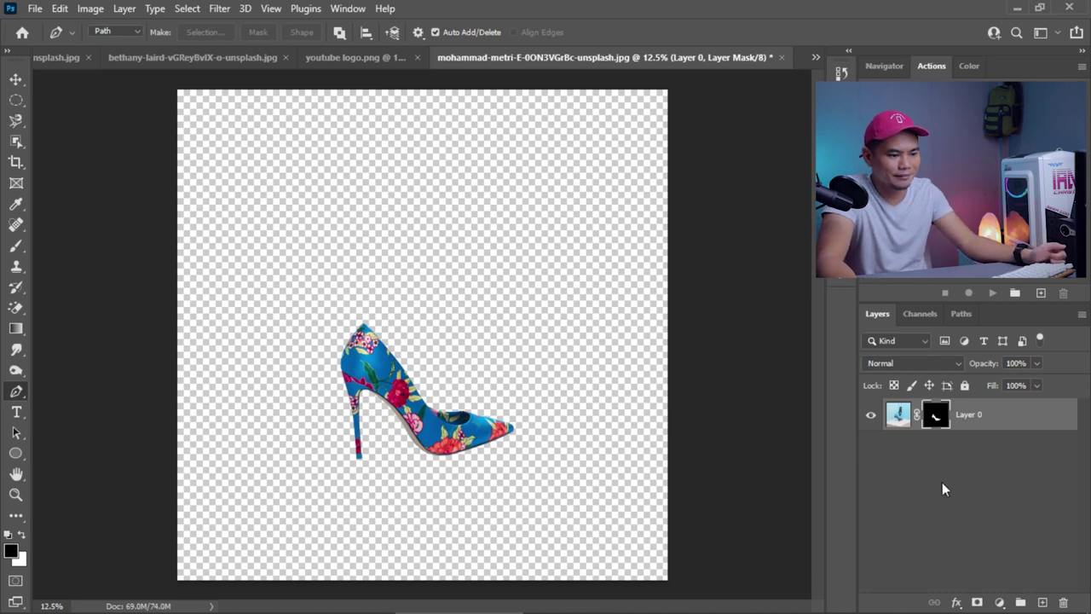
- Add a Solid Color fill layer in bright yellow e8fe2d
left_click(930, 314)
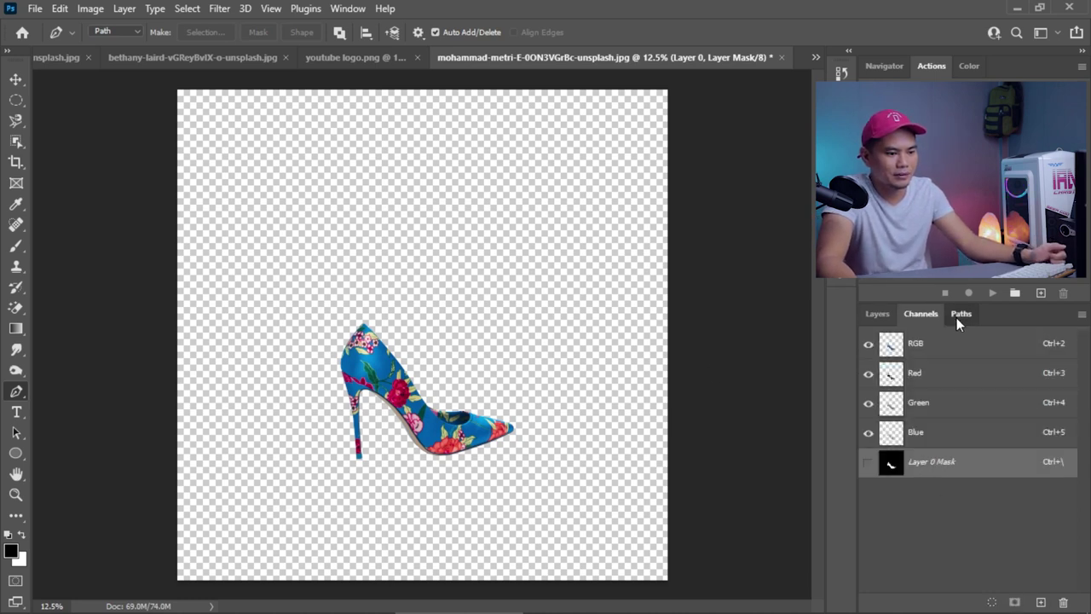
left_click(958, 315)
left_click(878, 316)
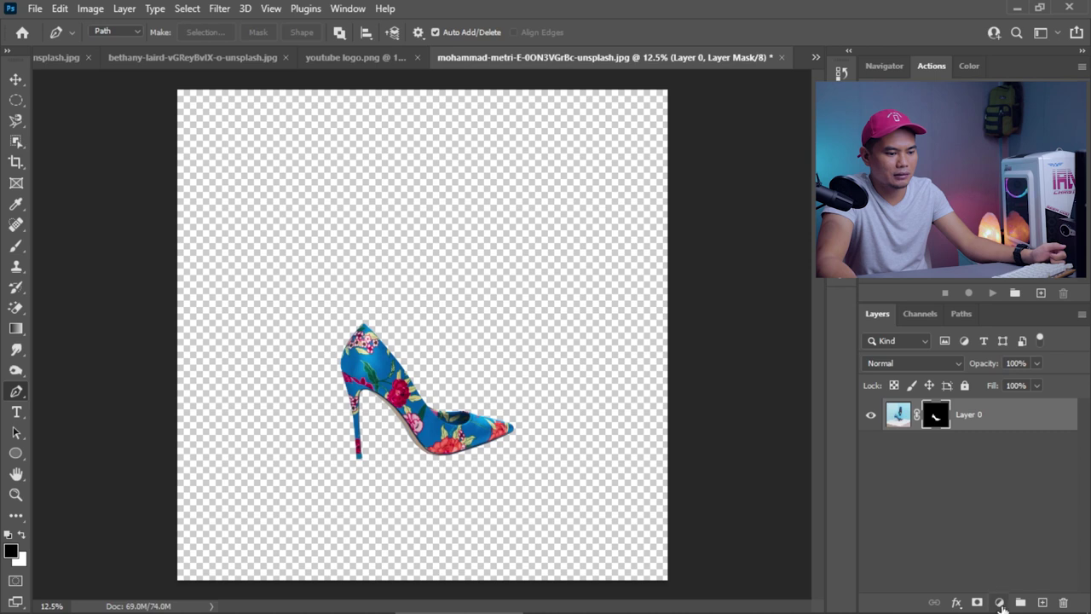
left_click(1000, 603)
left_click(938, 322)
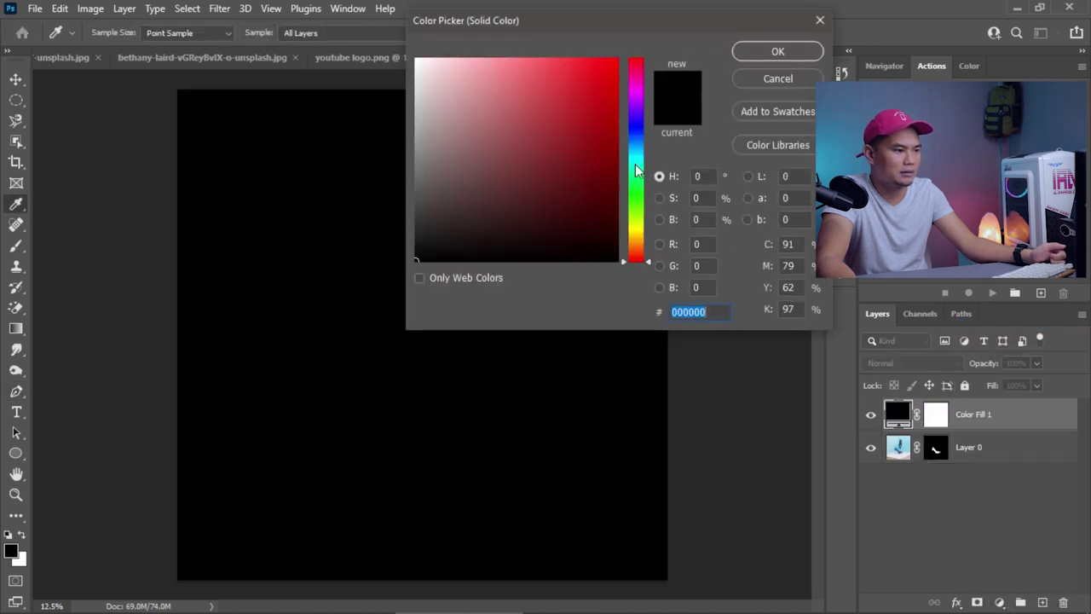
left_click_drag(635, 171, 635, 225)
left_click(595, 65)
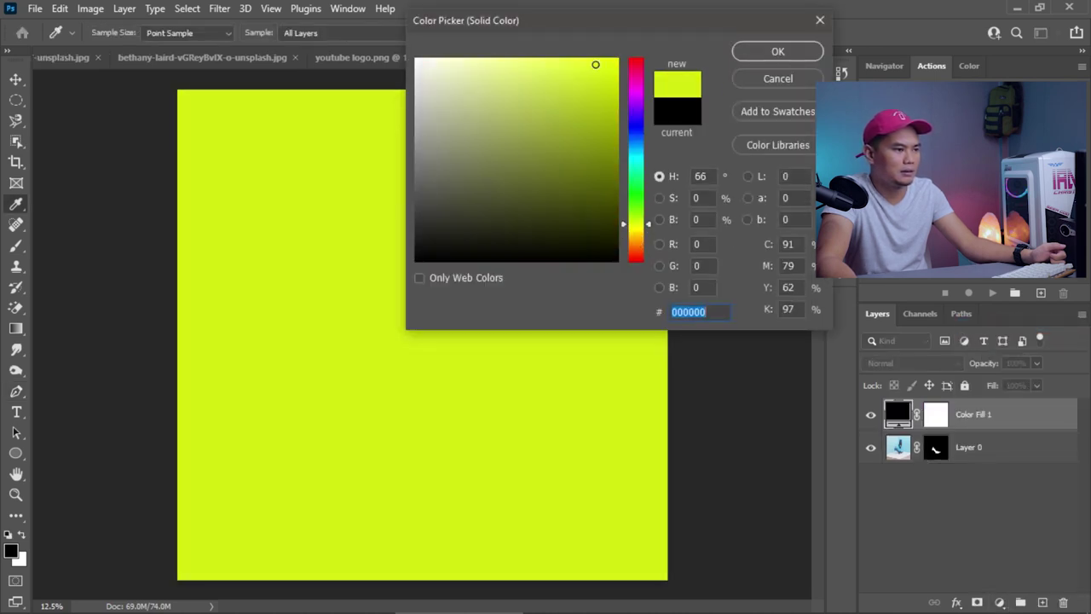
left_click(582, 59)
left_click(772, 53)
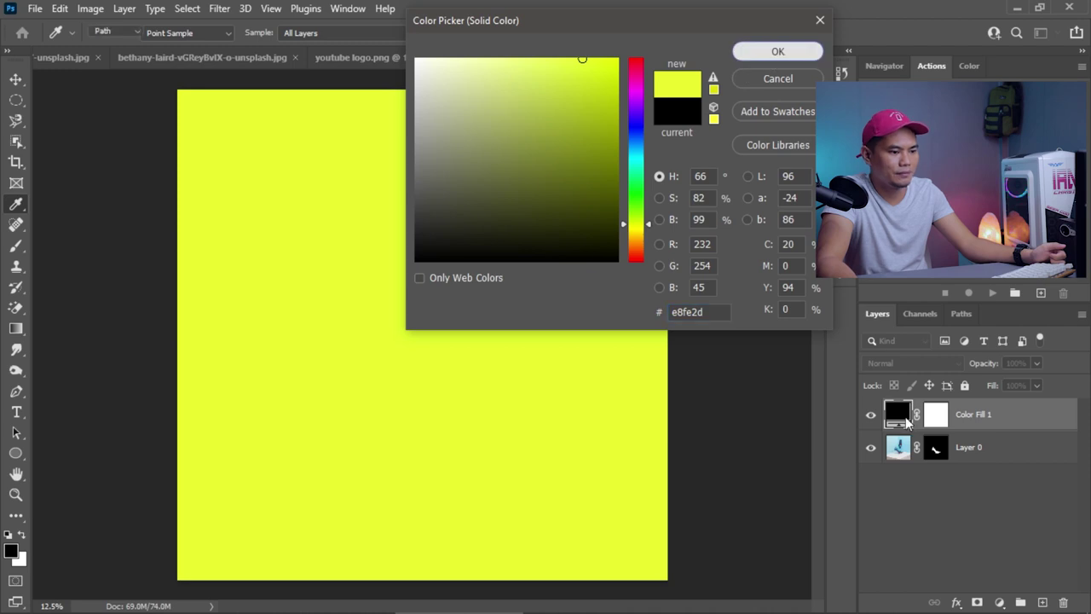
- Move Color Fill 1 below Layer 0 and toggle Layer 0's mask off and on
left_click_drag(897, 416, 908, 486)
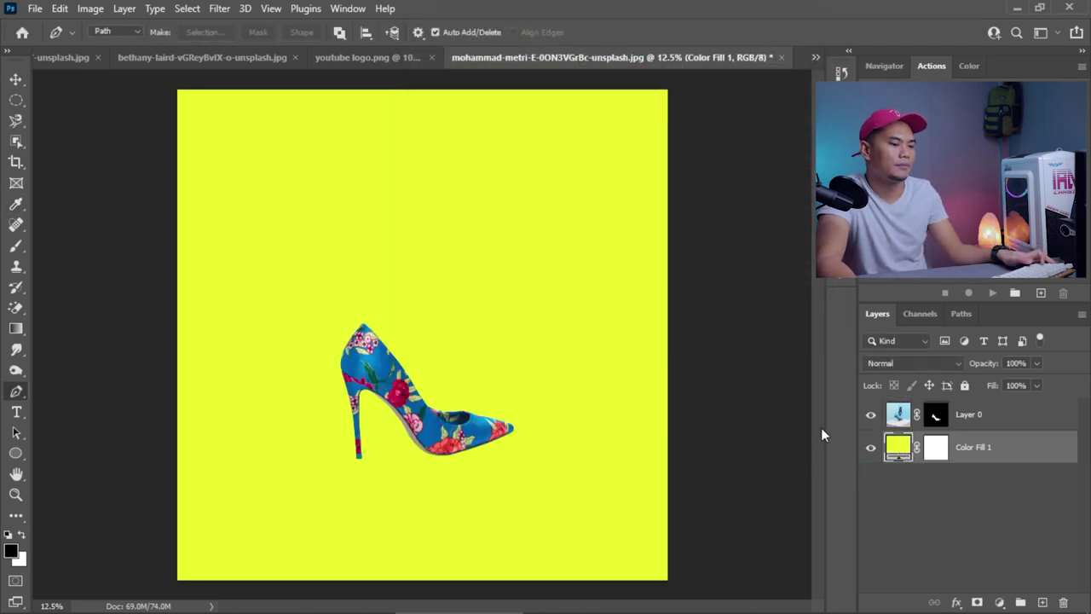
left_click(933, 417, "shift")
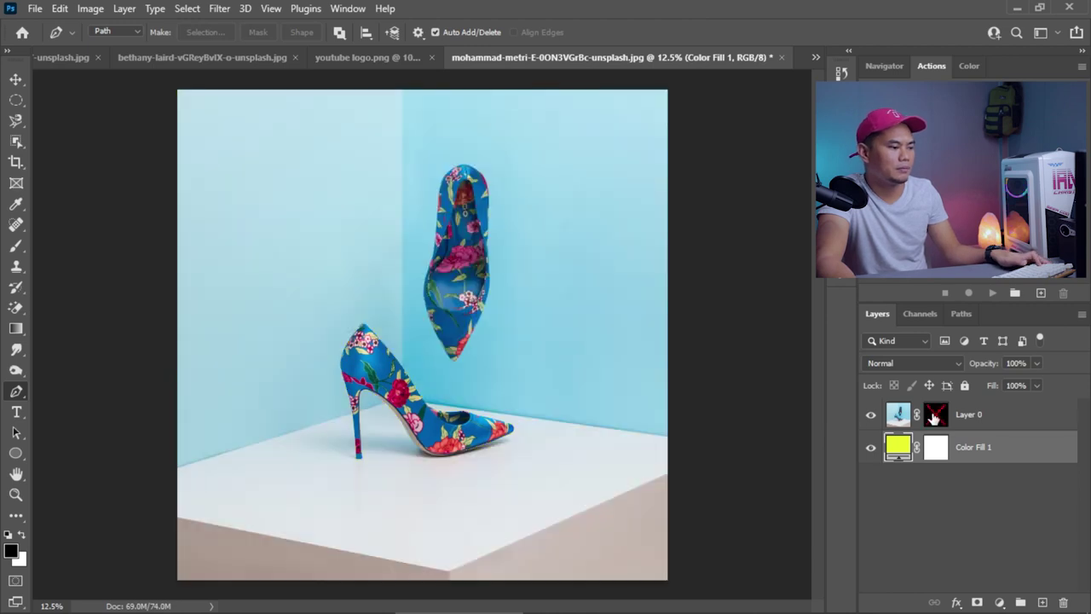
left_click(934, 417, "shift")
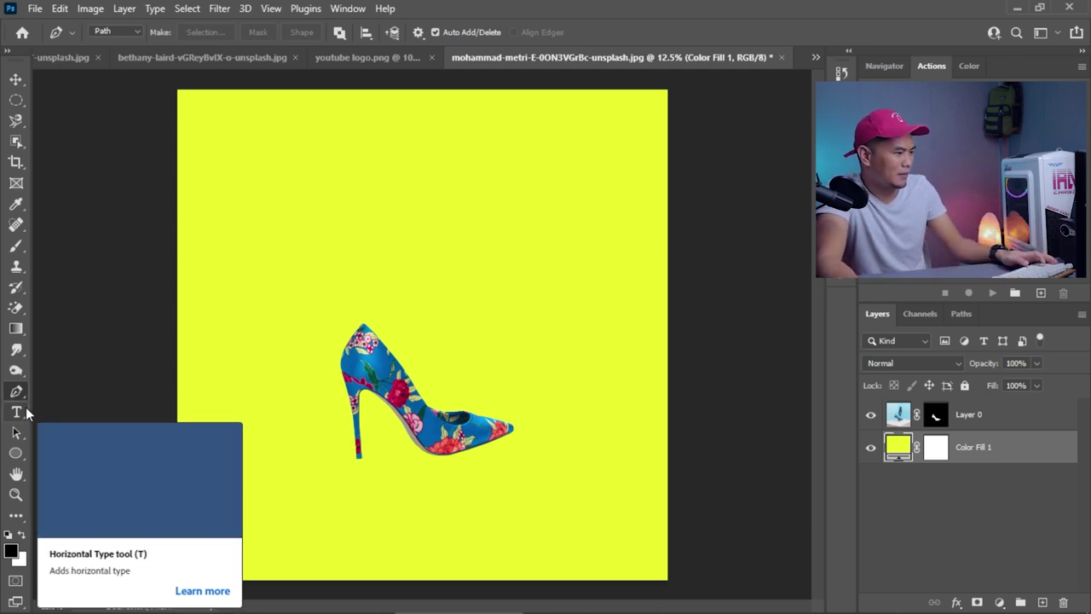
- Close the portrait, dock photo and YouTube logo documents without saving
left_click(193, 62)
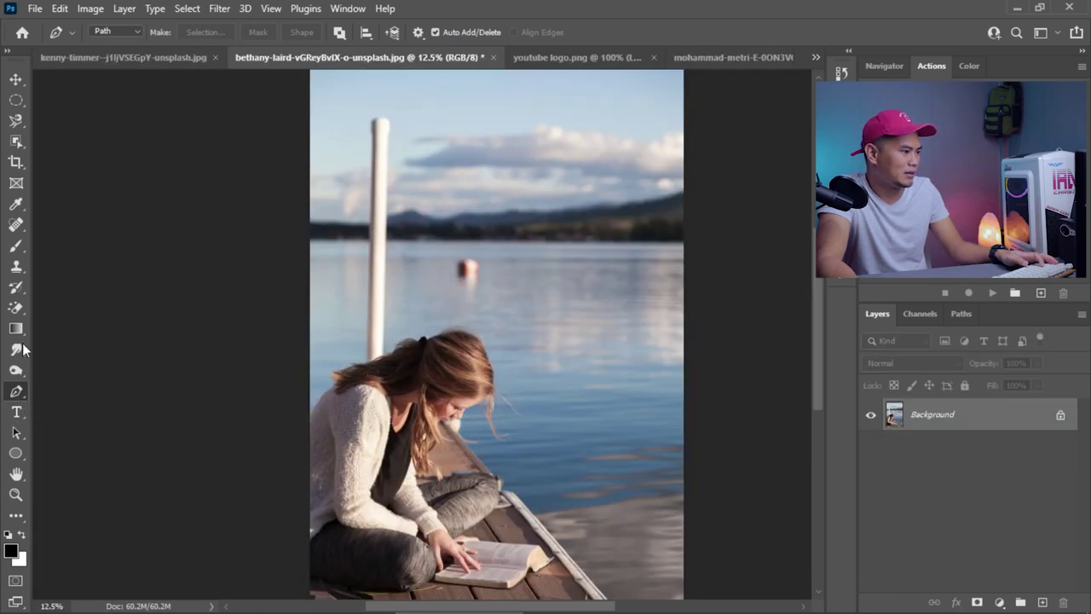
key("t")
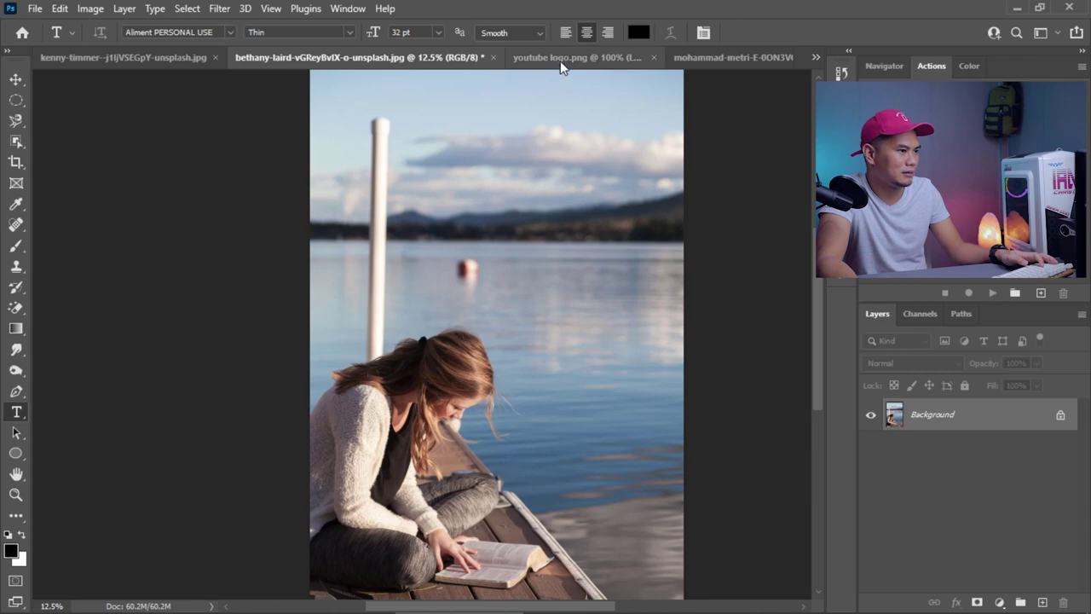
left_click(529, 59)
left_click(188, 59)
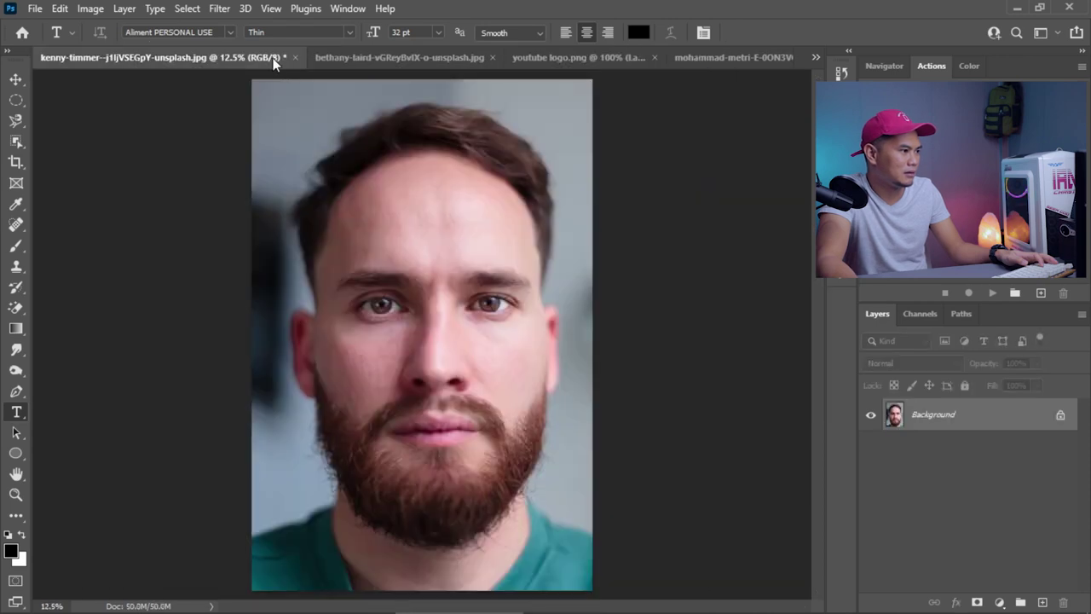
left_click(294, 57)
left_click(544, 246)
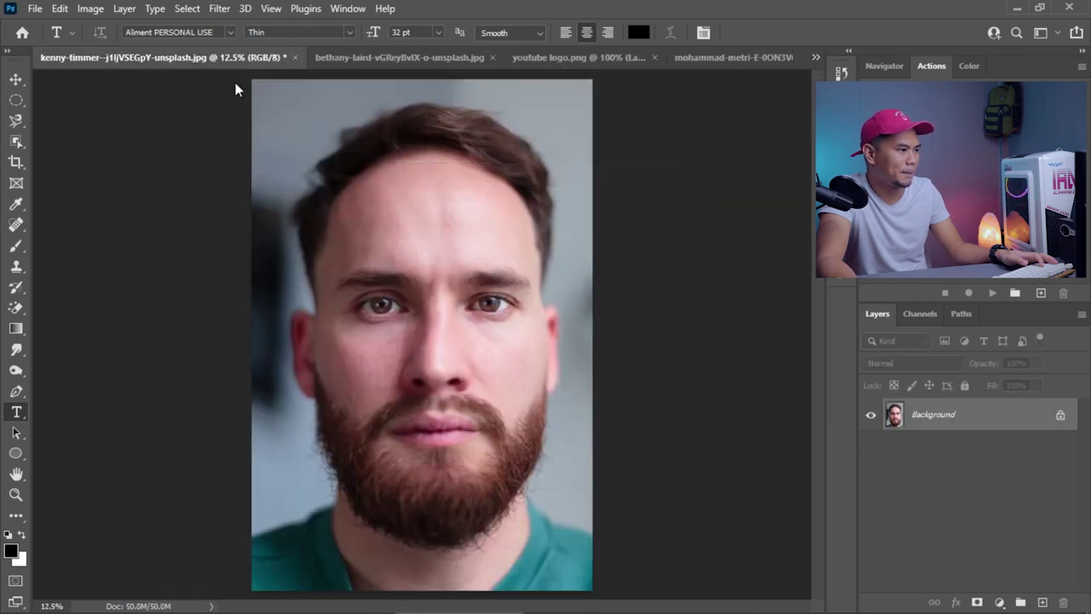
left_click(293, 57)
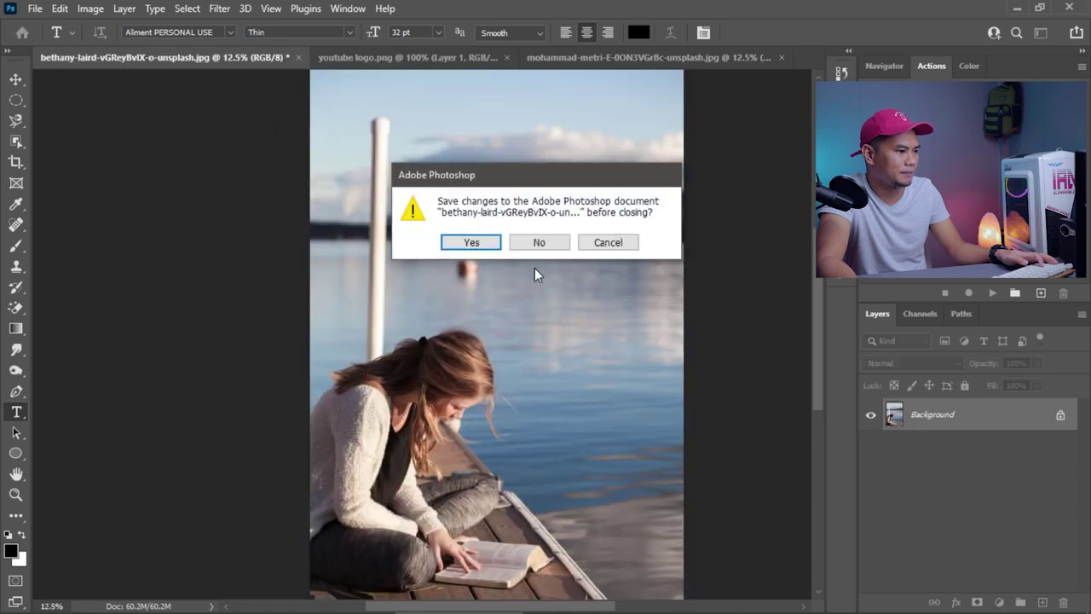
left_click(515, 246)
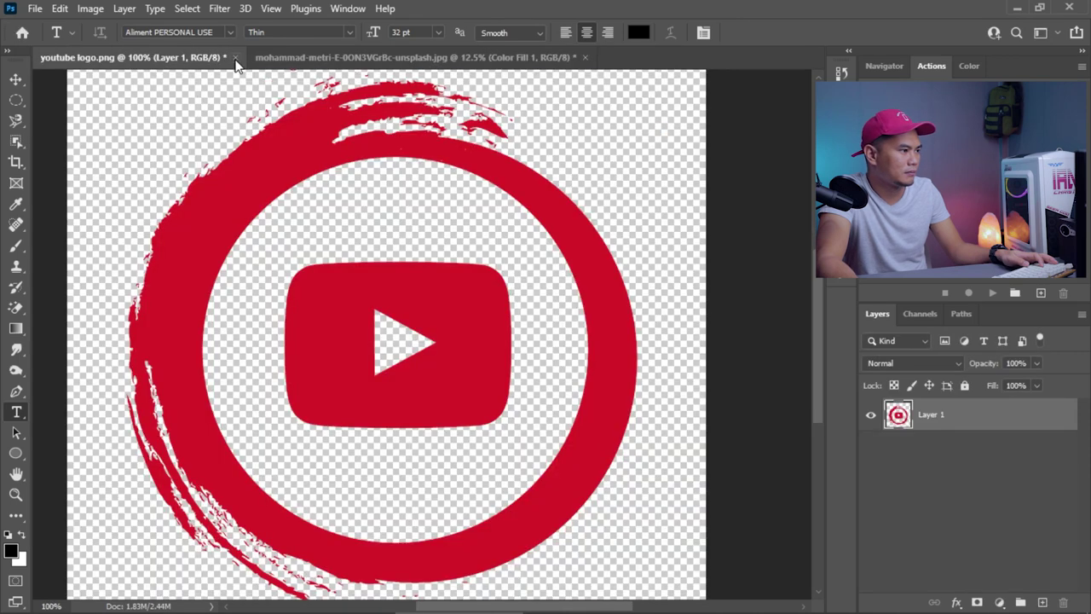
left_click(235, 58)
left_click(548, 243)
key("alt+Tab")
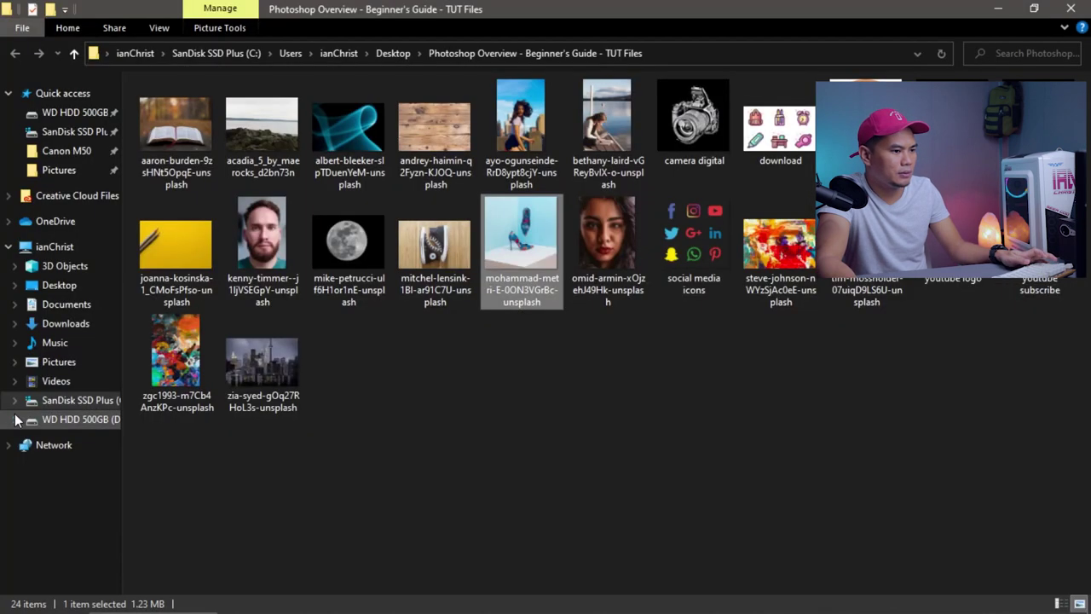
- Drag the joanna-kosinska yellow pencil photo from File Explorer into Photoshop's tab bar
left_click(358, 341)
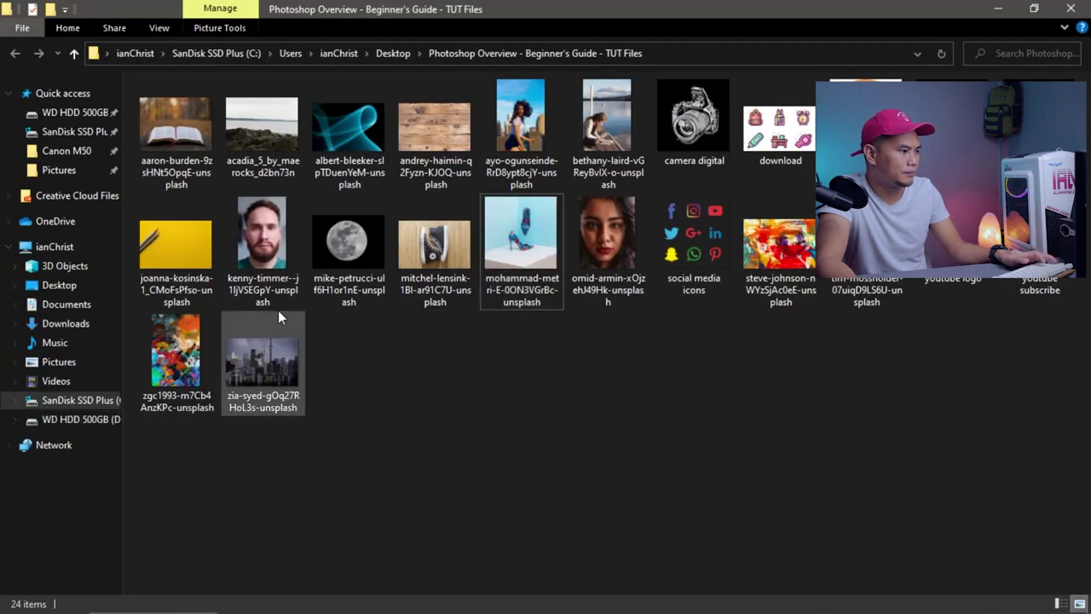
mouse_move(168, 247)
left_mouse_down()
mouse_move(250, 367)
mouse_move(692, 125)
mouse_move(712, 53)
left_mouse_up()
key("alt+Tab")
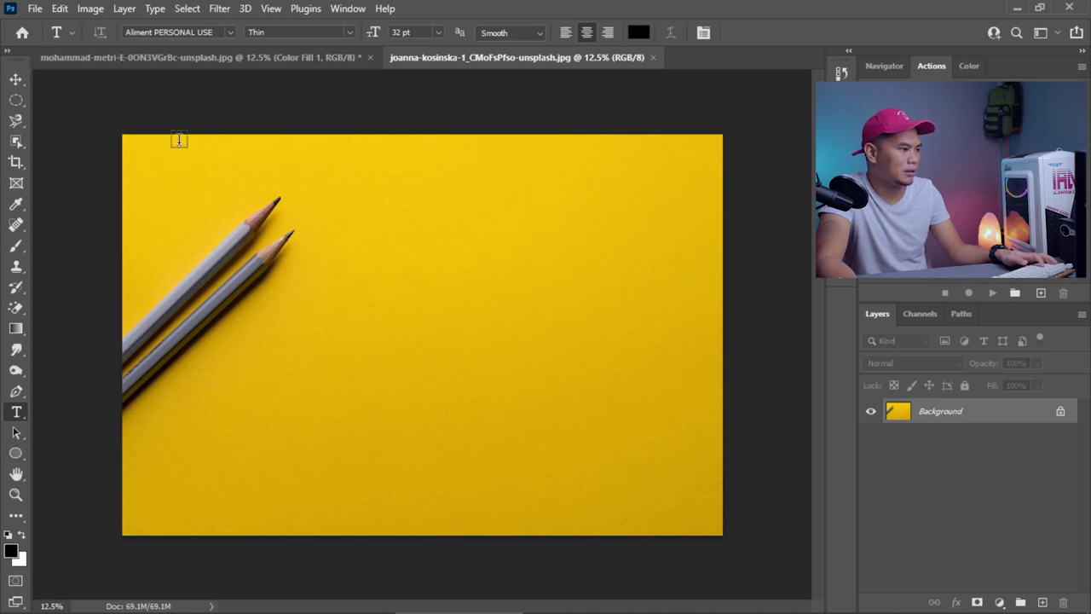
- Add a LOREM IPSUM text layer on the pencil photo at 200 pt
left_click(322, 295)
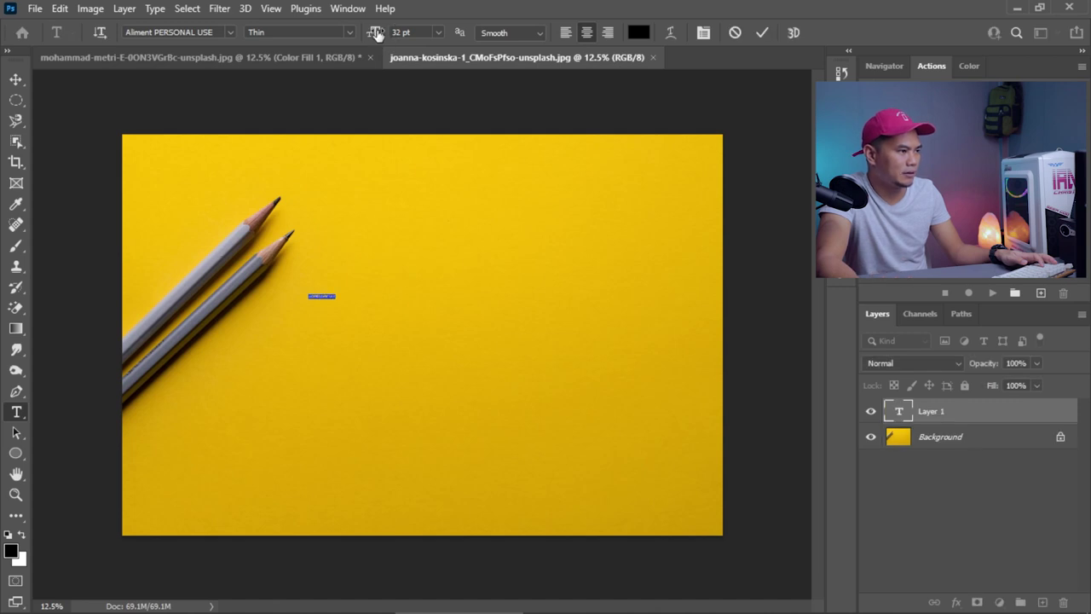
left_click_drag(376, 33, 601, 28)
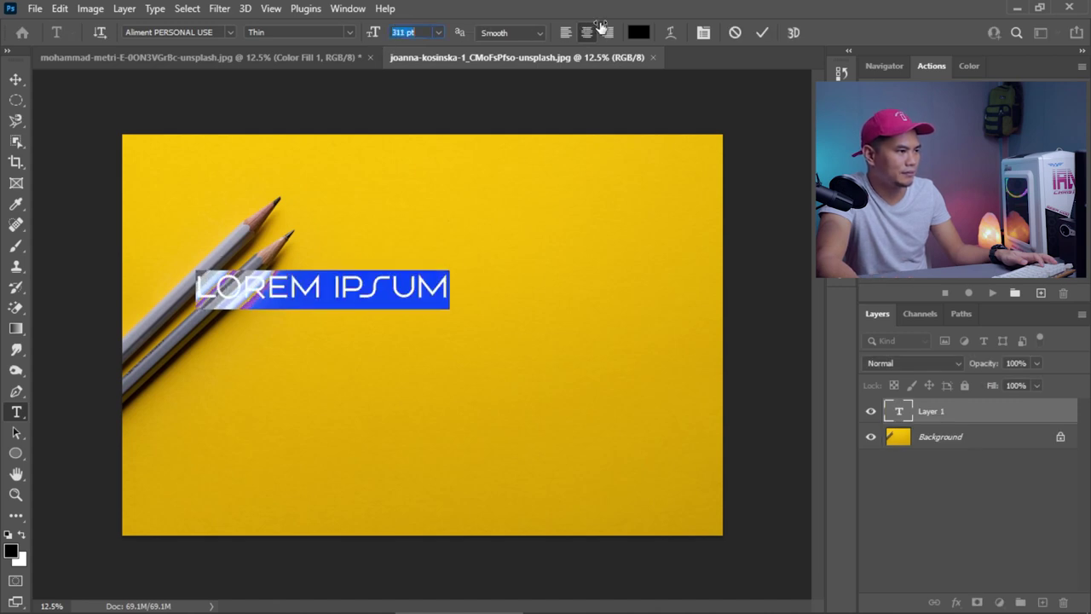
left_click(437, 32)
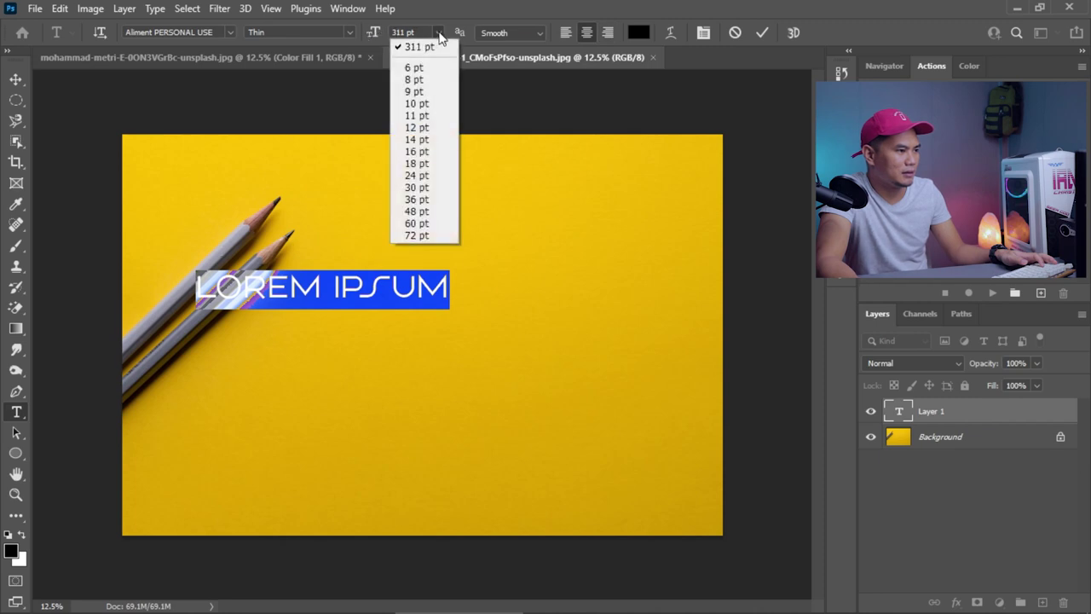
left_click(428, 234)
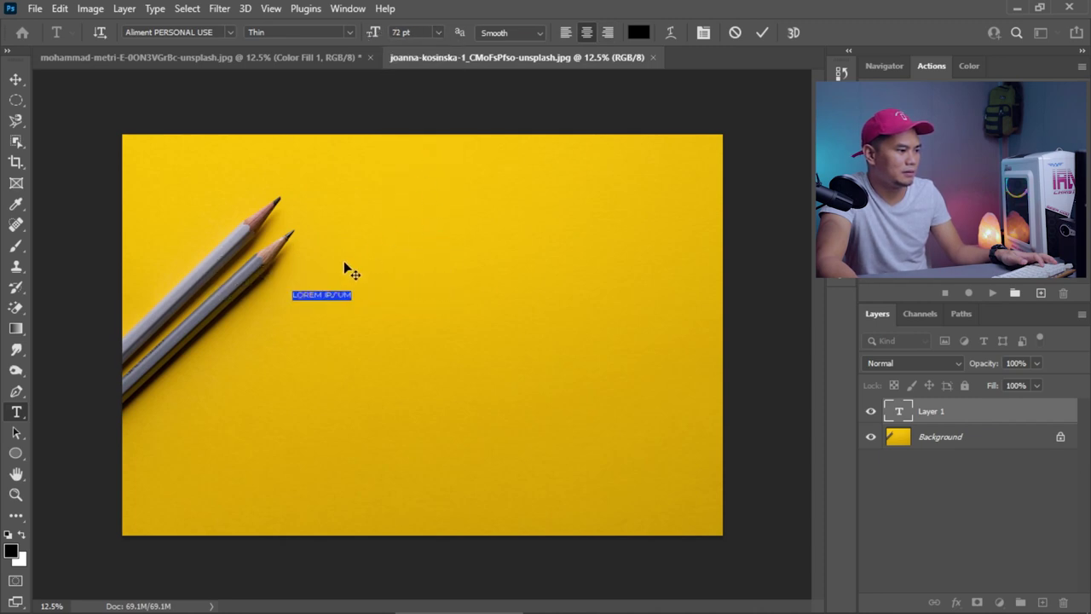
left_click_drag(373, 32, 471, 23)
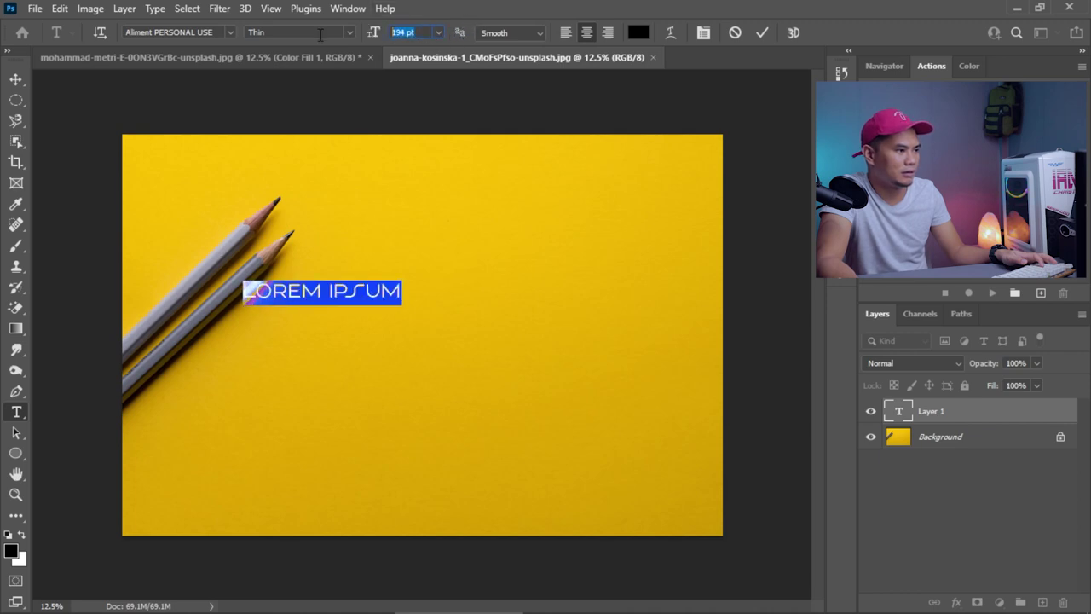
key("Return")
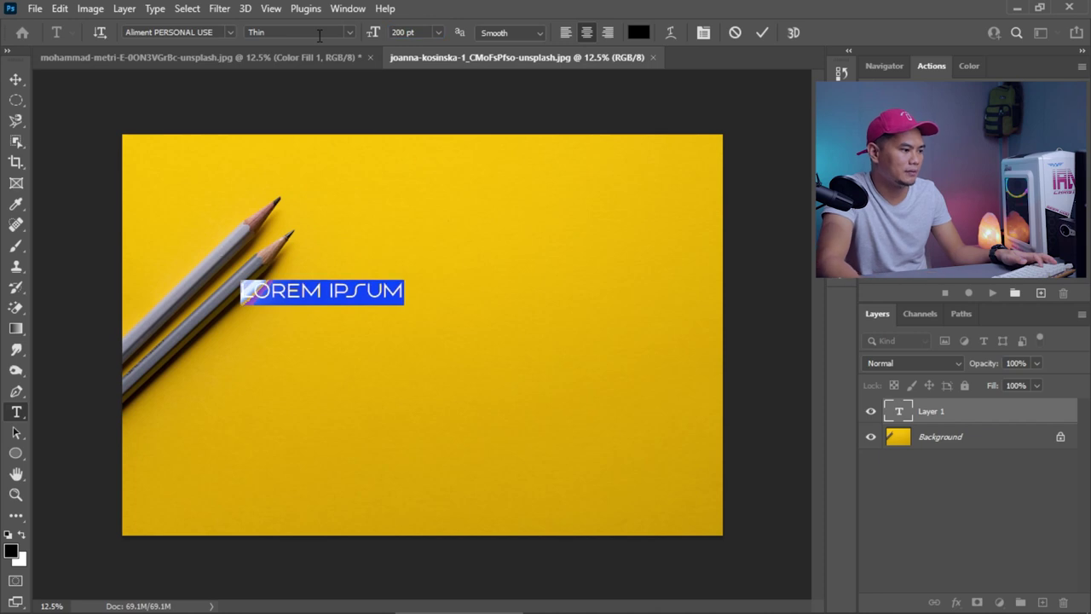
left_click(763, 33)
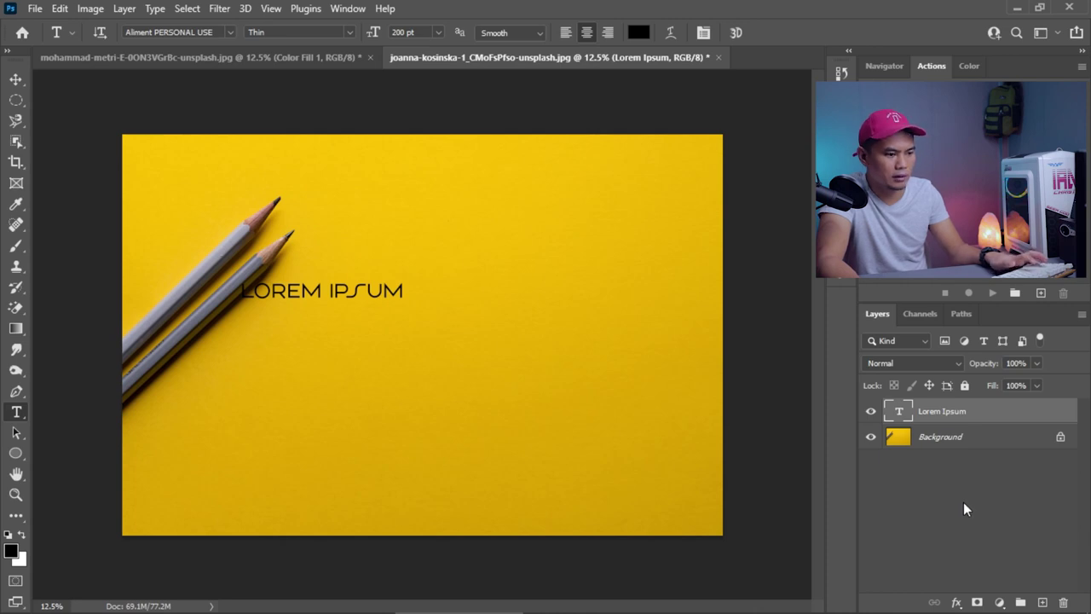
- Enlarge the text with Free Transform to about 481 pt across the photo
key("ctrl+t")
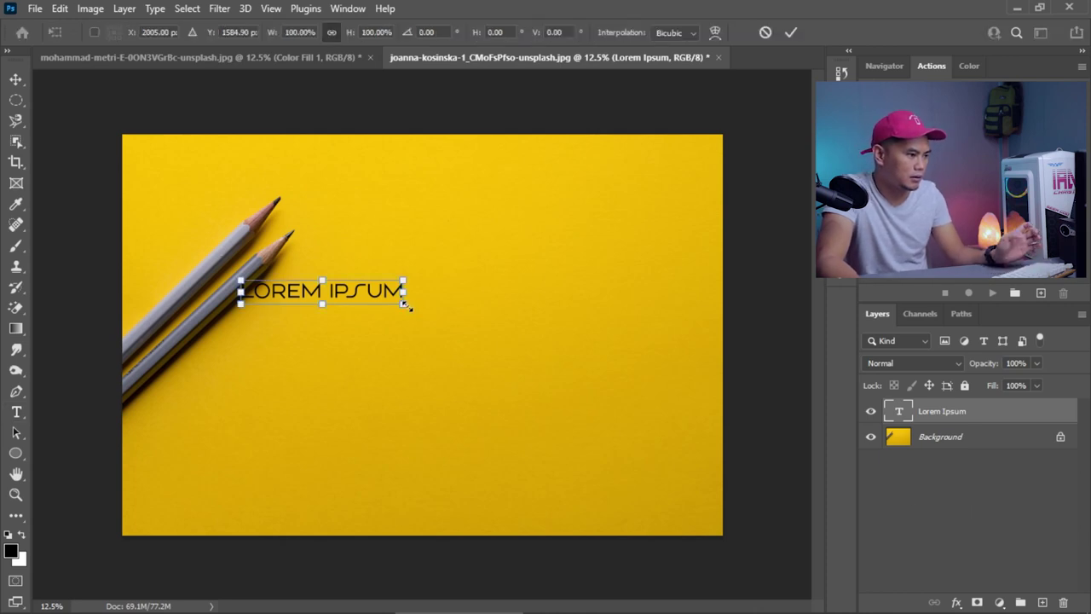
left_click_drag(409, 306, 610, 351)
left_click_drag(508, 311, 509, 307)
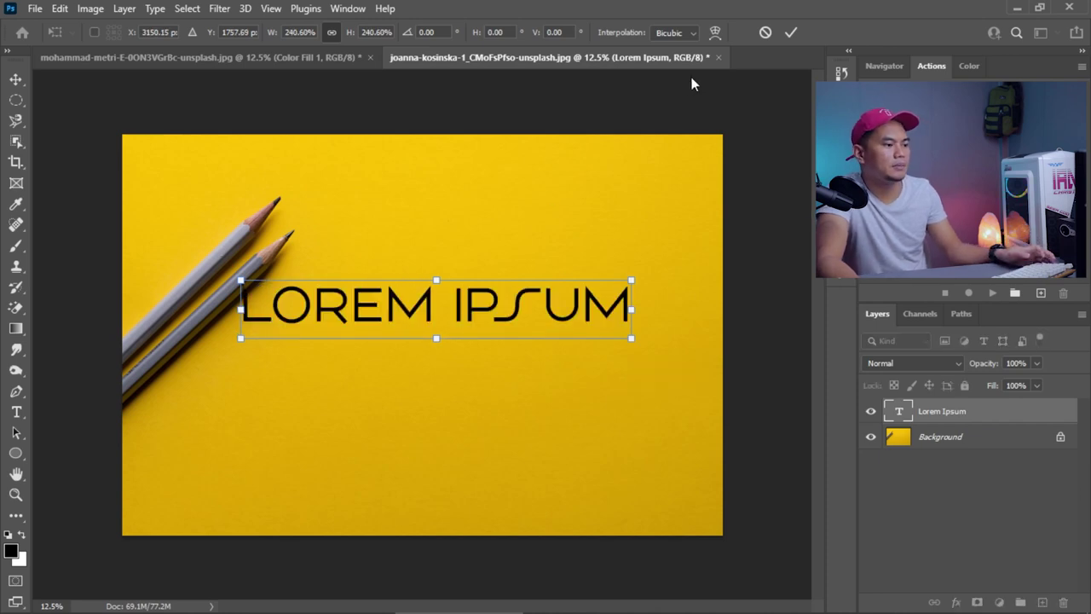
left_click(790, 34)
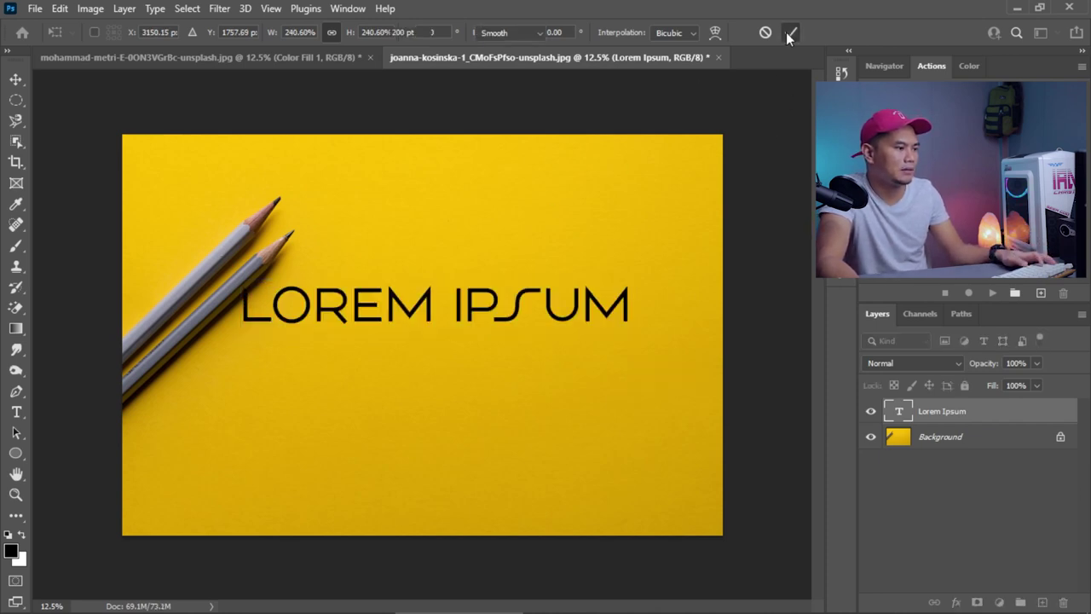
- Replace the placeholder text with PENCIL, then with SHOE, and commit it
left_click(448, 307)
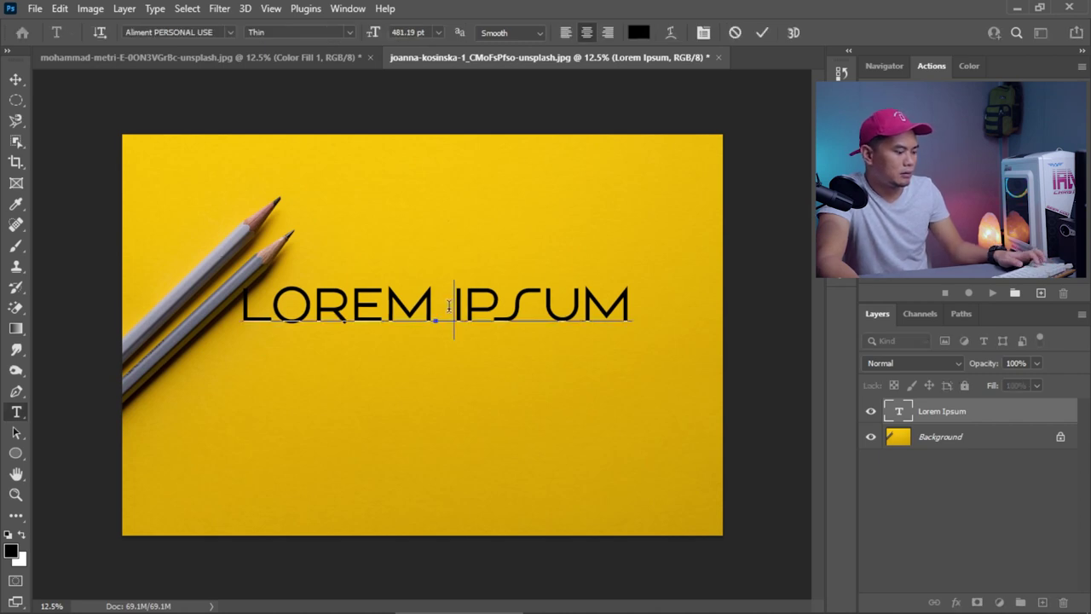
key("ctrl+a")
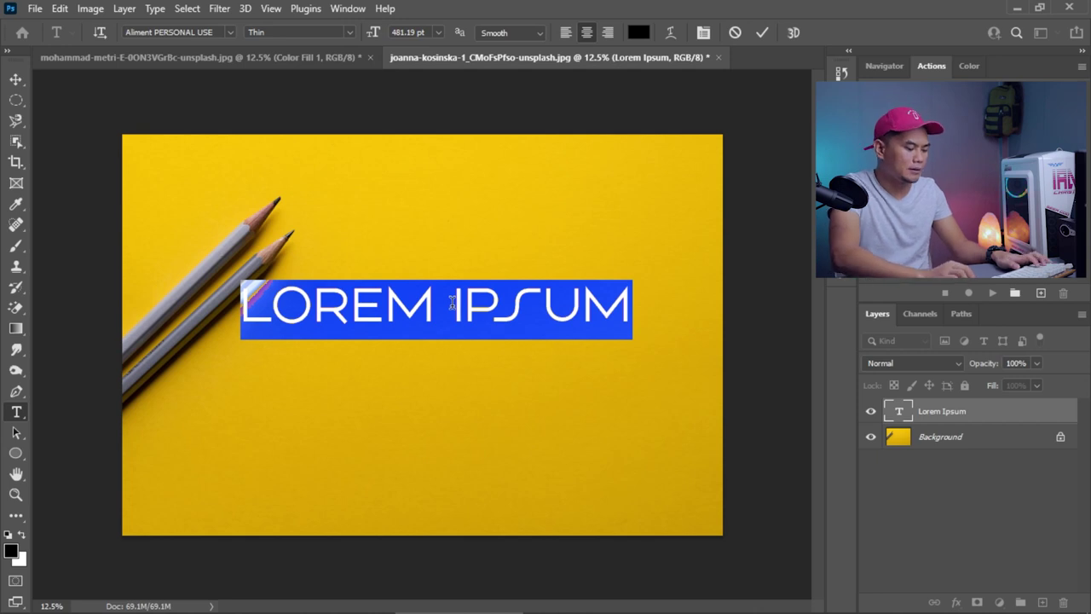
type("PEN")
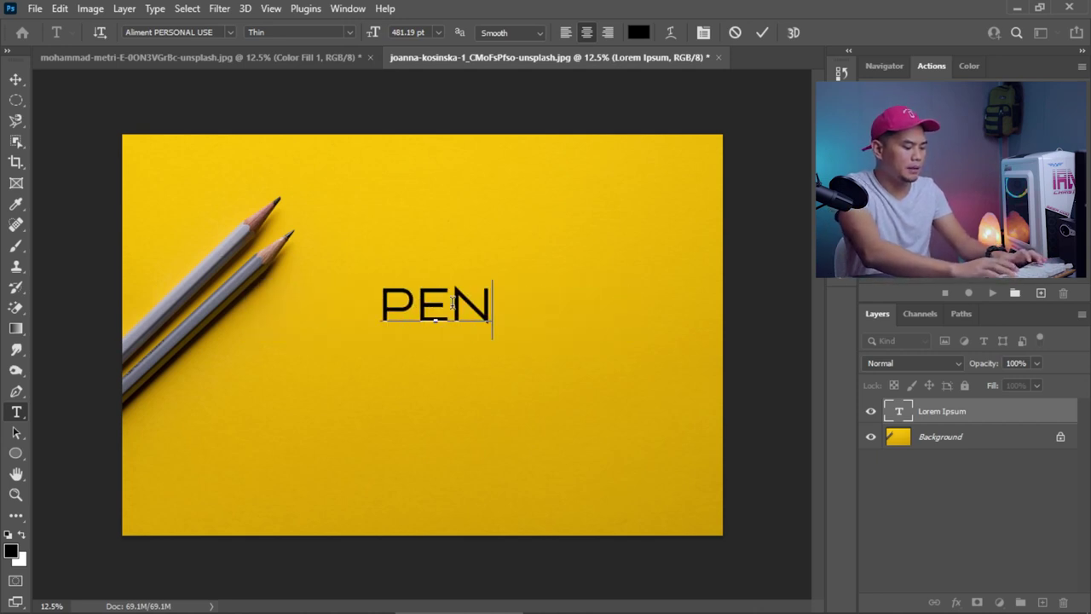
type("CIL")
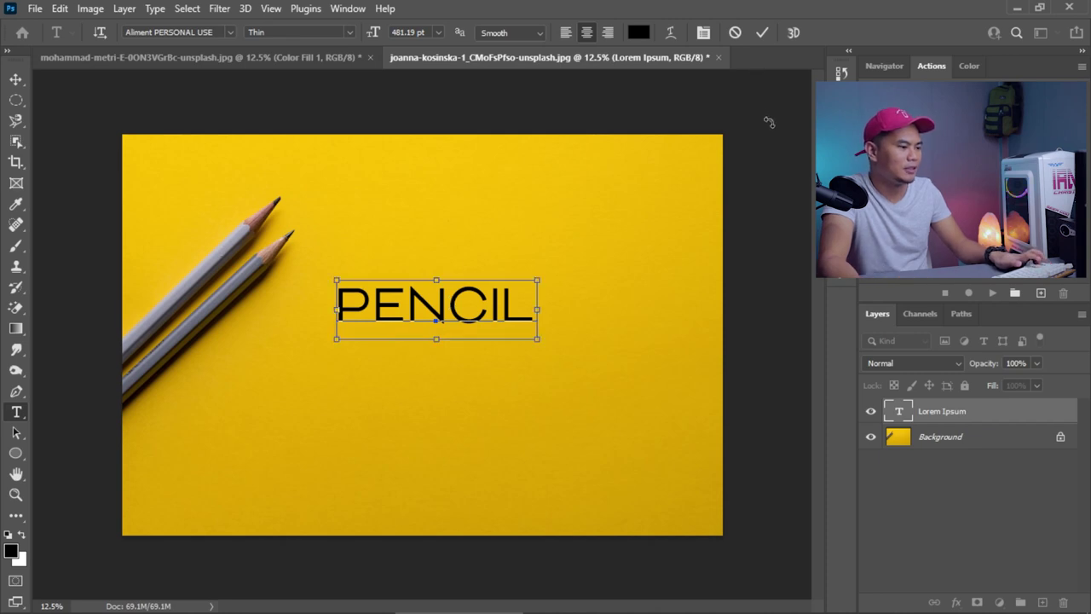
key("ctrl+a")
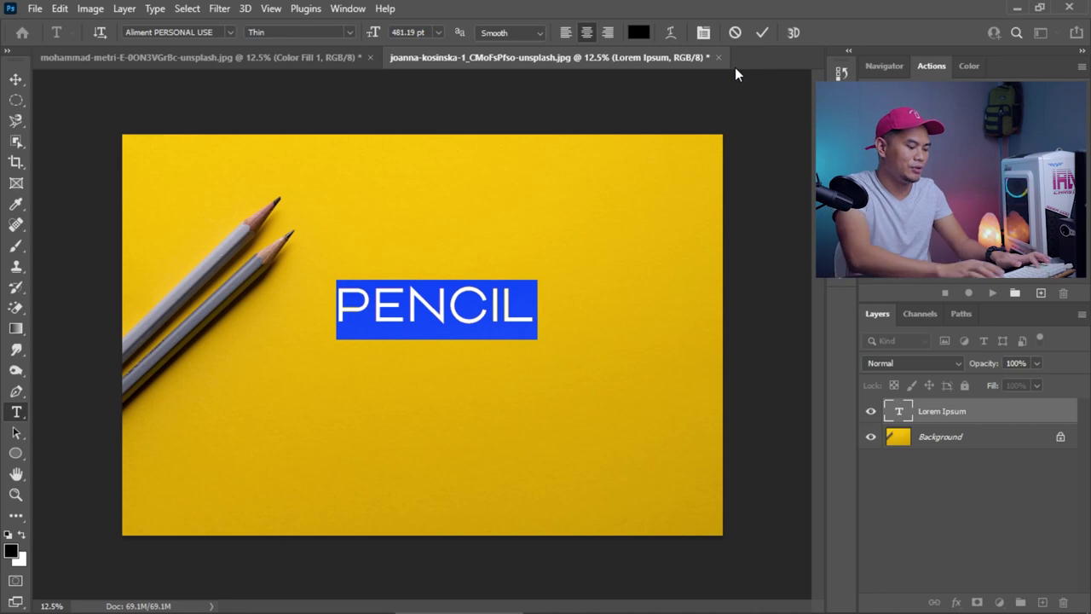
type("SHOE")
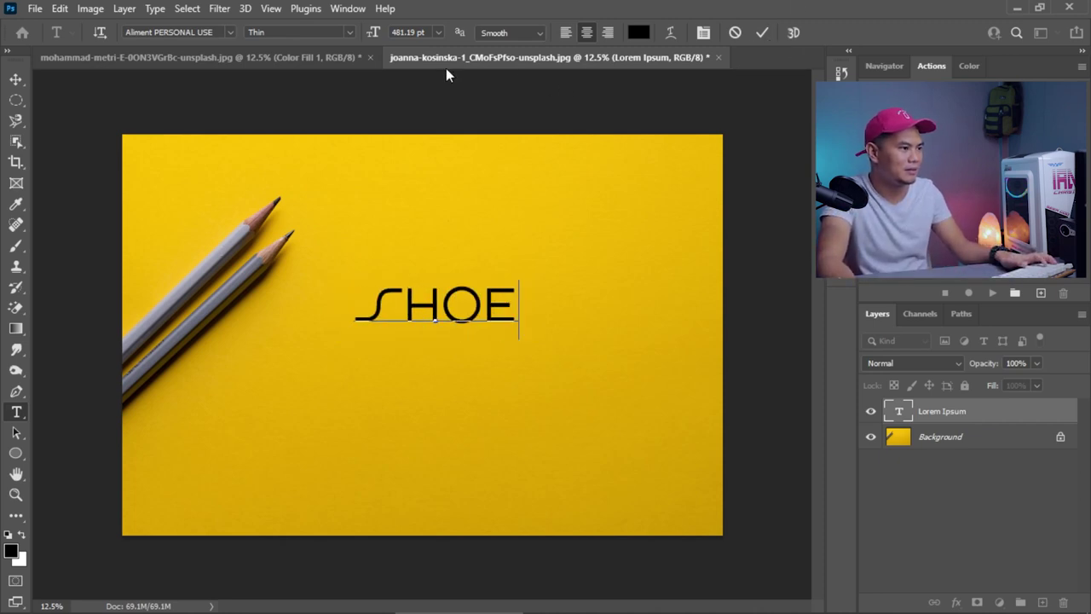
left_click(312, 60)
left_click(554, 59)
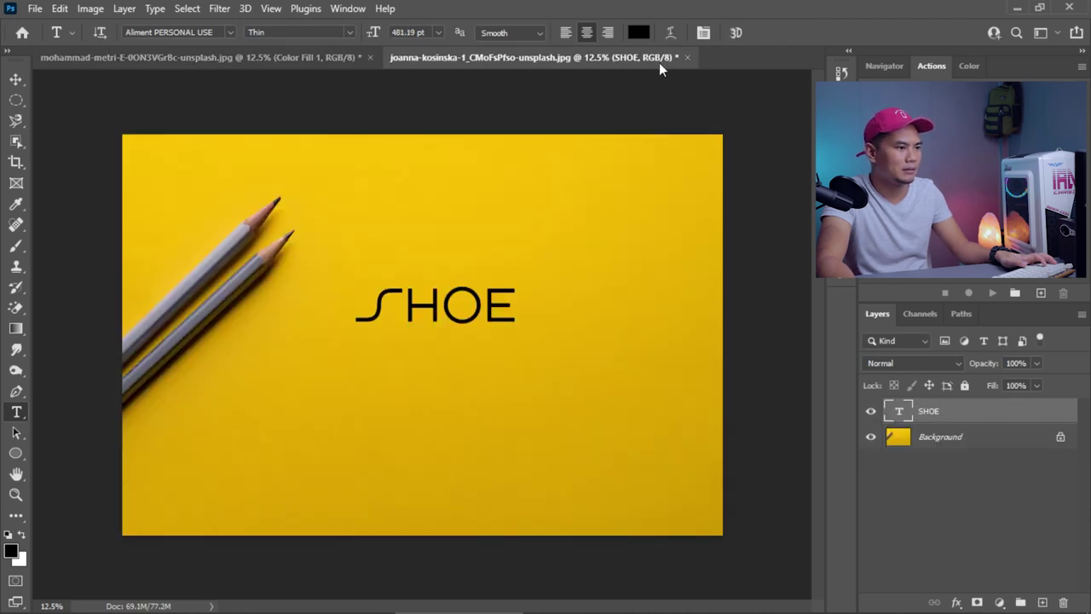
- Recolour the SHOE text a deep blue
left_click(484, 307)
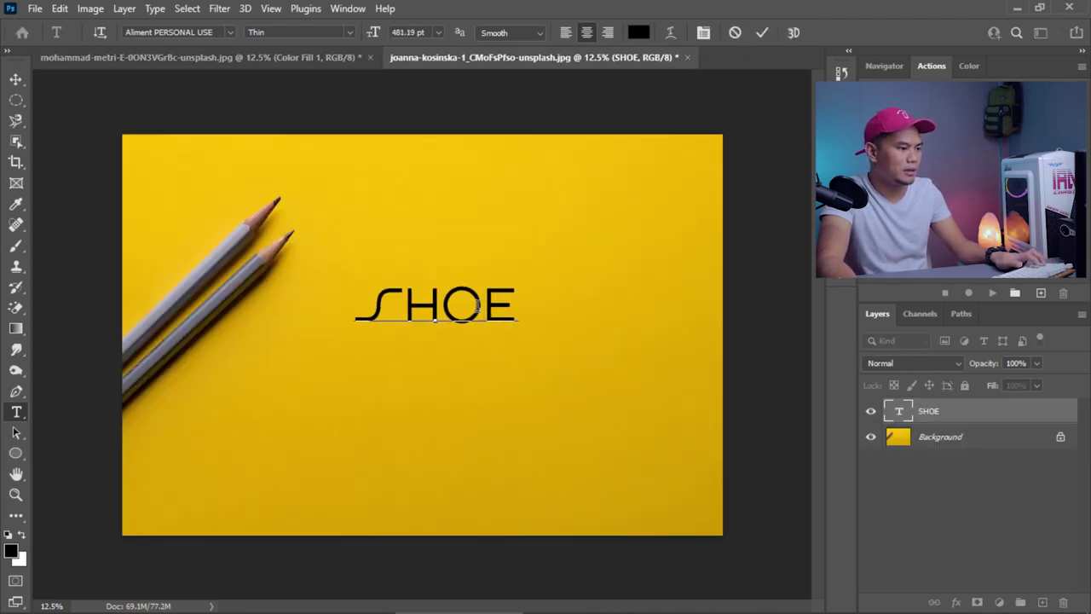
key("ctrl+a")
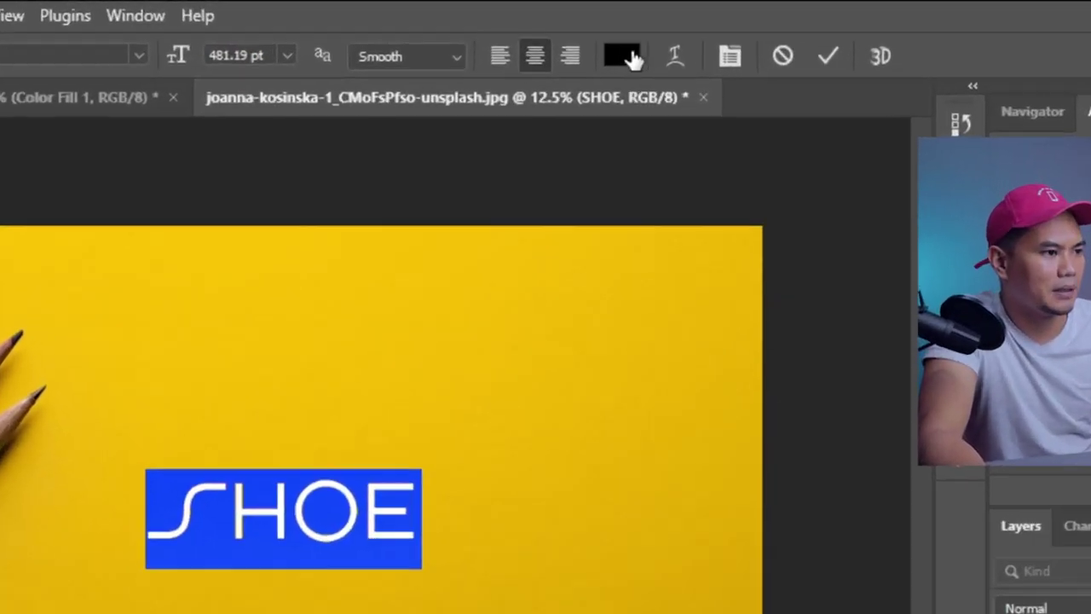
left_click(639, 32)
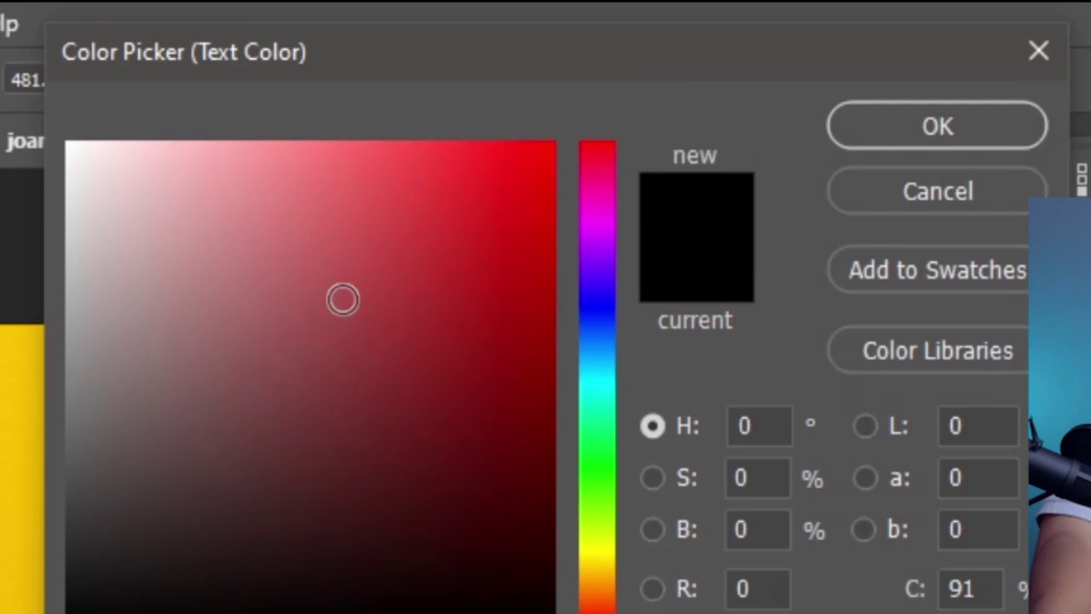
left_click_drag(499, 356, 516, 376)
mouse_move(604, 322)
left_mouse_down()
mouse_move(595, 353)
mouse_move(602, 329)
mouse_move(611, 377)
left_mouse_up()
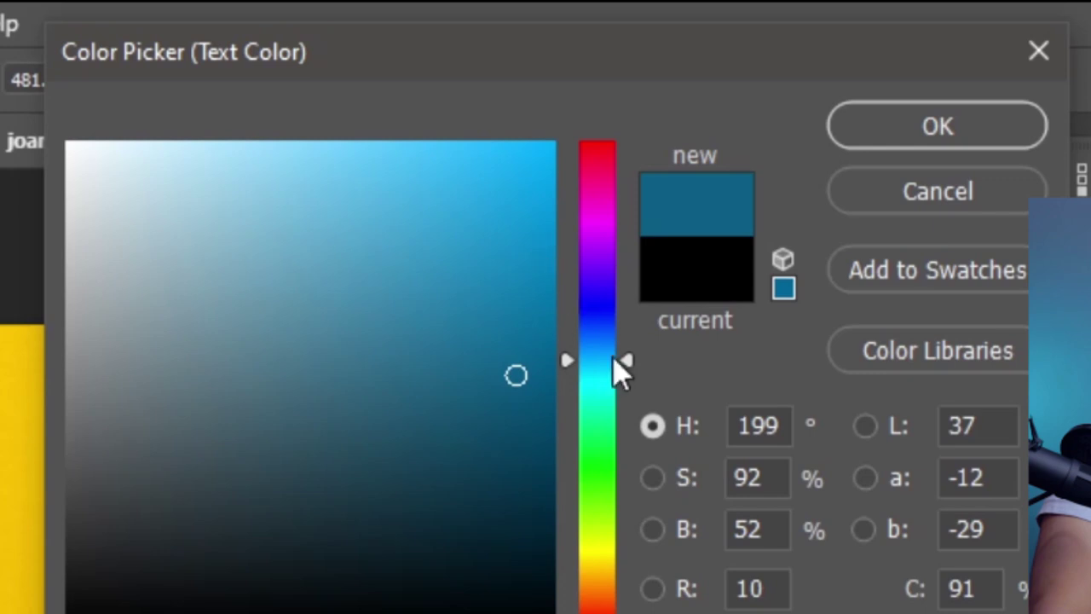
left_click(945, 138)
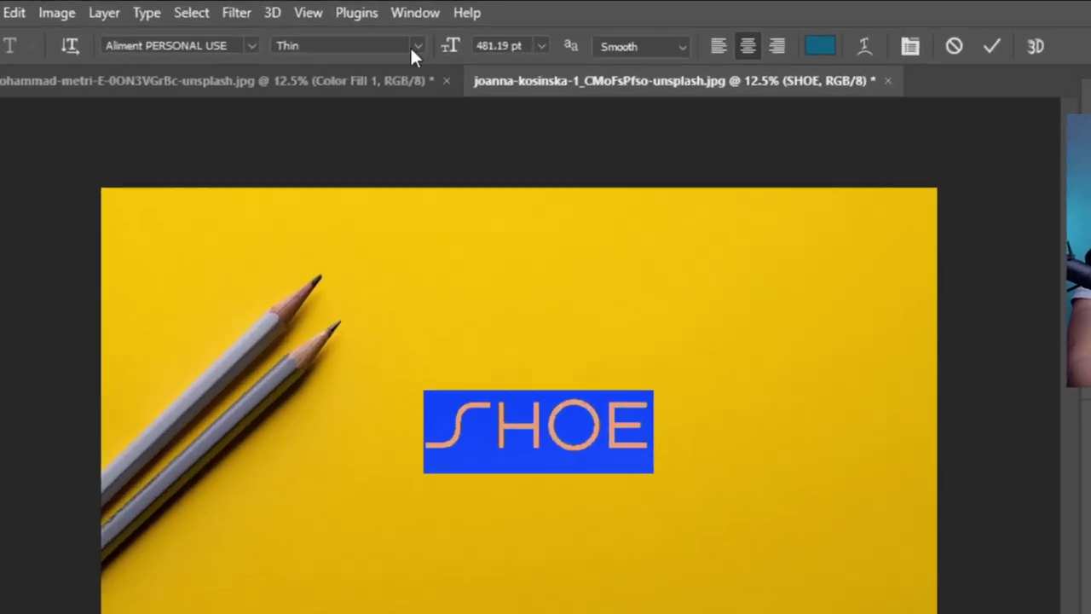
- Try Medium and Light font weights, then set SHOE back to Thin
left_click(417, 46)
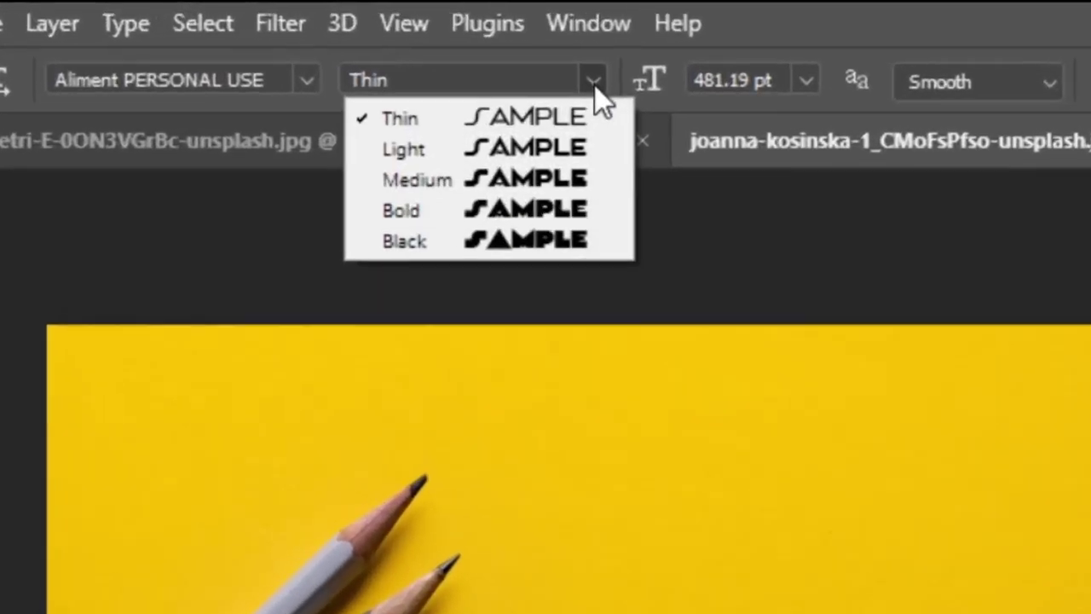
left_click(467, 181)
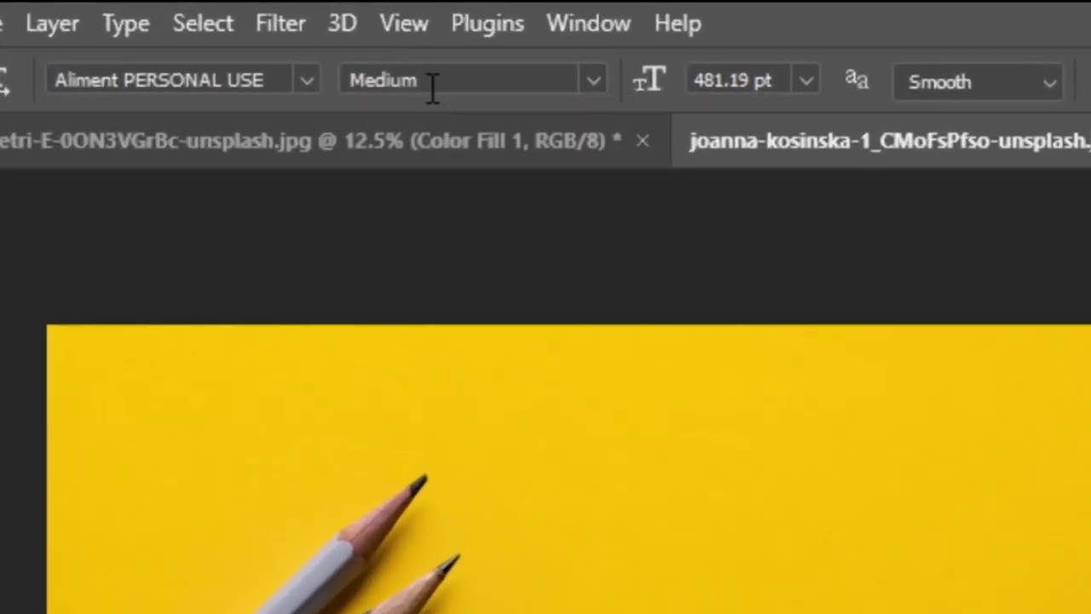
left_click(597, 81)
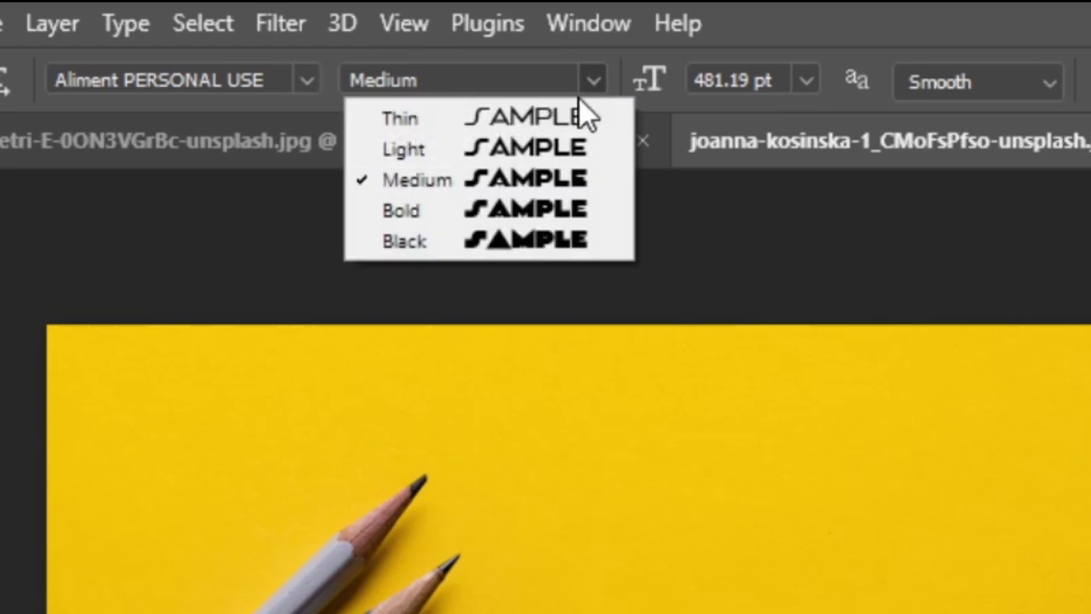
left_click(539, 151)
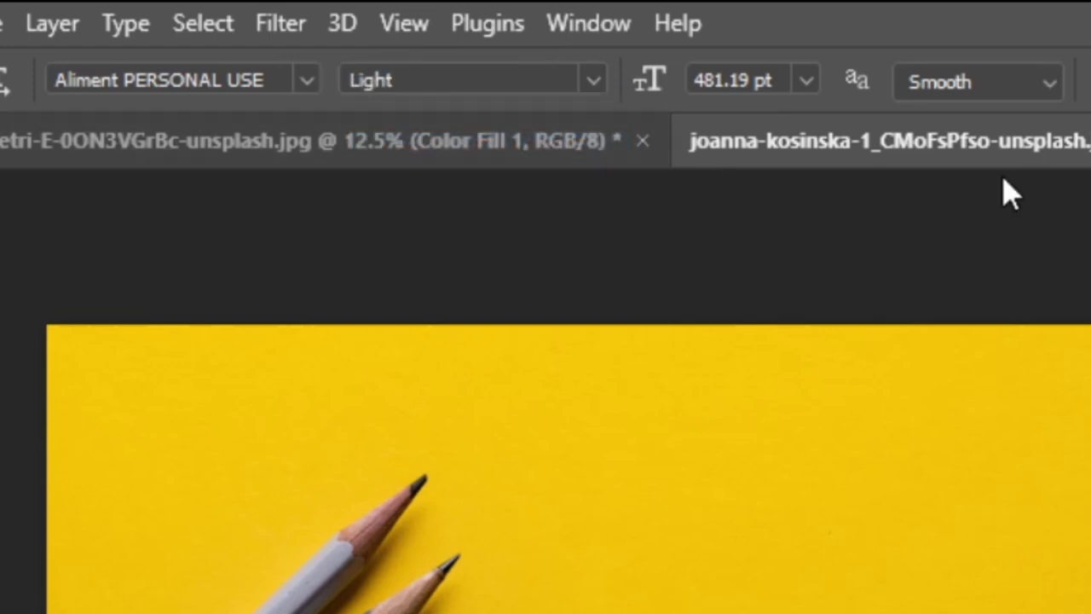
left_click(590, 84)
left_click(562, 109)
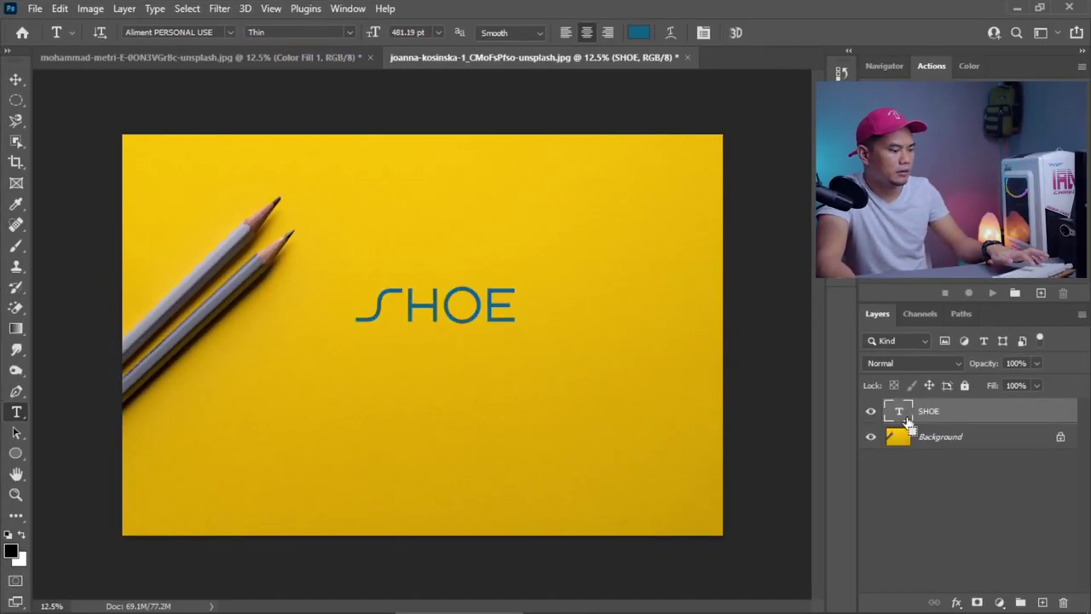
- Move the SHOE text lower, toward the bottom centre of the photo
key("ctrl+t")
left_click_drag(436, 331, 419, 421)
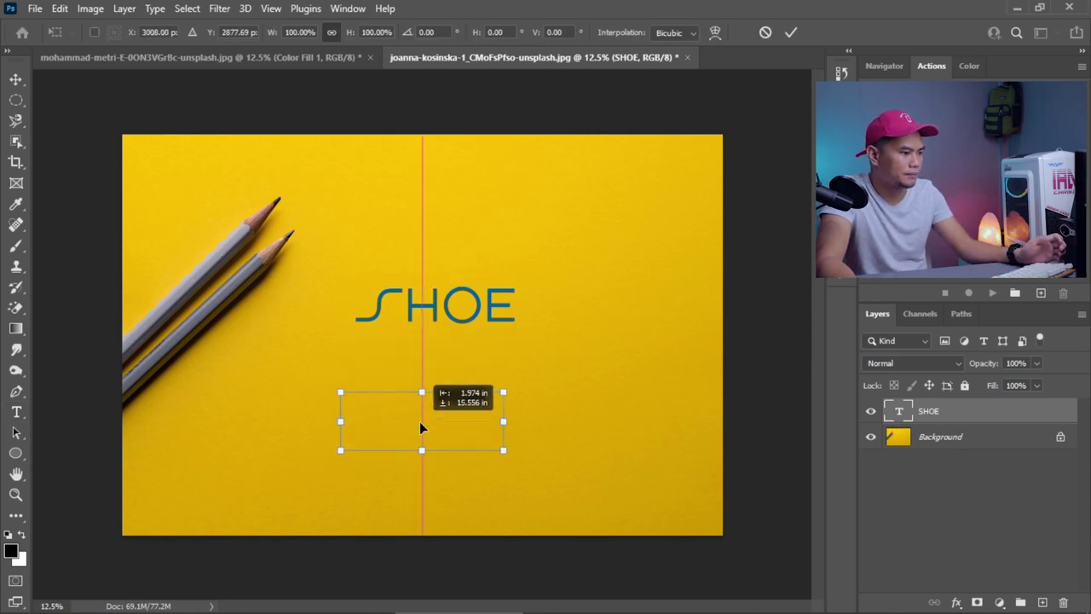
left_click(792, 33)
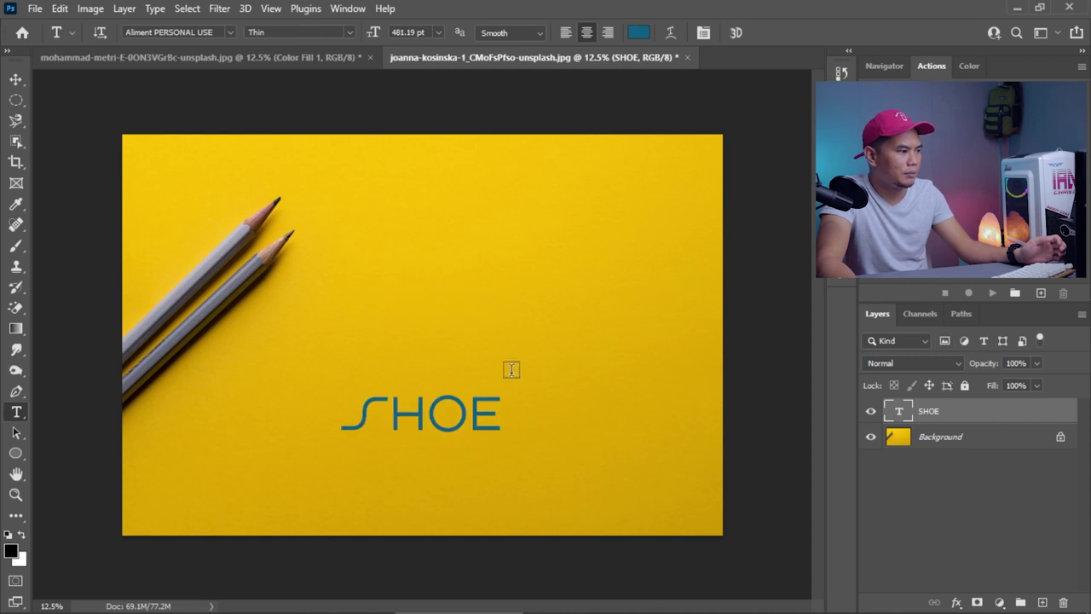
left_click(16, 79)
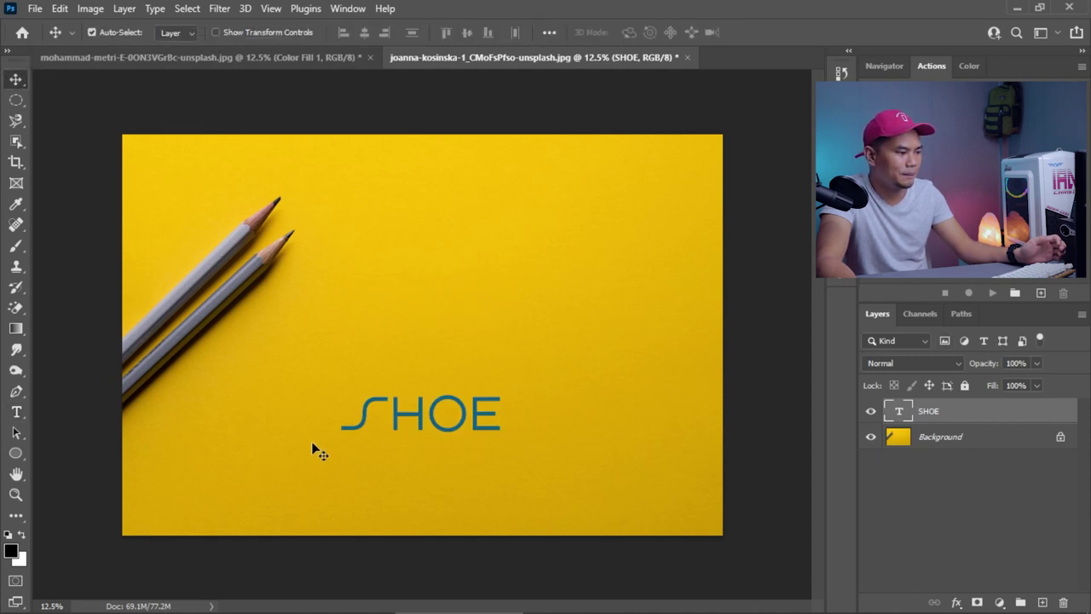
mouse_move(421, 404)
left_mouse_down()
mouse_move(421, 339)
mouse_move(421, 417)
left_mouse_up()
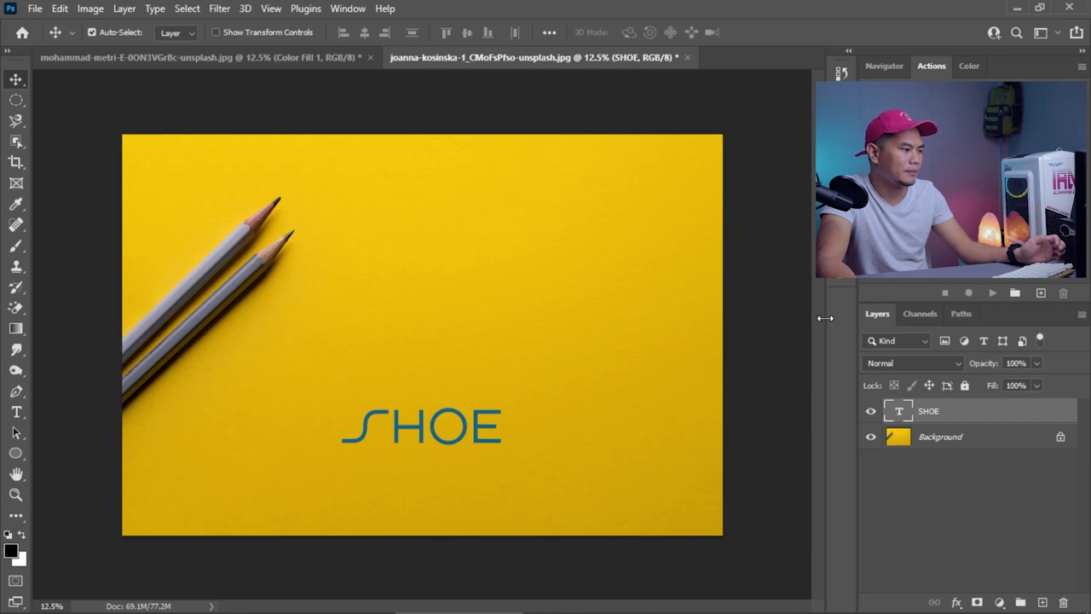
left_click(16, 414)
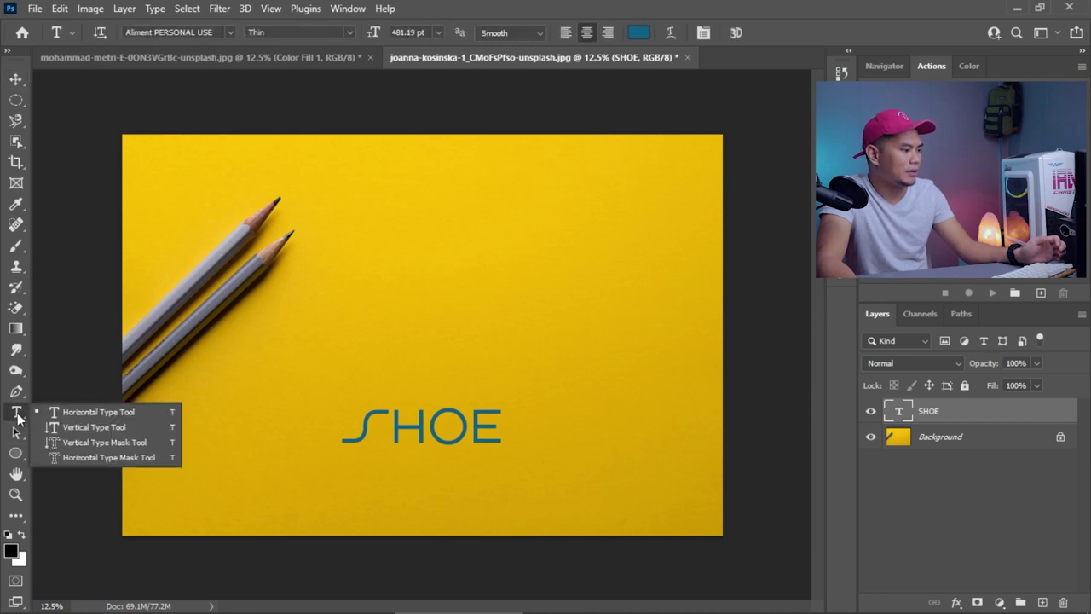
left_click(472, 428)
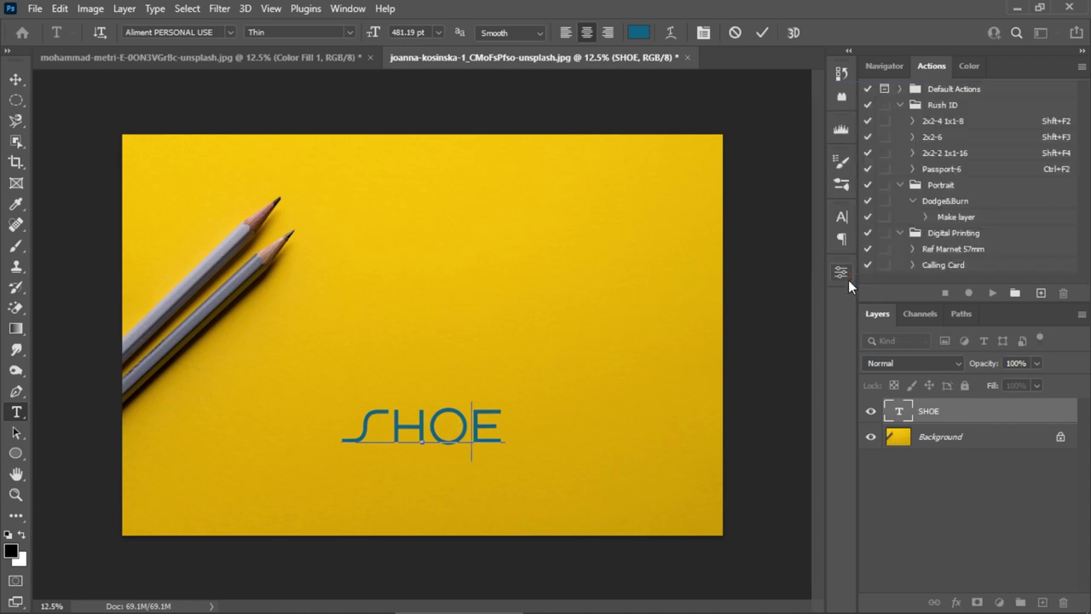
key("ctrl+a")
left_click(842, 218)
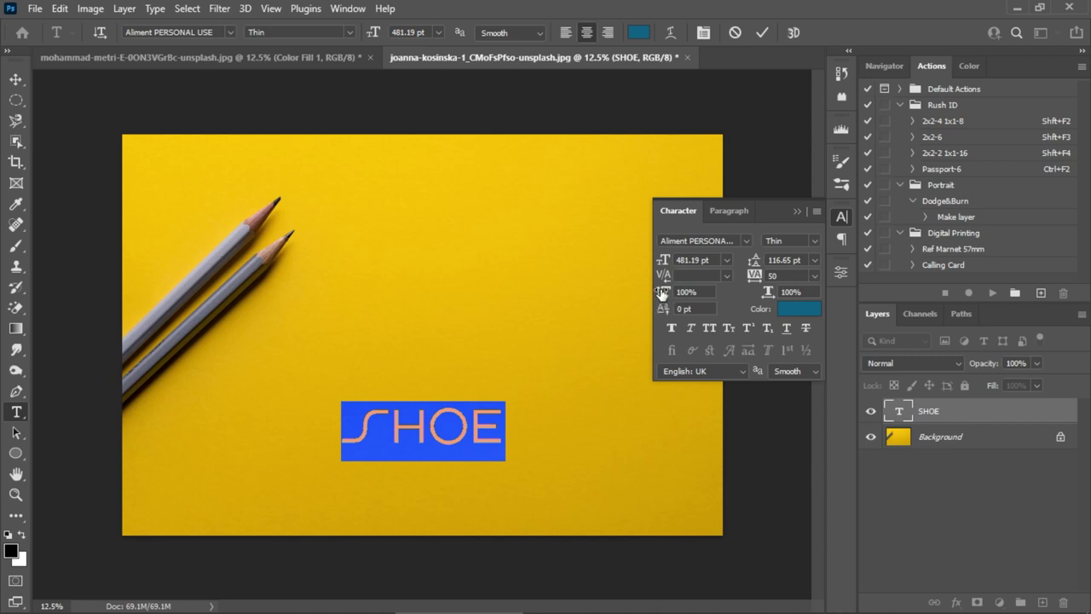
left_click_drag(662, 293, 685, 313)
left_click(795, 210)
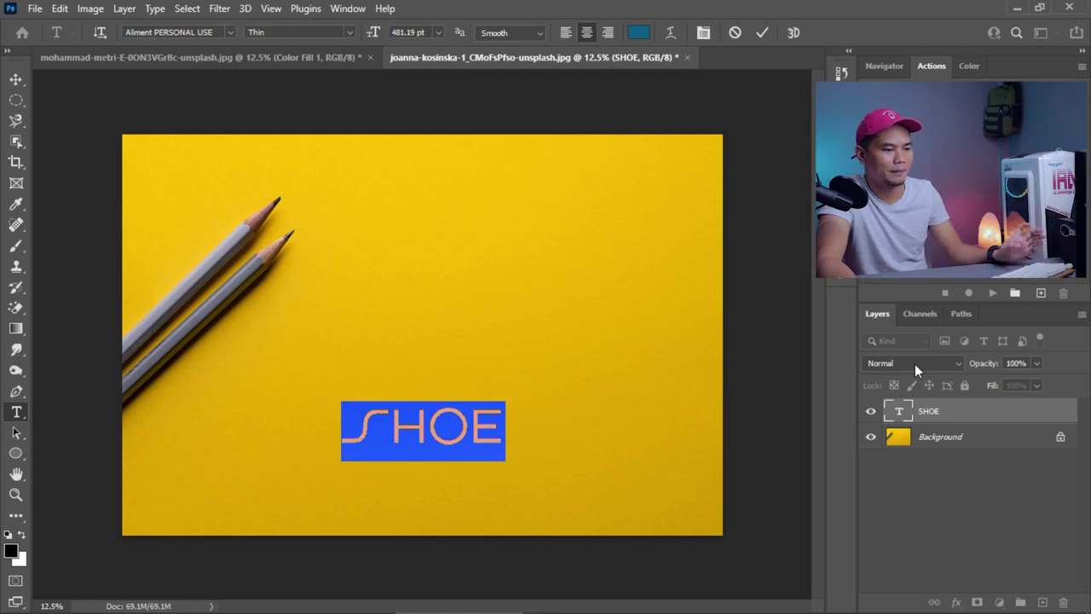
left_click(964, 438)
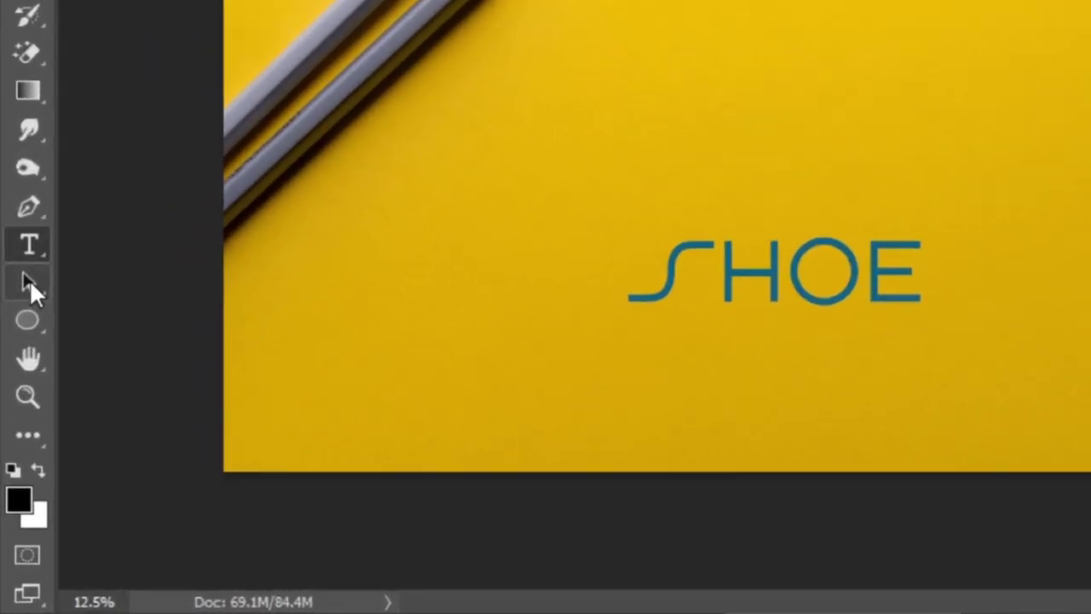
- Draw a black 3376 × 1792 px Rectangle 1 shape above the SHOE text with the Rectangle Tool
right_click(28, 283)
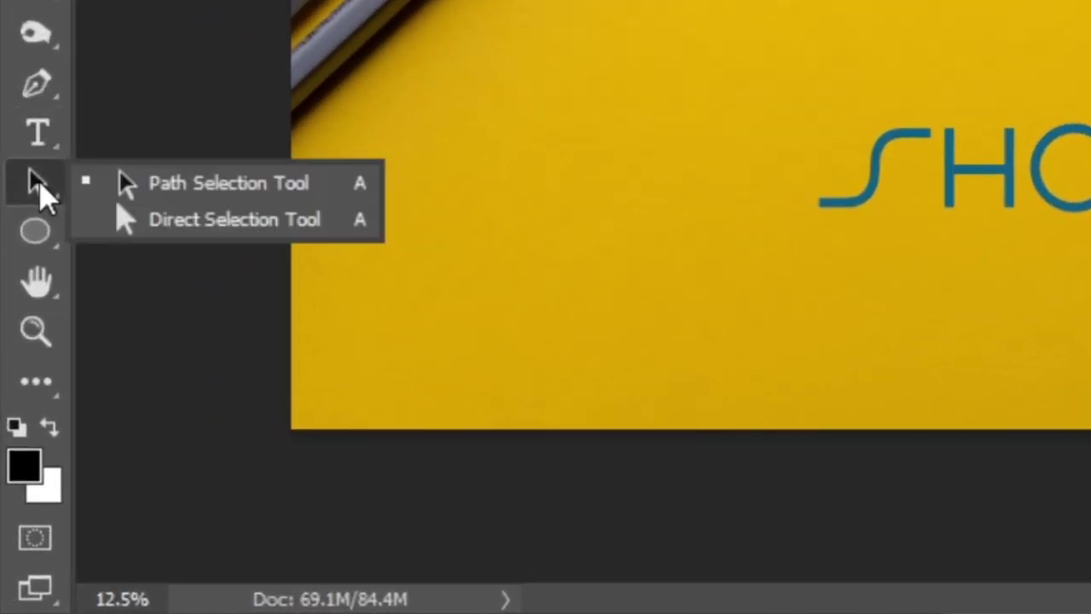
left_click(34, 234)
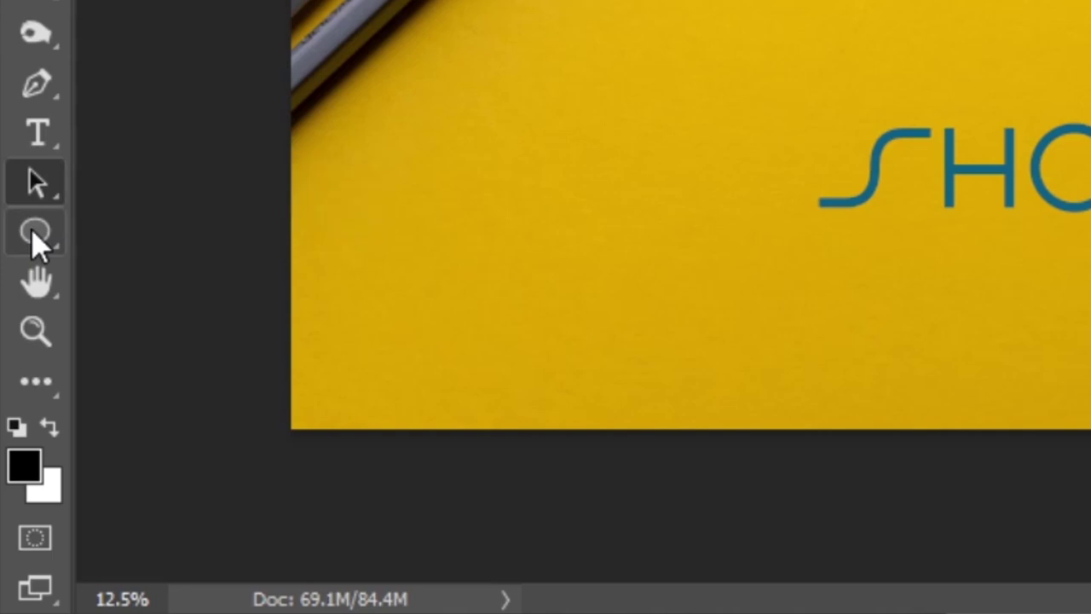
right_click(34, 233)
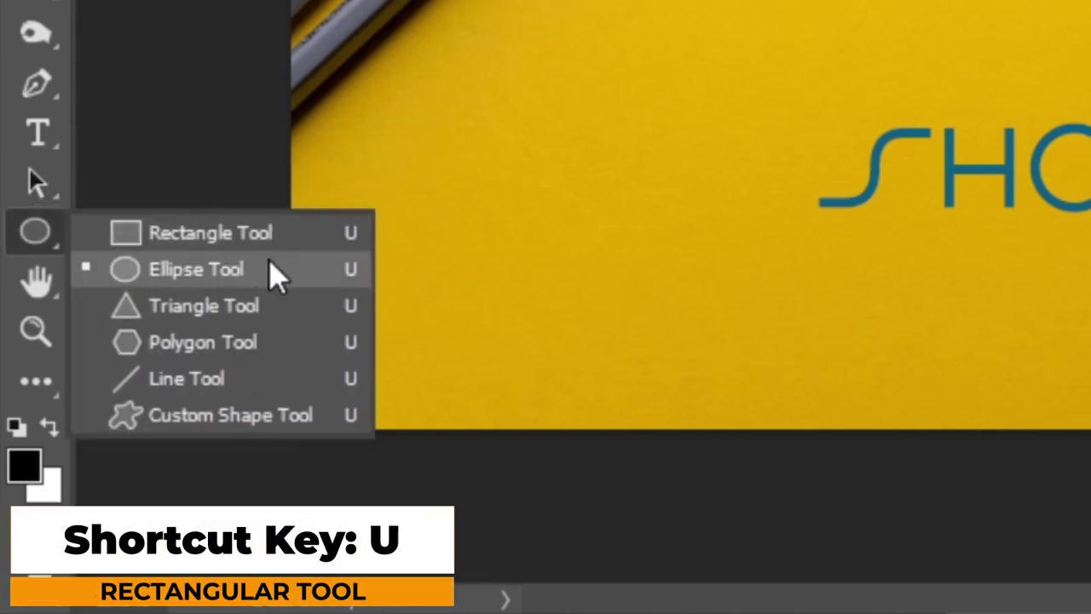
left_click(230, 235)
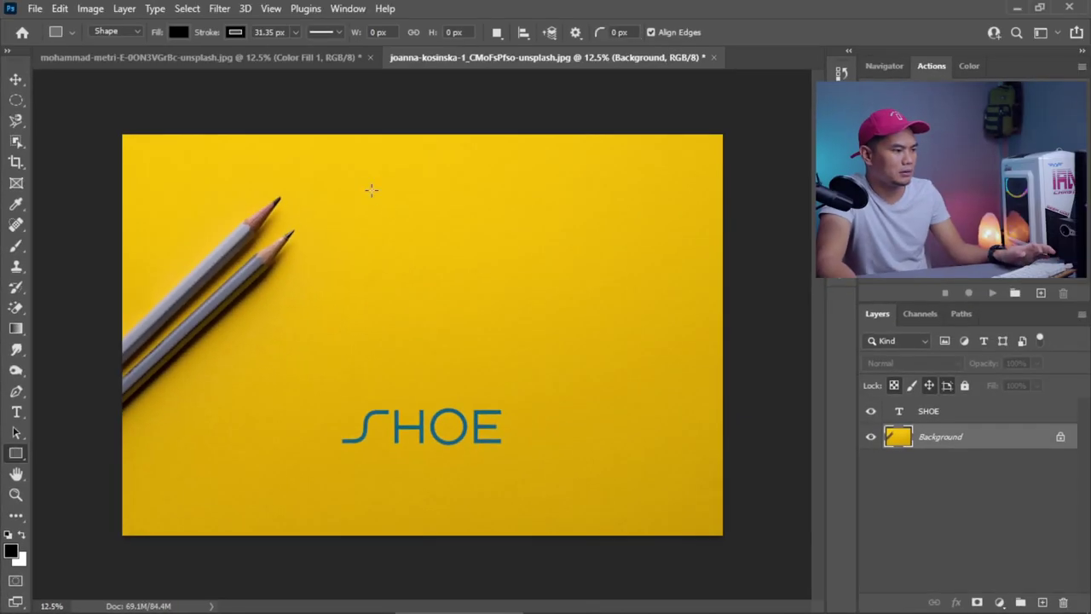
left_click_drag(330, 178, 667, 356)
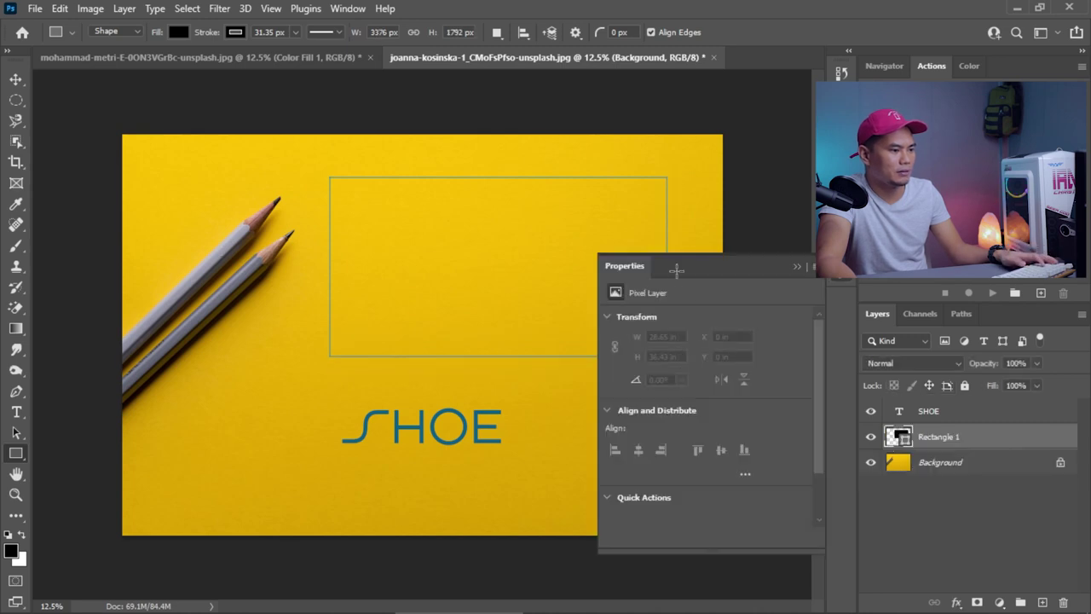
left_click(796, 267)
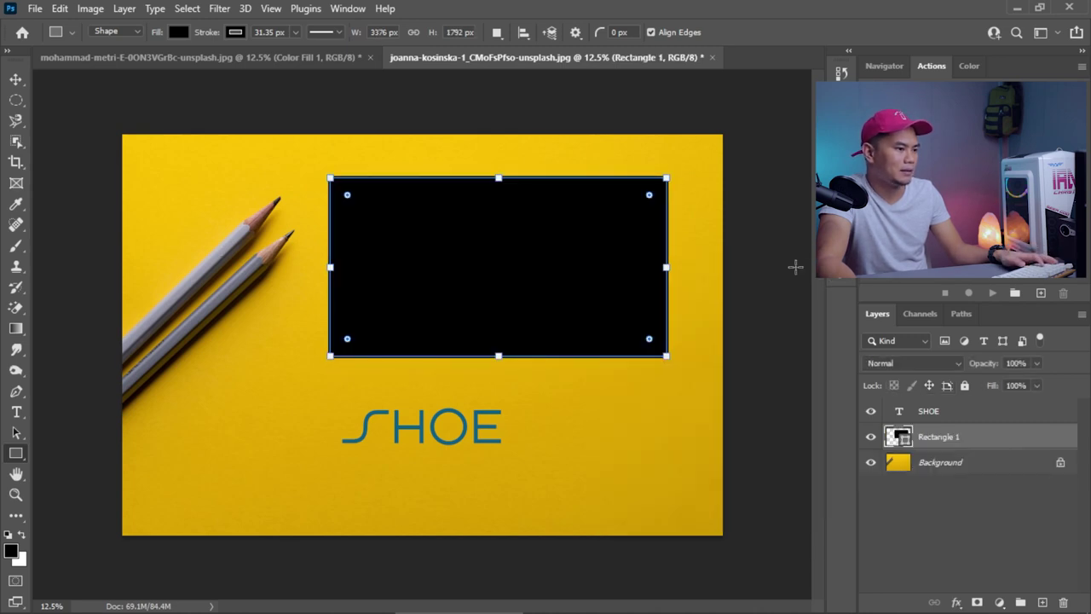
left_click(548, 250)
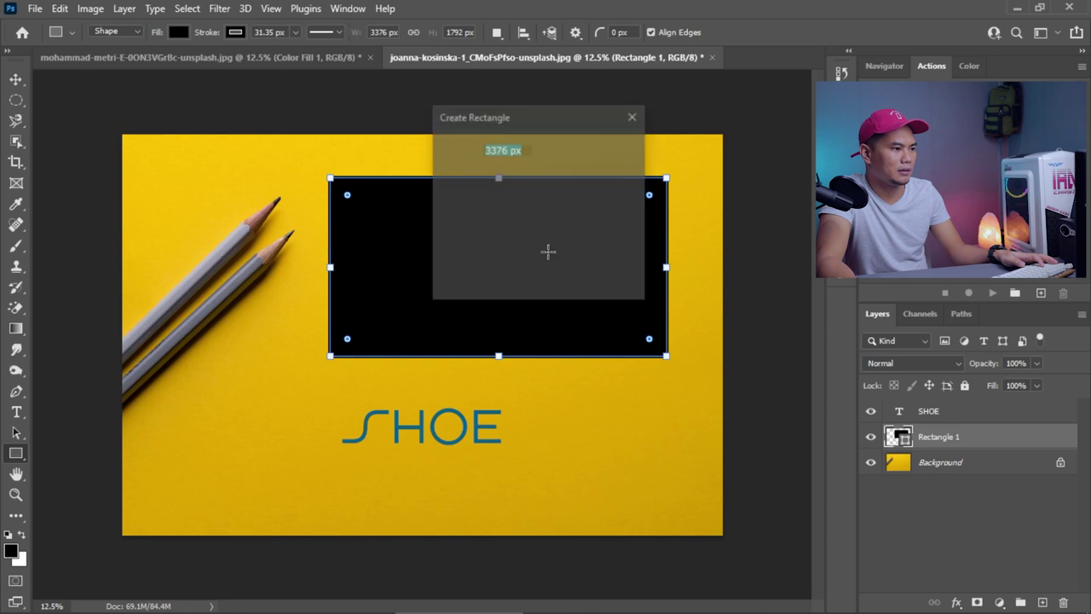
- Change Rectangle 1's fill from black to the recent blue swatch and set its stroke to none
left_click(633, 116)
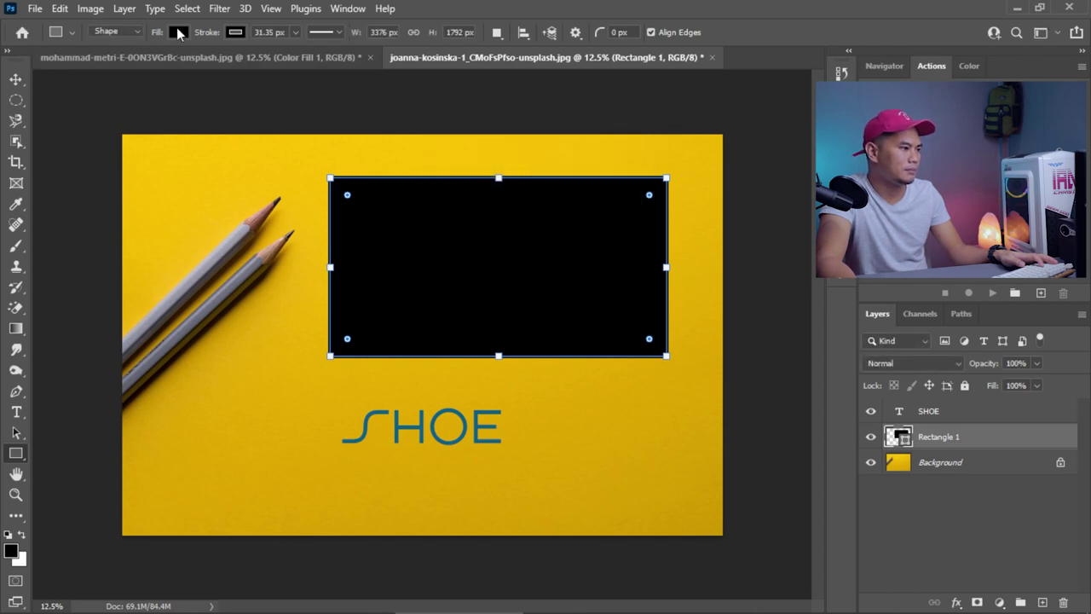
left_click(177, 32)
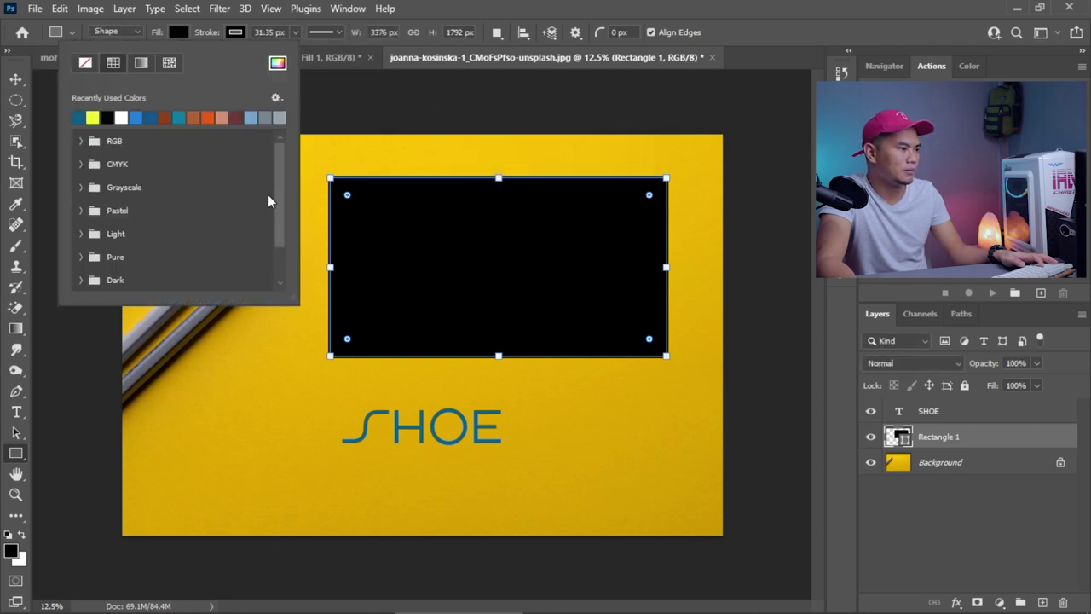
left_click(142, 117)
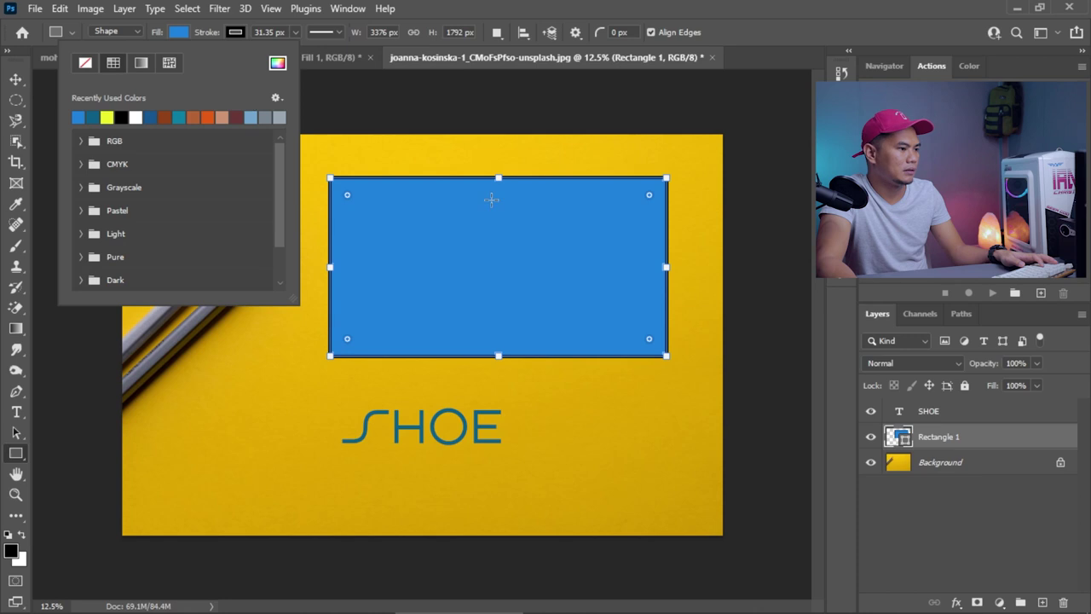
left_click(234, 32)
left_click(233, 32)
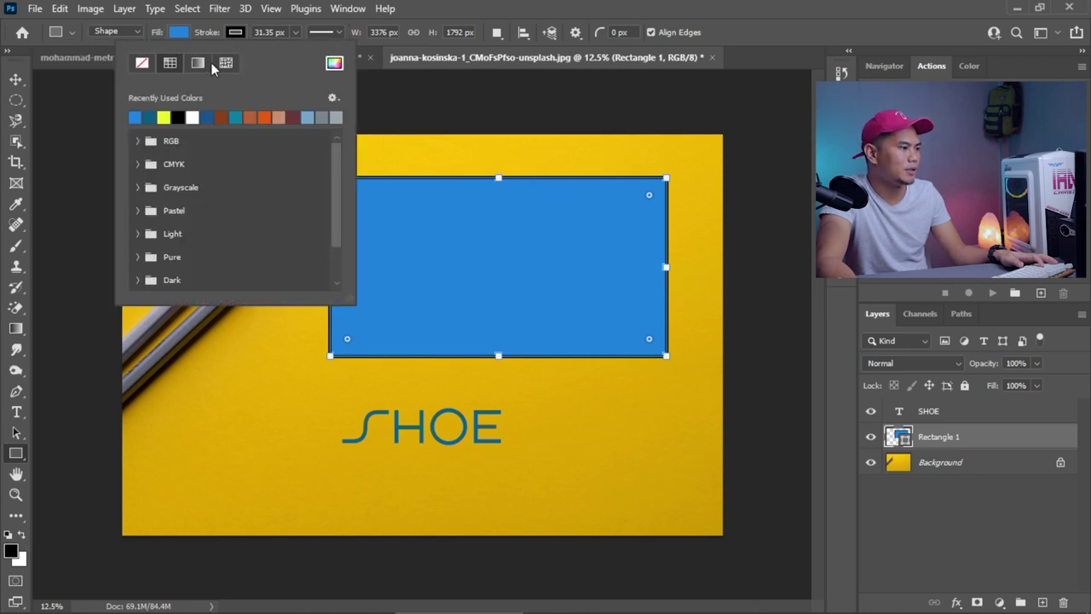
left_click(143, 64)
left_click(503, 6)
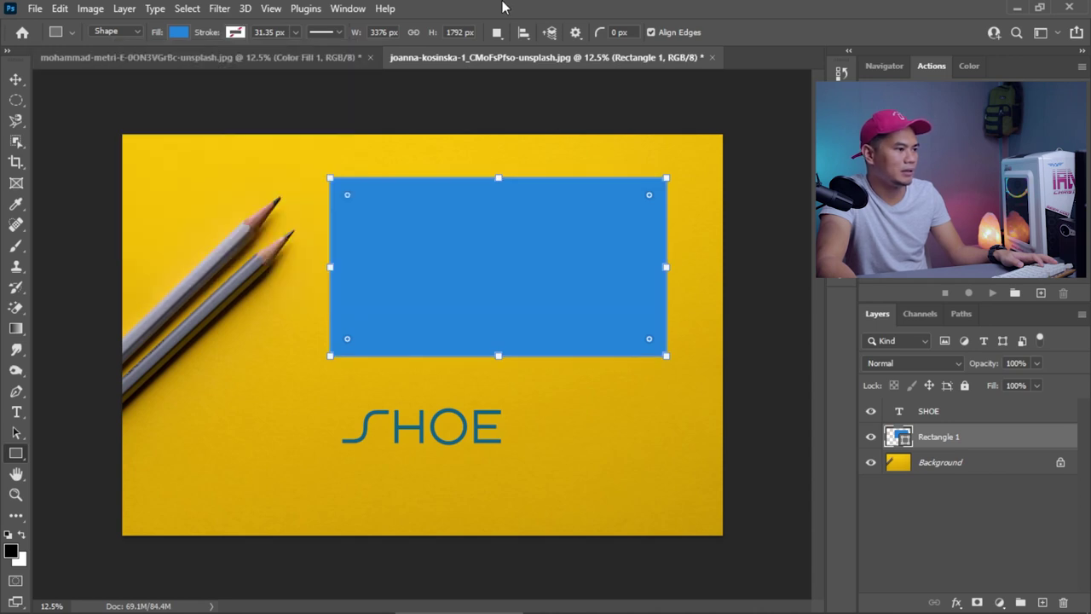
left_click(947, 463)
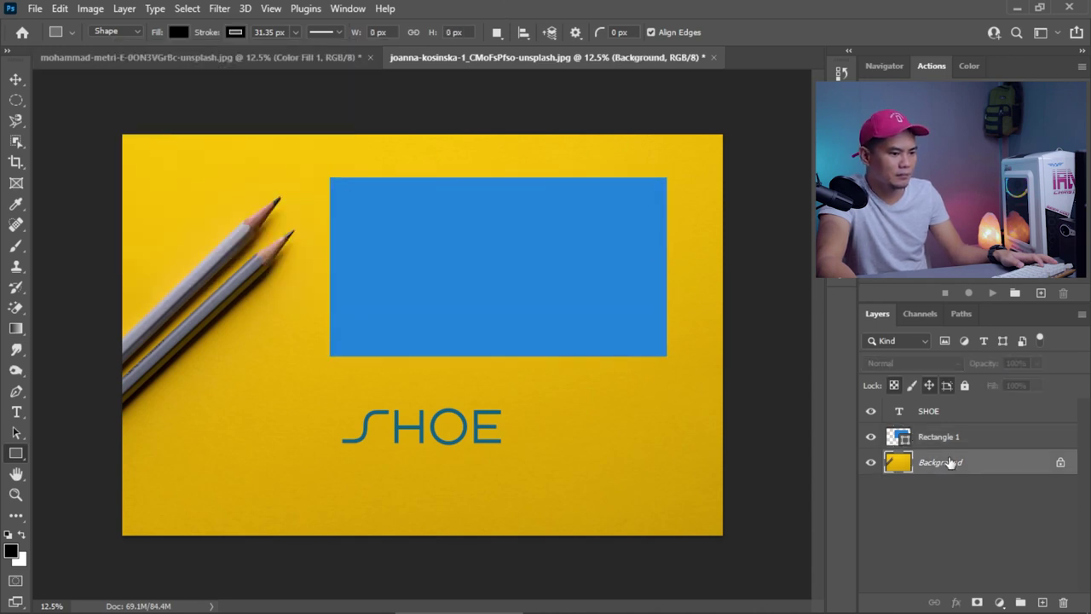
left_click(949, 437)
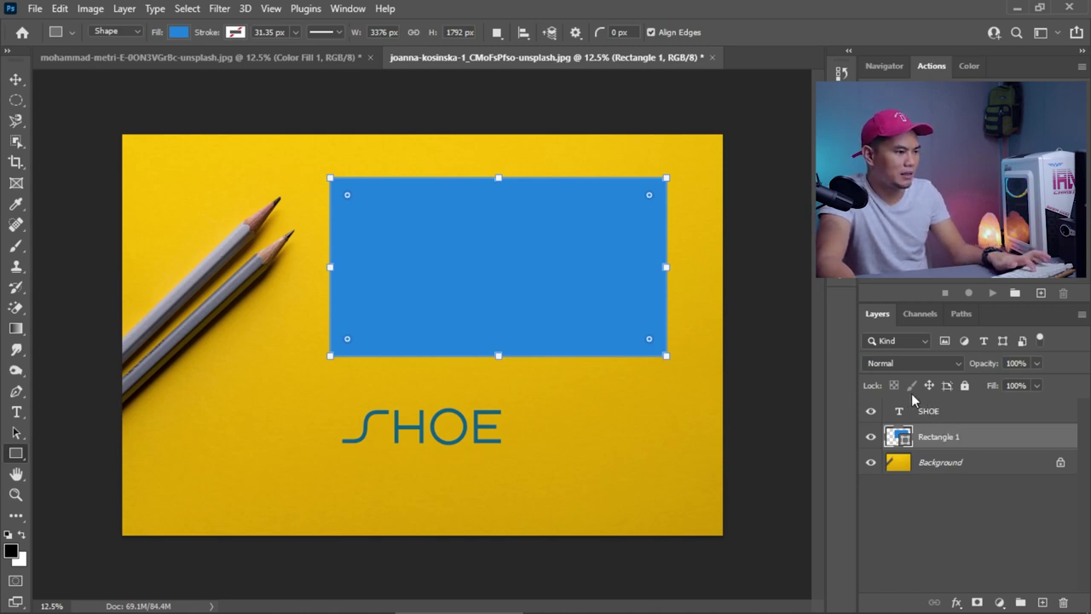
- Free Transform the blue rectangle with unlinked proportions, flattening it into a wide thin bar
key("ctrl+t")
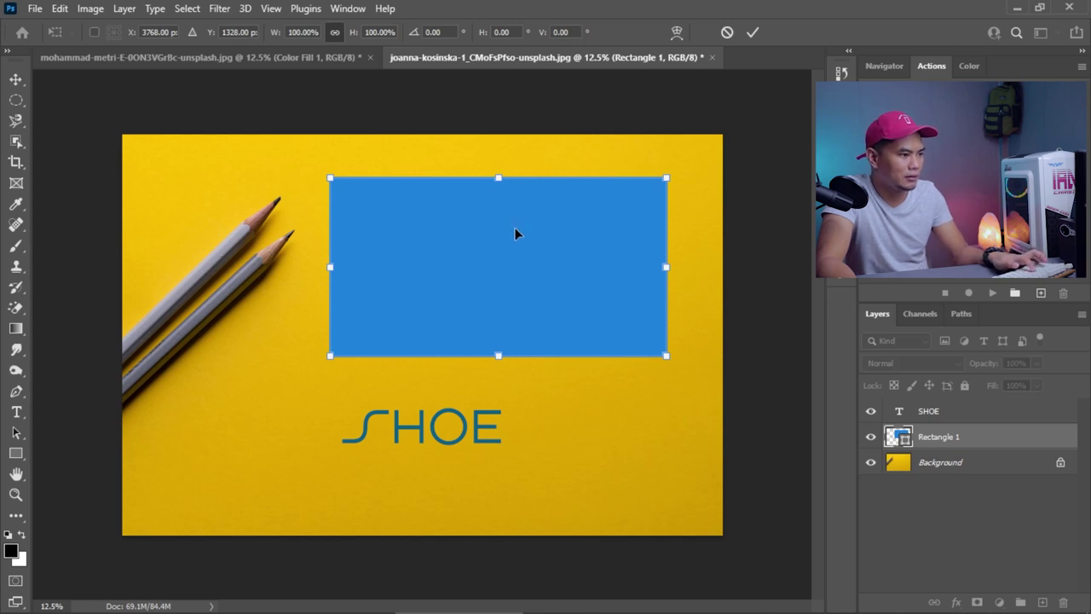
left_click_drag(499, 178, 497, 155)
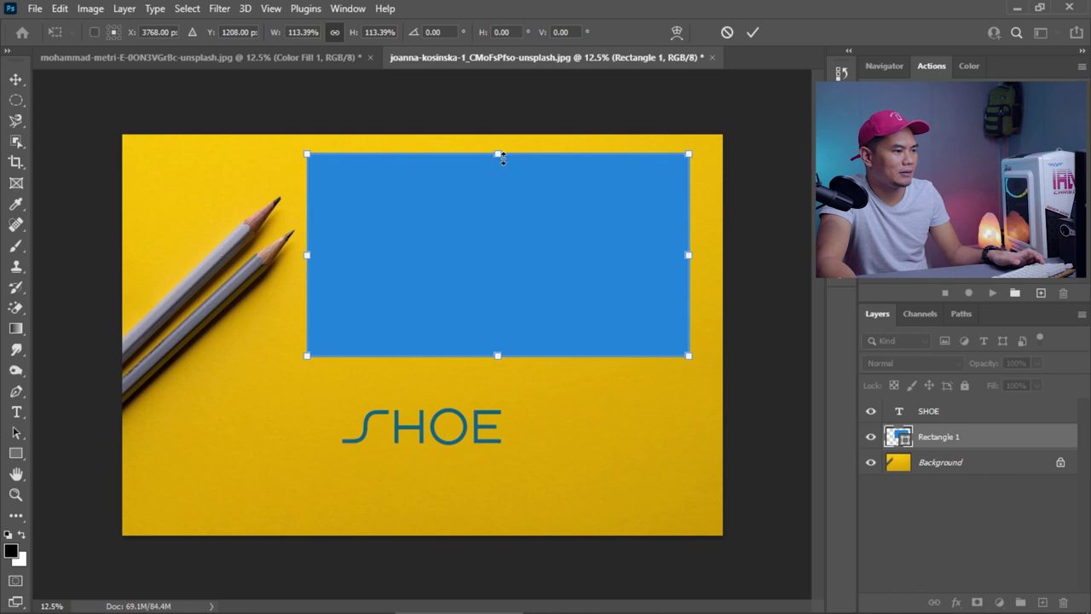
left_click_drag(502, 156, 498, 243)
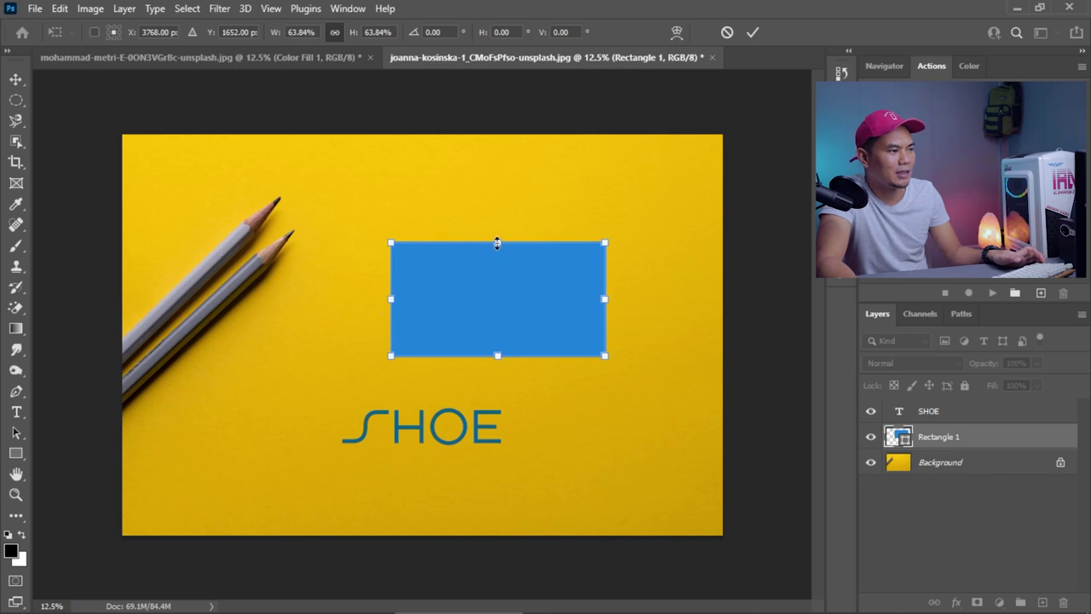
left_click_drag(497, 243, 495, 166)
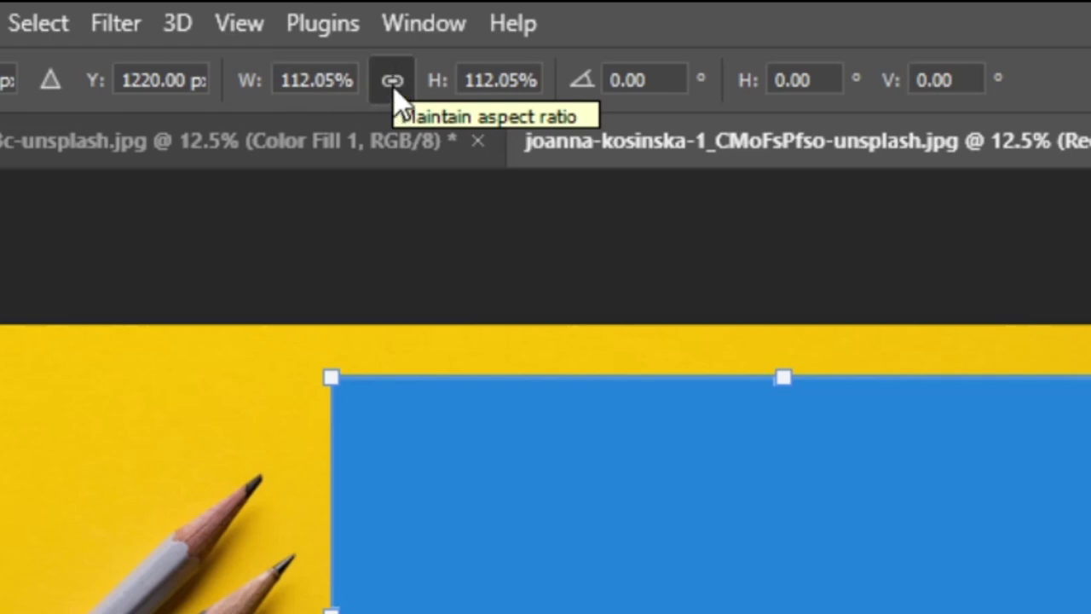
left_click(395, 85)
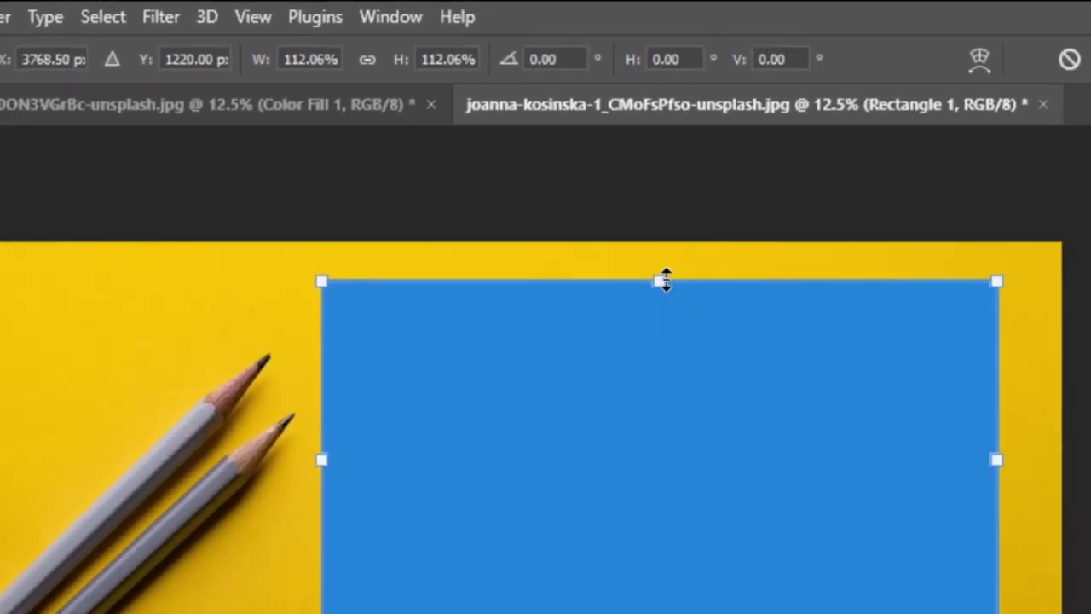
left_click_drag(782, 377, 786, 613)
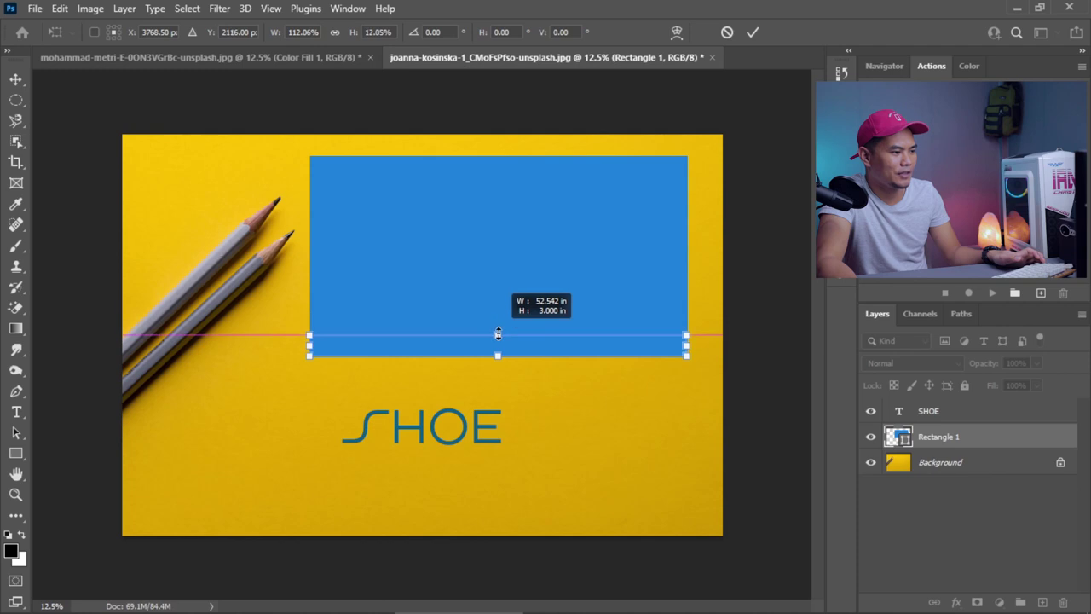
left_click_drag(498, 334, 498, 336)
left_click_drag(309, 345, 29, 346)
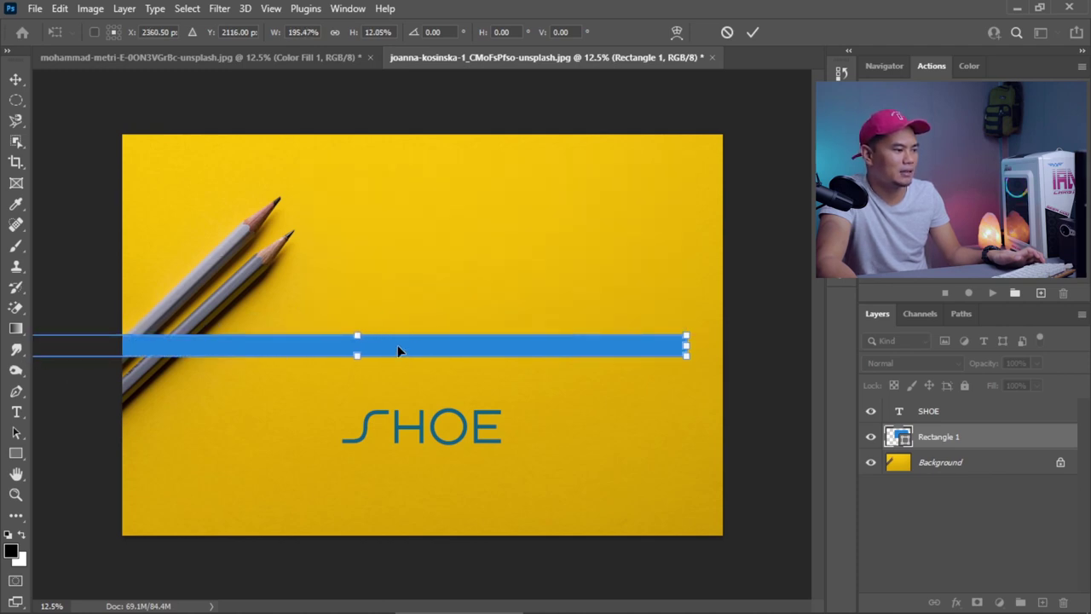
- Move the bar below the SHOE text and squash it into a thin strip along the bottom
left_click_drag(399, 350, 465, 502)
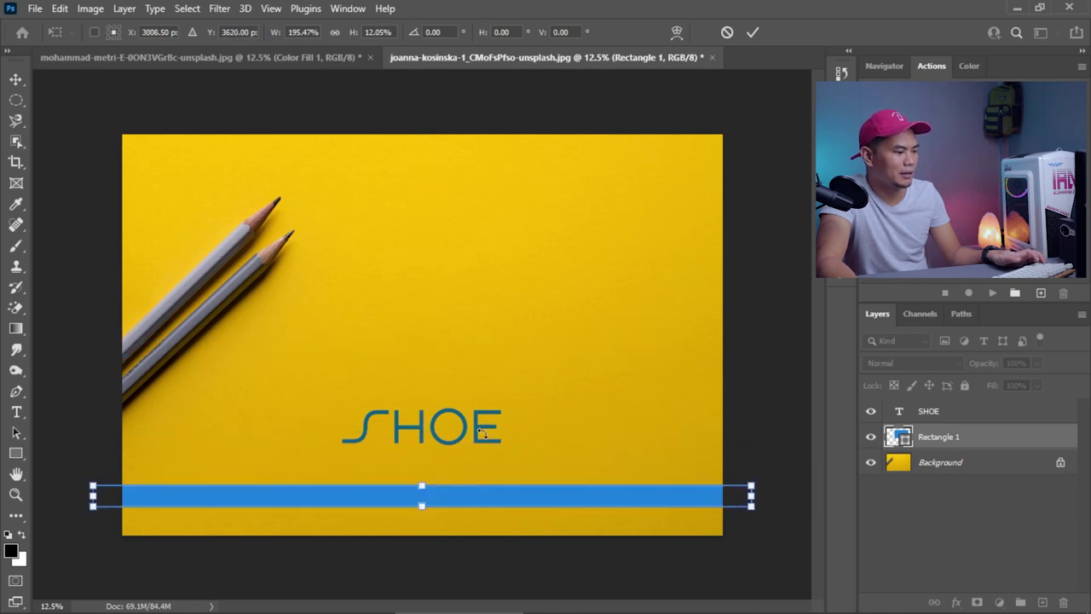
left_click(334, 33)
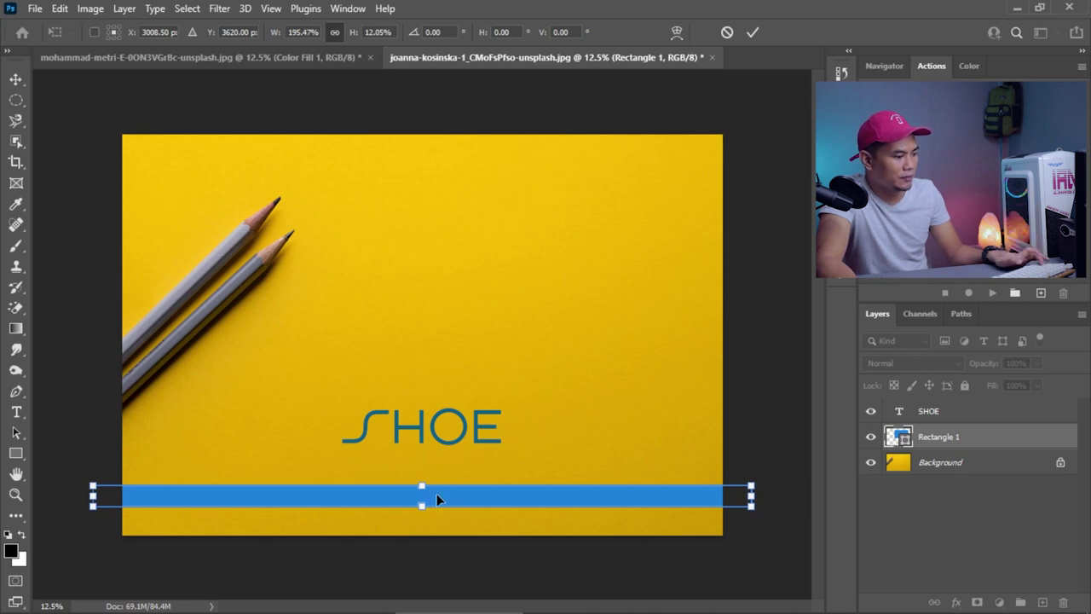
left_click_drag(422, 486, 417, 288)
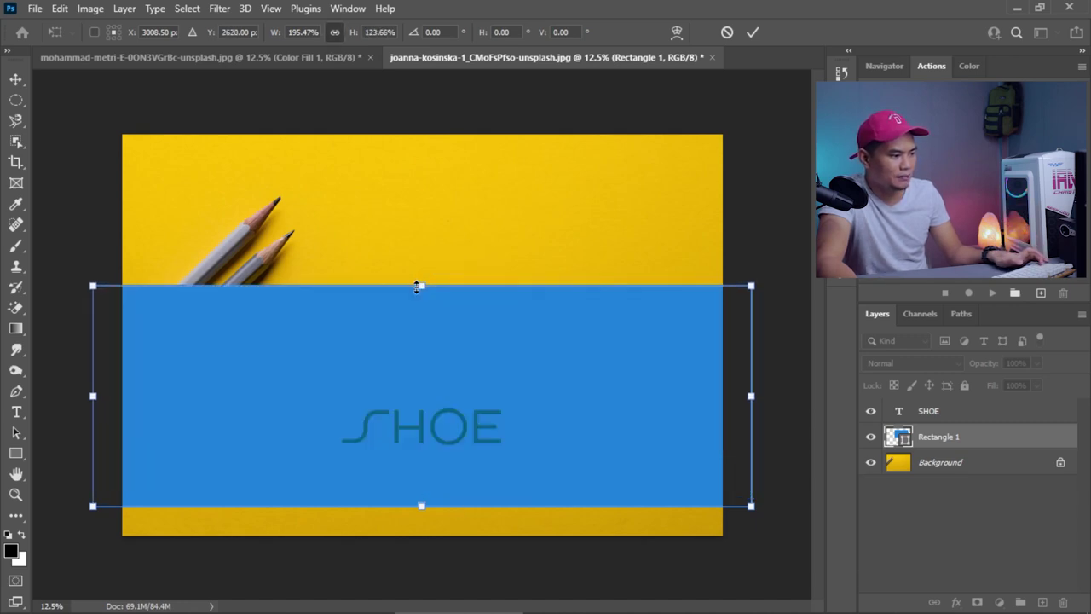
mouse_move(751, 397)
left_mouse_down()
mouse_move(485, 396)
mouse_move(750, 396)
left_mouse_up()
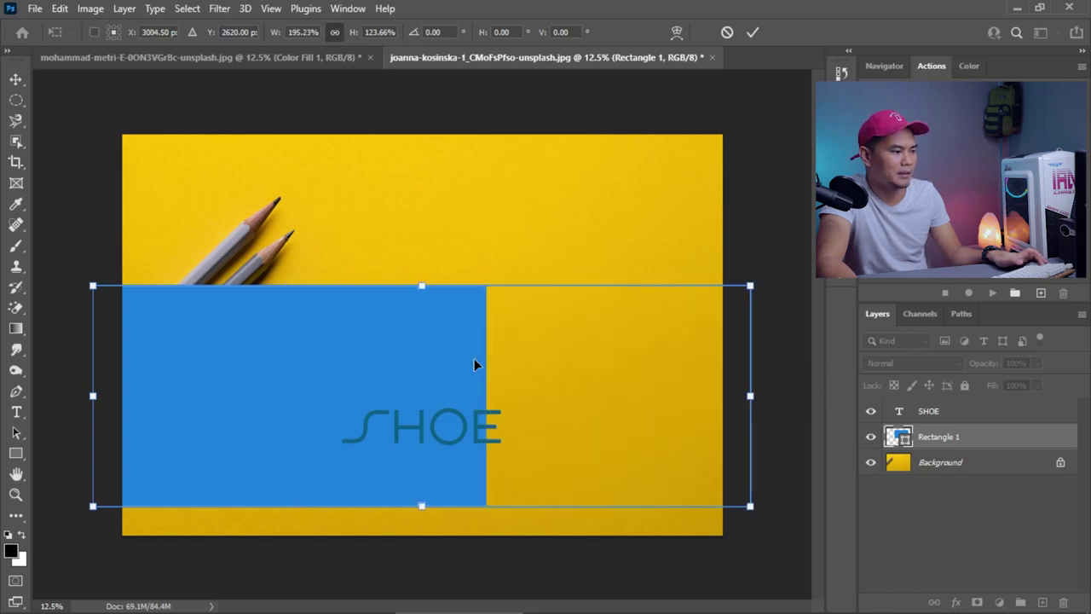
left_click_drag(422, 288, 435, 507)
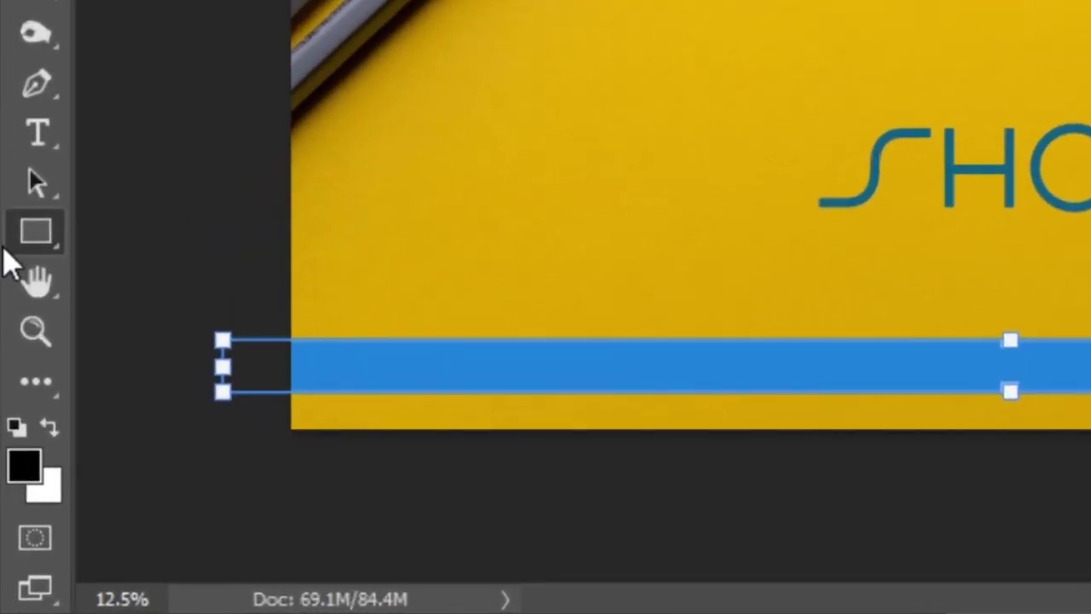
- Draw a blue 3680 × 1392 px Ellipse 1 above the SHOE text with the Ellipse Tool
right_click(30, 234)
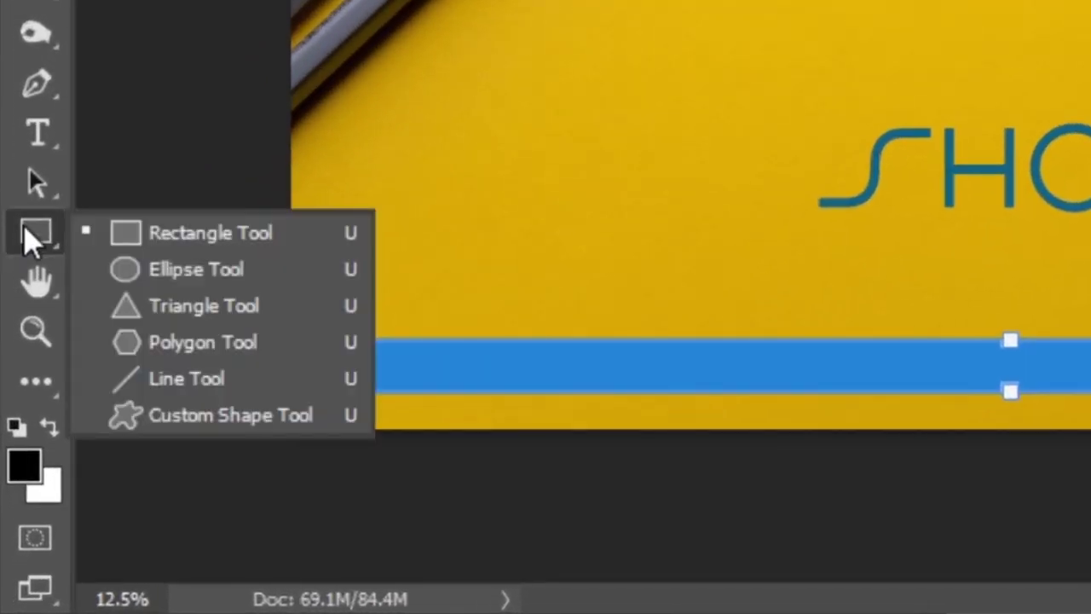
left_click(171, 271)
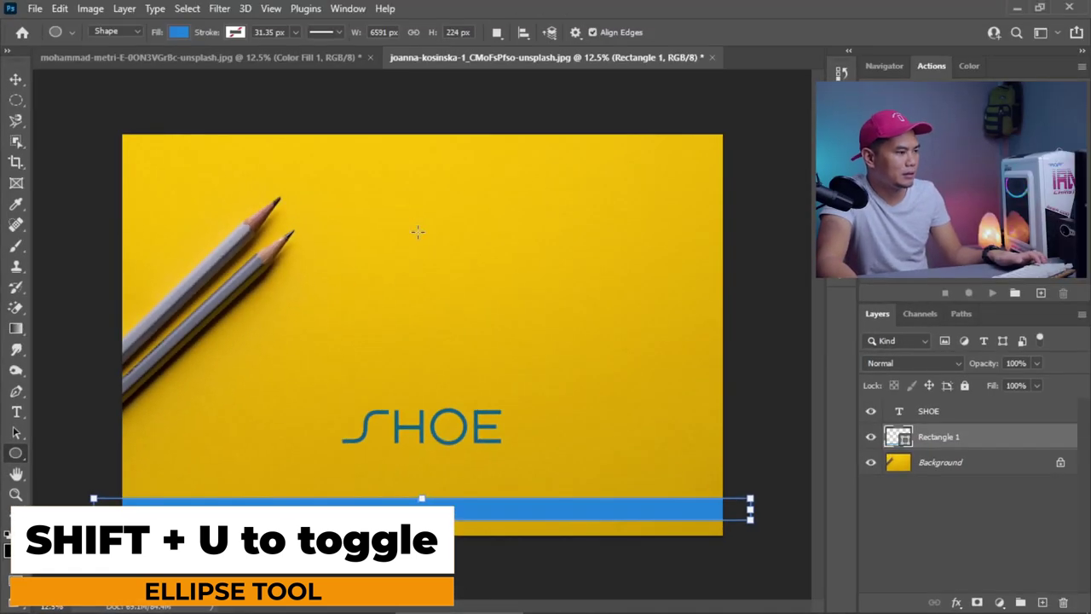
left_click_drag(343, 222, 710, 361)
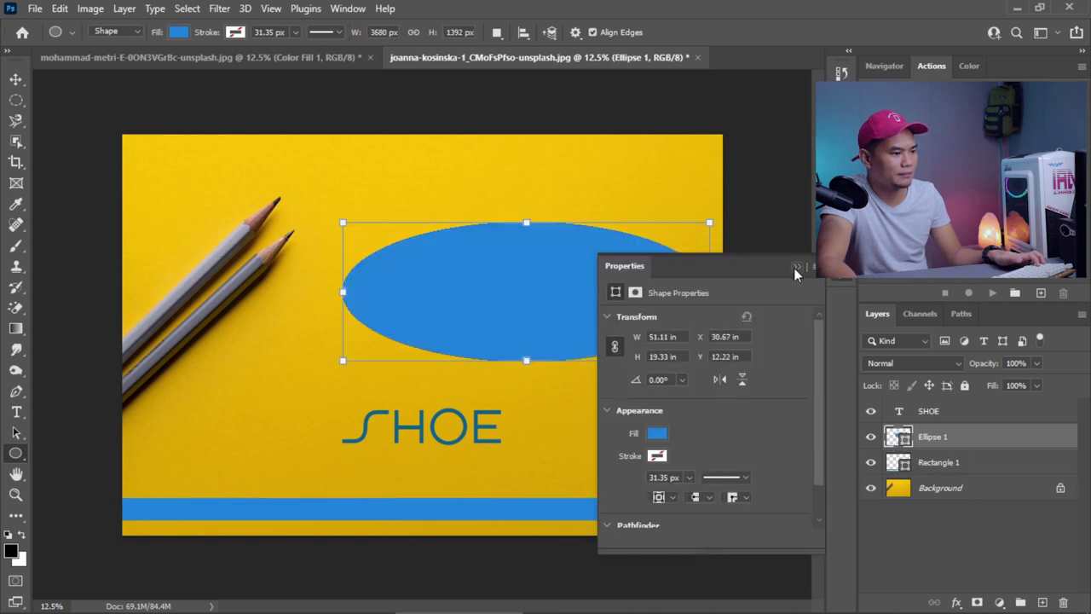
left_click(657, 434)
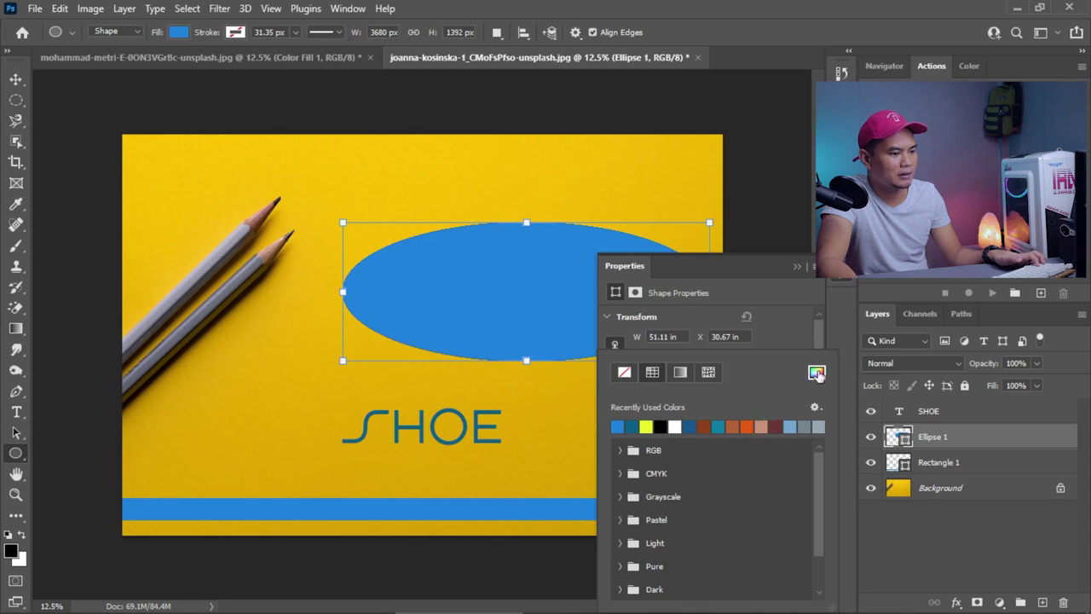
- Change Ellipse 1's fill to crimson red f11246 using the Color Picker
left_click(817, 371)
left_click_drag(637, 94, 634, 71)
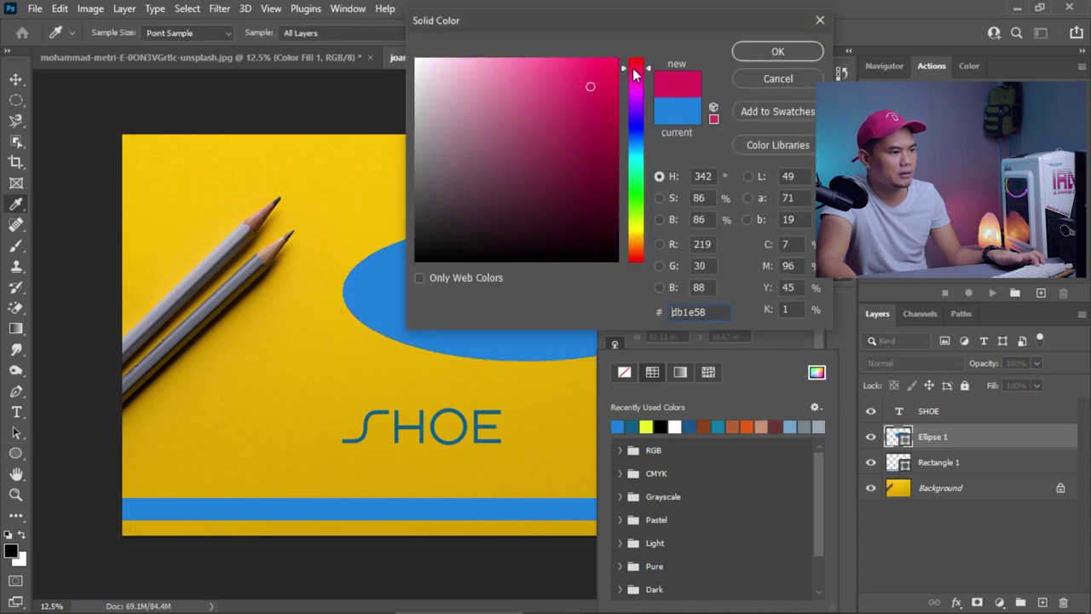
left_click(742, 56)
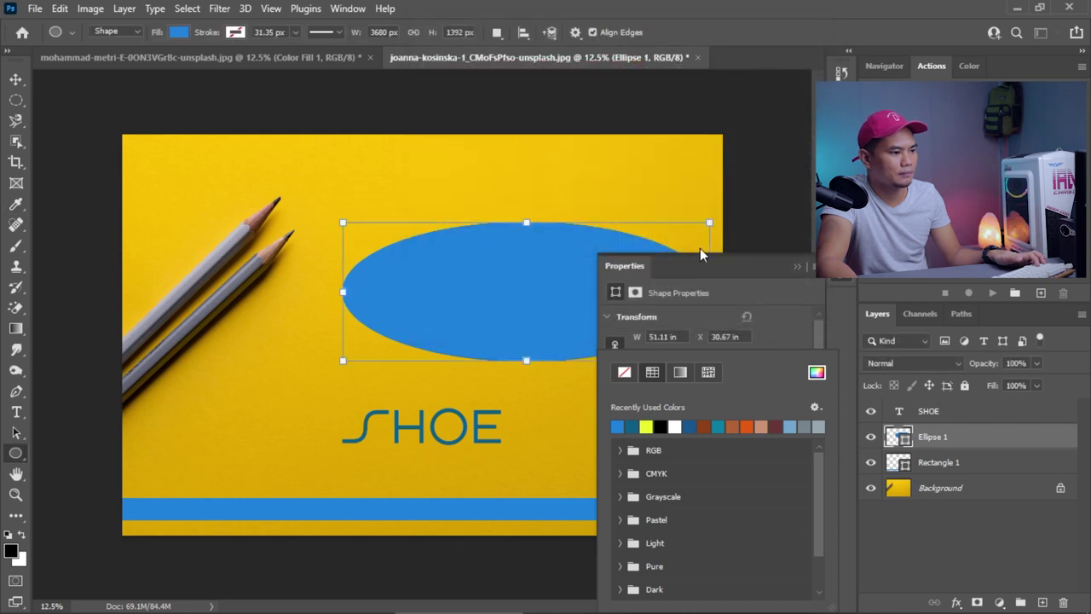
left_click(794, 266)
left_click(794, 266)
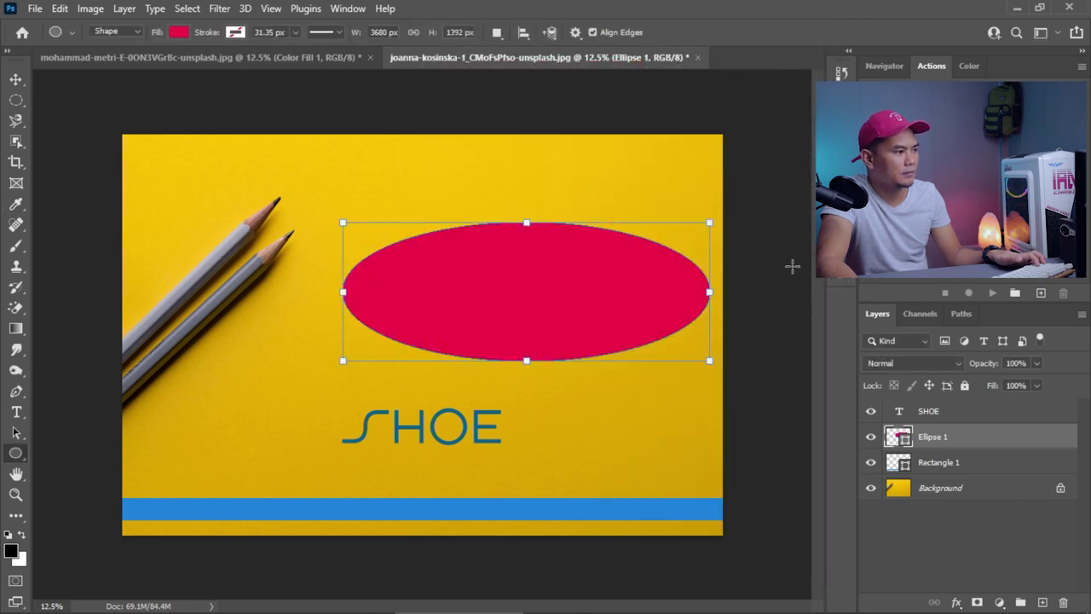
- Nudge the red ellipse slightly to the left with the Move tool
left_click(234, 32)
left_click(234, 33)
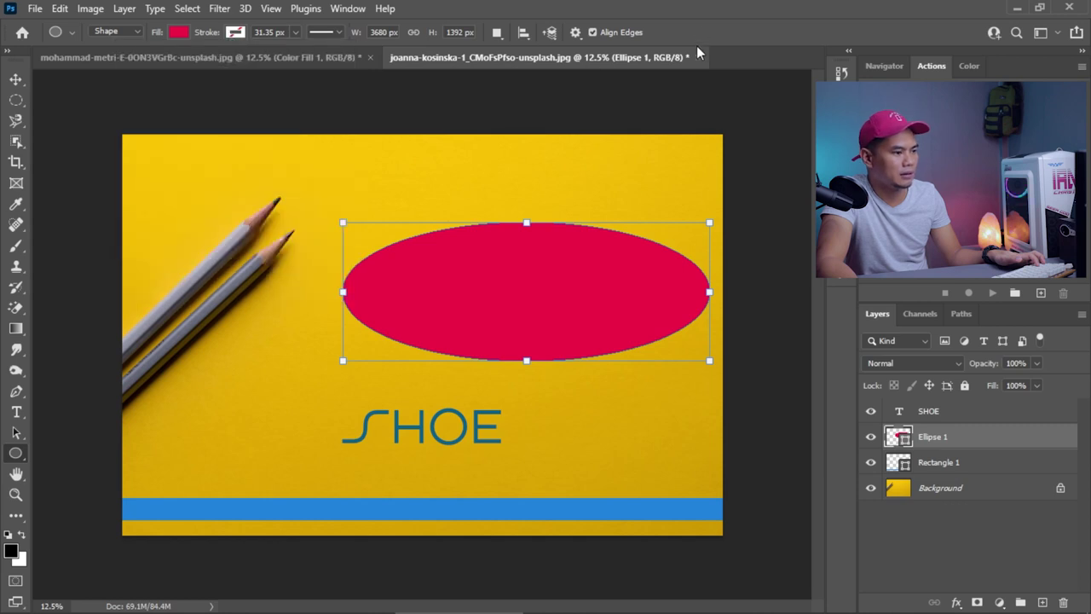
key("v")
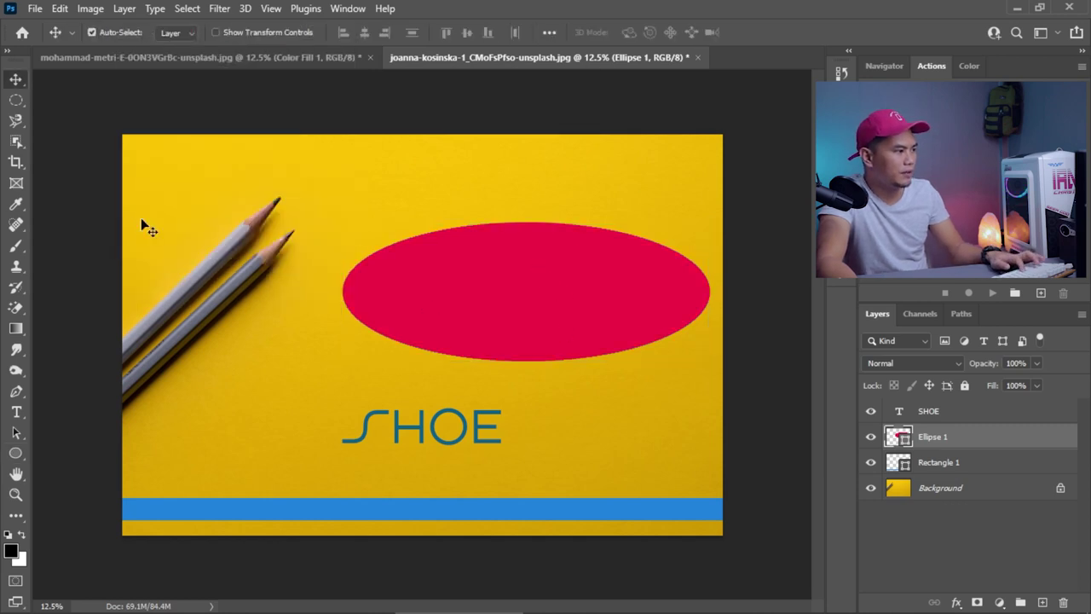
left_click_drag(533, 302, 501, 296)
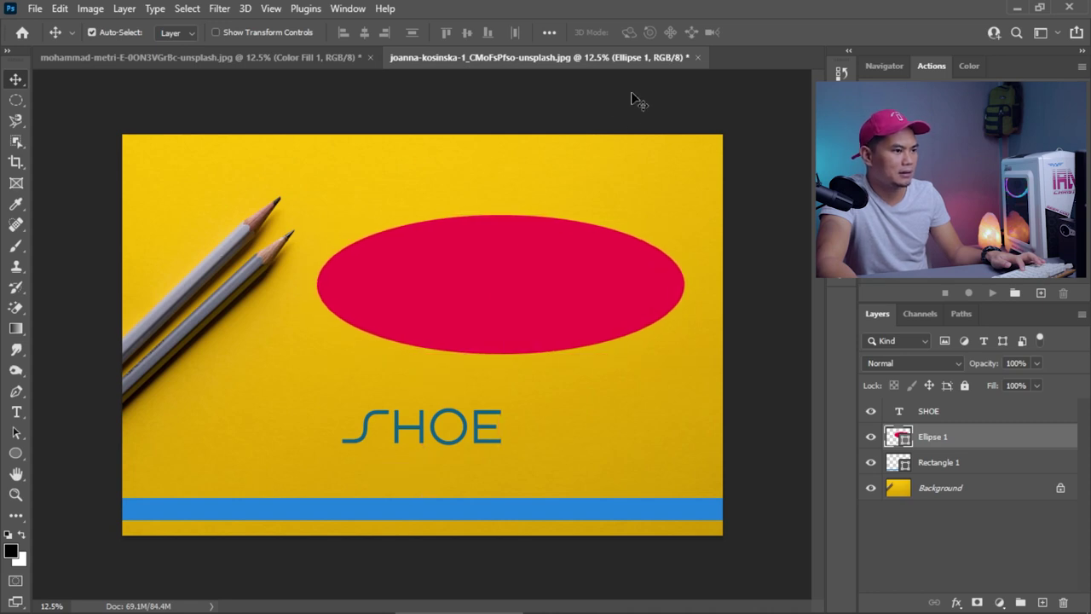
- Copy the floral shoe's Layer 0 from the shoe photo and paste it into the pencil image as Layer 1
left_click(939, 466)
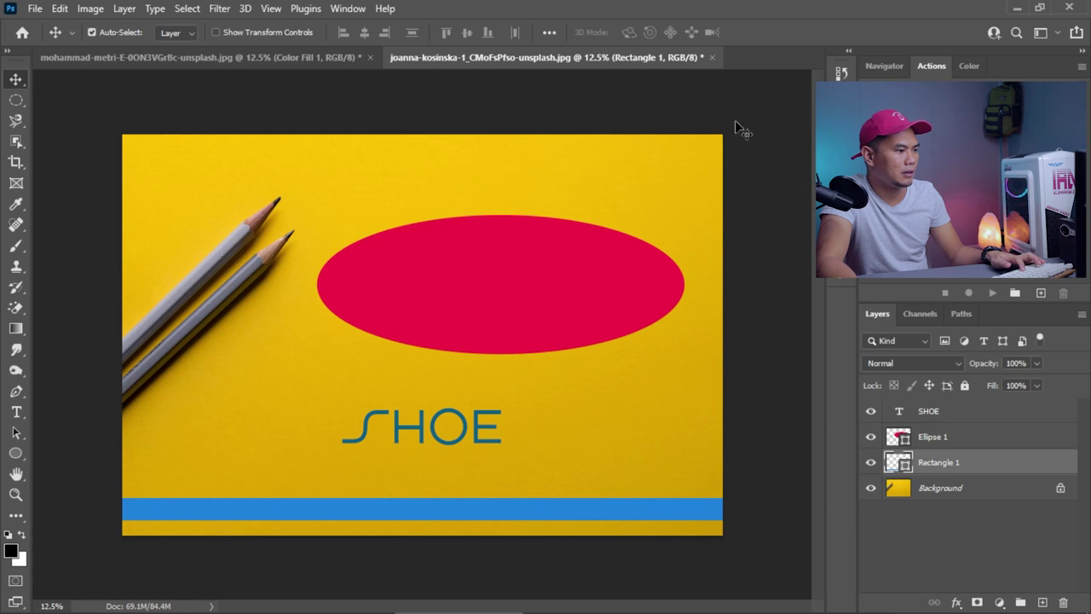
left_click(313, 57)
left_click(890, 419)
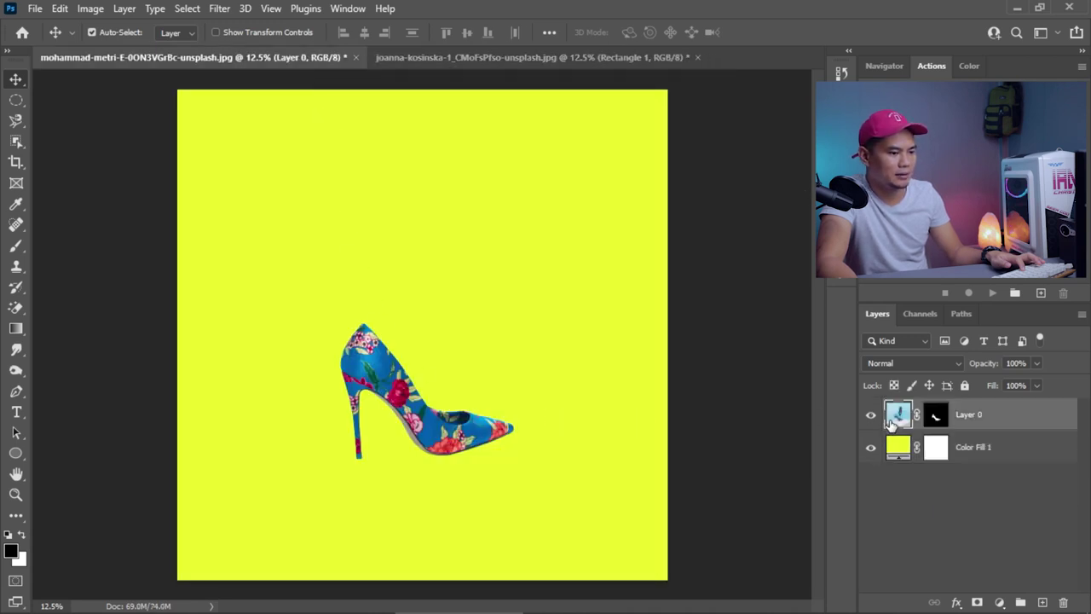
left_click(454, 56)
key("ctrl")
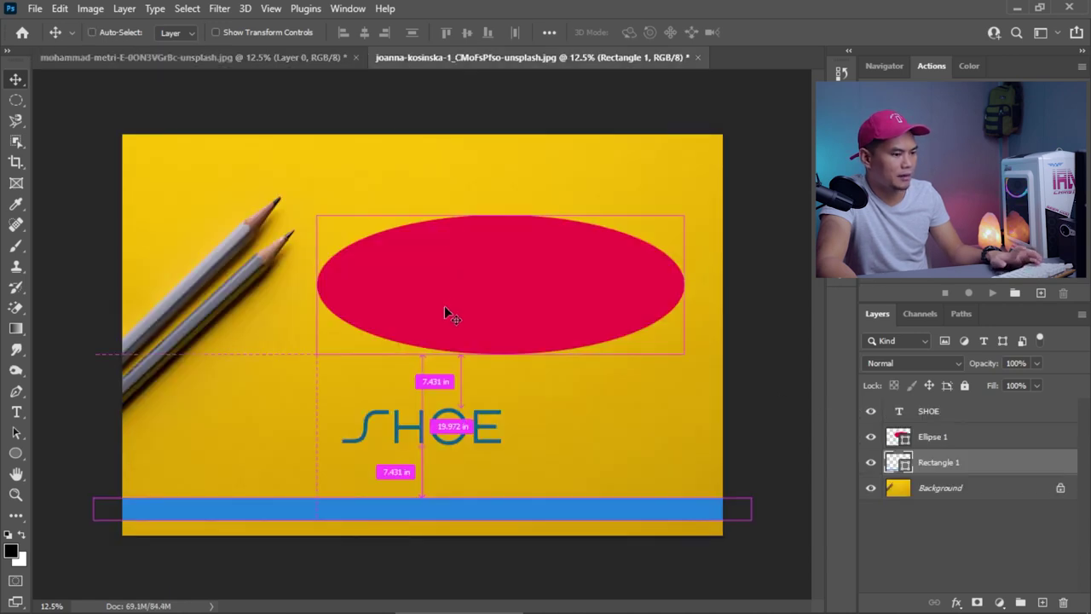
key("ctrl+v")
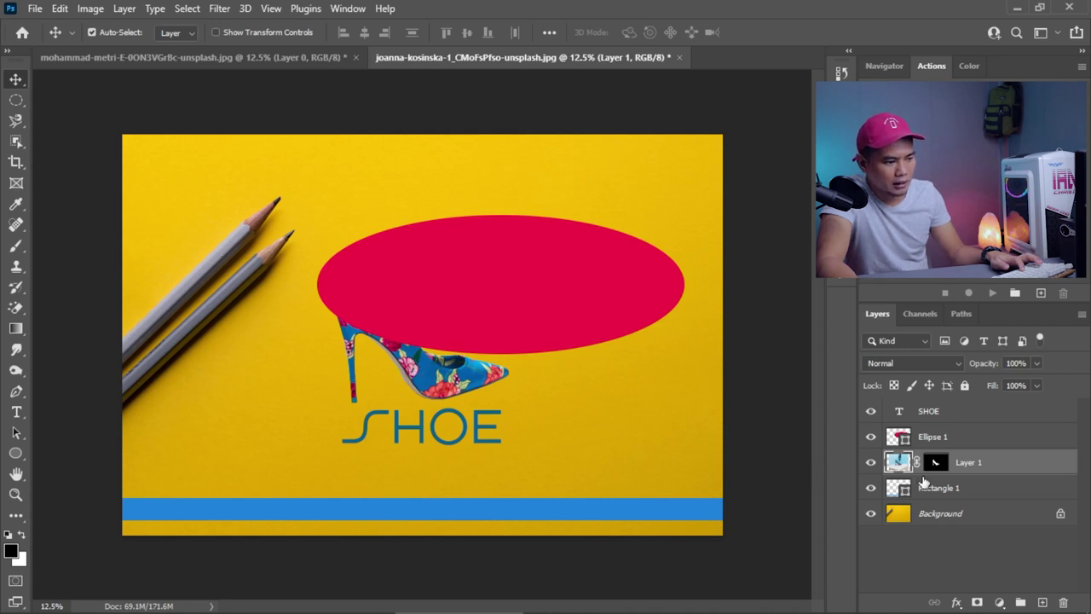
- Move the shoe onto the red ellipse and stack Layer 1 above the ellipse and SHOE text
mouse_move(418, 375)
left_mouse_down()
mouse_move(429, 341)
mouse_move(466, 347)
mouse_move(406, 347)
mouse_move(425, 361)
mouse_move(390, 346)
mouse_move(487, 341)
mouse_move(492, 366)
mouse_move(512, 360)
mouse_move(341, 361)
mouse_move(438, 378)
mouse_move(416, 385)
mouse_move(398, 373)
left_mouse_up()
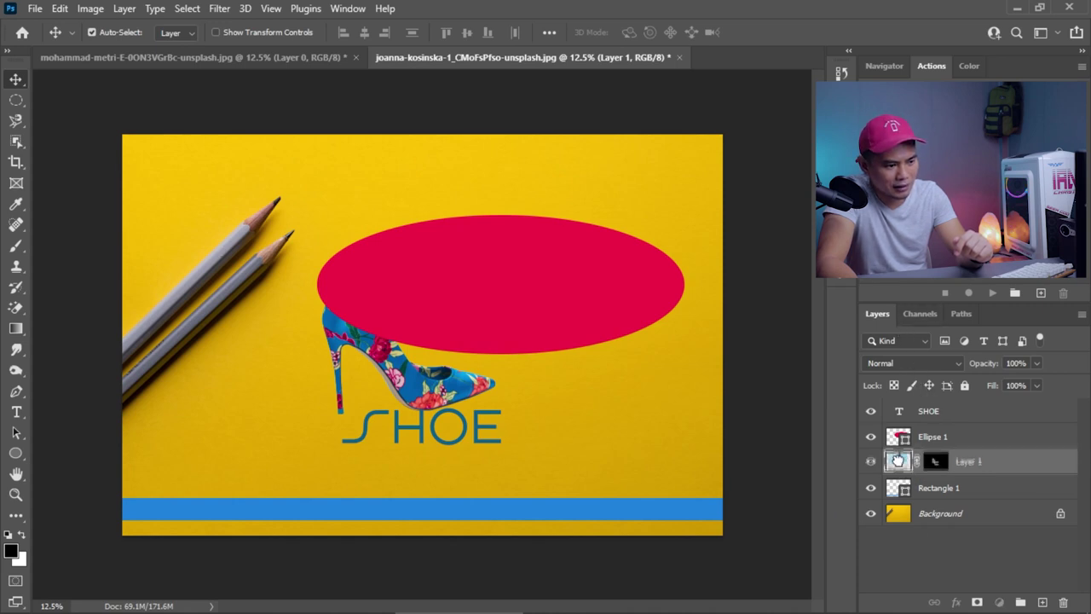
left_click_drag(899, 463, 906, 434)
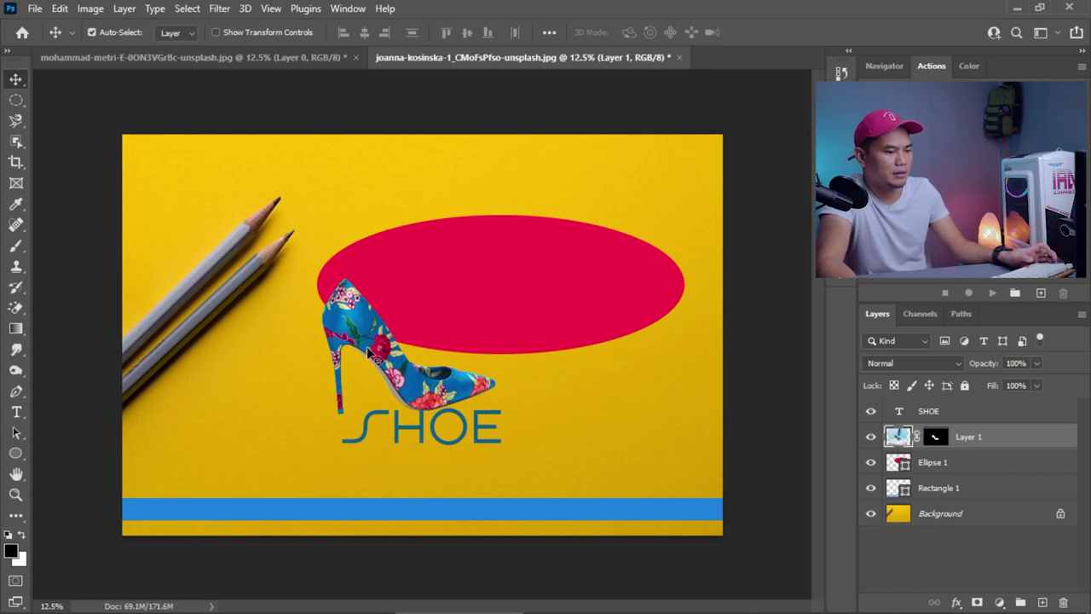
left_click_drag(389, 358, 457, 330)
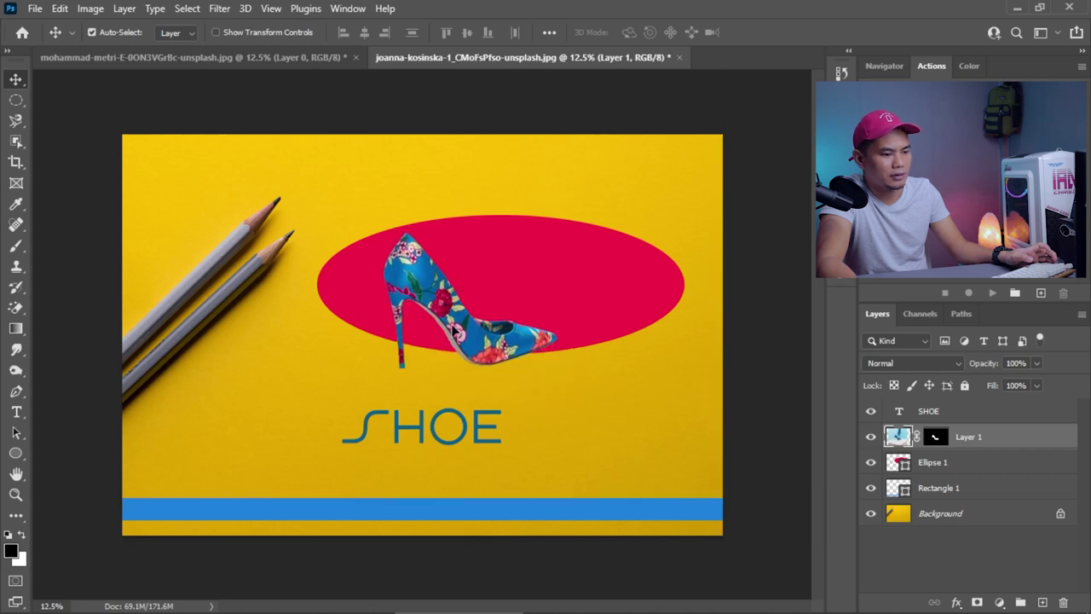
left_click_drag(900, 436, 900, 404)
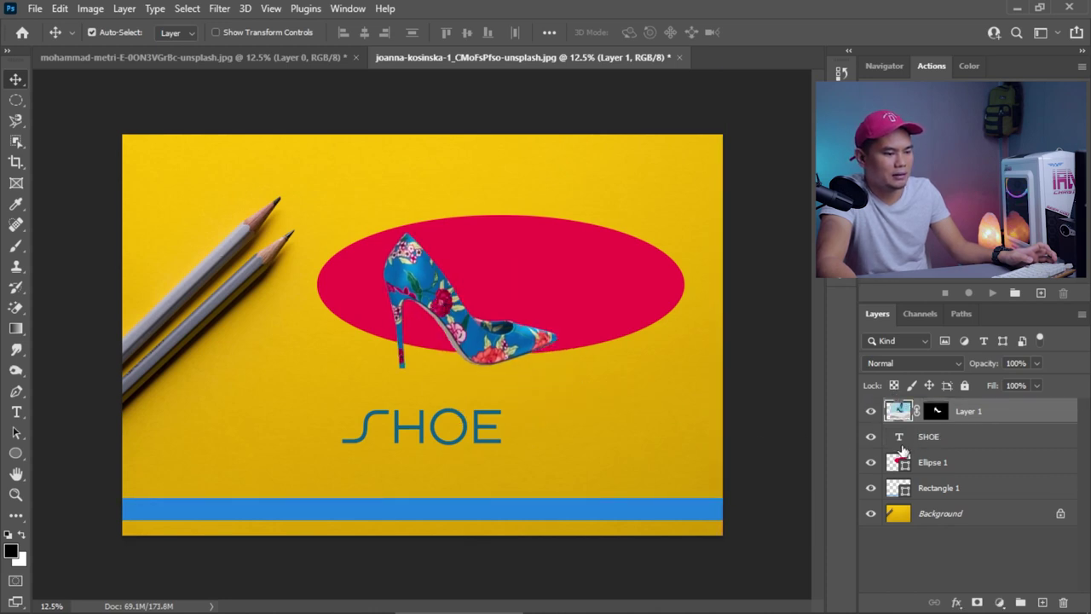
- Bring the SHOE text layer to the top and centre the text beneath the shoe
left_click(901, 445)
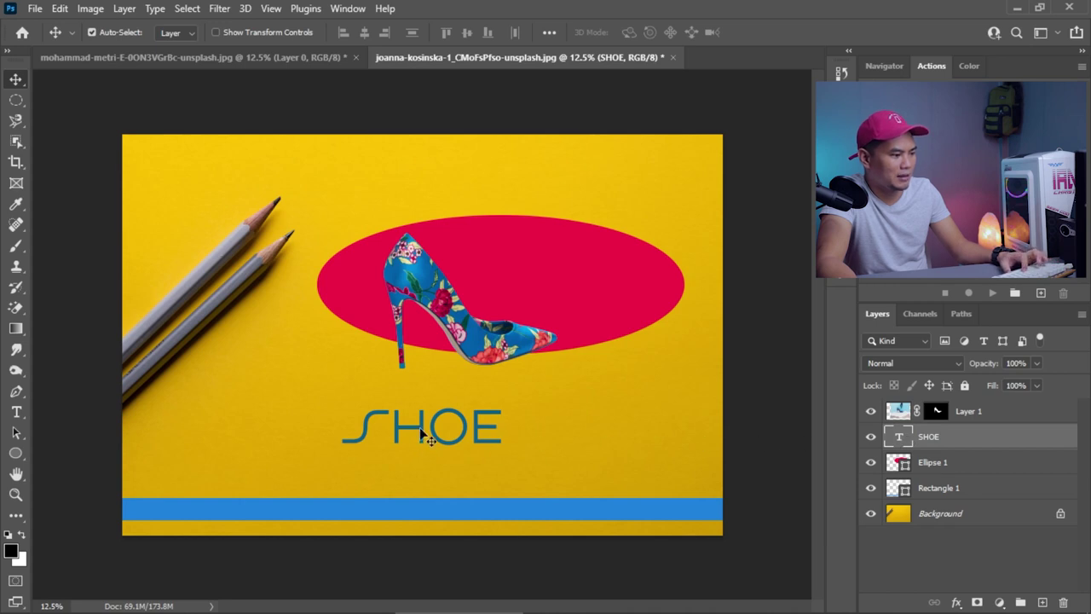
left_click_drag(421, 435, 472, 446)
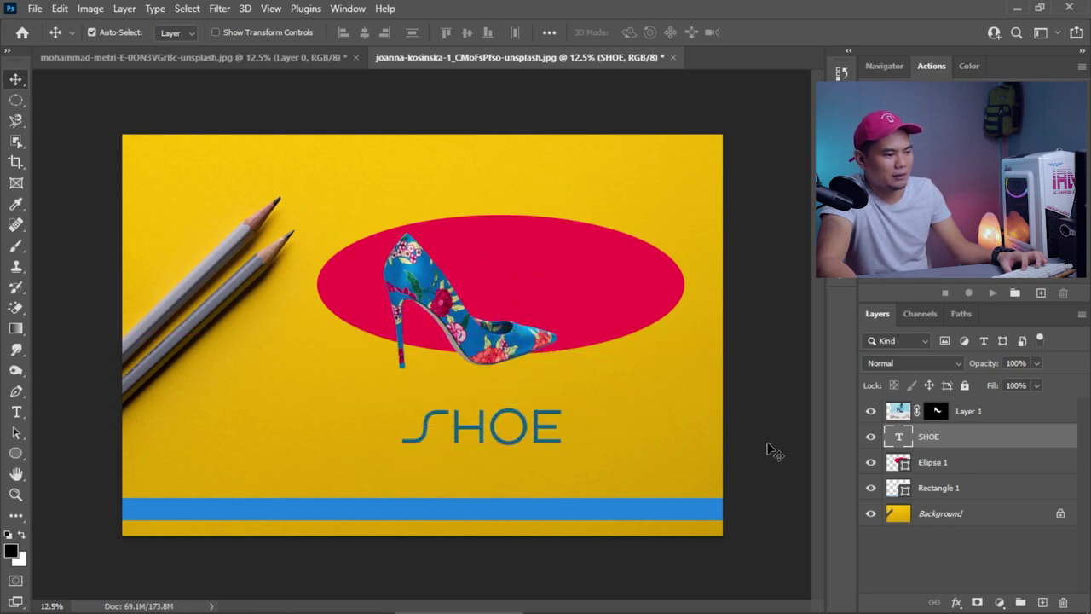
left_click_drag(878, 443, 887, 406)
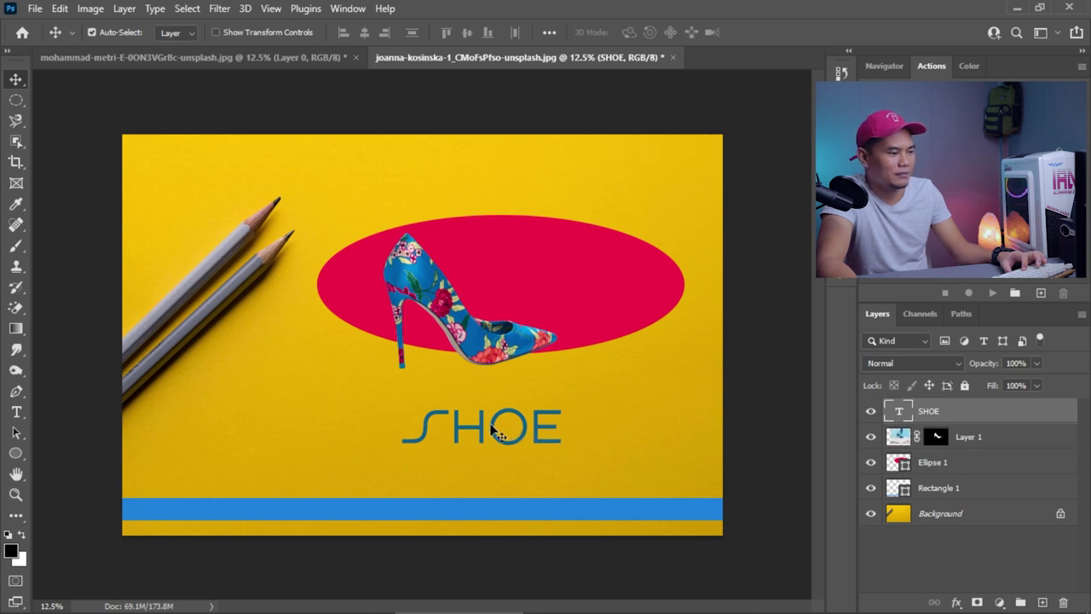
mouse_move(470, 443)
left_mouse_down()
mouse_move(455, 357)
mouse_move(489, 414)
mouse_move(456, 443)
mouse_move(523, 465)
mouse_move(478, 465)
mouse_move(476, 446)
mouse_move(489, 454)
left_mouse_up()
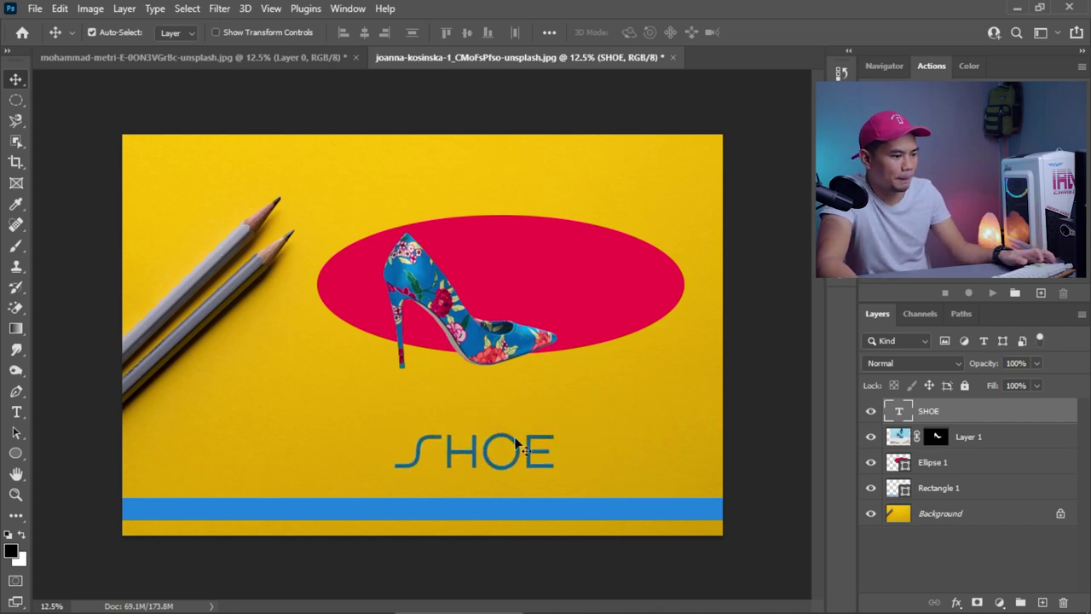
- Scale the shoe layer to about 145% and move it over the red ellipse
left_click(889, 439)
key("ctrl+t")
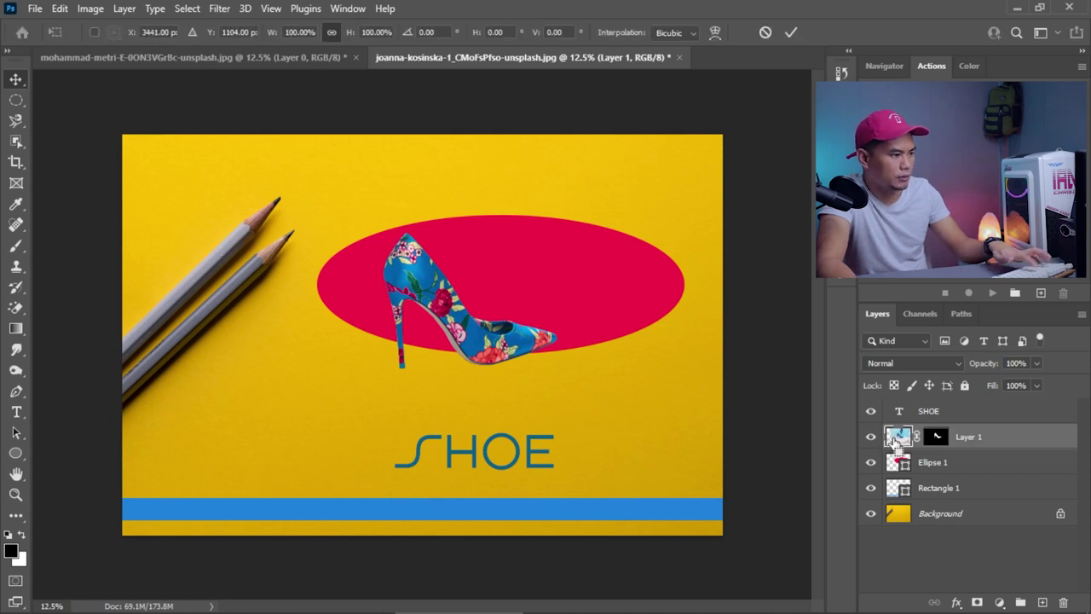
left_click_drag(220, 246, 25, 235)
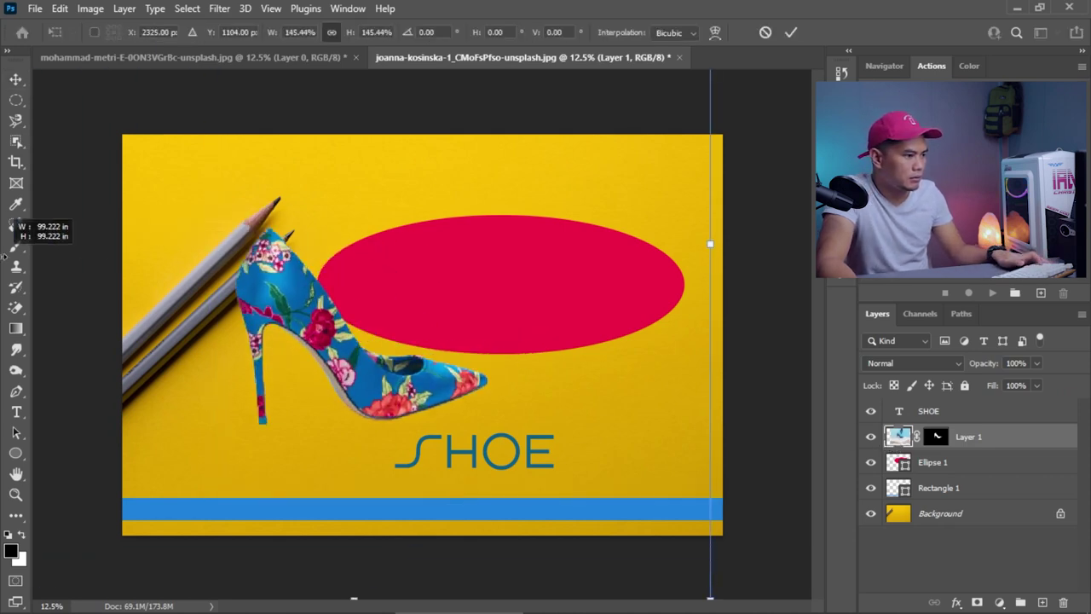
left_click_drag(54, 282, 417, 236)
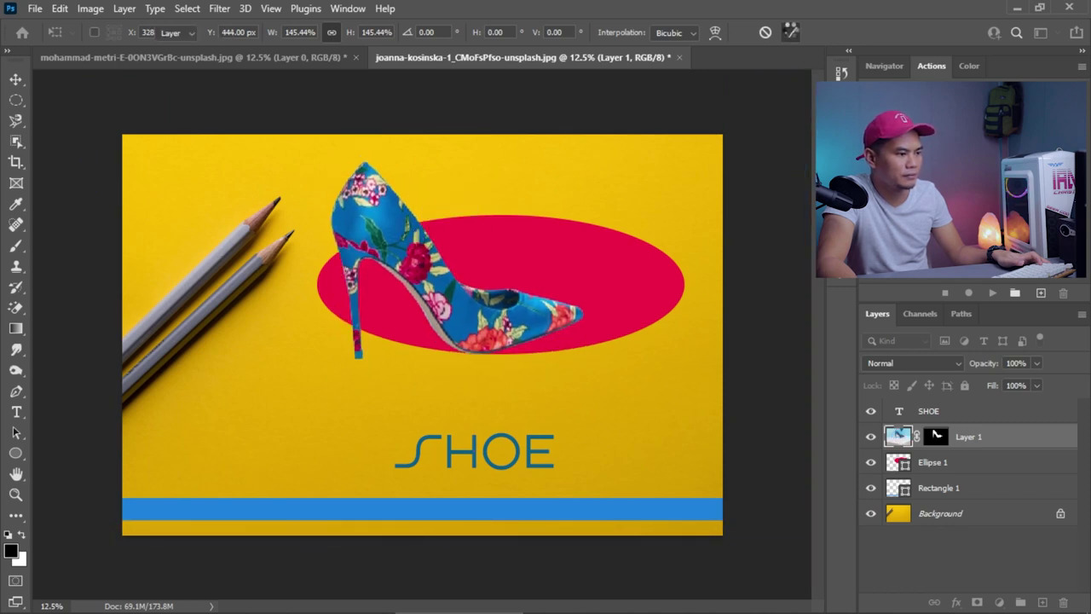
left_click(791, 33)
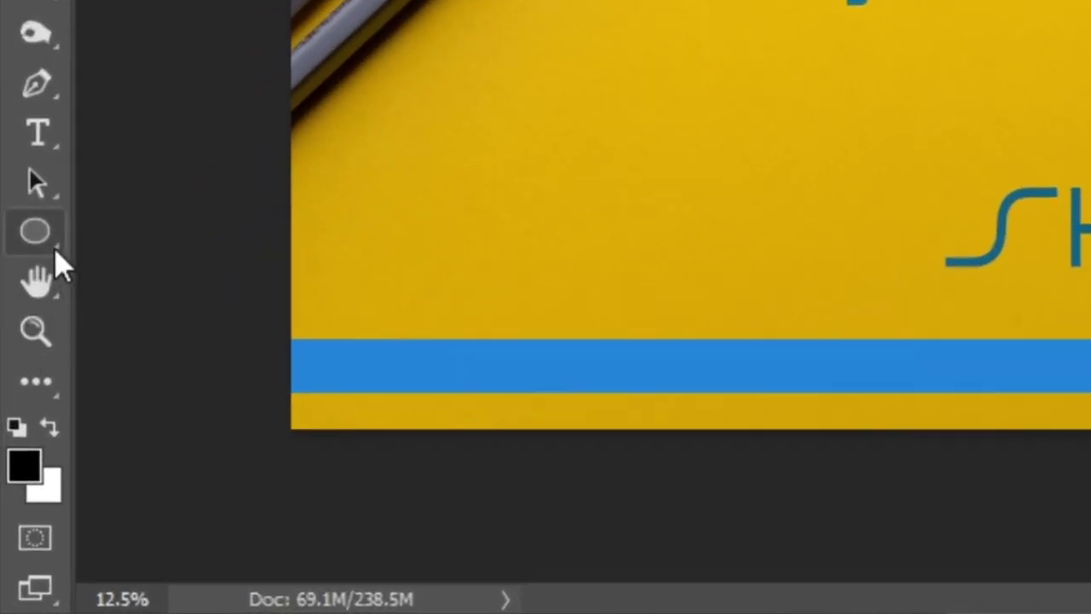
- Draw a tall black Triangle 1 shape on the left side of the canvas
right_click(36, 232)
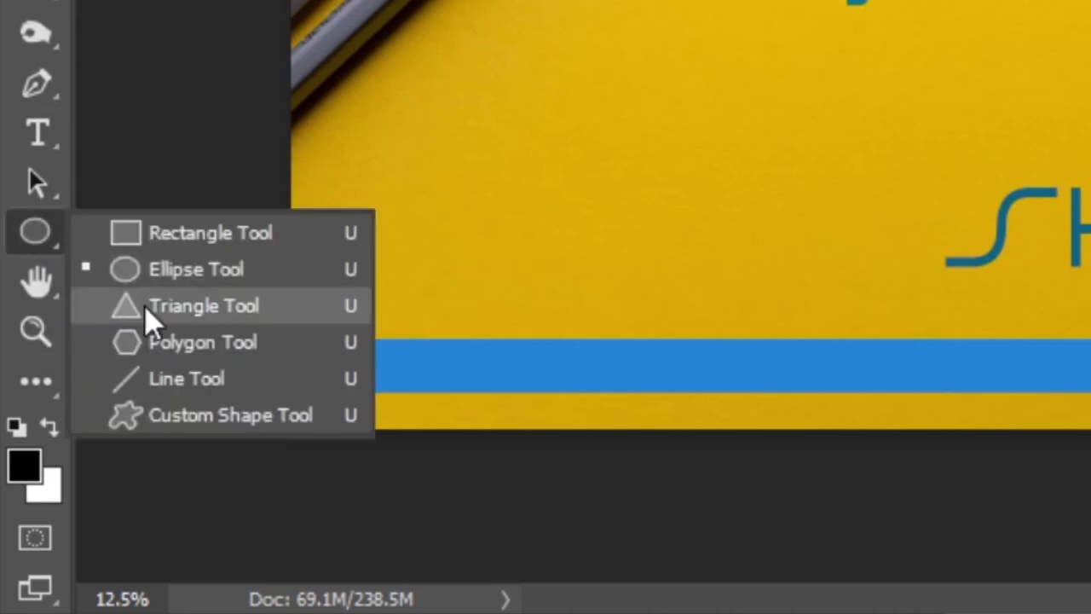
key("Escape")
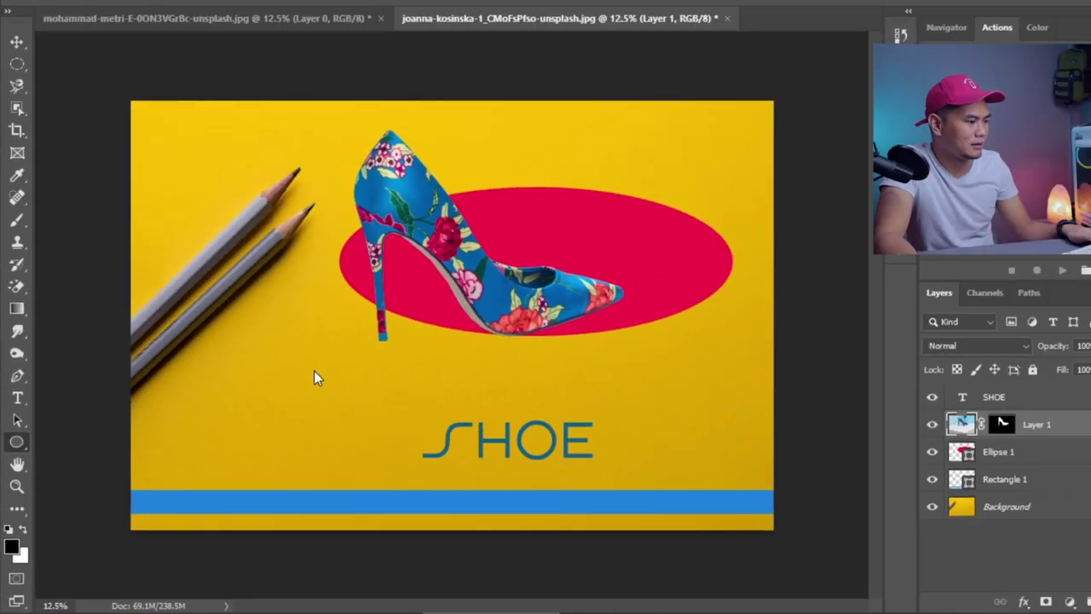
key("shift+u")
left_click_drag(314, 372, 108, 395)
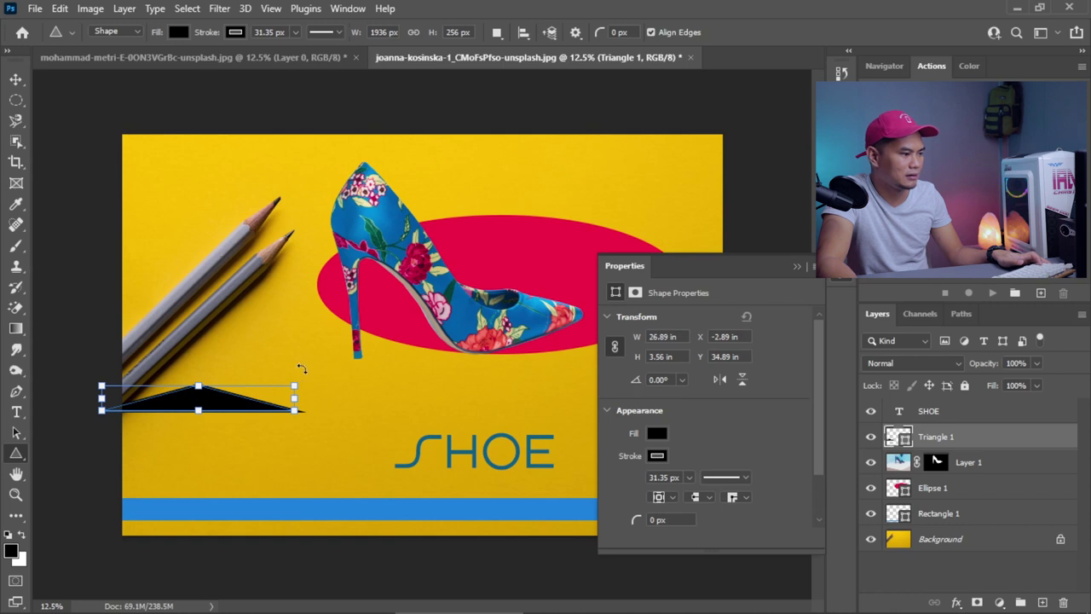
left_click_drag(198, 386, 358, 335)
left_click(795, 266)
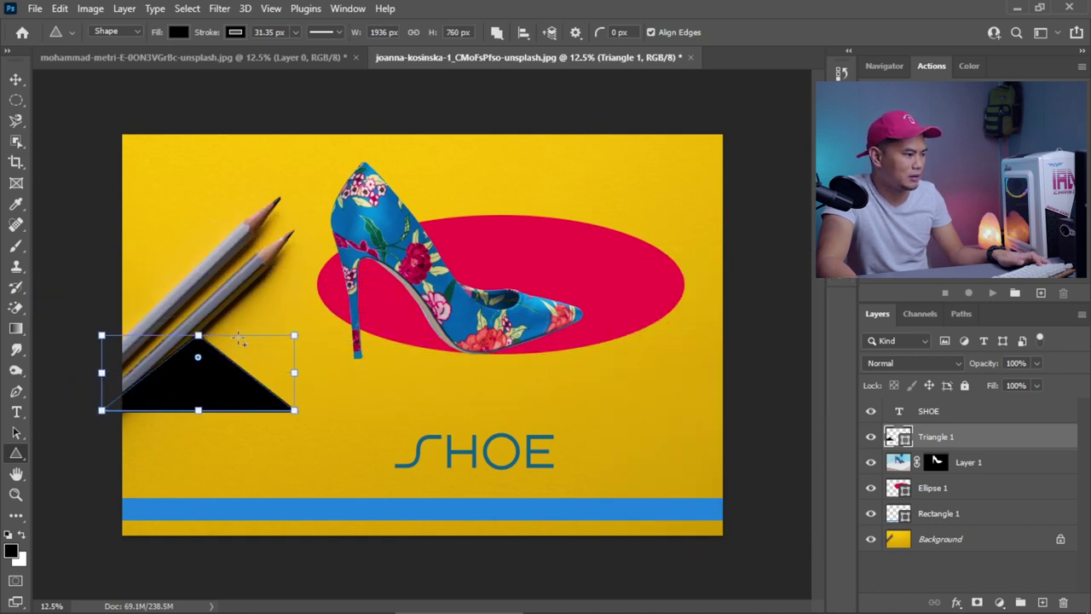
left_click_drag(202, 337, 206, 215)
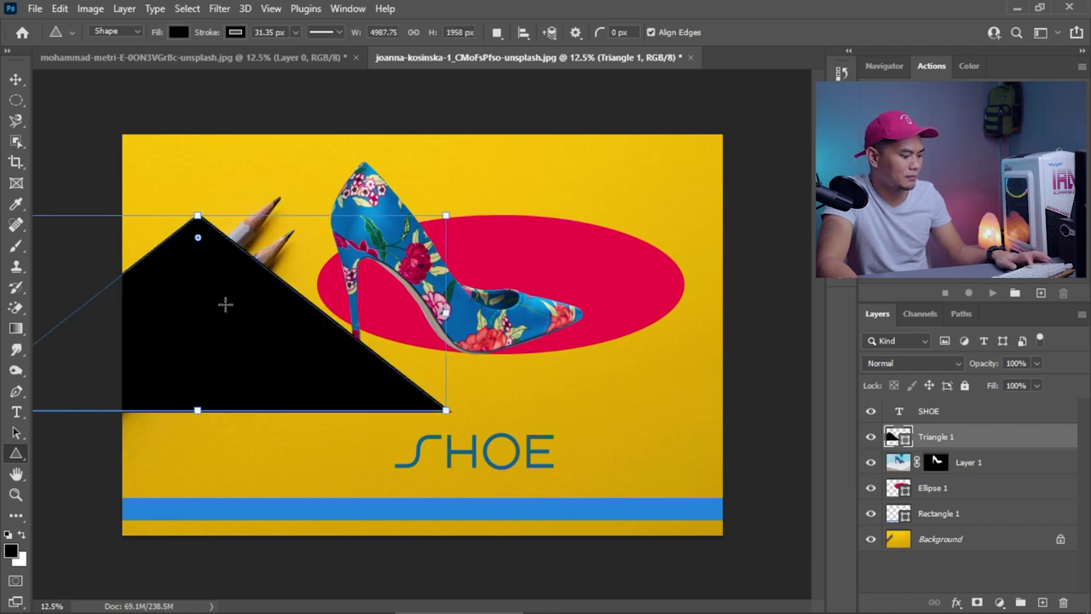
- Move the triangle toward the centre and narrow it to 20.29% width into a thin spike
key("v")
left_click_drag(213, 296, 508, 334)
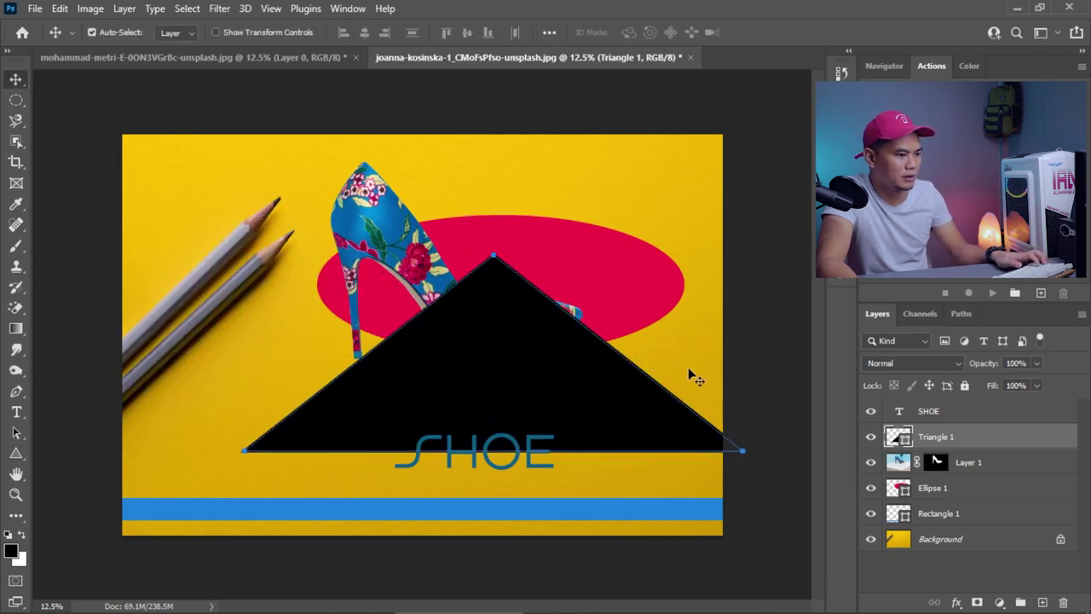
key("ctrl+t")
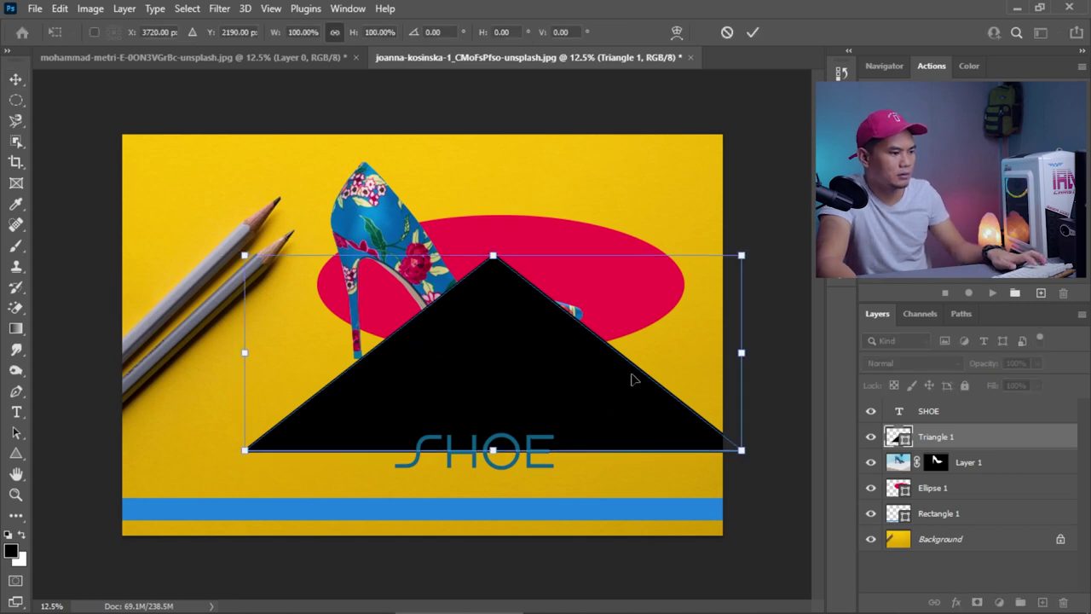
left_click_drag(743, 353, 345, 364)
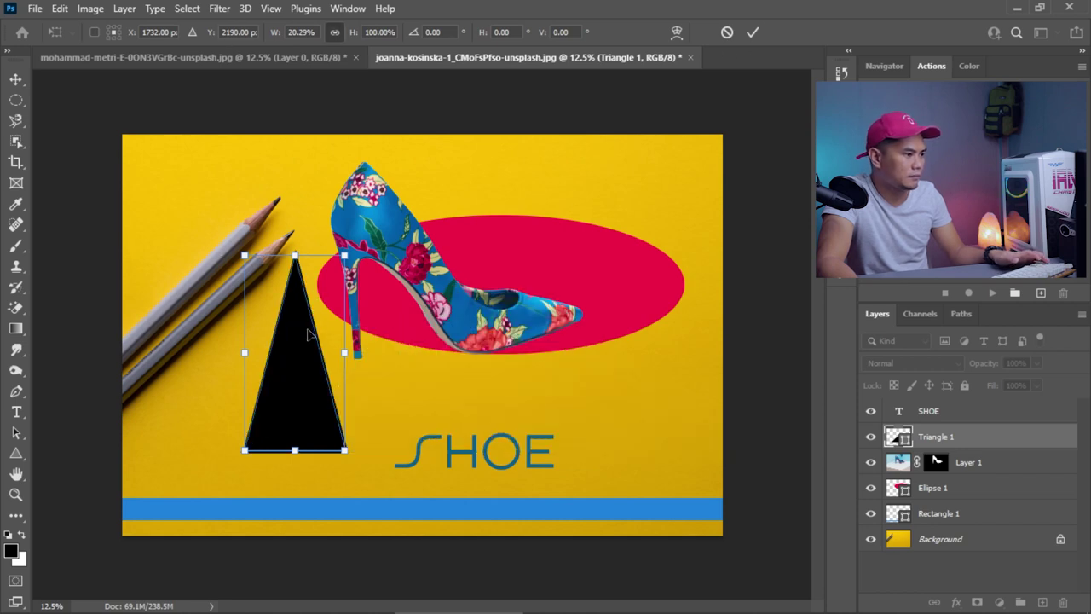
left_click(753, 32)
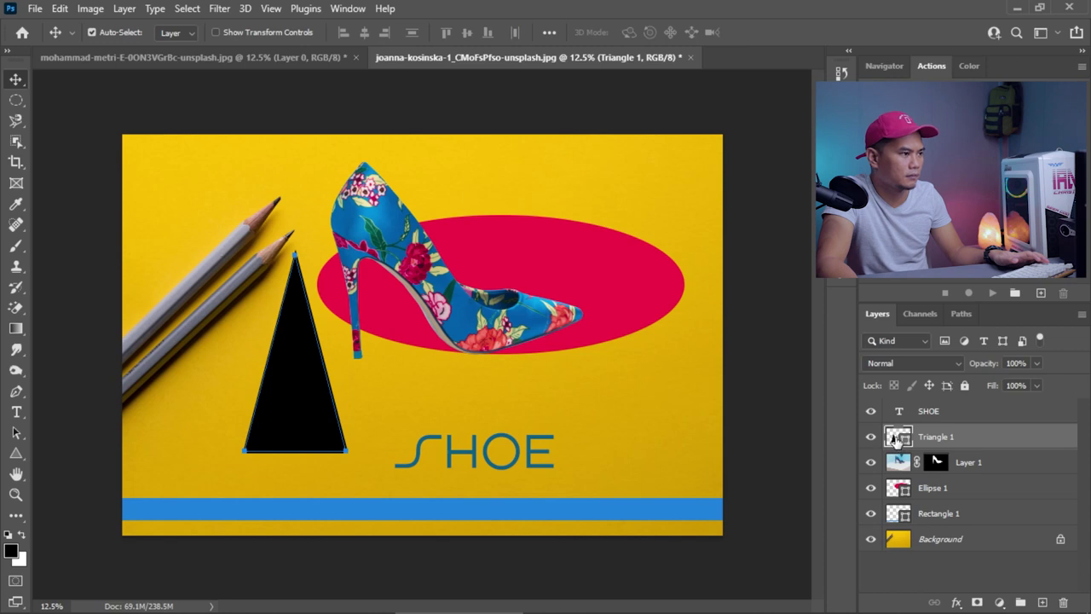
- Fill the triangle with blue 0168b3 sampled from the shoe via the Color Picker
left_click(15, 452)
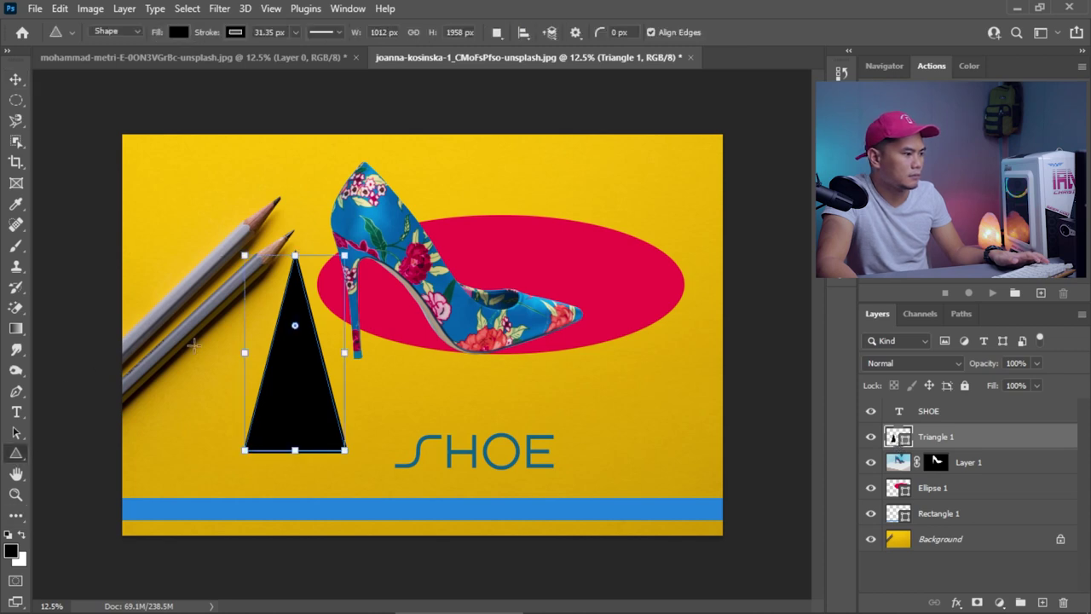
left_click(178, 33)
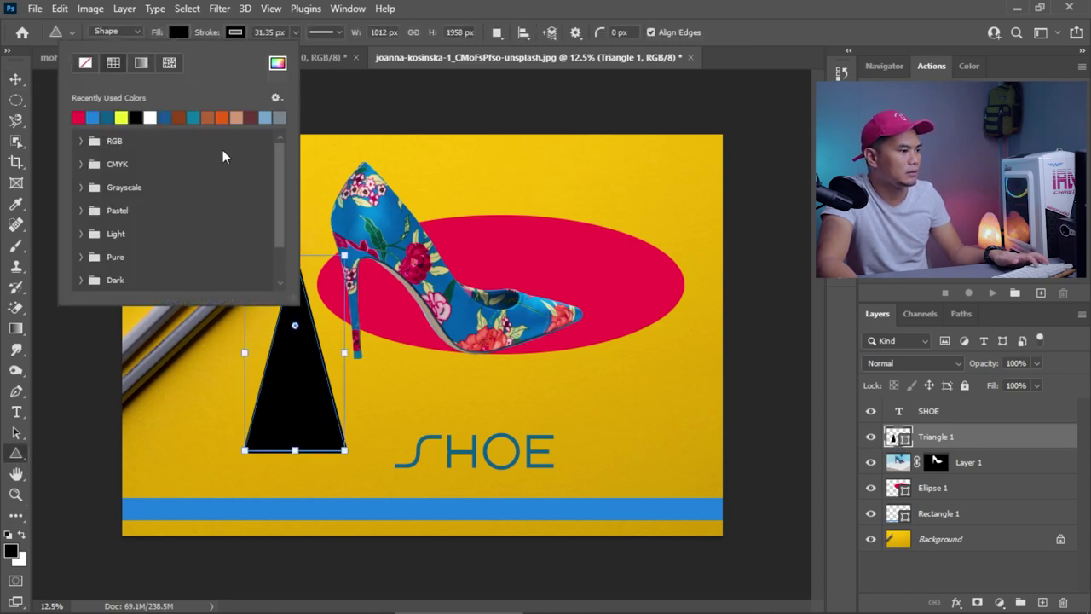
left_click(277, 62)
left_click_drag(643, 181, 635, 231)
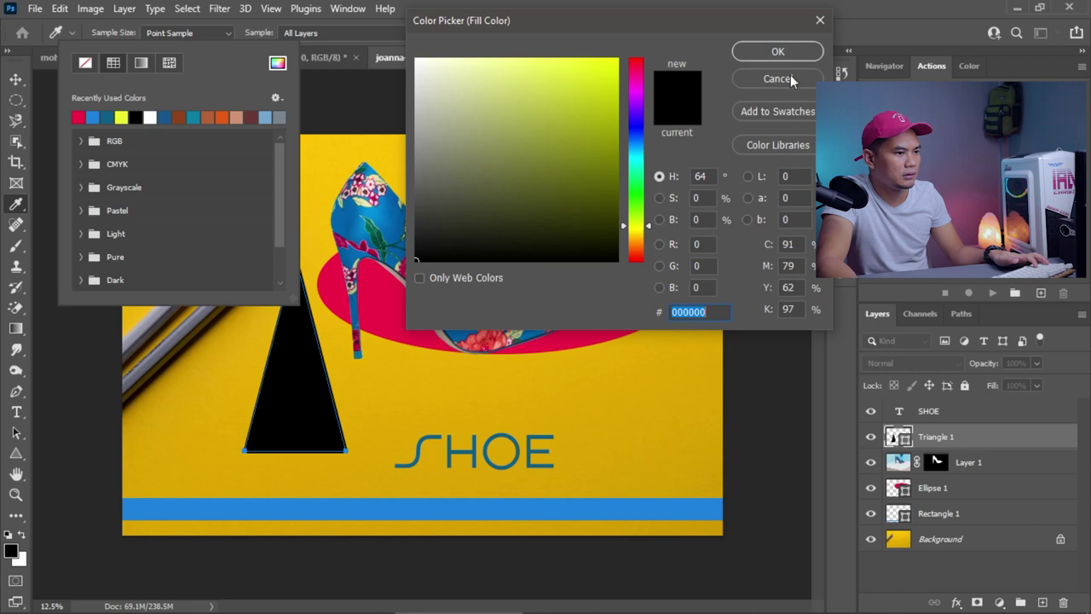
left_click(817, 23)
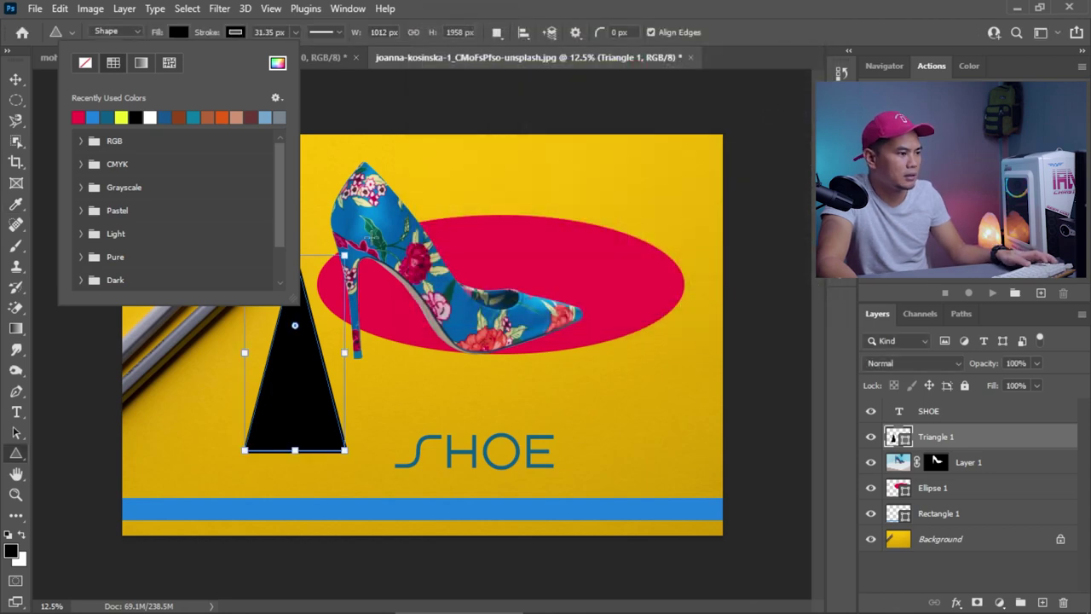
left_click(277, 62)
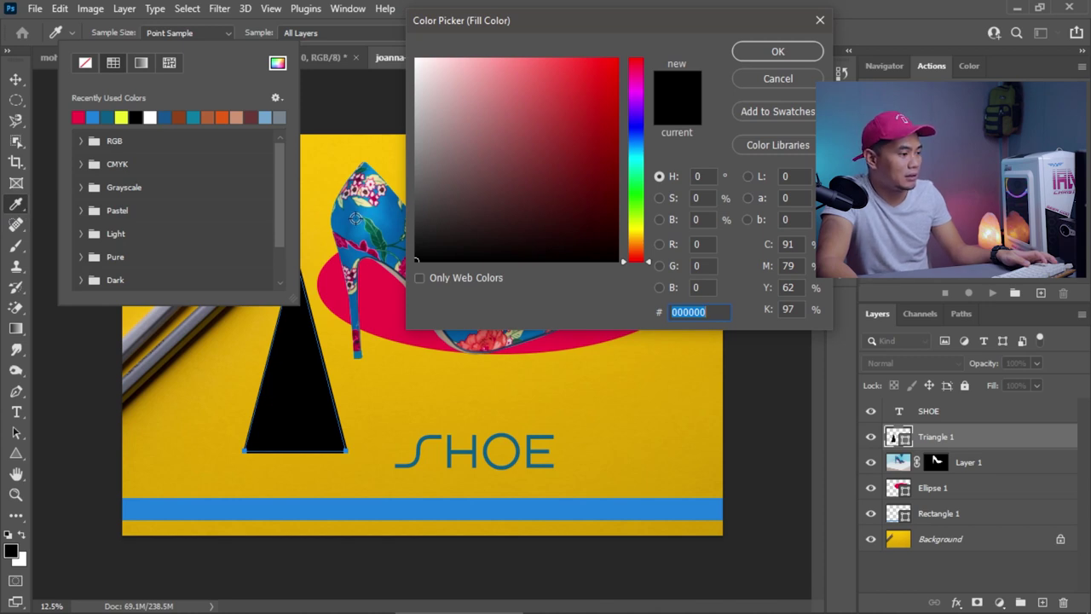
left_click(355, 219)
left_click(778, 52)
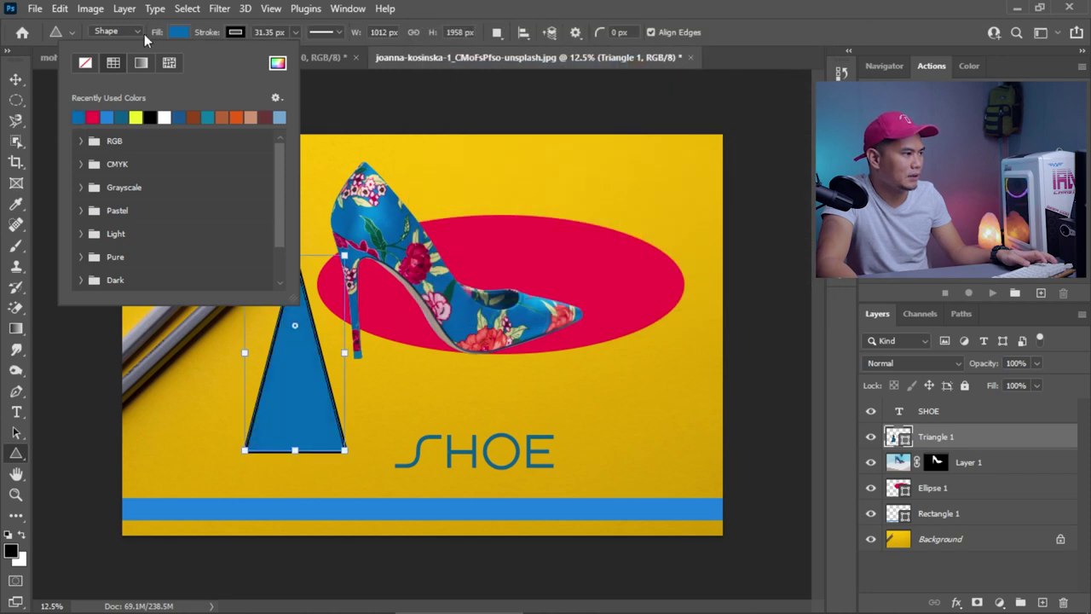
left_click(493, 7)
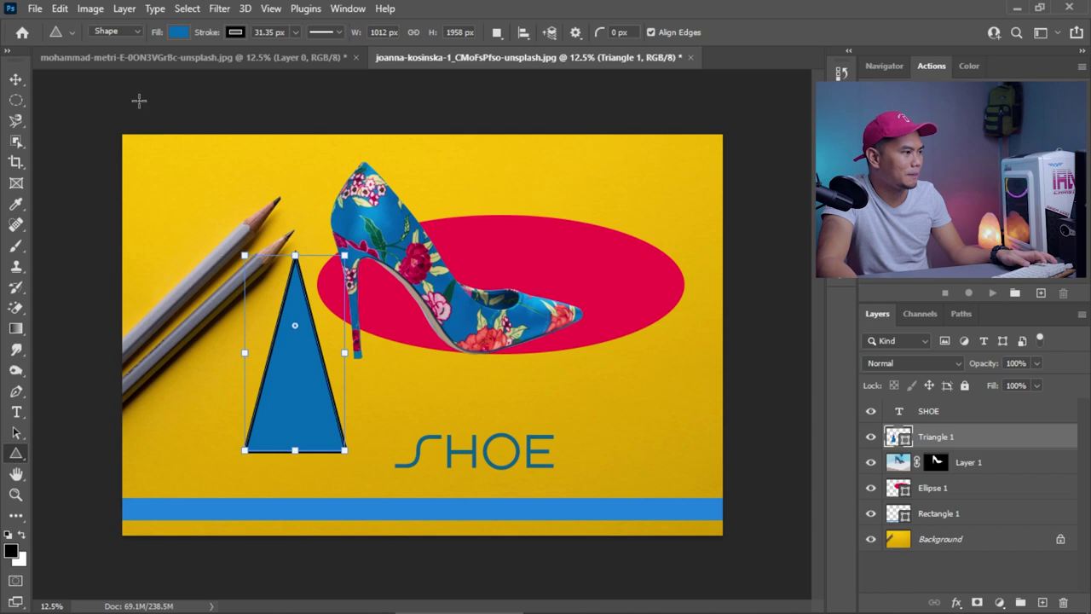
- Remove the triangle's black outline by setting its stroke to no colour
left_click(241, 34)
left_click(141, 63)
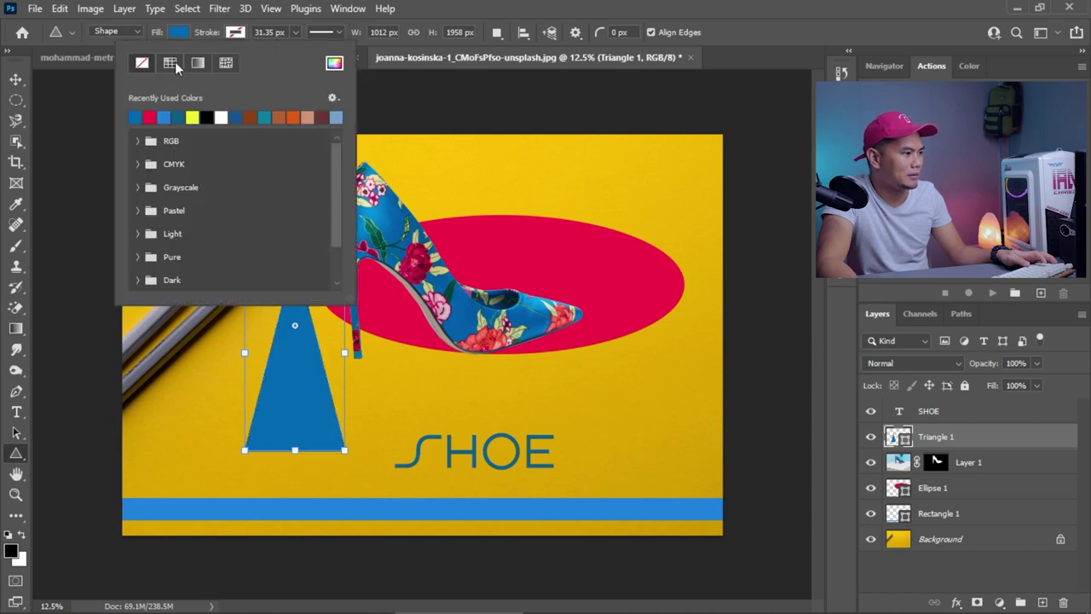
left_click(488, 7)
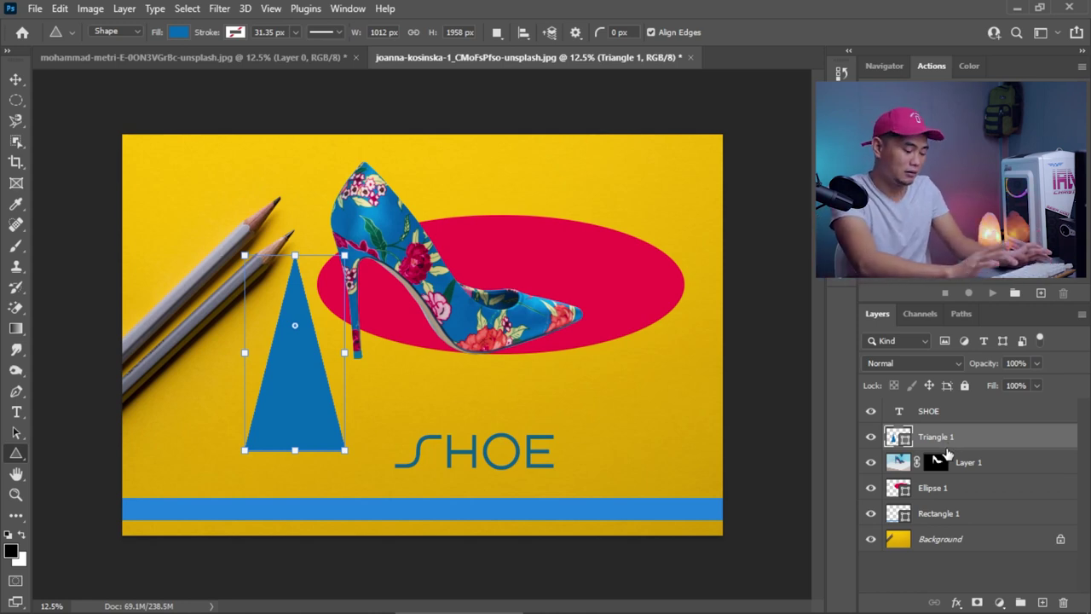
- Make three duplicates of the blue triangle layer
key("ctrl+j")
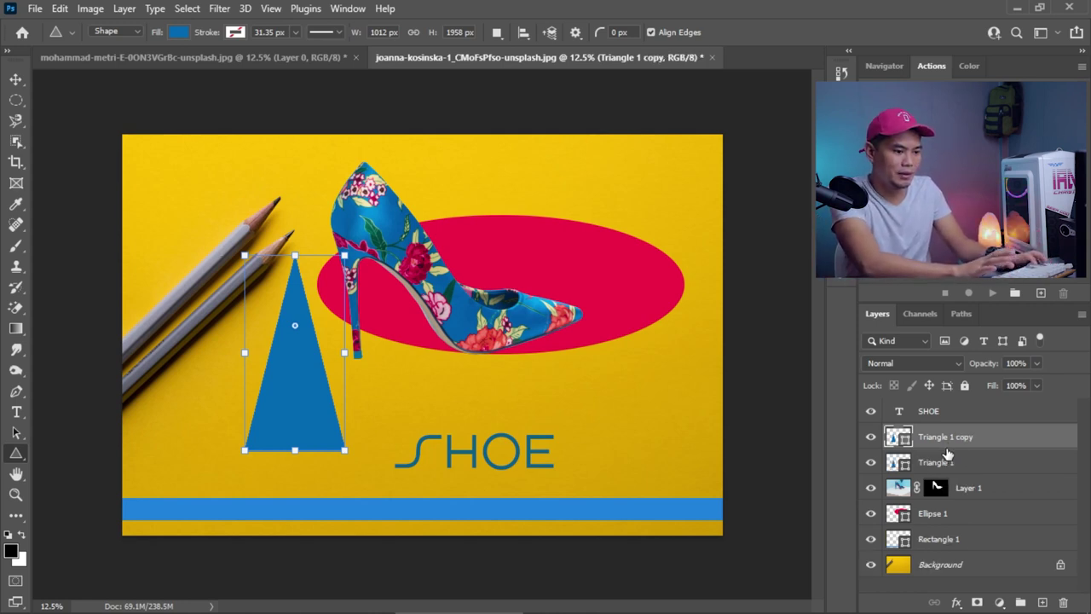
key("ctrl+j")
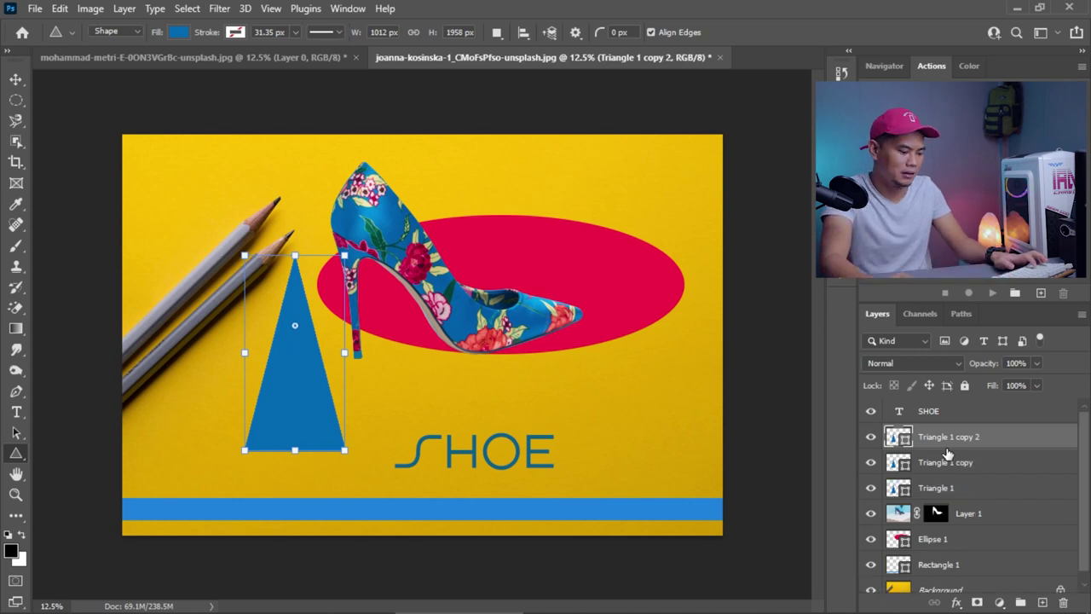
key("ctrl+j")
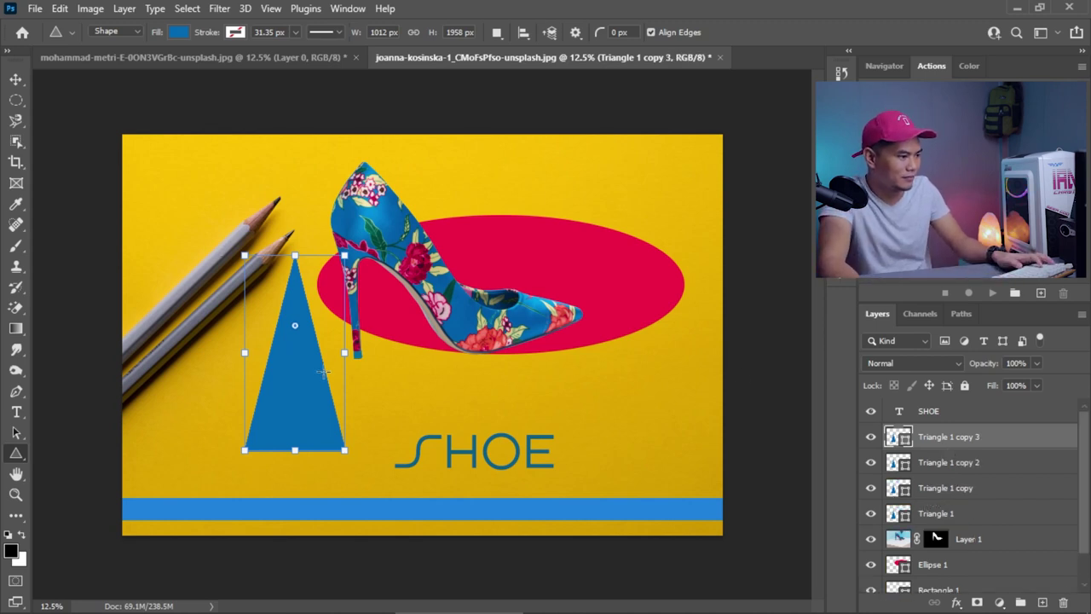
- Drag Triangle 1 copy 3 to the poster's top-left corner
key("v")
left_click_drag(306, 374, 144, 207)
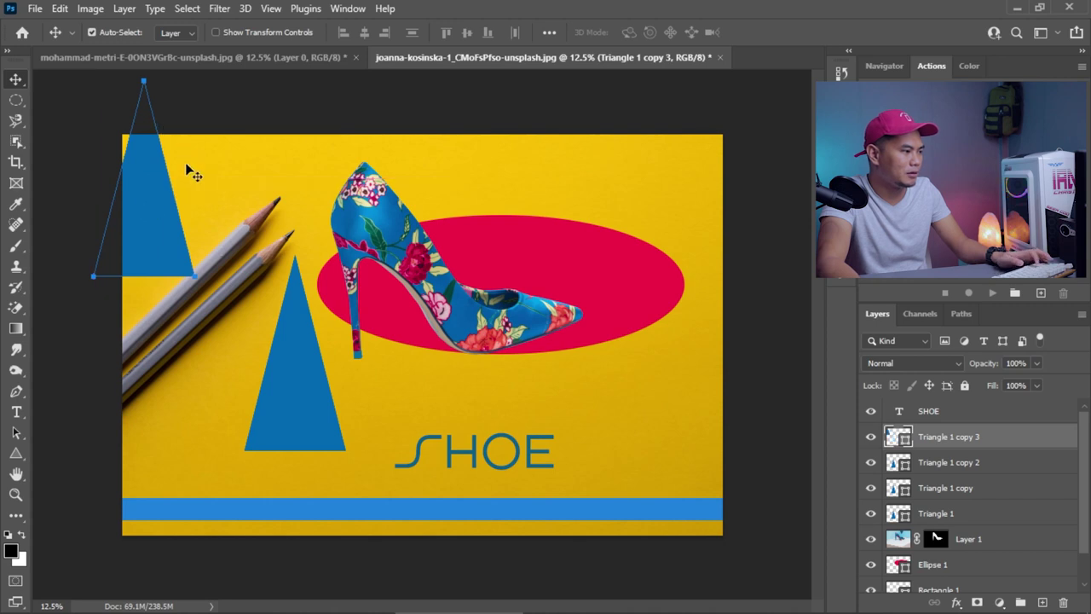
key("ctrl+t")
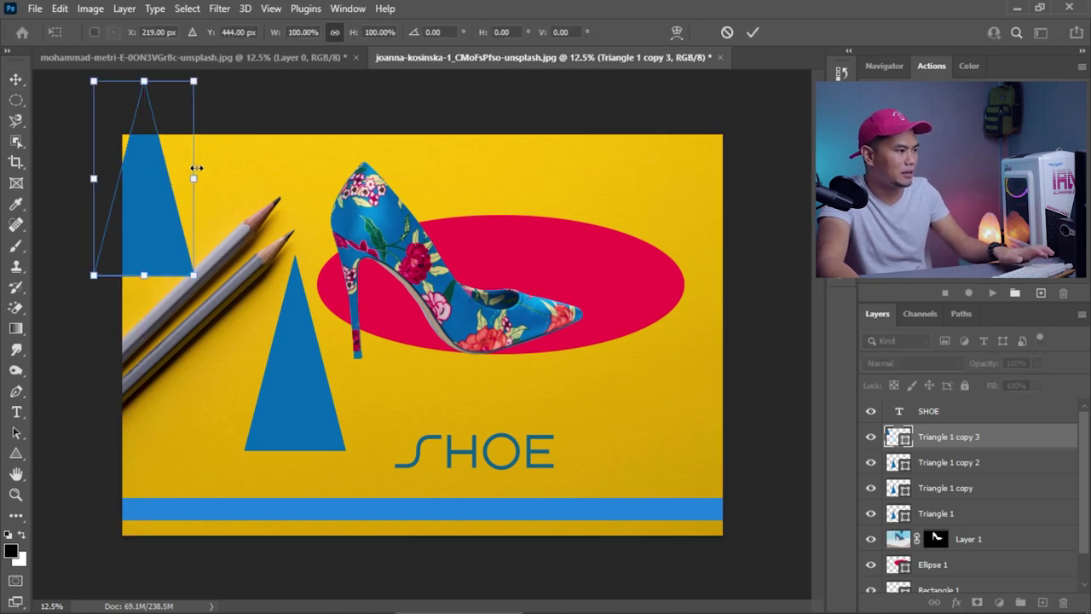
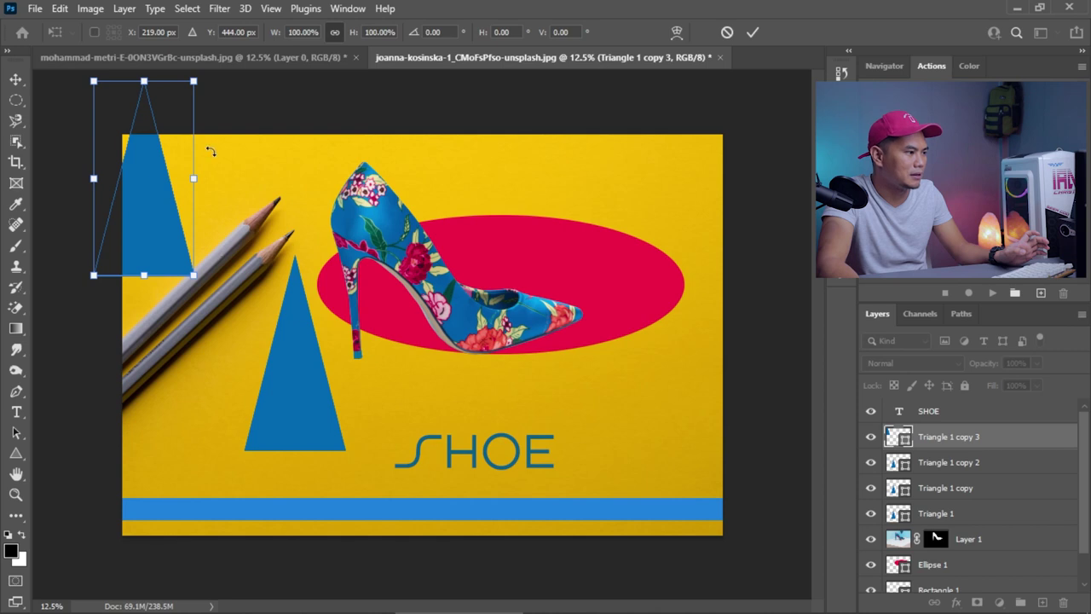
- Rotate a triangle copy about 59 degrees and fit it into the top-left corner
left_click_drag(207, 146, 192, 209)
left_click_drag(158, 175, 165, 160)
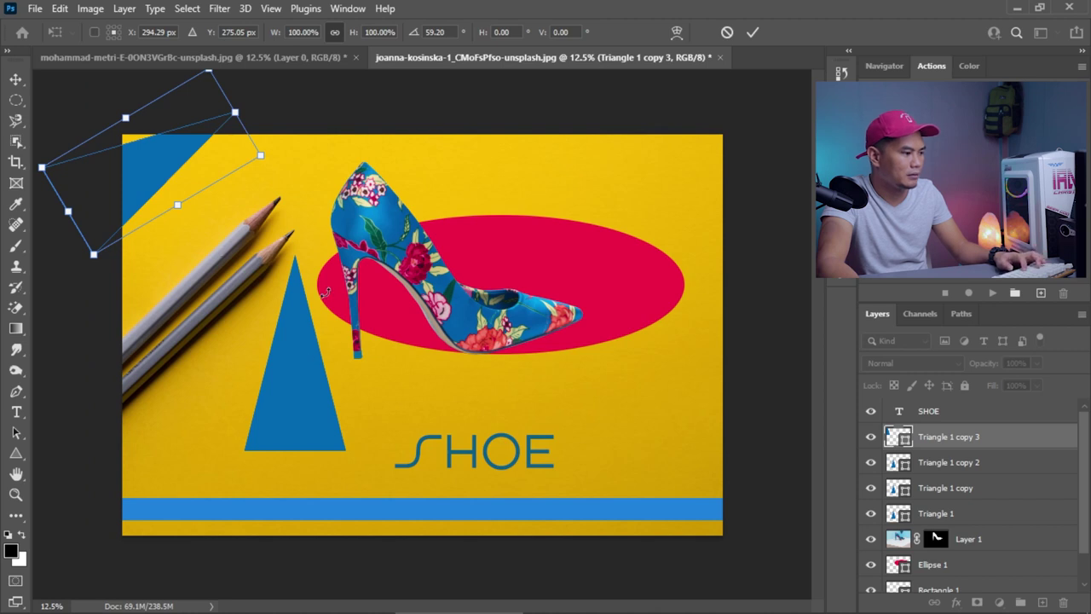
left_click(753, 35)
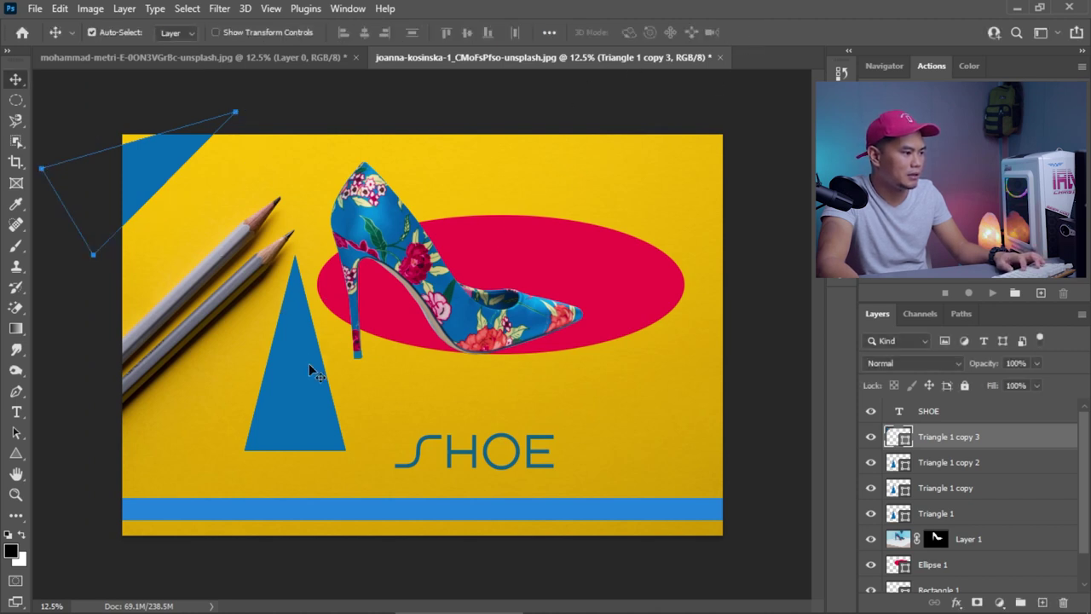
- Scale another triangle copy to 174%, rotate it to about 78 degrees into the corner, and stack it below copy 2
left_click_drag(311, 371, 222, 210)
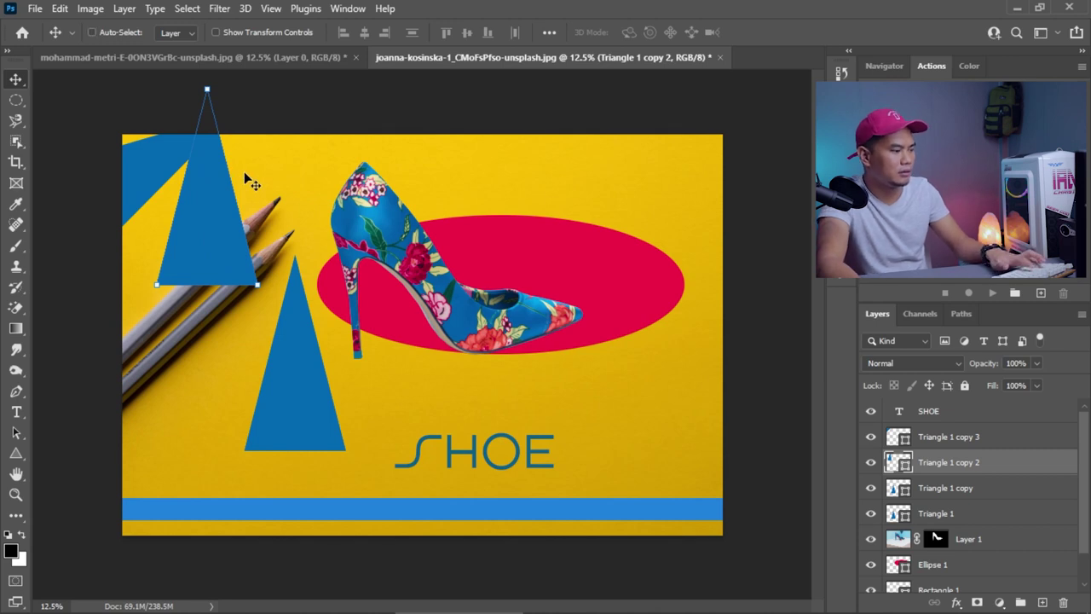
key("ctrl+t")
left_click_drag(272, 178, 169, 205)
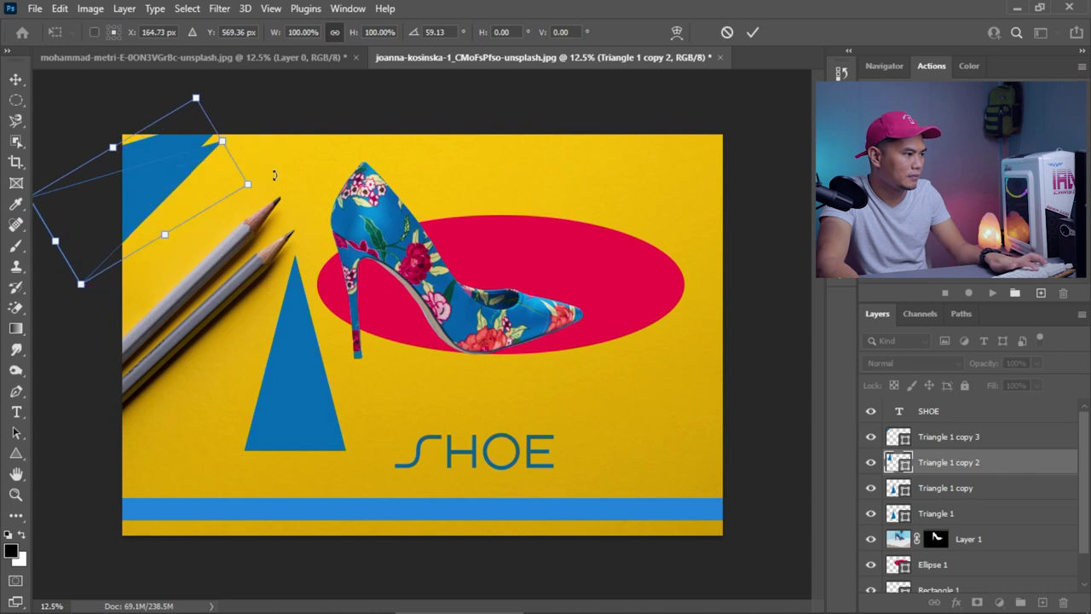
left_click_drag(248, 185, 377, 185)
left_click_drag(183, 188, 265, 211)
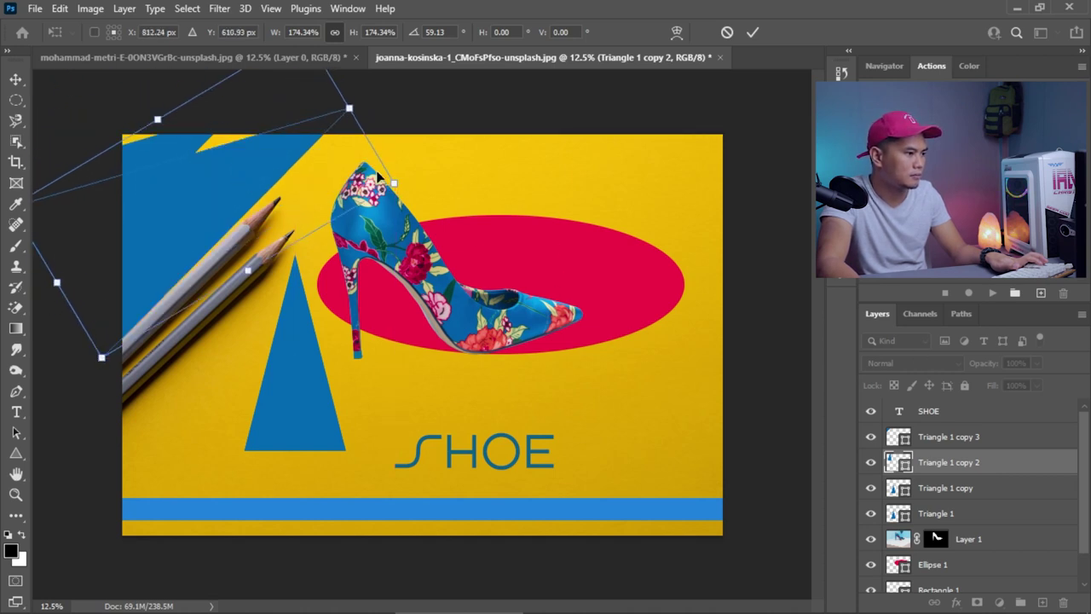
left_click_drag(388, 150, 384, 218)
left_click_drag(199, 197, 191, 173)
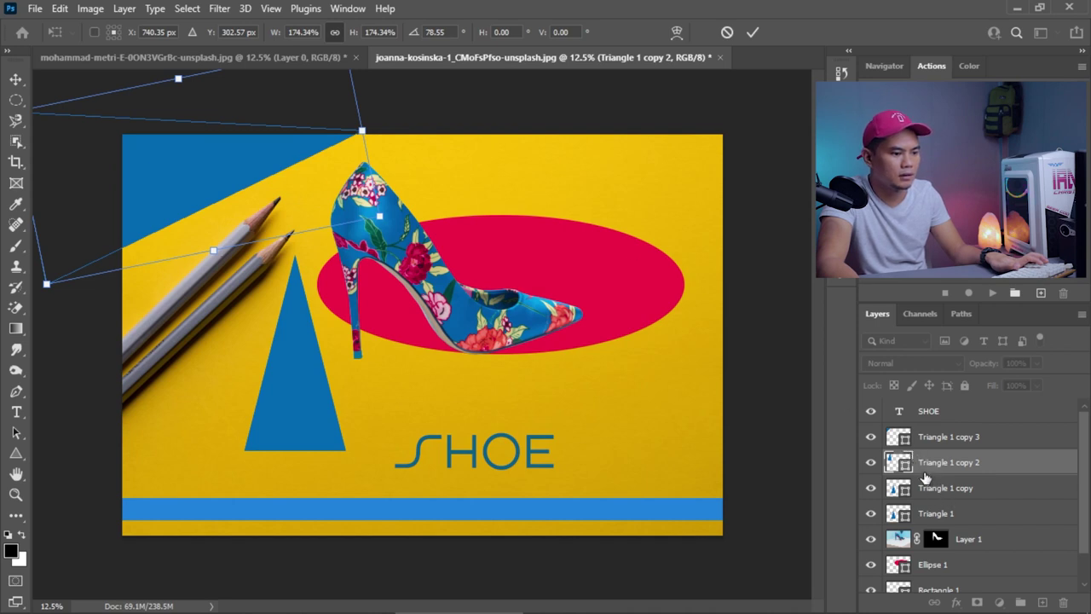
left_click_drag(931, 441, 932, 480)
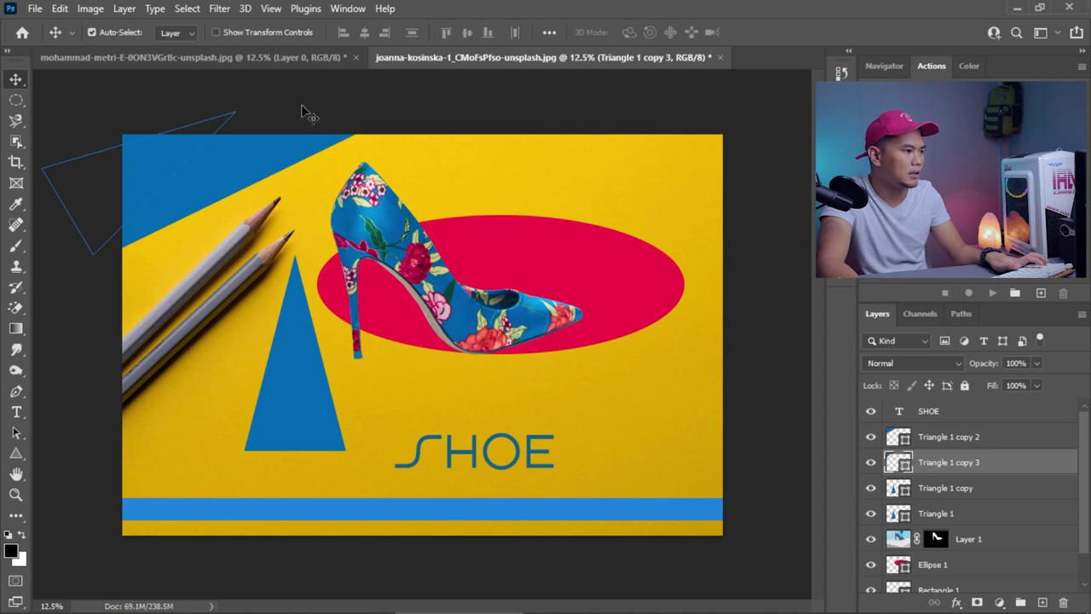
- Change the fill of Triangle 1 copy 3 to pink
left_click(98, 168)
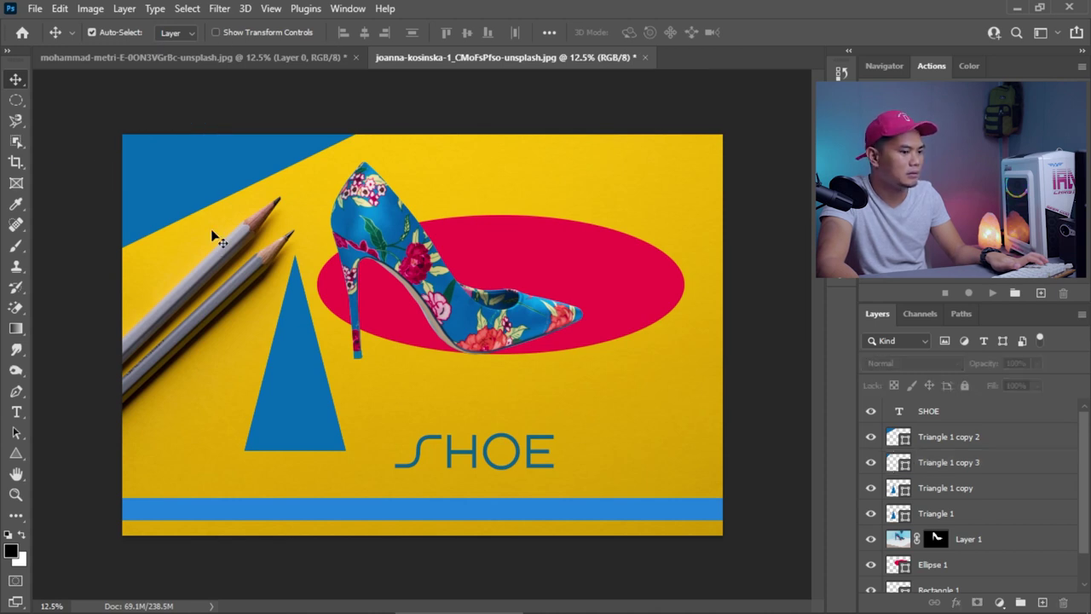
left_click(911, 460)
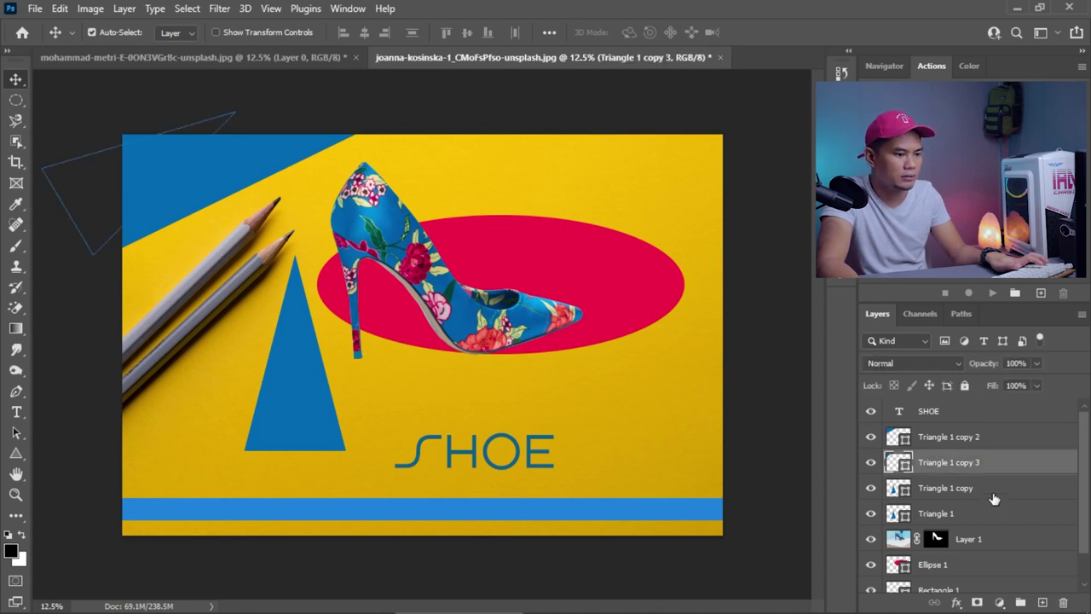
left_click(17, 455)
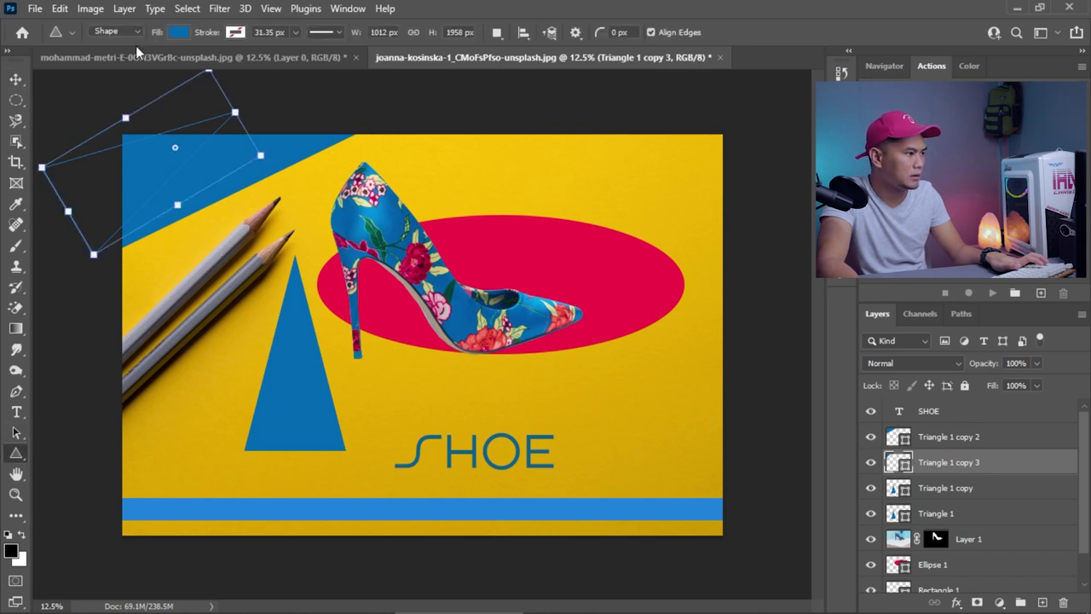
left_click(177, 33)
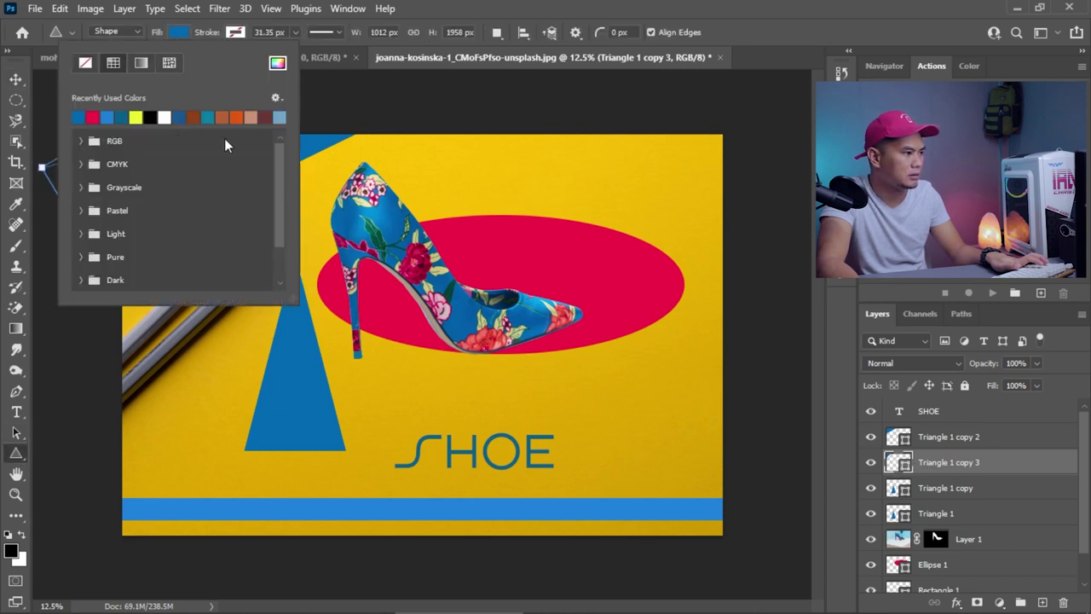
left_click(278, 64)
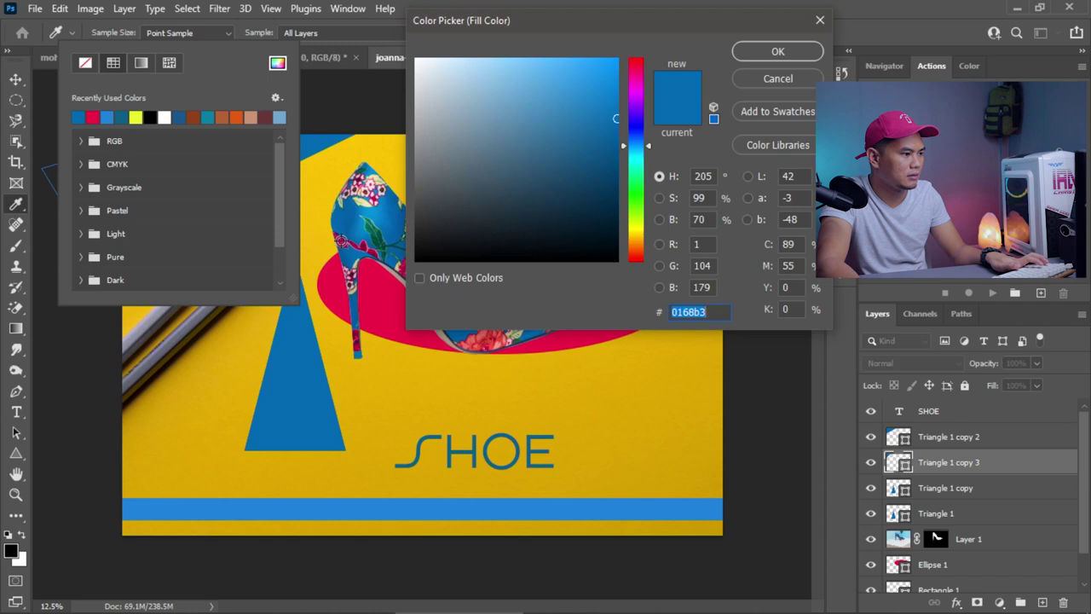
key("ctrl+v")
left_click(793, 52)
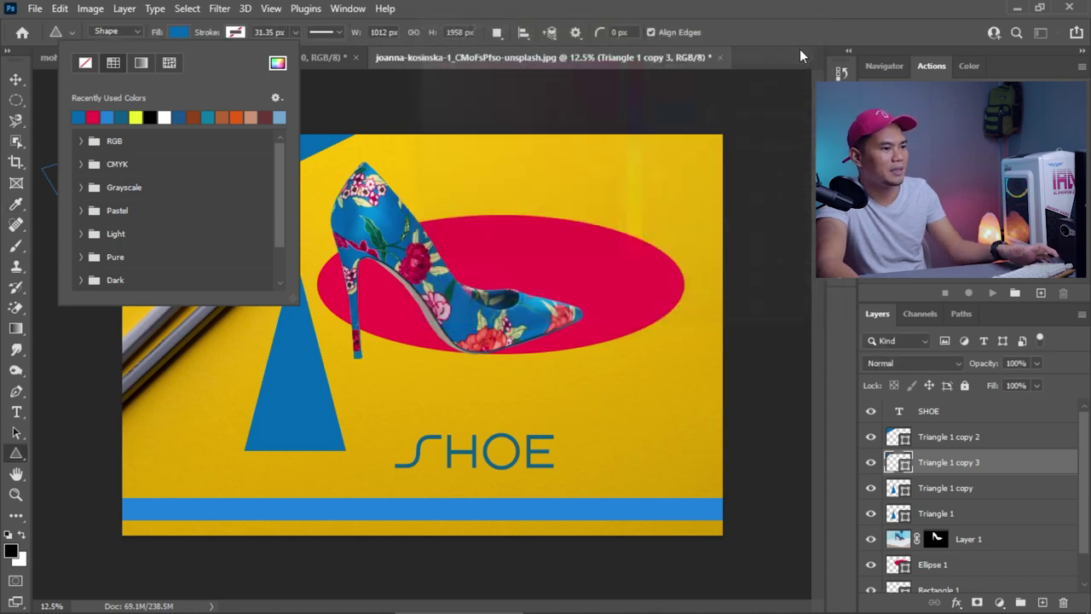
left_click(800, 48)
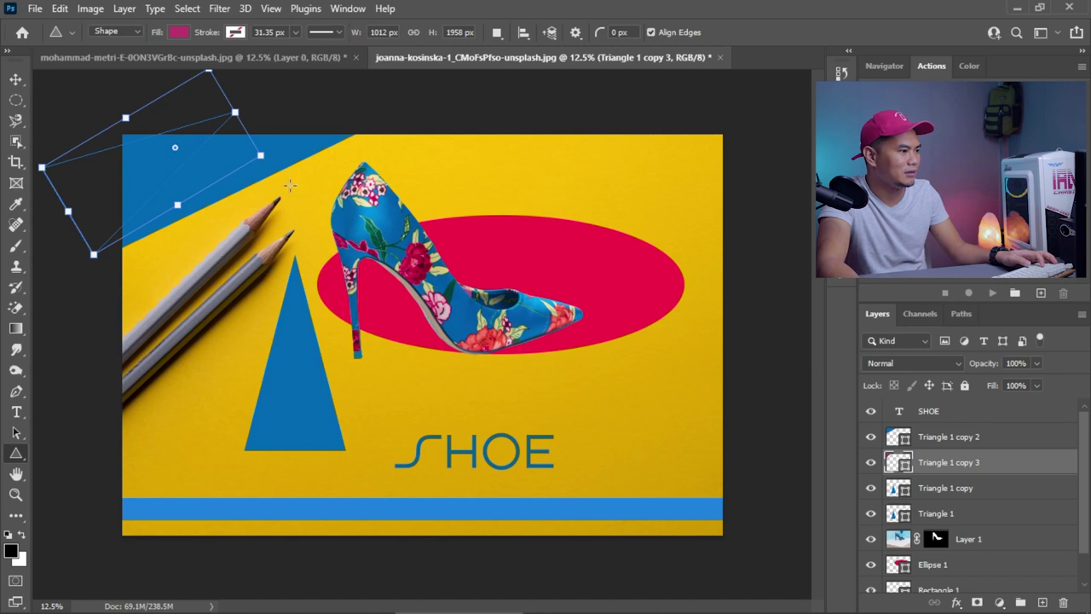
- Move Triangle 1 copy 3 above Triangle 1 copy 2 in the layer stack
left_click_drag(909, 439, 910, 484)
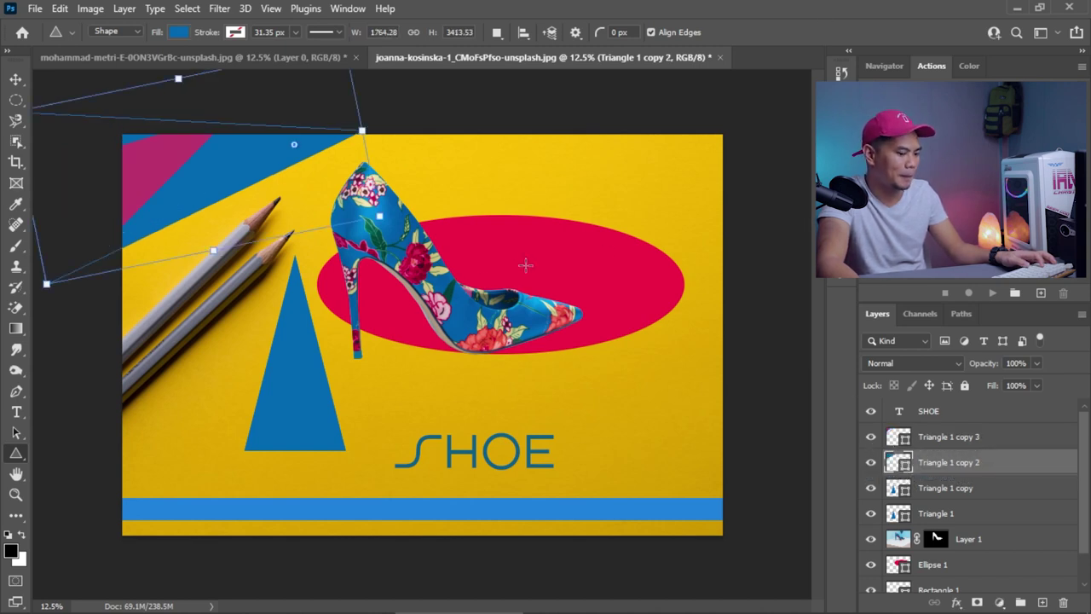
key("Return")
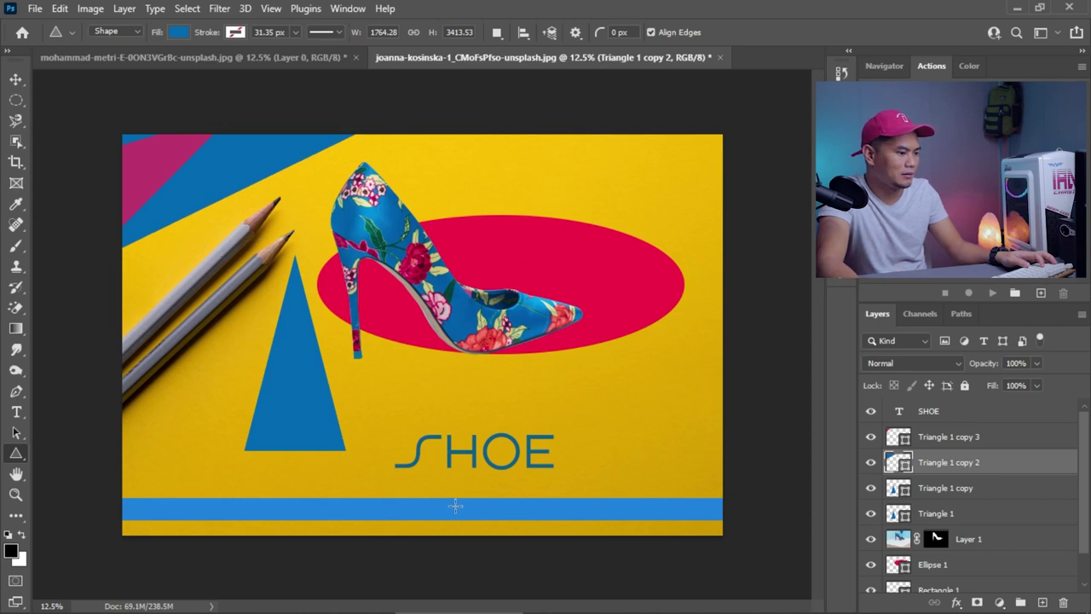
scroll(923, 579, "down", 1)
- Fill the Rectangle 1 bottom bar with magenta #b02159 sampled from the pink corner triangle
left_click(917, 556)
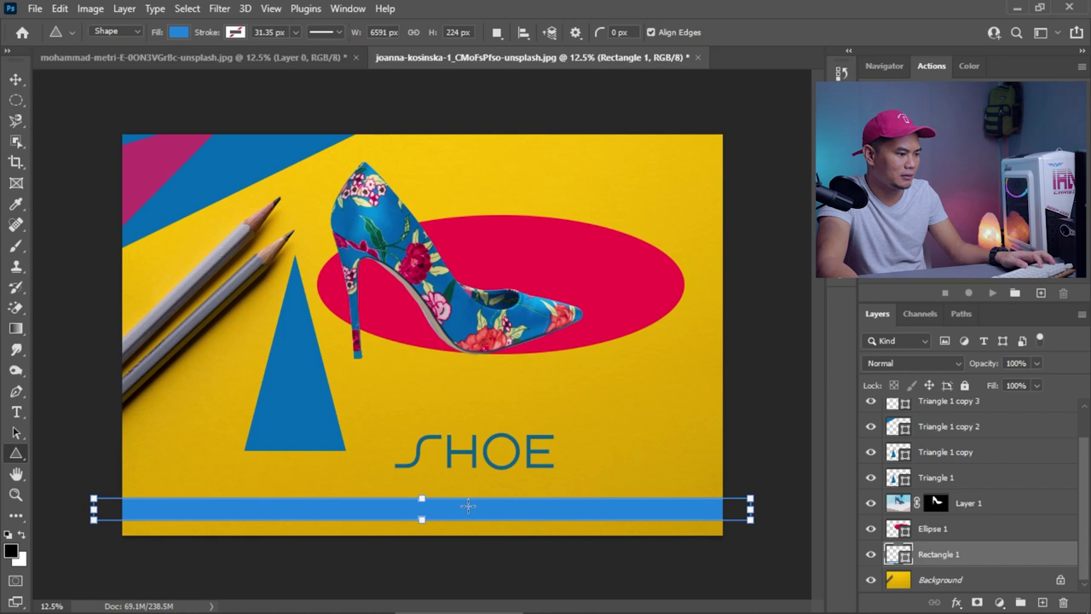
left_click(180, 34)
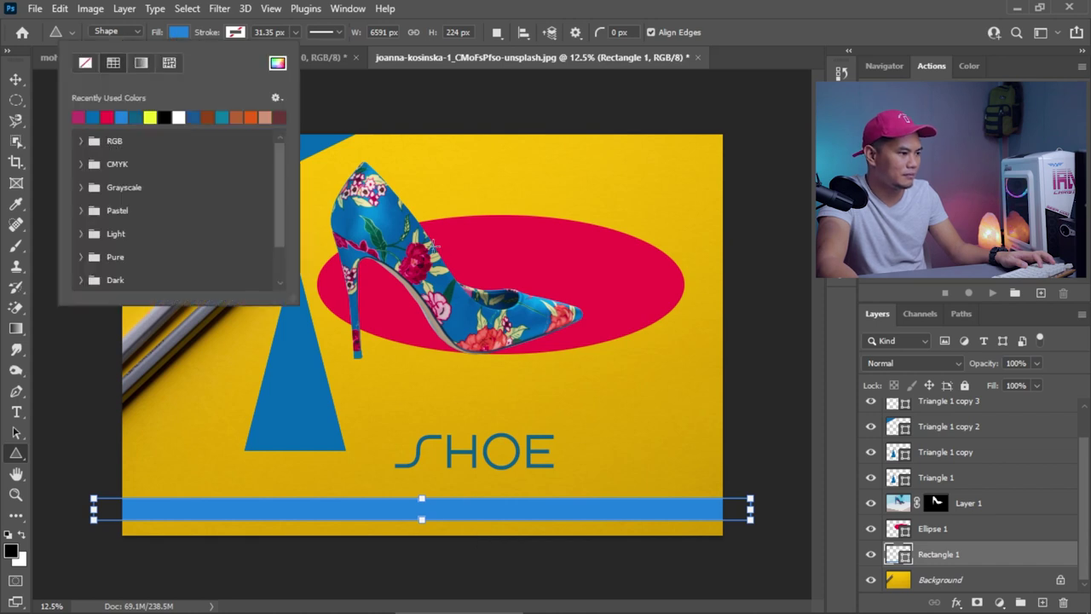
left_click(420, 259)
left_click(421, 258)
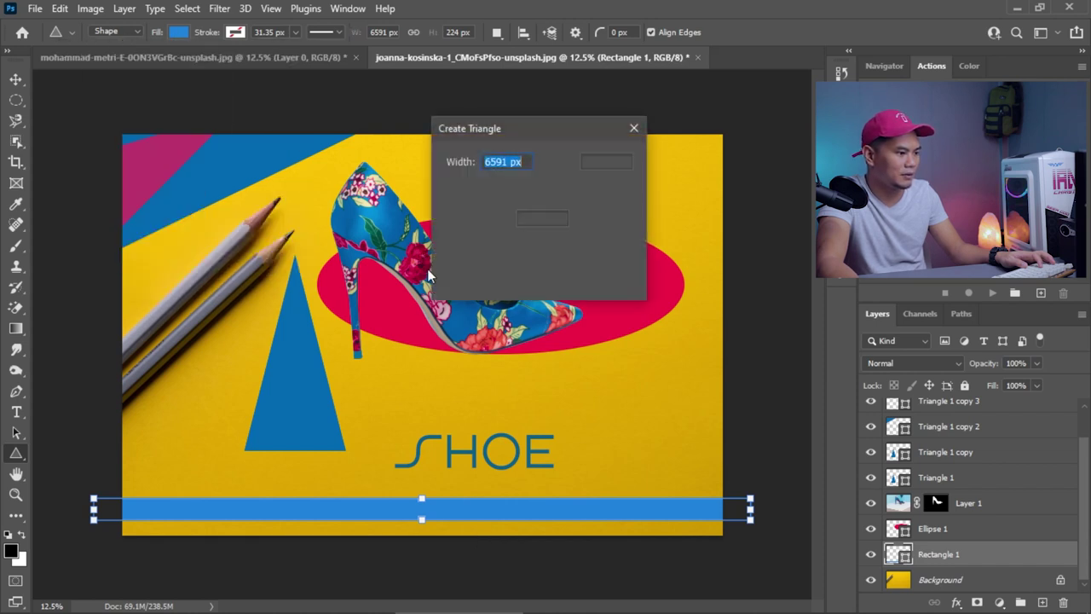
left_click(633, 130)
left_click(178, 33)
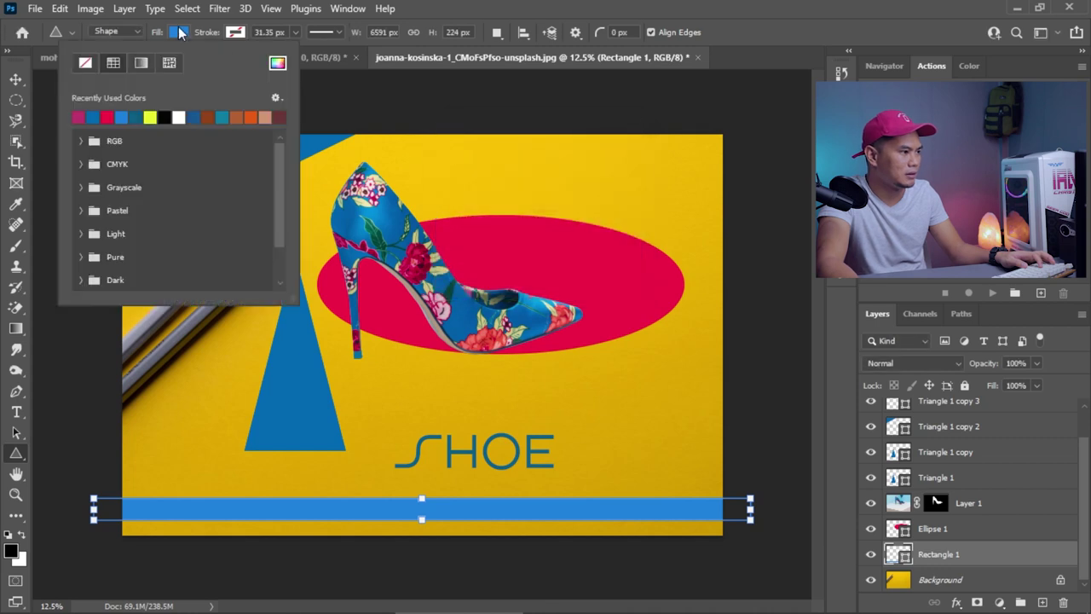
left_click(277, 62)
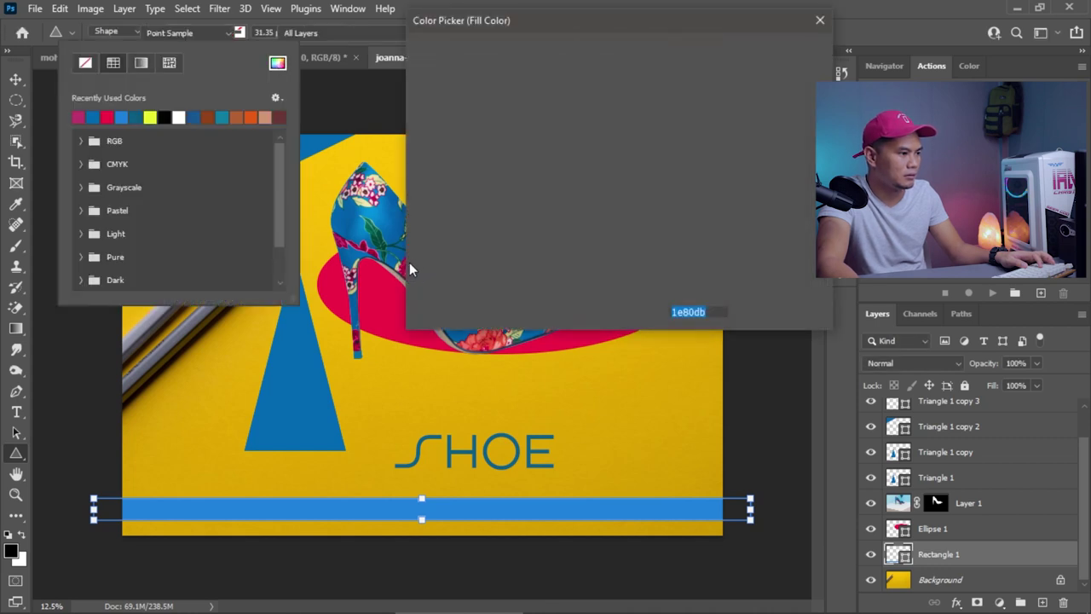
left_click(340, 241)
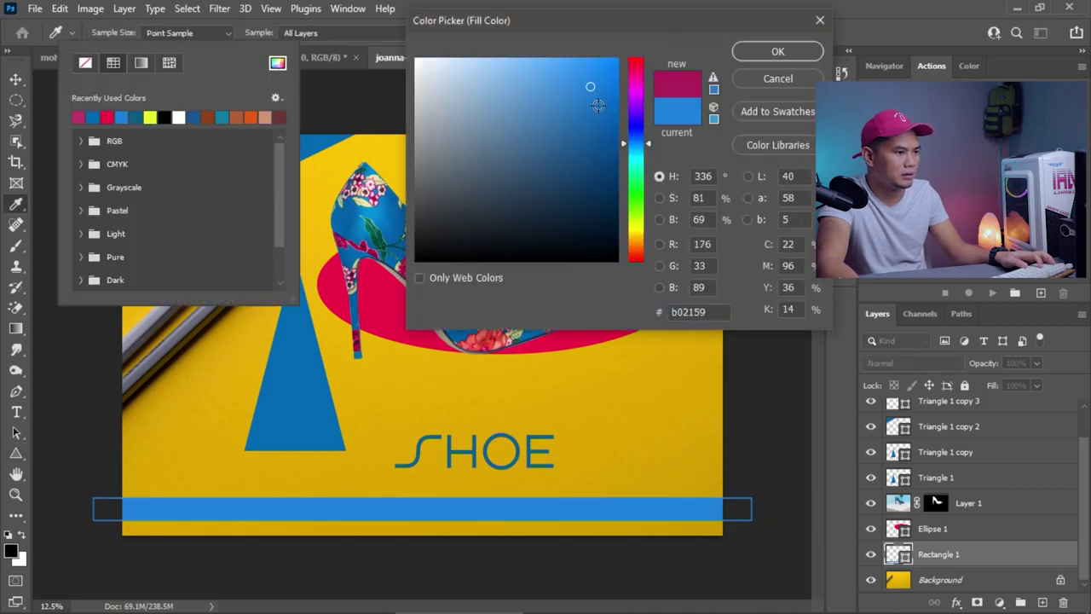
left_click(776, 52)
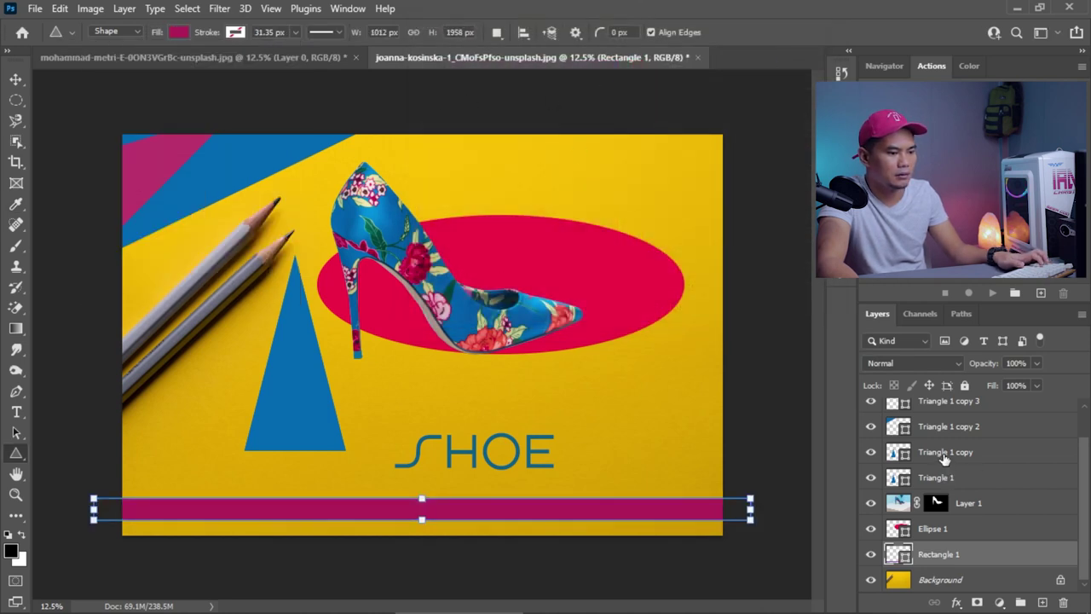
left_click(945, 457)
left_click(938, 477, "shift")
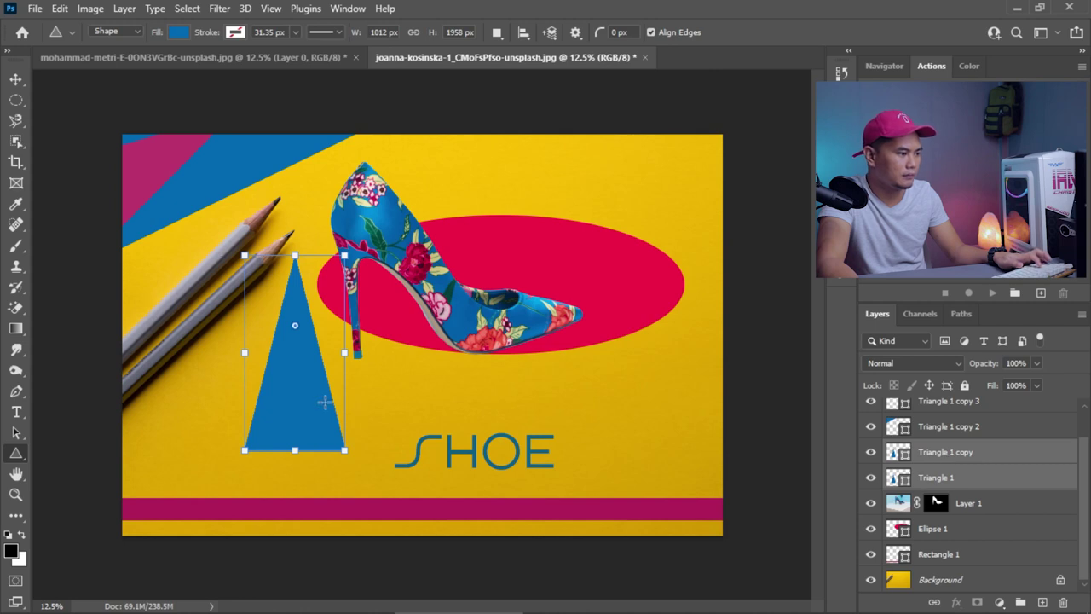
- Move Triangle 1 and its copy to the top-right corner, rotated to point down
key("v")
left_click(953, 474)
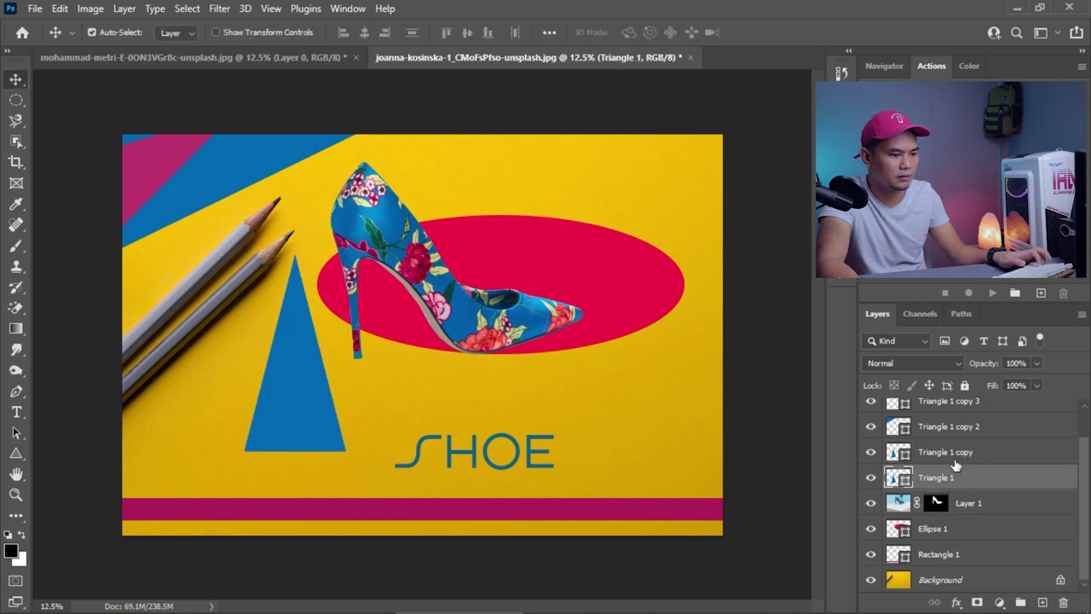
left_click(955, 460, "shift")
left_click_drag(300, 381, 720, 201)
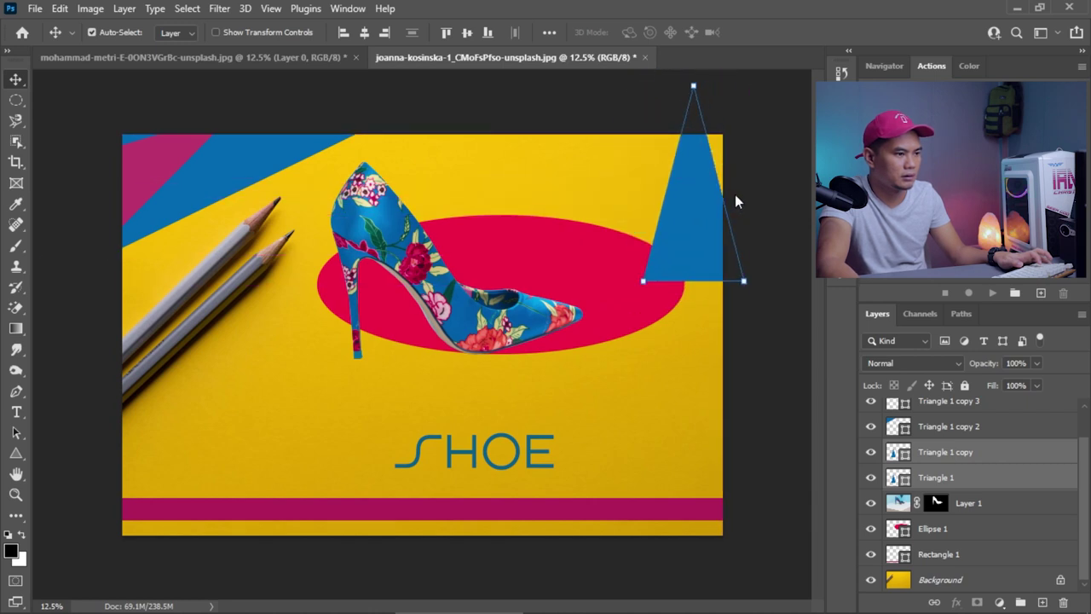
key("ctrl+t")
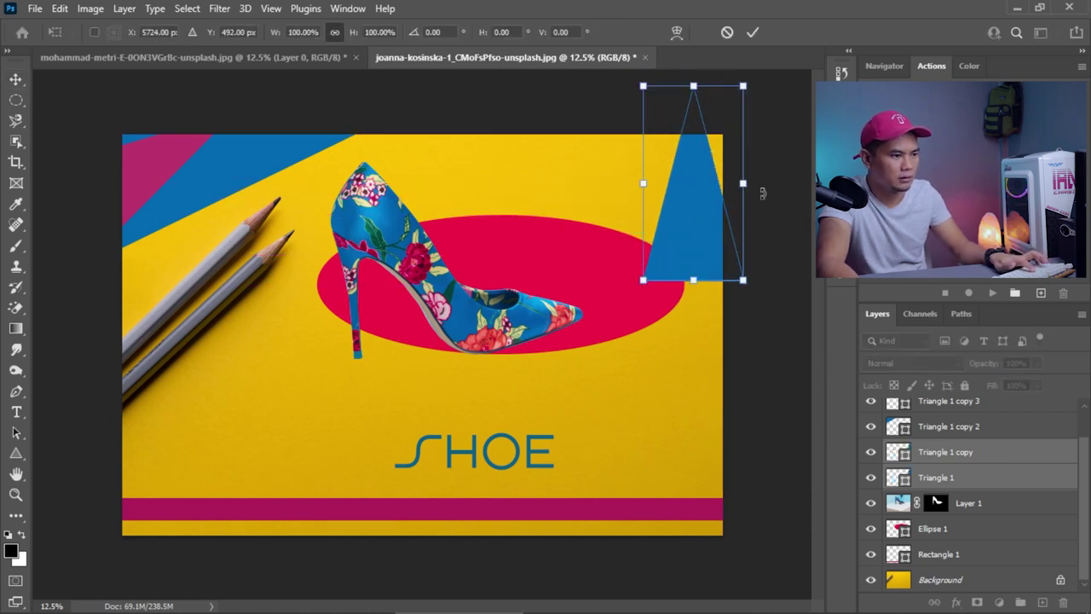
left_click_drag(762, 190, 524, 251)
left_click_drag(652, 184, 623, 170)
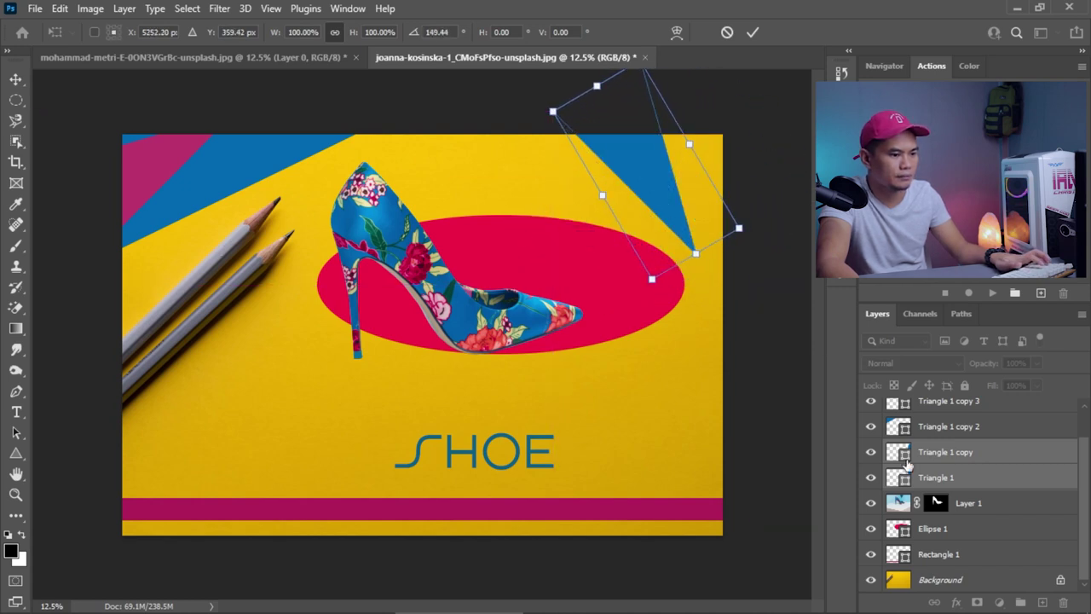
left_click(930, 479)
key("ctrl+t")
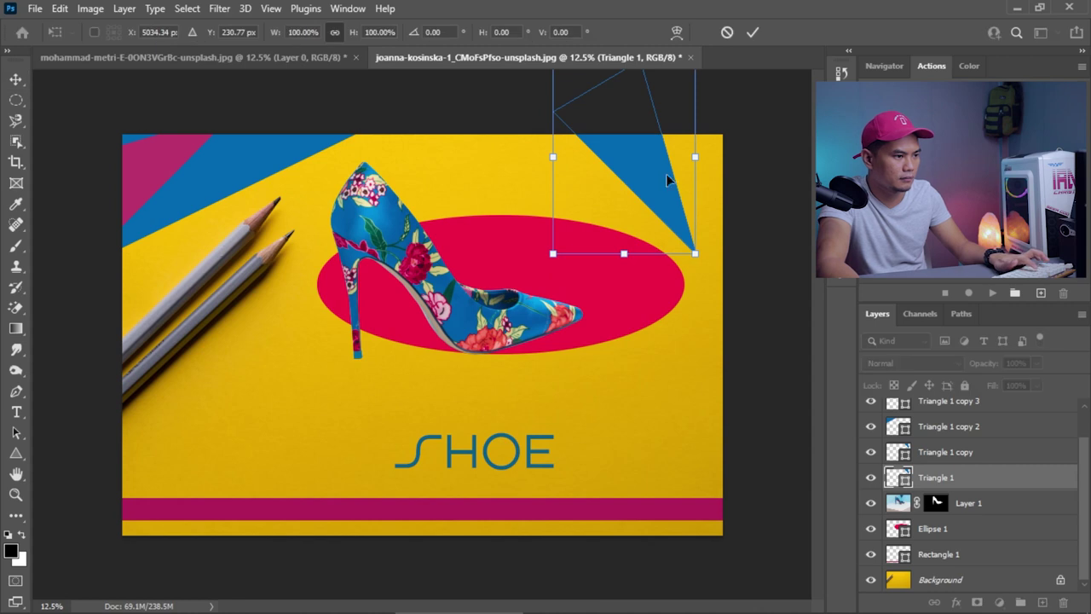
left_click_drag(677, 156, 748, 182)
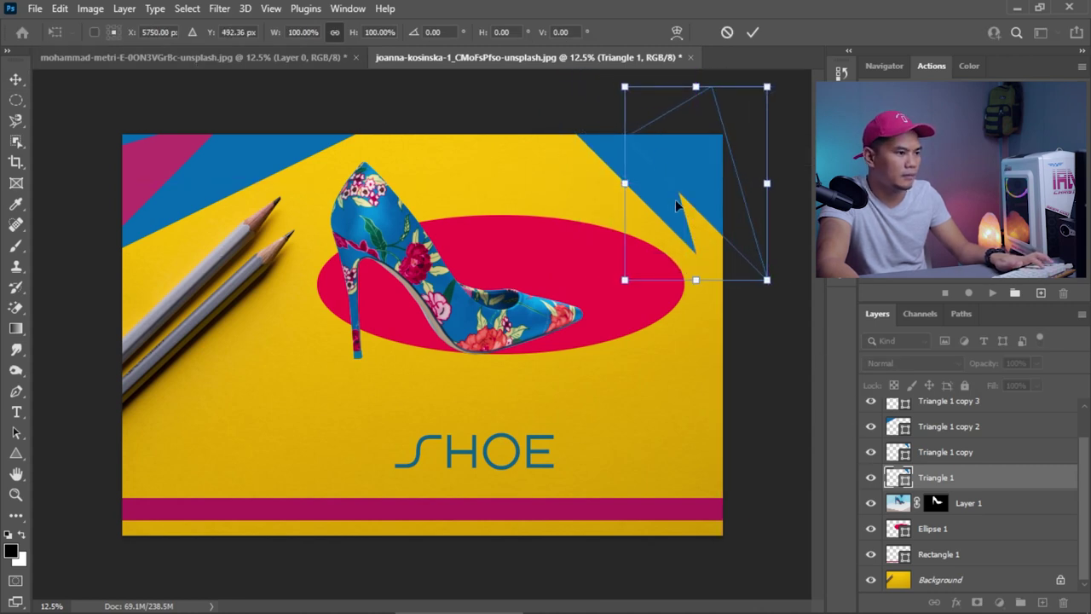
left_click(751, 34)
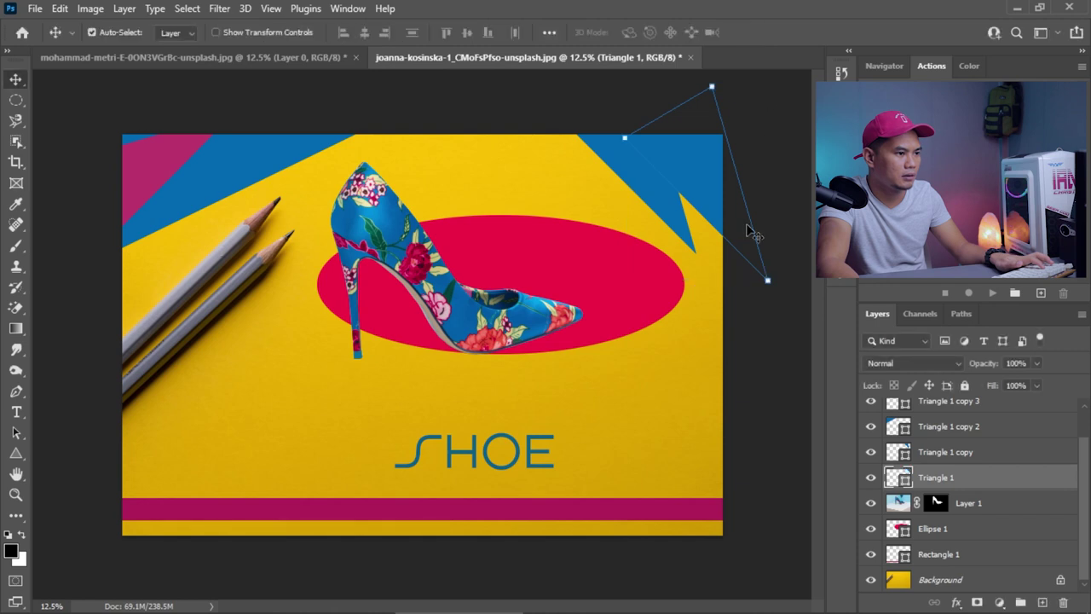
- Recolour Triangle 1 copy magenta from the fill swatches
left_click(929, 458)
left_click(15, 453)
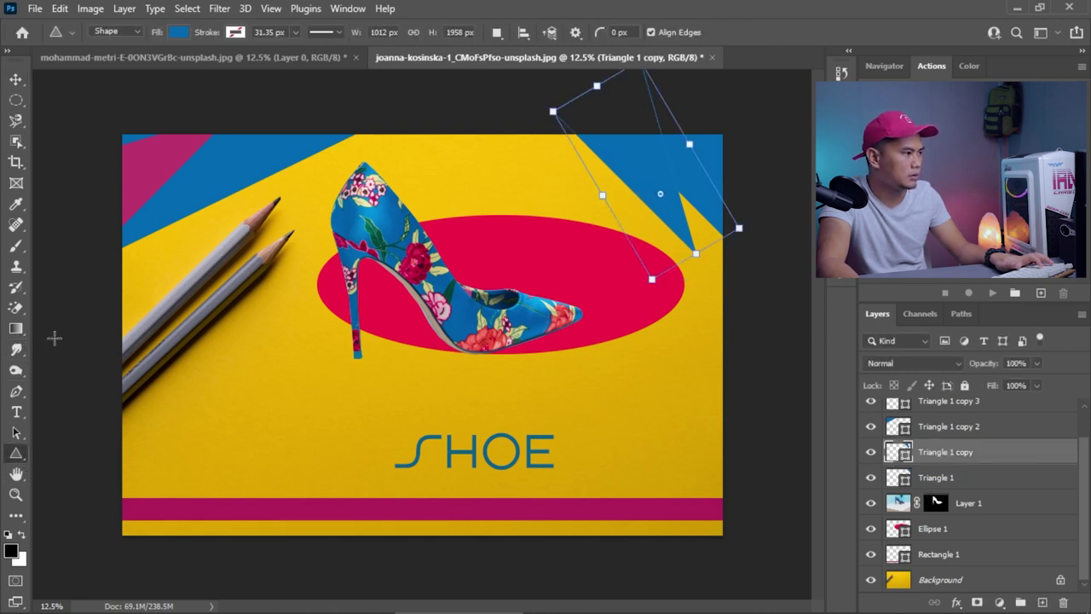
left_click(178, 32)
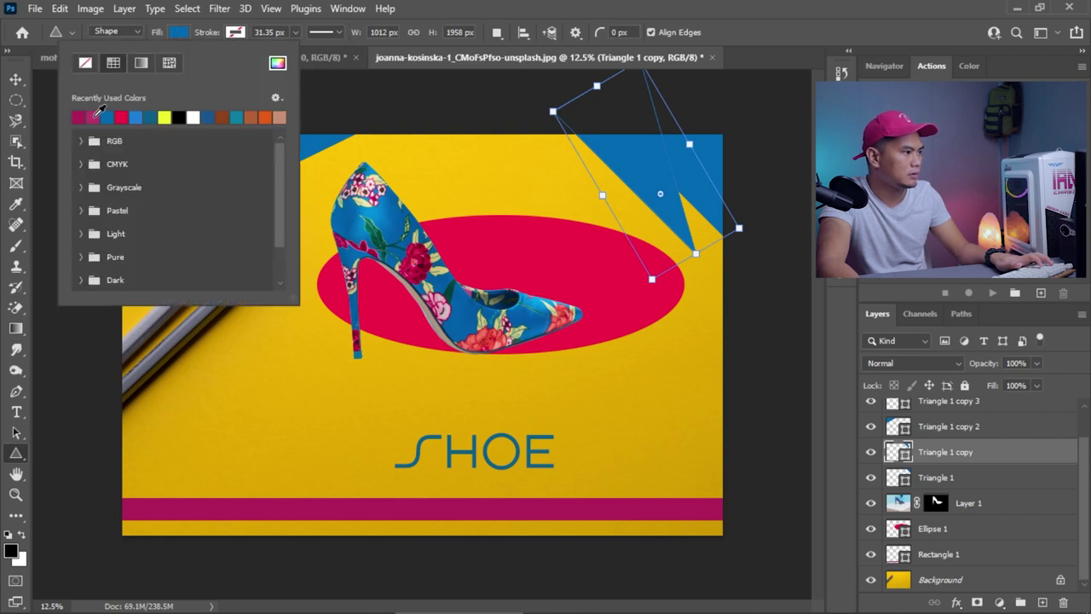
left_click(78, 117)
left_click(980, 475)
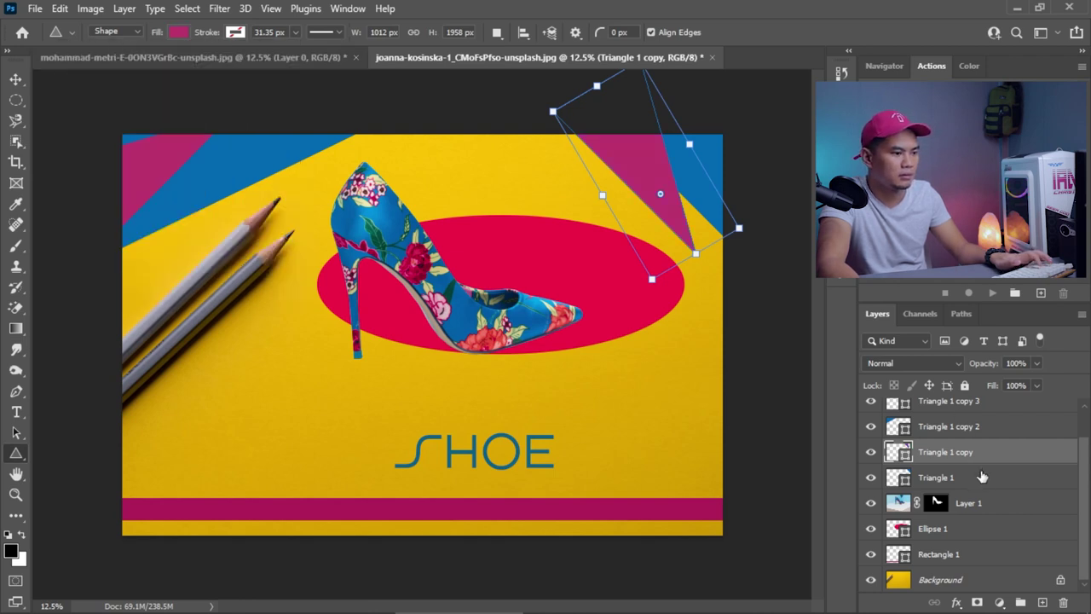
left_click(982, 476)
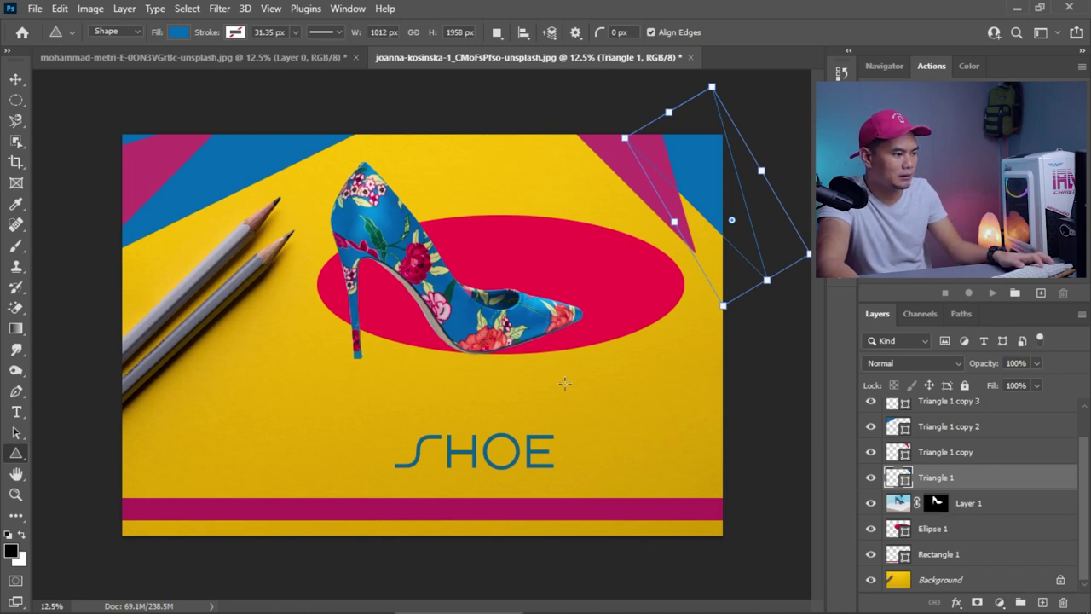
- Shift the red ellipse lower and right, the shoe down, the SHOE text left, and the bar up
key("v")
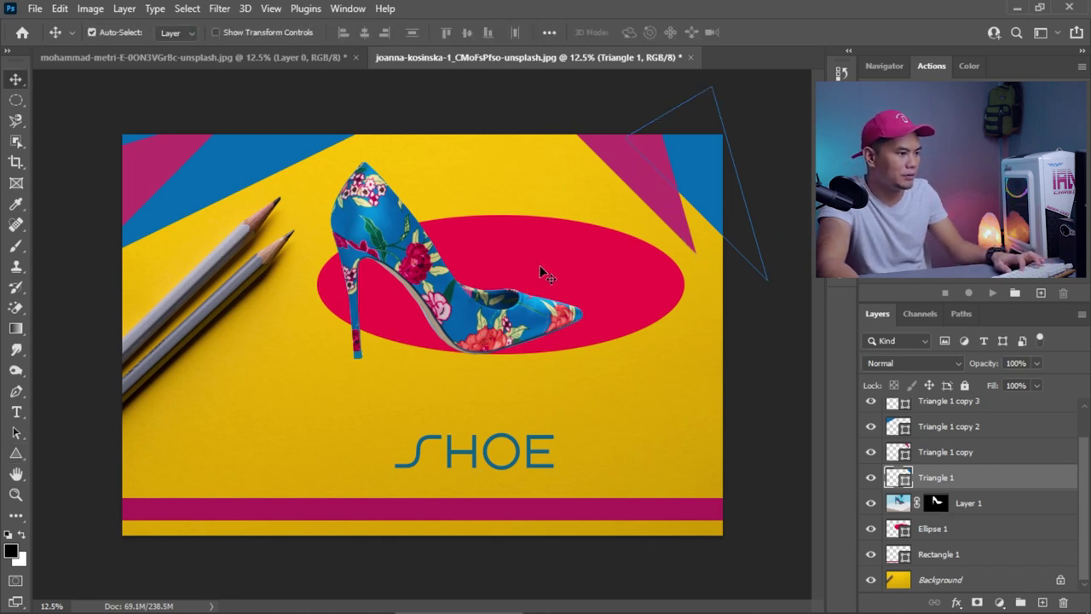
left_click_drag(542, 273, 542, 307)
left_click_drag(411, 258, 371, 289)
left_click_drag(489, 453, 439, 453)
left_click_drag(441, 516, 440, 503)
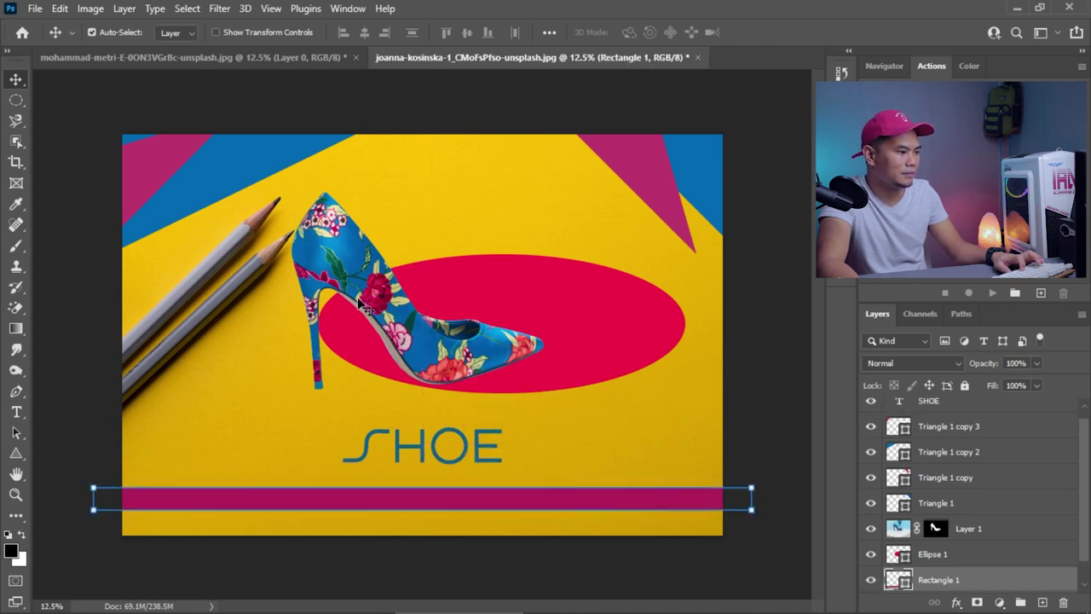
left_click_drag(362, 304, 376, 306)
left_click_drag(517, 298, 533, 297)
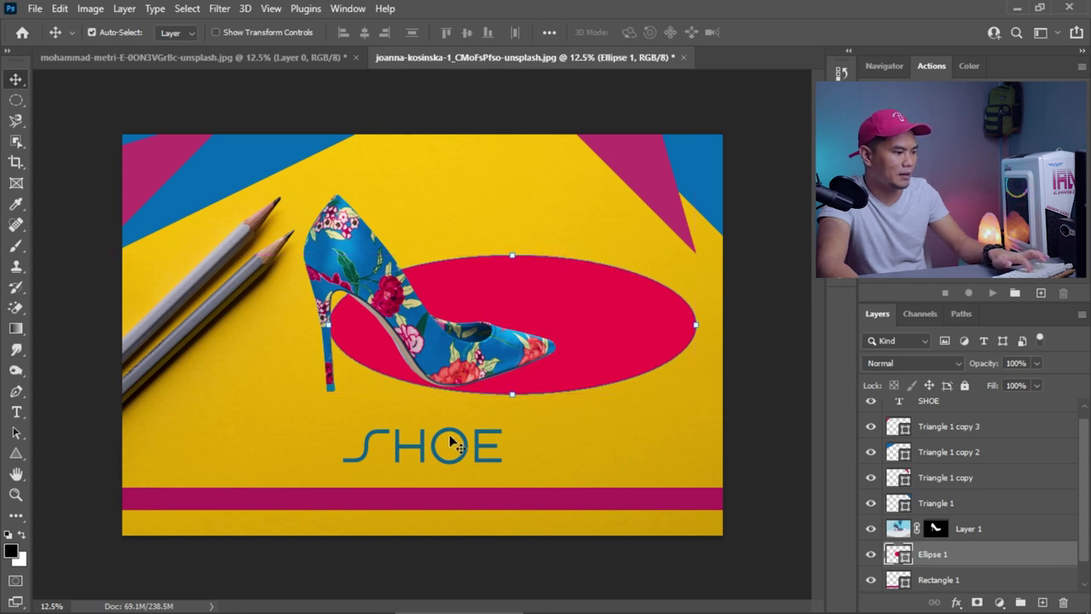
key("t")
left_click(21, 432)
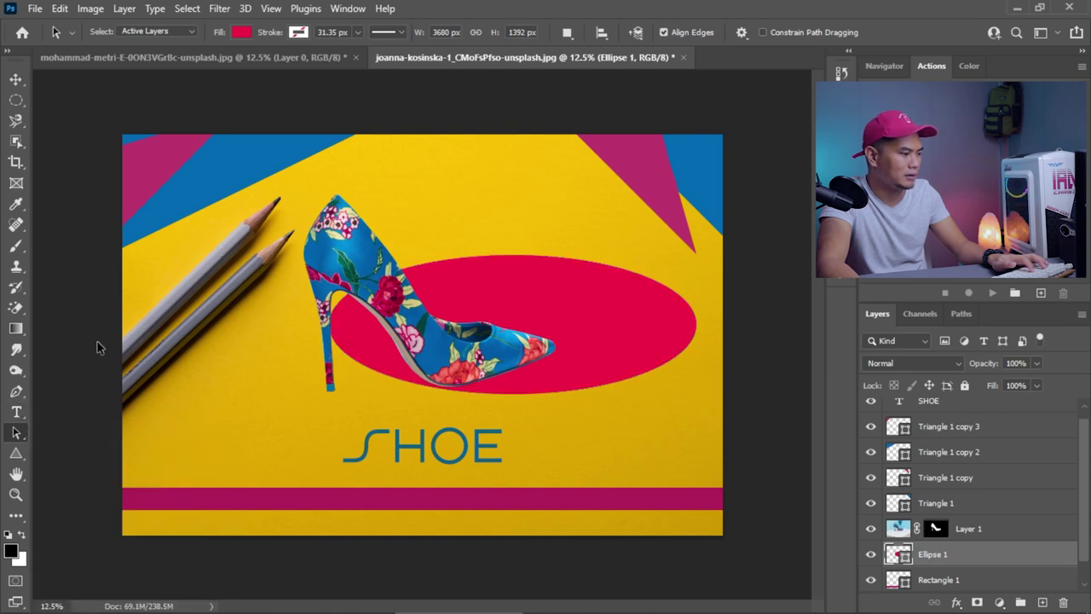
- Append ' DESIGN' to the SHOE headline so it reads SHOE DESIGN
key("t")
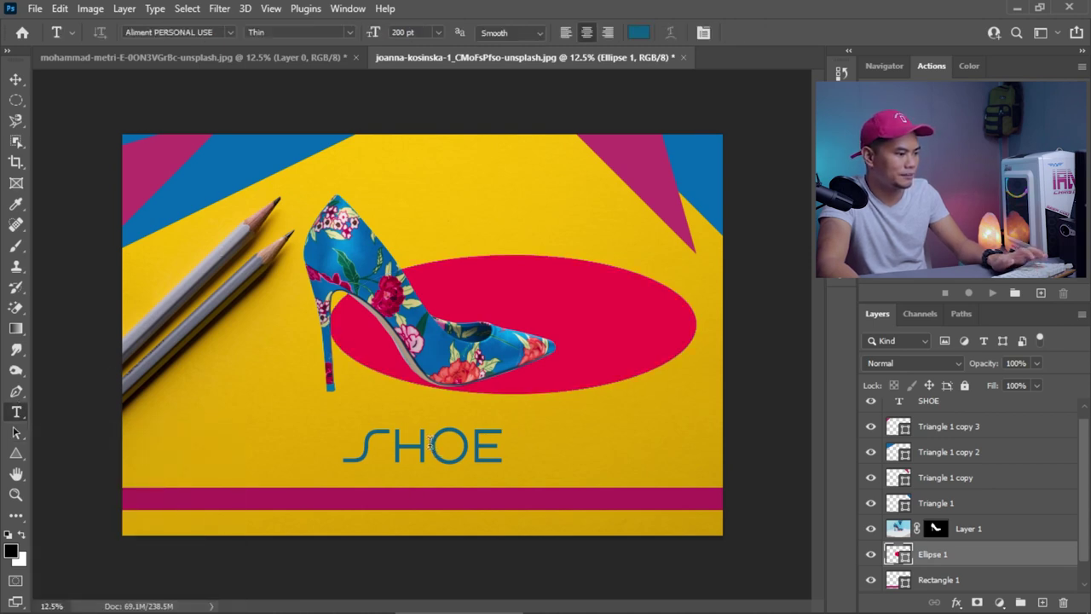
left_click(430, 445)
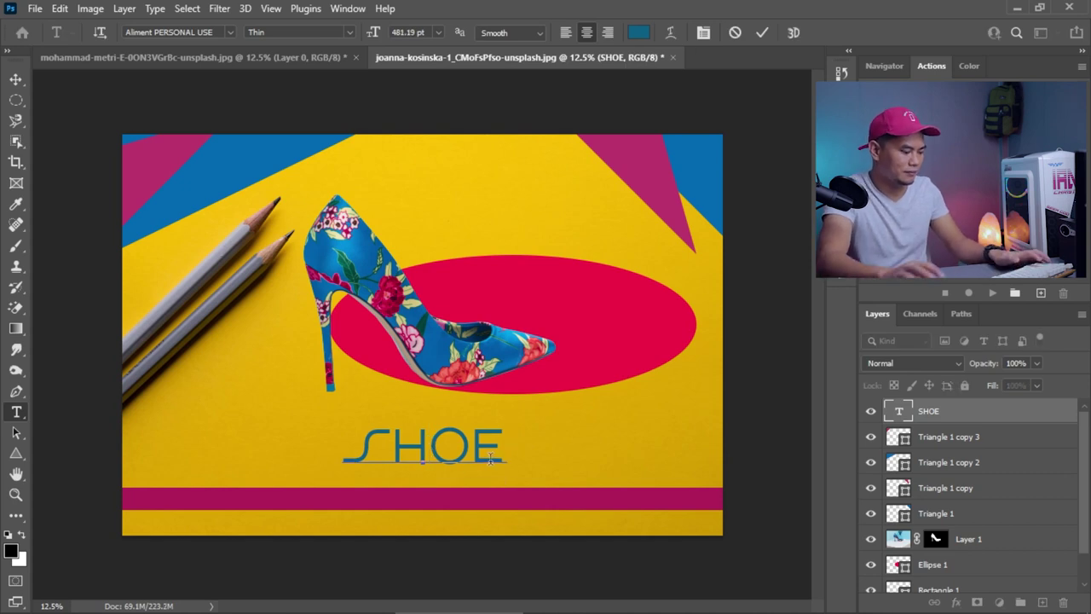
type("DESI ")
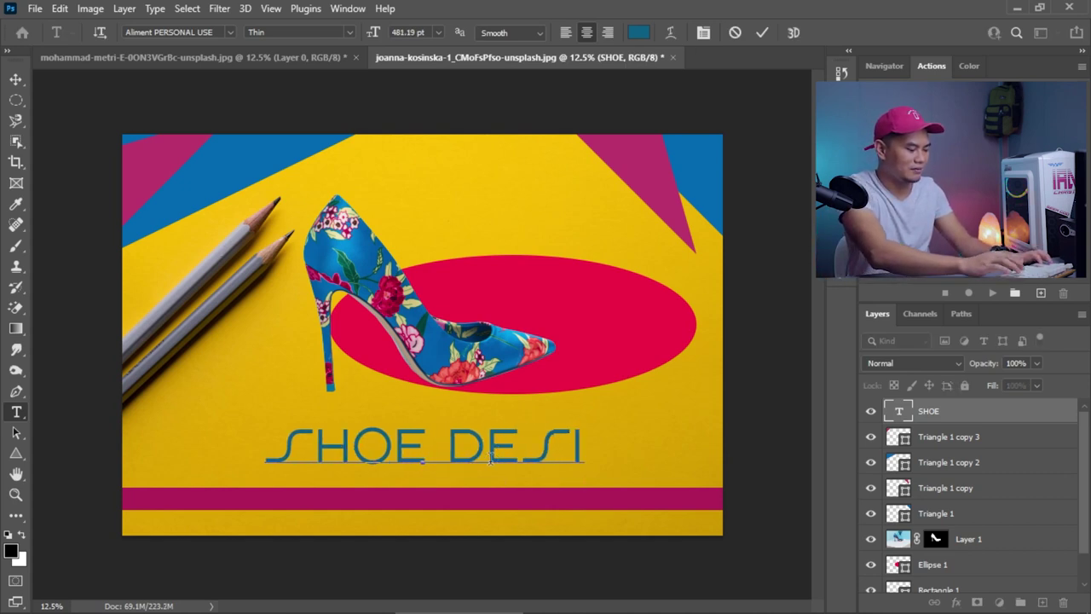
type("GN")
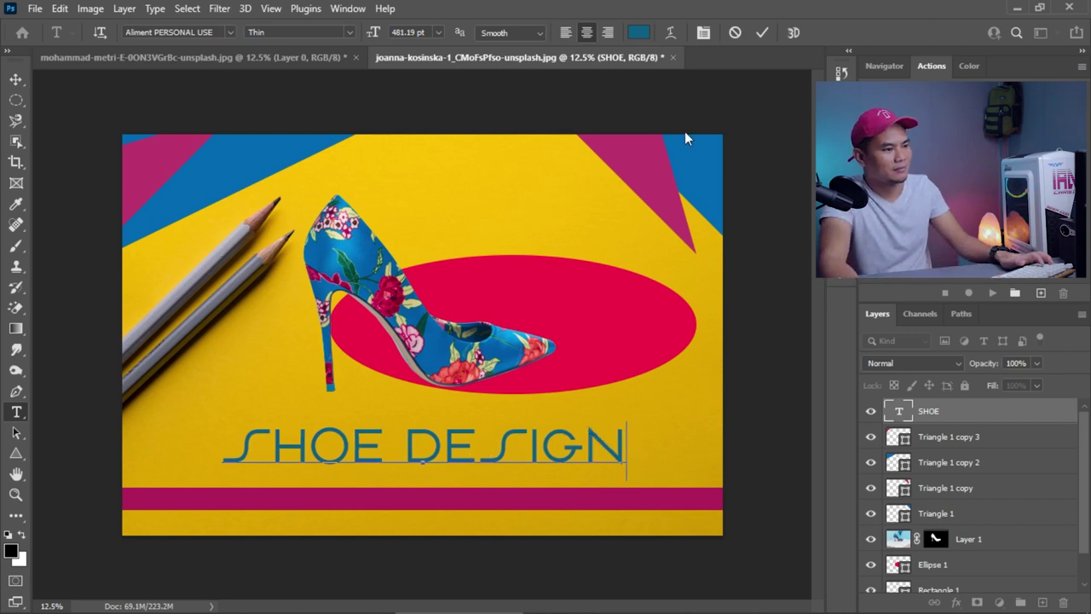
left_click(762, 32)
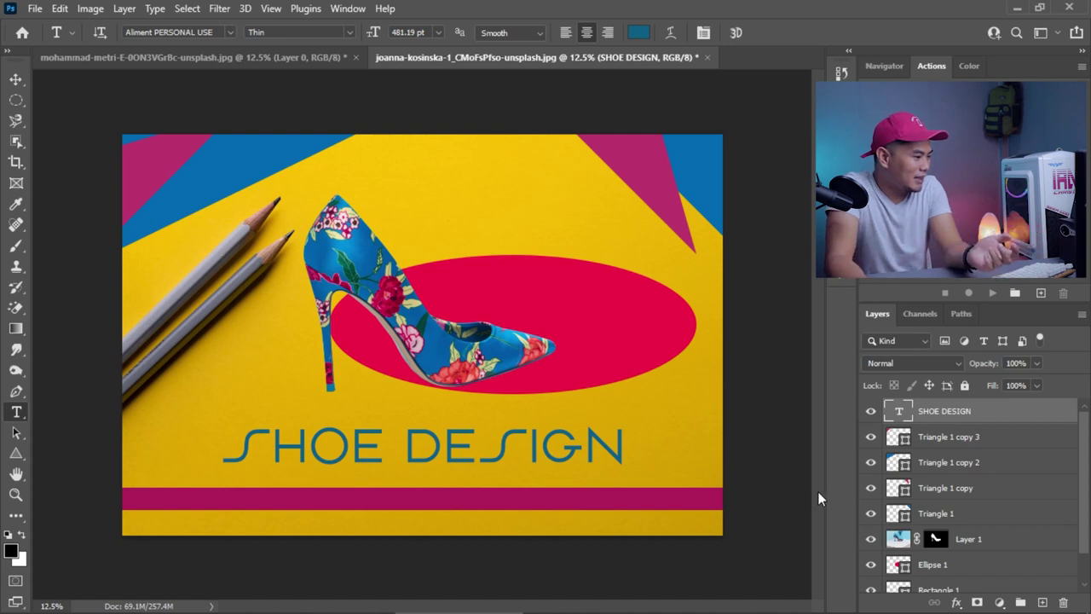
left_click(17, 455)
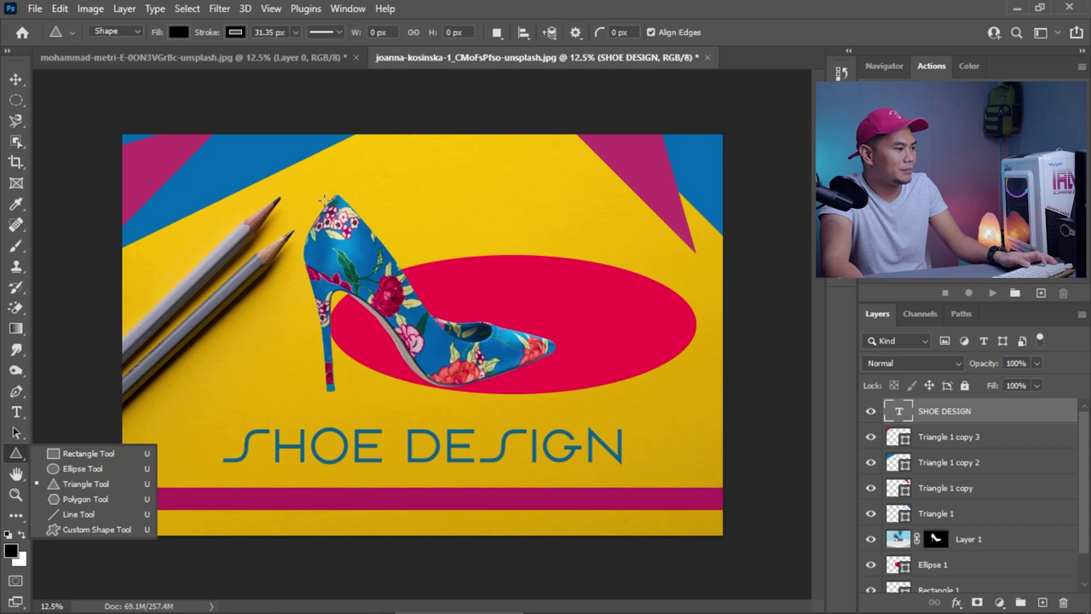
key("Escape")
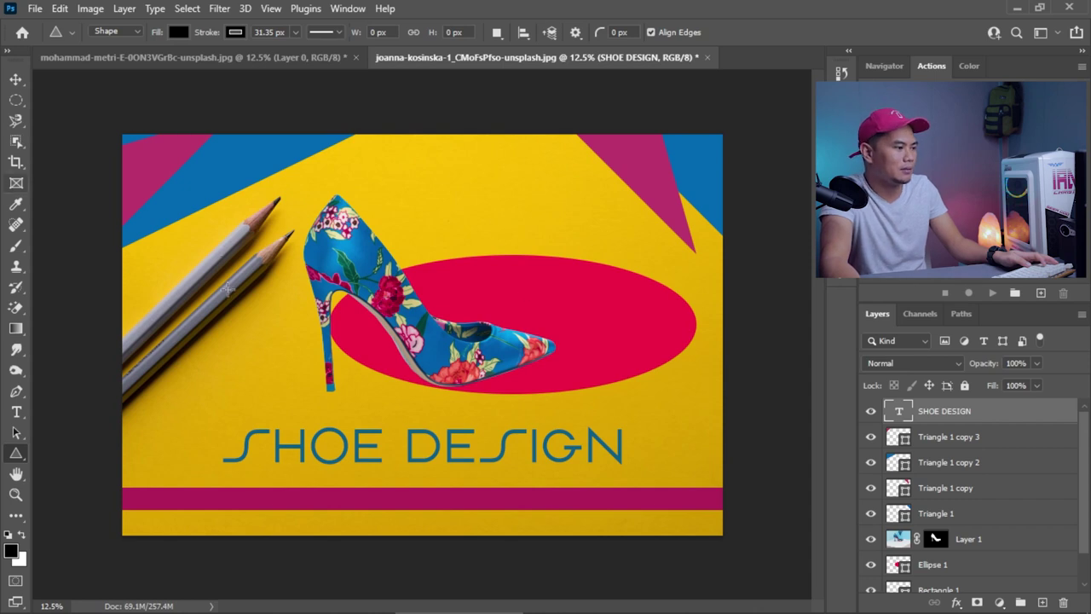
left_click(16, 474)
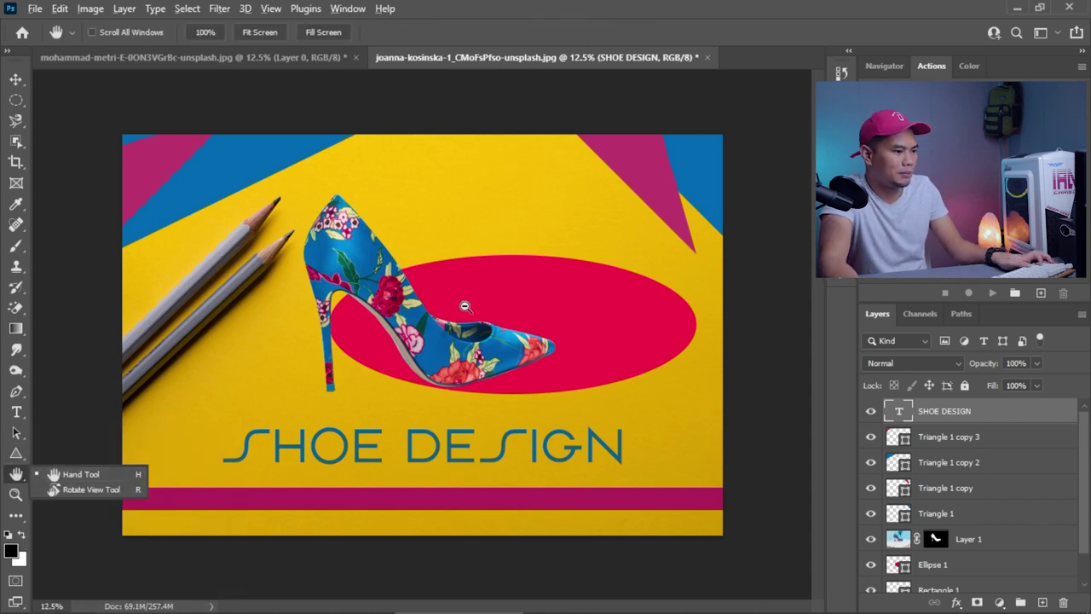
scroll(509, 288, "up", 5)
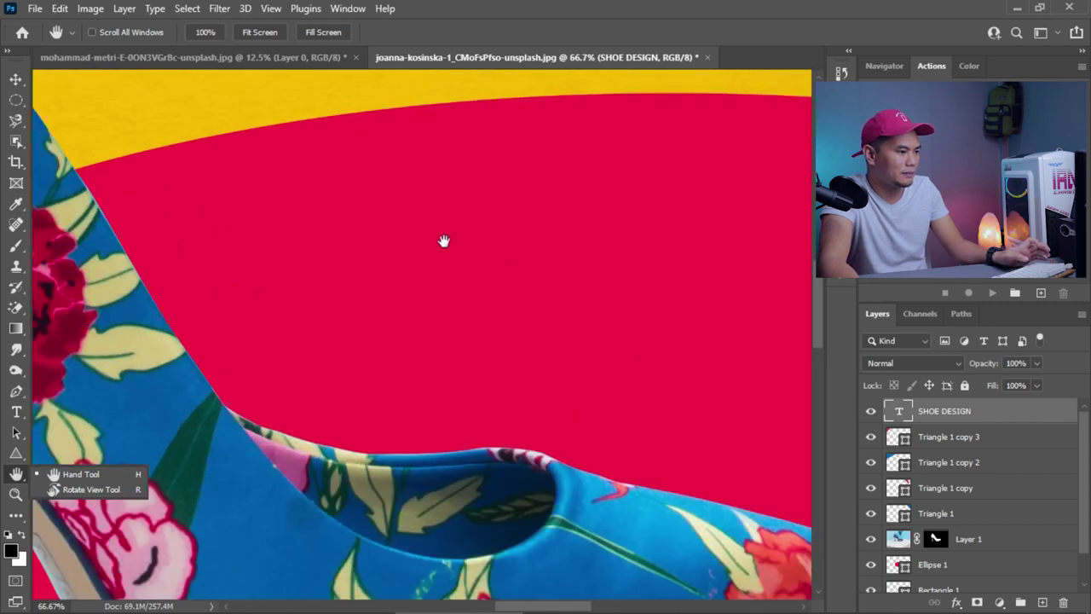
left_click_drag(358, 317, 585, 282)
mouse_move(117, 231)
left_mouse_down()
mouse_move(299, 353)
mouse_move(653, 443)
left_mouse_up()
left_click_drag(353, 304, 535, 353)
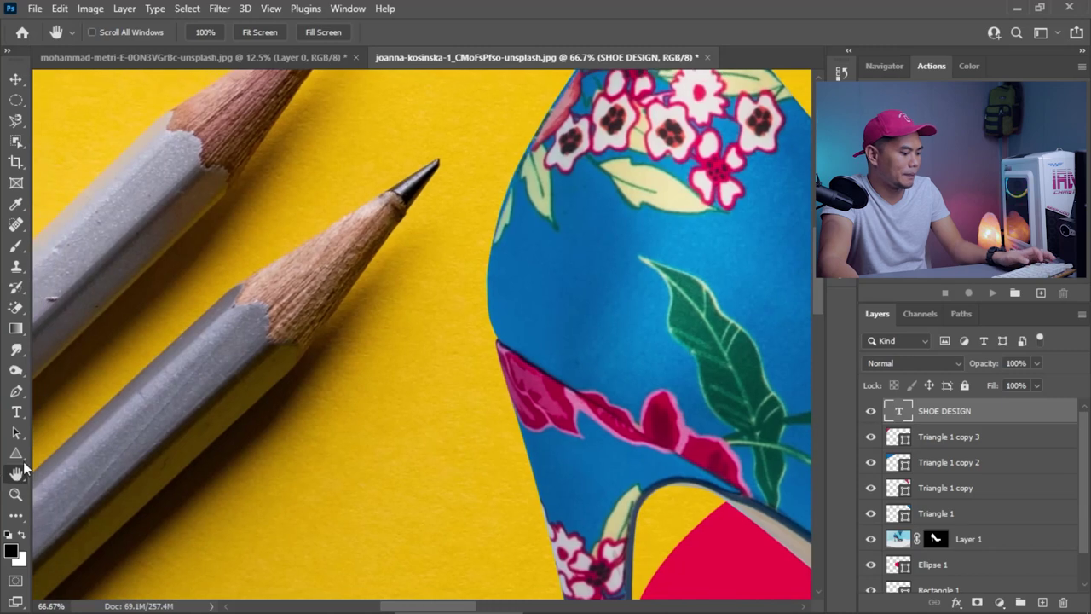
scroll(129, 477, "up", 4)
scroll(190, 451, "down", 4)
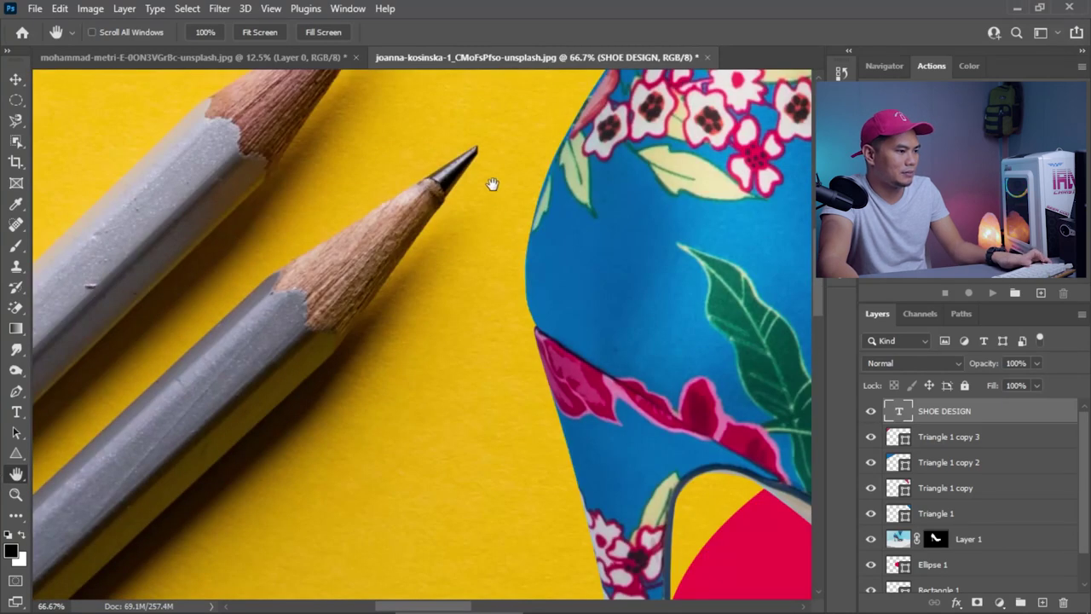
left_click_drag(492, 183, 394, 457)
scroll(380, 210, "up", 3)
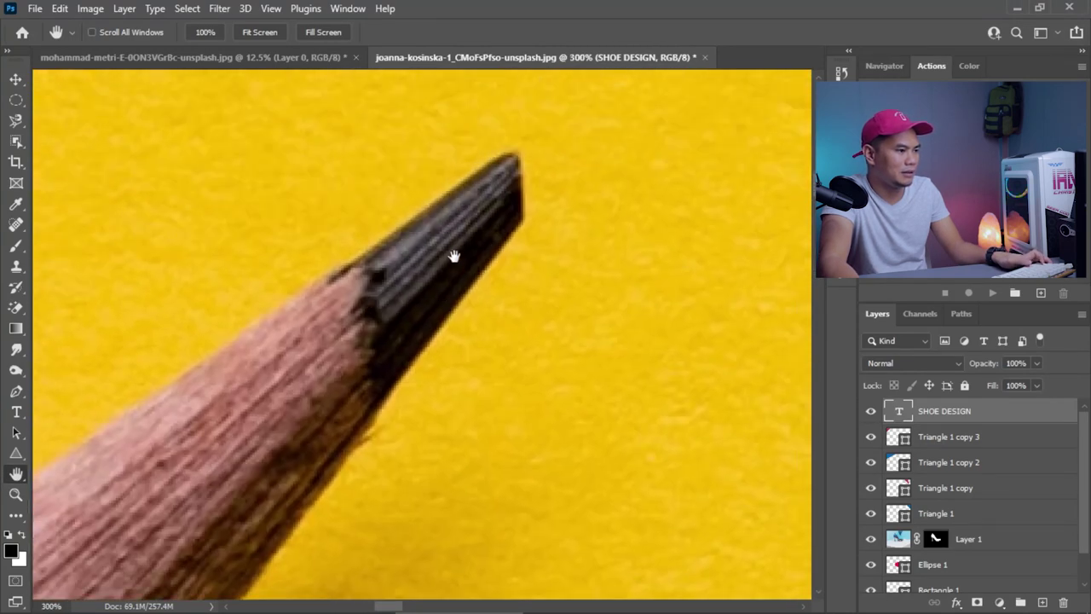
scroll(458, 275, "down", 2)
scroll(457, 275, "down", 6)
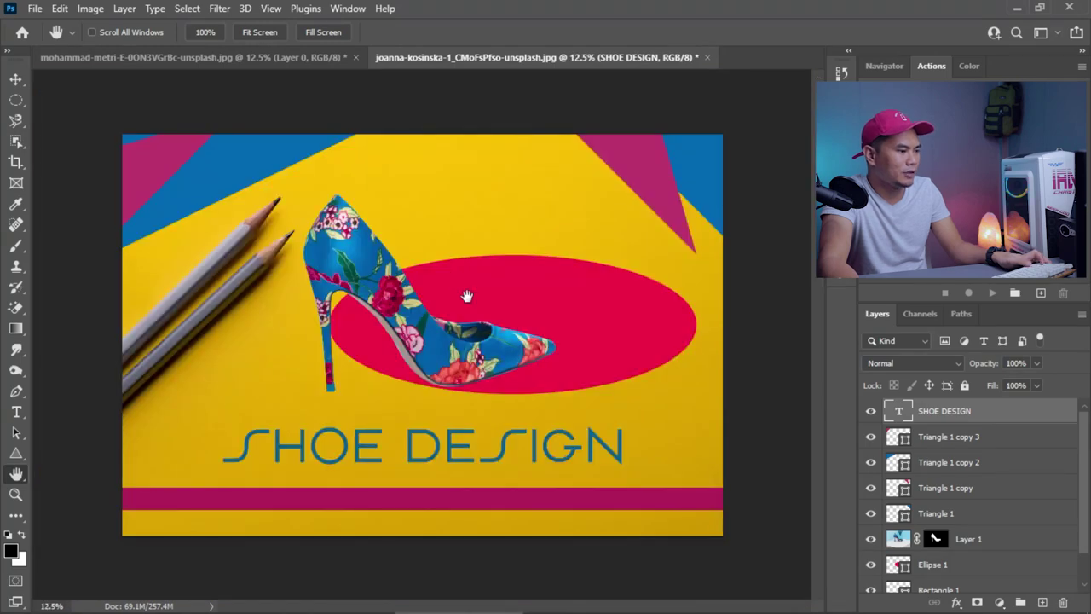
scroll(567, 260, "up", 2)
scroll(622, 268, "down", 4)
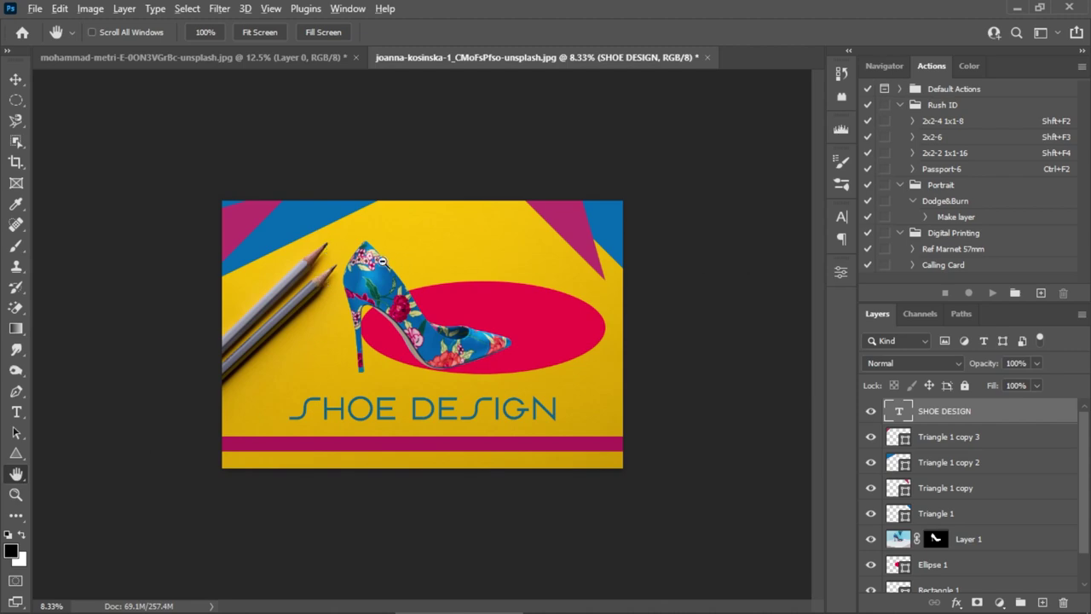
scroll(322, 247, "up", 3)
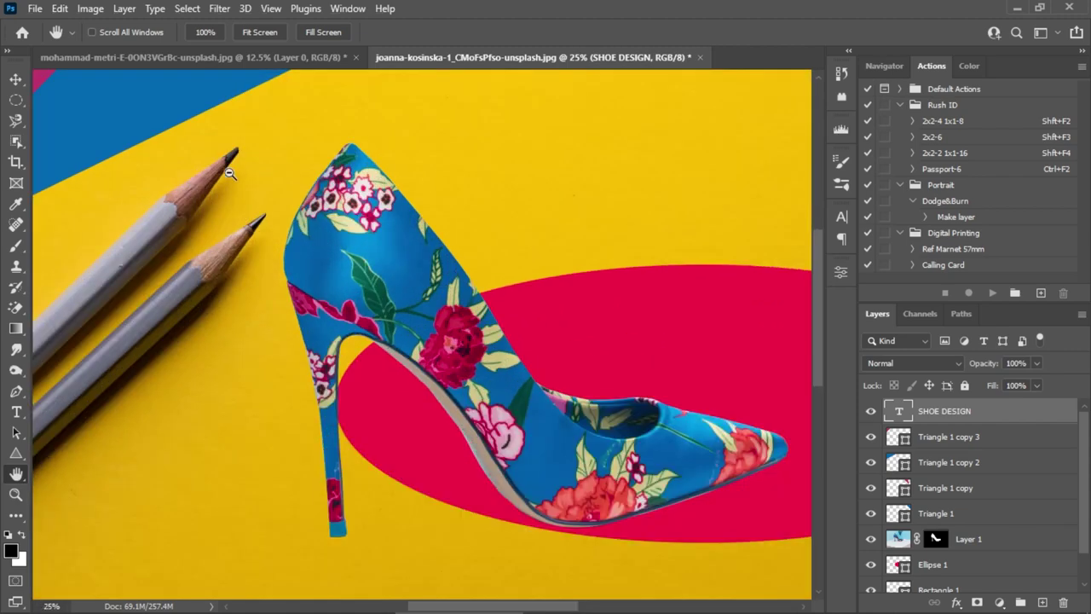
scroll(228, 173, "up", 6)
scroll(236, 146, "down", 4)
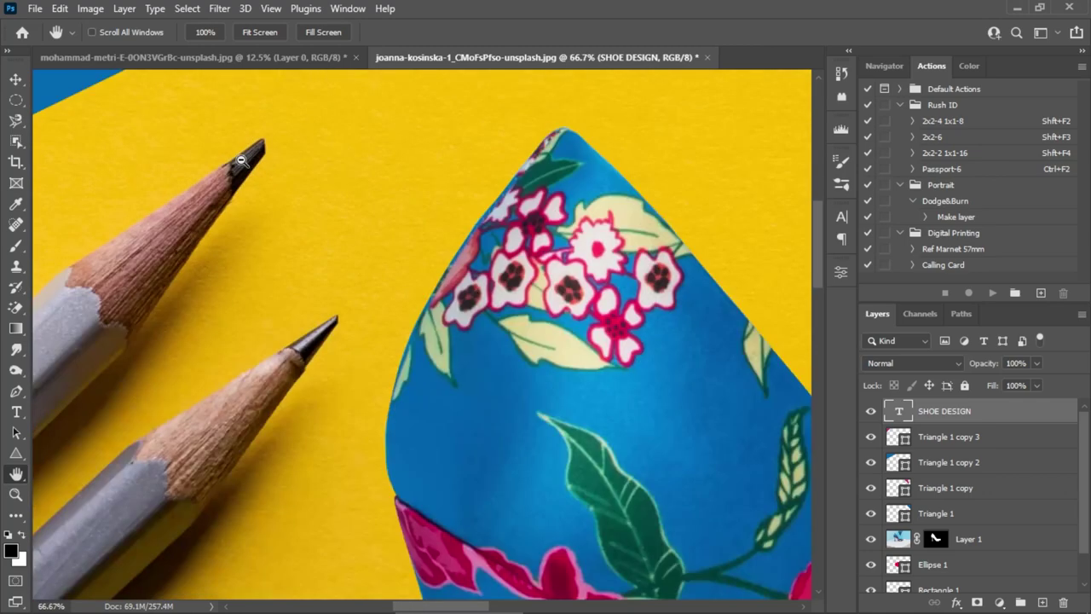
scroll(241, 160, "down", 7)
scroll(214, 298, "up", 6)
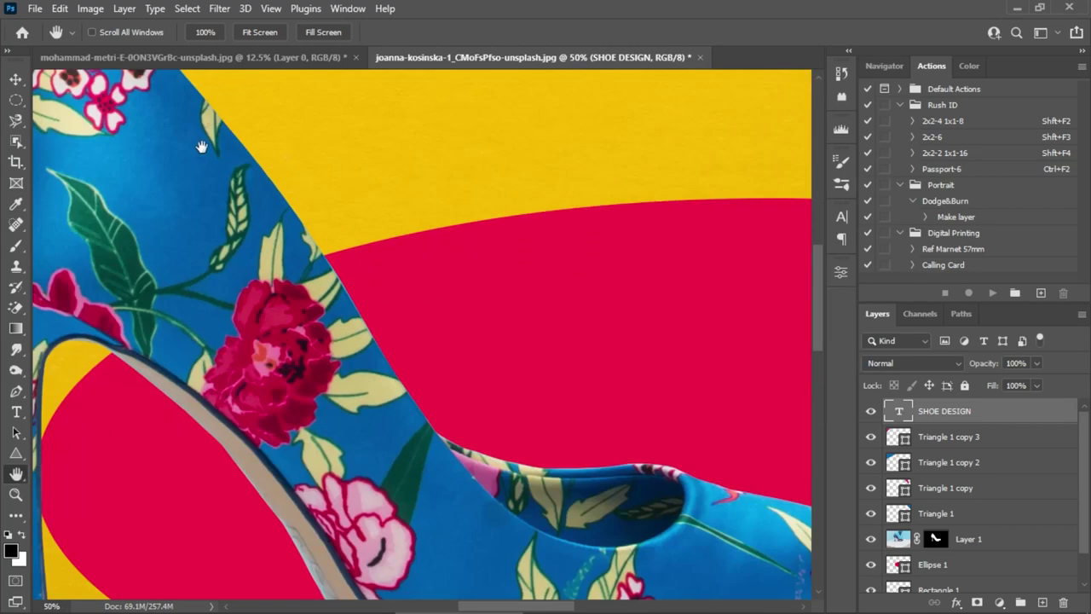
mouse_move(203, 147)
left_mouse_down()
mouse_move(471, 282)
mouse_move(496, 330)
left_mouse_up()
left_click_drag(381, 213, 436, 345)
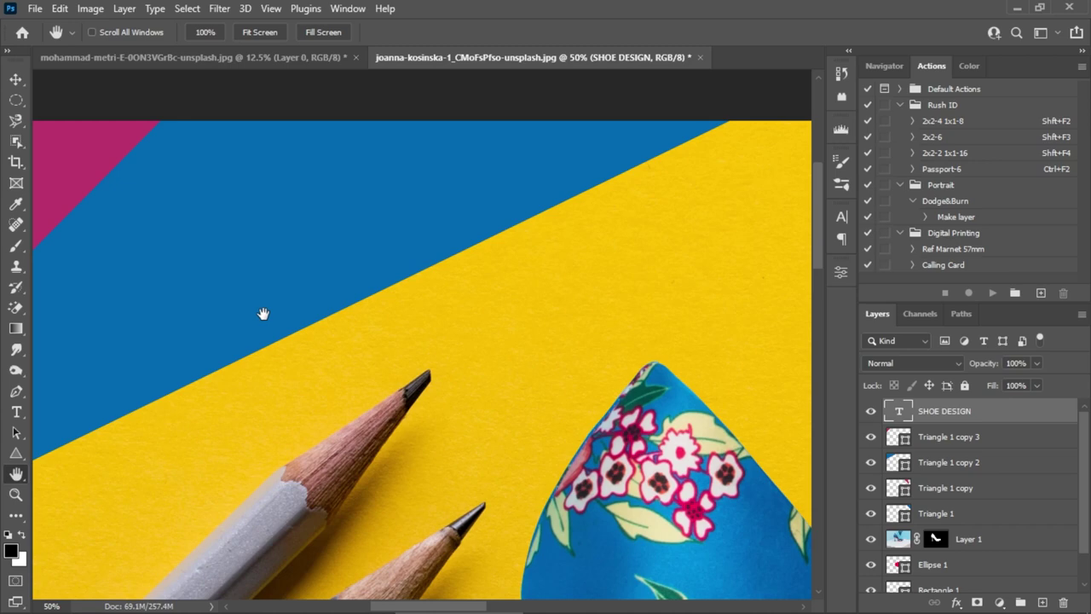
scroll(468, 304, "down", 5)
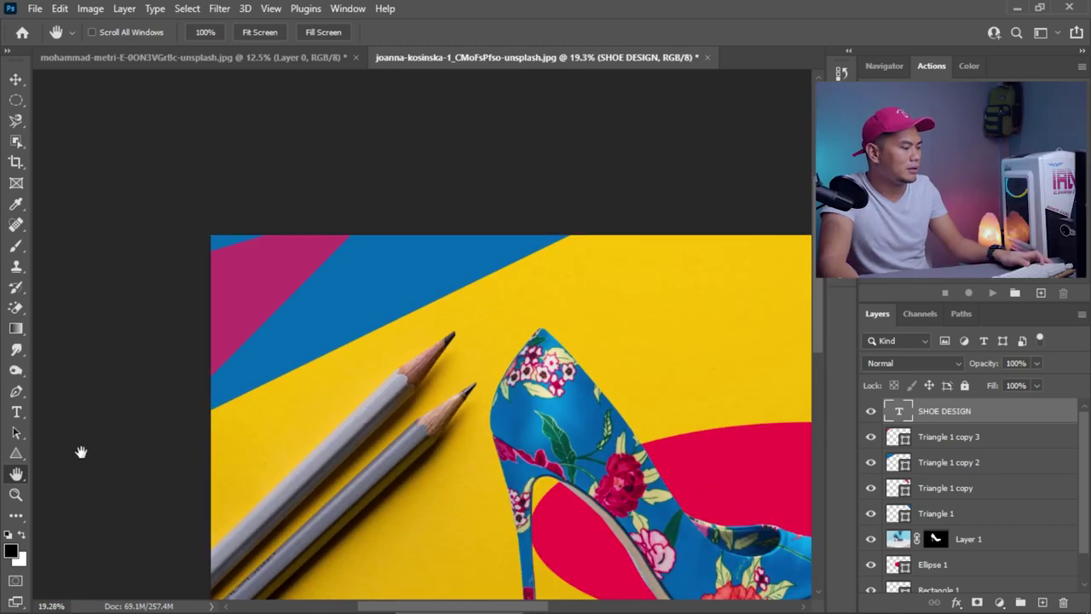
left_click(16, 453)
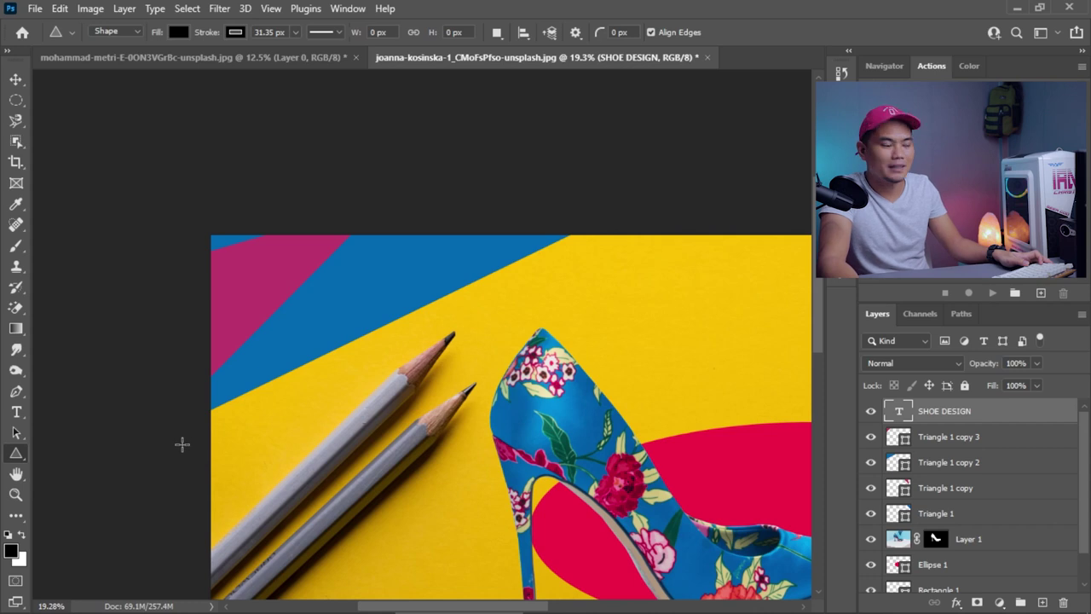
scroll(38, 444, "down", 2)
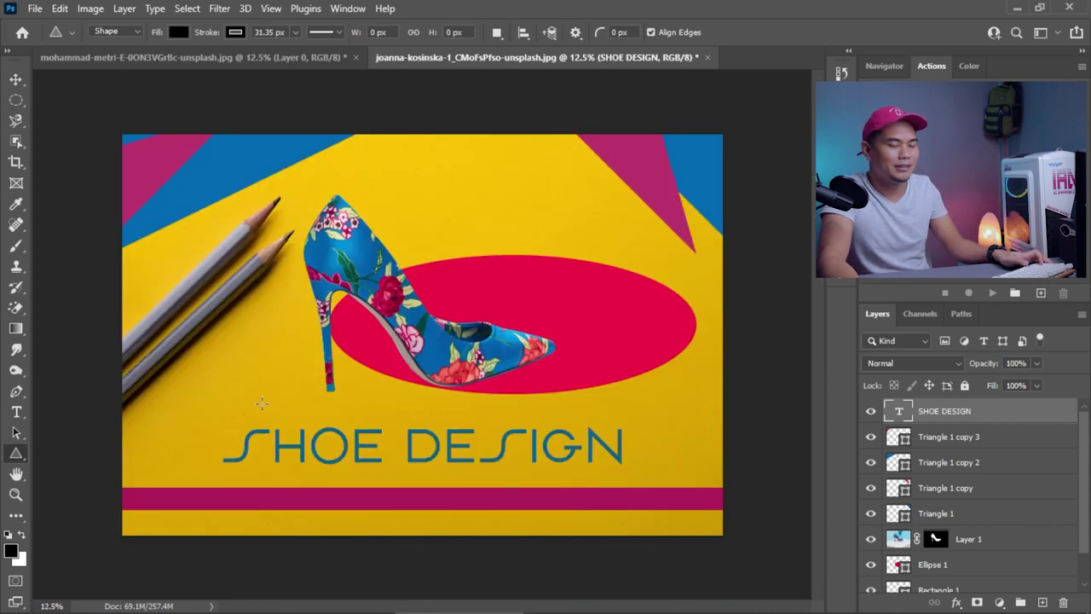
left_click(15, 476)
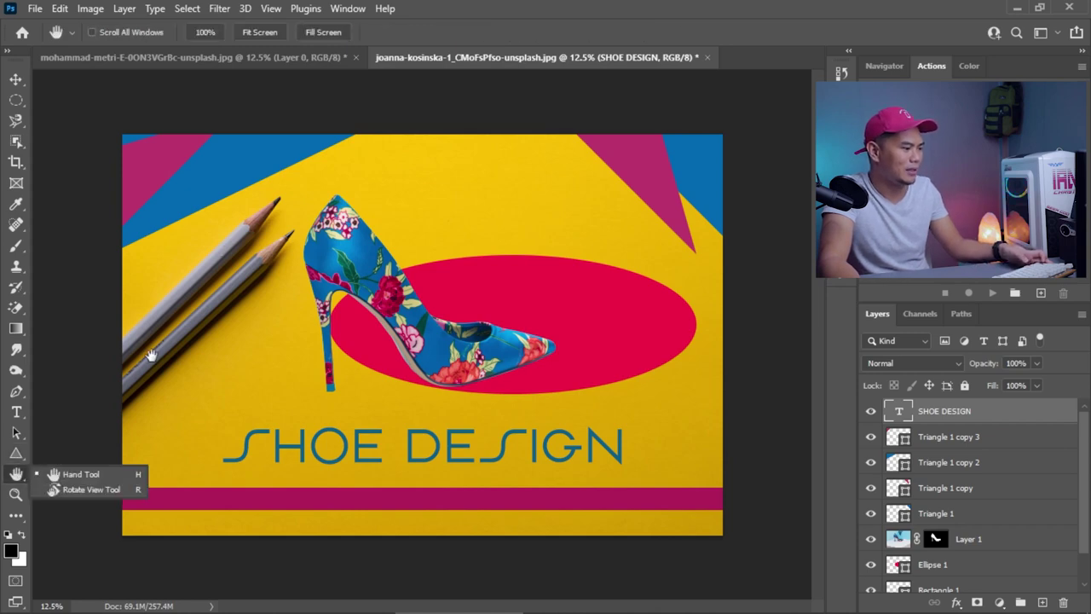
scroll(410, 310, "up", 4)
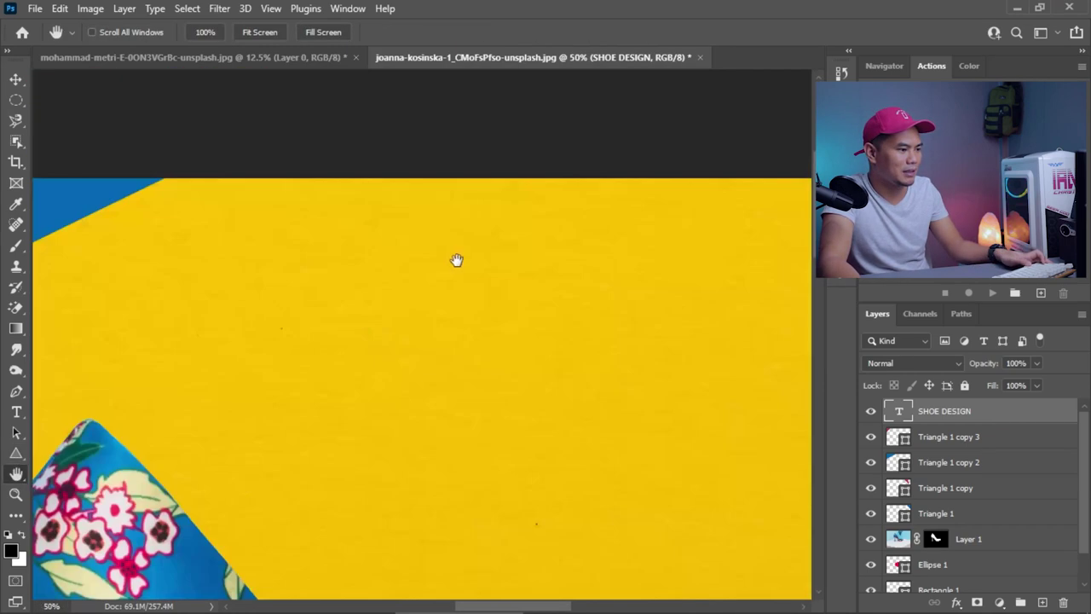
mouse_move(353, 384)
left_mouse_down()
mouse_move(548, 227)
mouse_move(711, 395)
mouse_move(588, 337)
mouse_move(85, 341)
left_mouse_up()
left_click_drag(733, 358, 648, 309)
left_click_drag(768, 477, 426, 270)
mouse_move(713, 350)
left_mouse_down()
mouse_move(635, 350)
mouse_move(699, 353)
left_mouse_up()
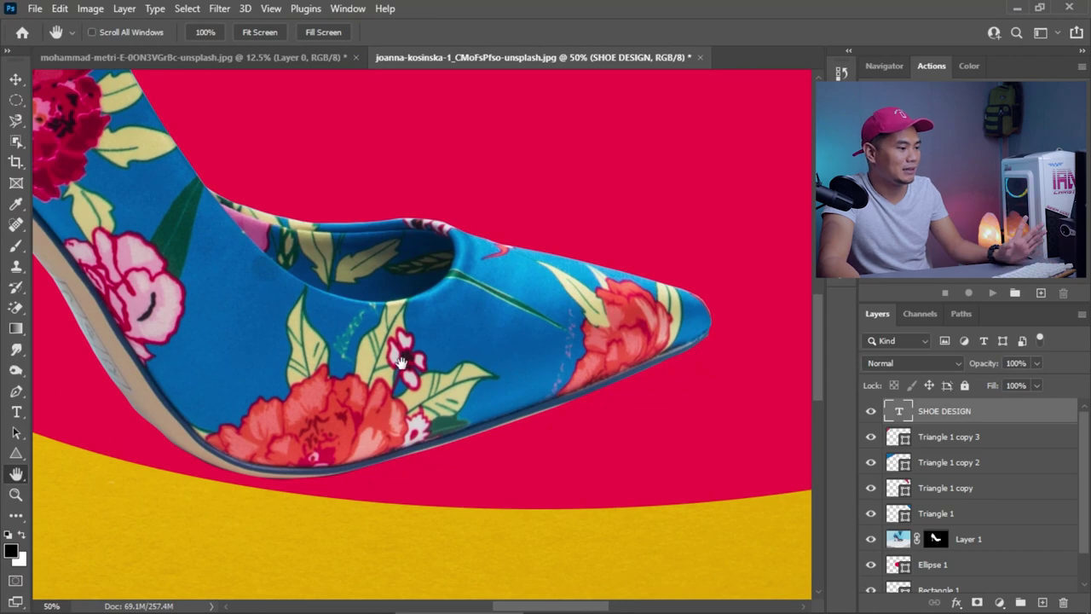
left_click_drag(261, 297, 531, 531)
left_click_drag(324, 478, 422, 527)
left_click_drag(256, 324, 407, 523)
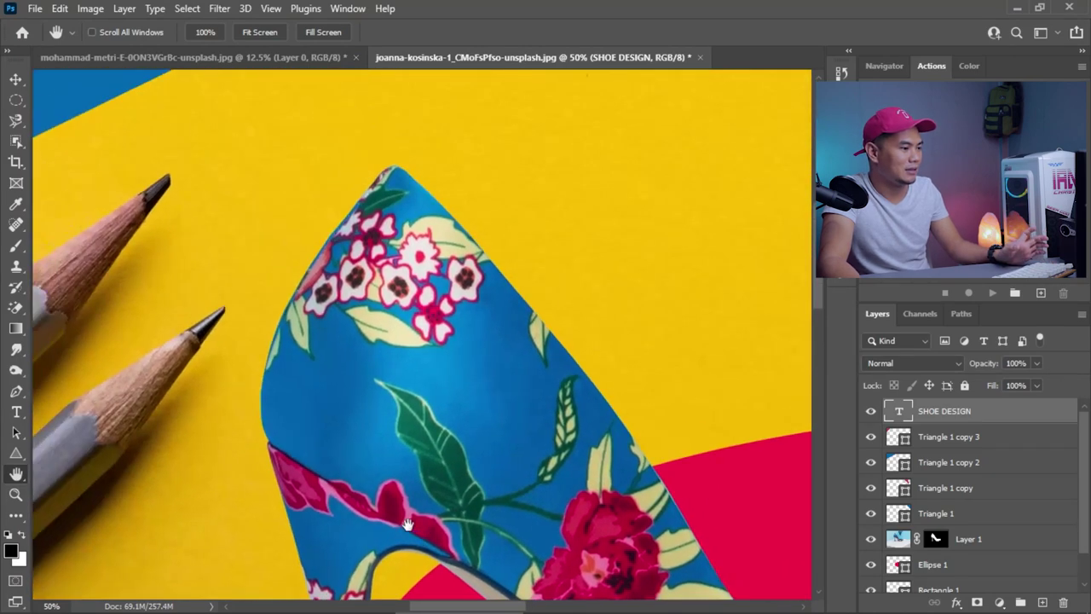
left_click_drag(341, 361, 487, 419)
left_click(880, 66)
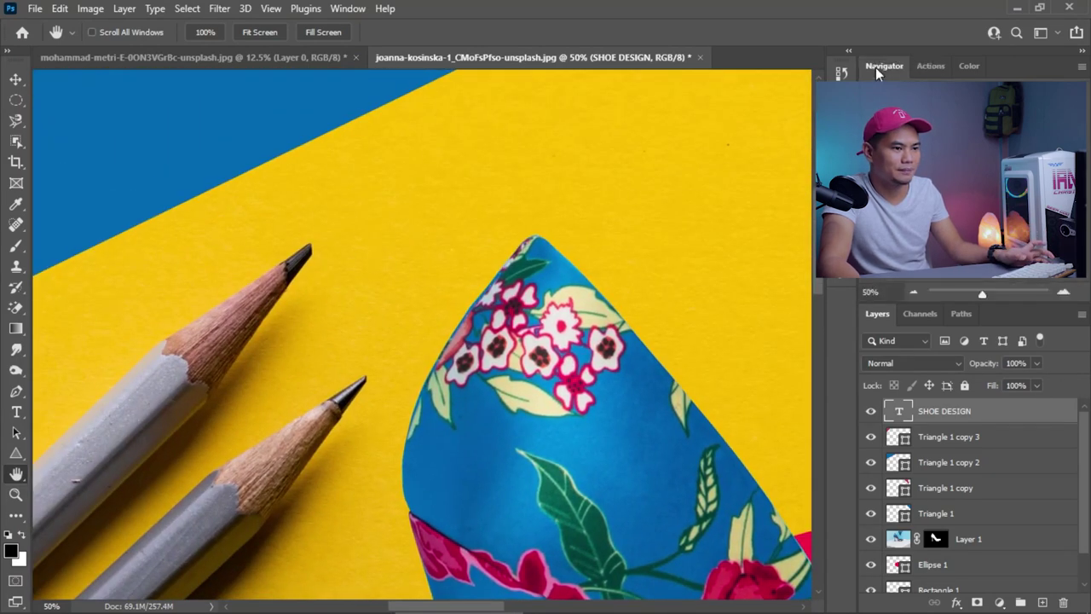
left_click_drag(324, 522, 331, 366)
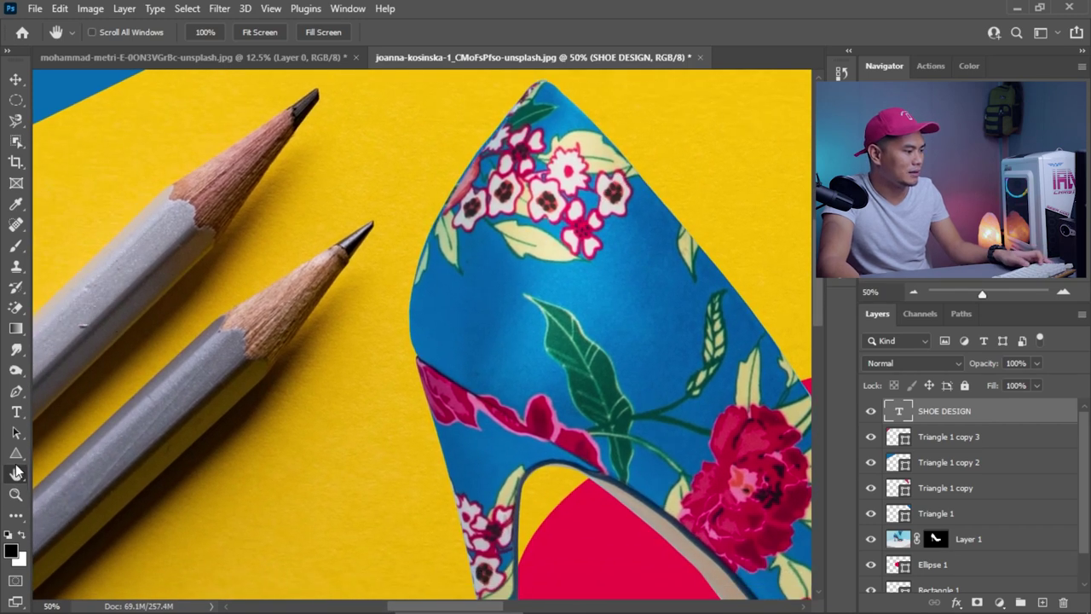
left_click(16, 494)
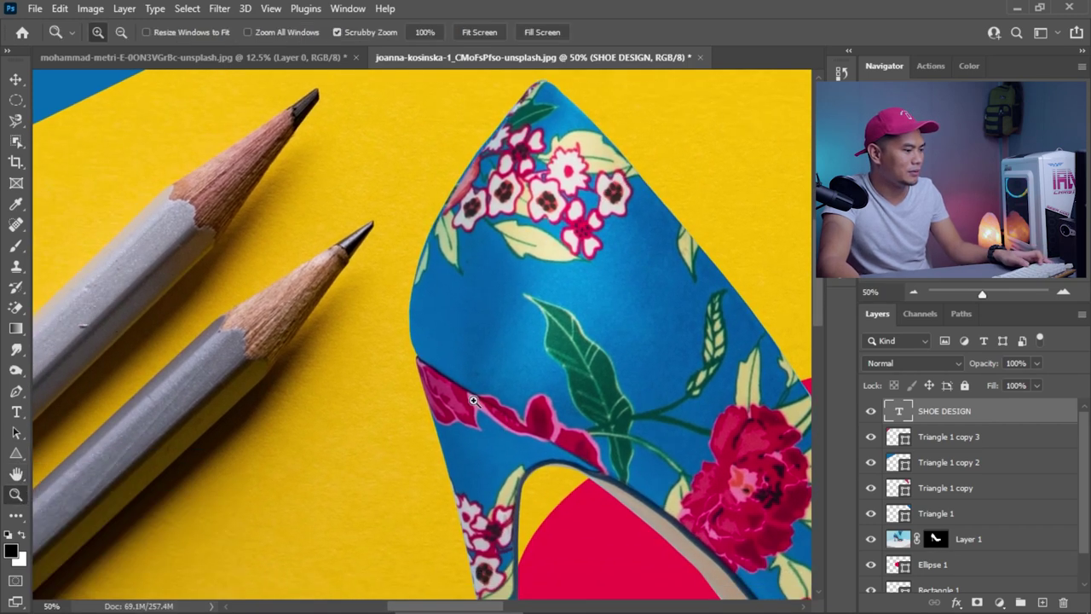
left_click(460, 371)
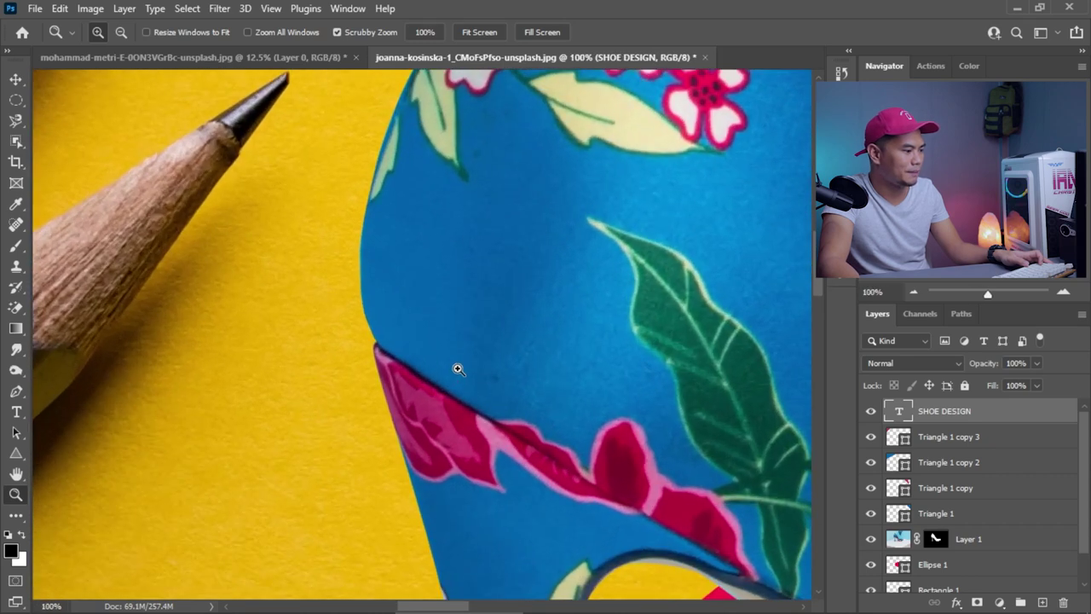
key("alt")
left_click(367, 371, "alt")
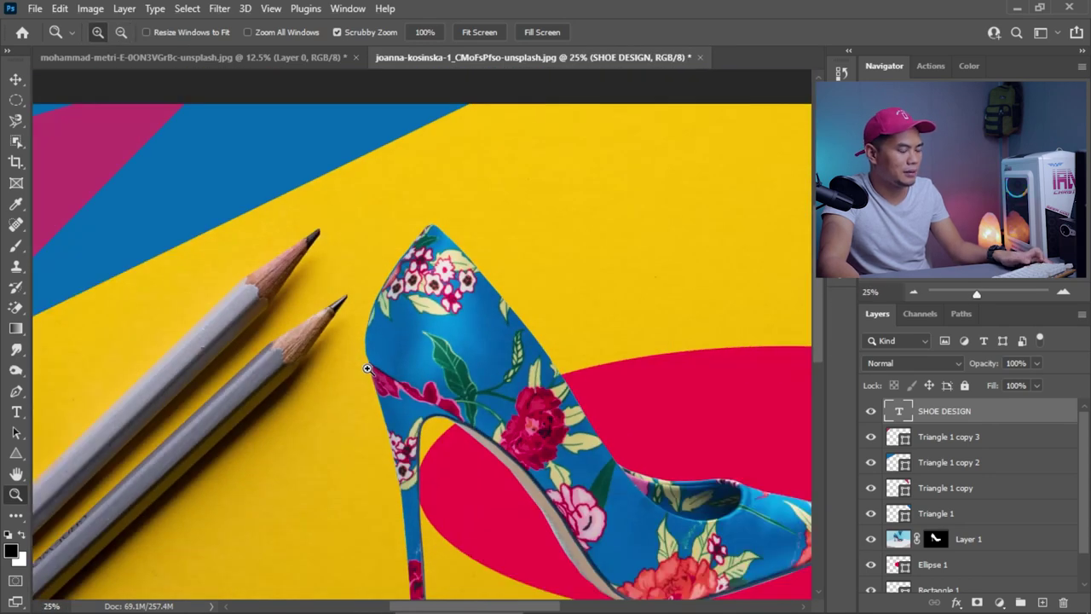
left_click_drag(372, 371, 417, 354)
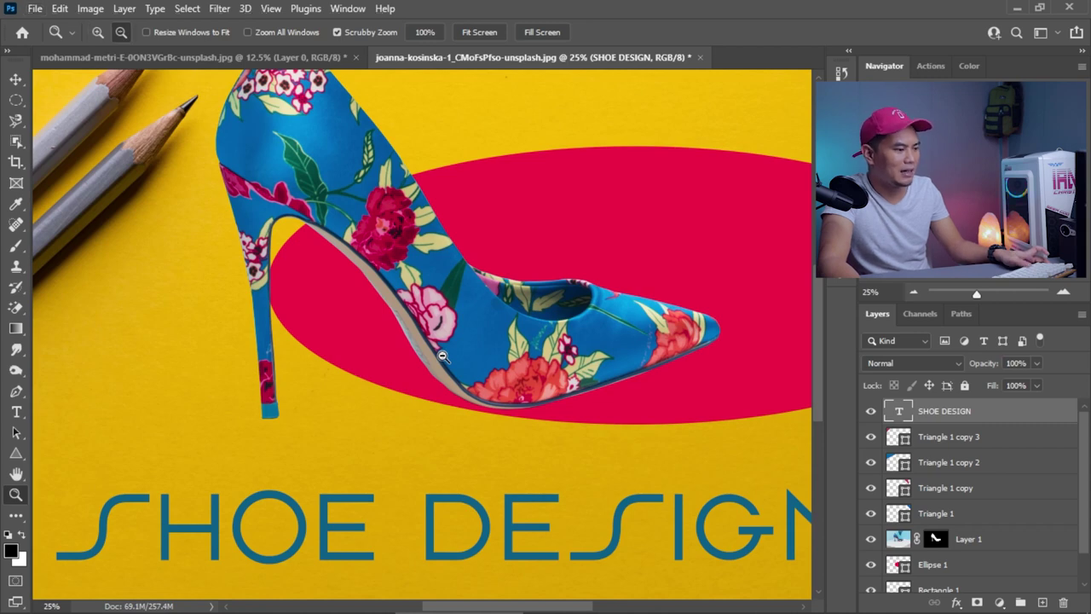
left_click_drag(442, 355, 443, 357)
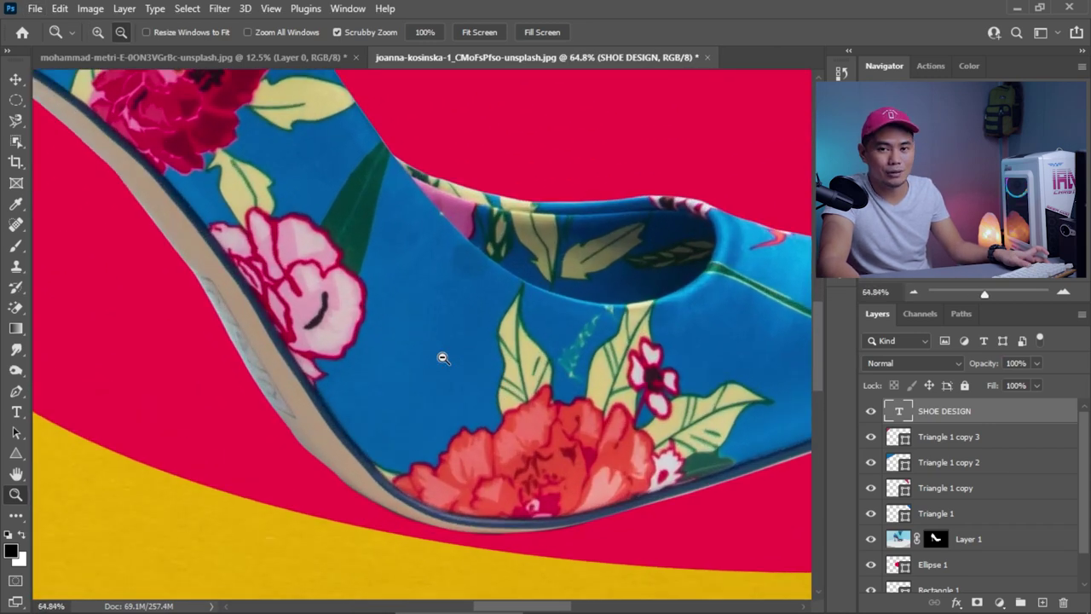
left_click(342, 326, "alt")
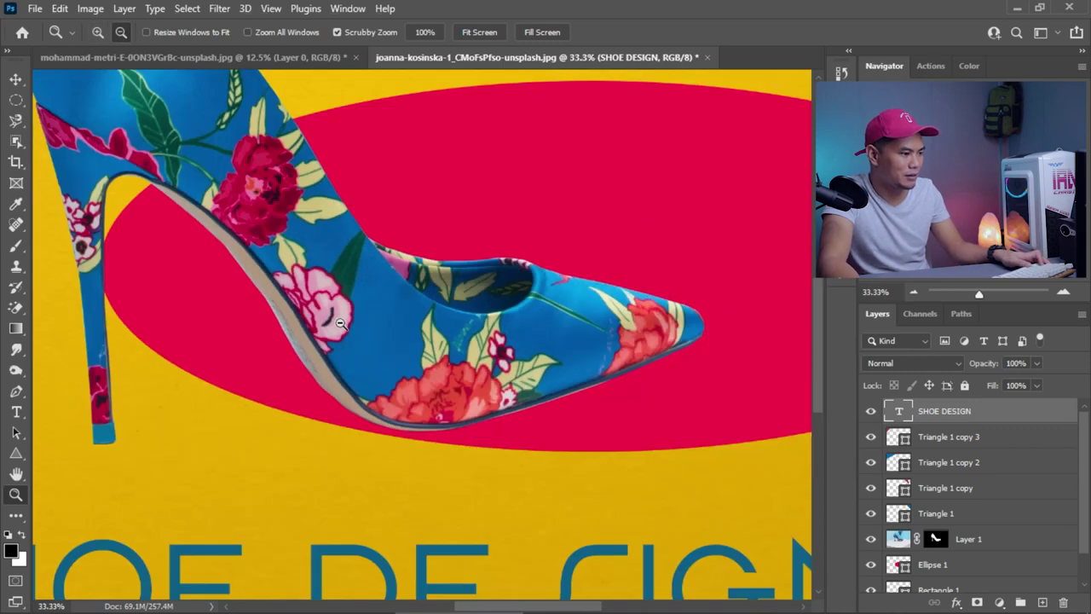
scroll(342, 327, "down", 4)
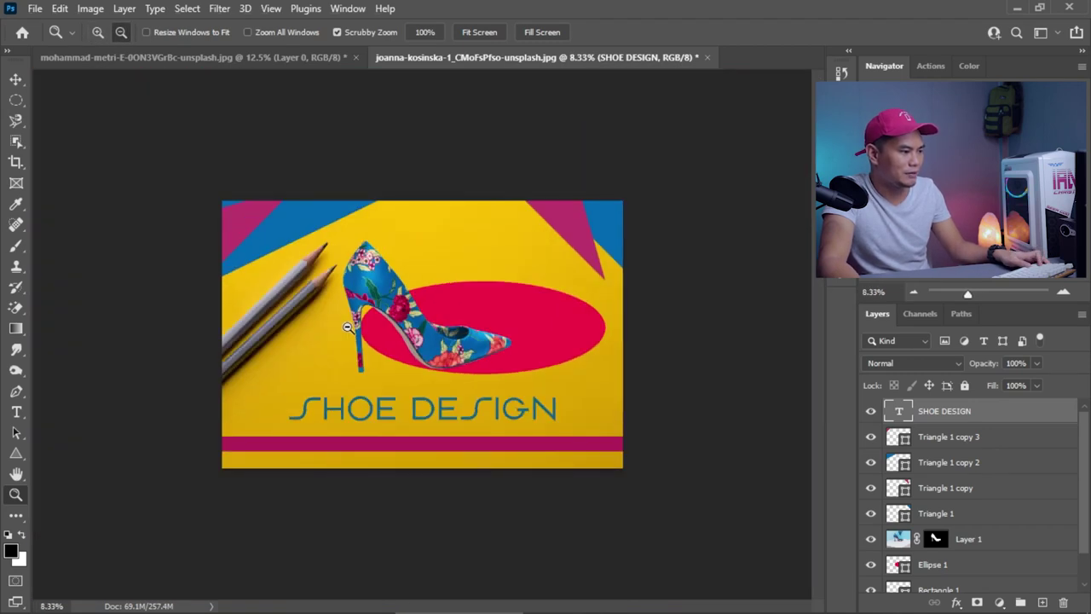
scroll(342, 327, "up", 3)
scroll(274, 285, "down", 3)
scroll(273, 284, "up", 4)
scroll(273, 285, "down", 3)
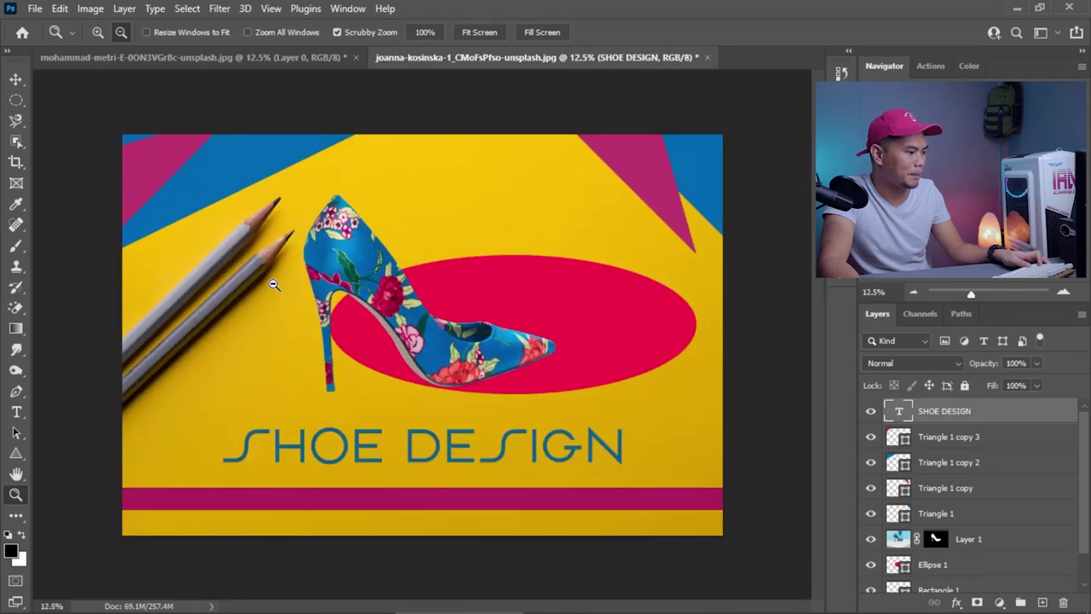
scroll(275, 287, "up", 3)
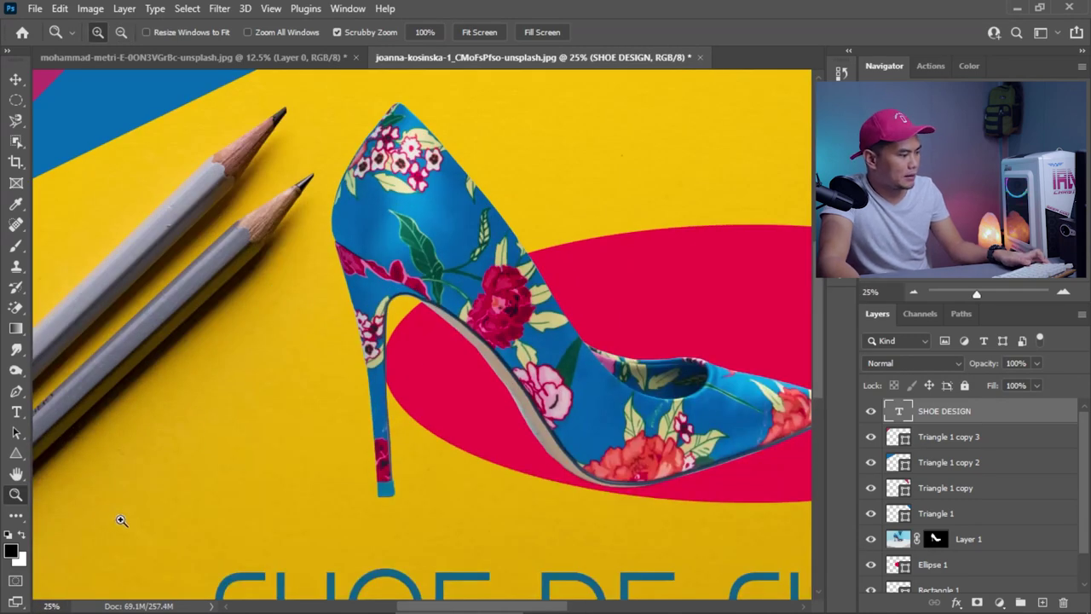
left_click(23, 516)
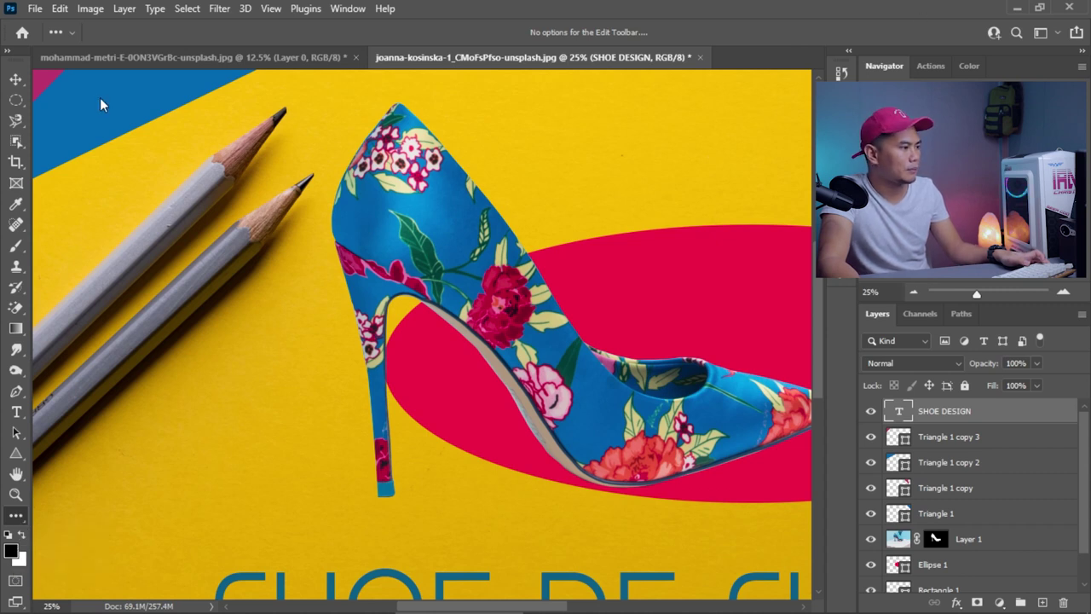
left_click(25, 79)
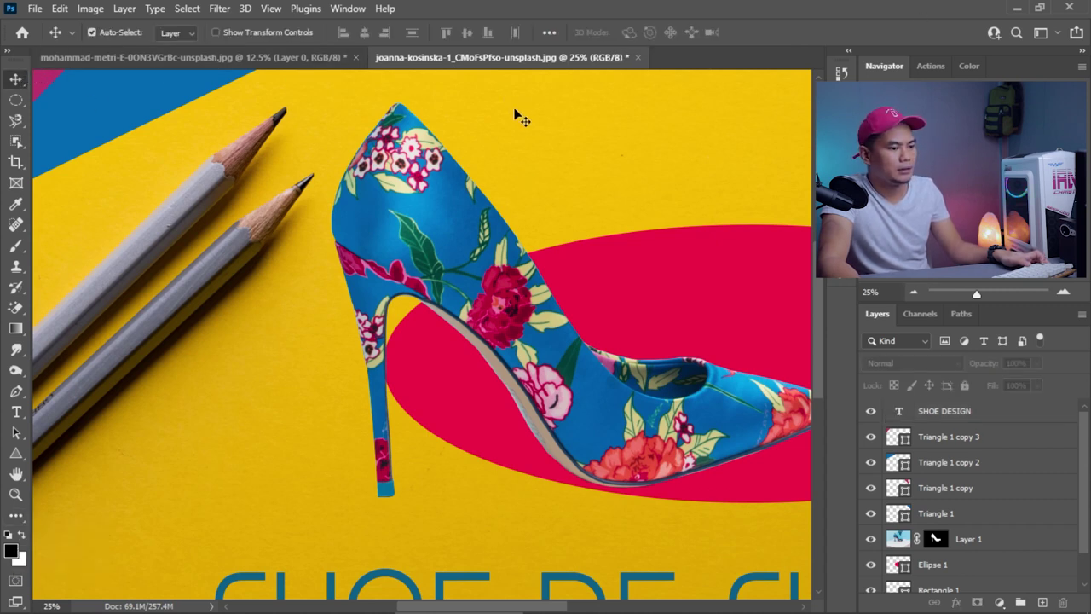